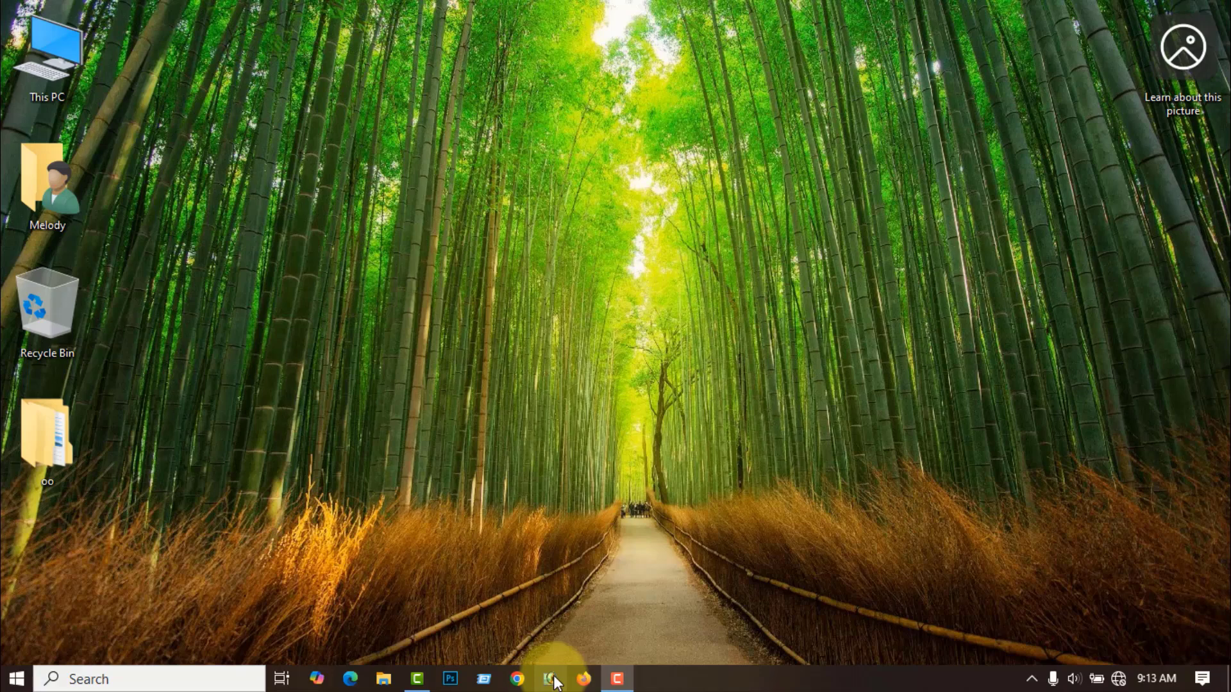
# - Launch Photoshop from the taskbar and let its empty workspace finish loading
pyautogui.click(553, 679)
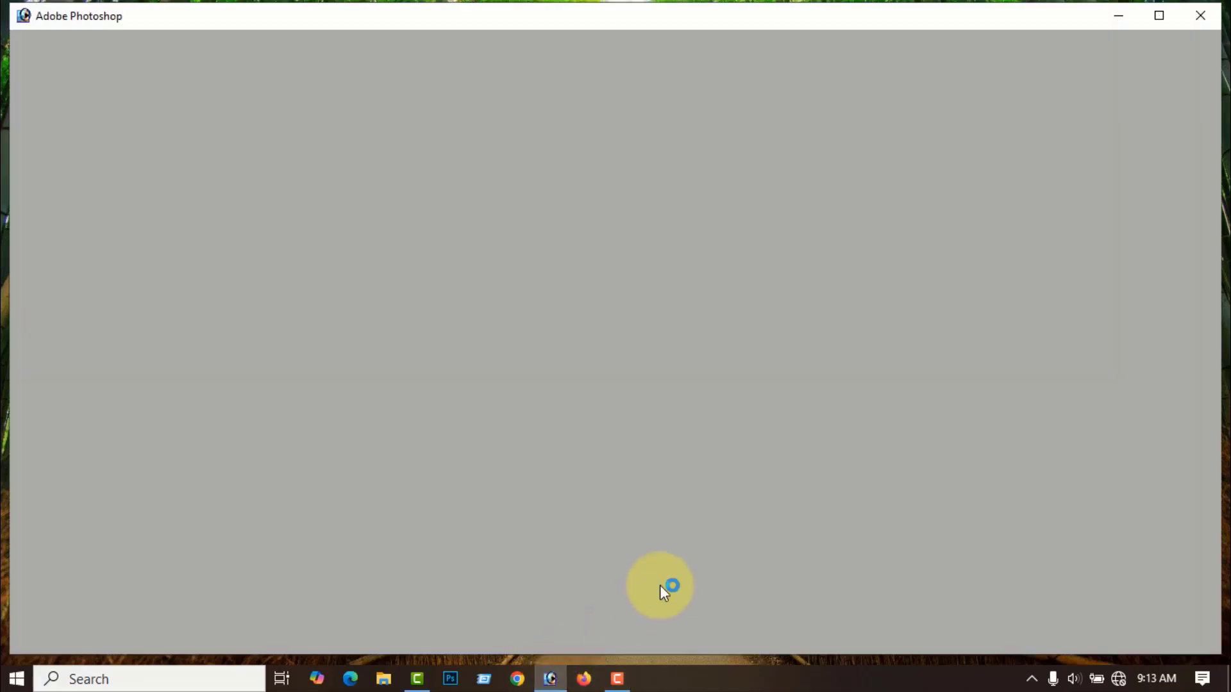
pyautogui.click(50, 141)
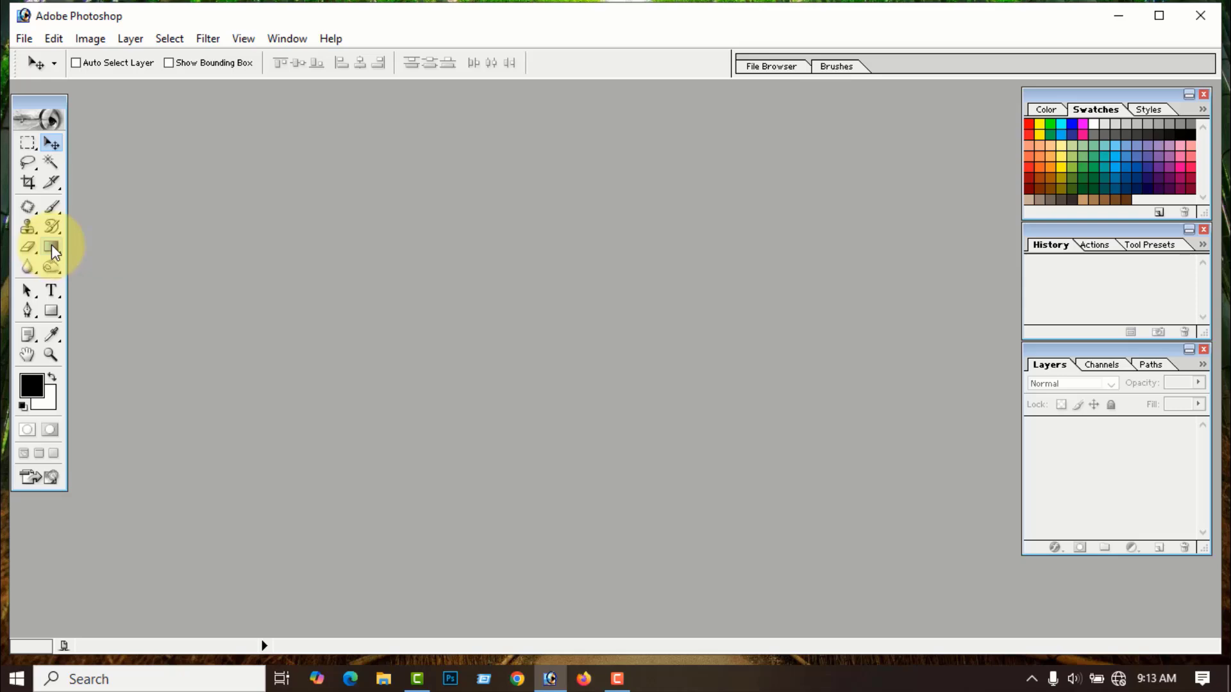
# - Make the Gradient Tool active, choosing it from the gradient / paint bucket flyout
pyautogui.press('g')
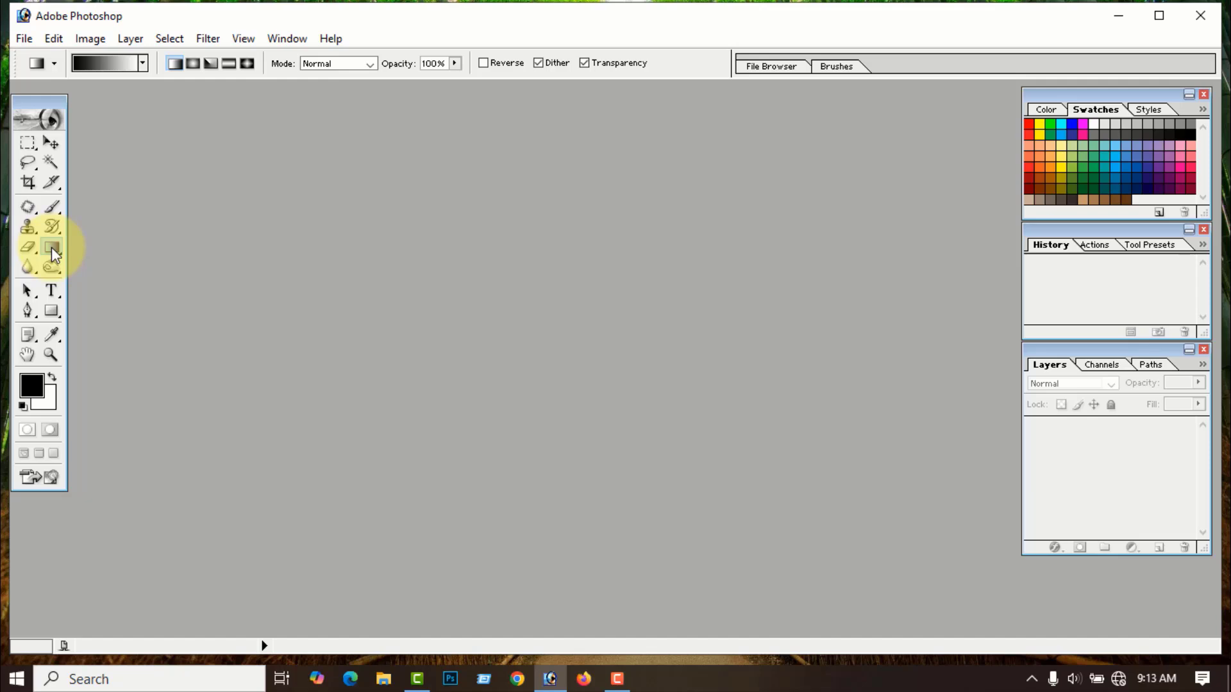
pyautogui.click(51, 248)
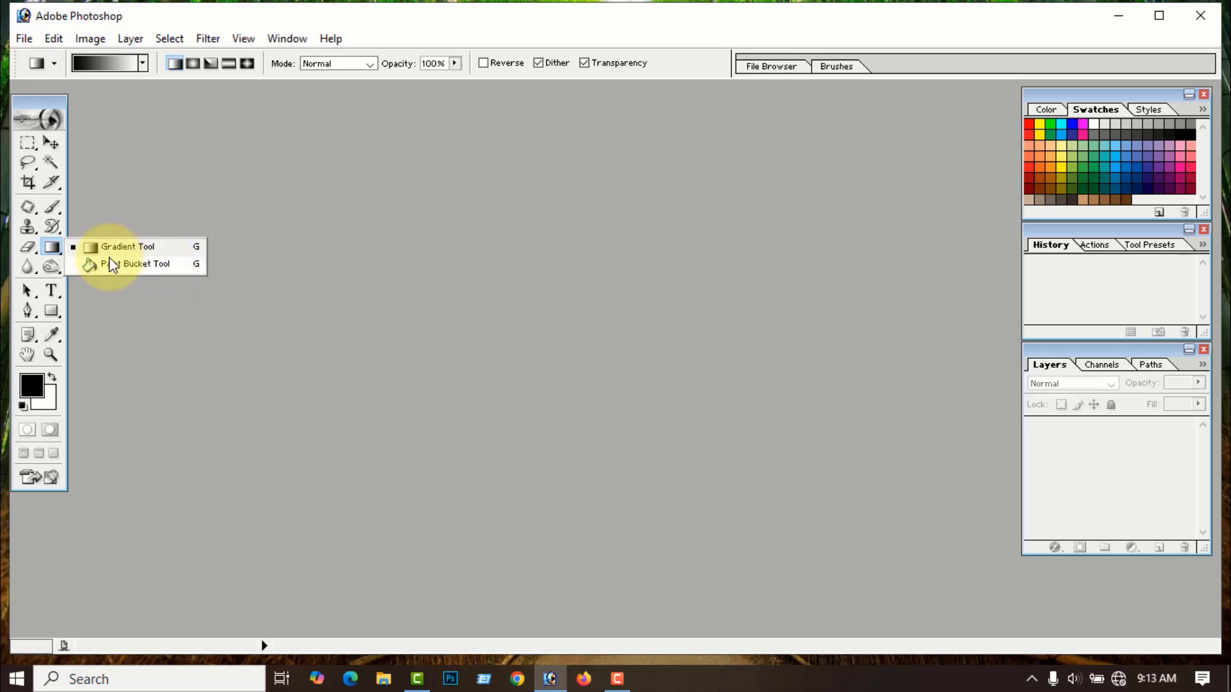
pyautogui.click(128, 249)
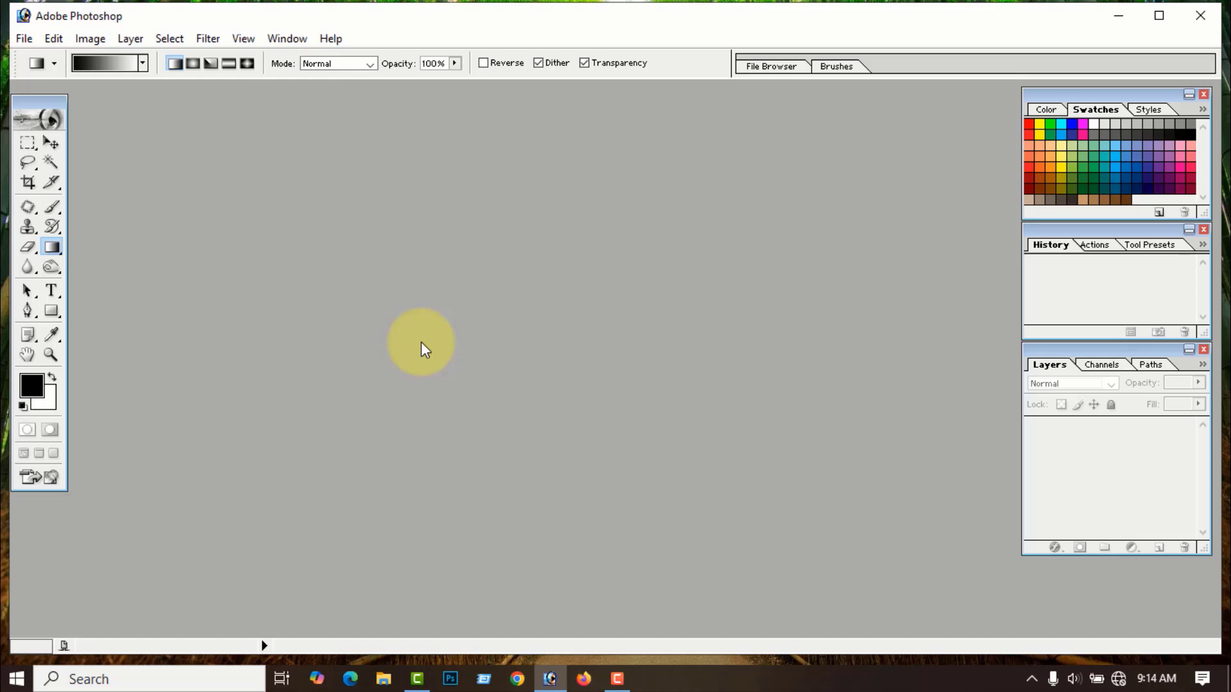
# - Create a new 1920 × 1080 white document, Untitled-1, and maximize its window
pyautogui.click(25, 39)
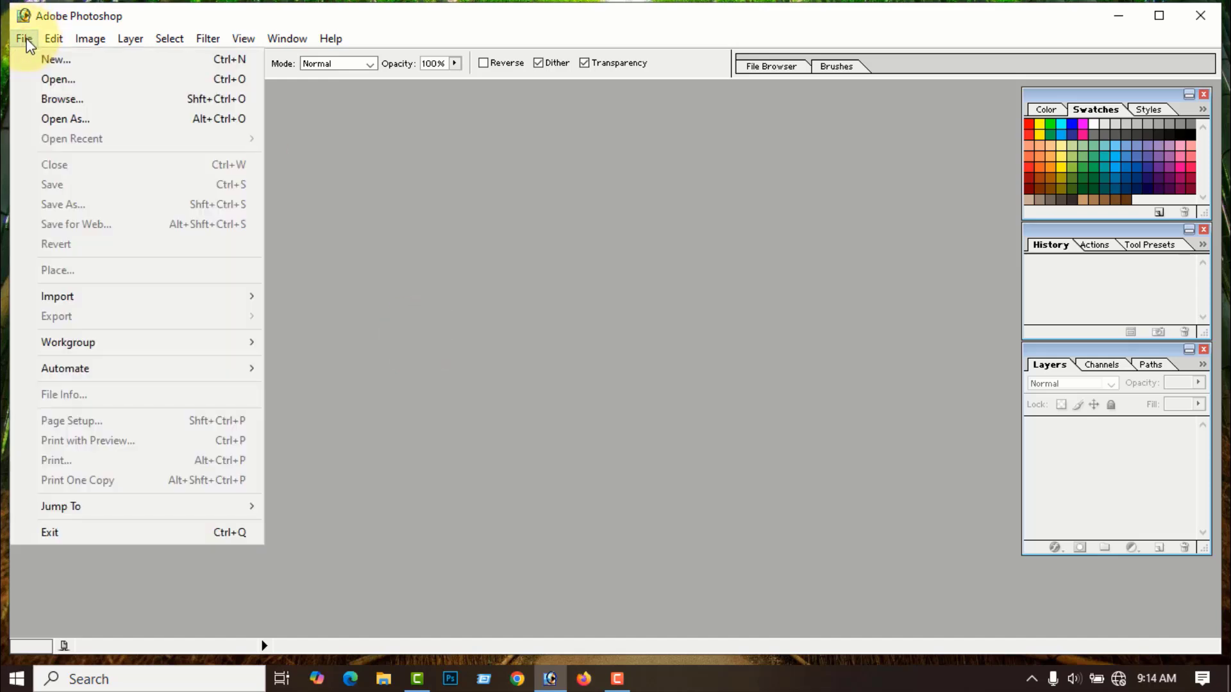
pyautogui.click(68, 61)
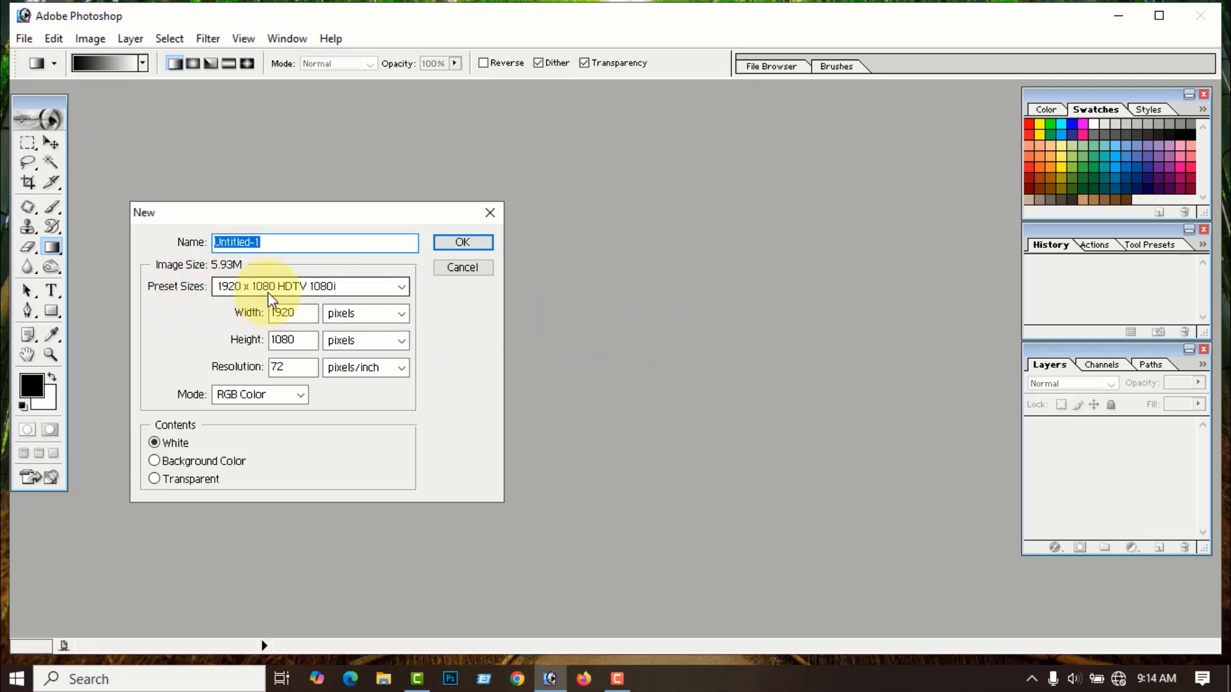
pyautogui.click(461, 245)
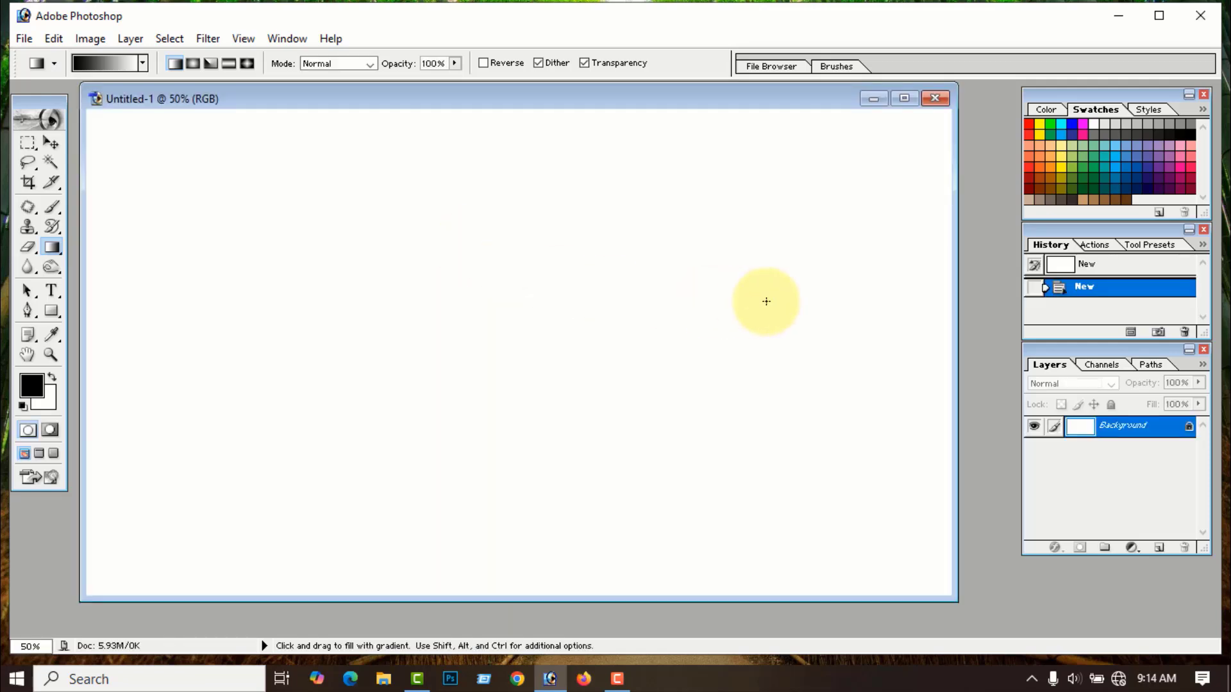
pyautogui.click(902, 100)
pyautogui.scroll(-3, 795, 201)
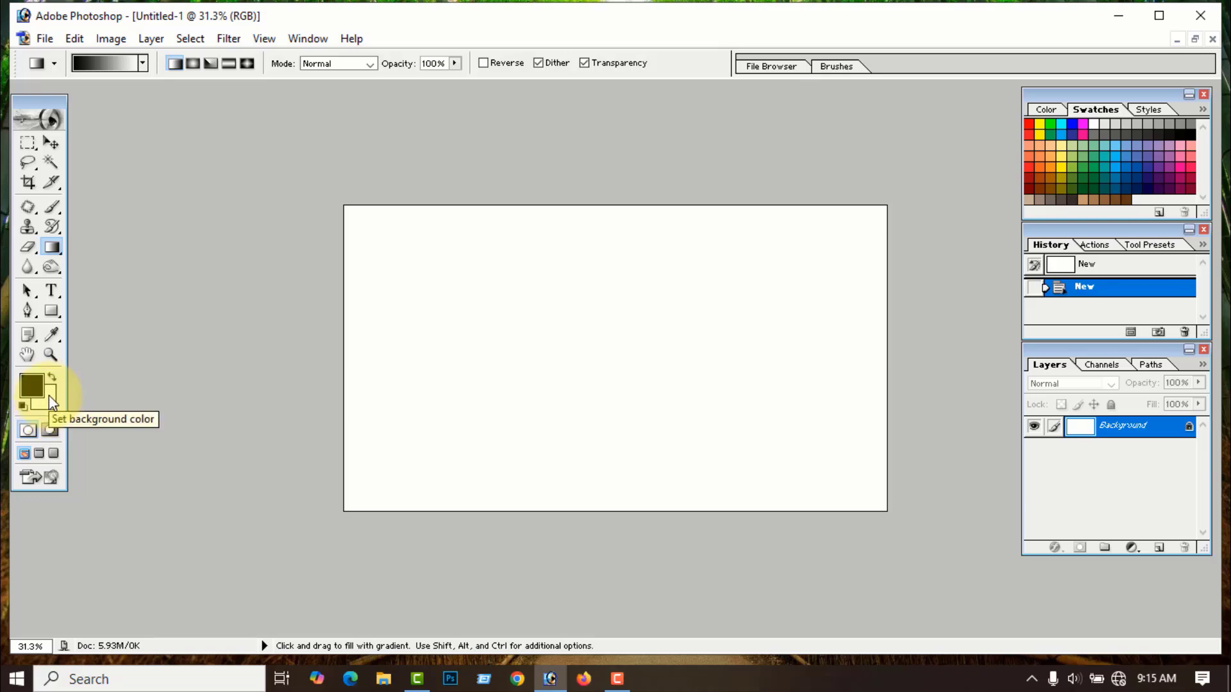
# - Make green the foreground colour, testing black and green canvas fills and undoing them
pyautogui.hotkey('alt', 'BackSpace')
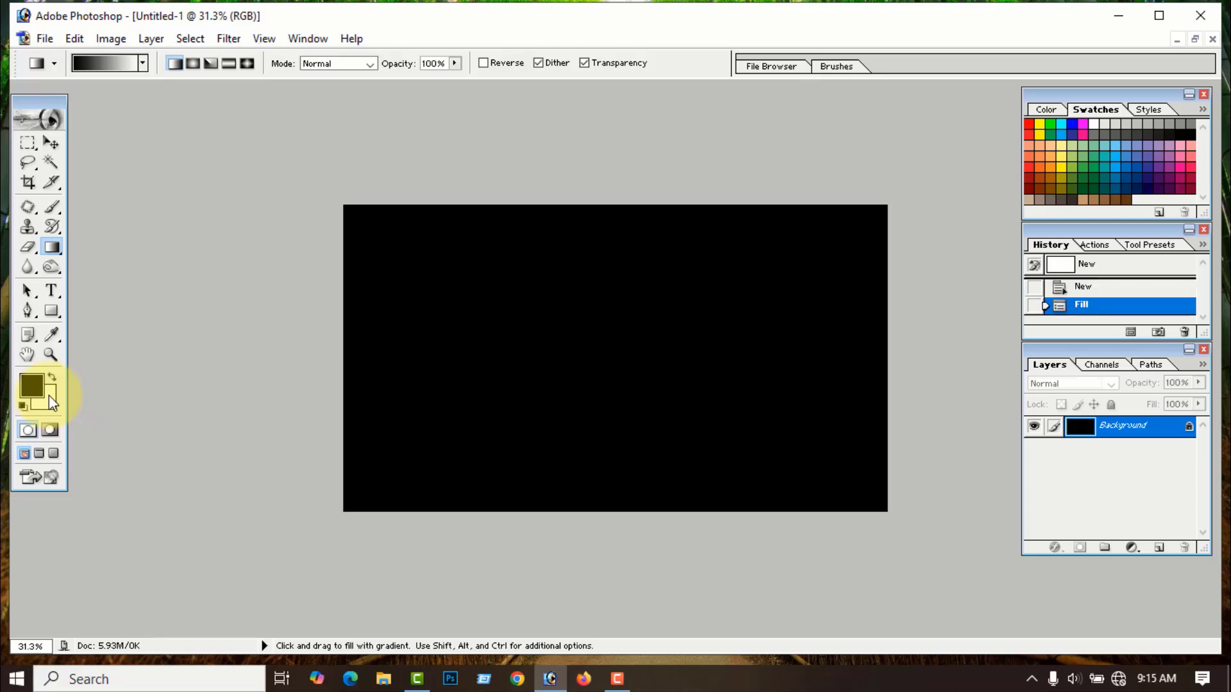
pyautogui.press('d')
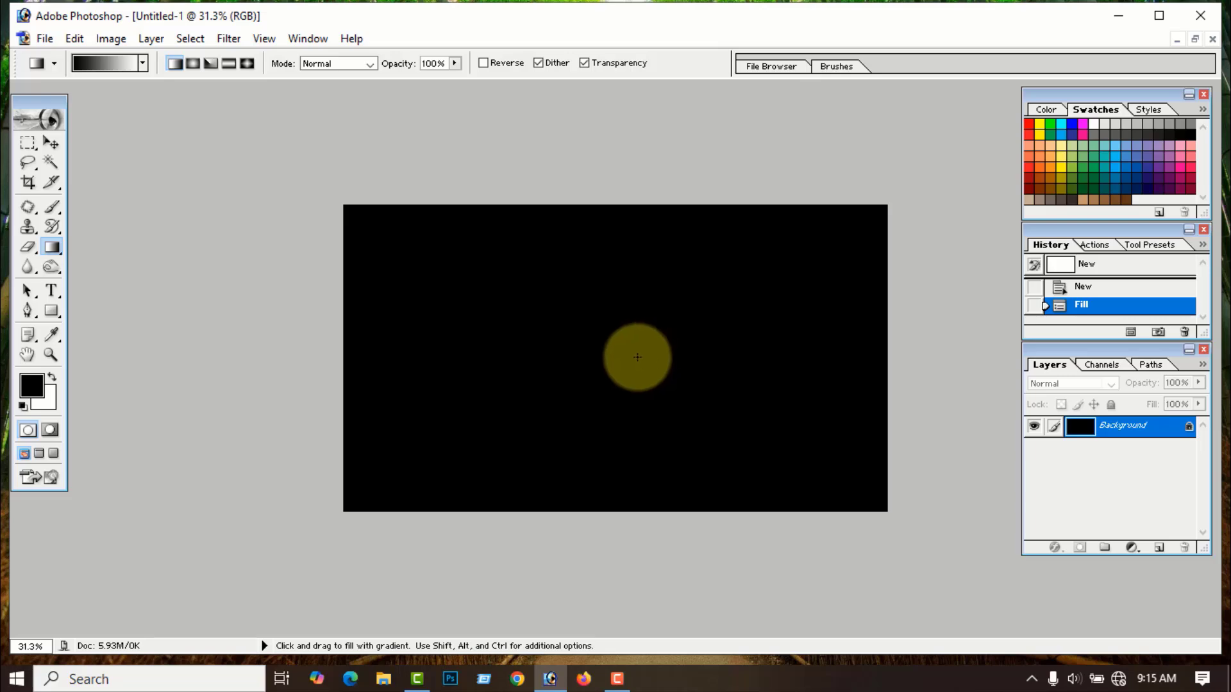
pyautogui.hotkey('ctrl', 'z')
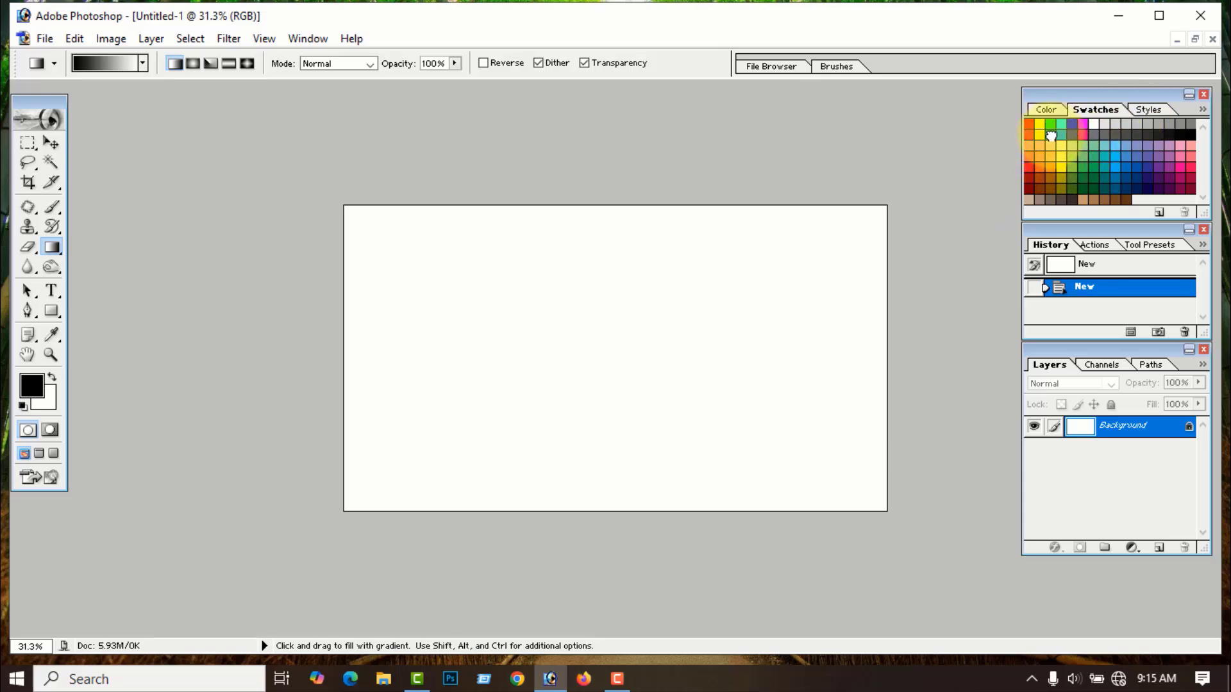
pyautogui.click(1052, 134)
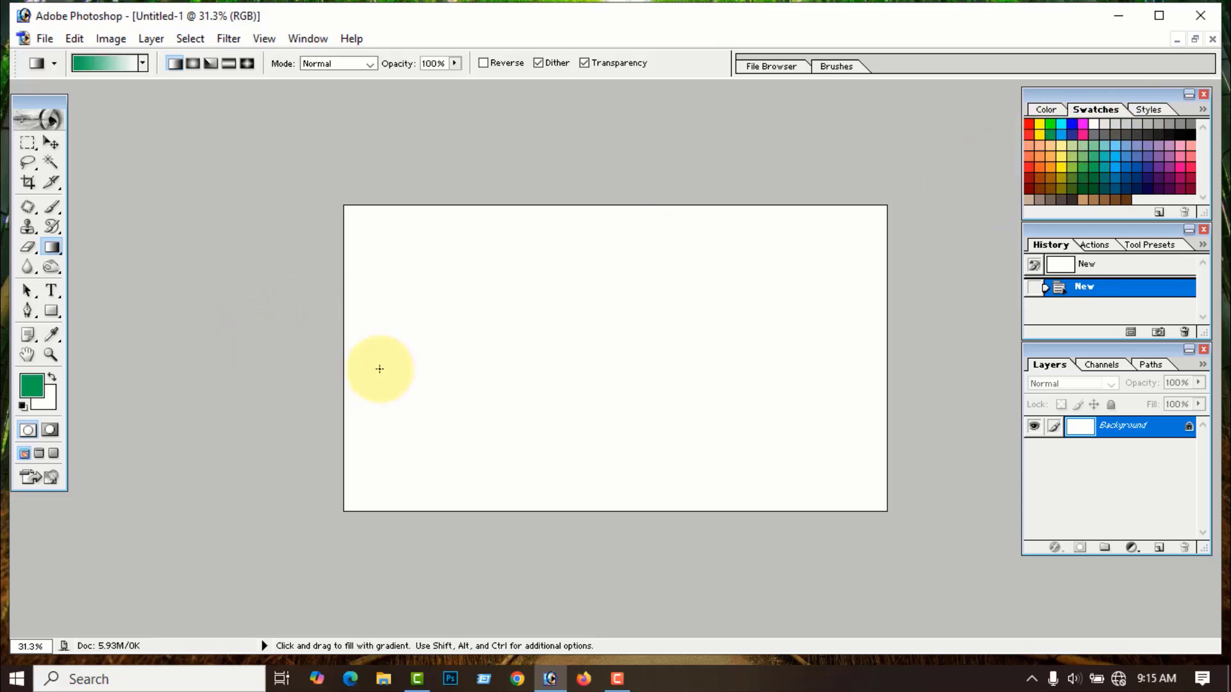
pyautogui.hotkey('alt', 'BackSpace')
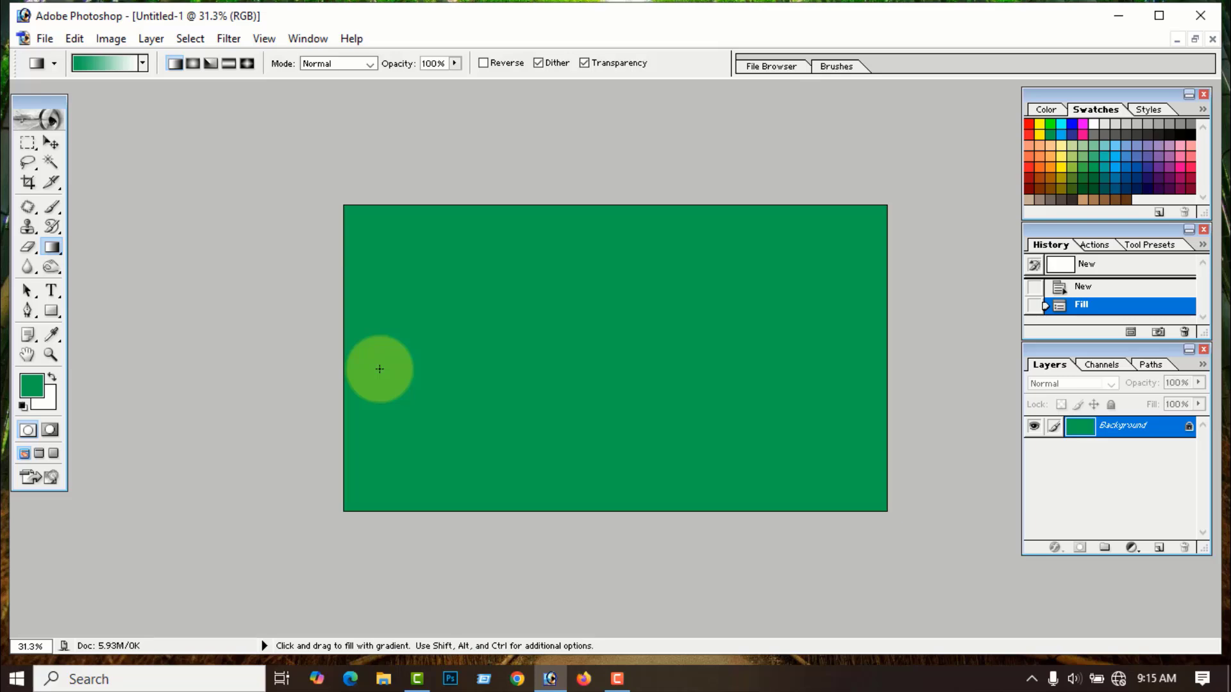
pyautogui.hotkey('ctrl', 'z')
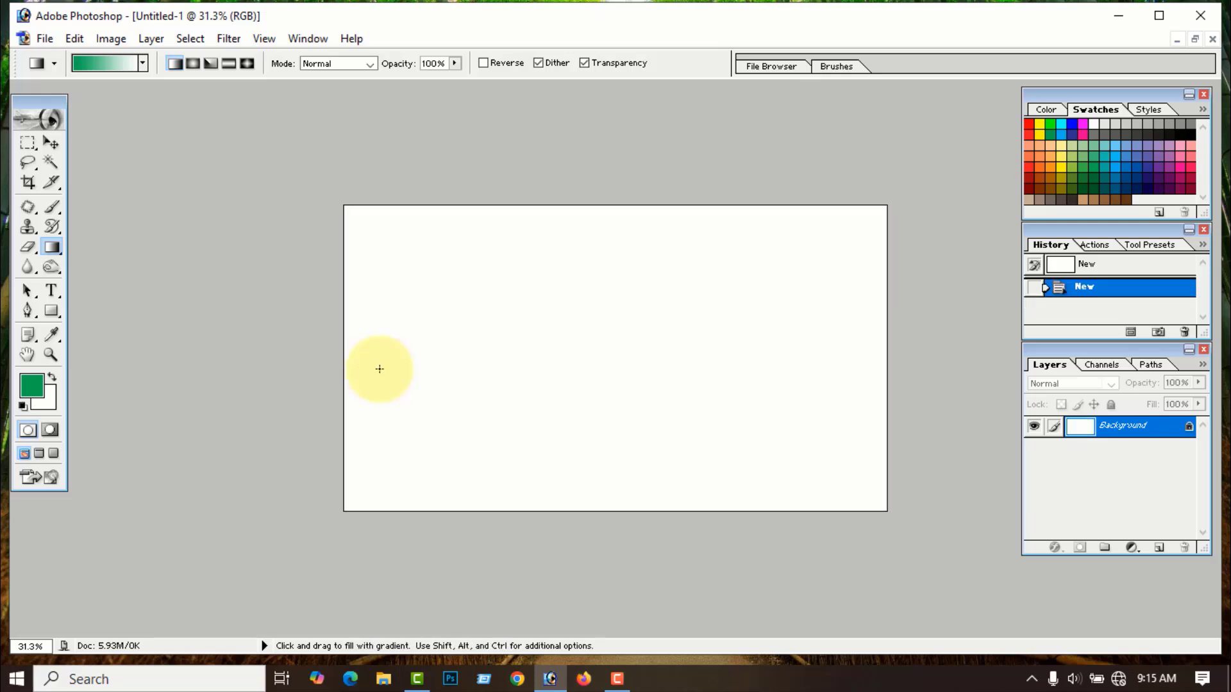
# - Choose a green-to-white gradient preset and trial a left-to-right gradient, then undo it
pyautogui.click(142, 63)
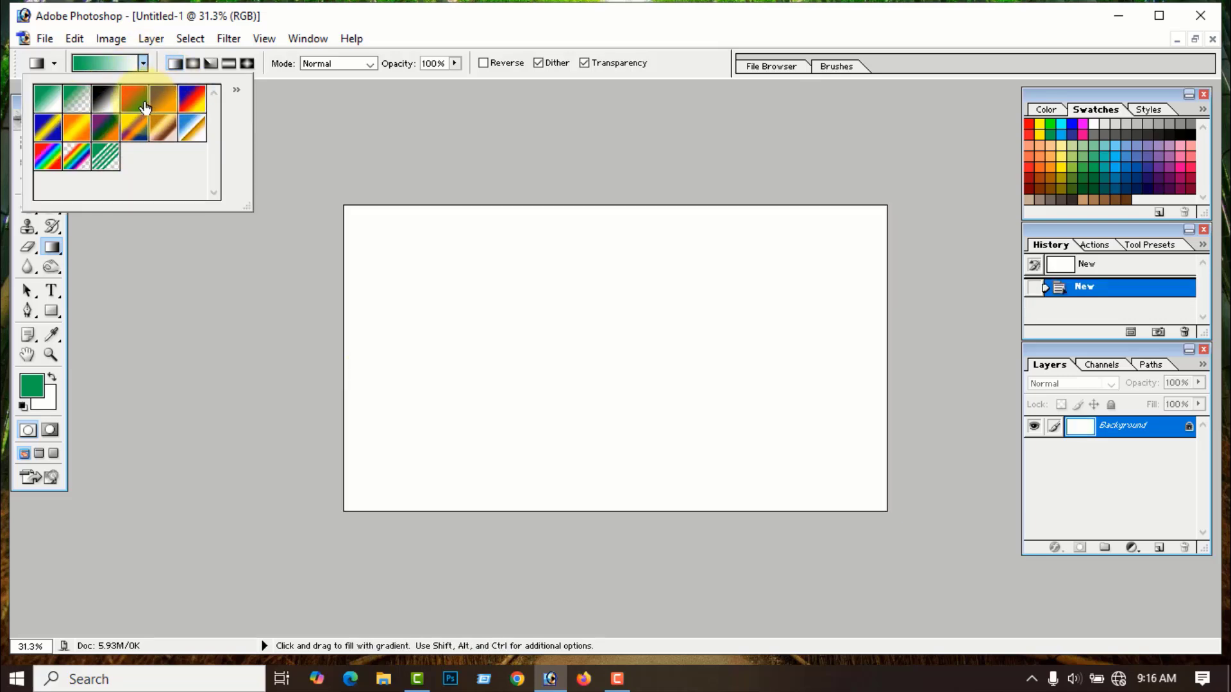
pyautogui.click(146, 325)
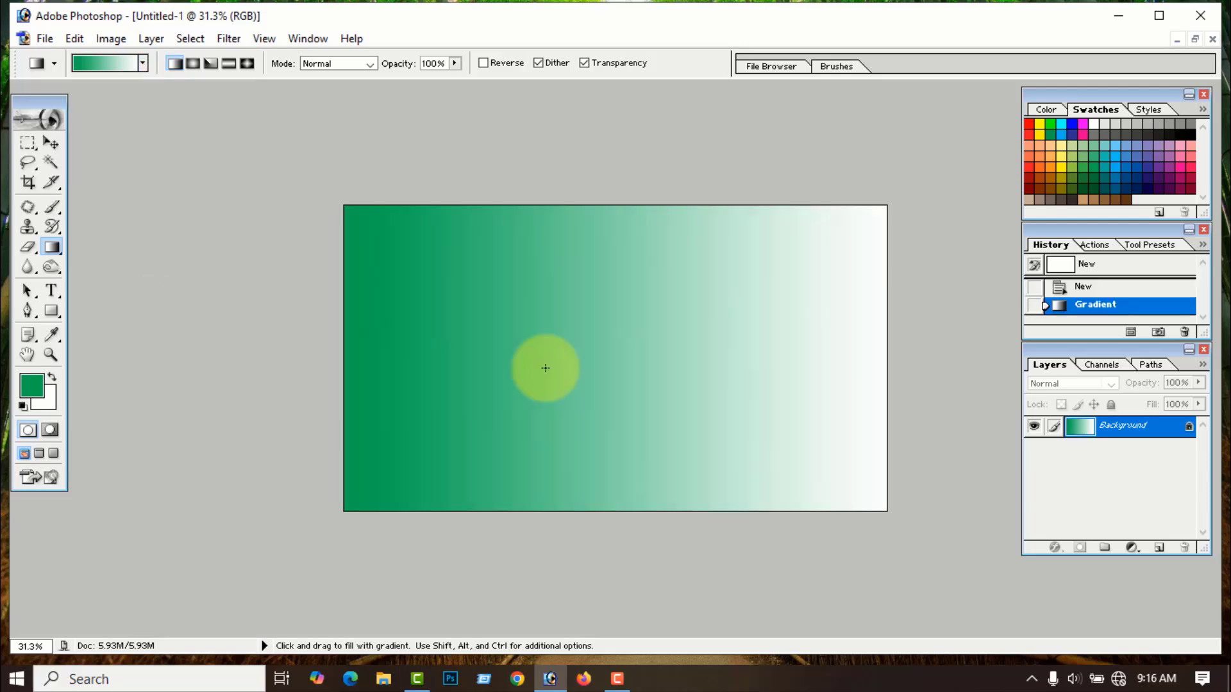
pyautogui.hotkey('ctrl', 'z')
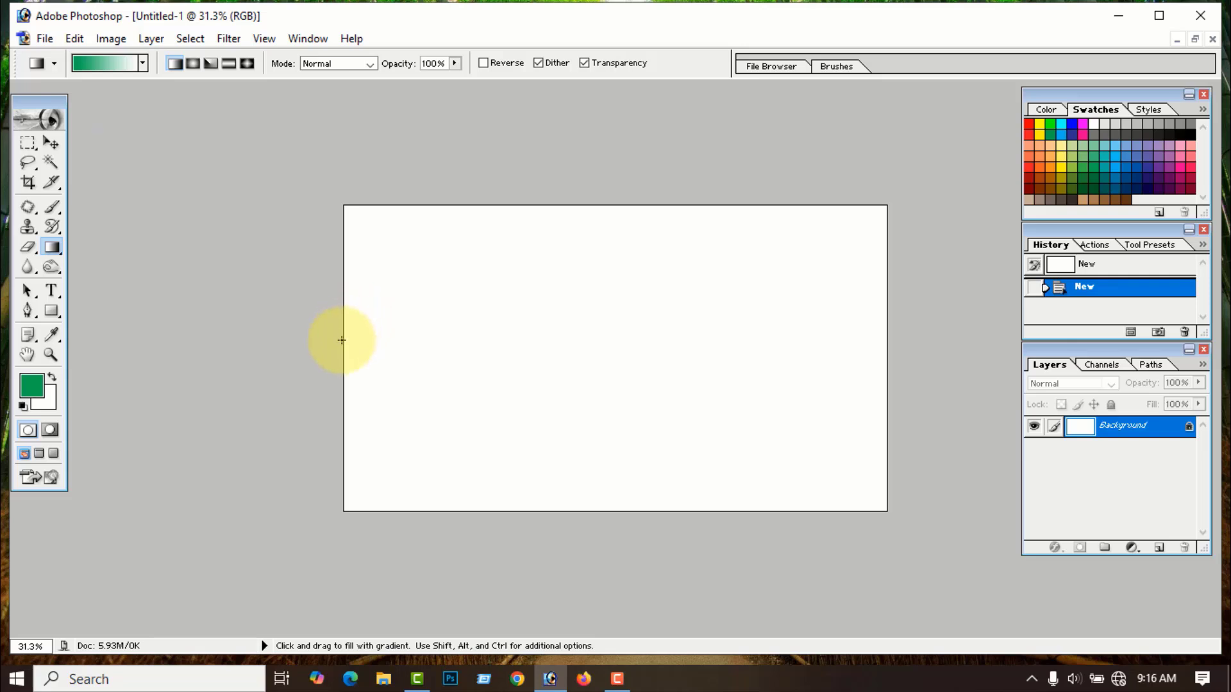
pyautogui.moveTo(347, 341); pyautogui.dragTo(891, 338)
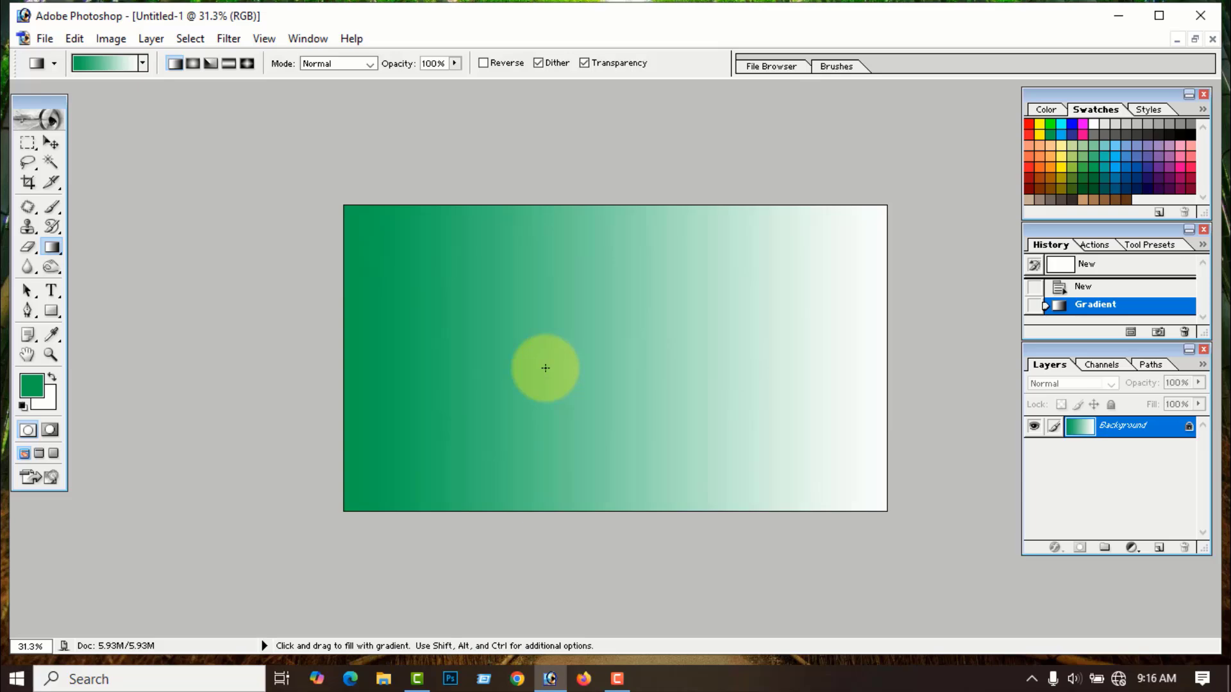
pyautogui.hotkey('ctrl', 'z')
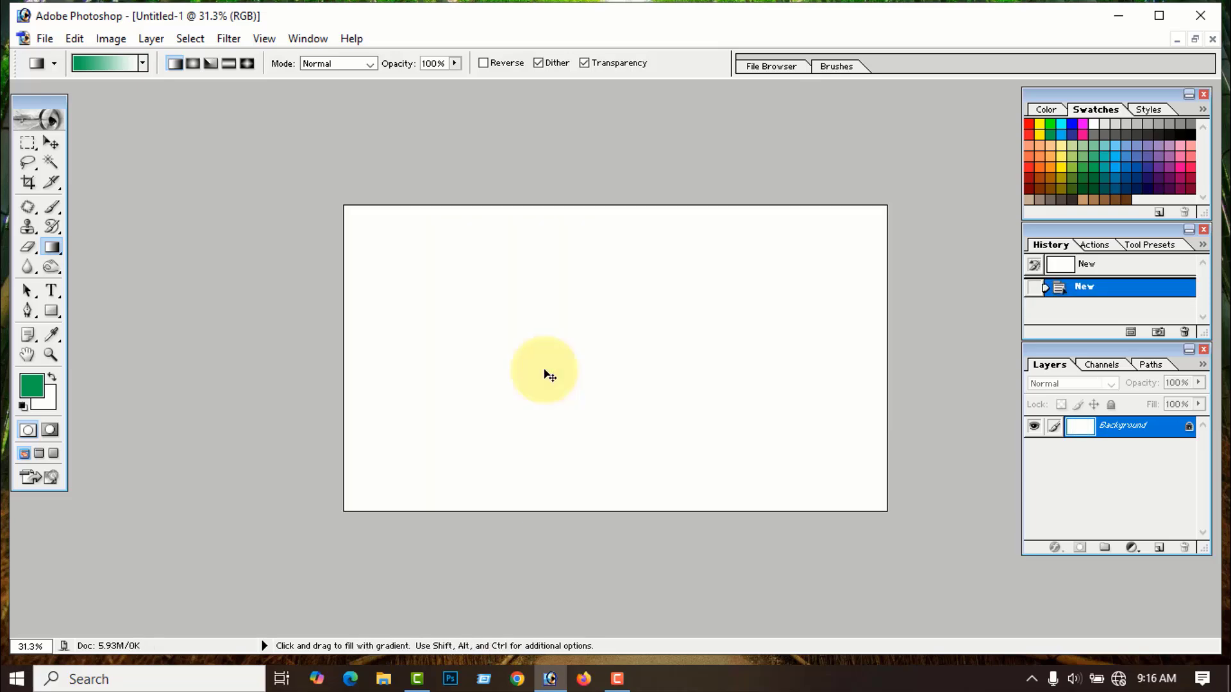
pyautogui.press('m')
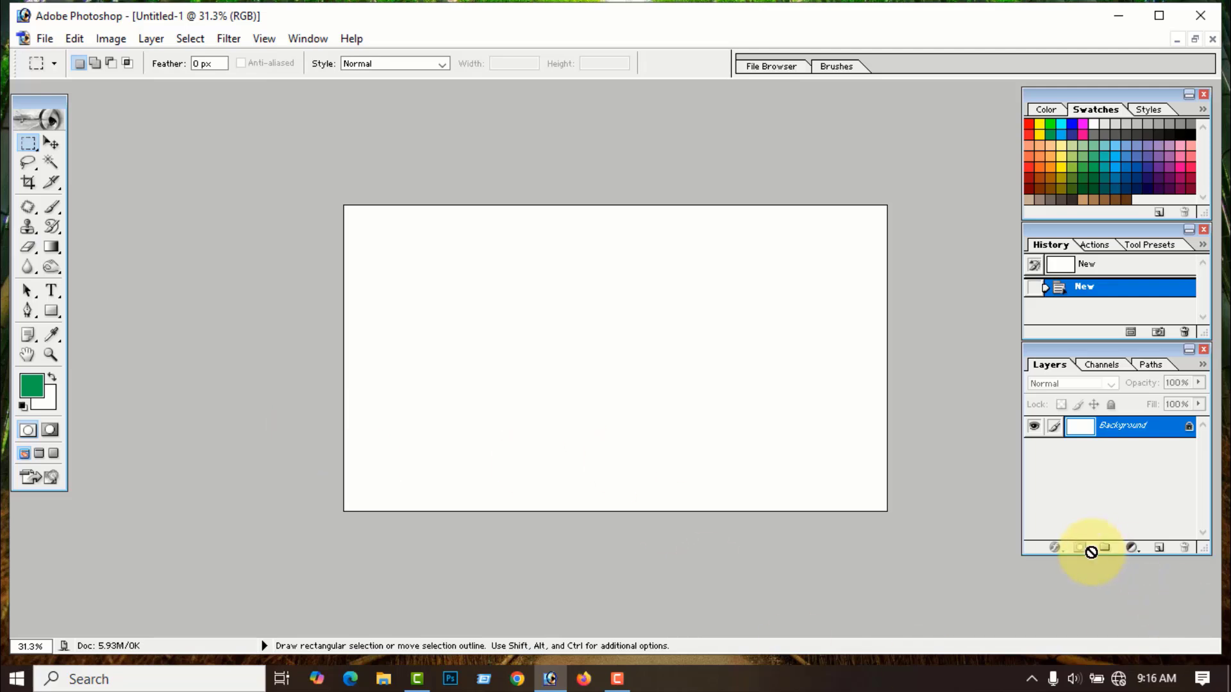
# - Add Layer 1, then trial a green rectangle fill and gradient on it, undoing both
pyautogui.click(1159, 548)
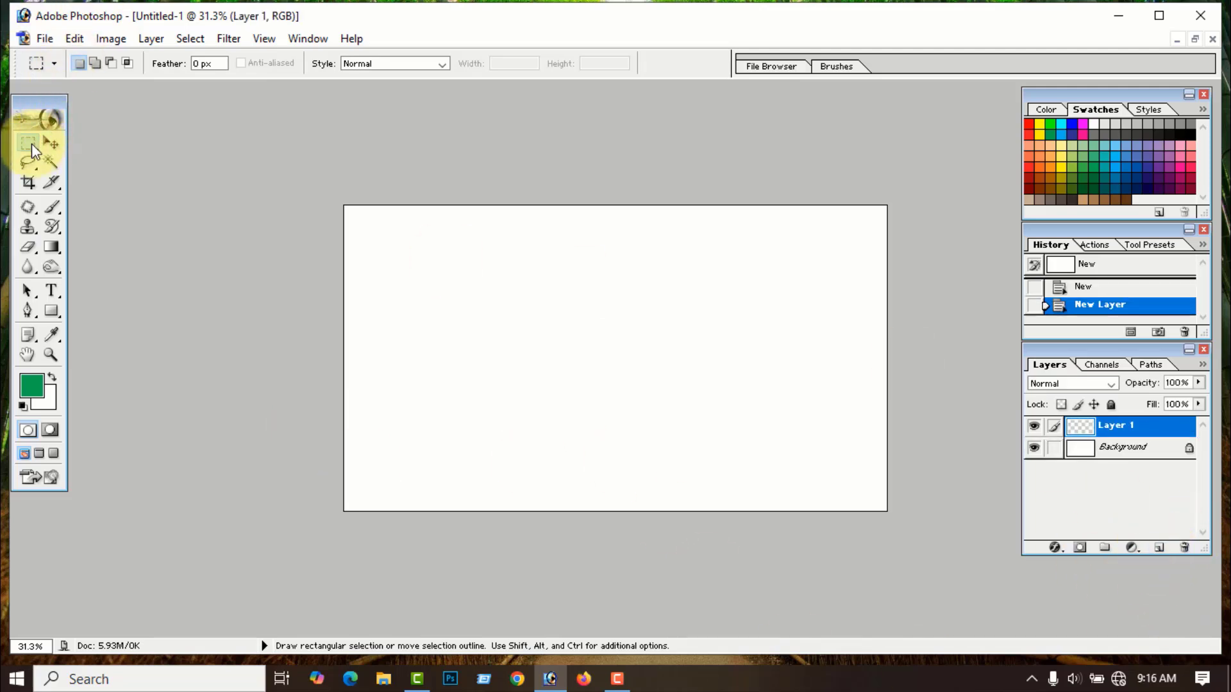
pyautogui.moveTo(416, 281); pyautogui.dragTo(629, 396)
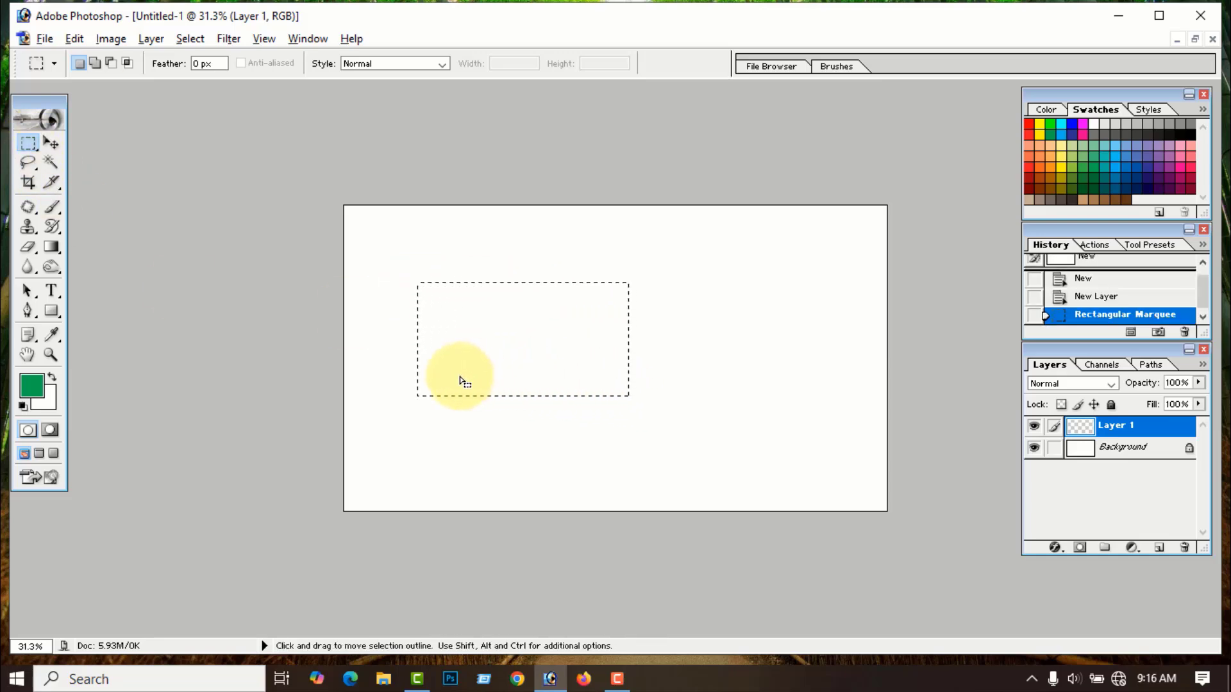
pyautogui.hotkey('alt', 'BackSpace')
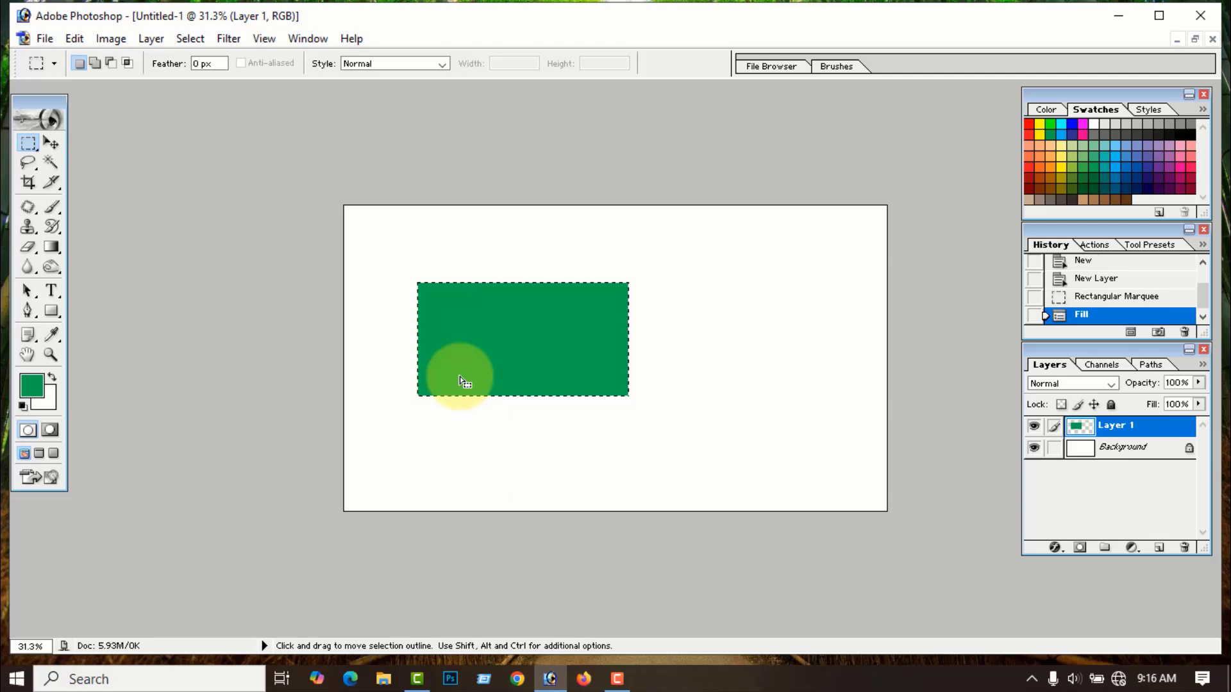
pyautogui.hotkey('ctrl', 'd')
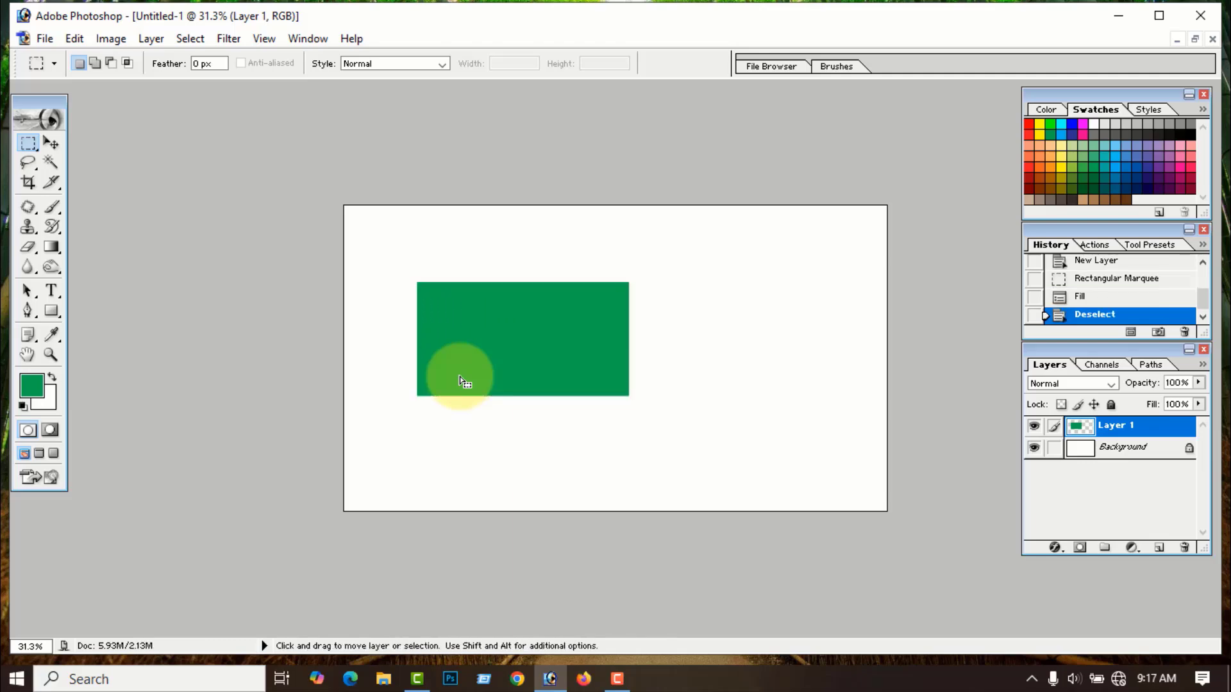
pyautogui.hotkey('ctrl', 'alt', 'z')
pyautogui.hotkey('ctrl', 'alt', 'z')
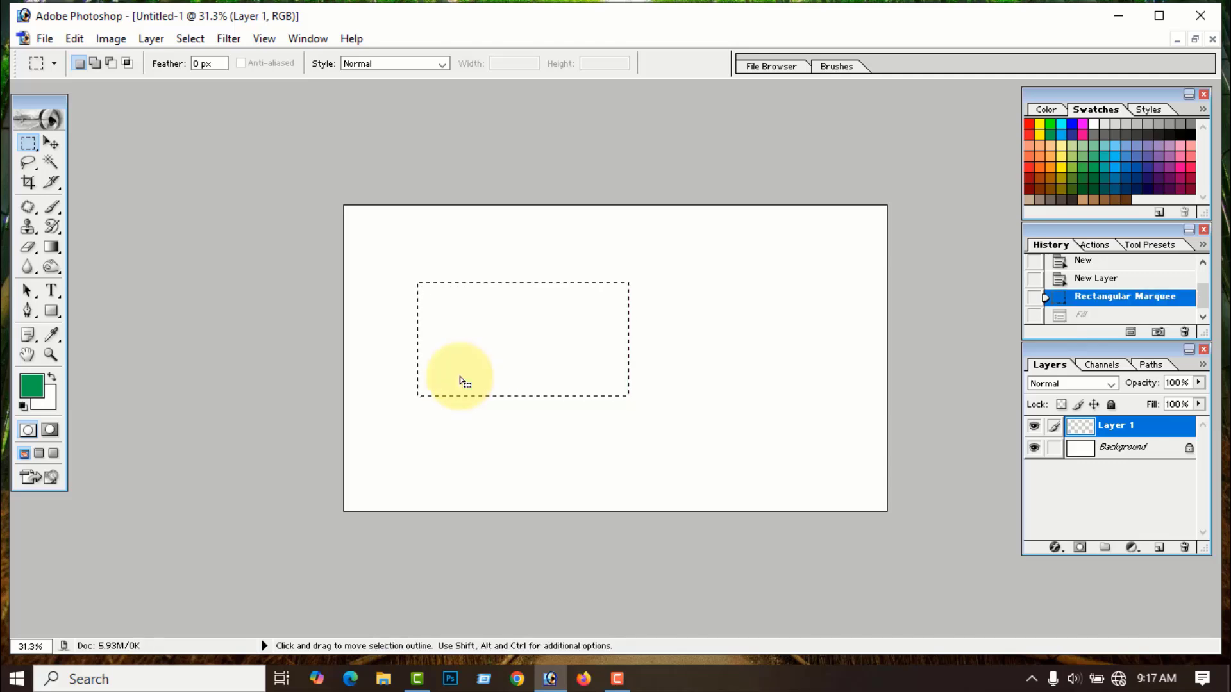
pyautogui.click(51, 247)
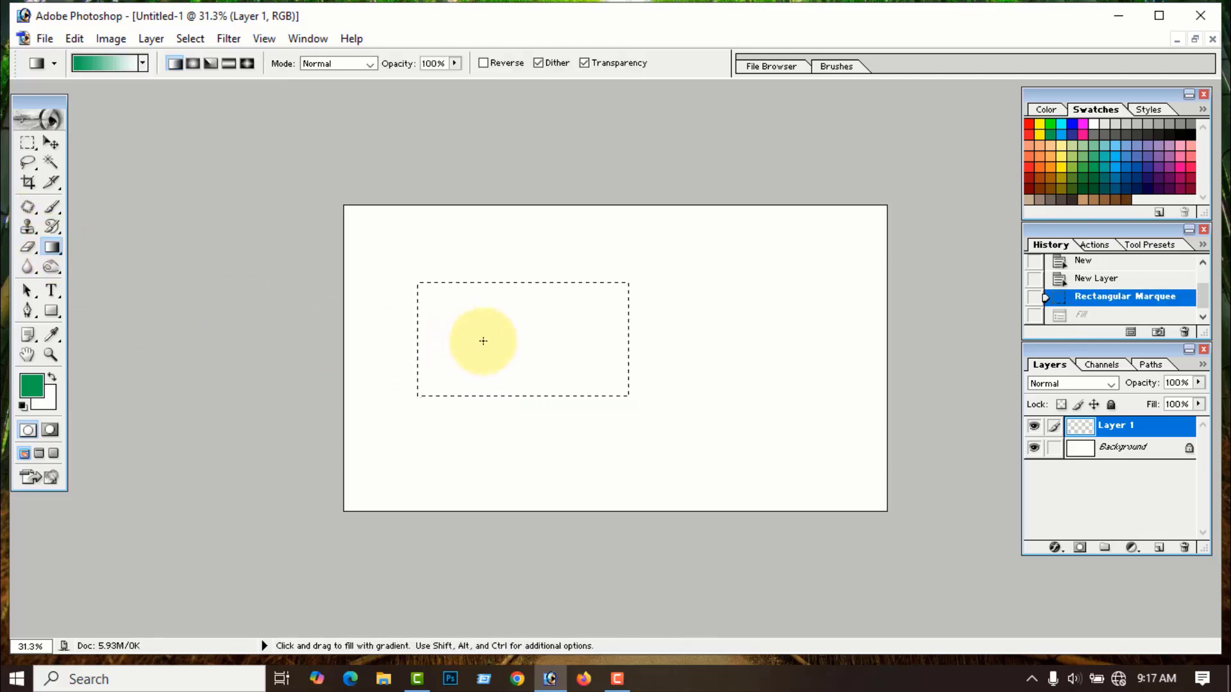
pyautogui.moveTo(418, 337); pyautogui.dragTo(631, 334)
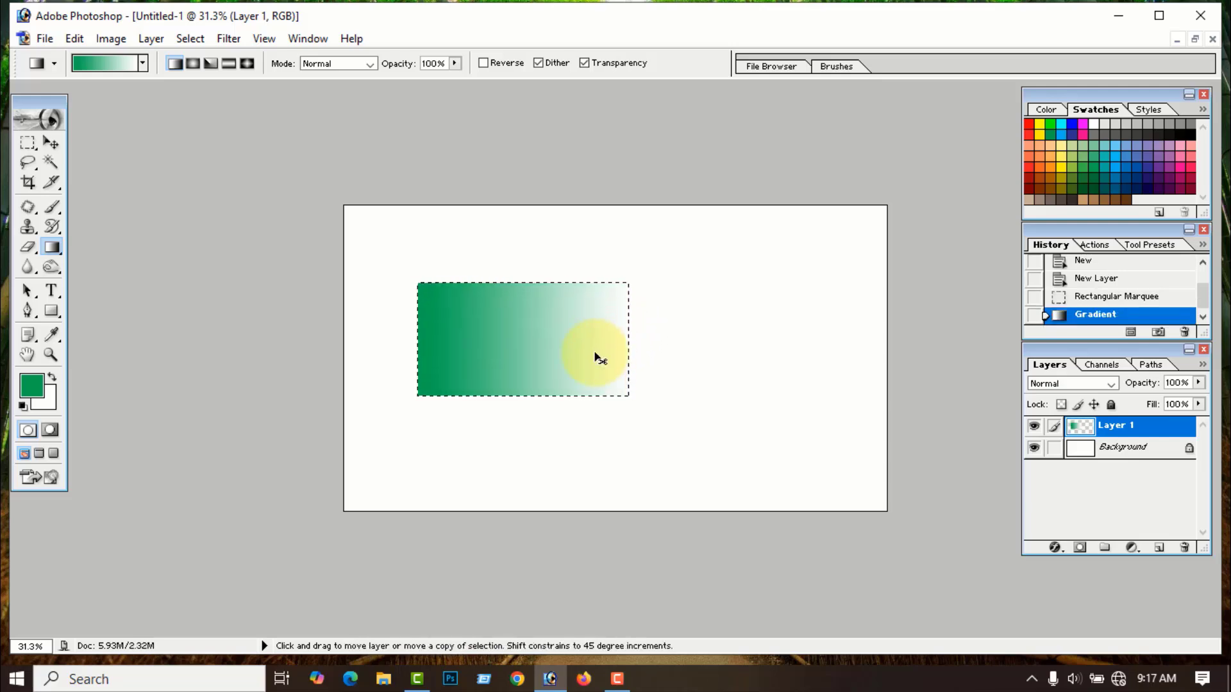
pyautogui.hotkey('ctrl', 'alt', 'z')
pyautogui.hotkey('ctrl', 'alt', 'z')
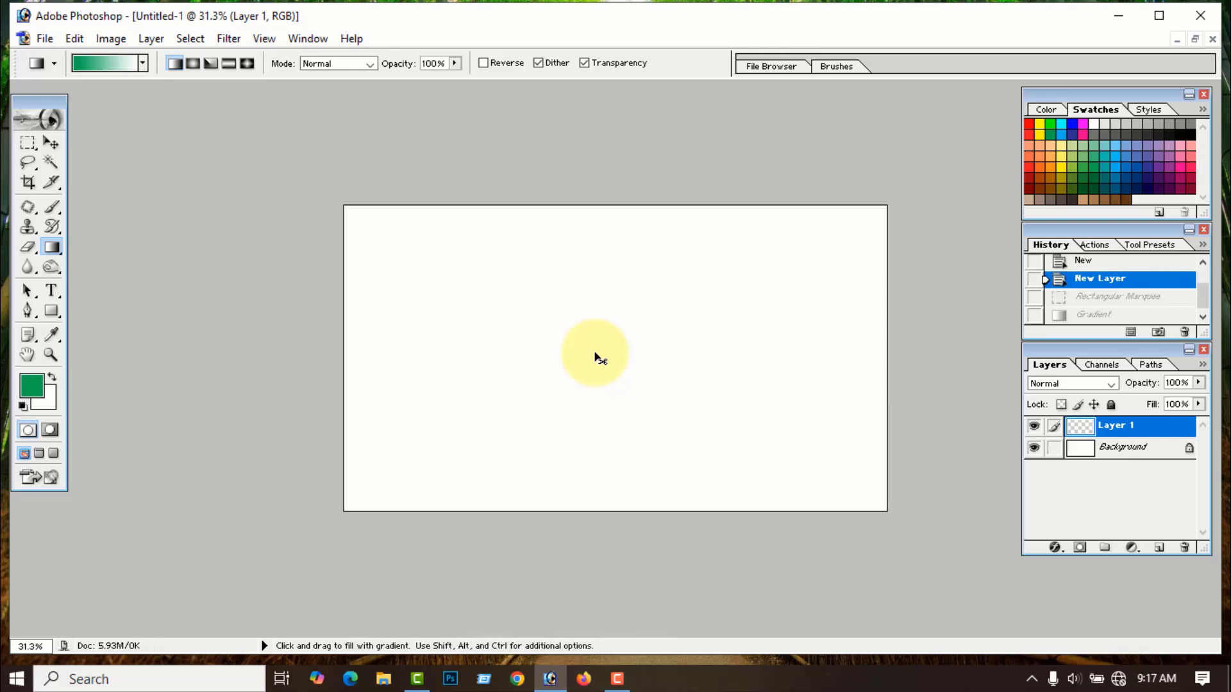
# - Draw a green rectangle near the canvas centre with the Rectangle tool
pyautogui.click(52, 312)
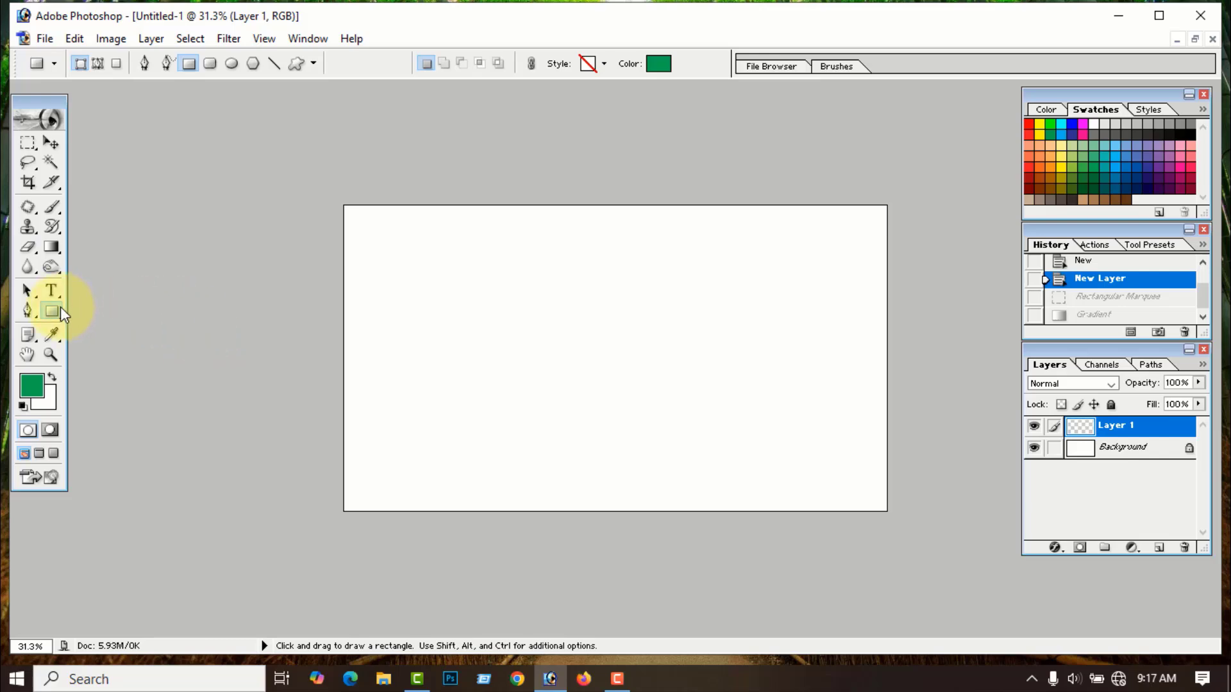
pyautogui.moveTo(424, 293); pyautogui.dragTo(639, 402)
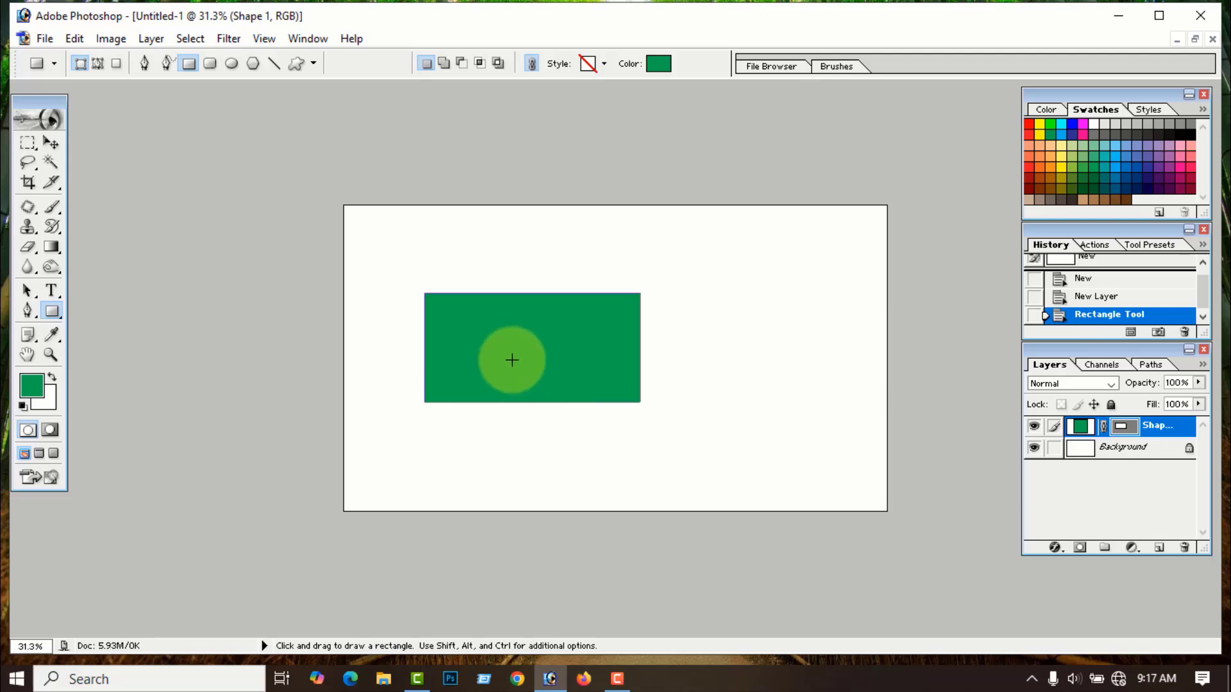
pyautogui.hotkey('ctrl', 'z')
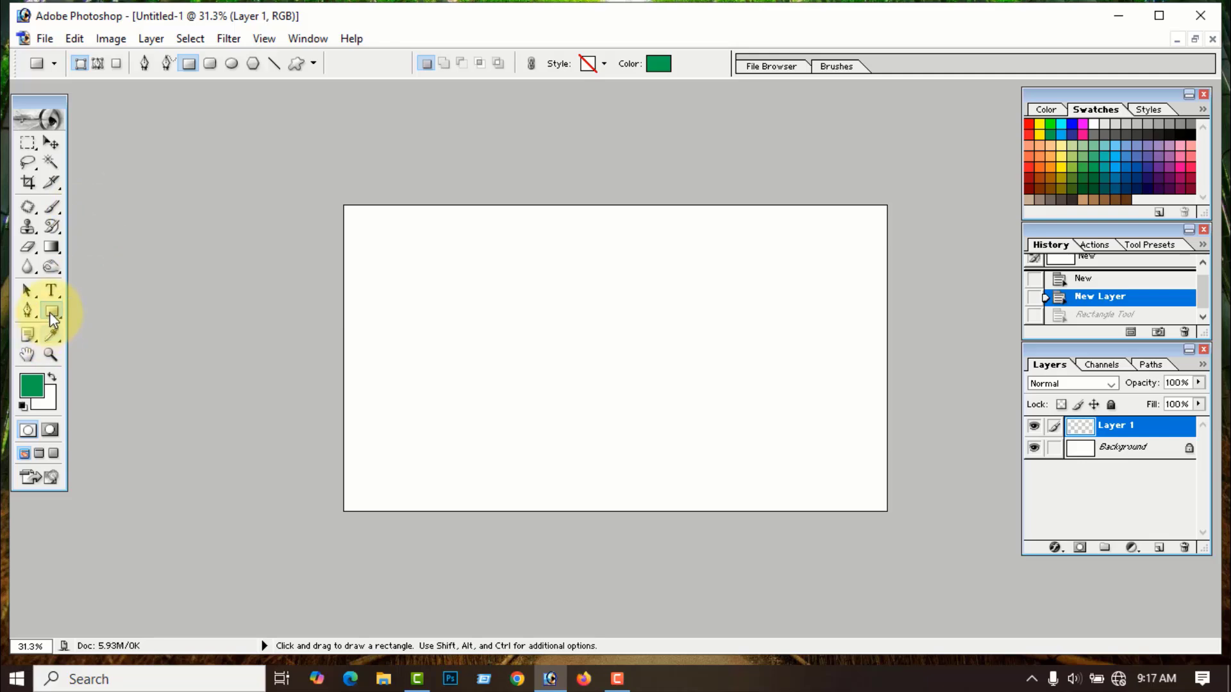
pyautogui.moveTo(452, 283); pyautogui.dragTo(661, 412)
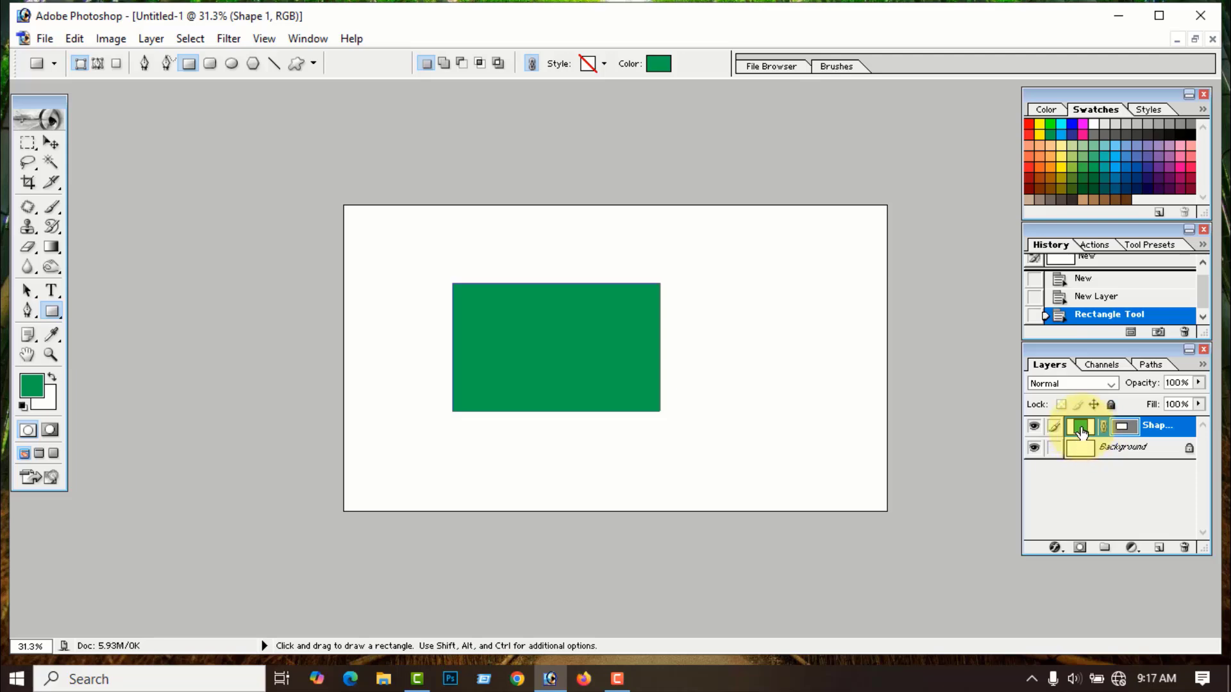
# - Give the rectangle a red preset Gradient Overlay, then undo back to only the Background
pyautogui.rightClick(1081, 432)
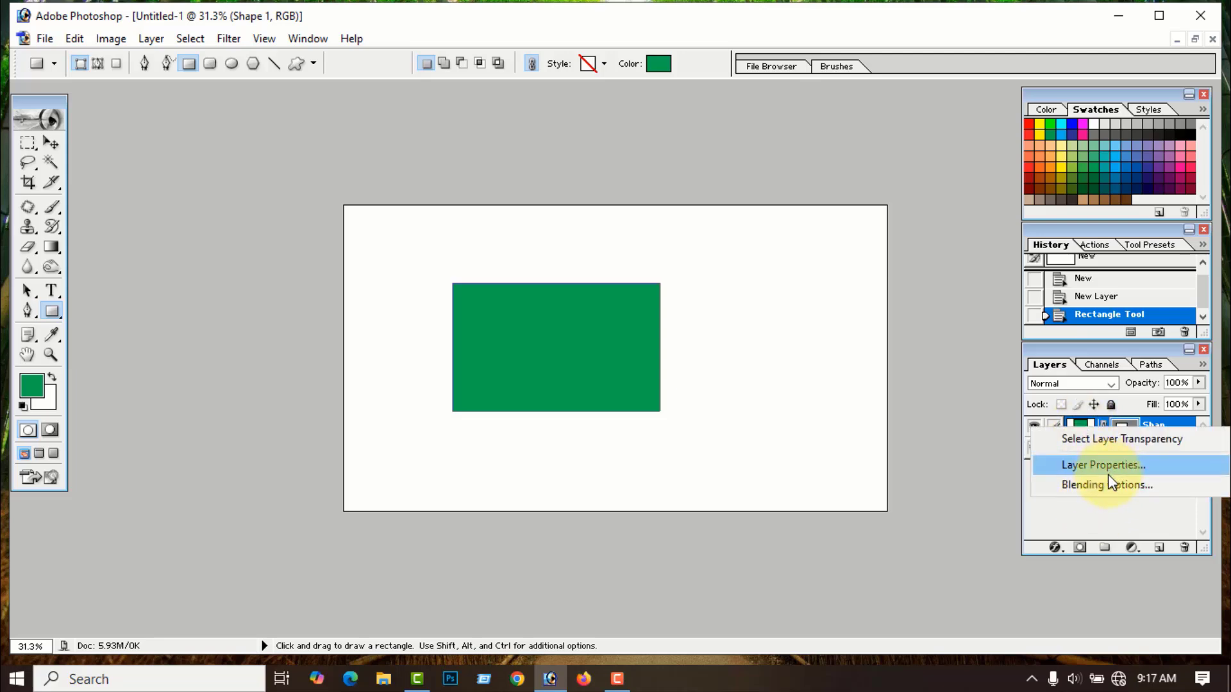
pyautogui.click(1098, 489)
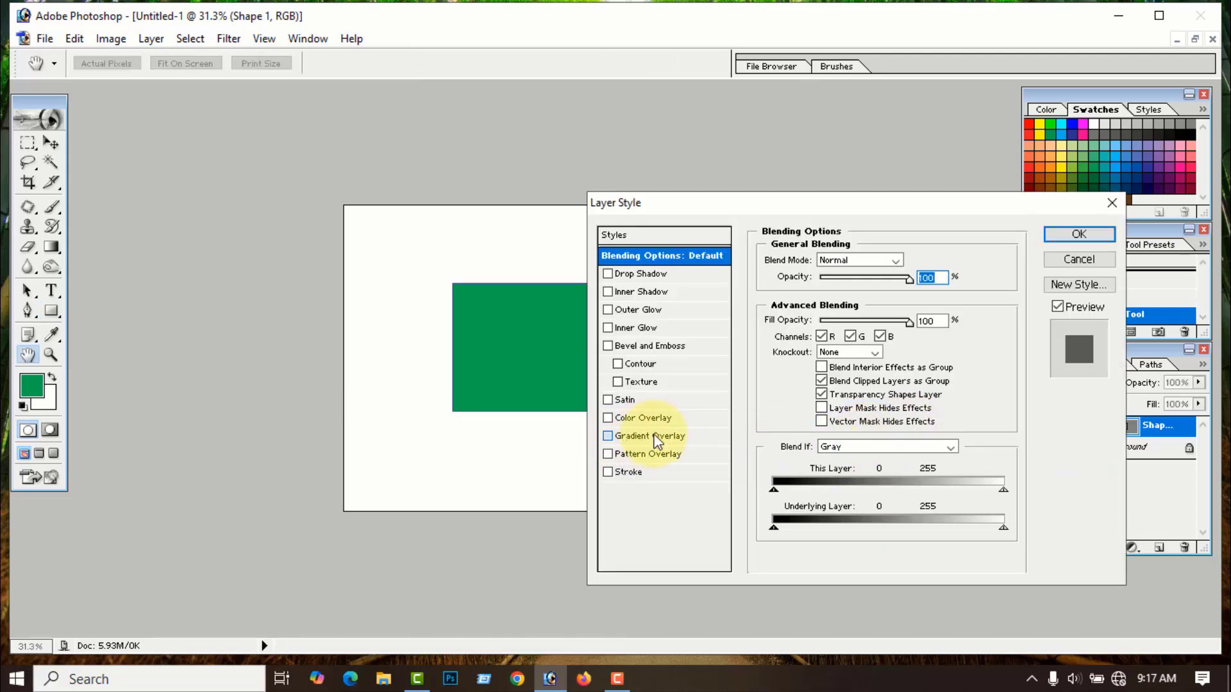
pyautogui.click(654, 437)
pyautogui.click(920, 298)
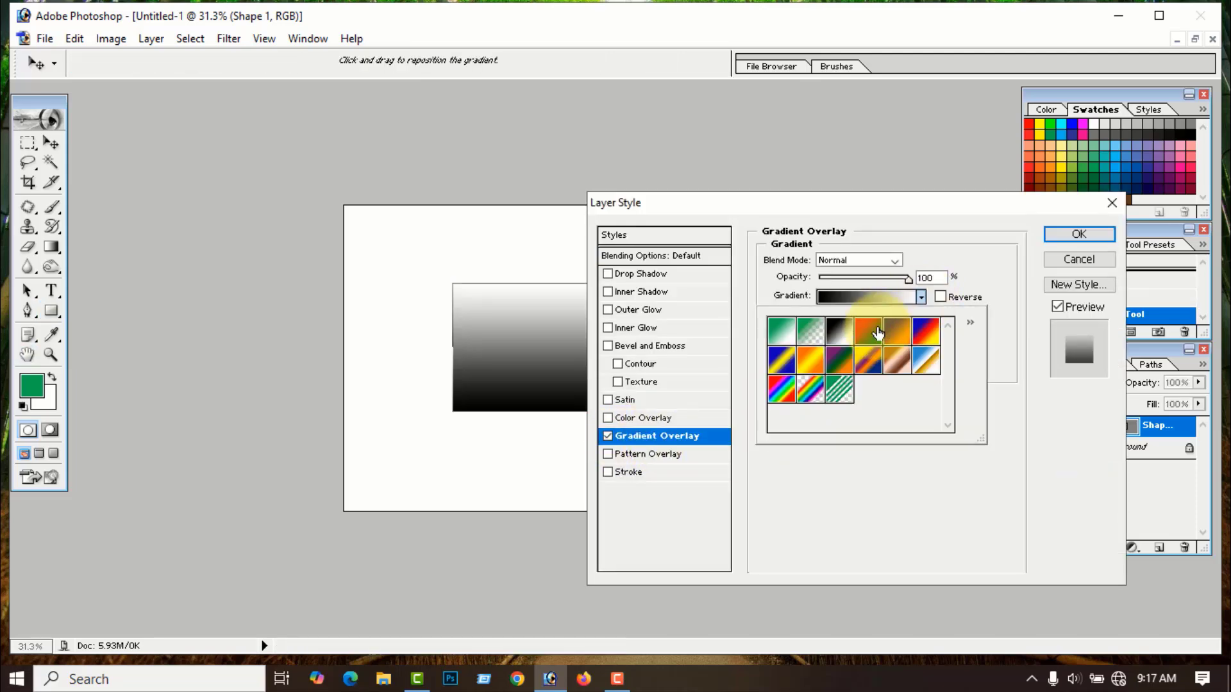
pyautogui.click(878, 332)
pyautogui.click(1090, 236)
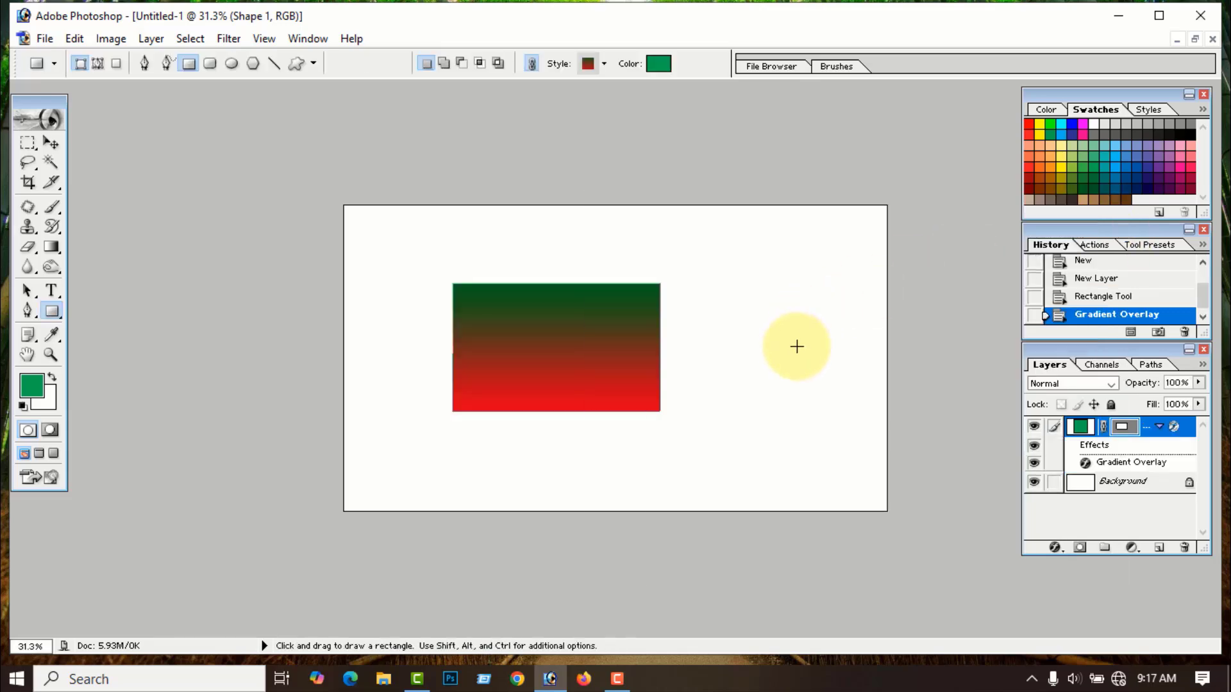
pyautogui.hotkey('ctrl', 'alt', 'z')
pyautogui.hotkey('ctrl', 'alt', 'z')
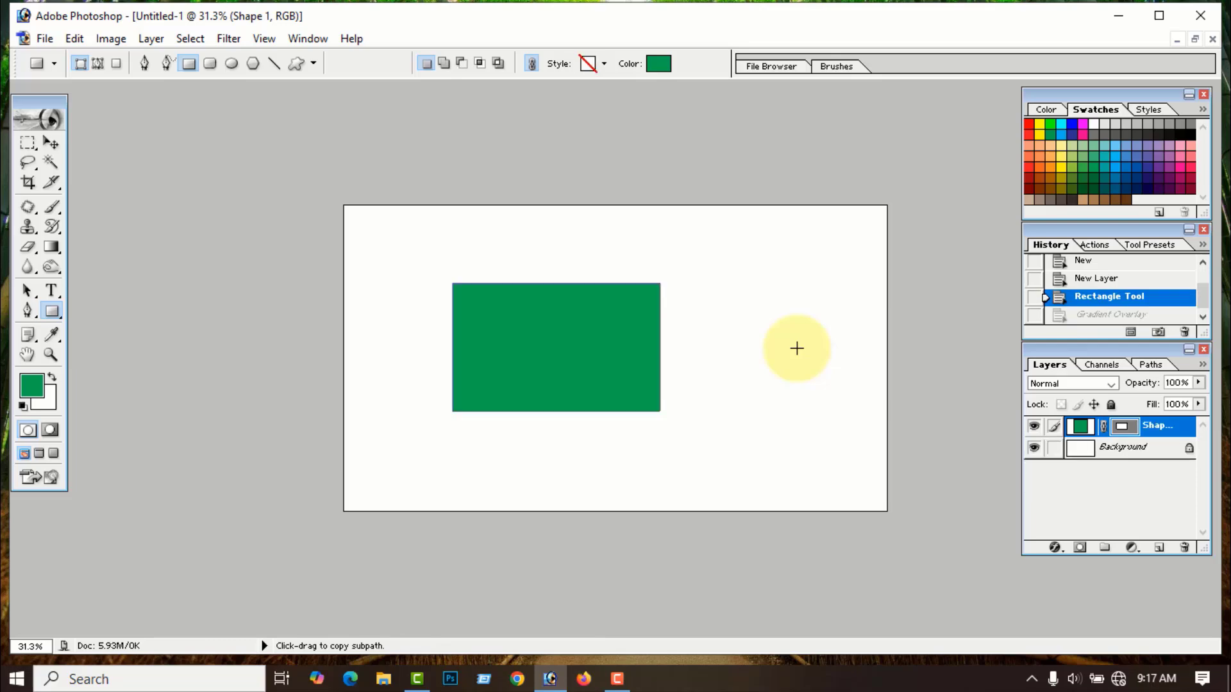
pyautogui.hotkey('ctrl', 'alt', 'z')
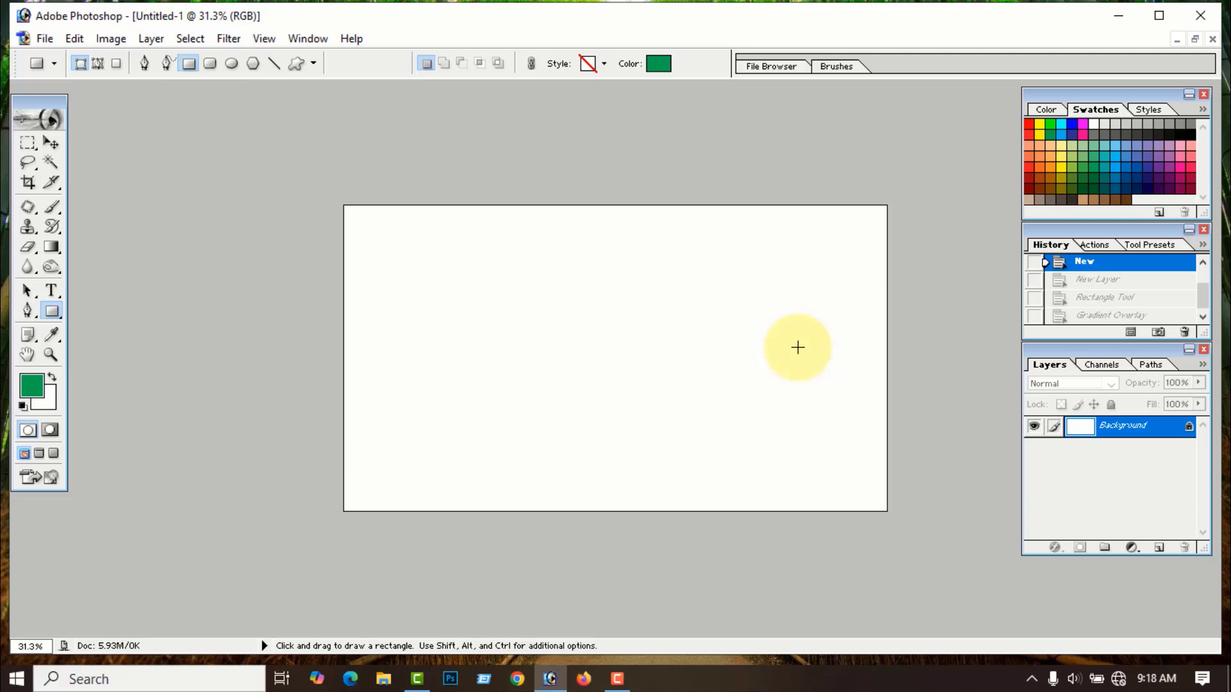
# - Reset all tools to their defaults with the Gradient tool active, then view the gradient presets
pyautogui.press('g')
pyautogui.press('d')
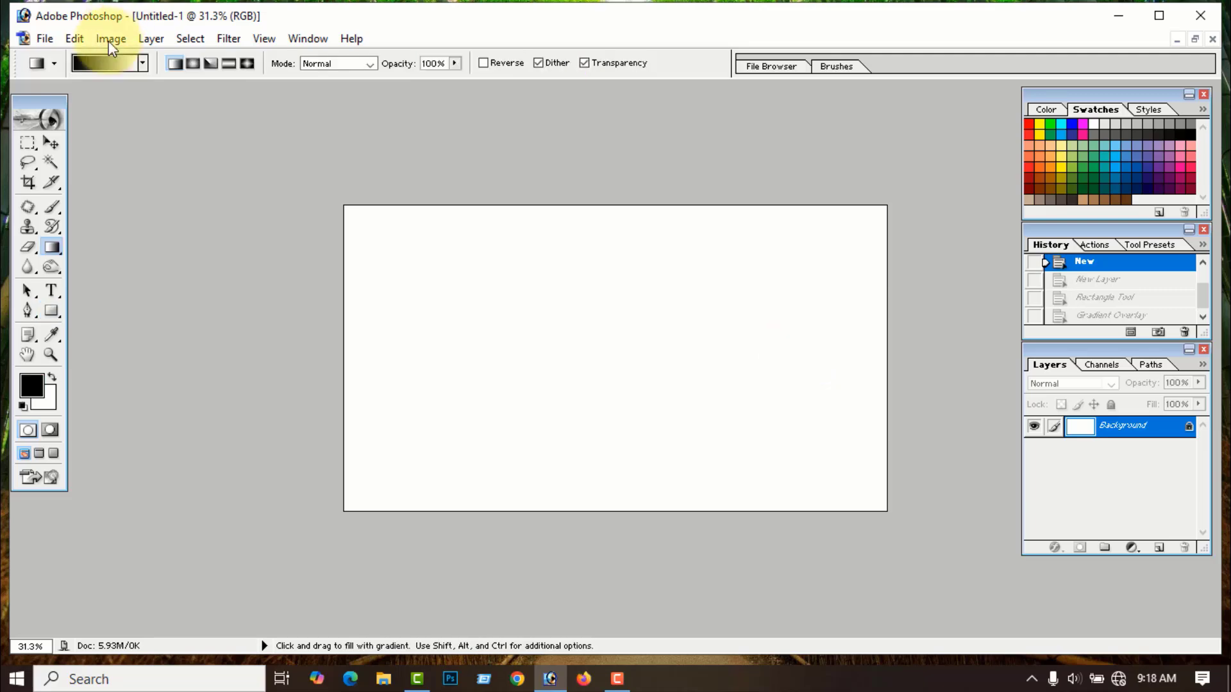
pyautogui.click(54, 64)
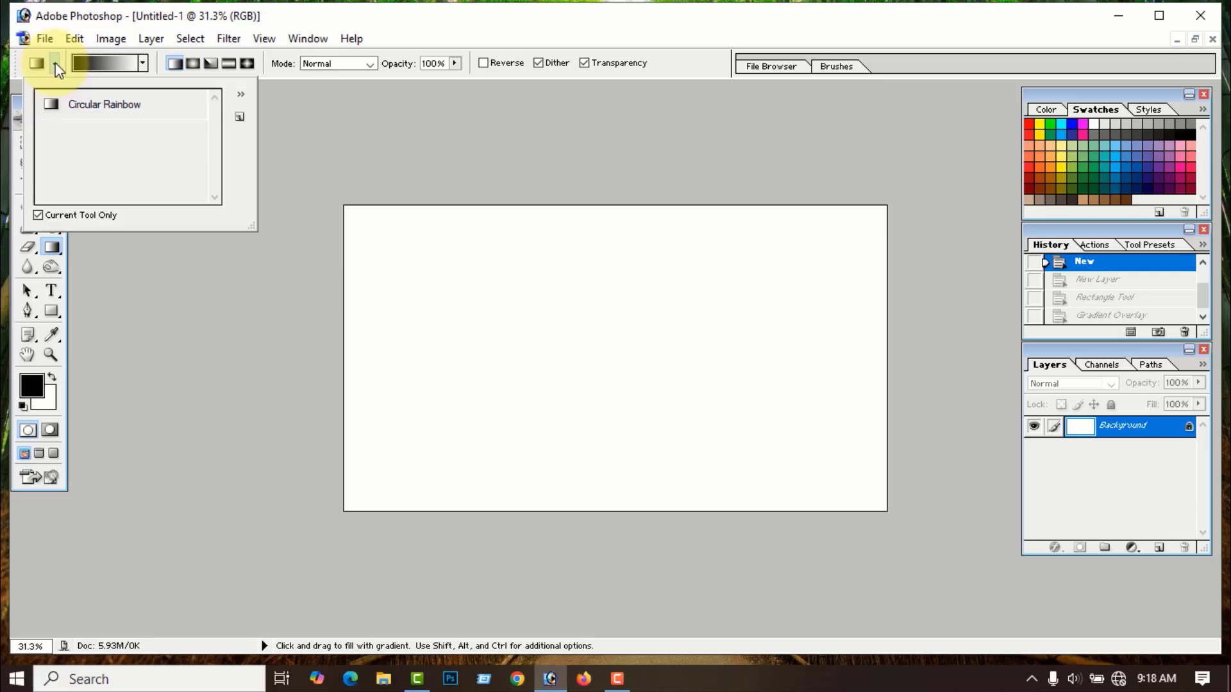
pyautogui.click(241, 94)
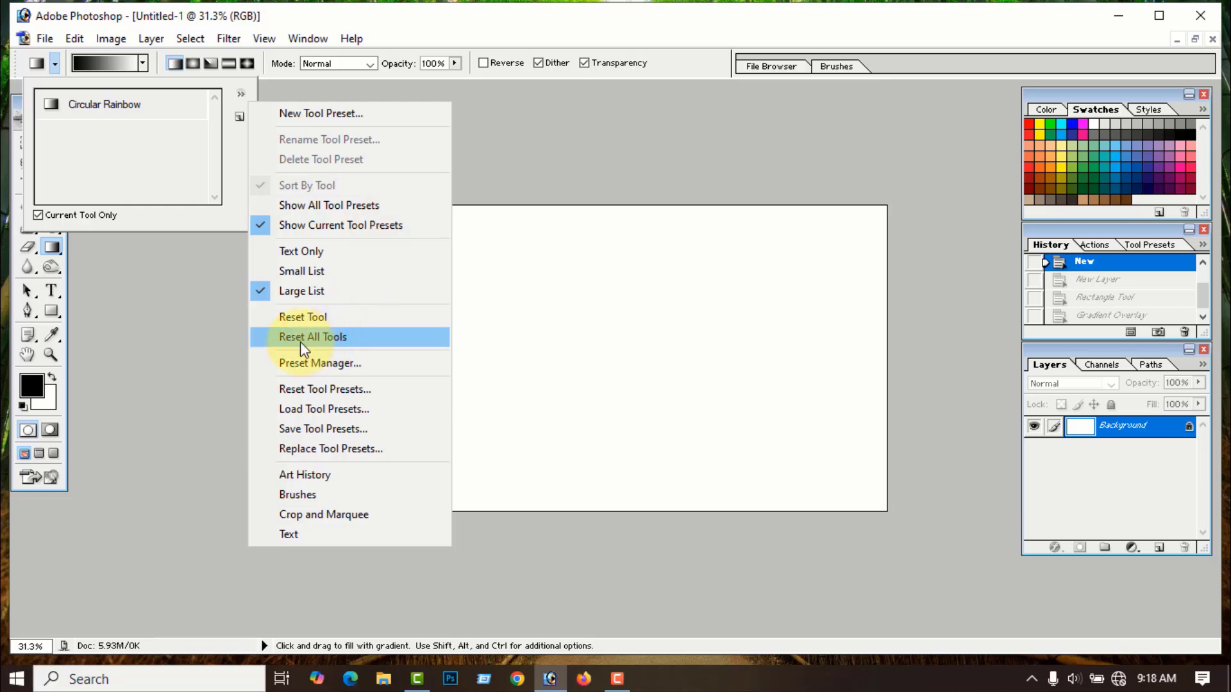
pyautogui.click(324, 335)
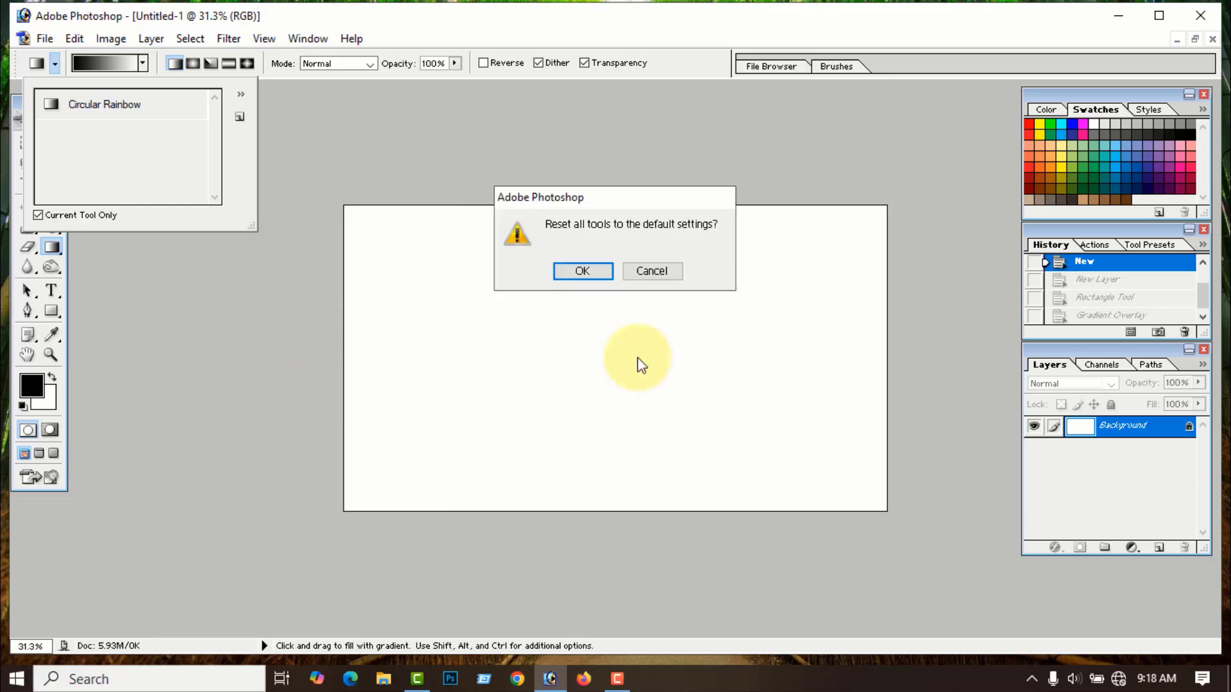
pyautogui.click(593, 271)
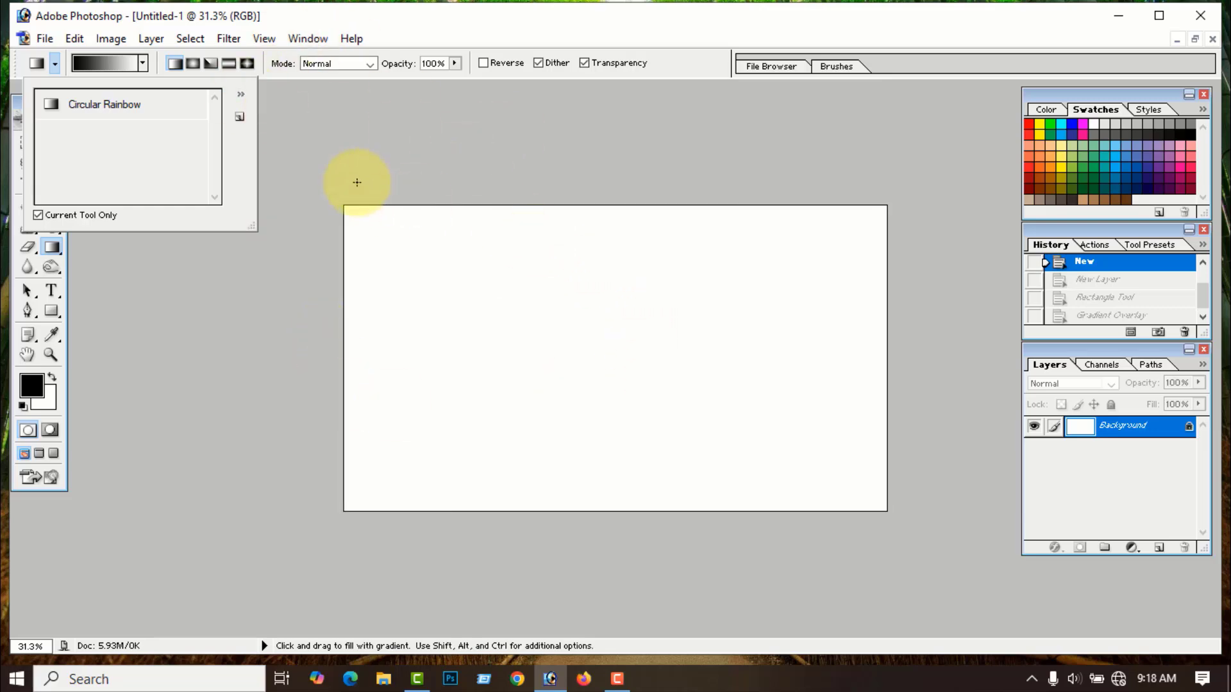
pyautogui.click(329, 177)
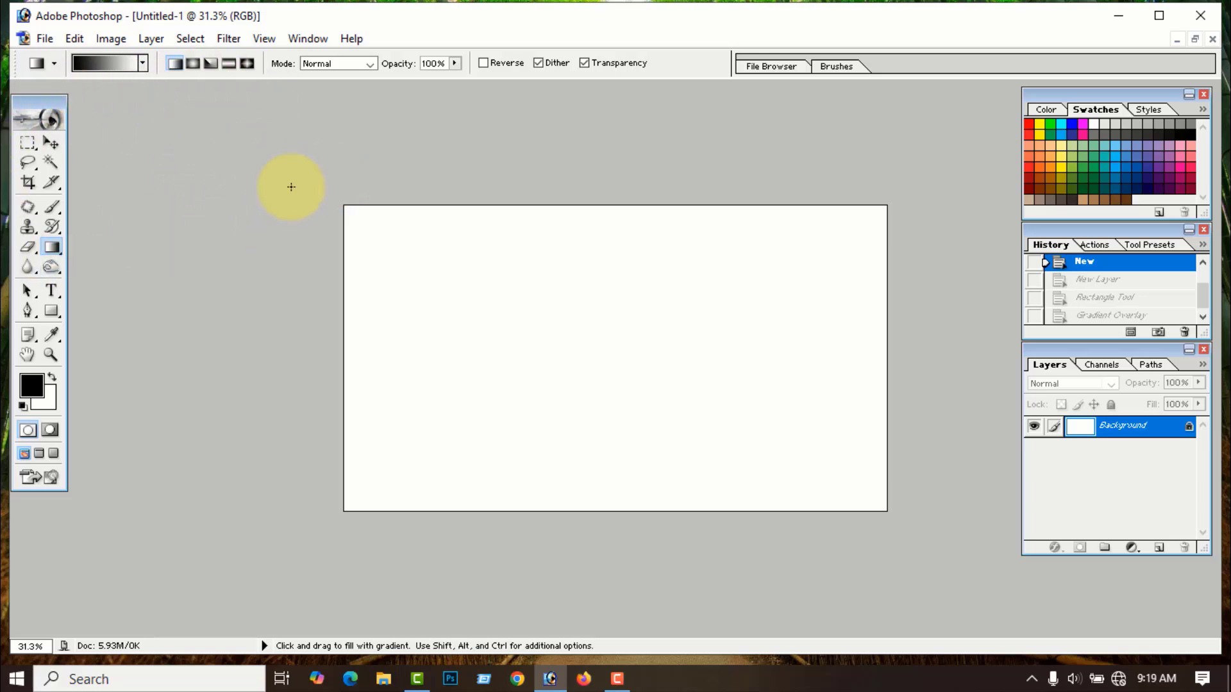
pyautogui.click(142, 62)
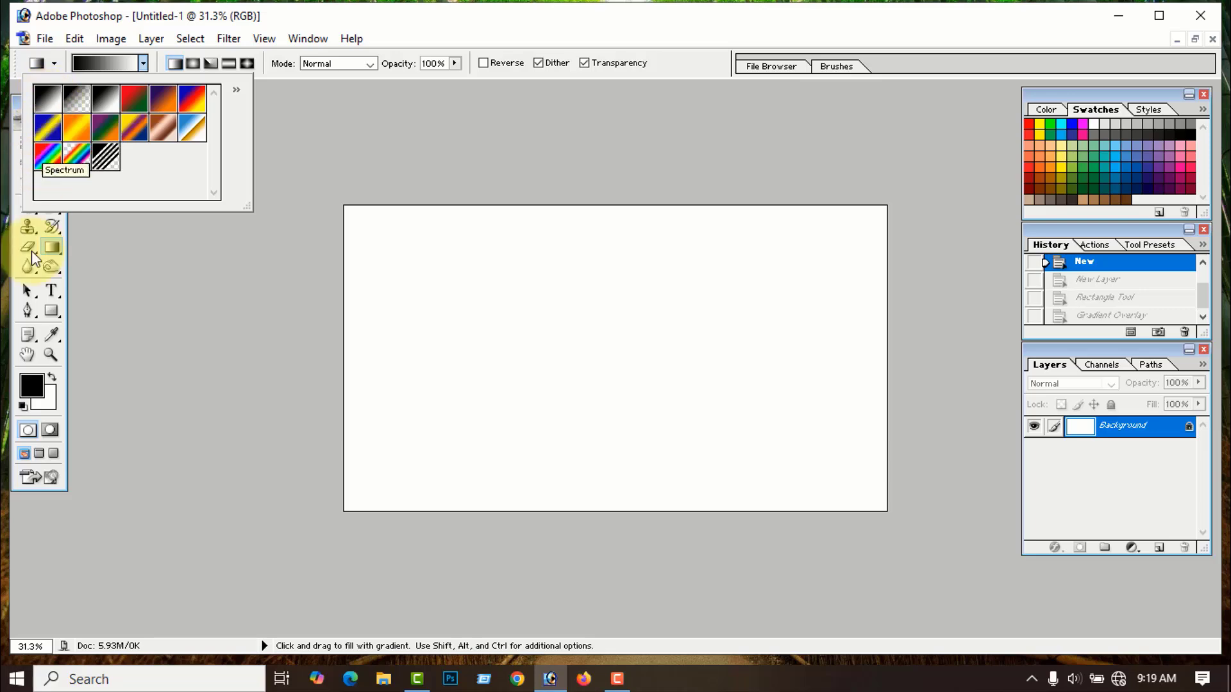
# - Set a red foreground colour and preview the resulting gradient presets
pyautogui.press('d')
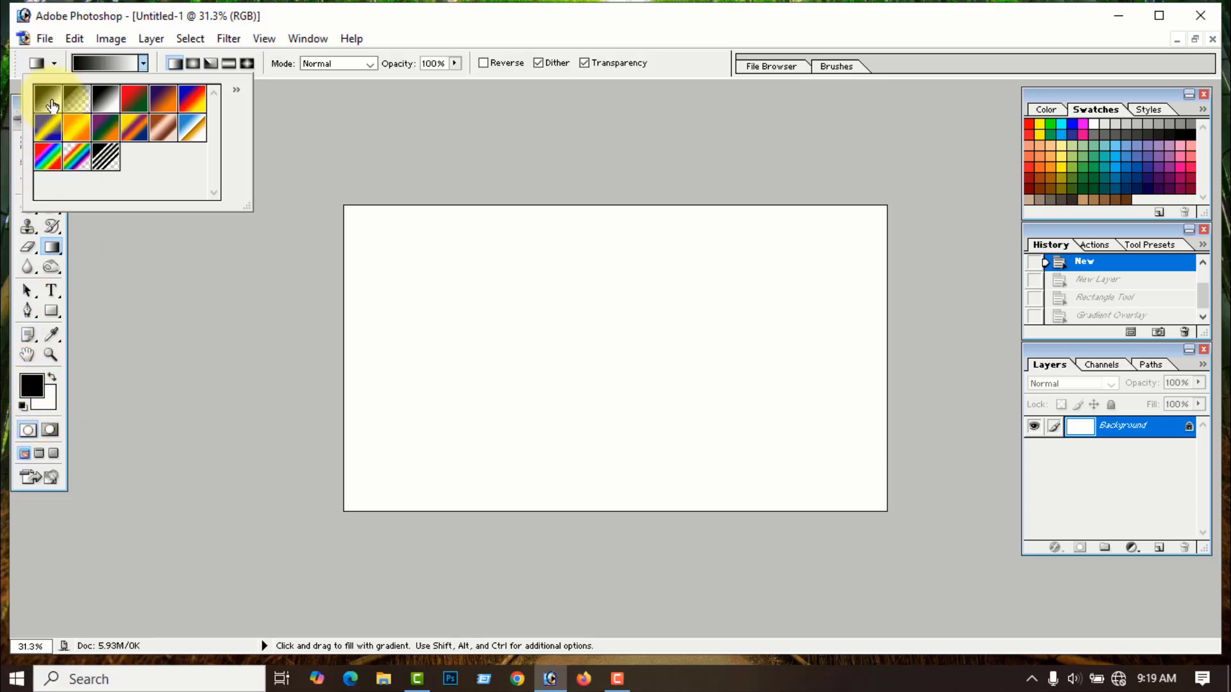
pyautogui.click(32, 386)
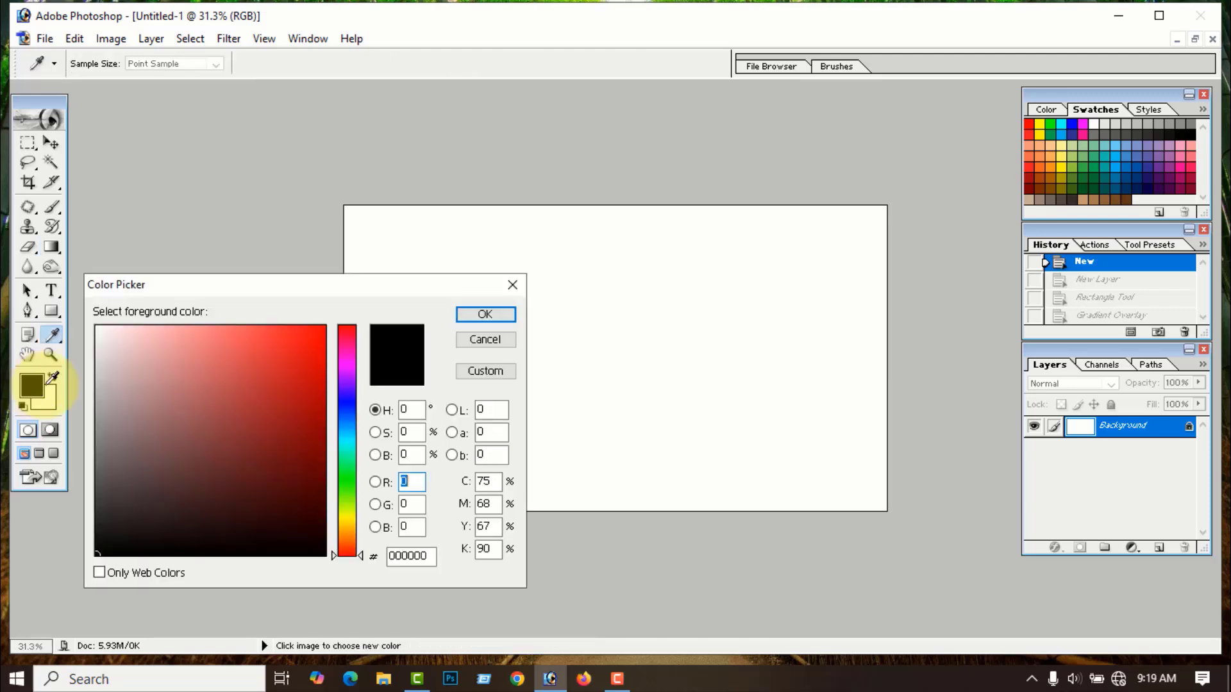
pyautogui.click(312, 330)
pyautogui.click(484, 314)
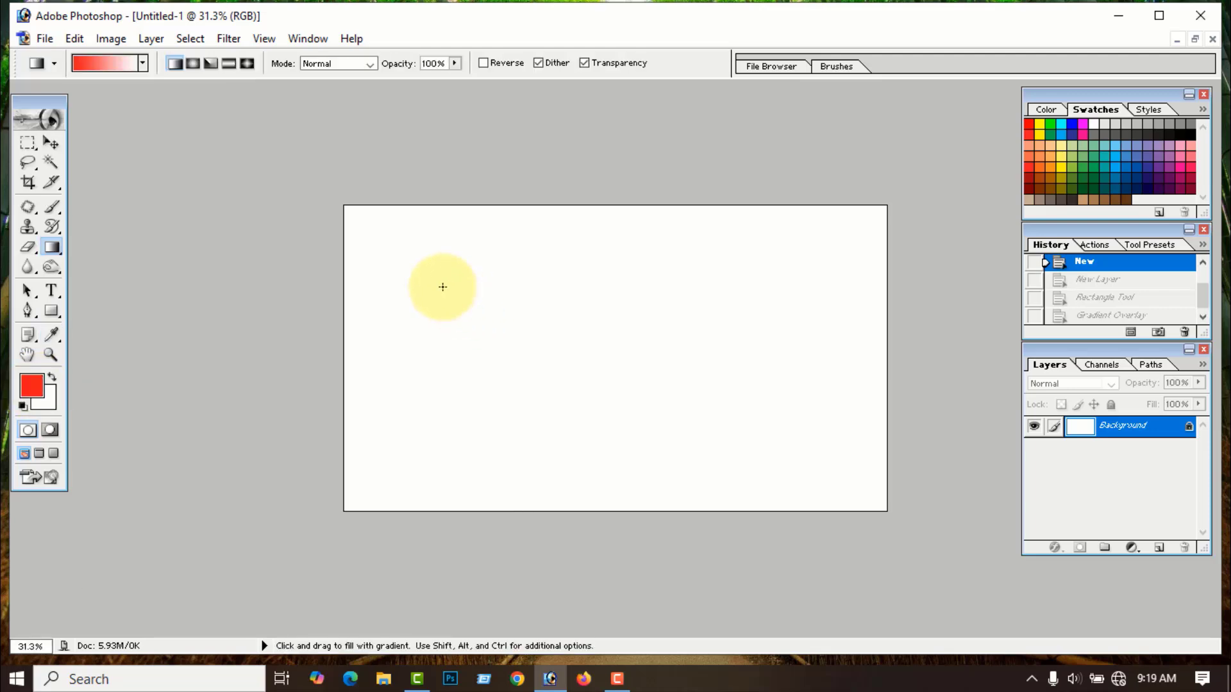
pyautogui.click(142, 62)
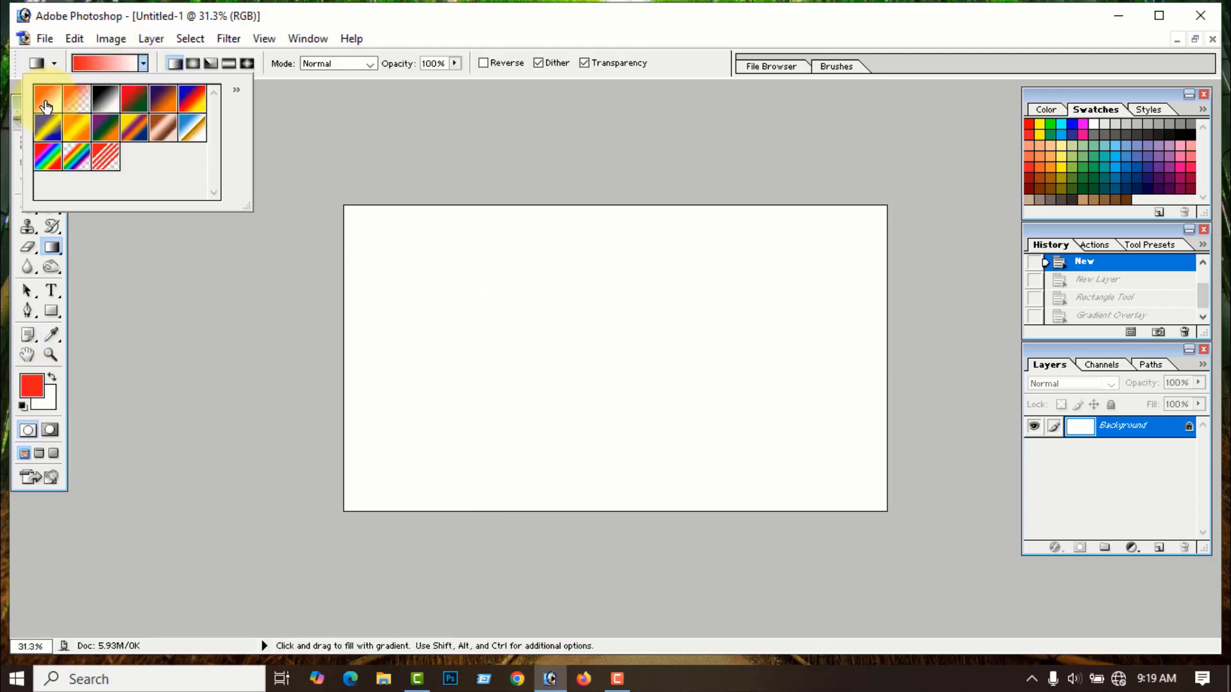
# - Set the background colour to vivid blue 123CF1 and check the red-to-blue presets
pyautogui.click(46, 400)
pyautogui.click(347, 409)
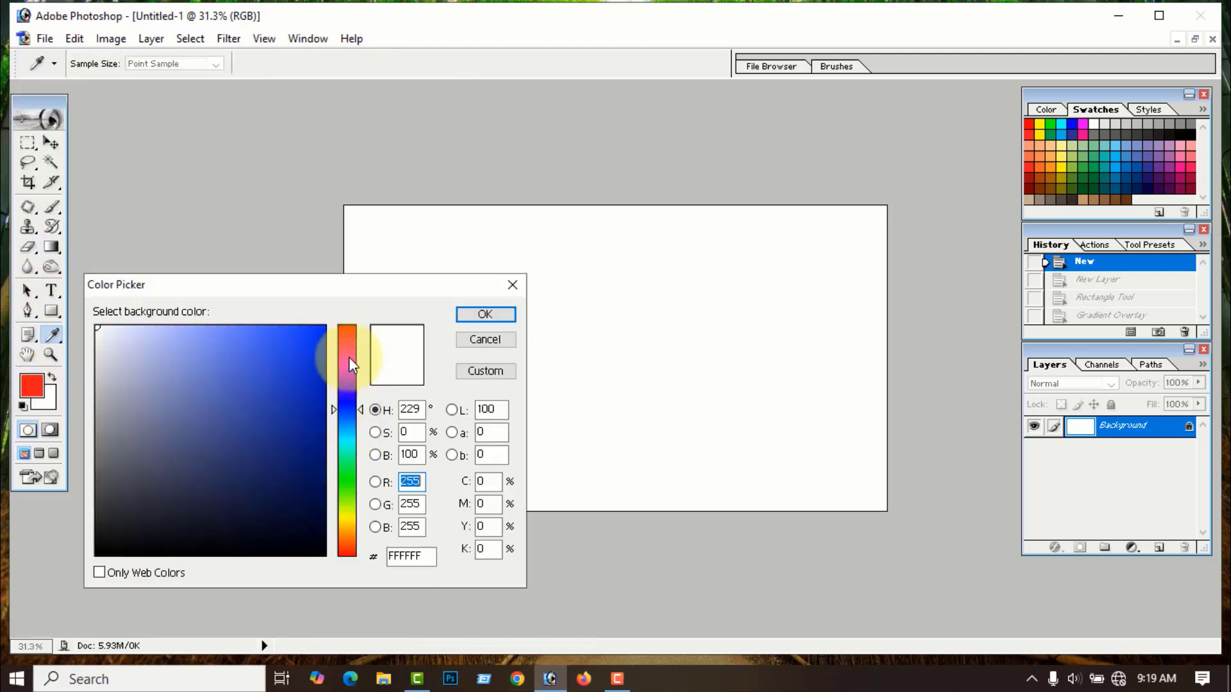
pyautogui.click(309, 339)
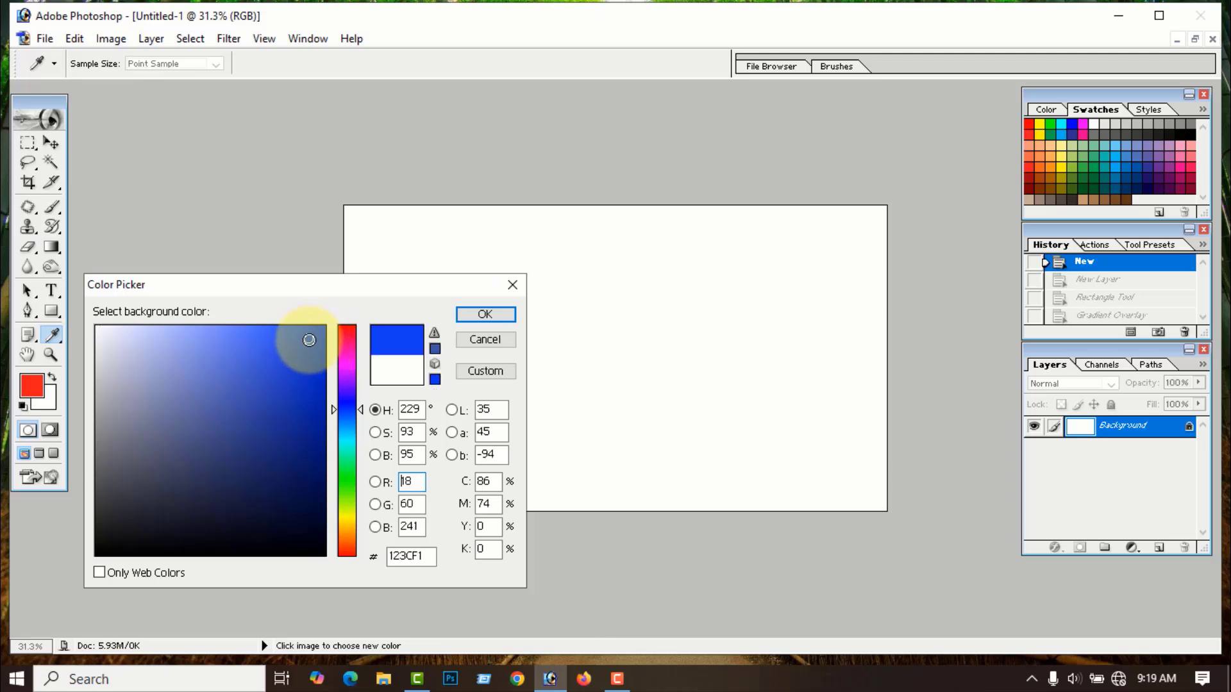
pyautogui.click(485, 315)
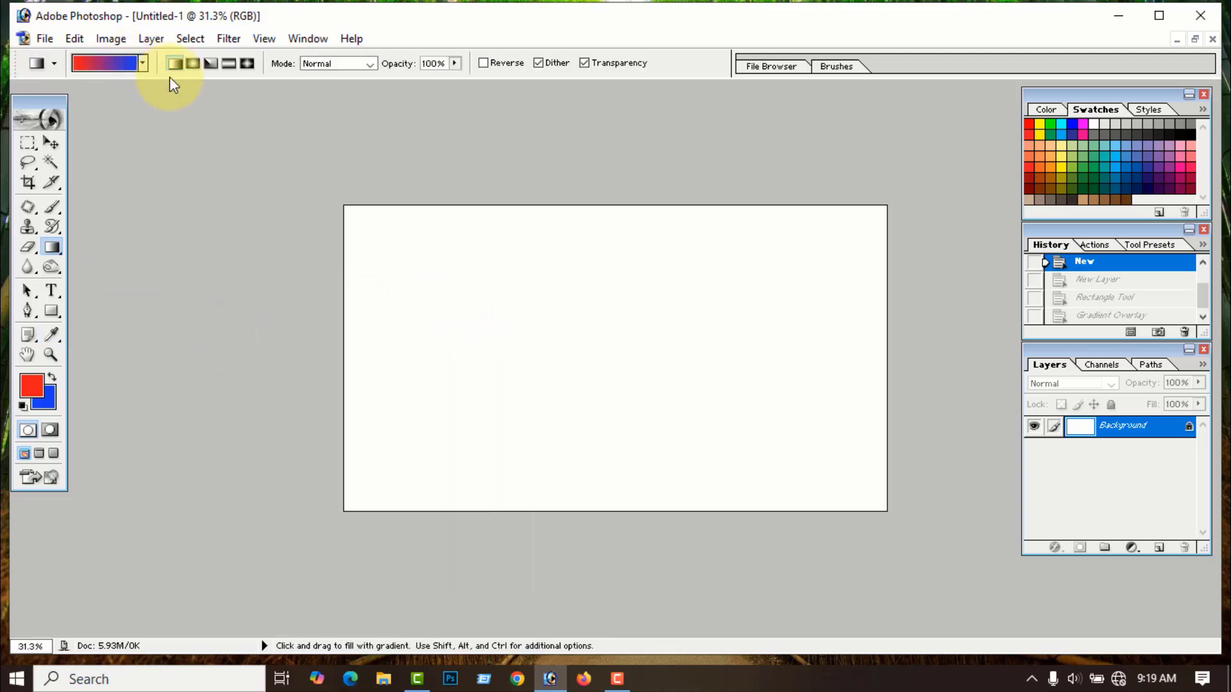
pyautogui.click(144, 66)
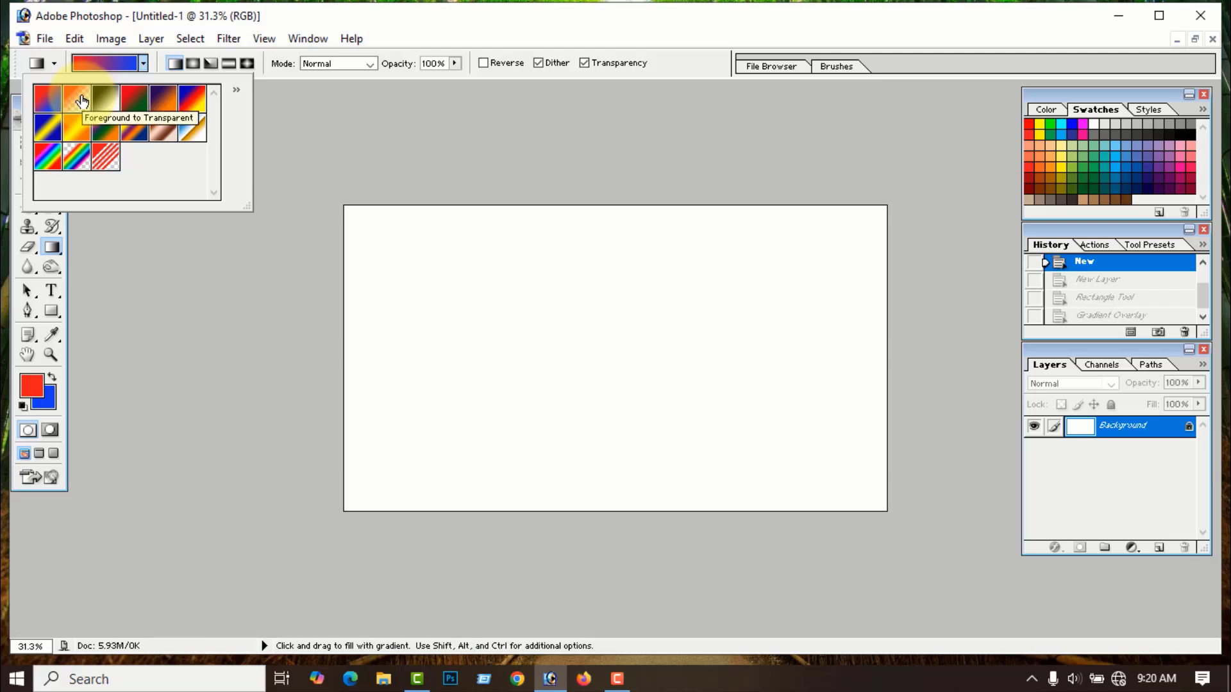
# - Change the foreground colour to green so the gradient presets run green to blue
pyautogui.click(39, 385)
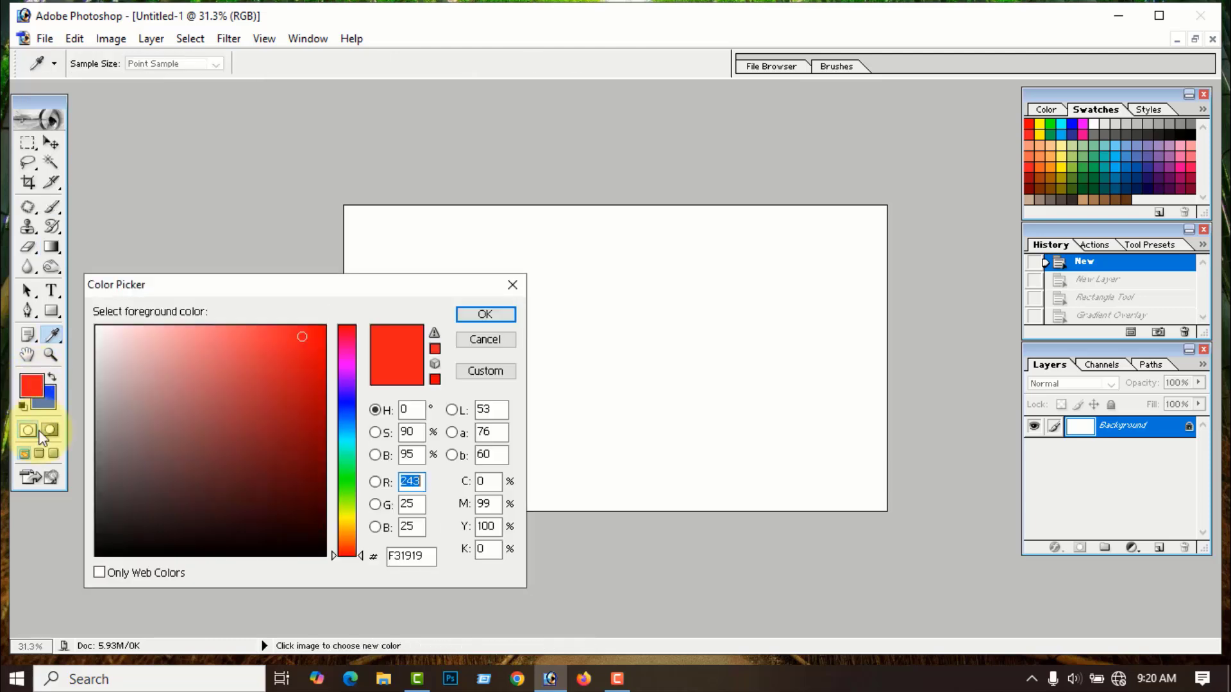
pyautogui.click(347, 495)
pyautogui.click(493, 314)
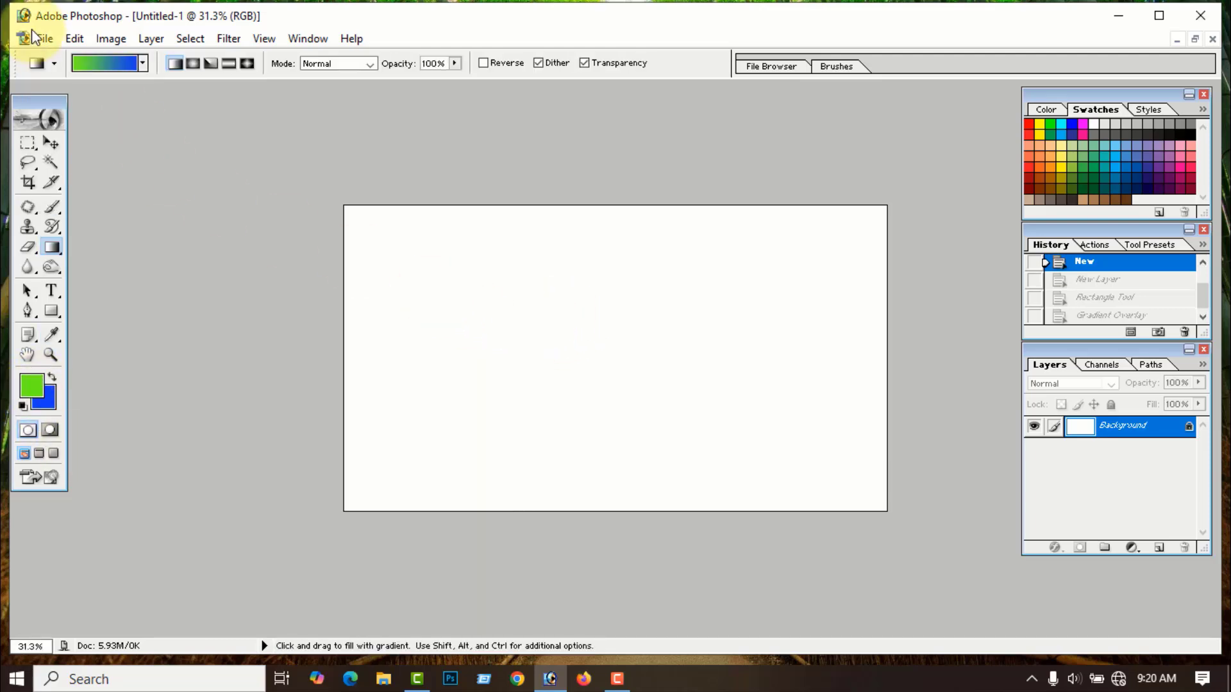
pyautogui.click(142, 62)
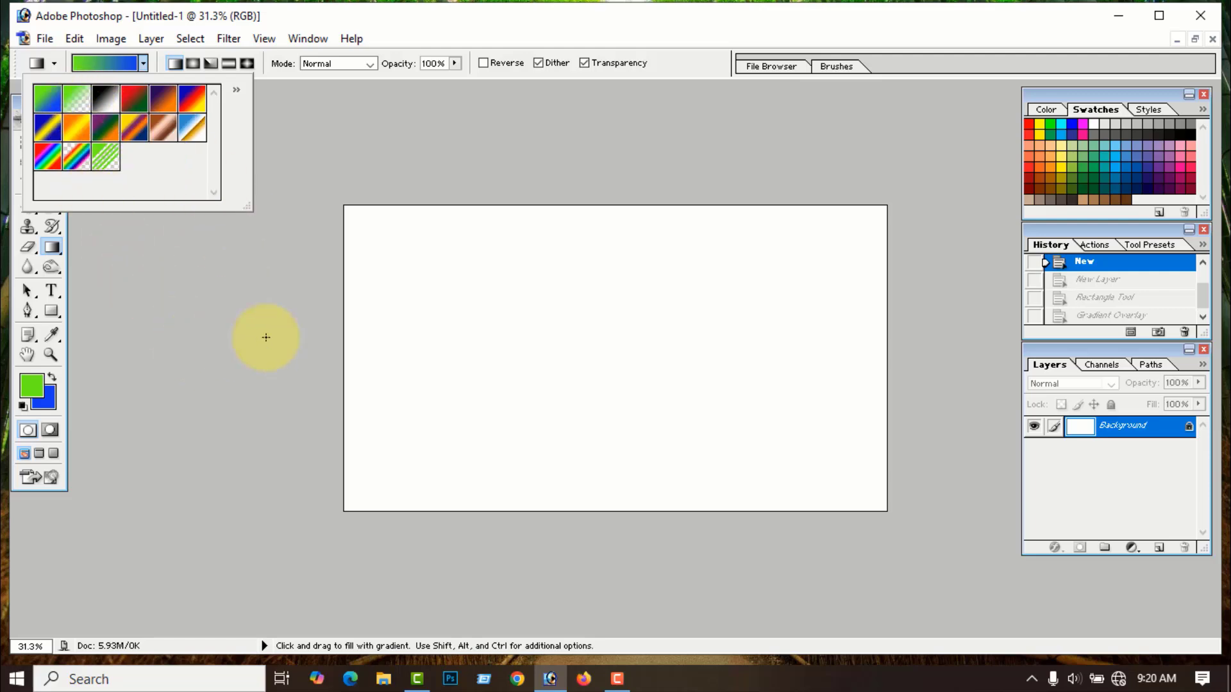
pyautogui.click(1159, 548)
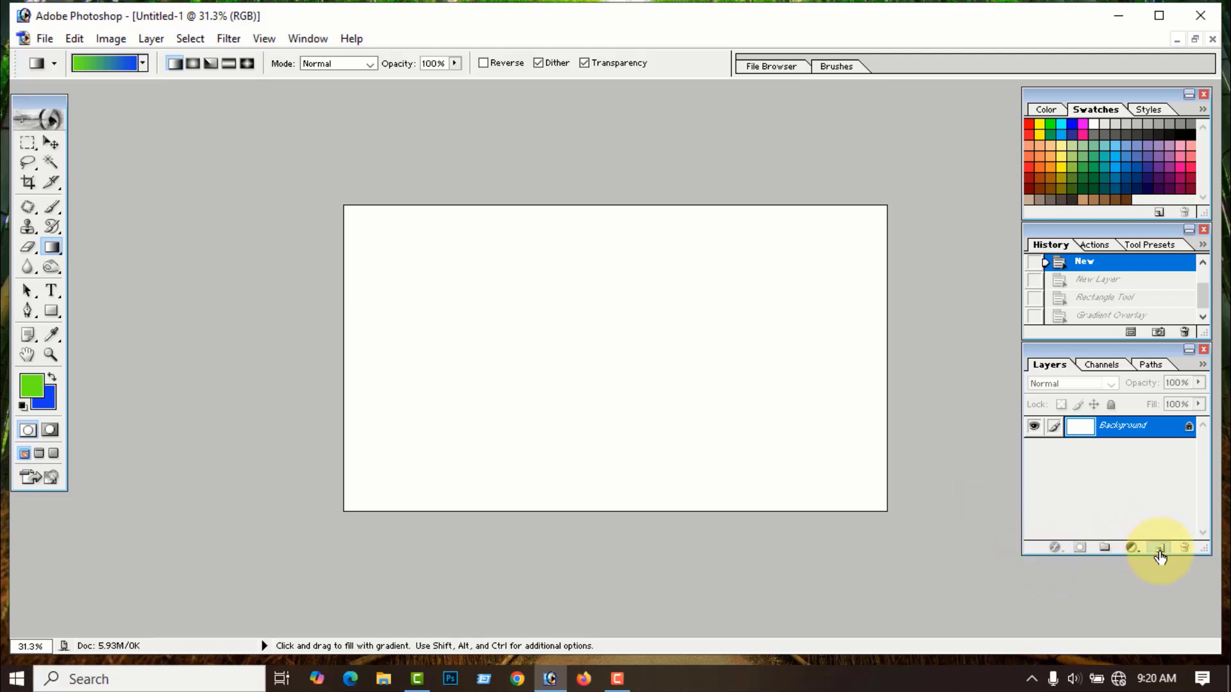
pyautogui.click(1159, 549)
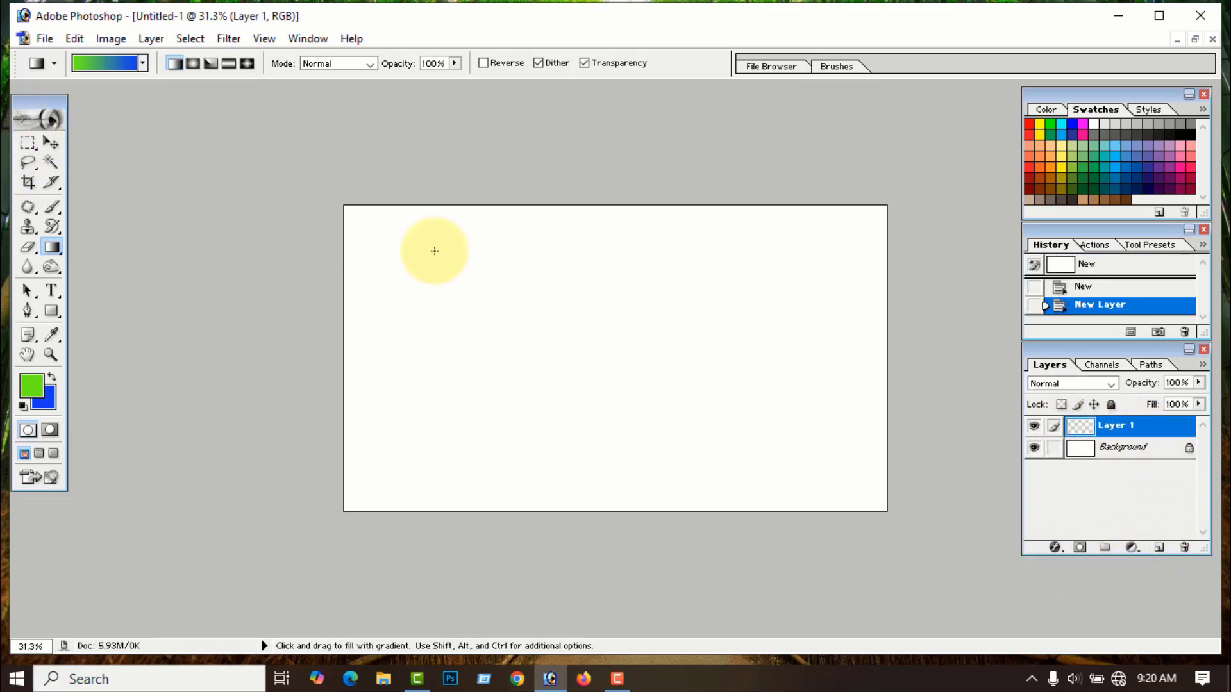
pyautogui.click(144, 64)
pyautogui.click(76, 98)
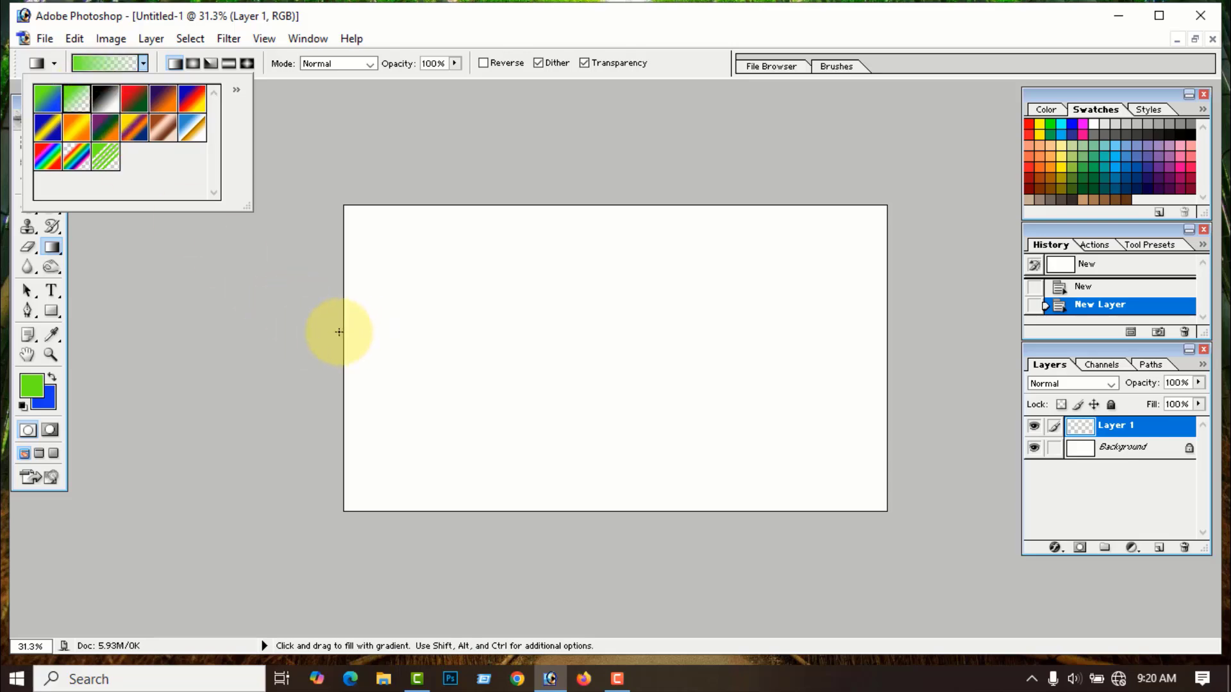
pyautogui.moveTo(340, 332); pyautogui.dragTo(890, 345)
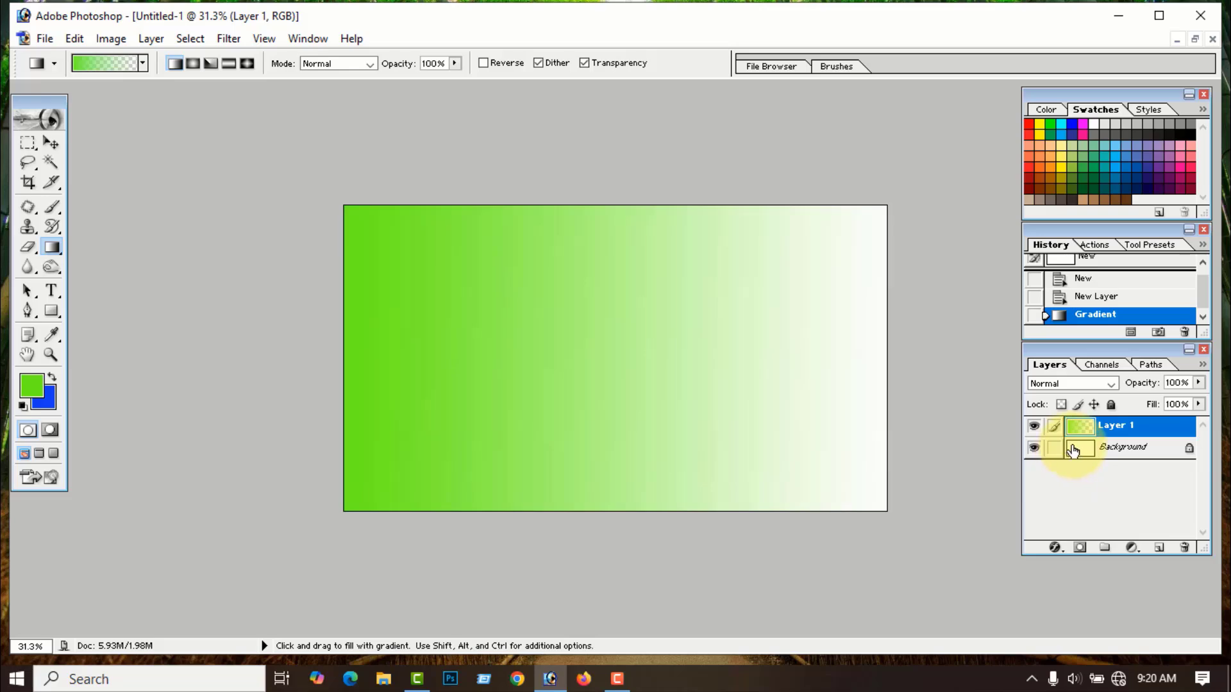
pyautogui.click(1034, 449)
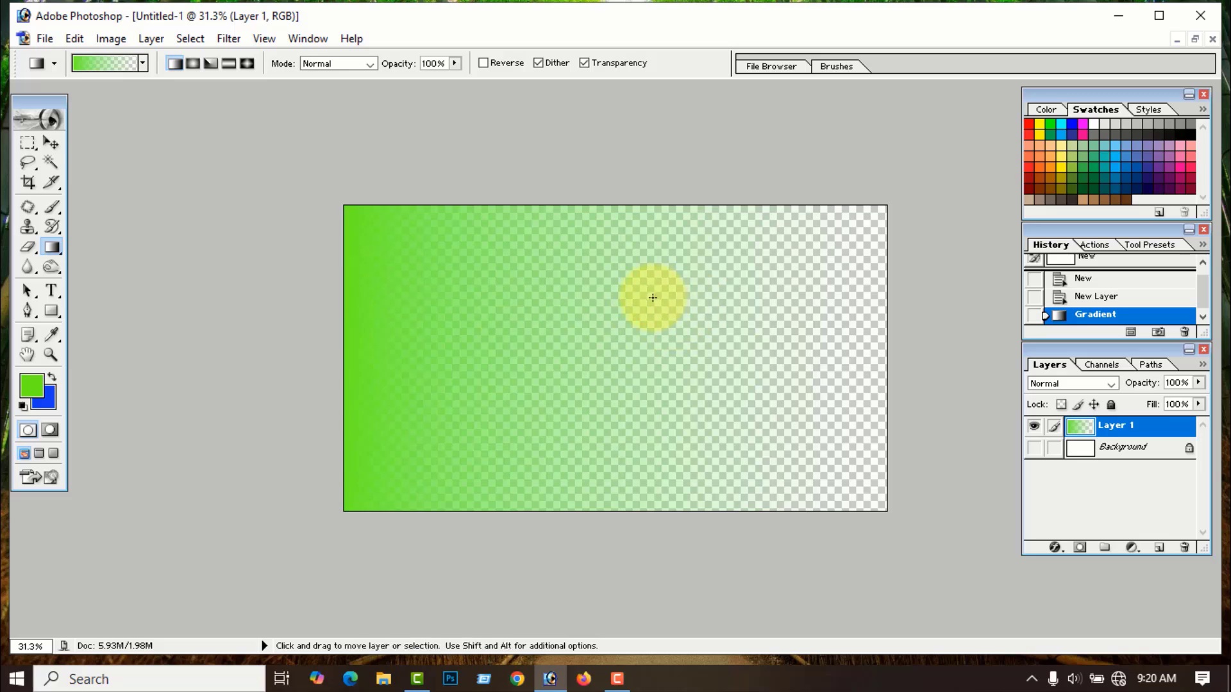
pyautogui.hotkey('ctrl', 'alt', 'z')
pyautogui.hotkey('ctrl', 'alt', 'z')
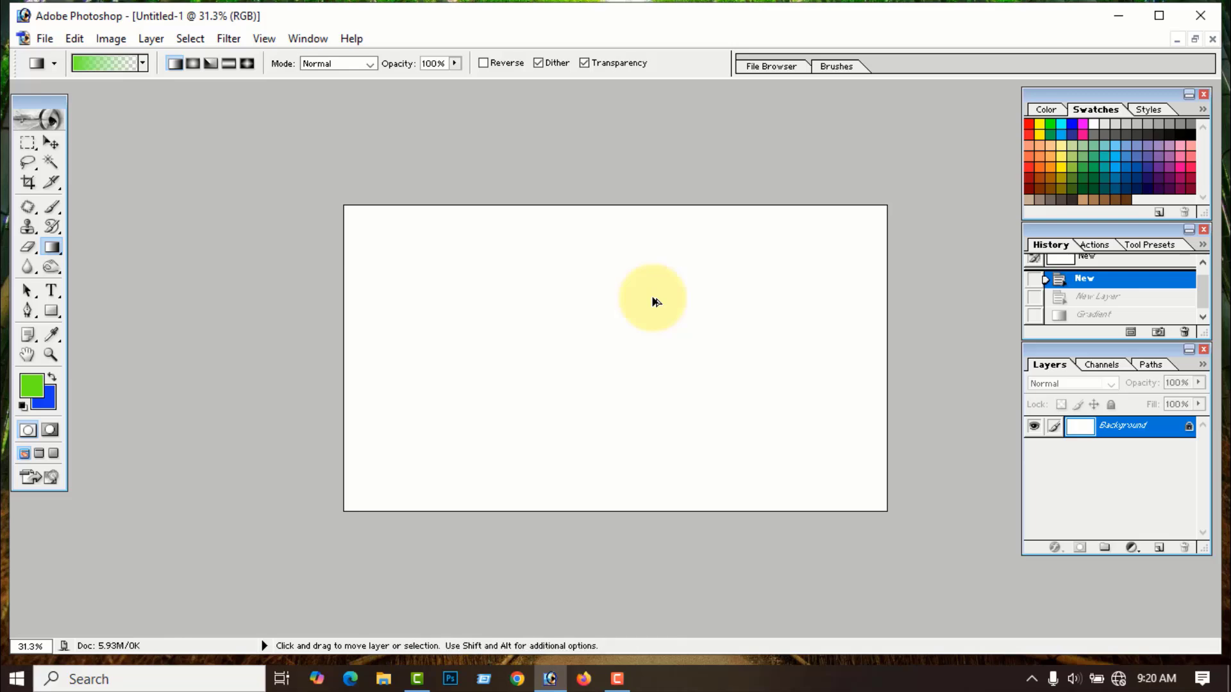
# - Fill the Background with the red-to-green preset vertically, red at top, green at bottom
pyautogui.click(142, 64)
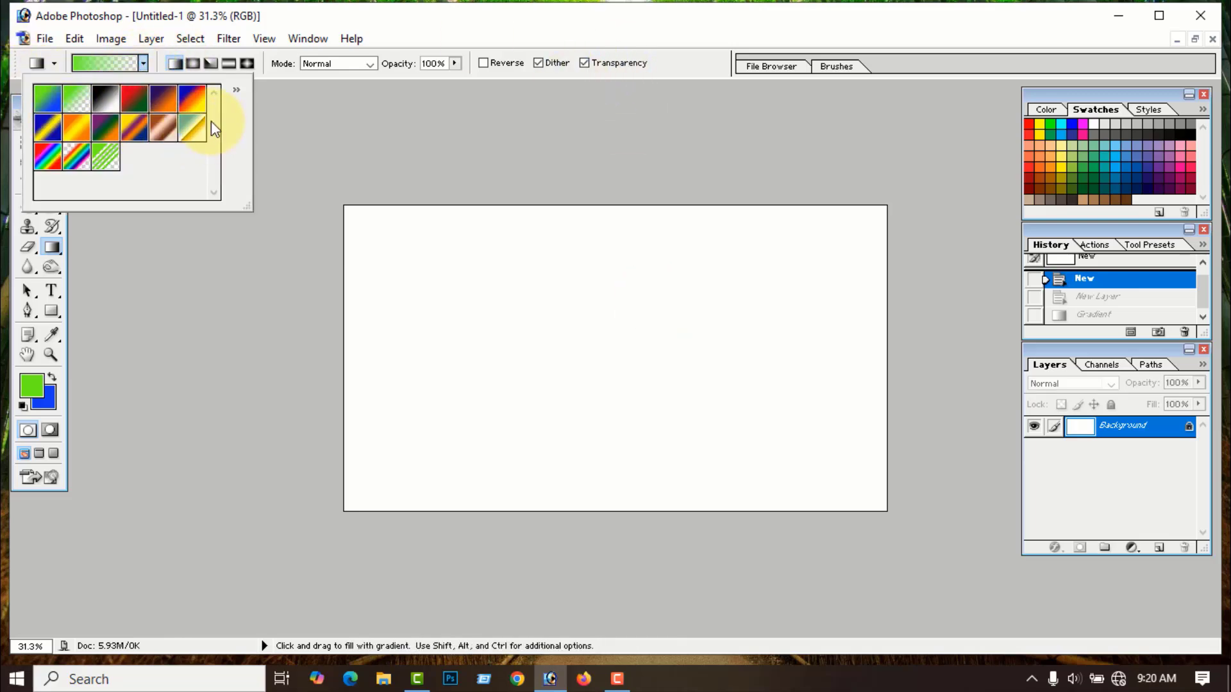
pyautogui.click(134, 99)
pyautogui.moveTo(344, 338); pyautogui.dragTo(901, 335)
pyautogui.moveTo(595, 207); pyautogui.dragTo(594, 512)
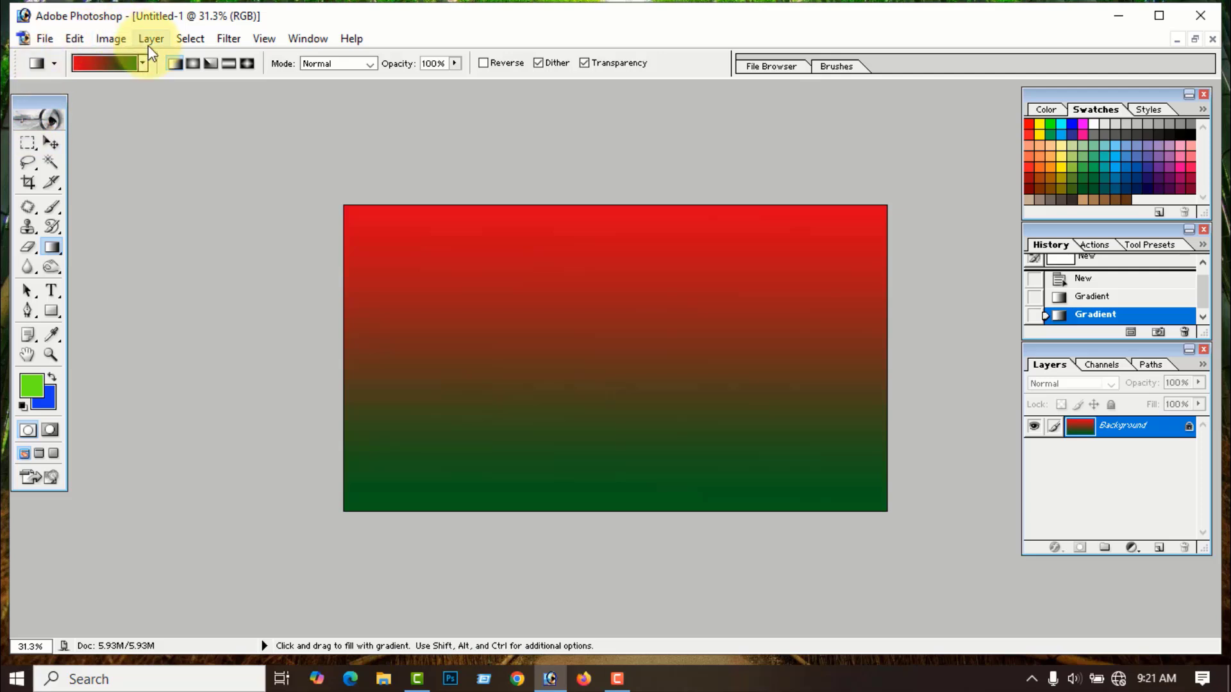
pyautogui.click(144, 64)
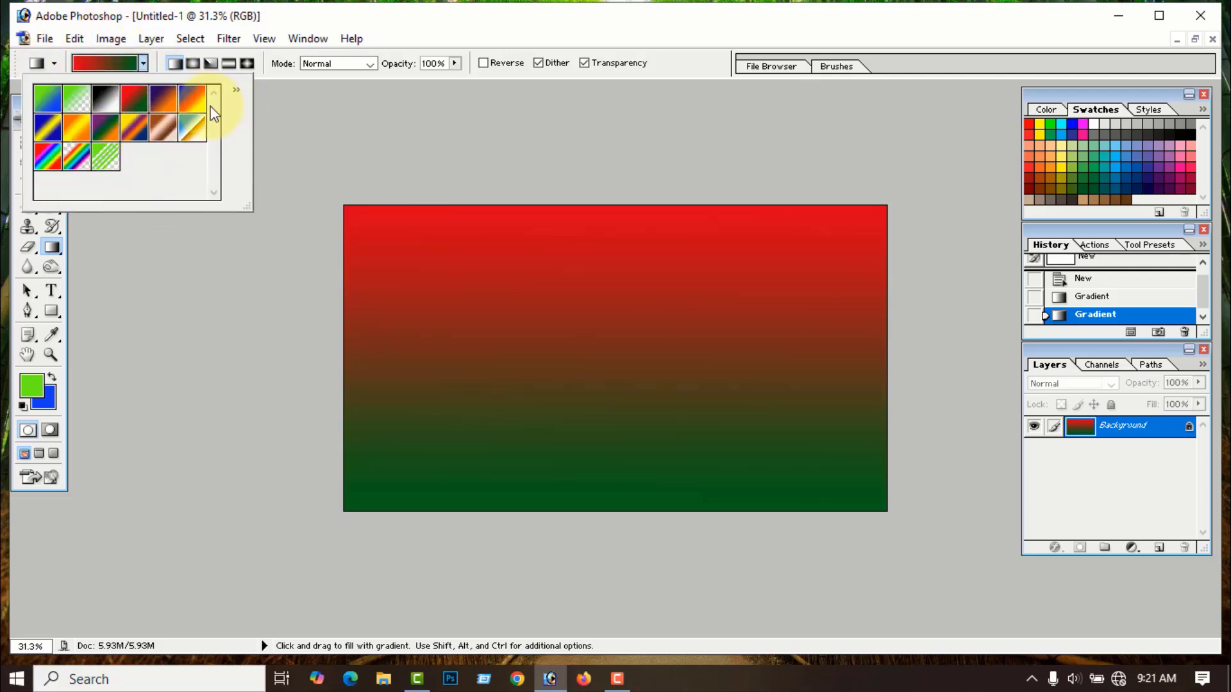
pyautogui.click(237, 90)
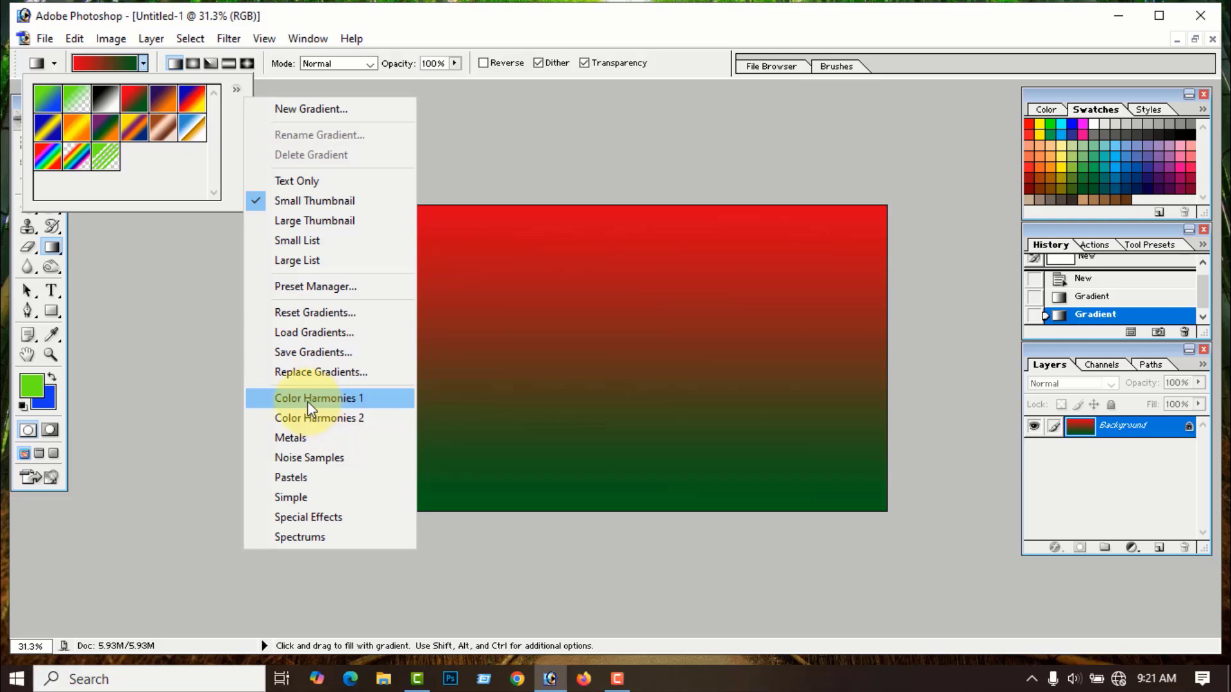
# - Replace the gradients with Color Harmonies 1, then reset the presets to the defaults
pyautogui.click(336, 398)
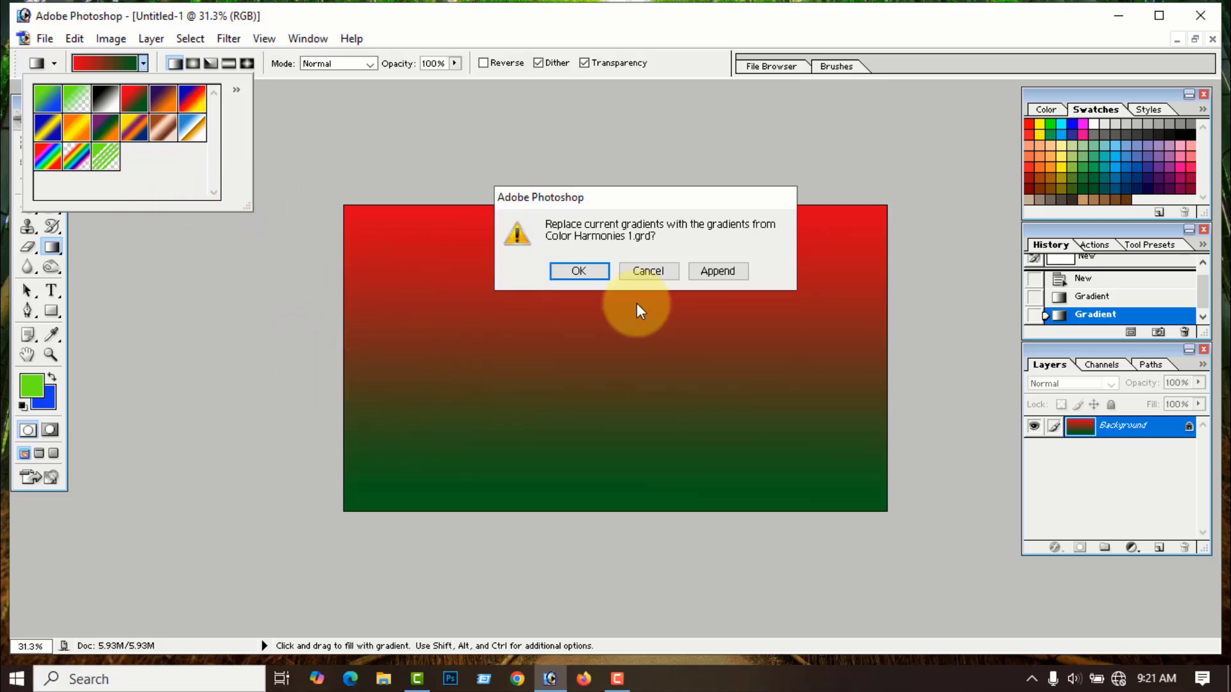
pyautogui.click(579, 272)
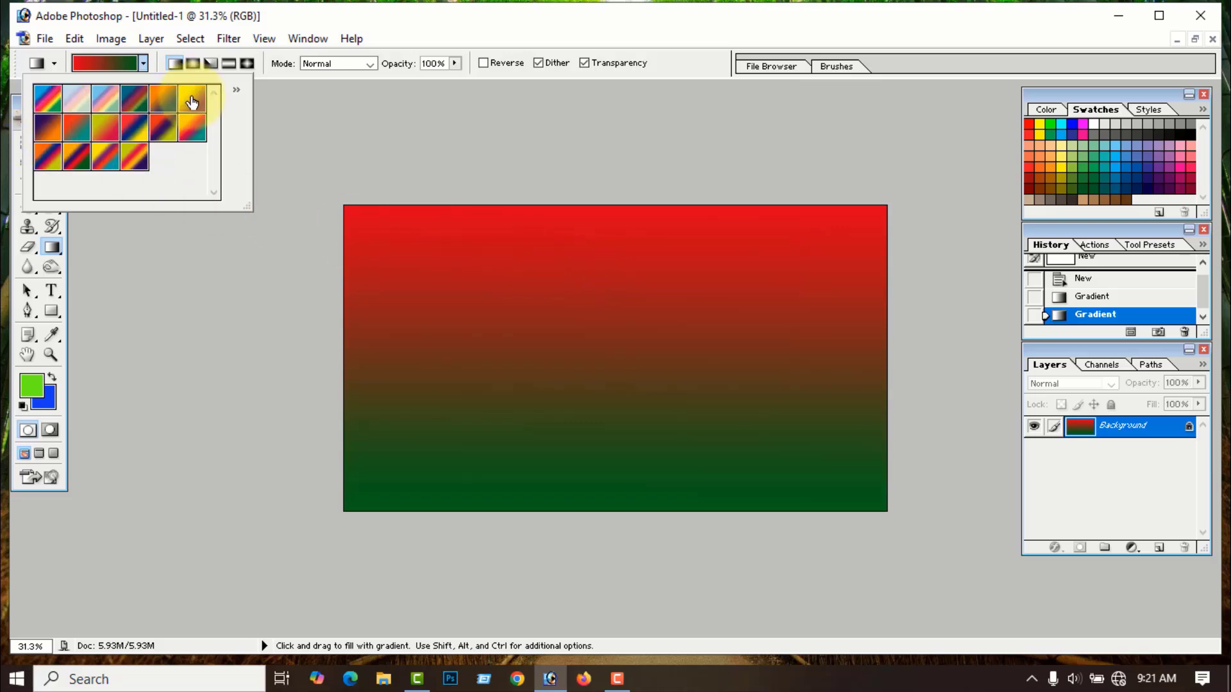
pyautogui.click(237, 90)
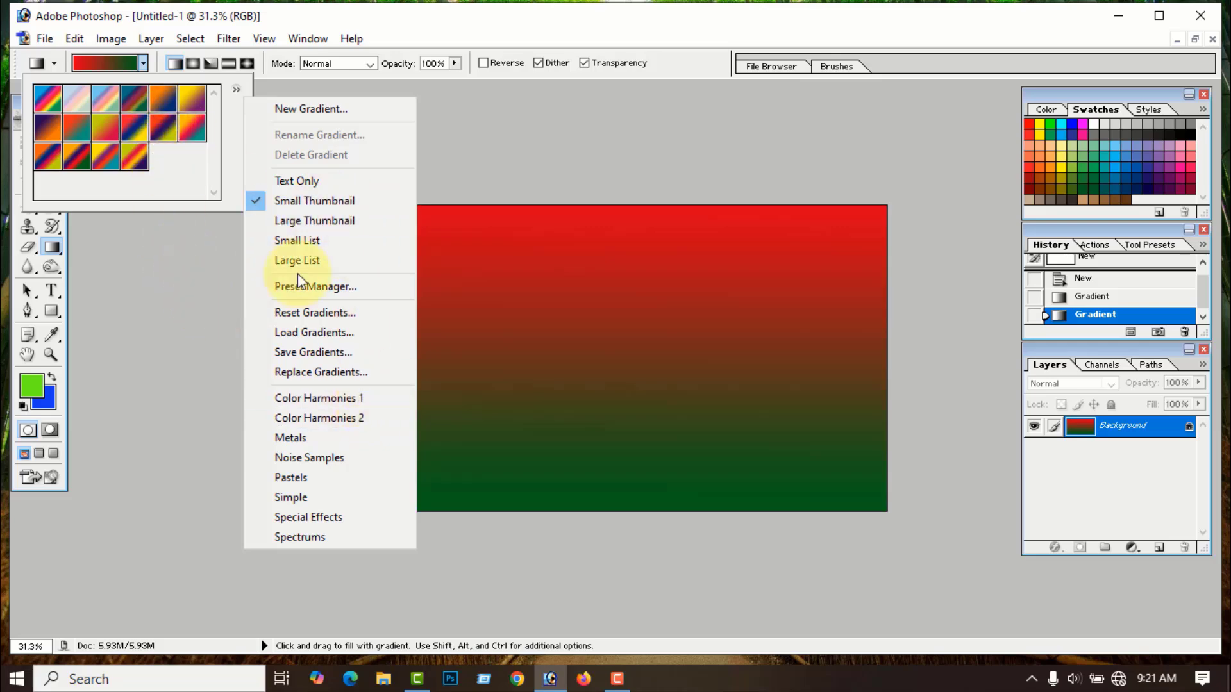
pyautogui.click(314, 312)
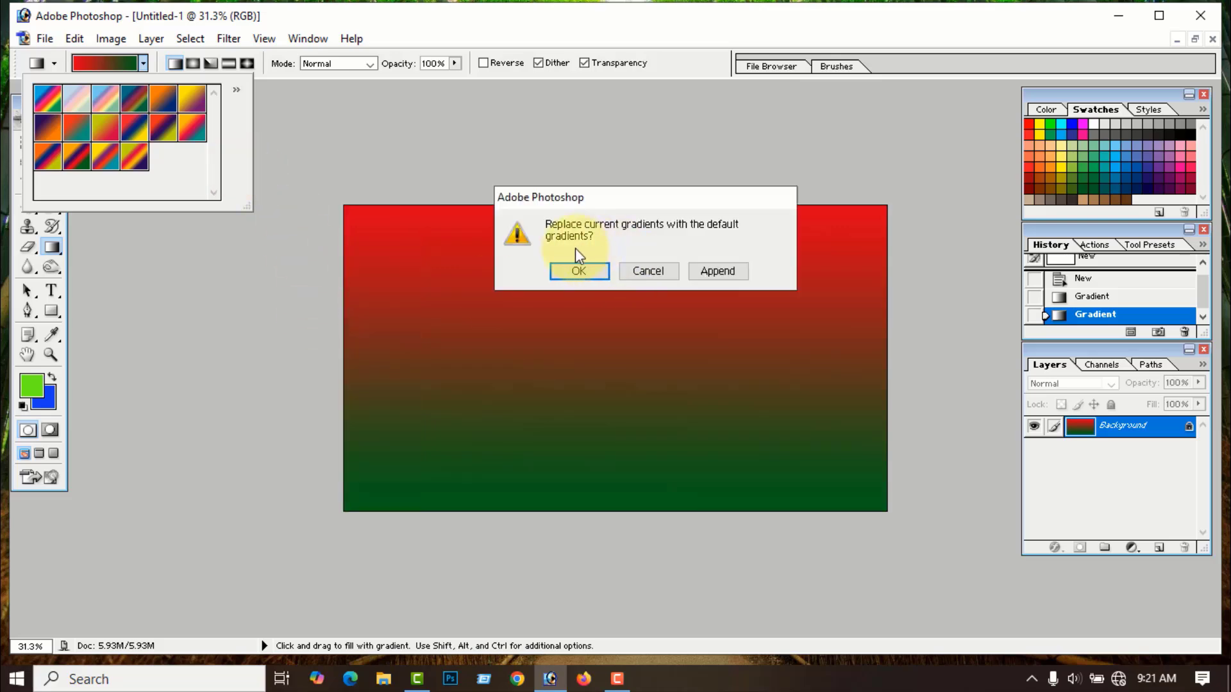
pyautogui.click(578, 272)
# - Append the Color Harmonies 1 and Color Harmonies 2 sets to the default gradients
pyautogui.click(238, 92)
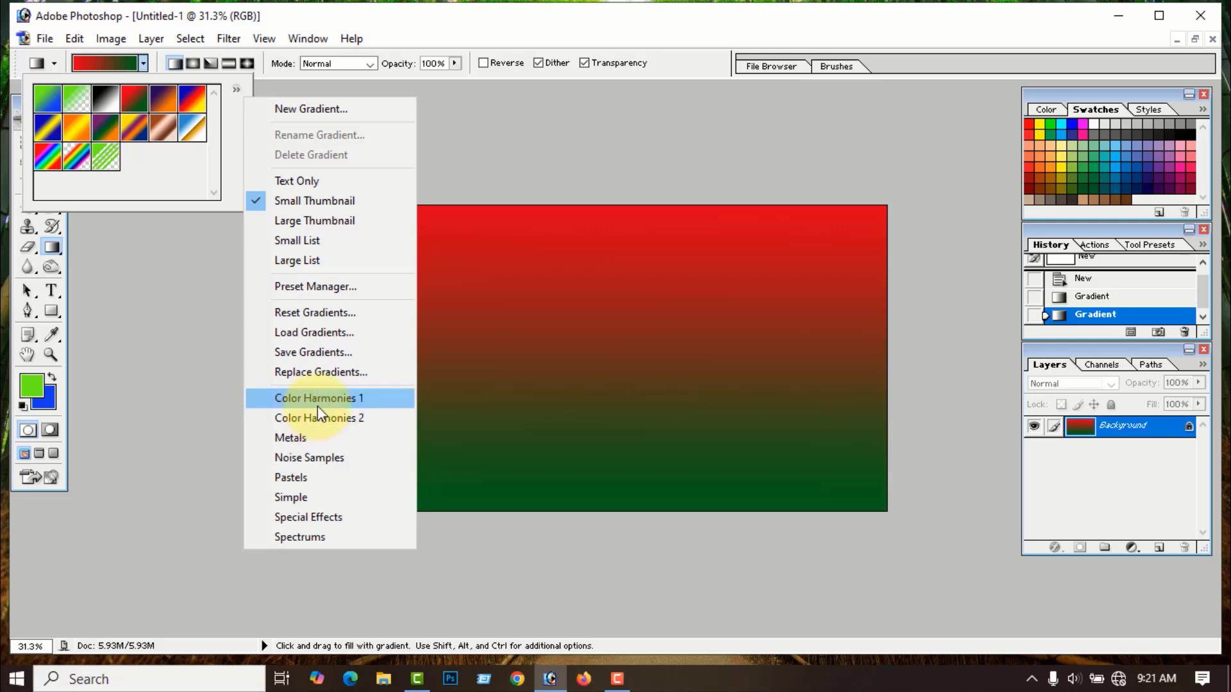
pyautogui.click(332, 399)
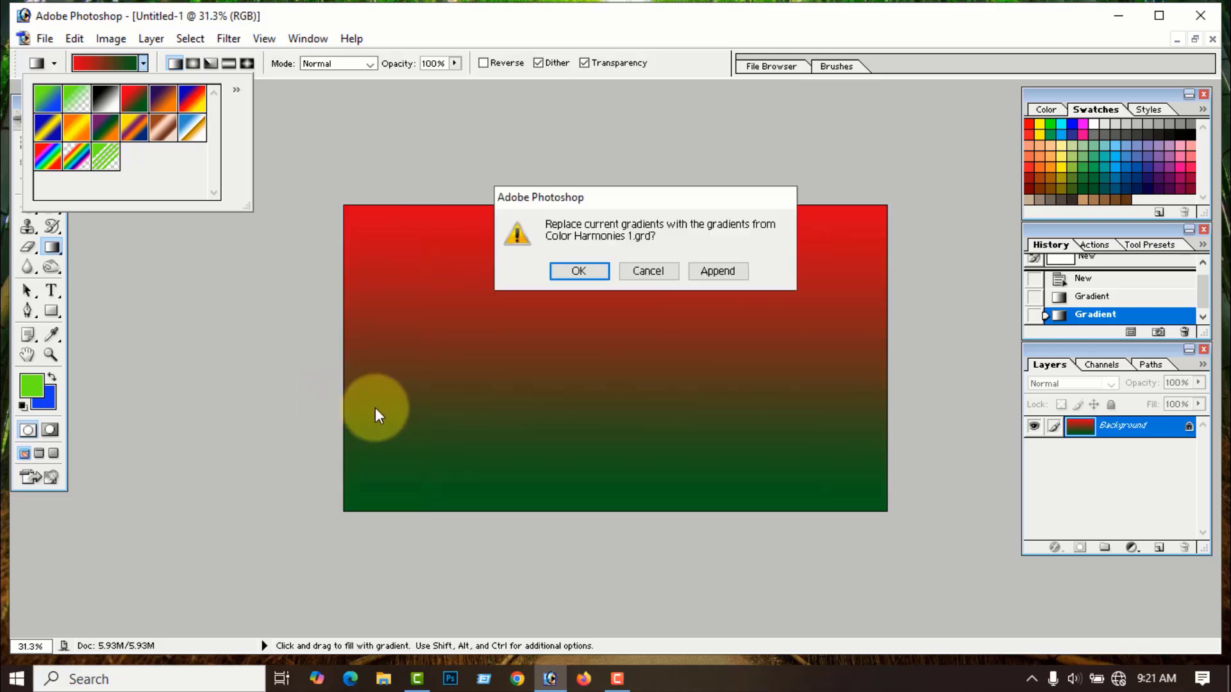
pyautogui.click(728, 271)
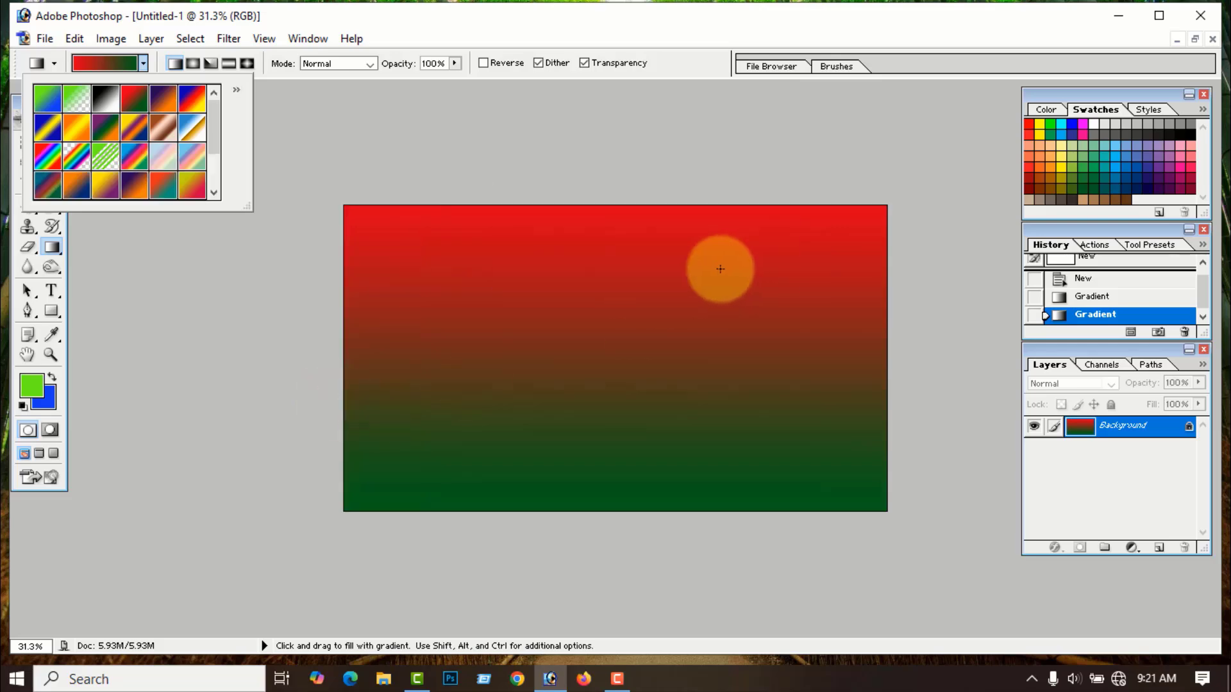
pyautogui.click(237, 91)
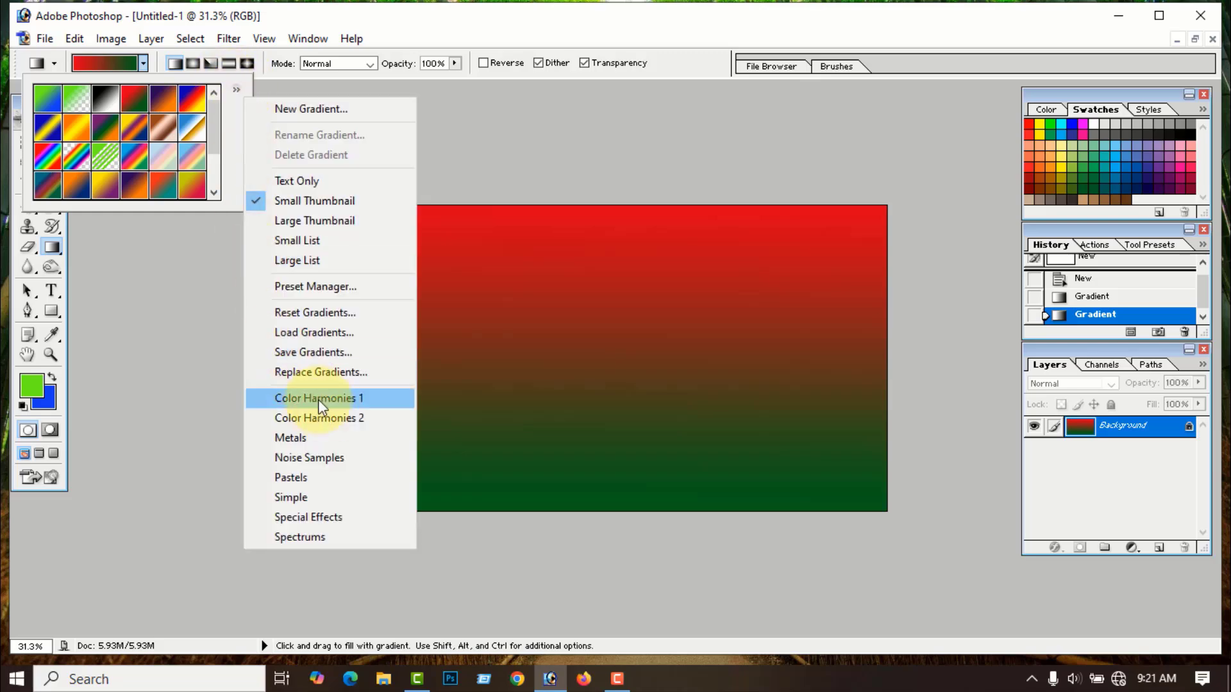
pyautogui.click(365, 418)
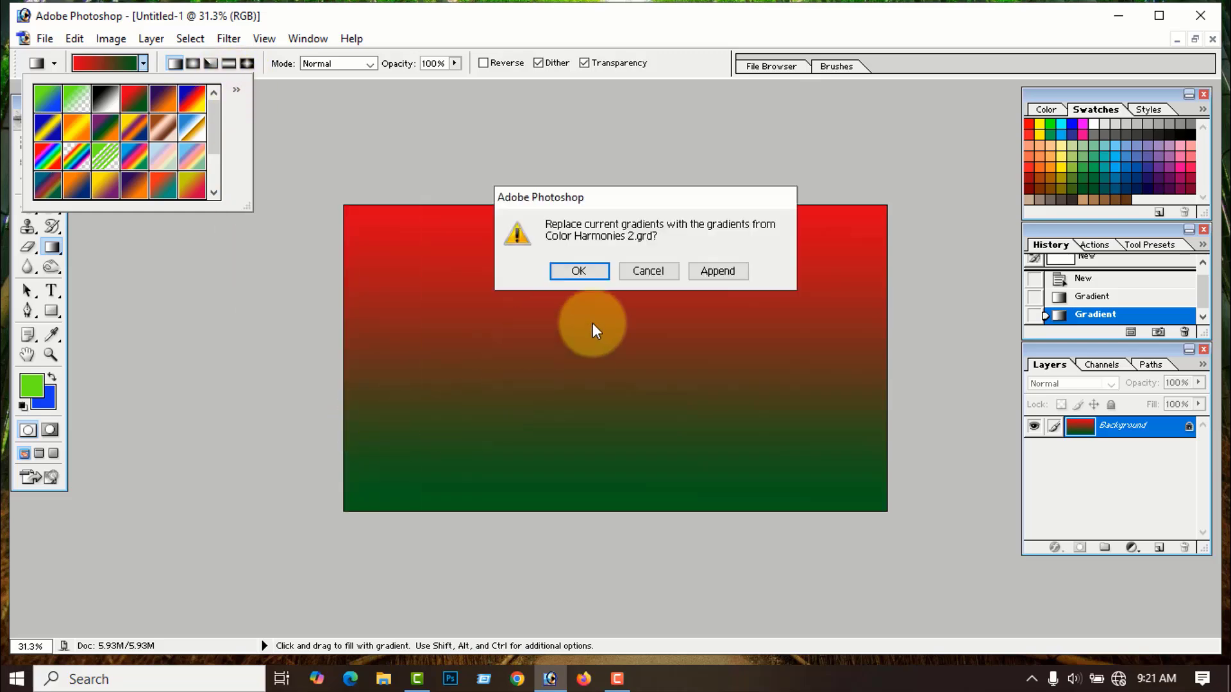
pyautogui.click(726, 272)
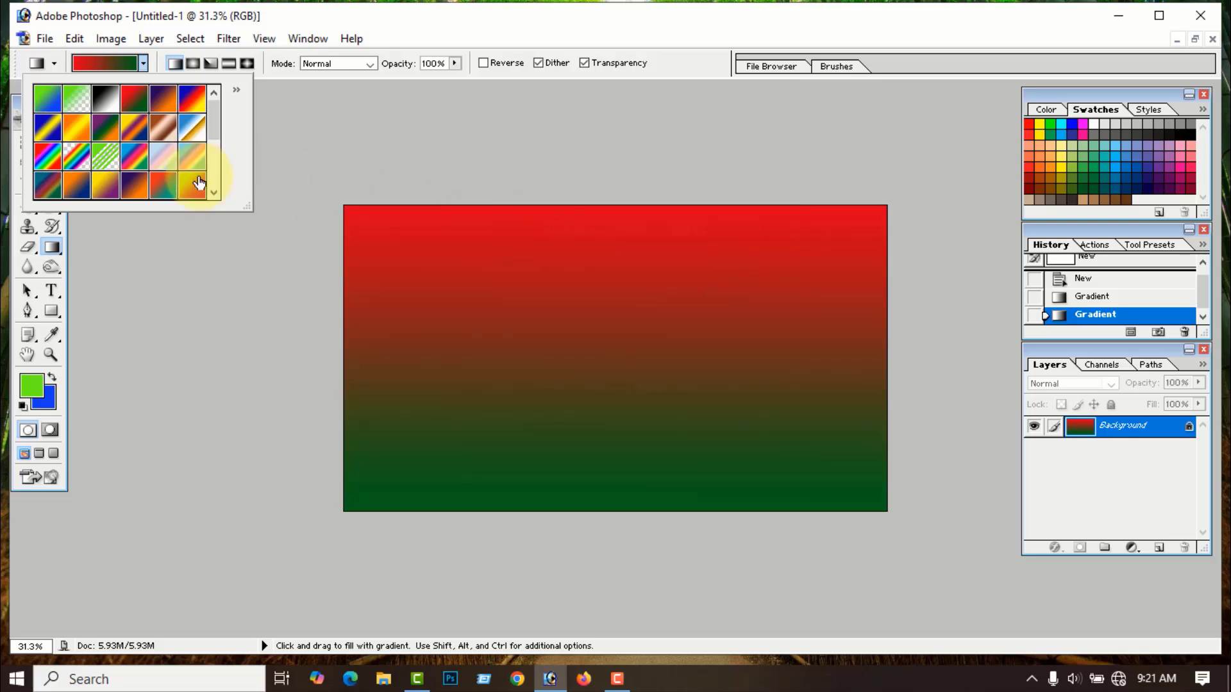
# - Enlarge the gradient presets panel and append the Metals and Noise Samples gradient sets
pyautogui.moveTo(251, 215); pyautogui.dragTo(462, 450)
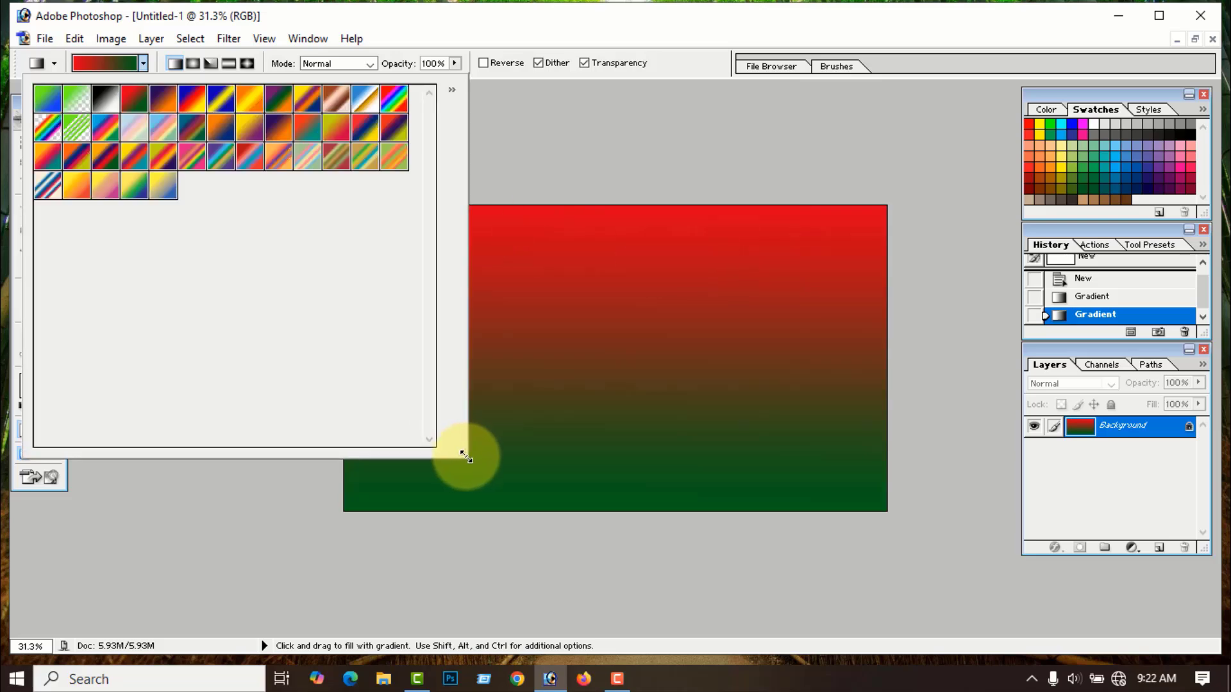
pyautogui.click(453, 92)
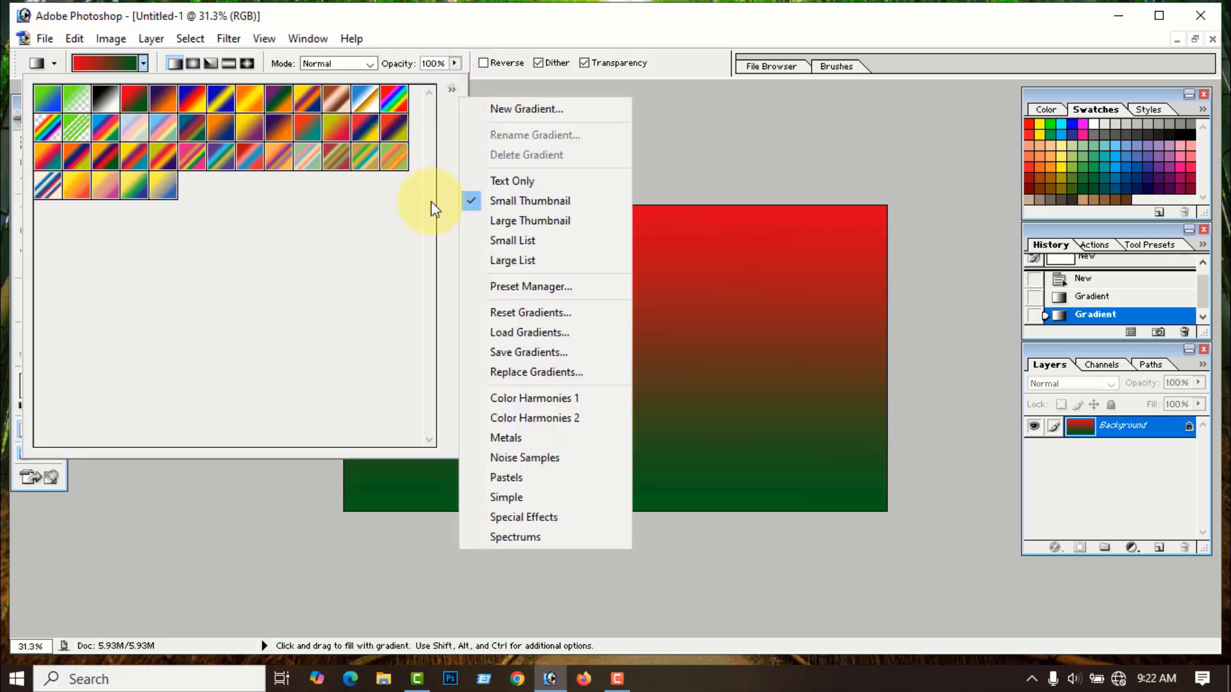
pyautogui.click(504, 442)
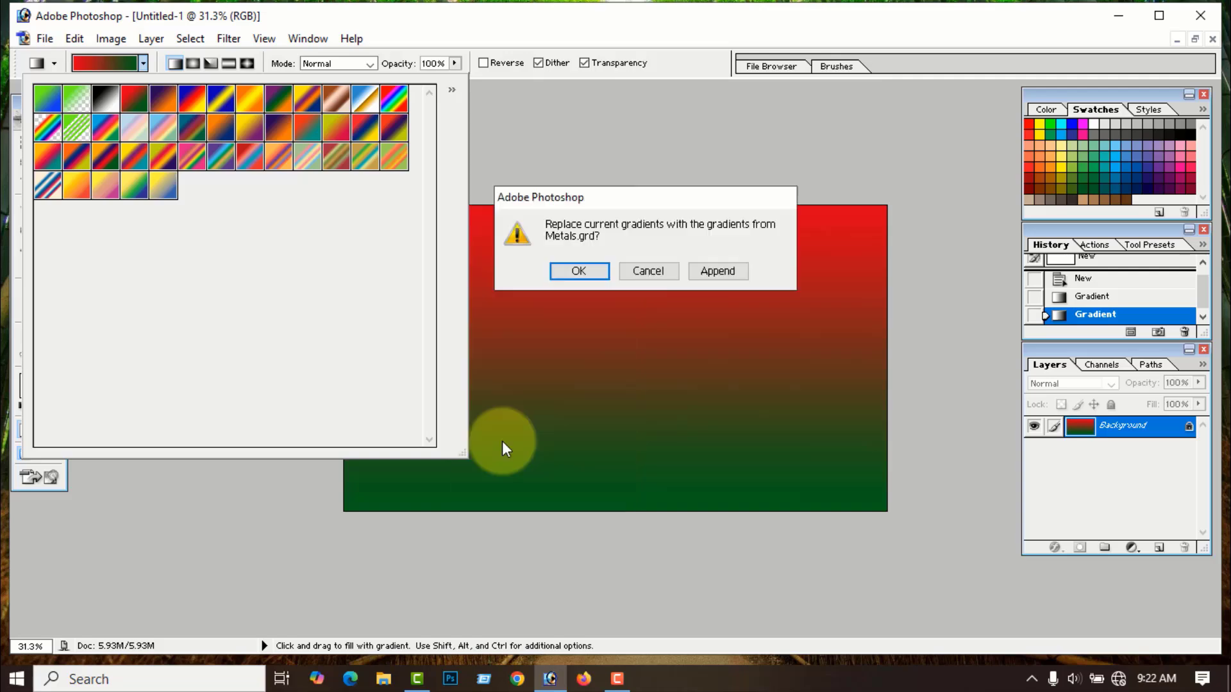
pyautogui.click(719, 271)
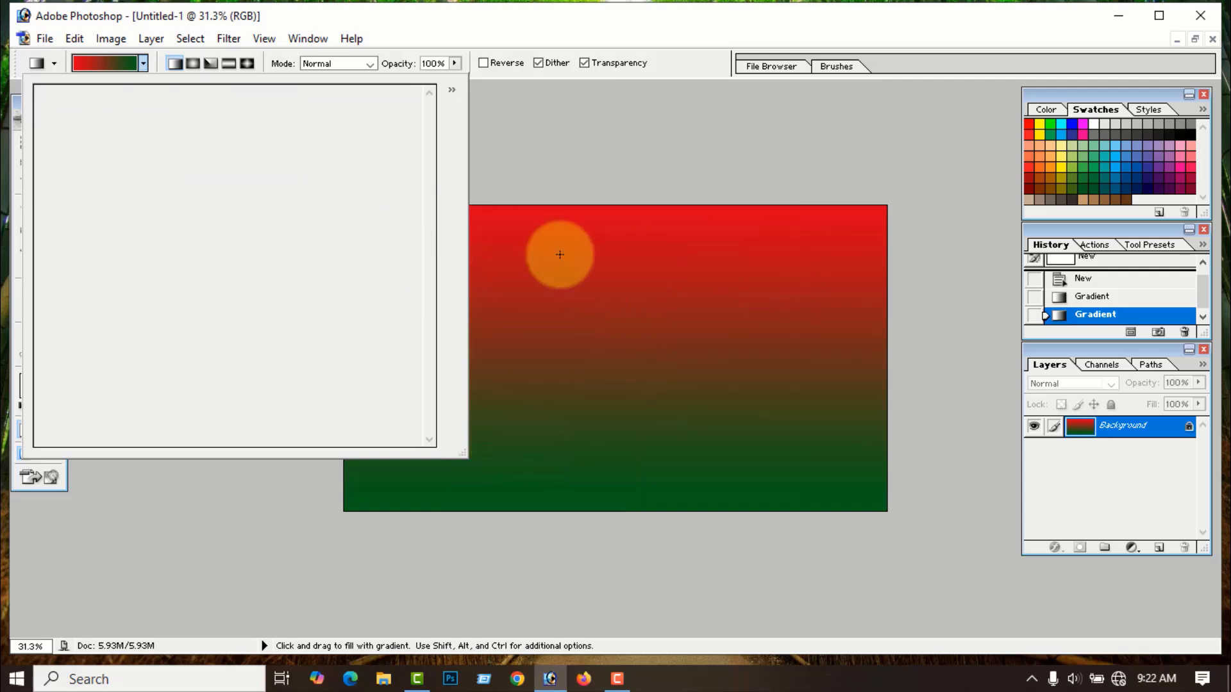
pyautogui.click(452, 90)
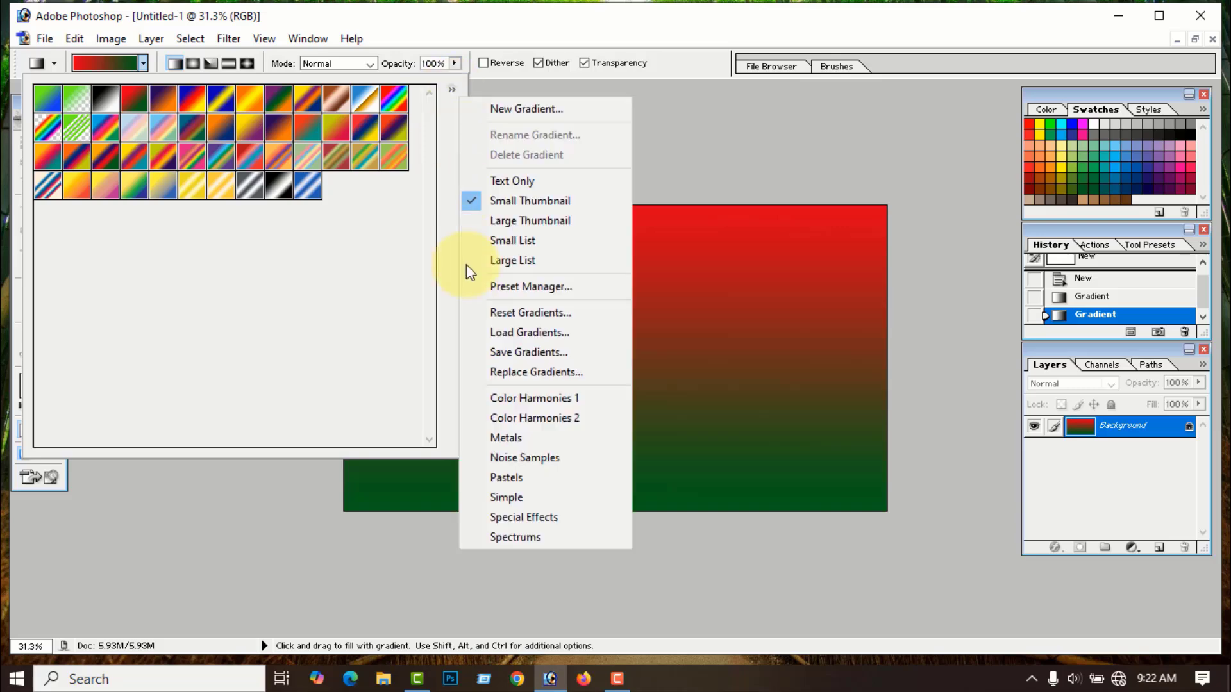
pyautogui.click(529, 460)
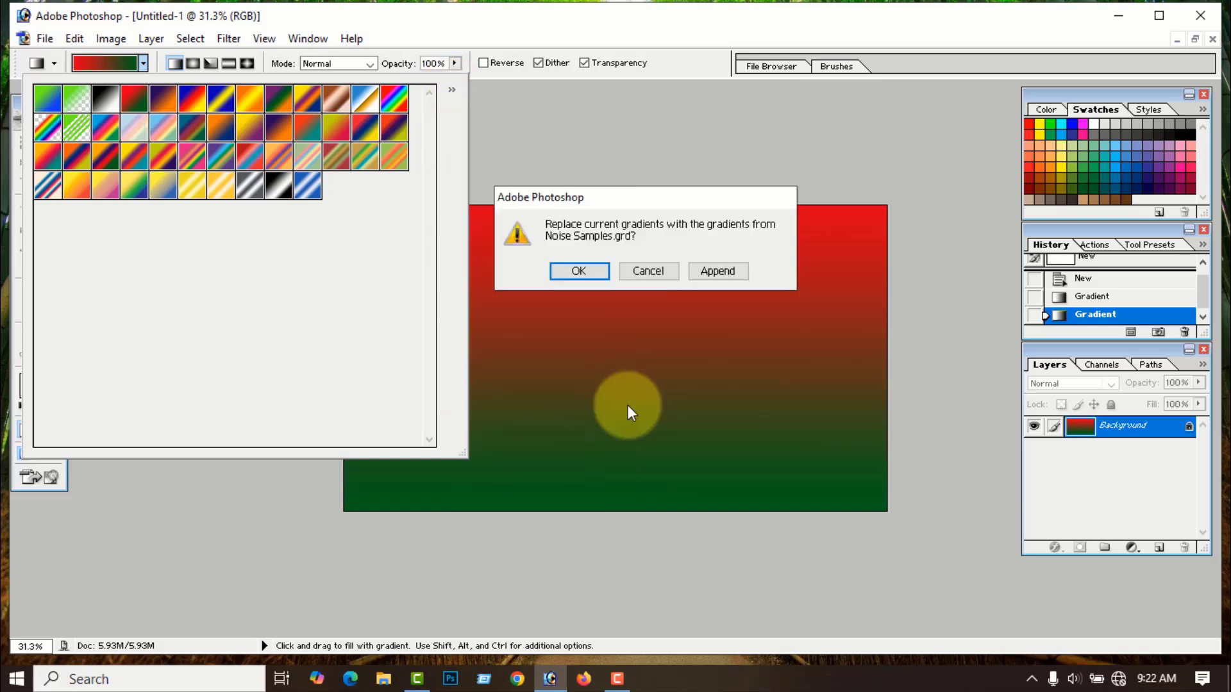
pyautogui.click(718, 271)
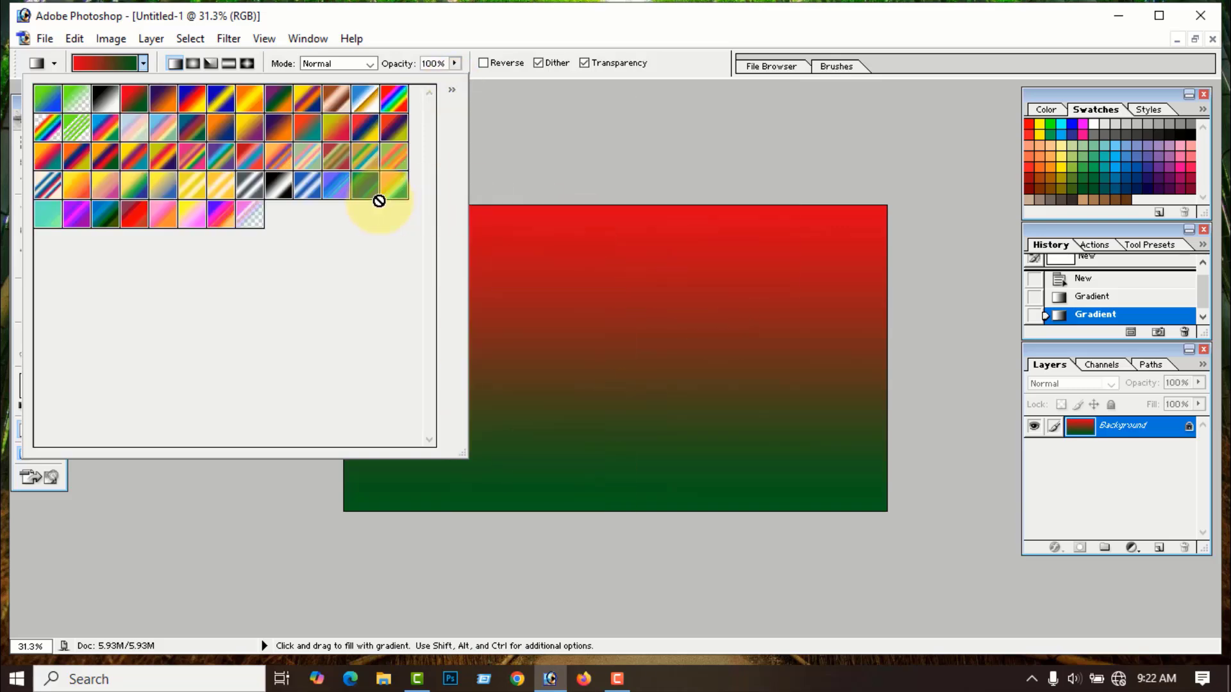
# - Append the Pastels and Simple gradient sets to the existing presets
pyautogui.click(452, 90)
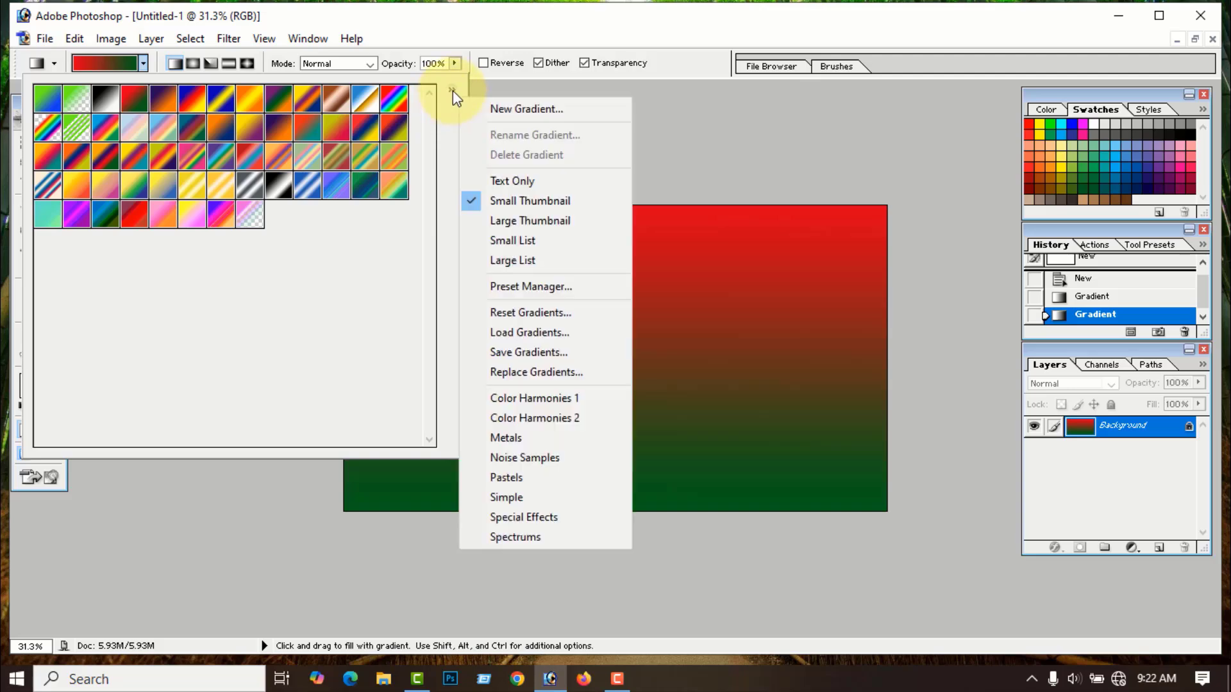
pyautogui.click(515, 482)
pyautogui.click(719, 271)
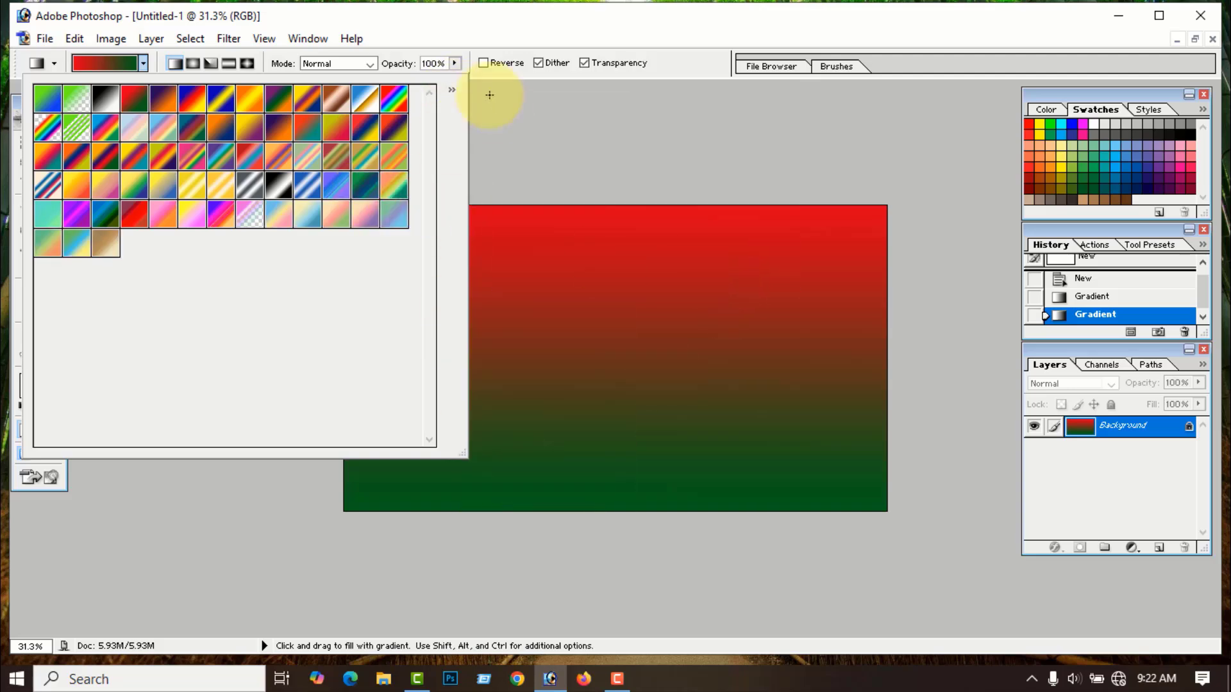
pyautogui.click(452, 91)
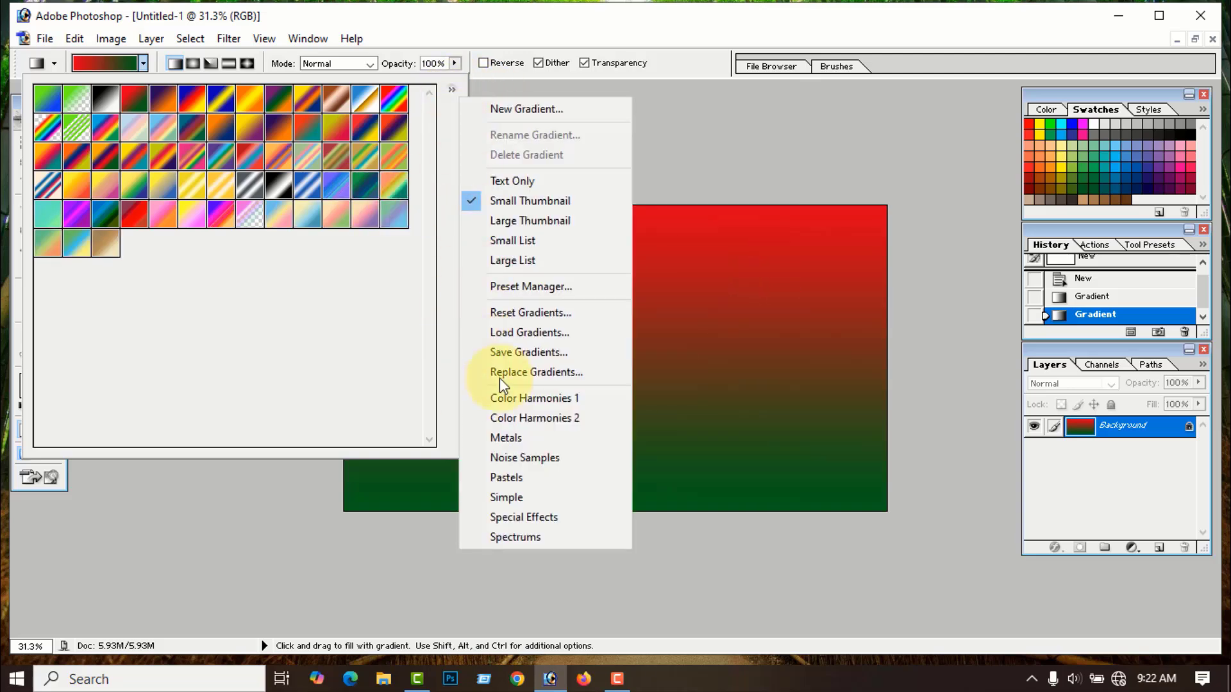
pyautogui.click(507, 499)
pyautogui.click(718, 271)
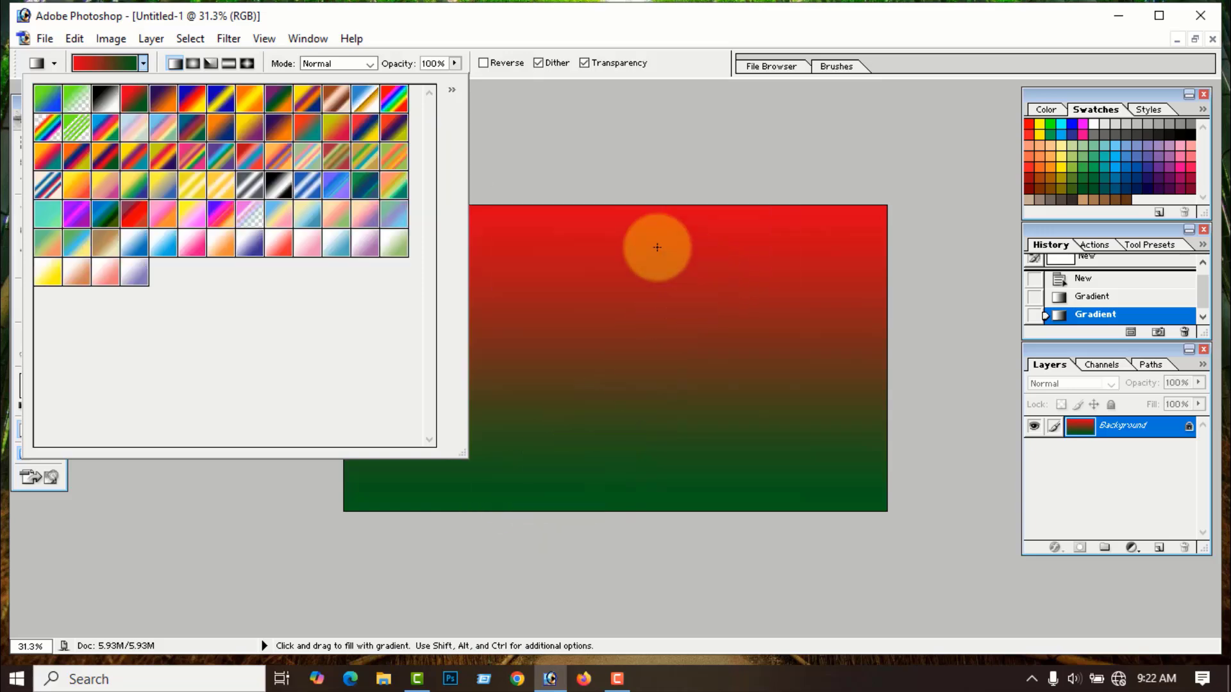
# - Append the Special Effects and Spectrums gradient sets as well
pyautogui.click(452, 90)
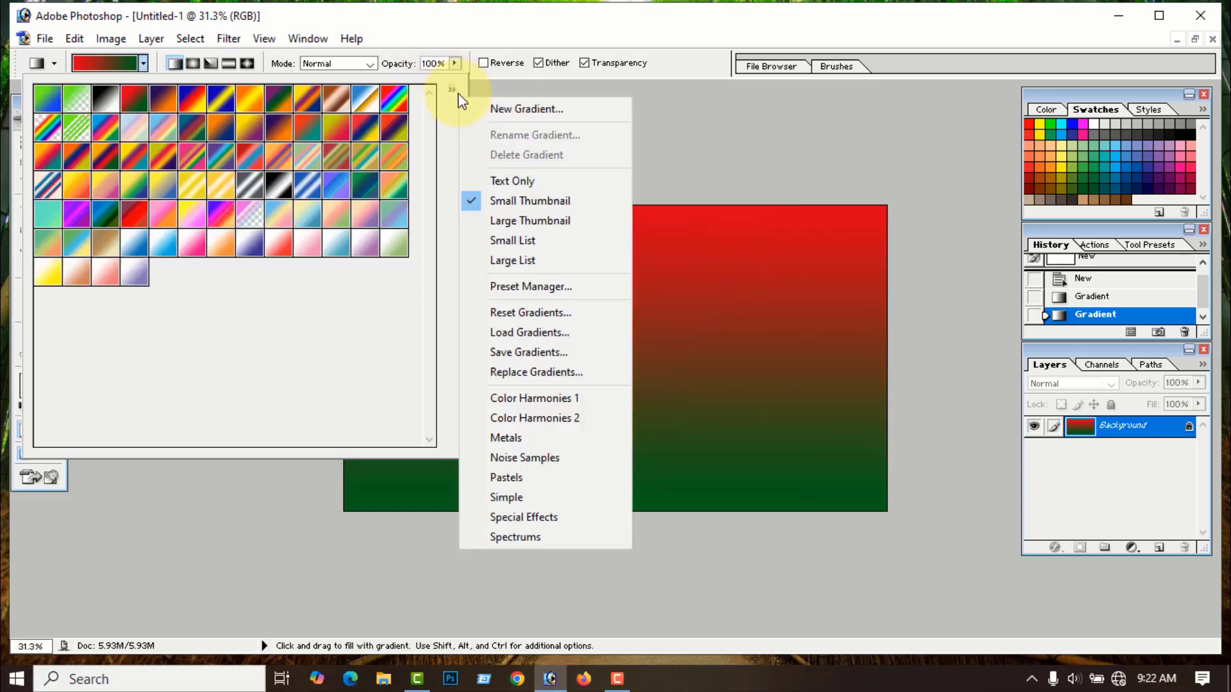
pyautogui.click(545, 518)
pyautogui.click(718, 271)
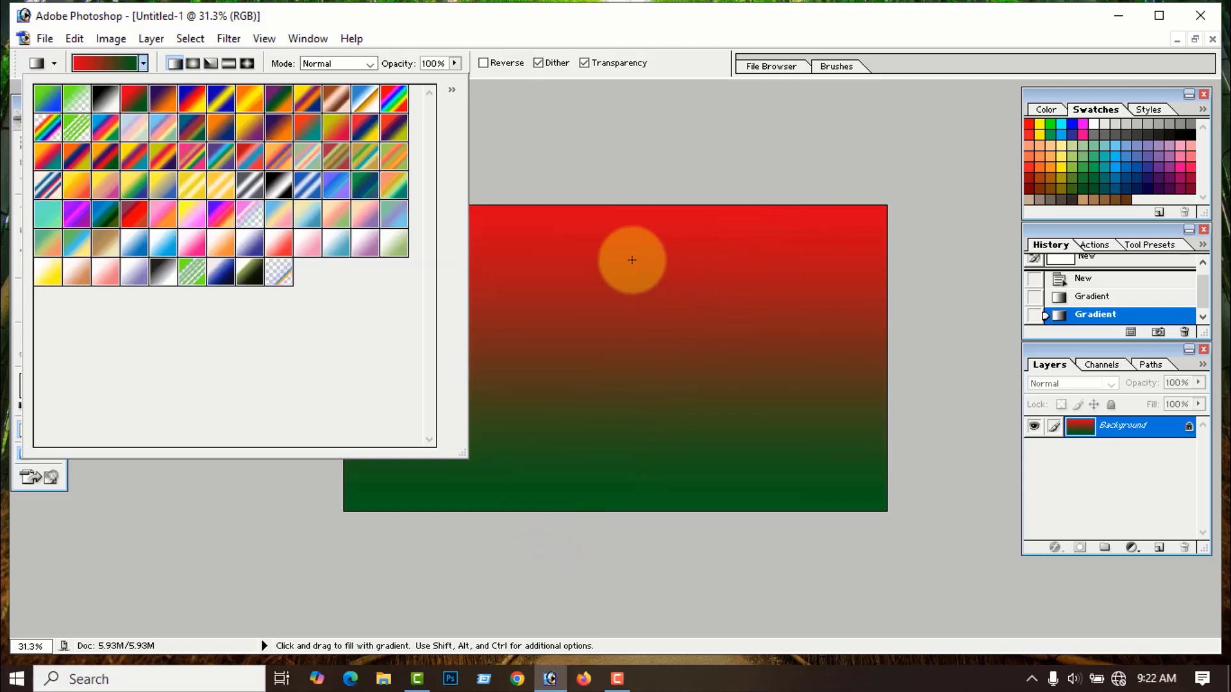
pyautogui.click(452, 90)
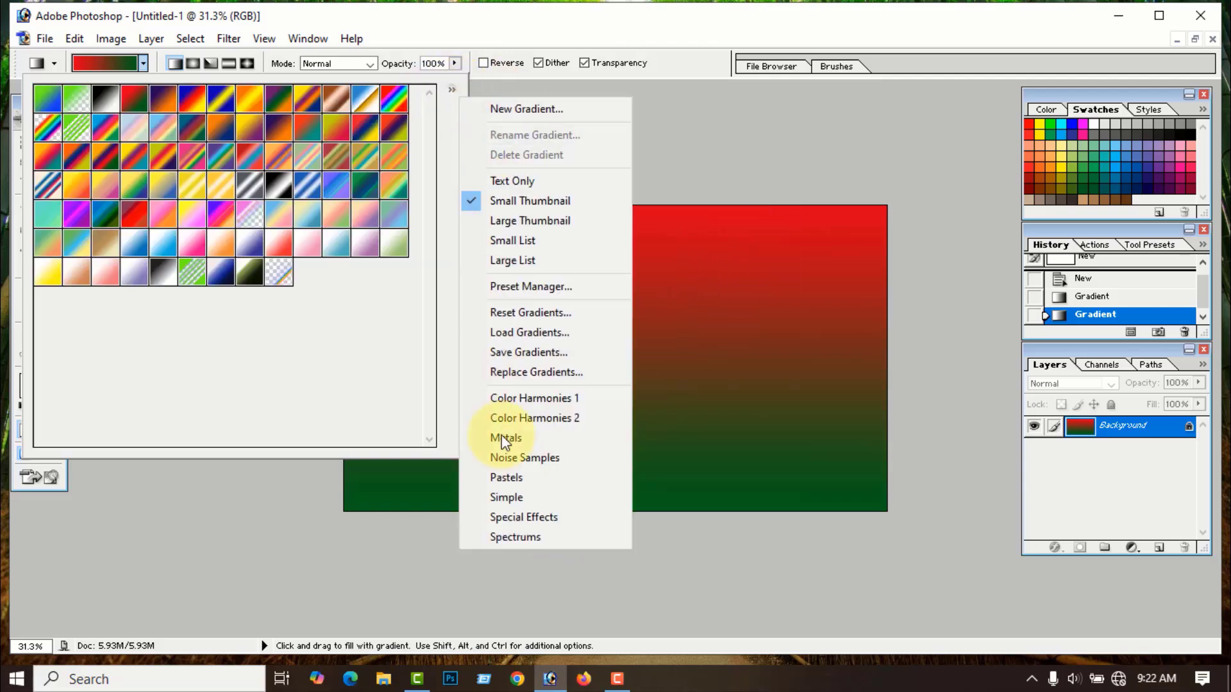
pyautogui.click(519, 538)
pyautogui.click(719, 273)
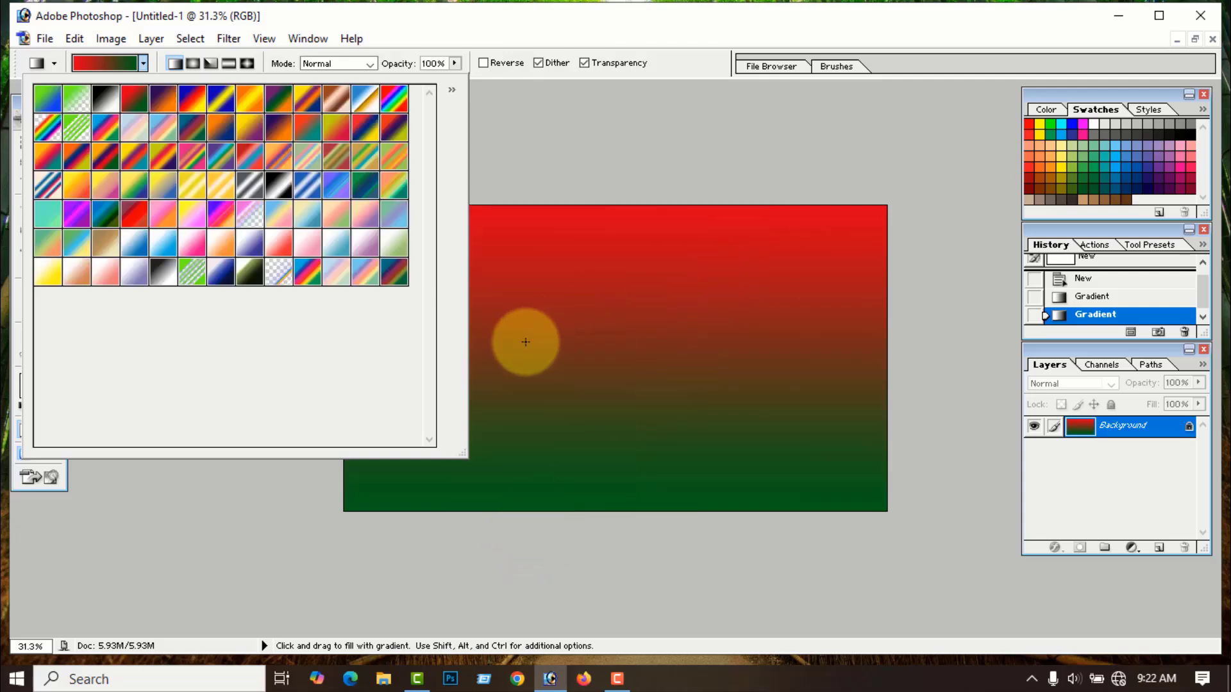
# - Fill the canvas left to right with the multicolour spectrum gradient
pyautogui.click(397, 275)
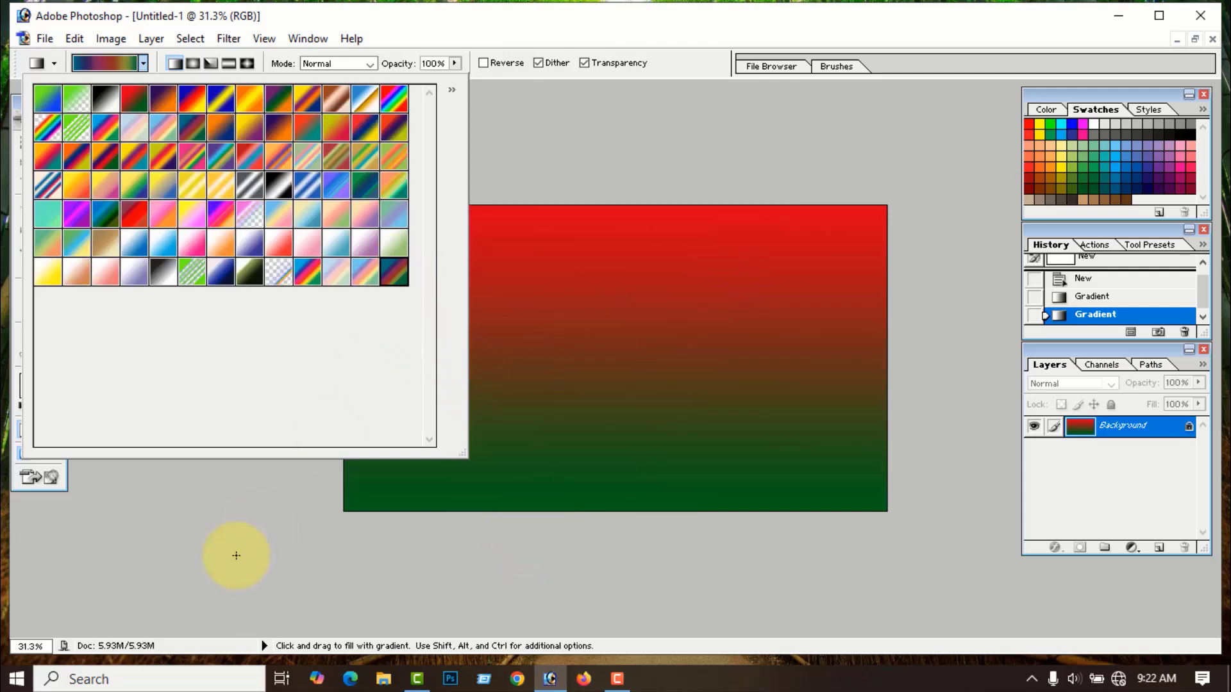
pyautogui.click(235, 557)
pyautogui.moveTo(350, 364); pyautogui.dragTo(902, 359)
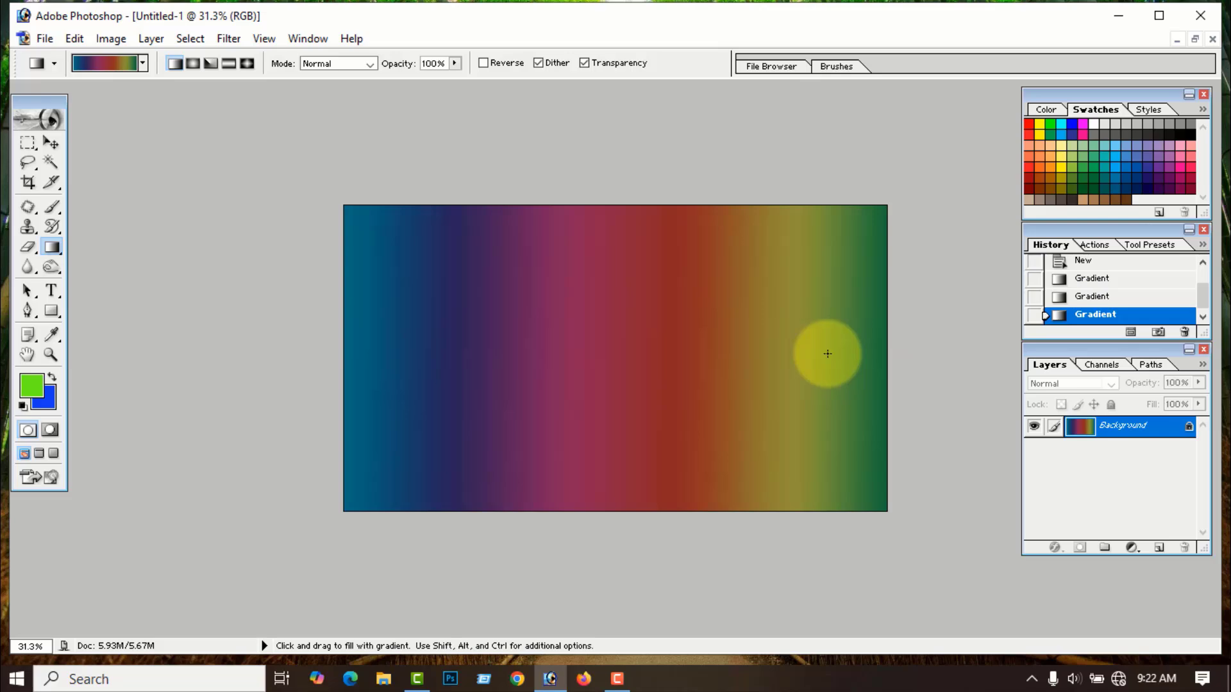
# - Reset the gradient picker to its default gradients and close the Untitled-1 document
pyautogui.click(142, 63)
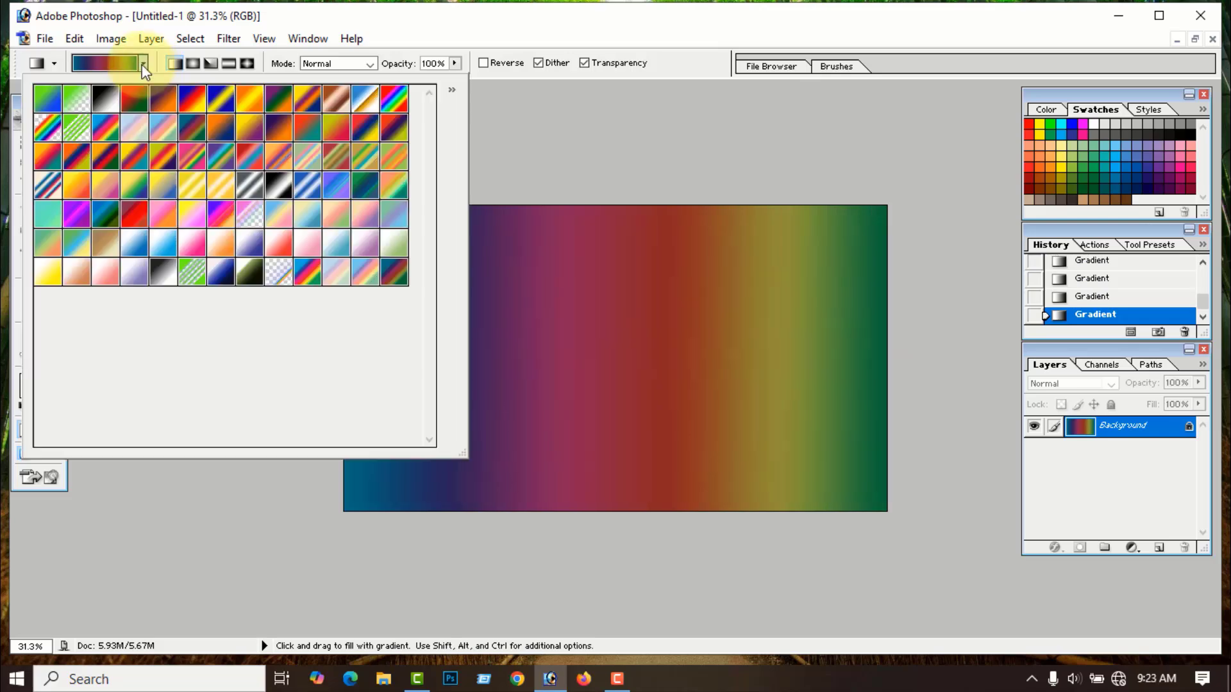
pyautogui.click(452, 89)
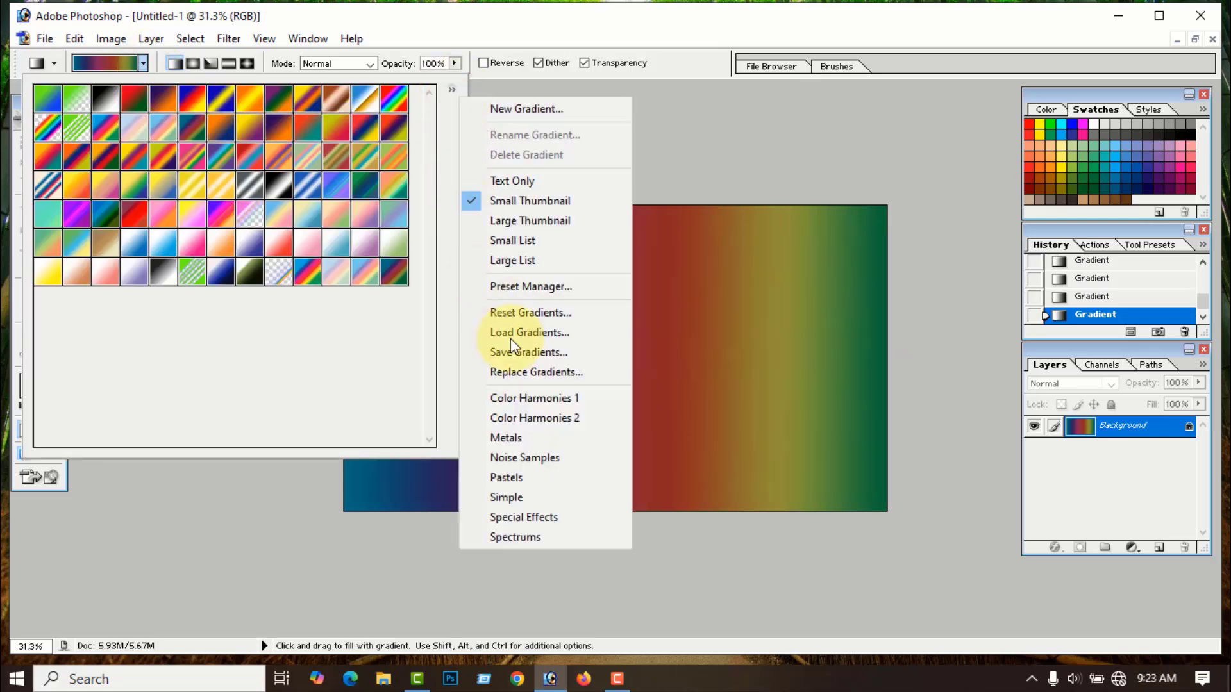
pyautogui.click(541, 313)
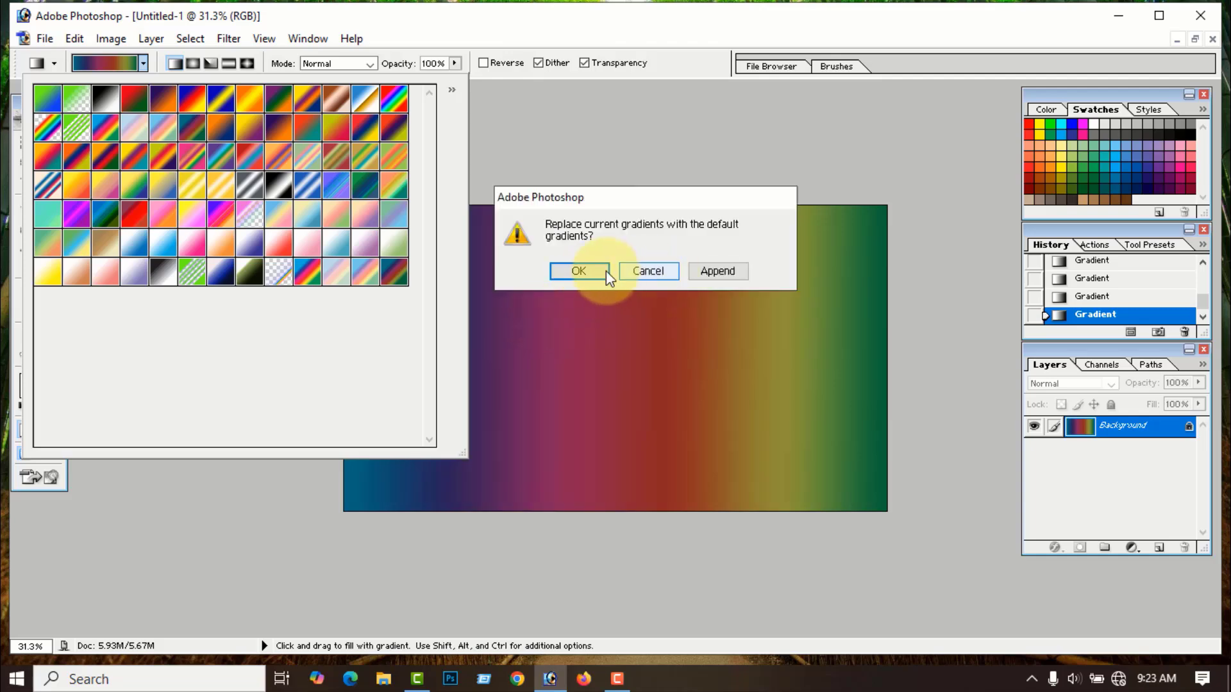
pyautogui.click(581, 270)
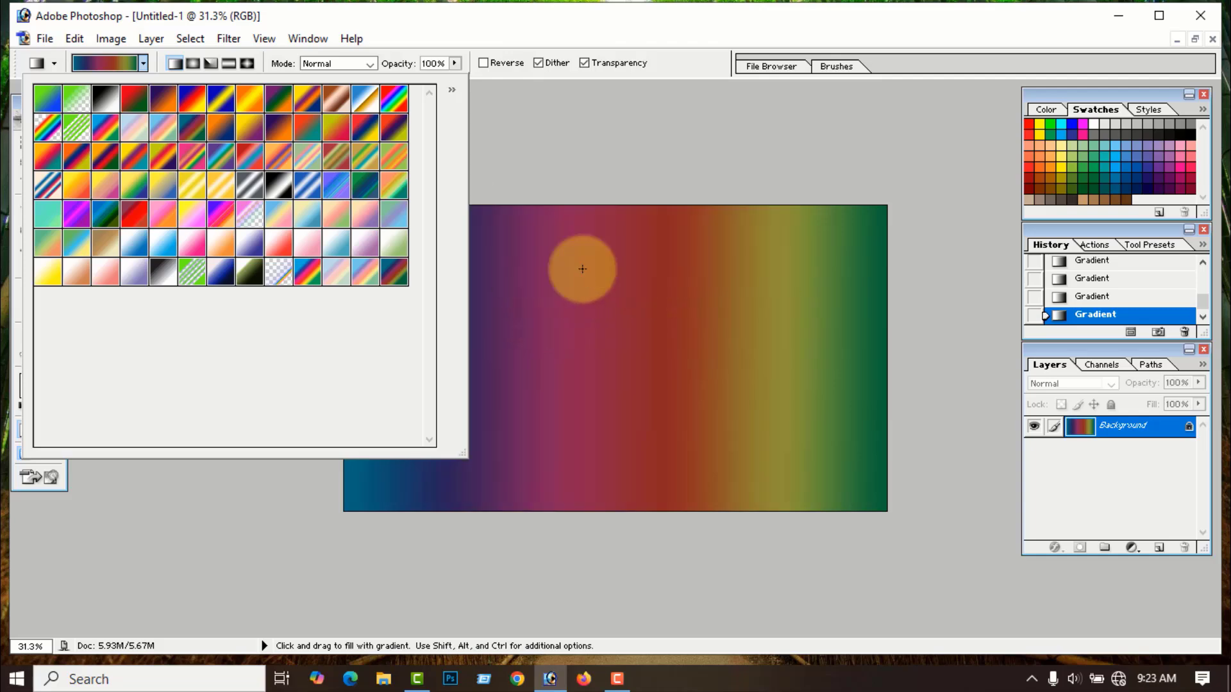
pyautogui.click(469, 460)
pyautogui.click(1213, 40)
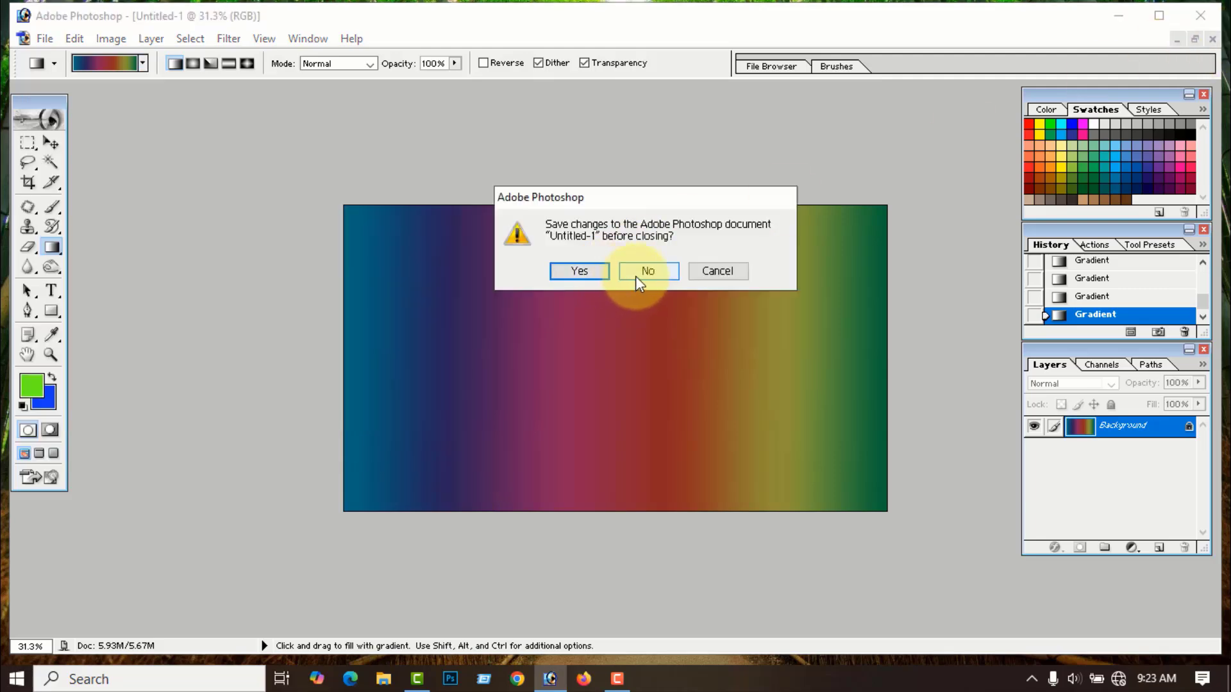
# - Discard the unsaved image, then create and maximize a new white 1920 x 1080 document
pyautogui.click(645, 272)
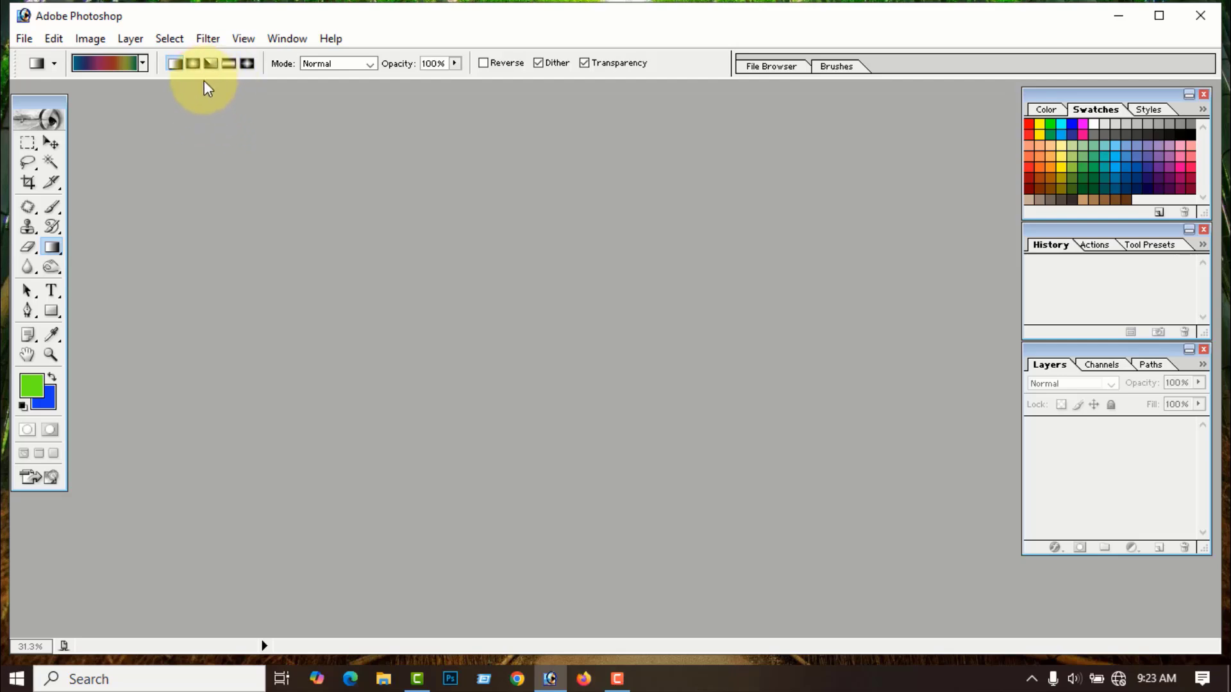
pyautogui.click(25, 40)
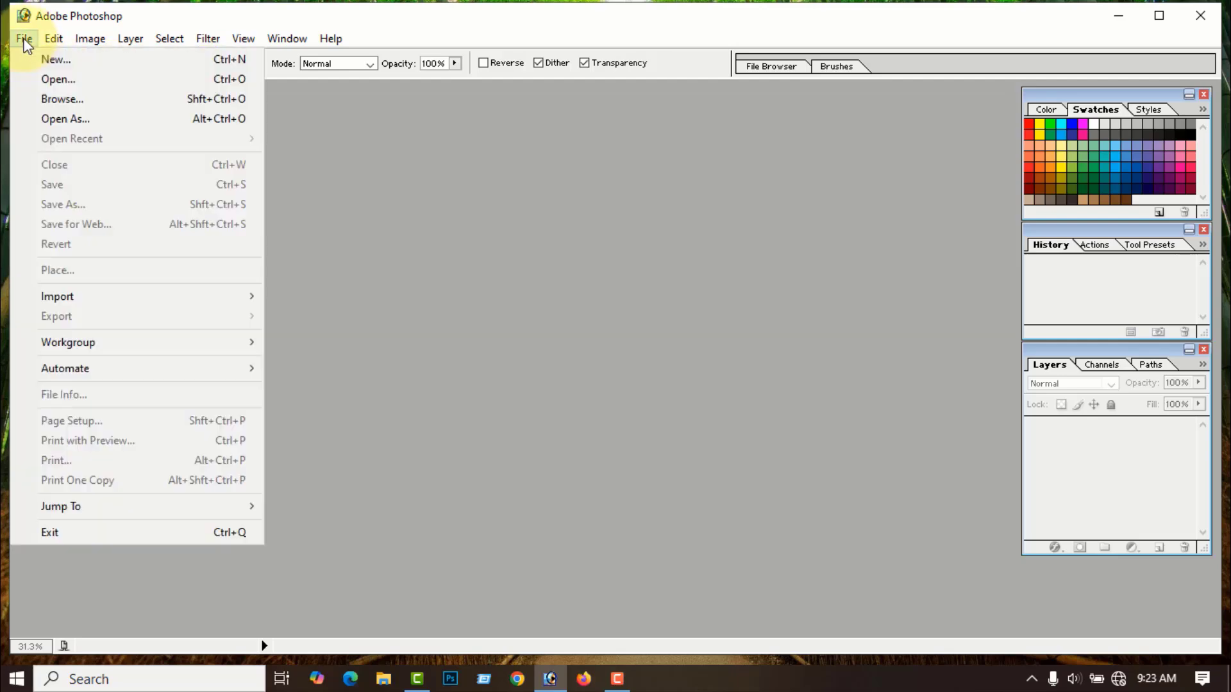
pyautogui.click(64, 59)
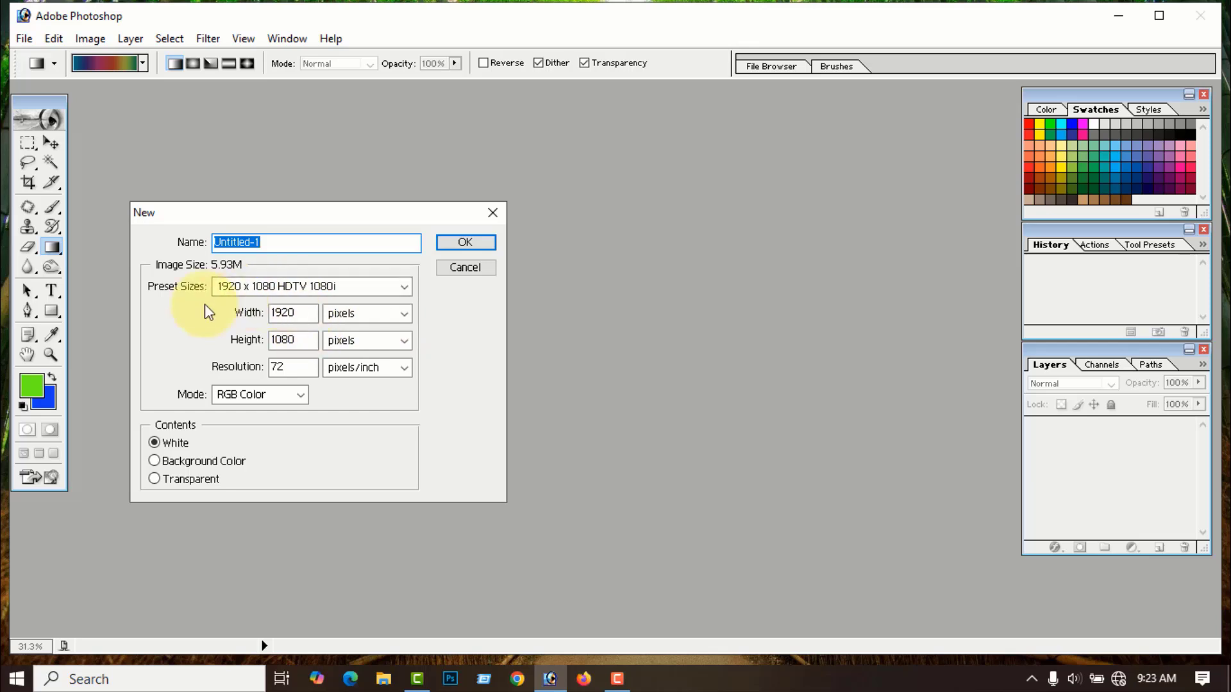
pyautogui.click(464, 244)
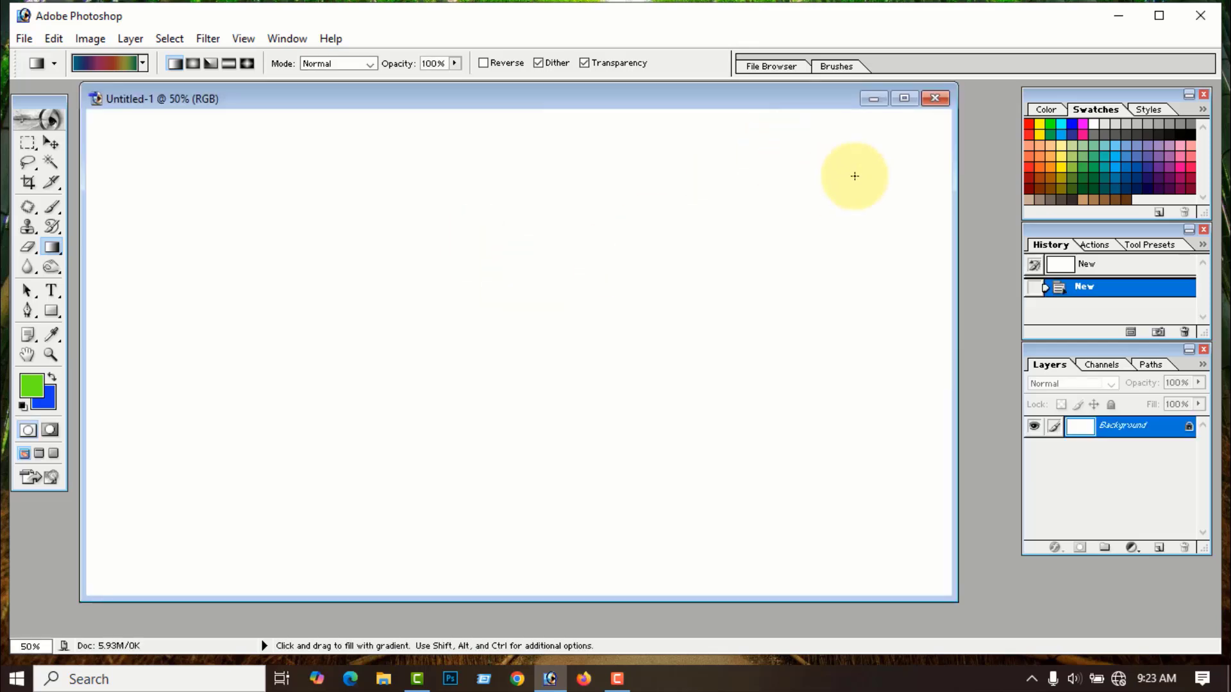
pyautogui.scroll(-2, 898, 145)
pyautogui.click(907, 100)
pyautogui.scroll(-2, 238, 261)
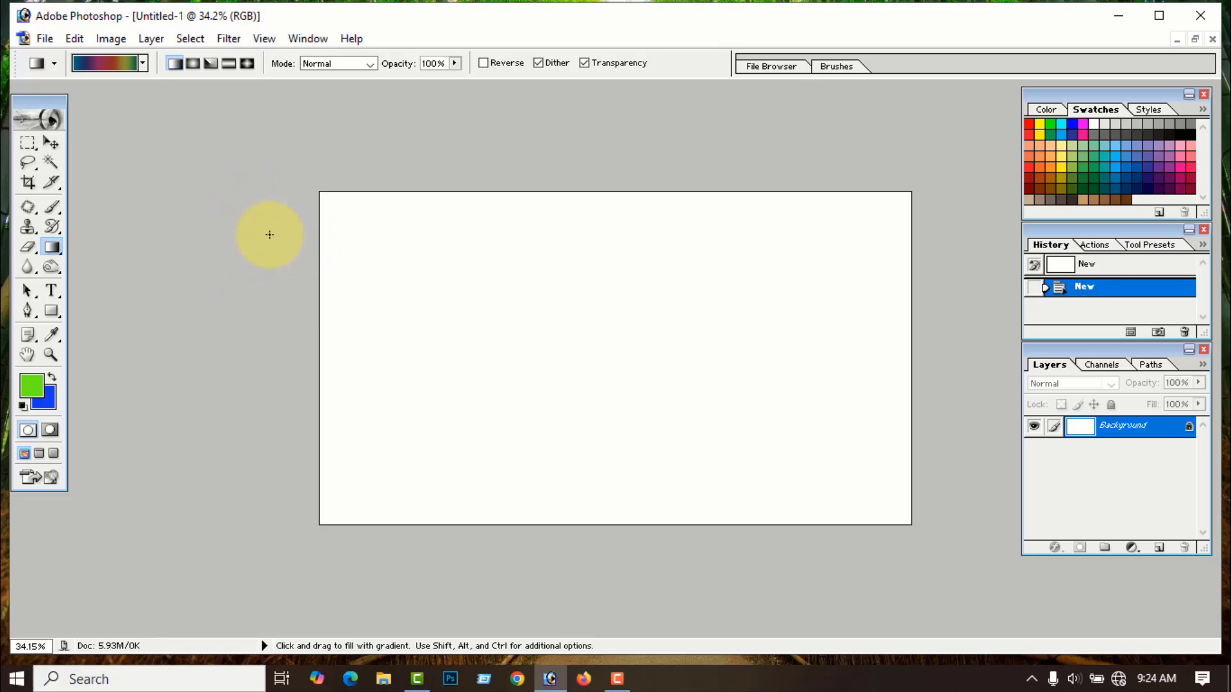
# - Open the Gradient Editor from the options bar and load the Red, Green preset
pyautogui.click(113, 71)
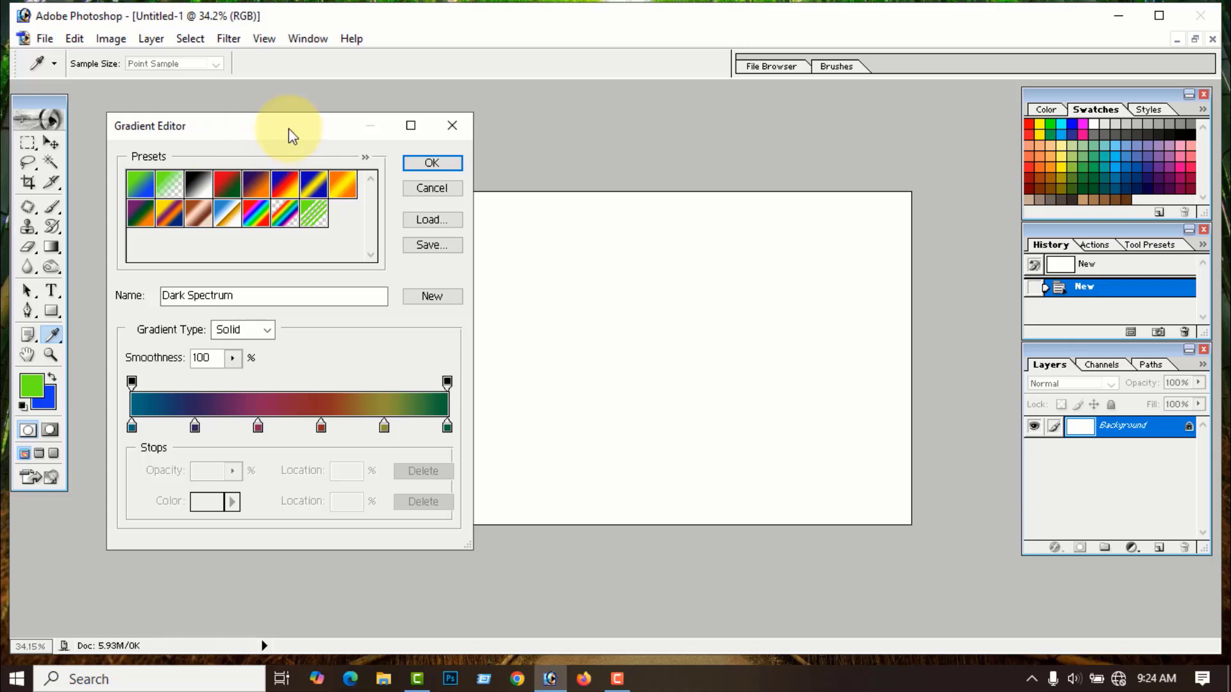
pyautogui.moveTo(288, 128)
pyautogui.mouseDown()
pyautogui.moveTo(336, 120)
pyautogui.moveTo(295, 120)
pyautogui.mouseUp()
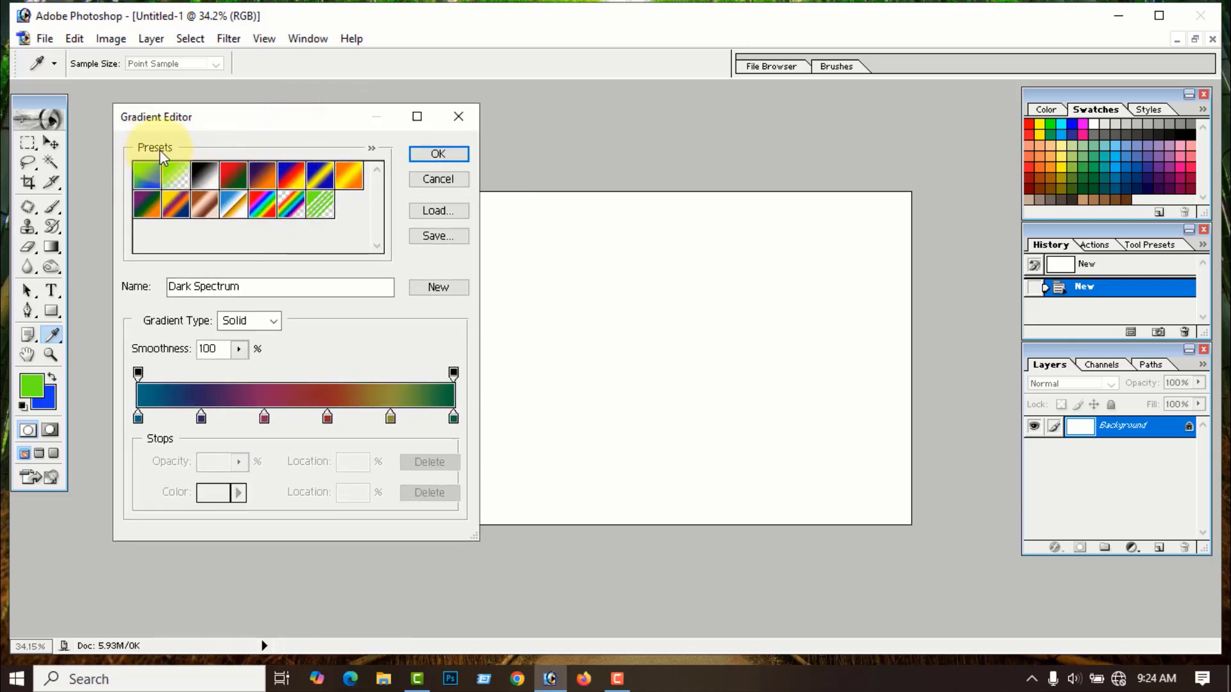
pyautogui.click(235, 182)
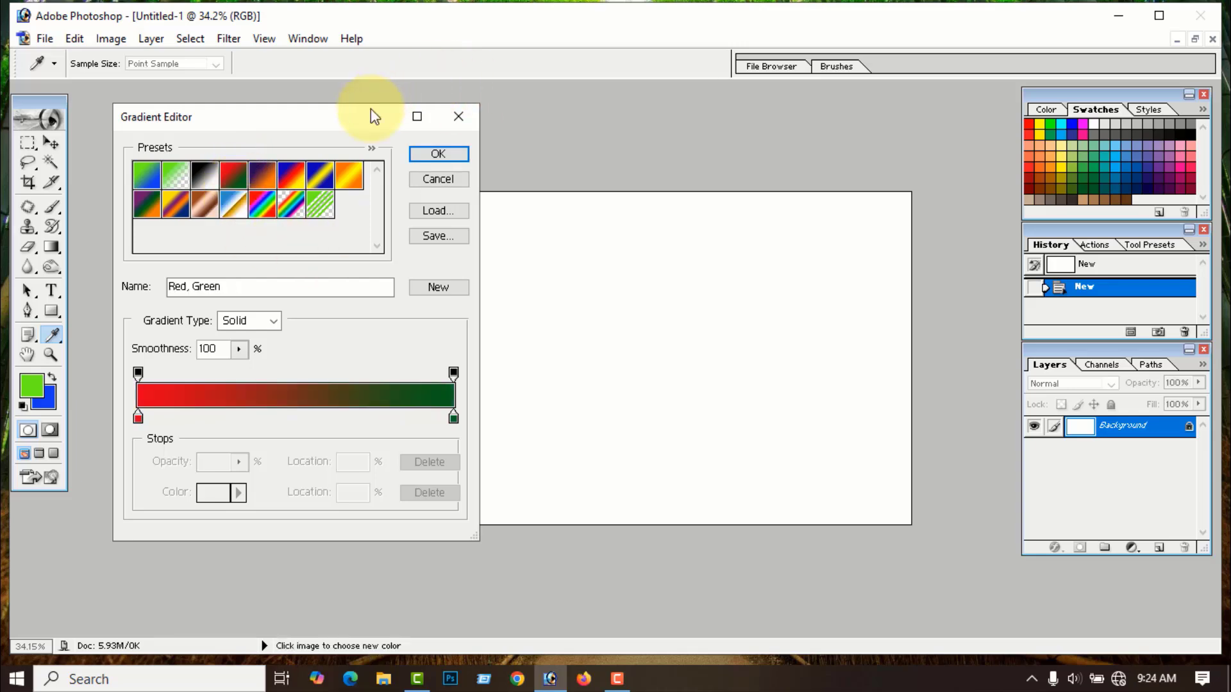
pyautogui.moveTo(341, 125)
pyautogui.mouseDown()
pyautogui.moveTo(552, 126)
pyautogui.moveTo(346, 134)
pyautogui.mouseUp()
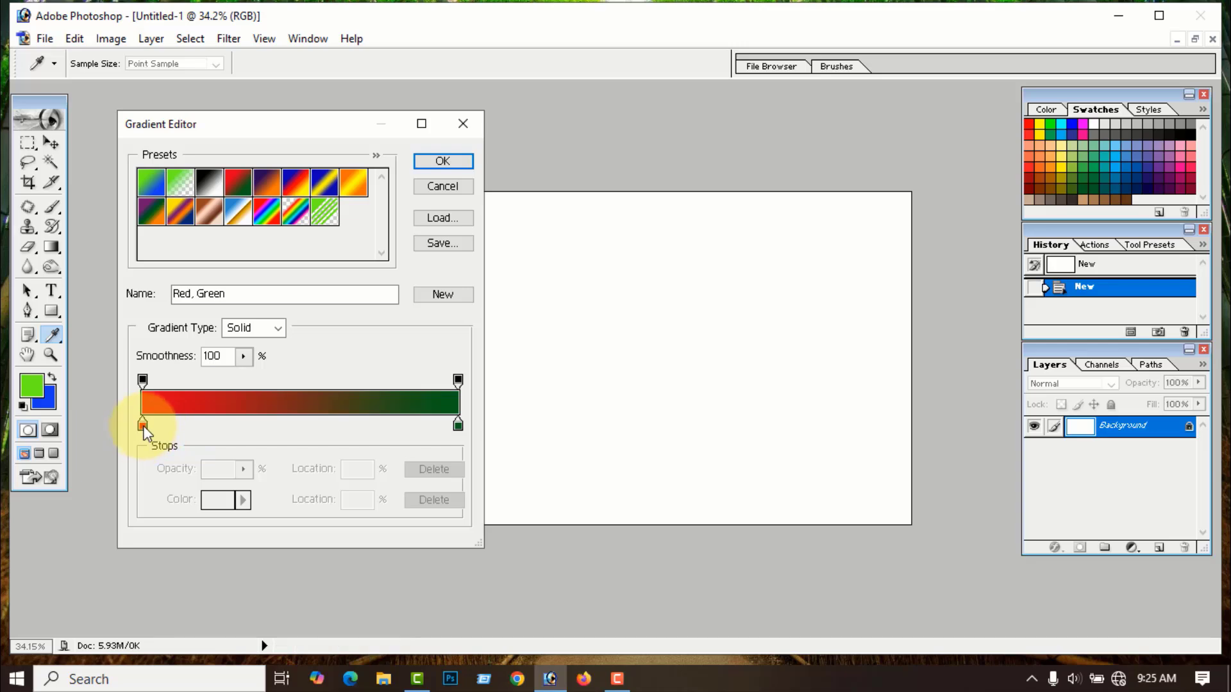
# - Set the gradient's left colour stop to magenta E100A9
pyautogui.click(143, 426)
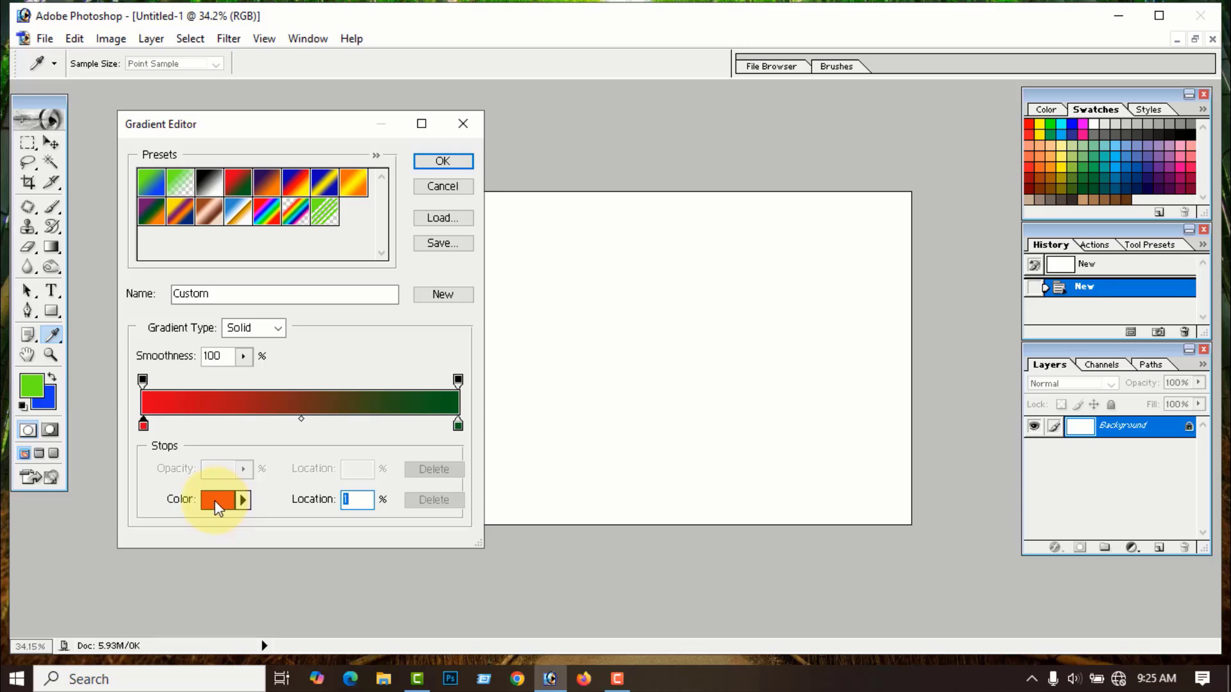
pyautogui.click(216, 501)
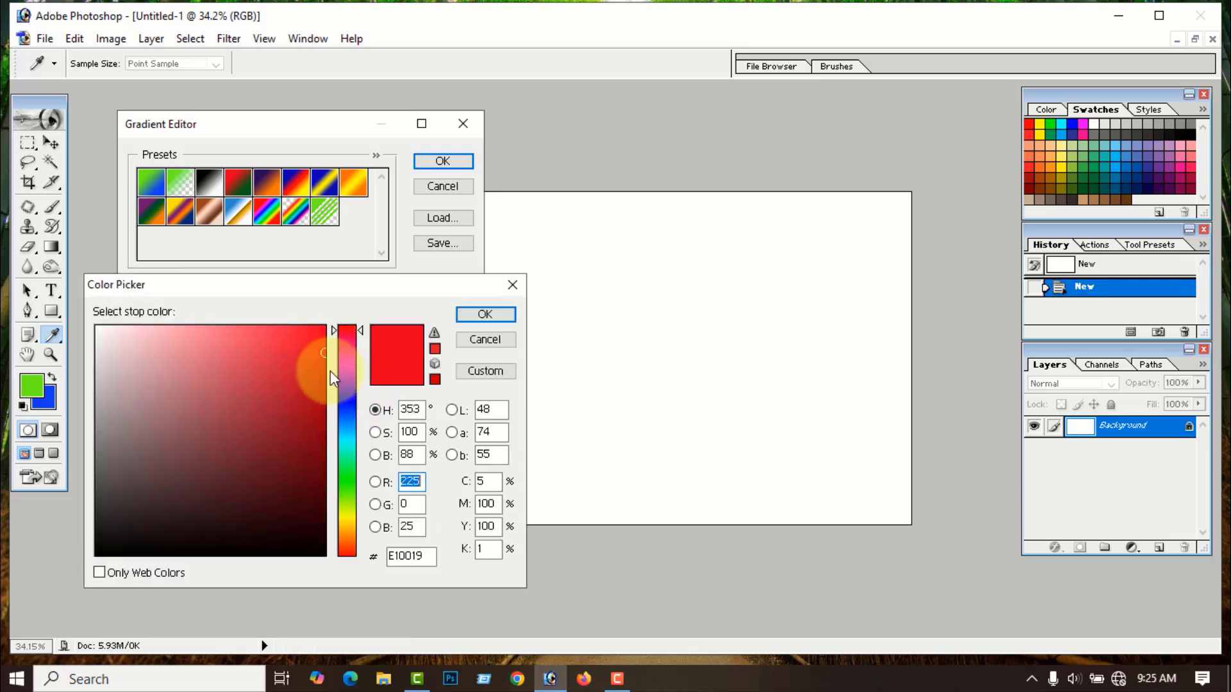
pyautogui.click(346, 355)
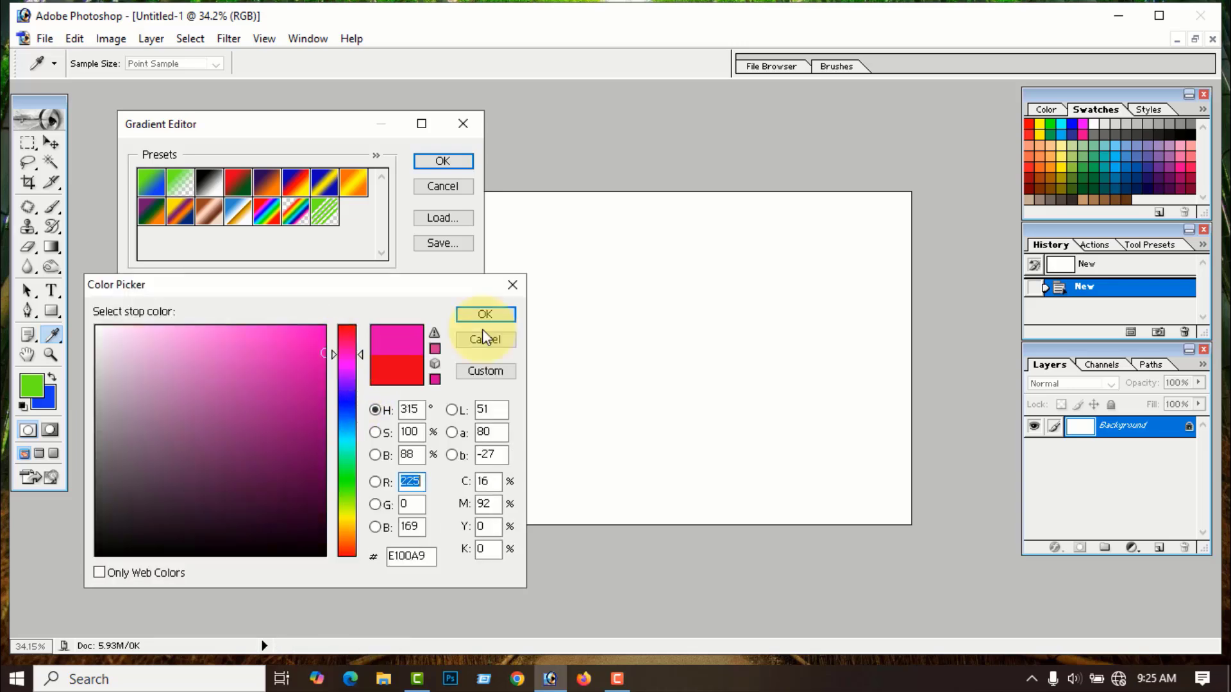
pyautogui.click(486, 315)
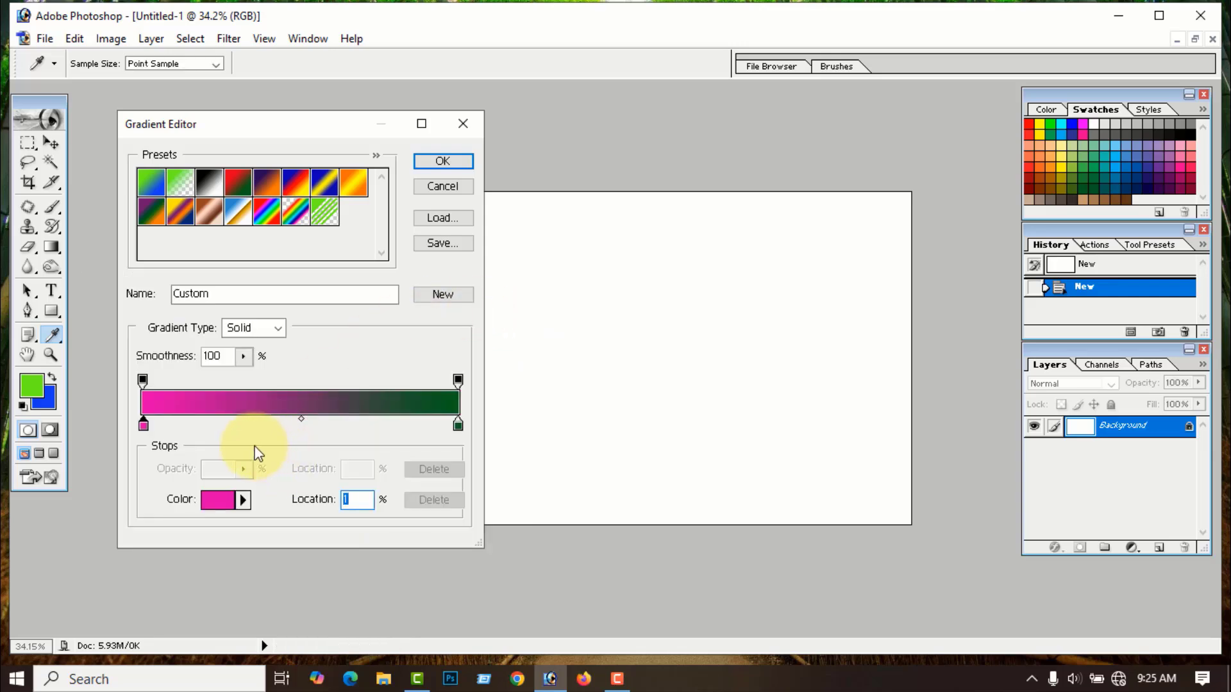
# - Set the gradient's right colour stop to navy blue 000060
pyautogui.click(458, 425)
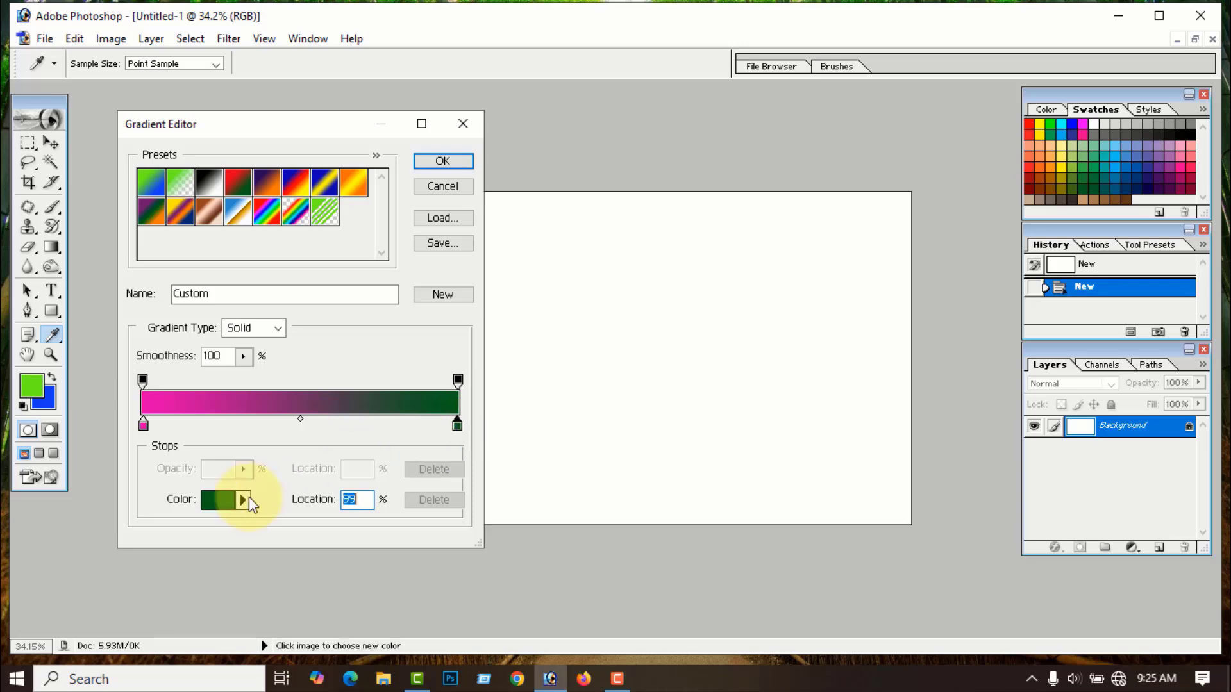
pyautogui.click(231, 504)
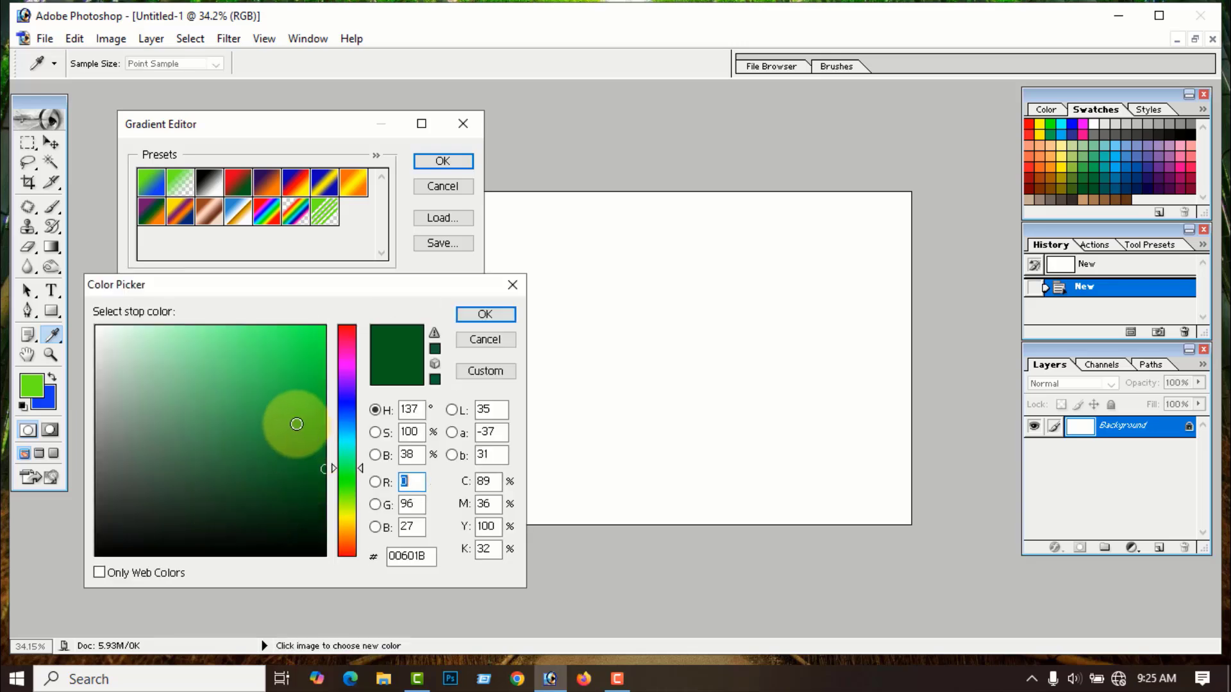
pyautogui.click(353, 401)
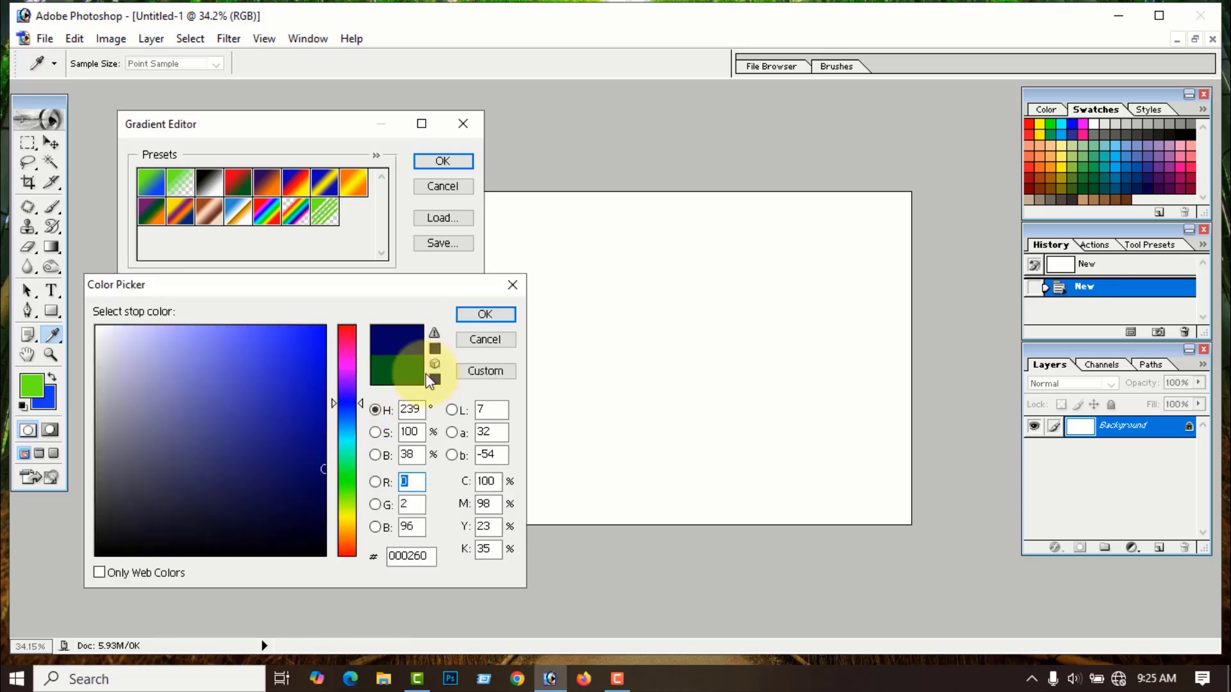
pyautogui.click(485, 314)
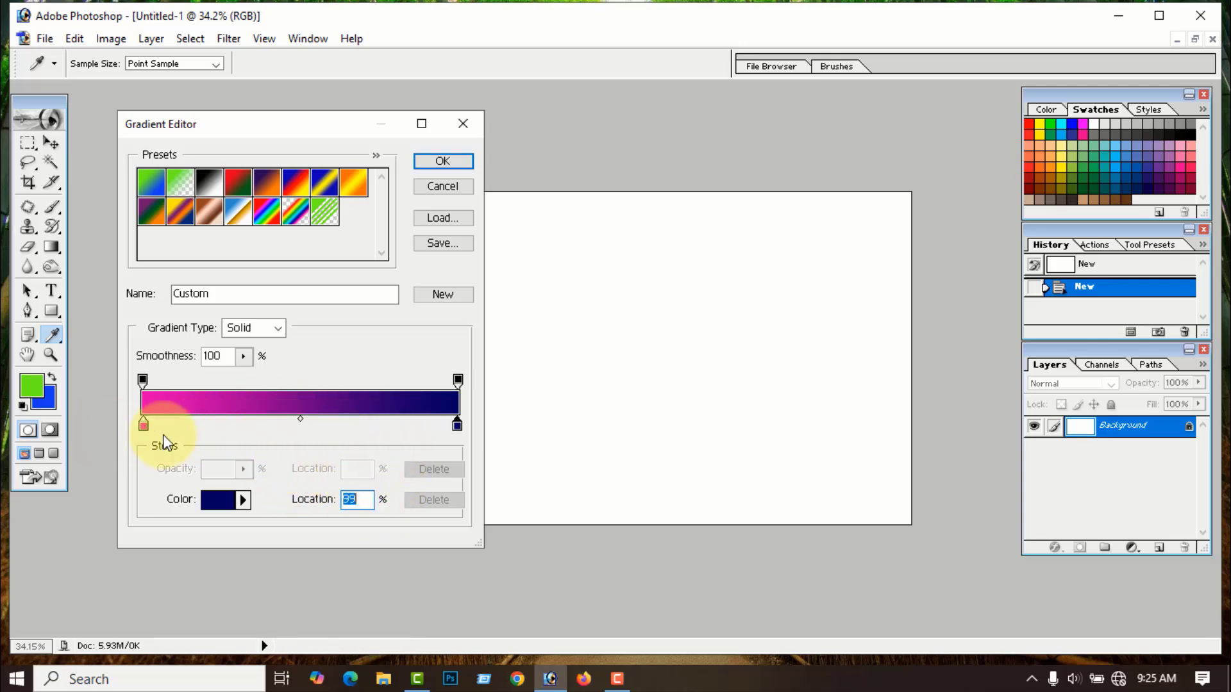
pyautogui.click(292, 426)
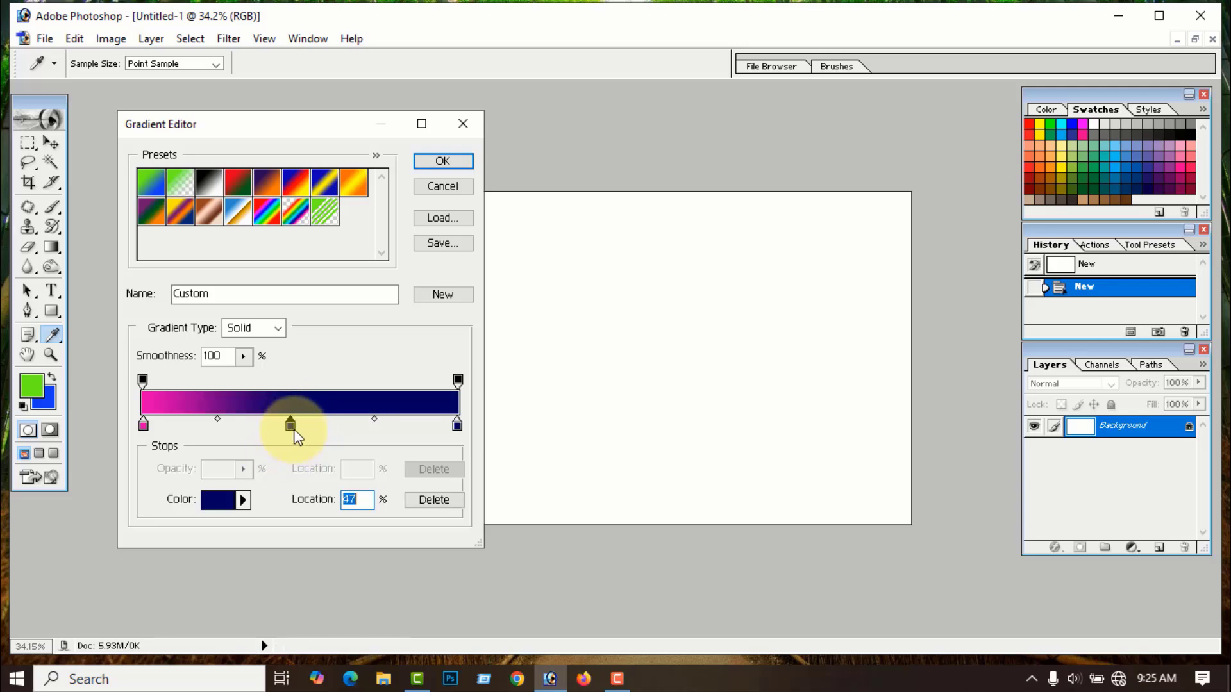
pyautogui.click(220, 500)
pyautogui.click(347, 516)
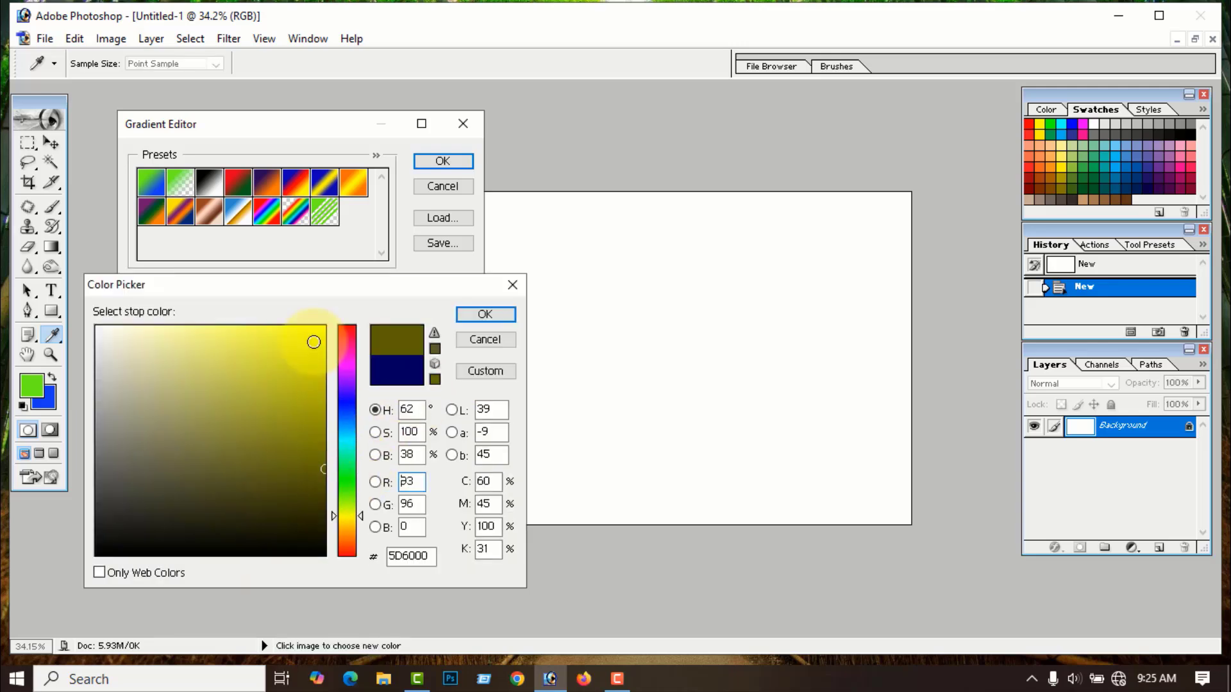
pyautogui.click(313, 342)
pyautogui.click(485, 314)
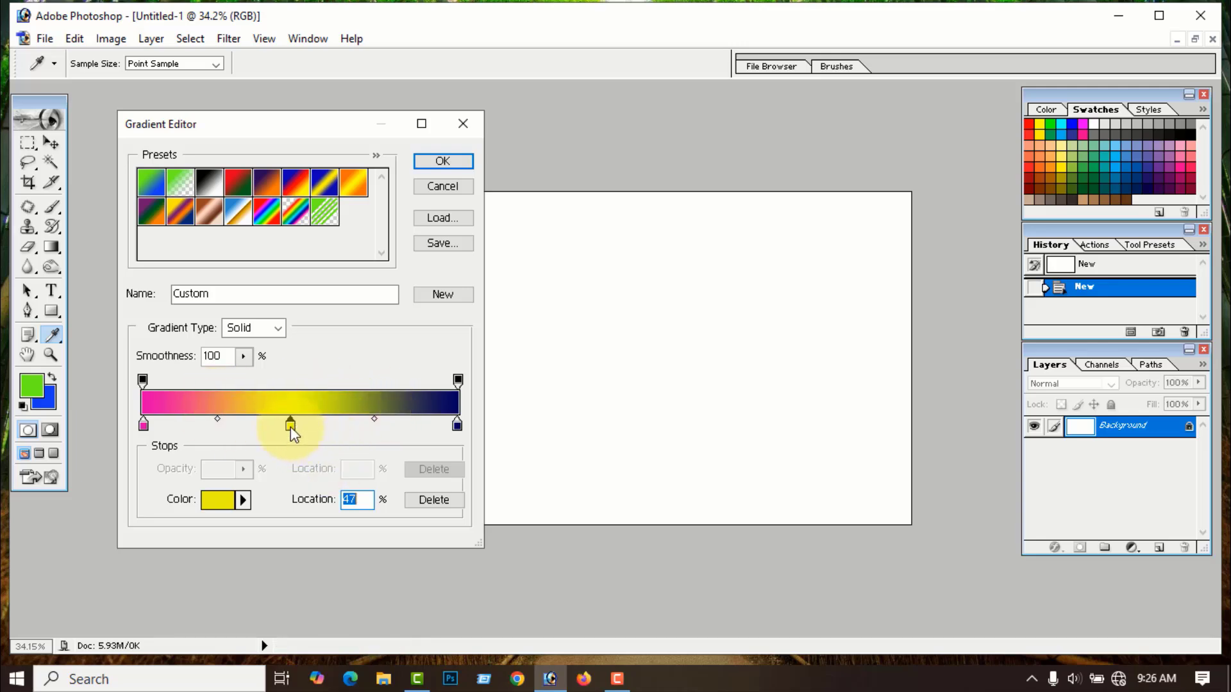
pyautogui.click(433, 500)
pyautogui.click(293, 425)
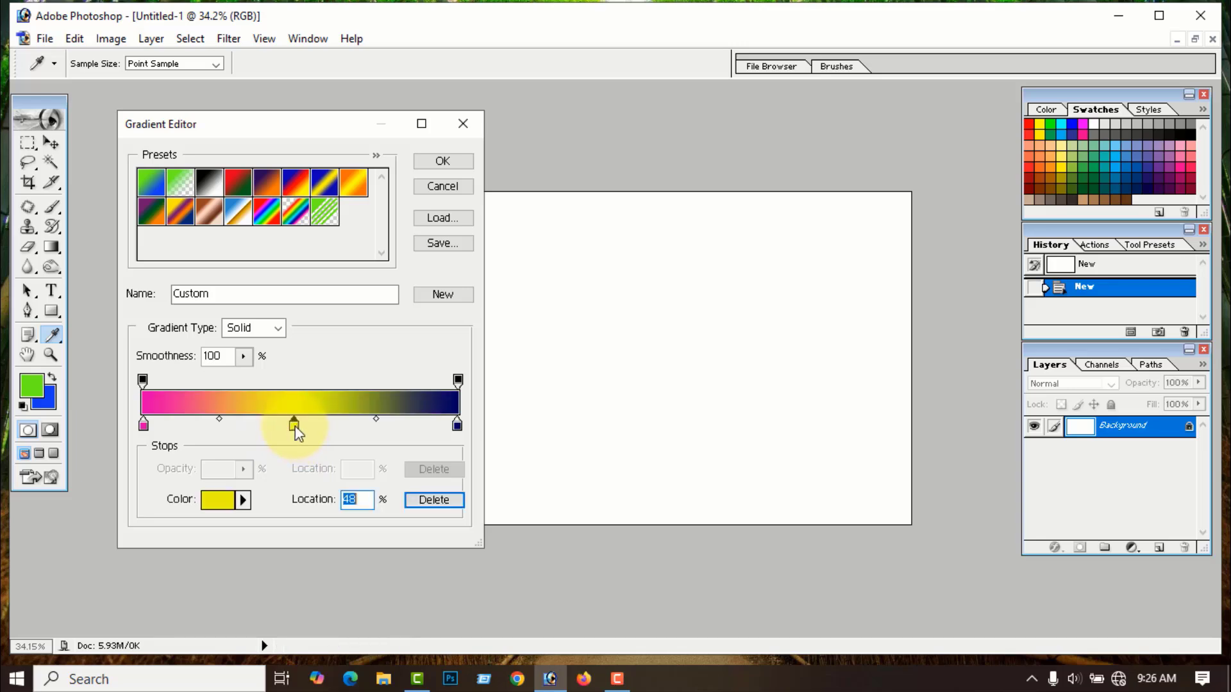
pyautogui.moveTo(295, 428); pyautogui.dragTo(296, 495)
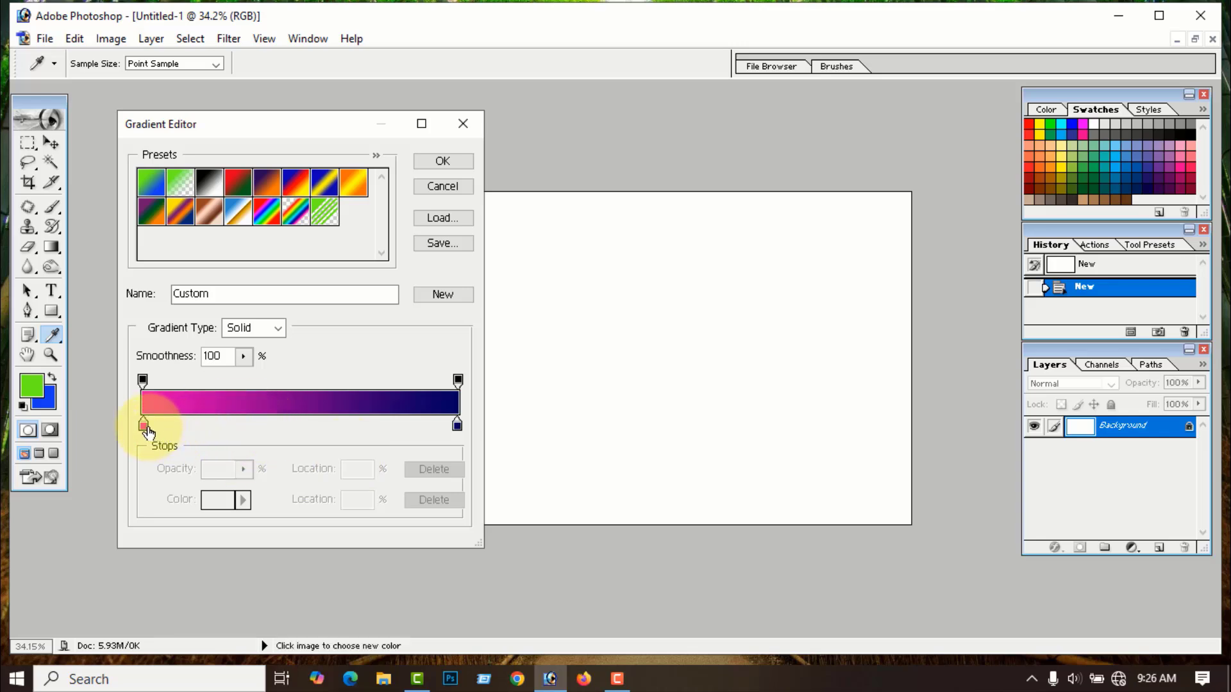
pyautogui.click(143, 425)
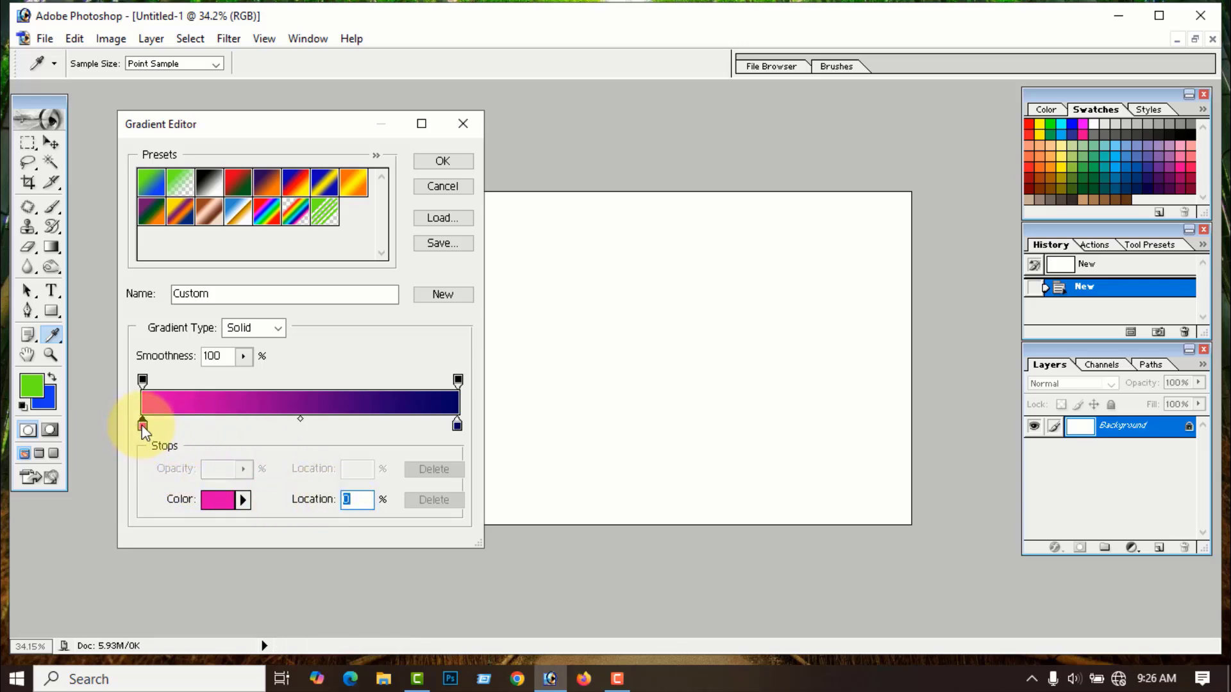
pyautogui.moveTo(143, 425); pyautogui.dragTo(105, 441)
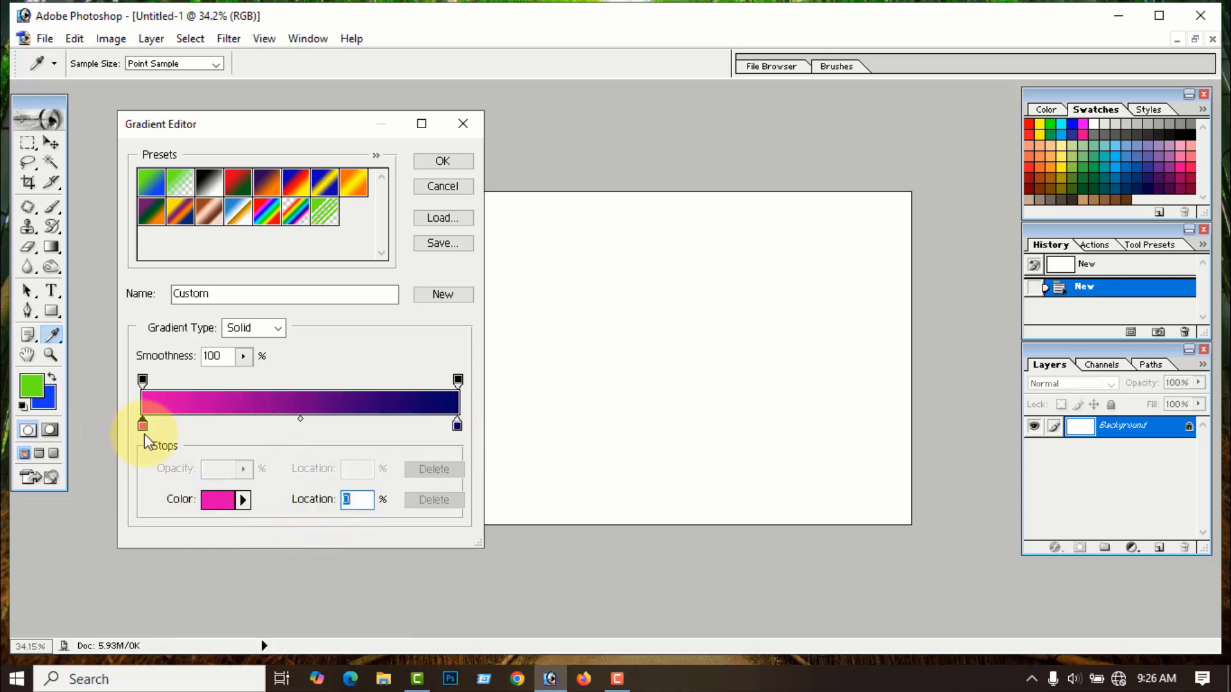
pyautogui.moveTo(143, 425)
pyautogui.mouseDown()
pyautogui.moveTo(411, 447)
pyautogui.moveTo(170, 430)
pyautogui.moveTo(130, 442)
pyautogui.mouseUp()
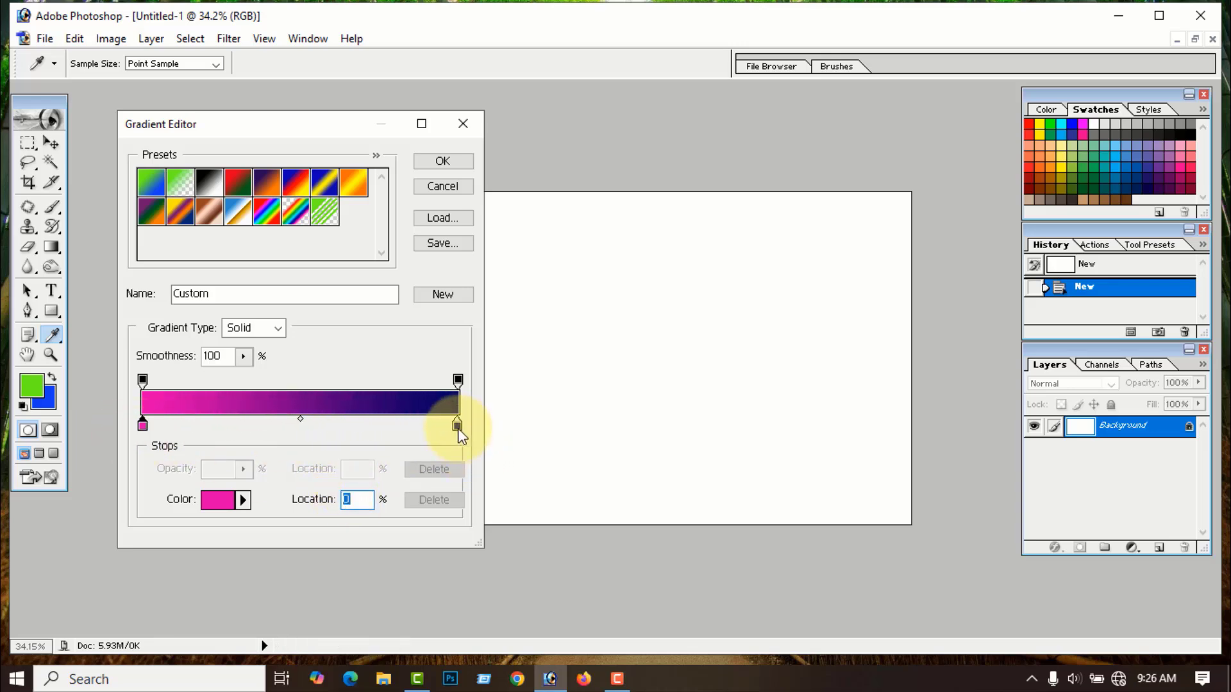
pyautogui.moveTo(458, 426); pyautogui.dragTo(491, 449)
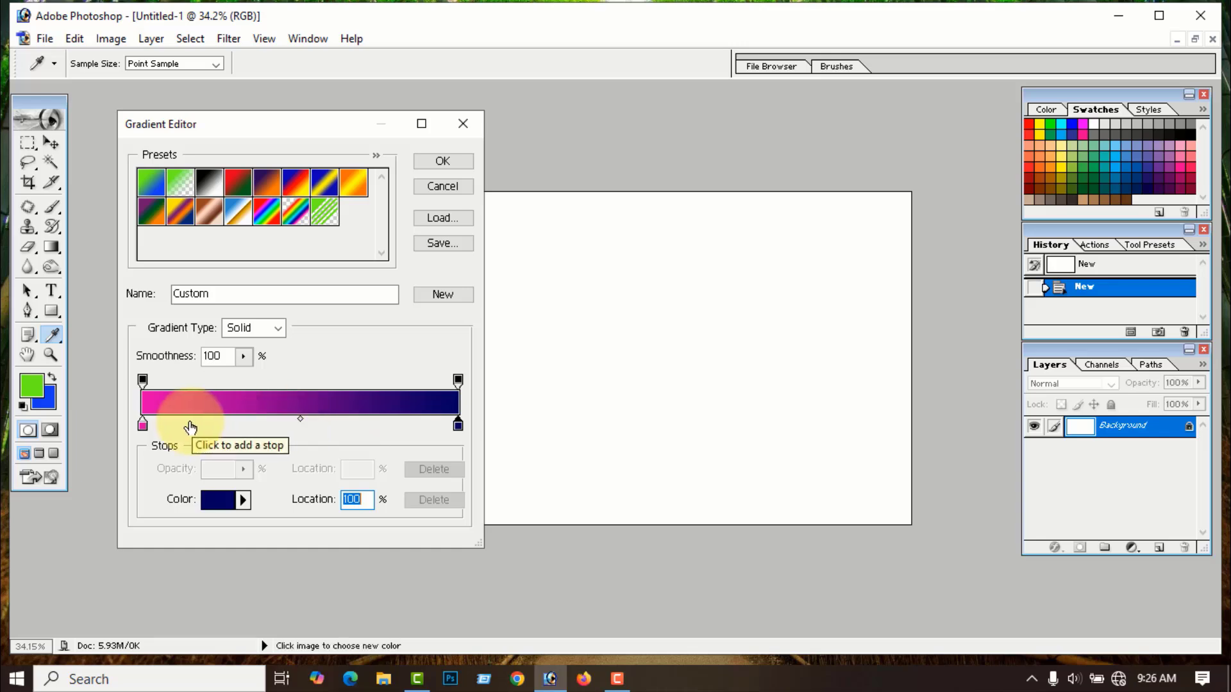
# - Add a bright green colour stop in the middle of the gradient
pyautogui.click(142, 426)
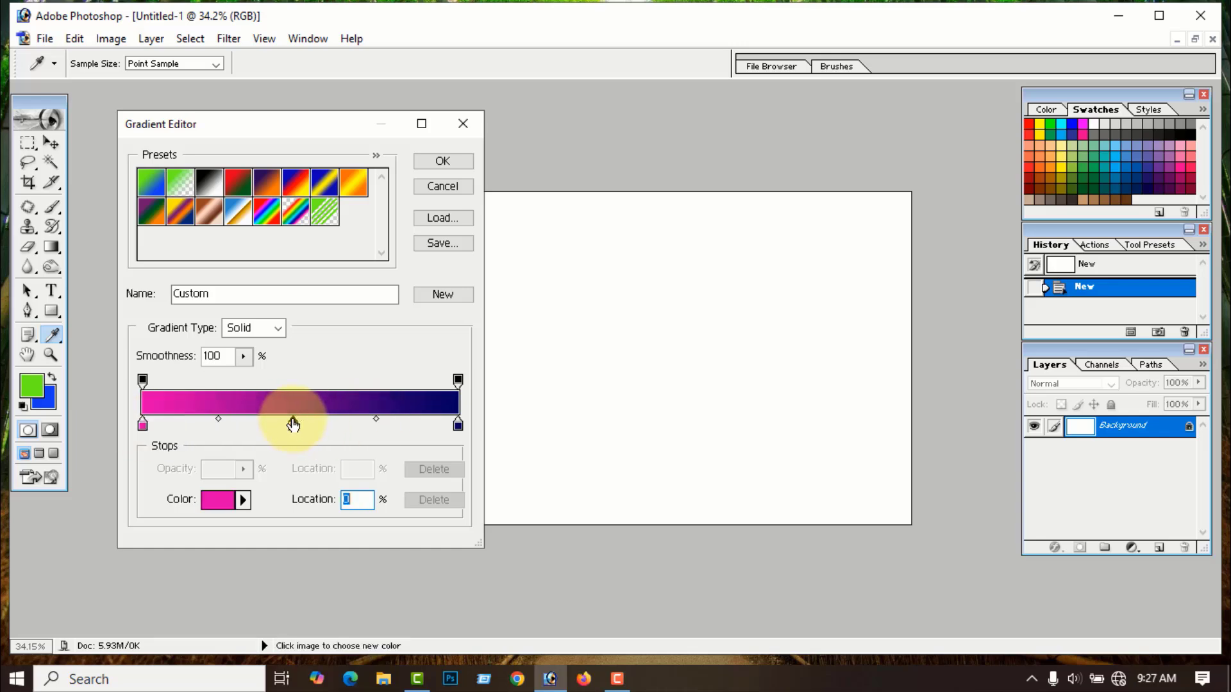
pyautogui.click(293, 424)
pyautogui.click(218, 499)
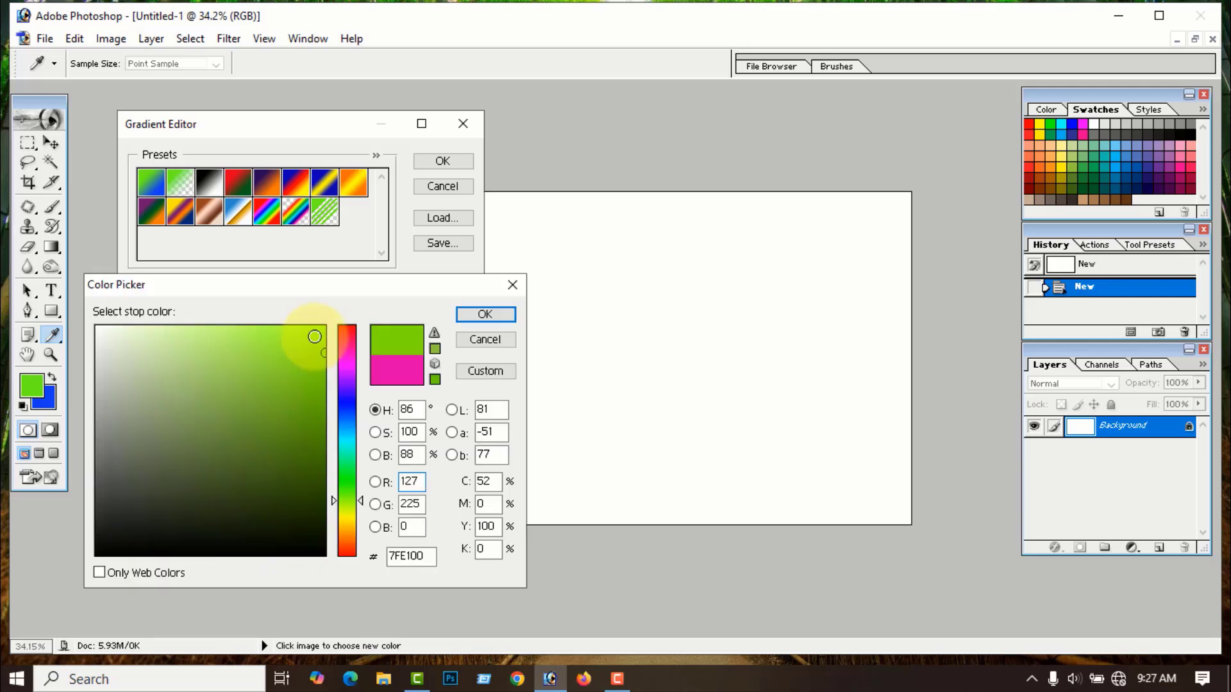
pyautogui.click(306, 335)
pyautogui.click(481, 315)
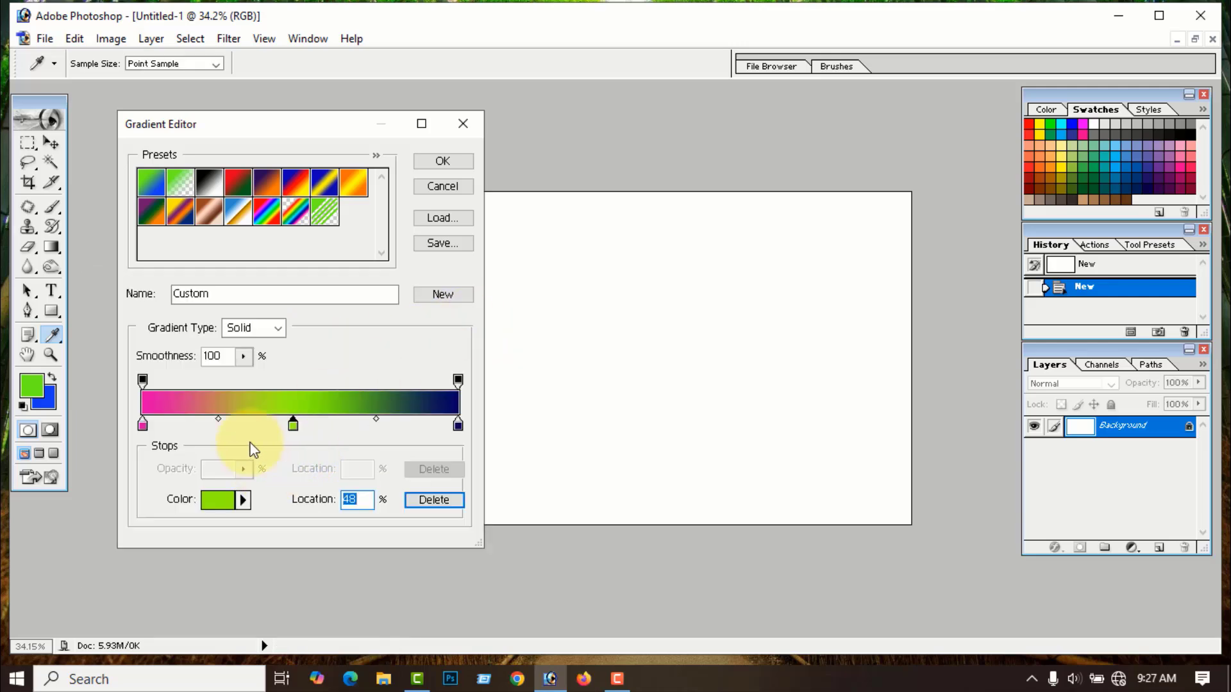
# - Shift the magenta-green midpoint left and the green-navy midpoint right
pyautogui.click(219, 420)
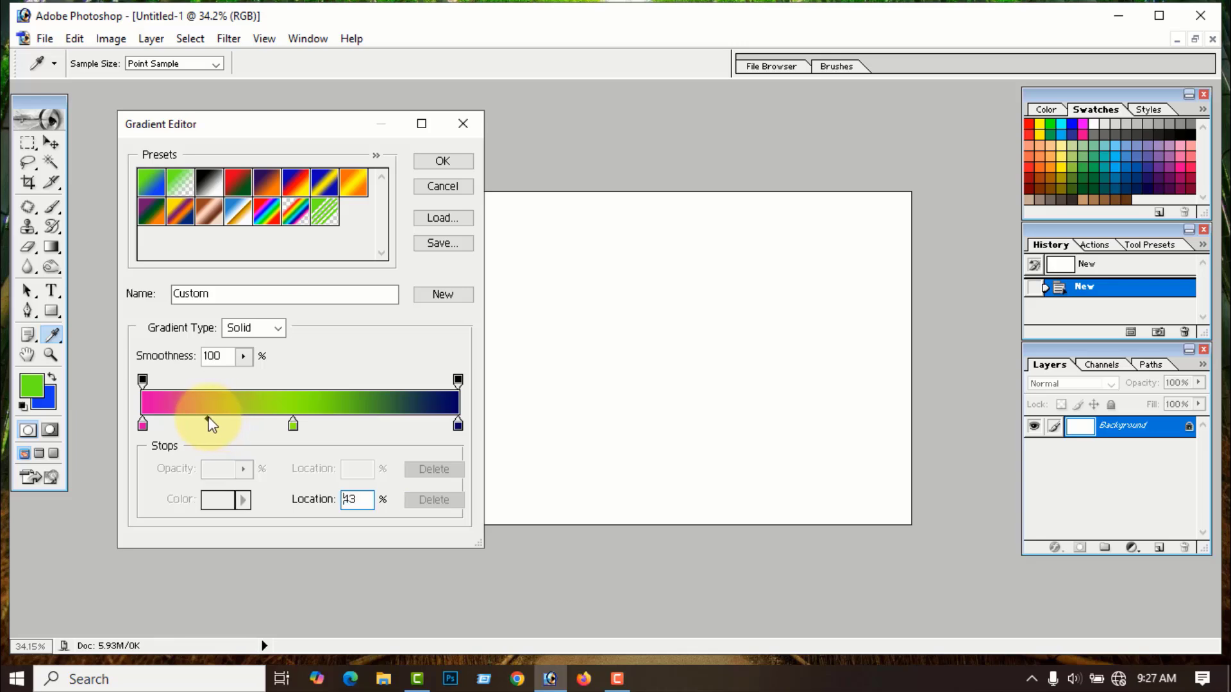
pyautogui.moveTo(197, 420); pyautogui.dragTo(231, 420)
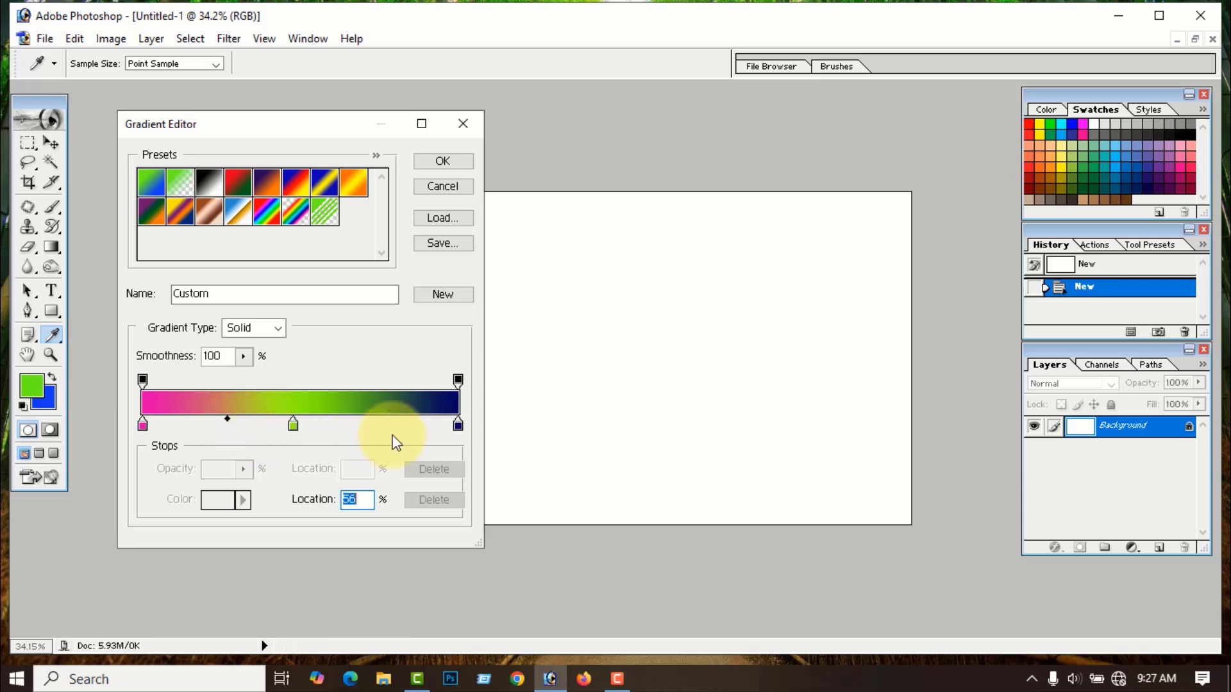
pyautogui.click(458, 425)
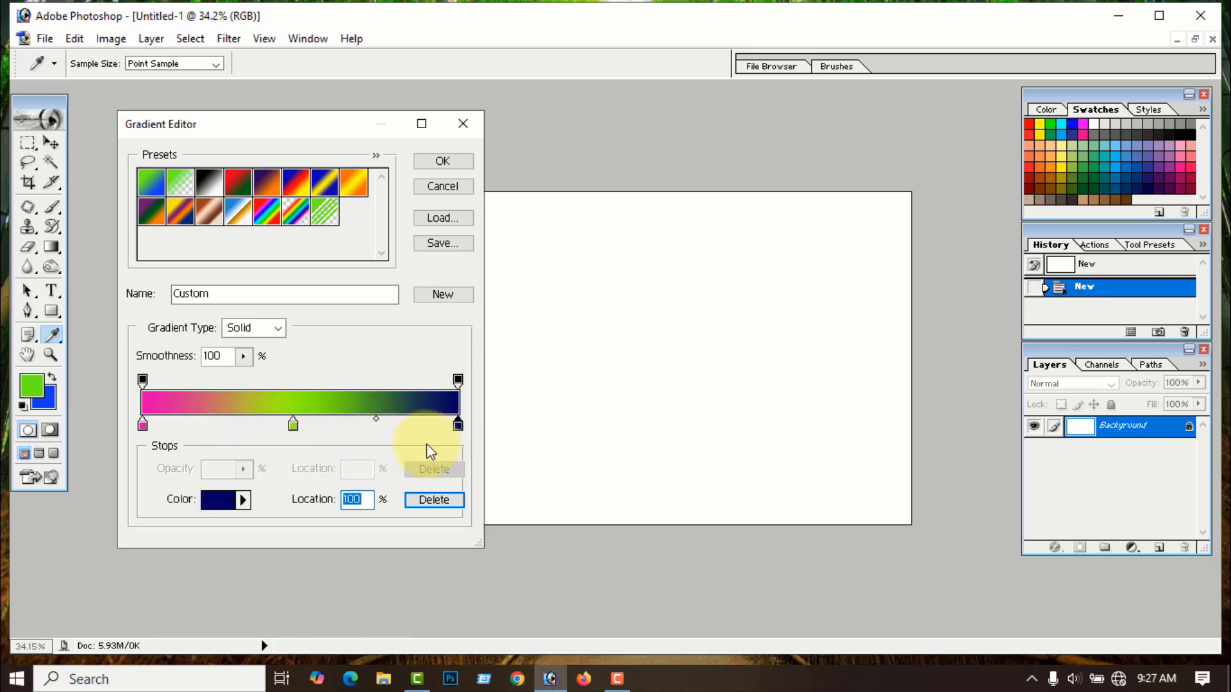
pyautogui.moveTo(377, 420)
pyautogui.mouseDown()
pyautogui.moveTo(424, 421)
pyautogui.moveTo(325, 422)
pyautogui.moveTo(421, 422)
pyautogui.moveTo(352, 422)
pyautogui.moveTo(375, 422)
pyautogui.mouseUp()
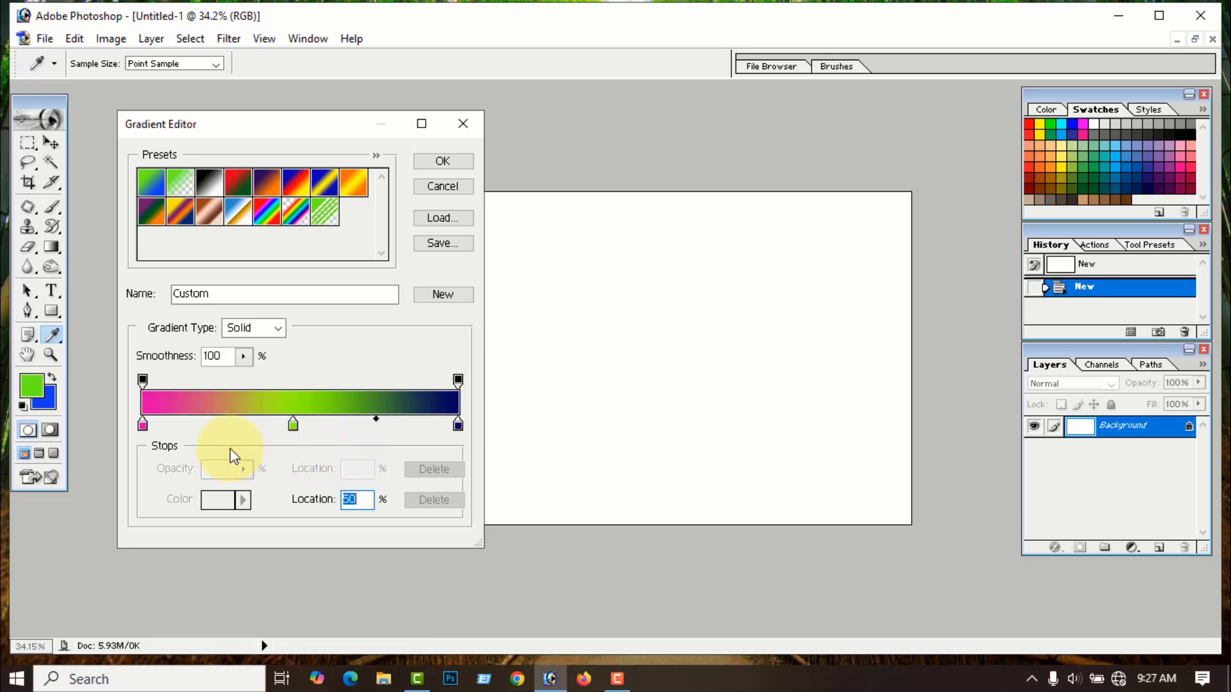
pyautogui.click(145, 382)
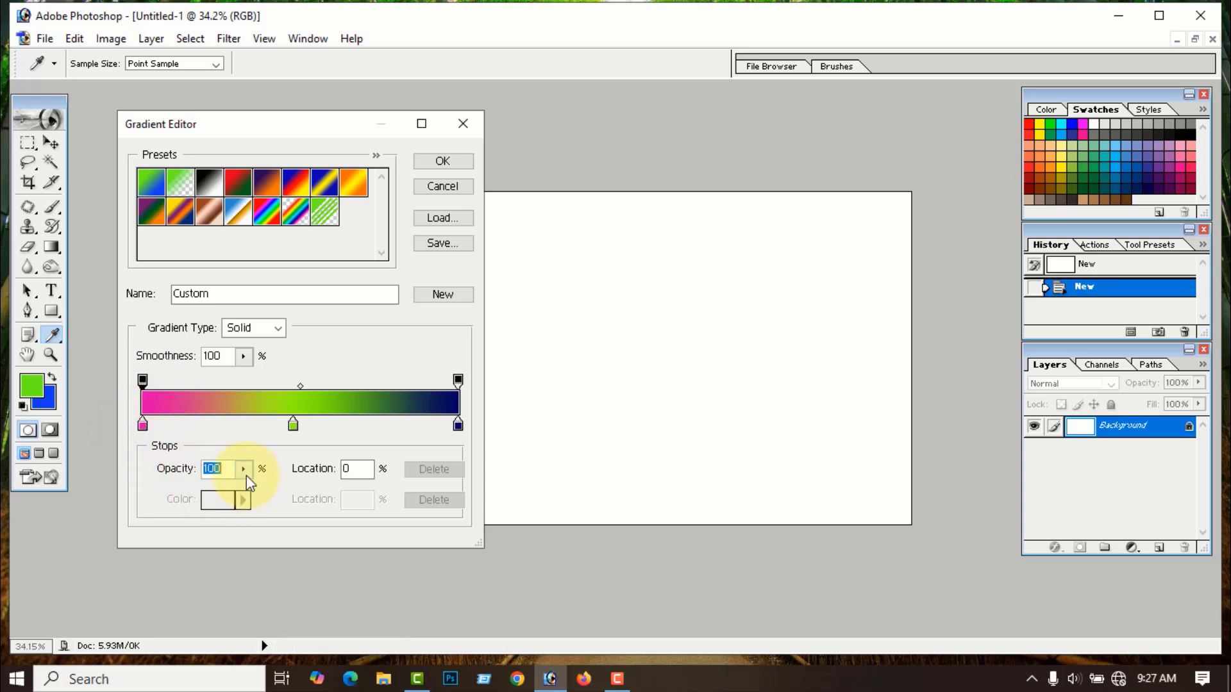
pyautogui.moveTo(244, 494)
pyautogui.mouseDown()
pyautogui.moveTo(169, 494)
pyautogui.moveTo(247, 497)
pyautogui.mouseUp()
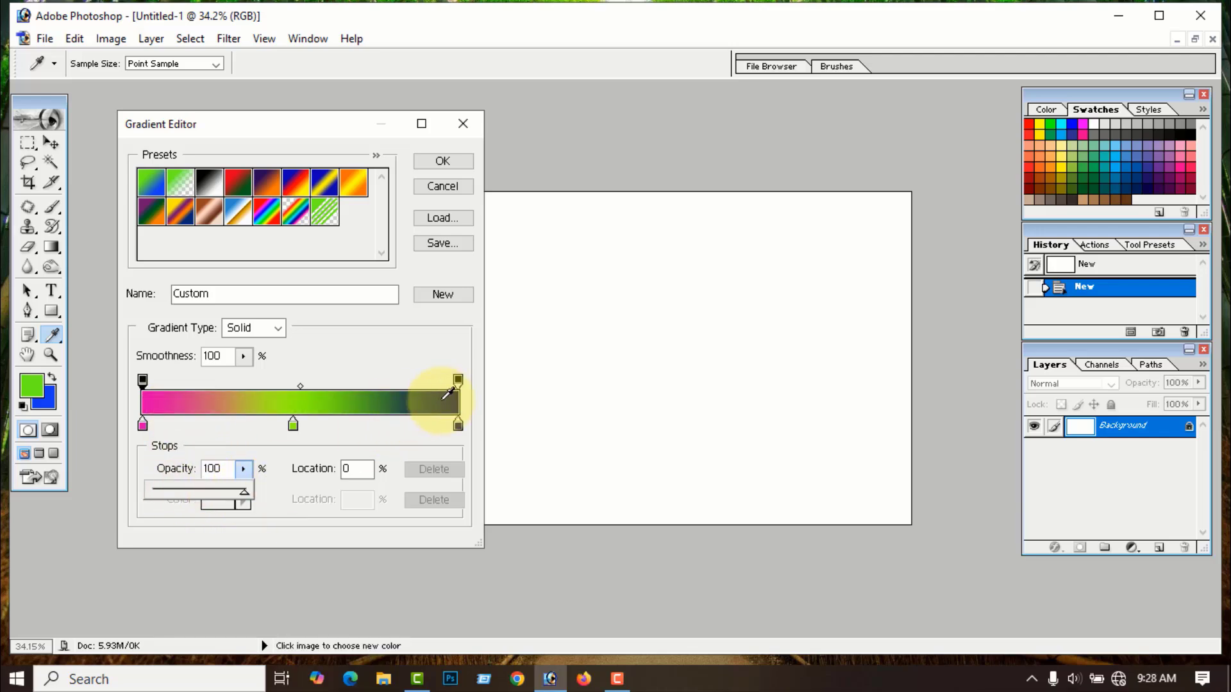
pyautogui.click(458, 381)
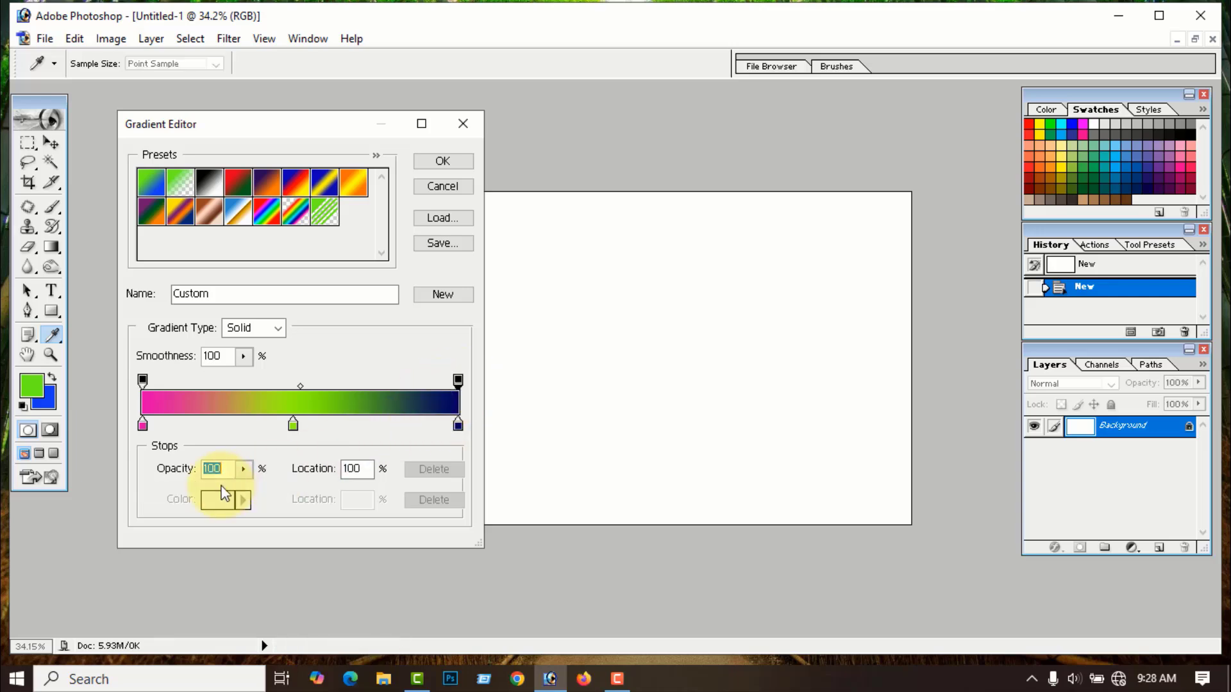
pyautogui.click(245, 470)
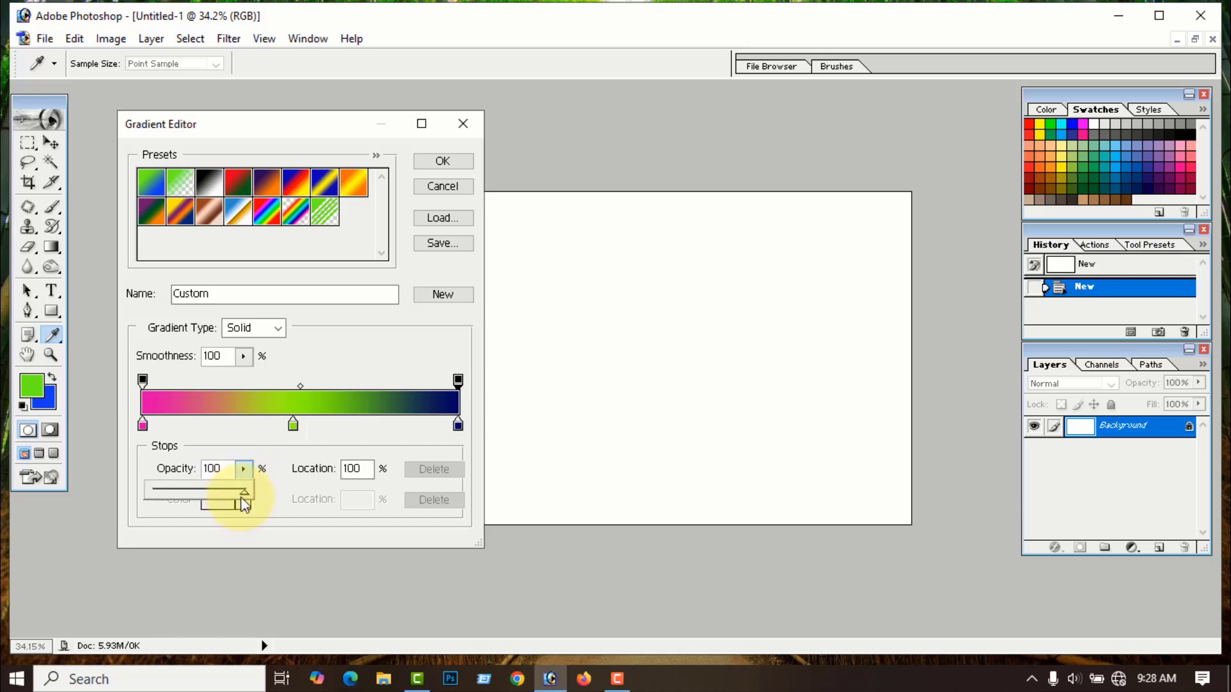
pyautogui.moveTo(245, 497)
pyautogui.mouseDown()
pyautogui.moveTo(216, 492)
pyautogui.moveTo(260, 498)
pyautogui.mouseUp()
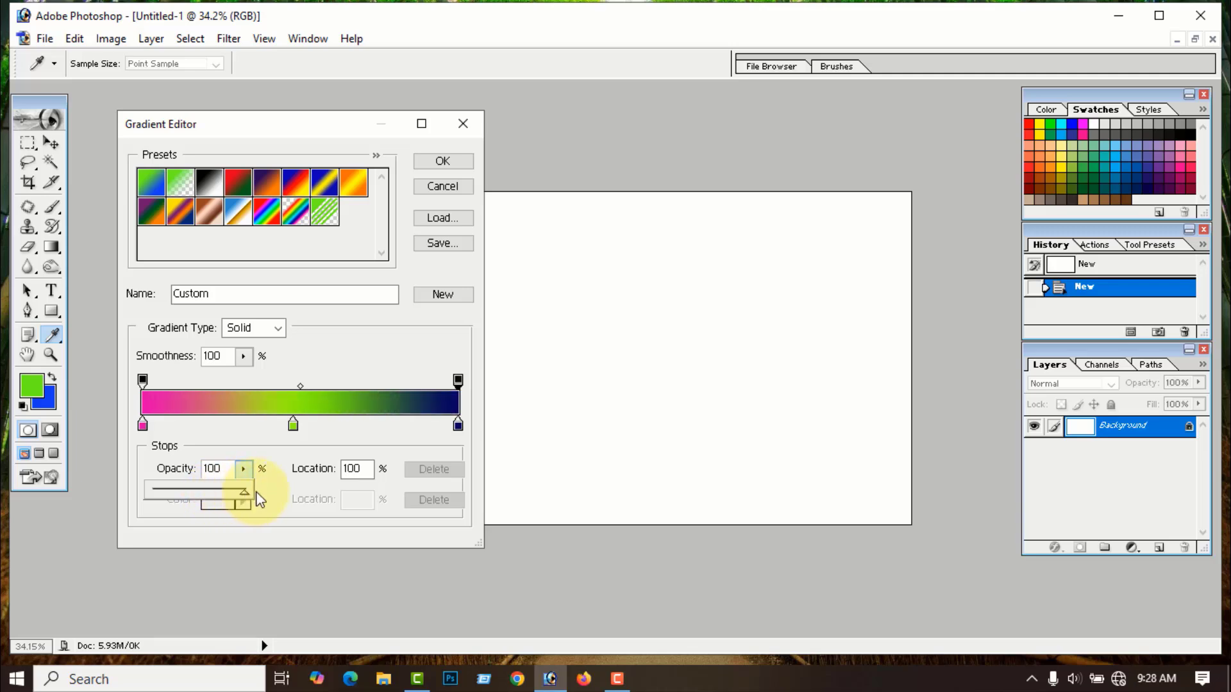
pyautogui.click(275, 398)
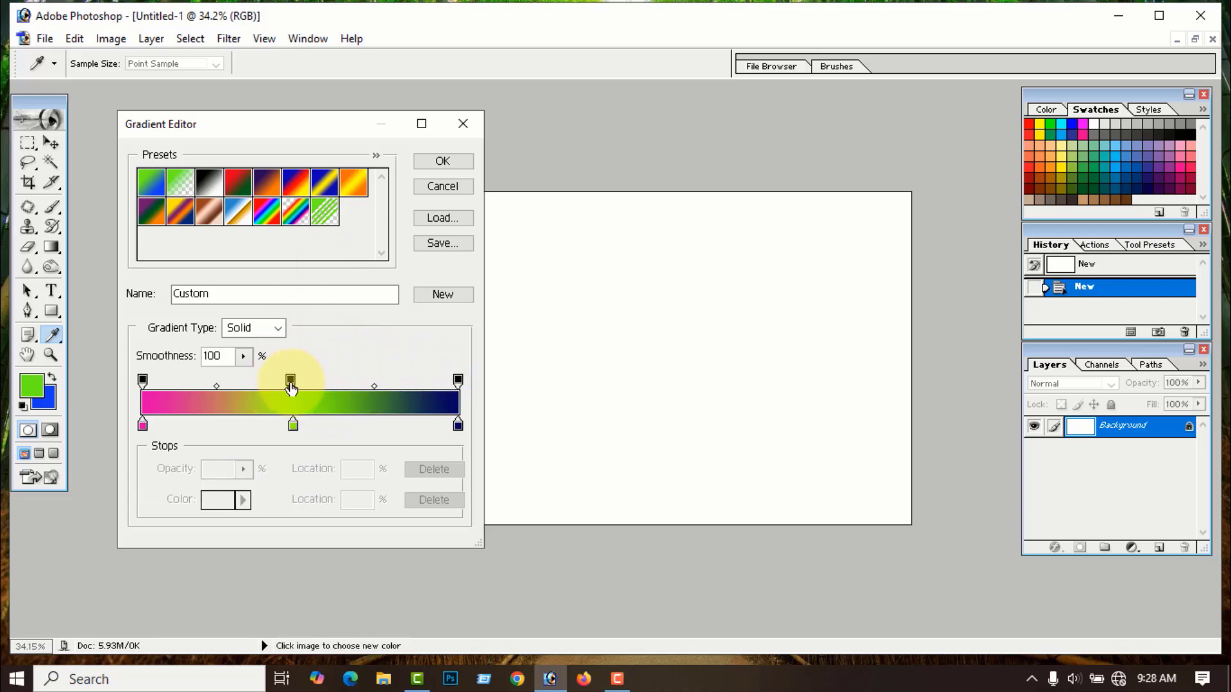
pyautogui.click(291, 383)
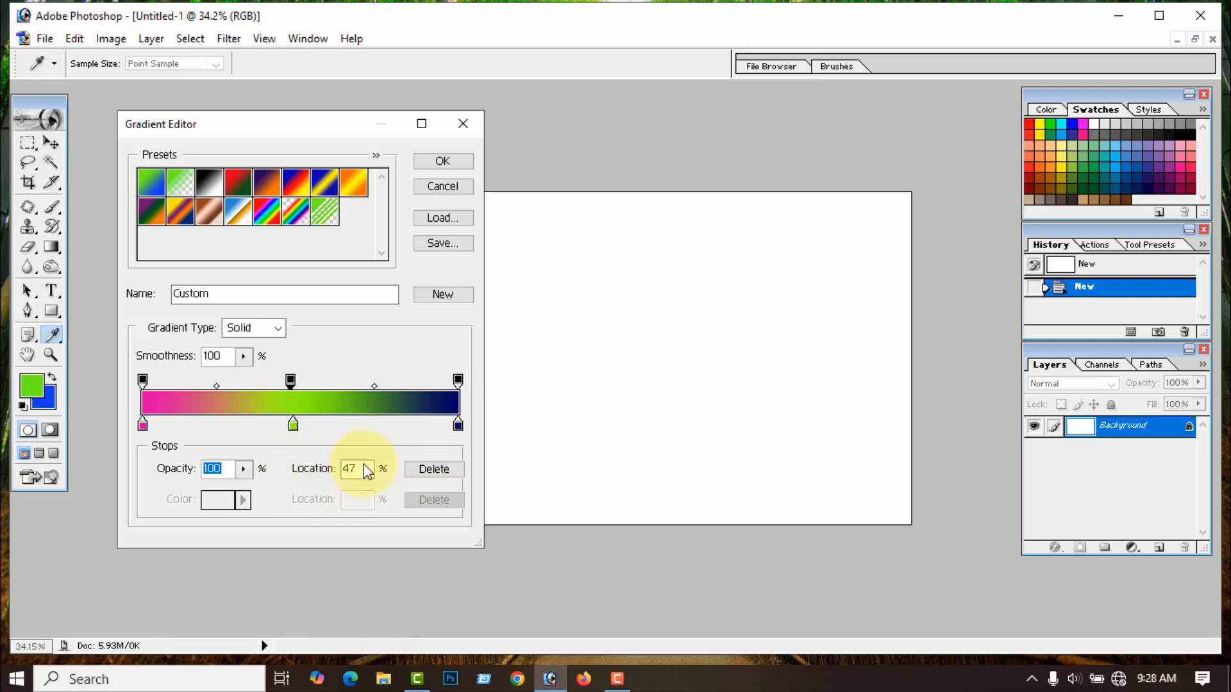
pyautogui.click(433, 469)
pyautogui.click(290, 383)
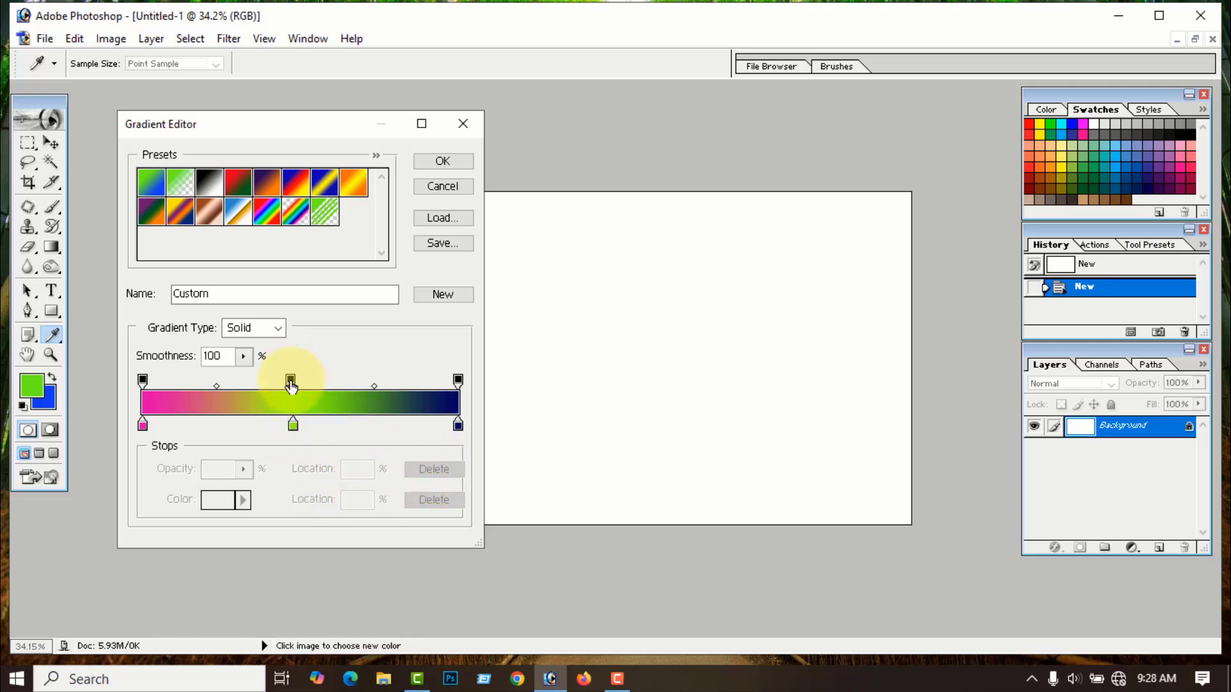
pyautogui.moveTo(292, 383); pyautogui.dragTo(325, 286)
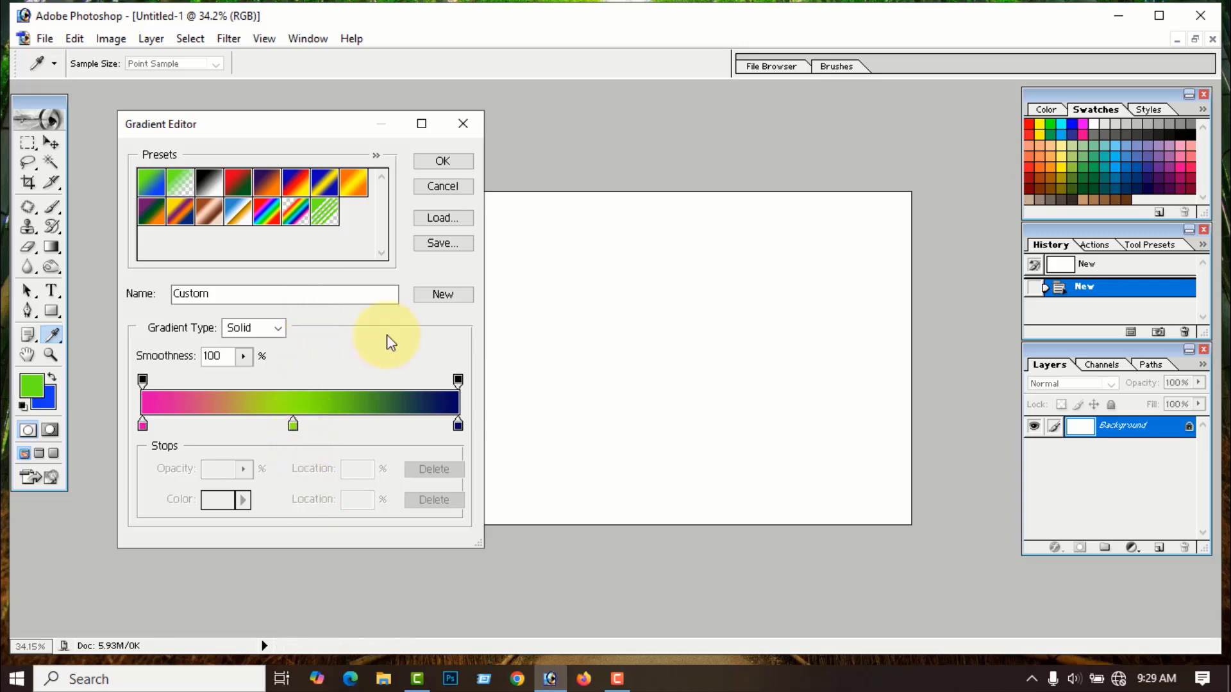
# - Change the left stop to red and the right stop to bright blue
pyautogui.click(143, 425)
pyautogui.click(218, 500)
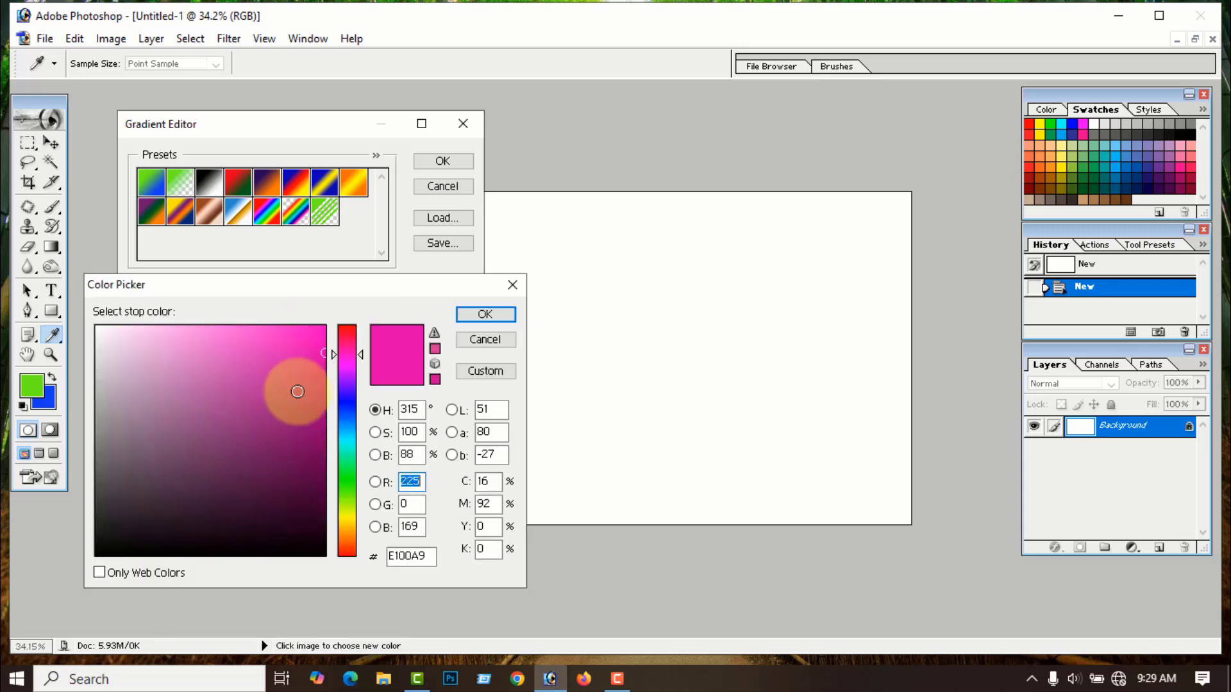
pyautogui.moveTo(351, 342); pyautogui.dragTo(347, 329)
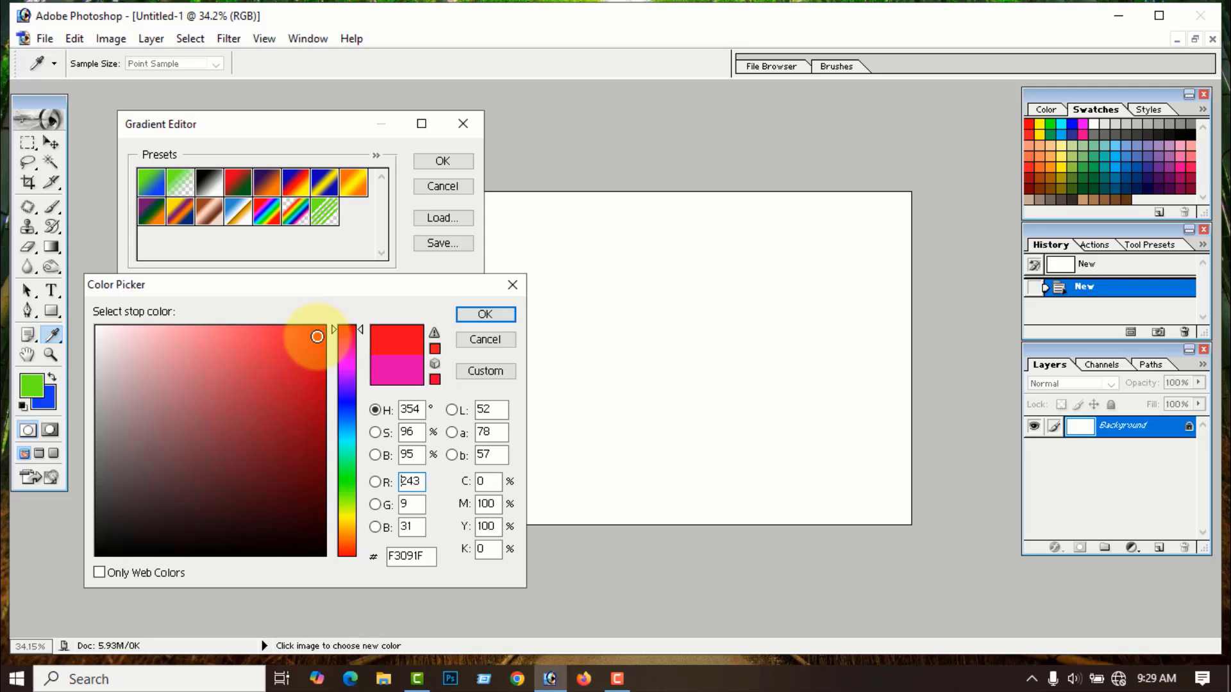
pyautogui.click(485, 314)
pyautogui.click(458, 425)
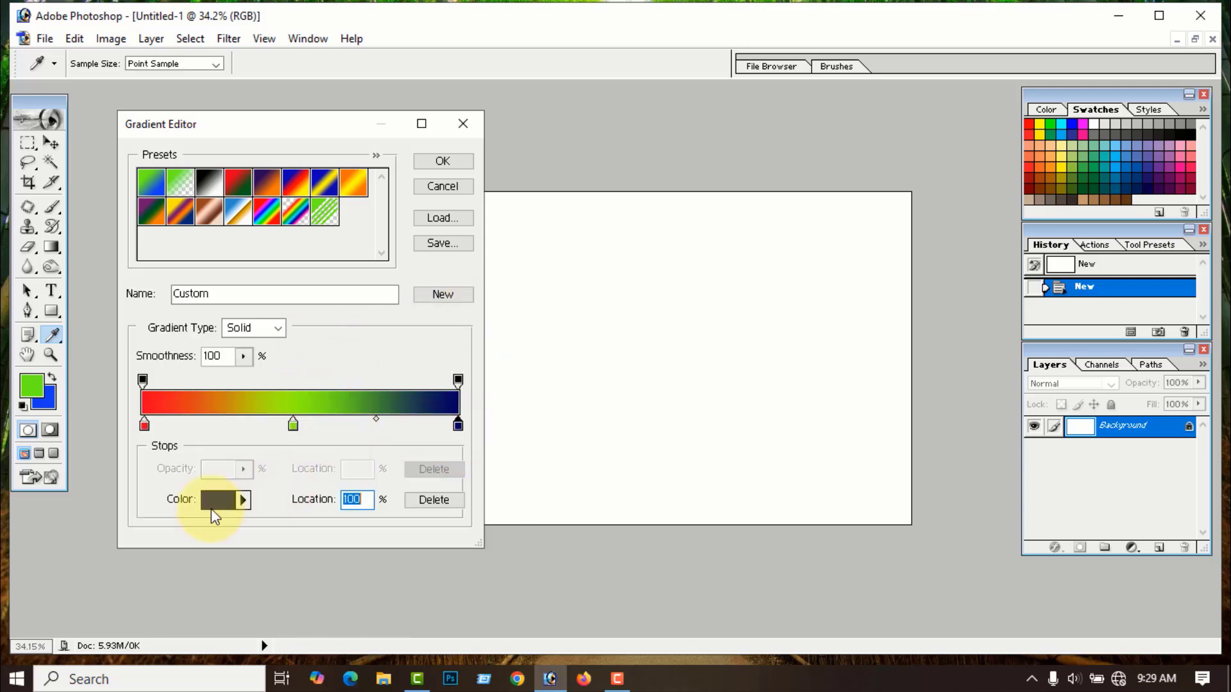
pyautogui.click(218, 499)
pyautogui.click(321, 335)
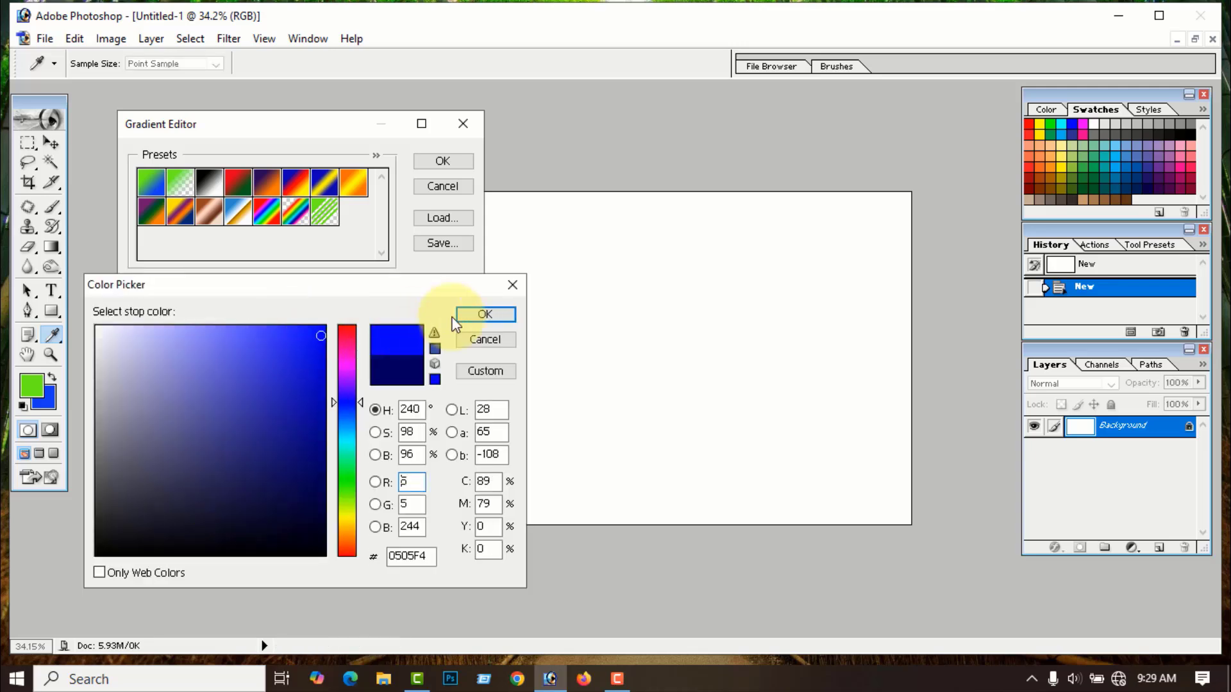
pyautogui.click(484, 314)
# - Make the middle stop at 48% yellow EAF806 and accept the gradient
pyautogui.click(293, 425)
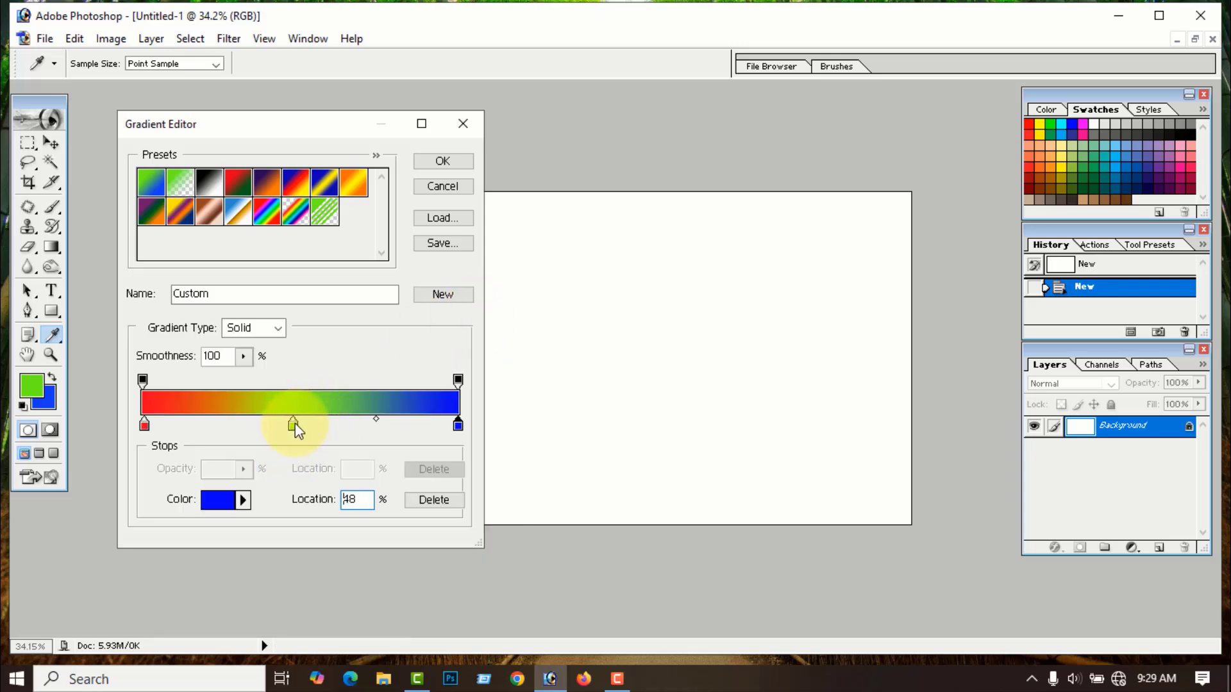
pyautogui.click(210, 500)
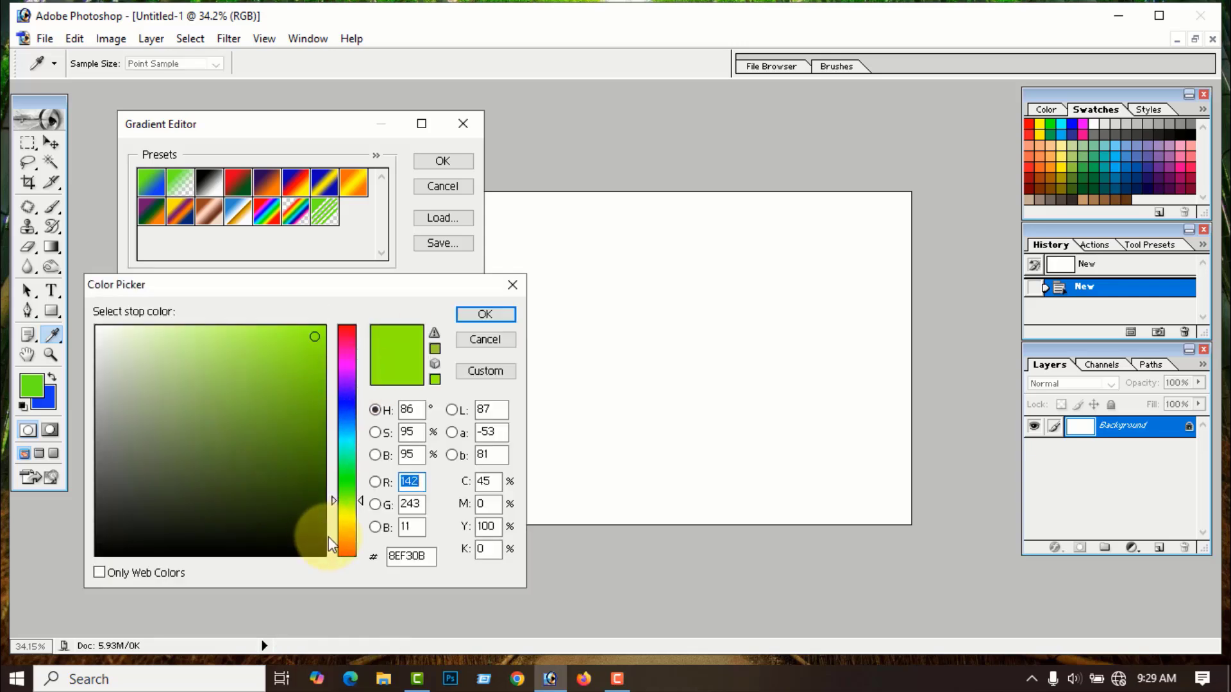
pyautogui.click(346, 514)
pyautogui.click(320, 333)
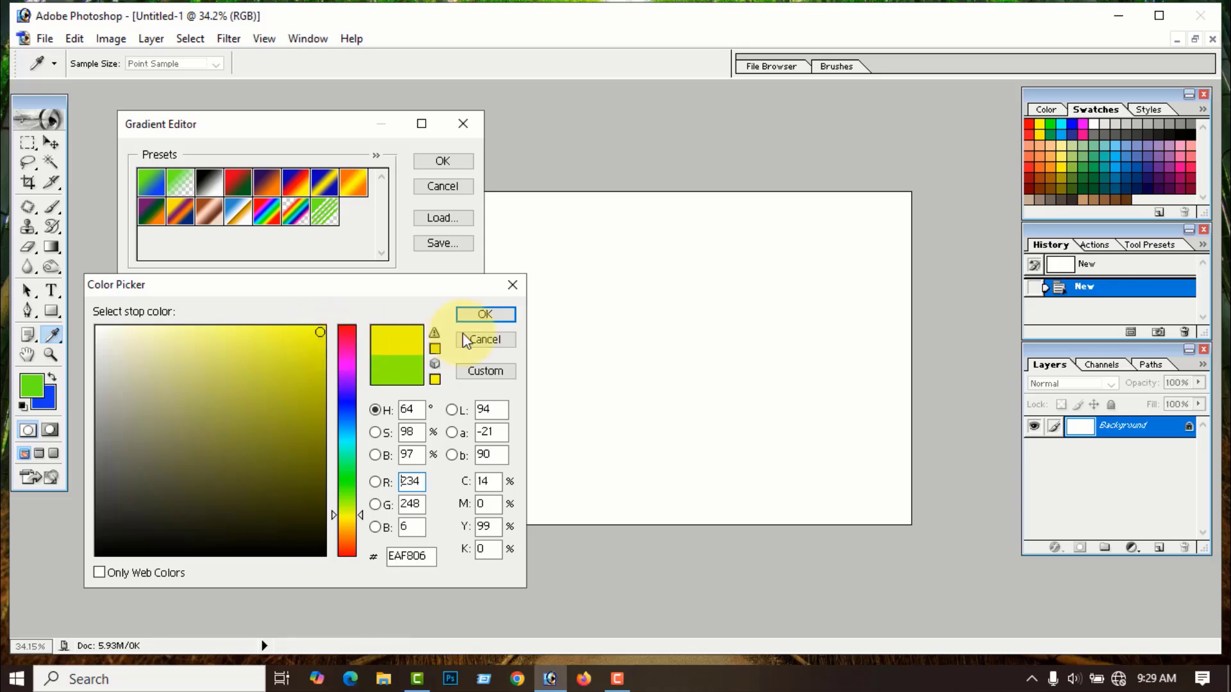
pyautogui.click(486, 315)
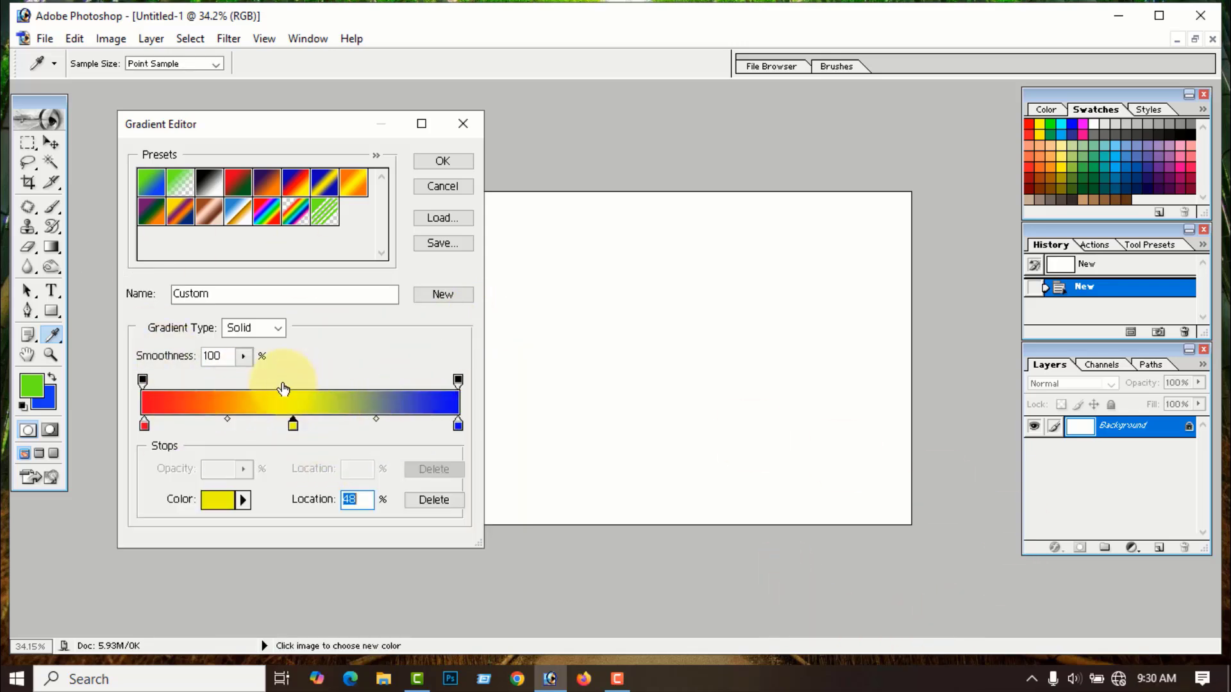
pyautogui.click(459, 161)
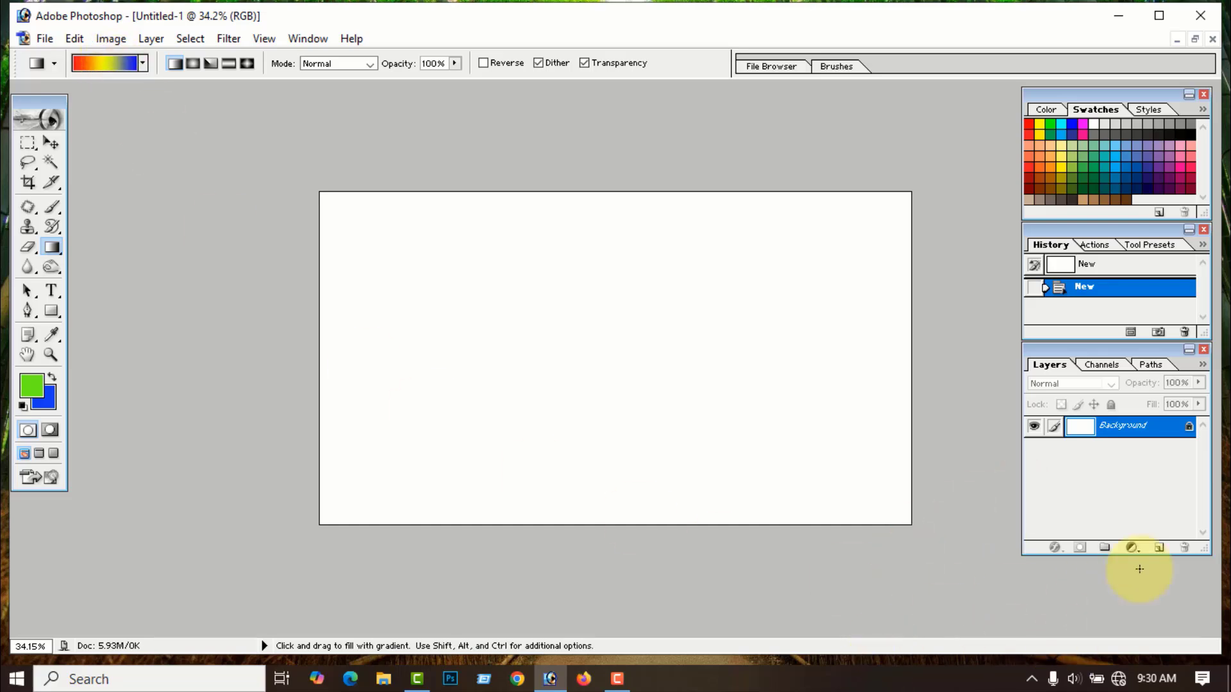
# - On a new layer, draw the red-yellow-blue gradient at smoothness 100, name it 100, and add another layer
pyautogui.click(1162, 550)
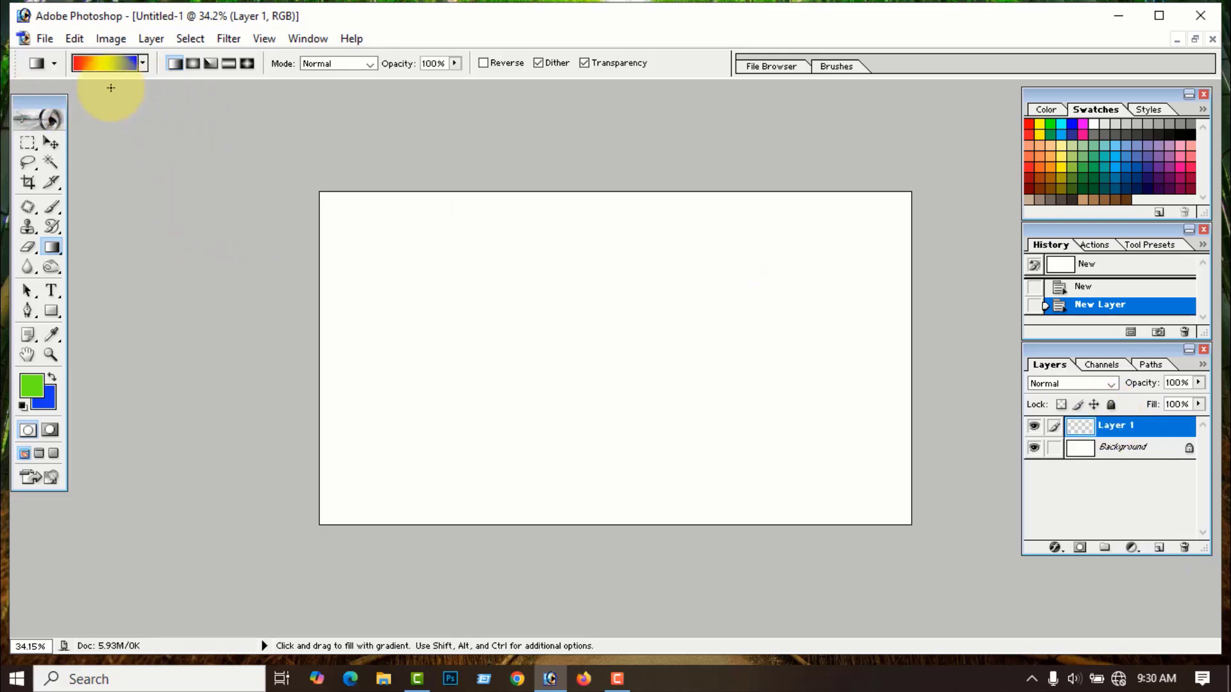
pyautogui.click(119, 63)
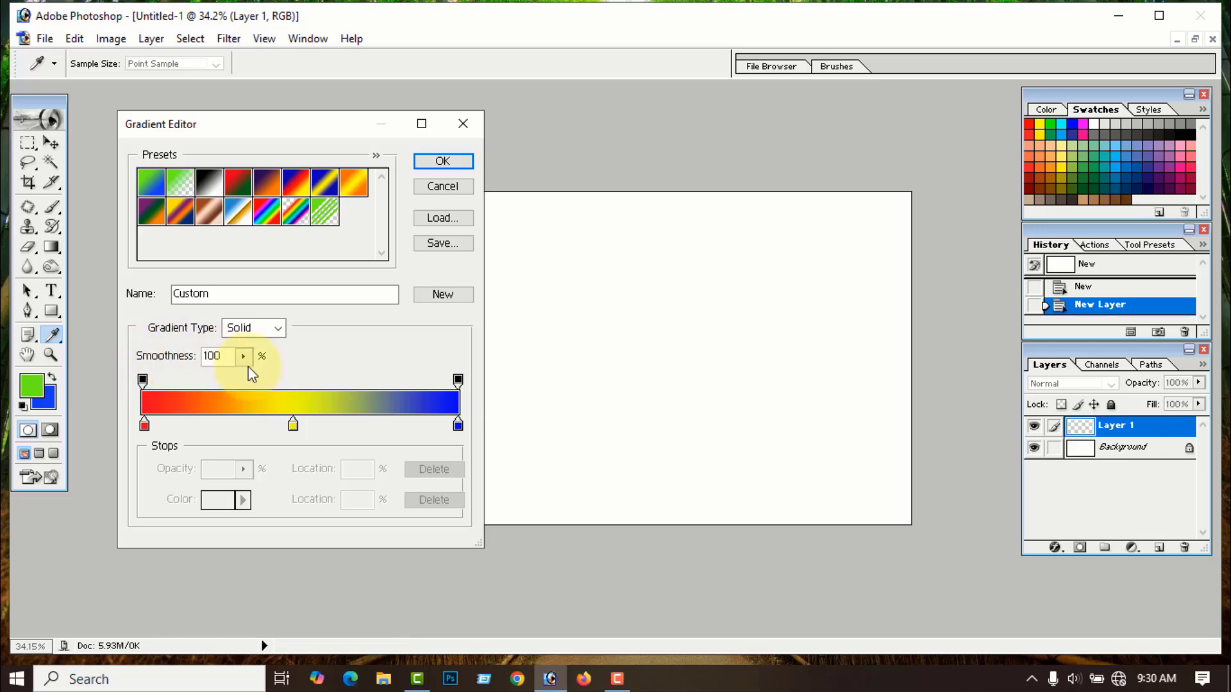
pyautogui.click(444, 161)
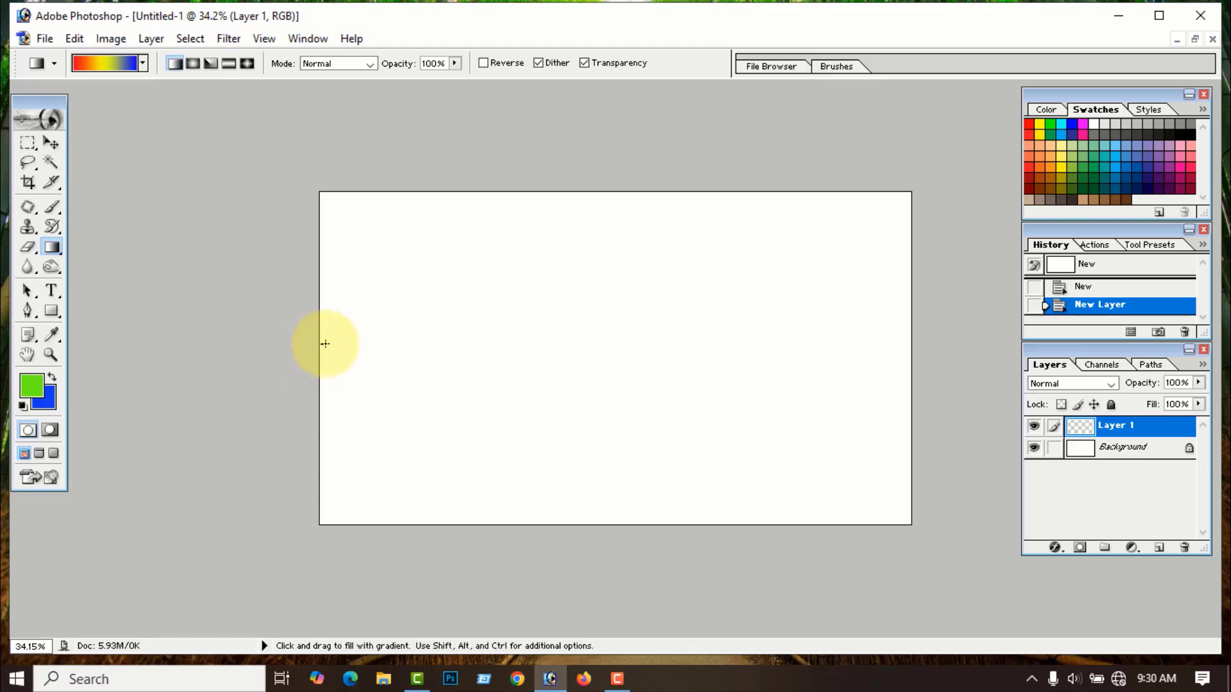
pyautogui.moveTo(325, 343); pyautogui.dragTo(907, 347)
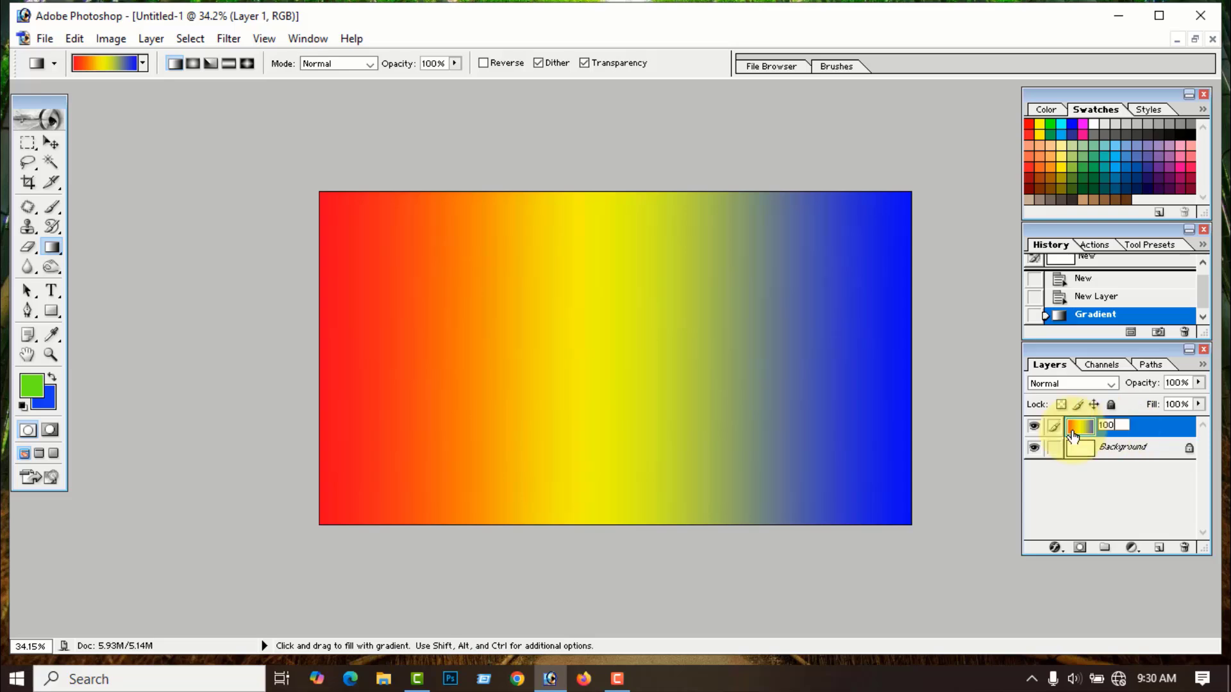
pyautogui.press('Return')
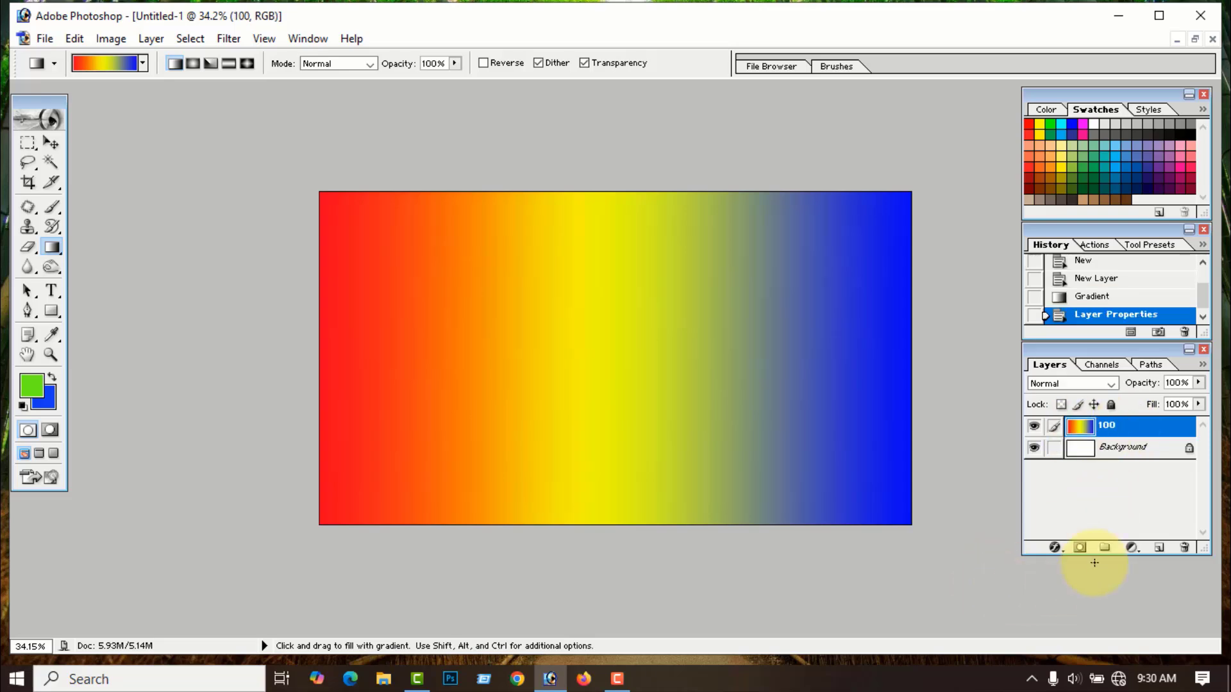
pyautogui.click(1159, 549)
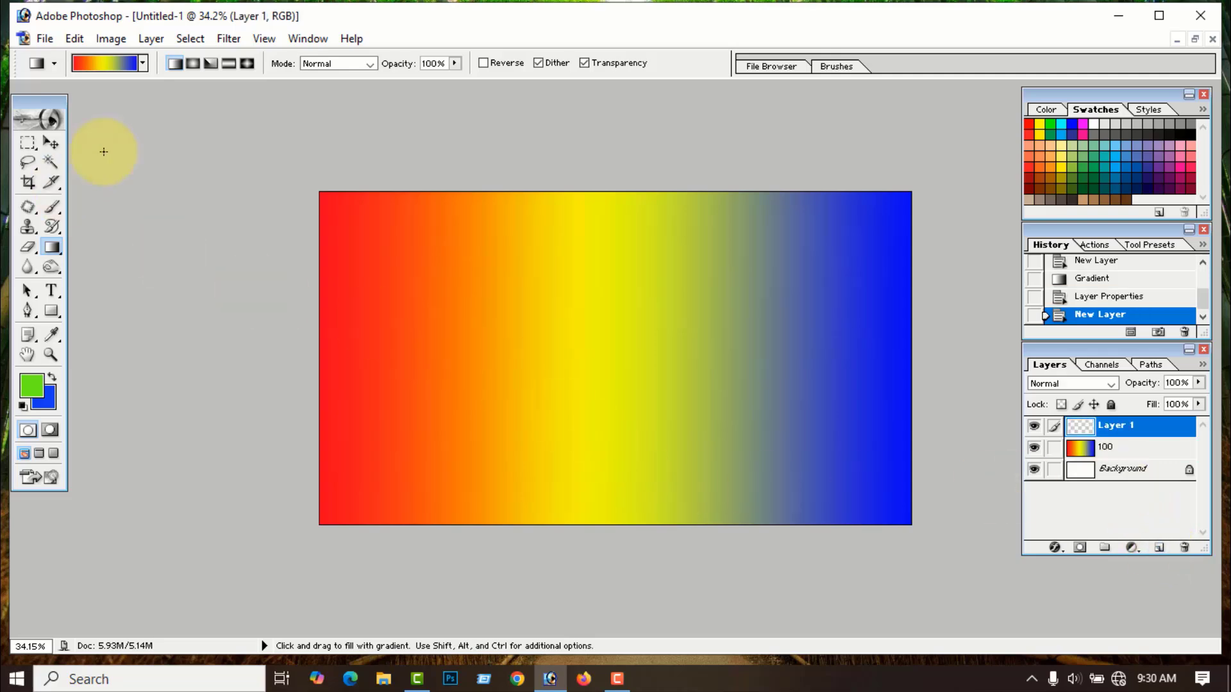
# - Set gradient smoothness to 0, hide layer 100, and fill the new layer left to right
pyautogui.click(111, 64)
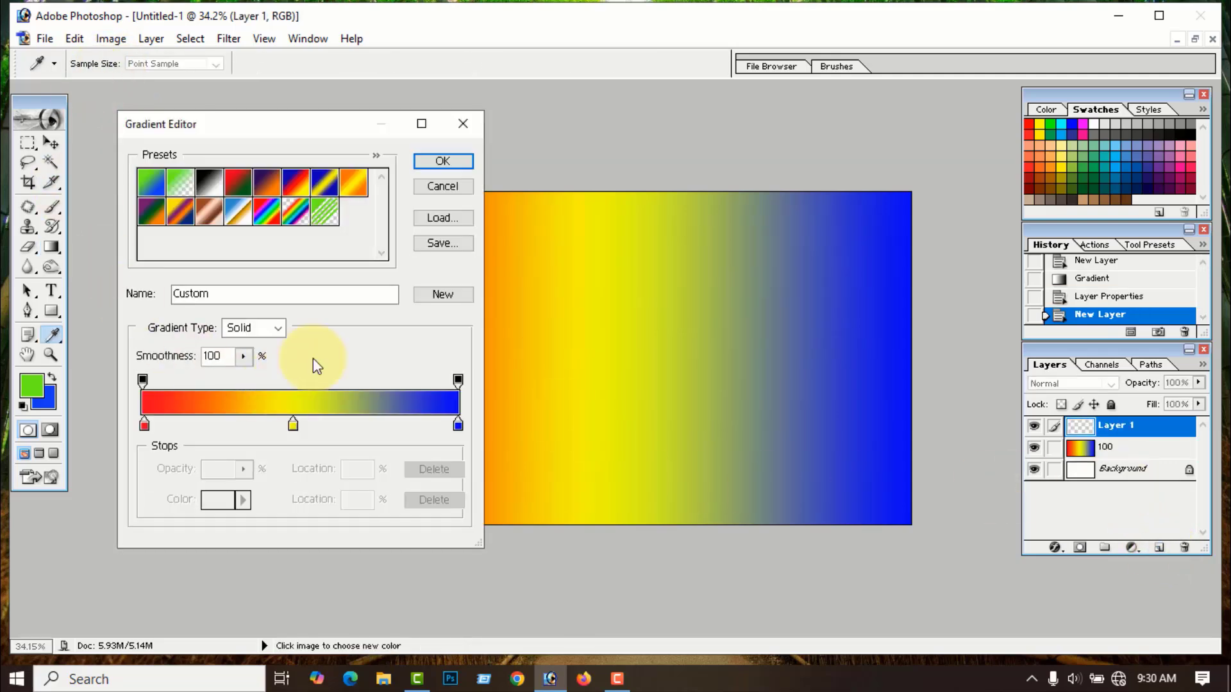
pyautogui.click(244, 357)
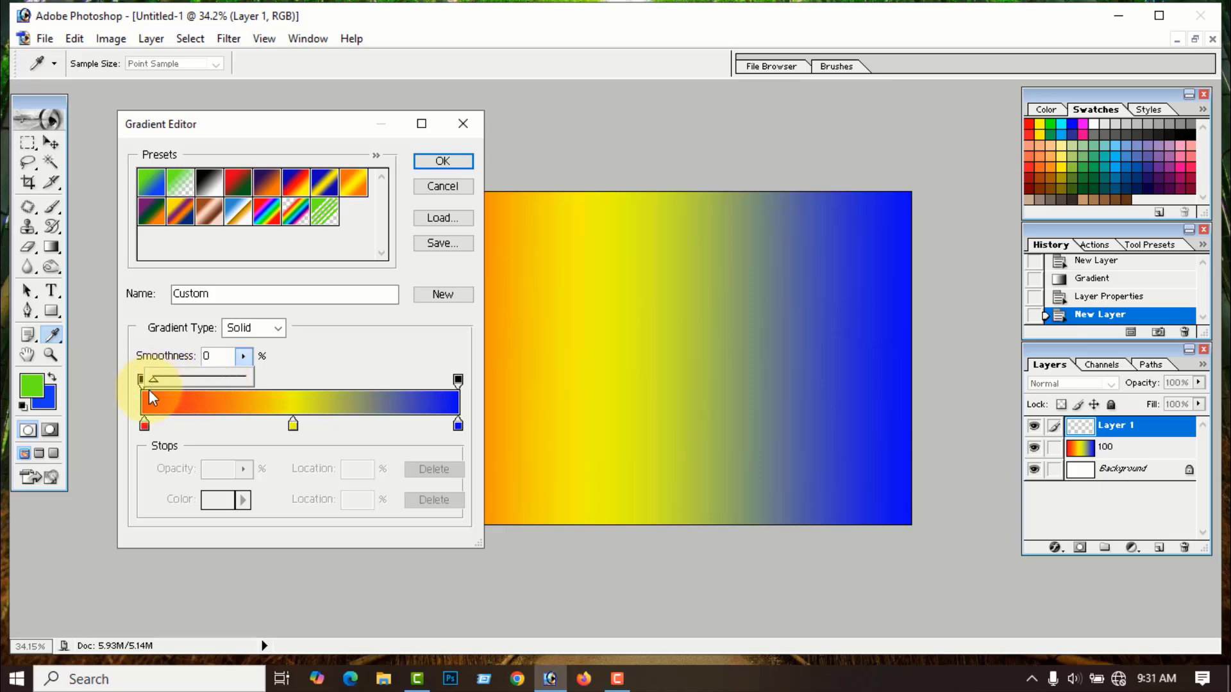
pyautogui.click(445, 161)
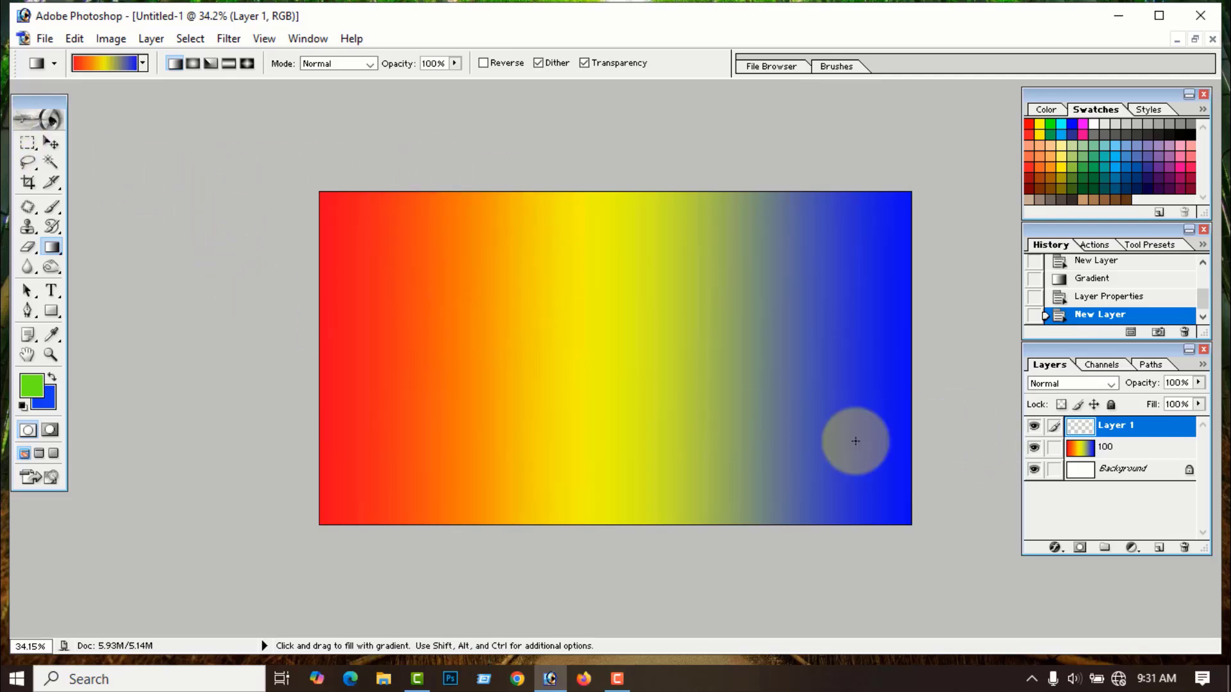
pyautogui.click(1033, 446)
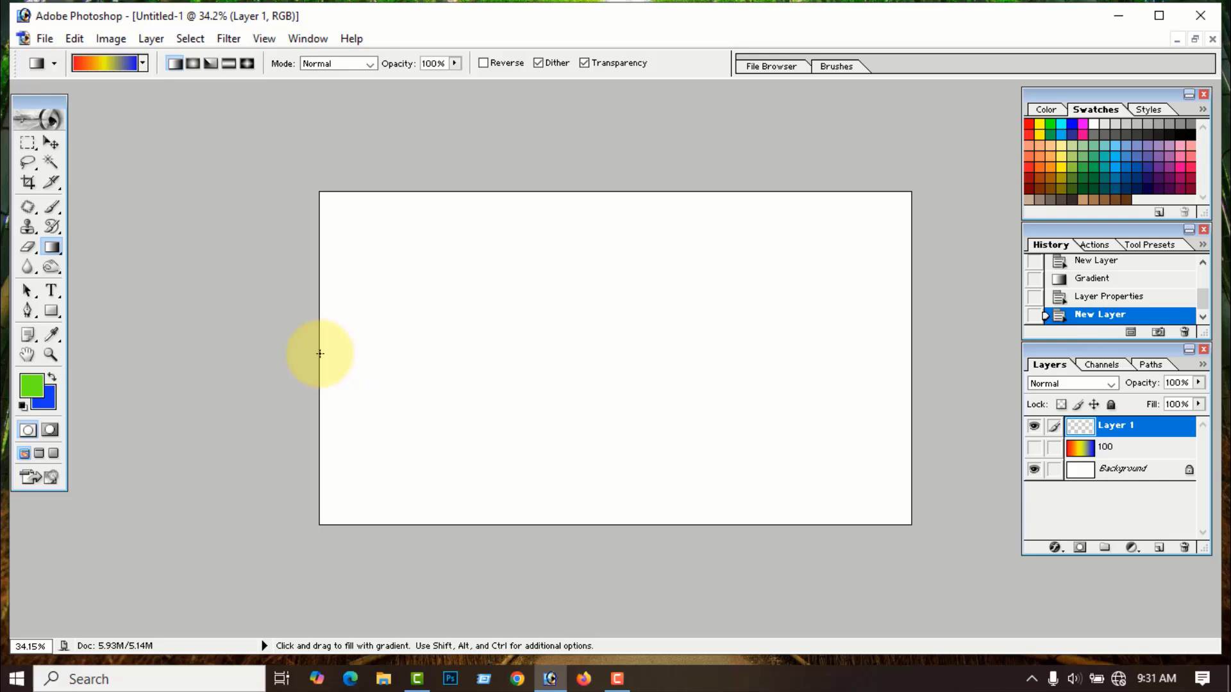
pyautogui.moveTo(320, 353); pyautogui.dragTo(944, 357)
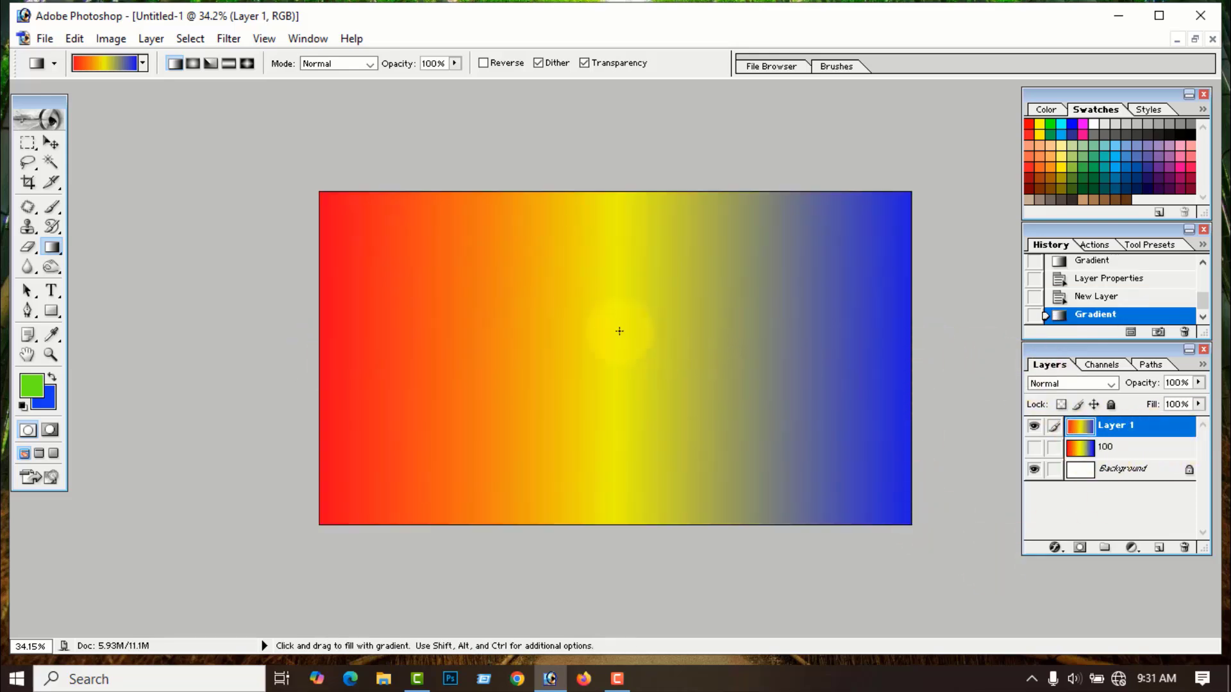
# - Rename Layer 1 to 0 and zoom in on the canvas
pyautogui.scroll(1, 822, 444)
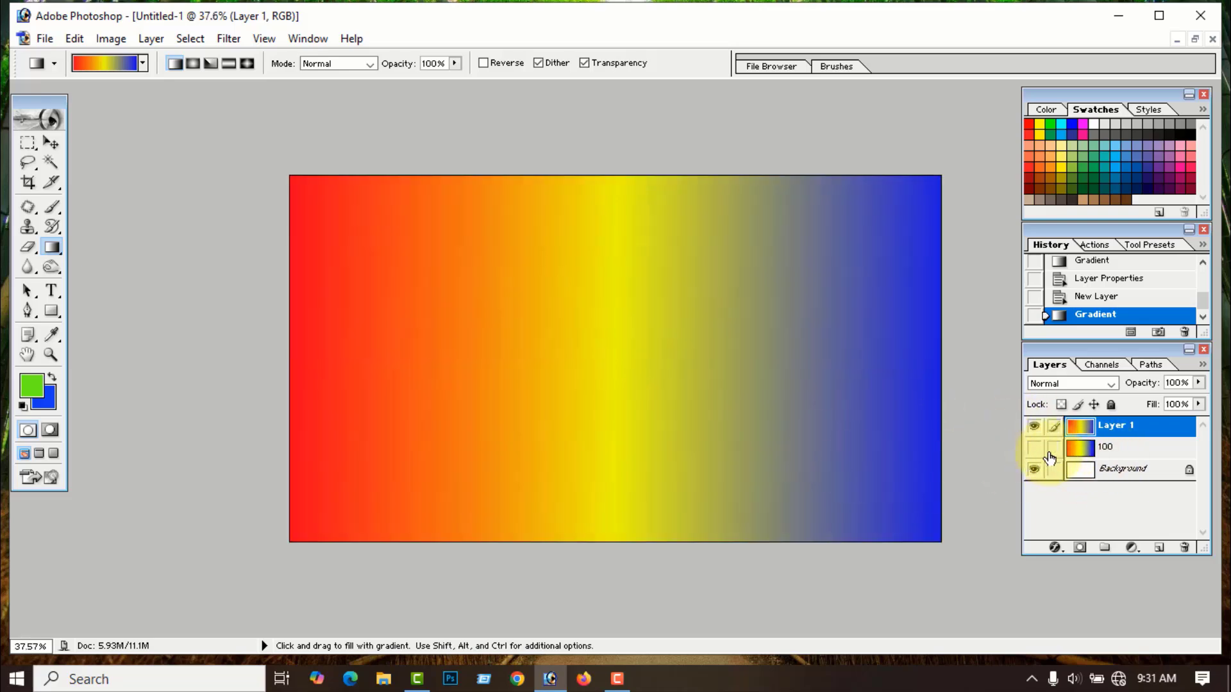
pyautogui.doubleClick(1119, 427)
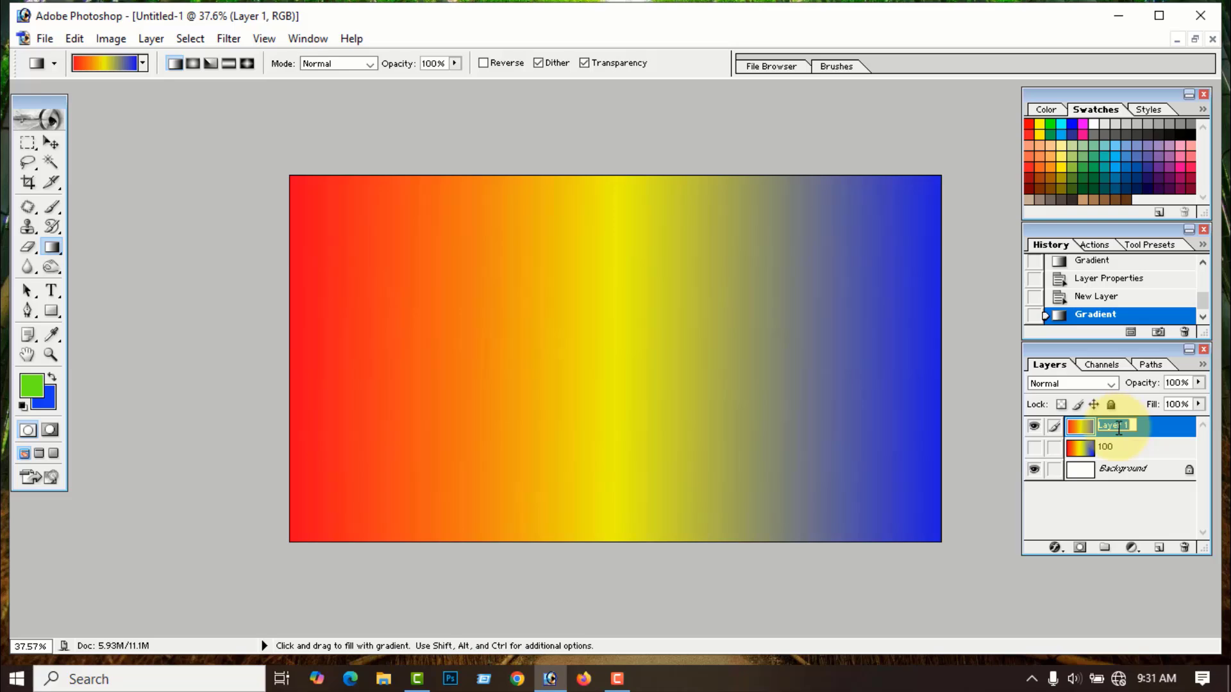
pyautogui.press('Return')
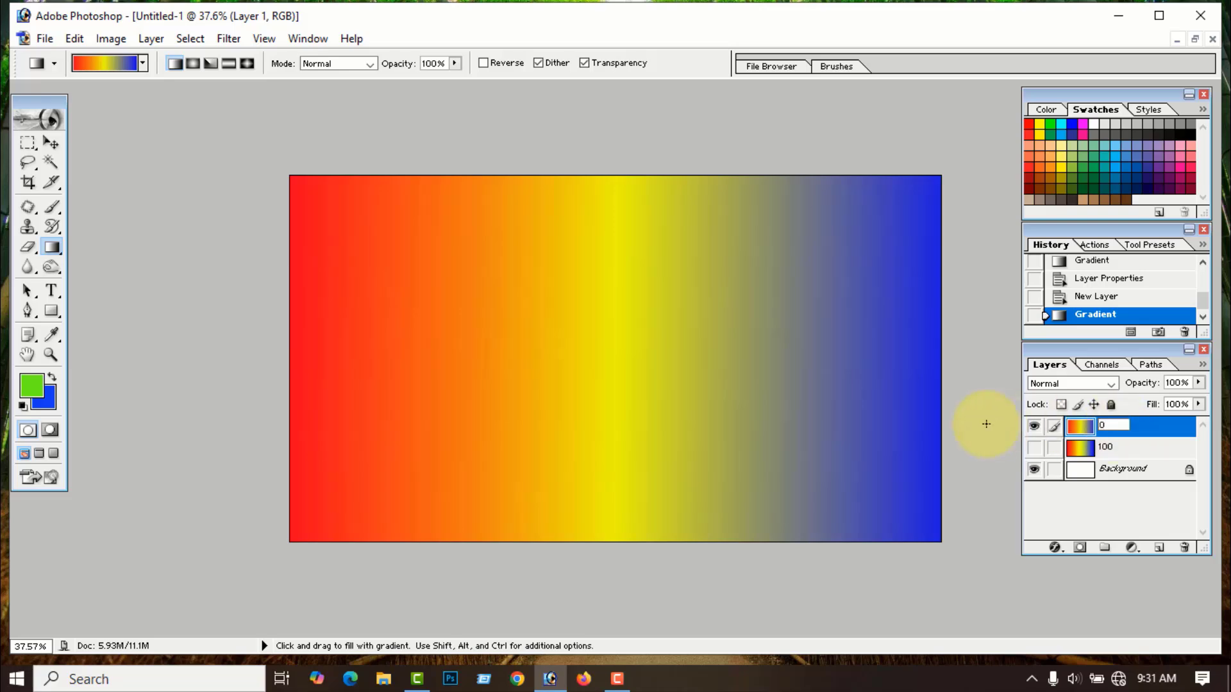
pyautogui.scroll(-1, 626, 434)
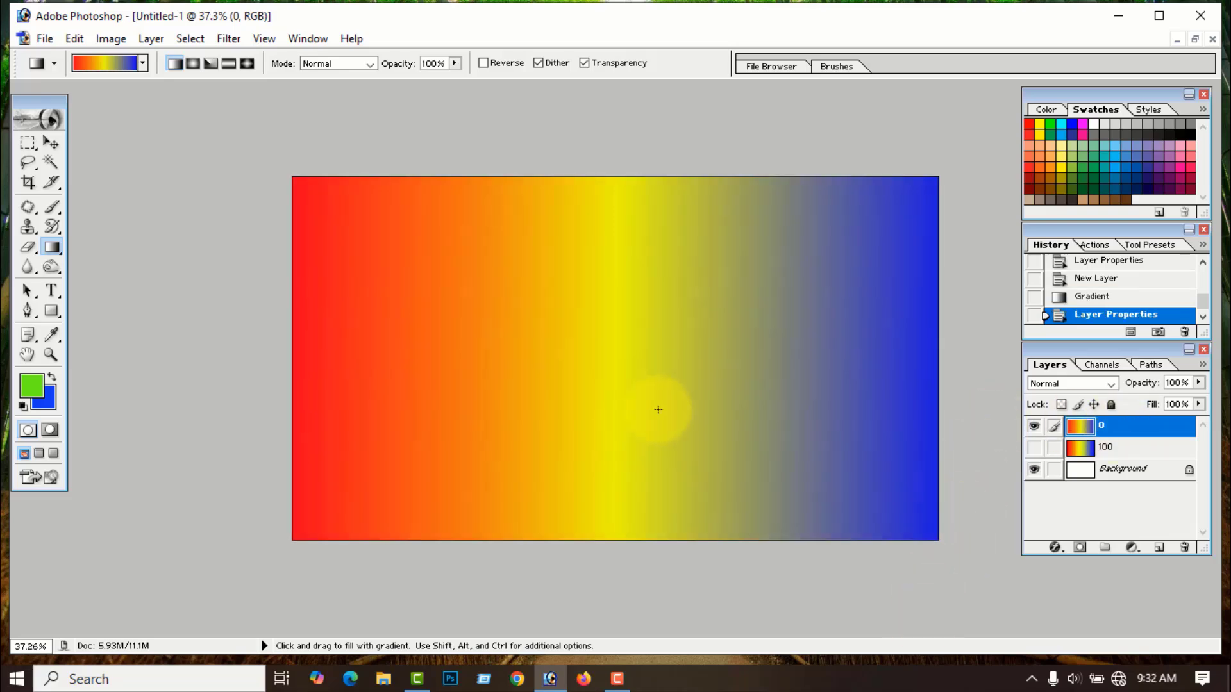
pyautogui.scroll(-2, 585, 379)
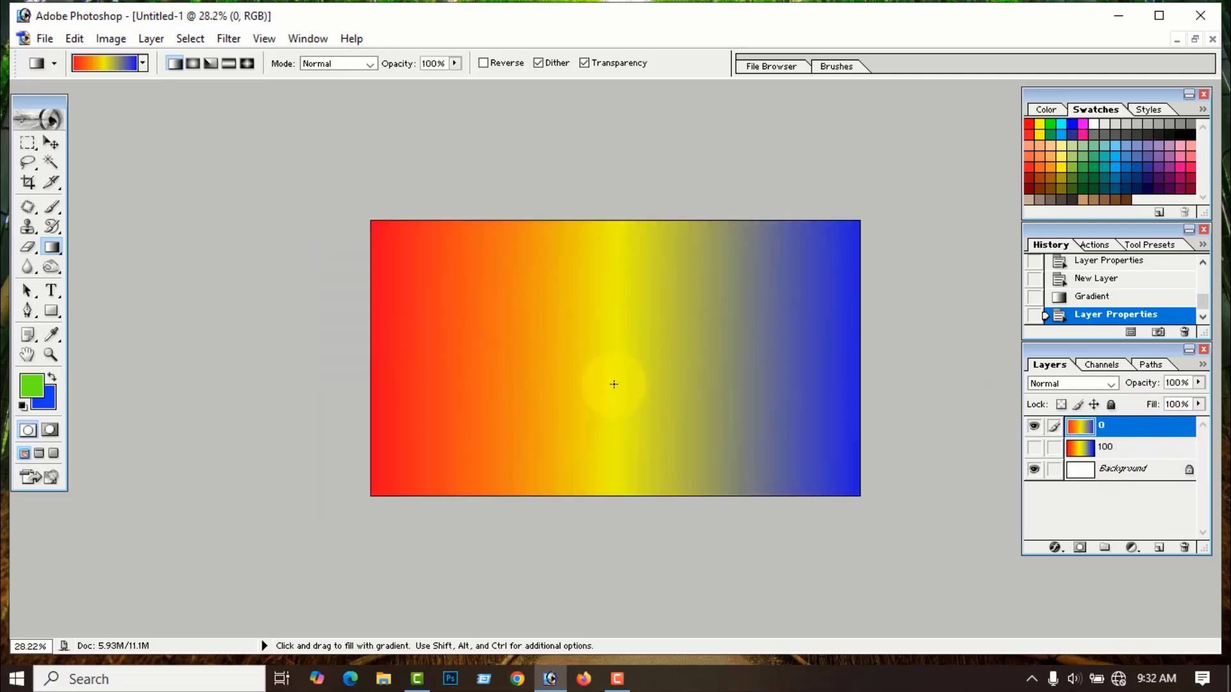
pyautogui.scroll(1, 613, 385)
pyautogui.scroll(1, 621, 234)
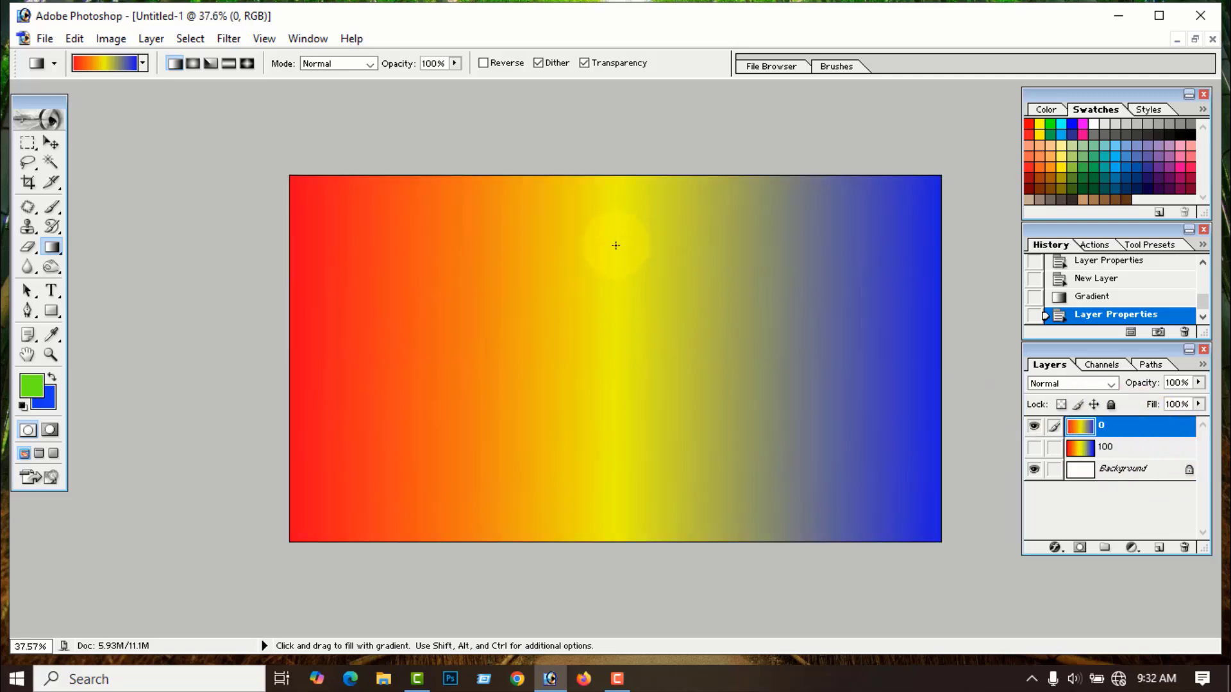
pyautogui.scroll(-2, 623, 450)
pyautogui.hotkey('ctrl', '+')
pyautogui.hotkey('ctrl', '+')
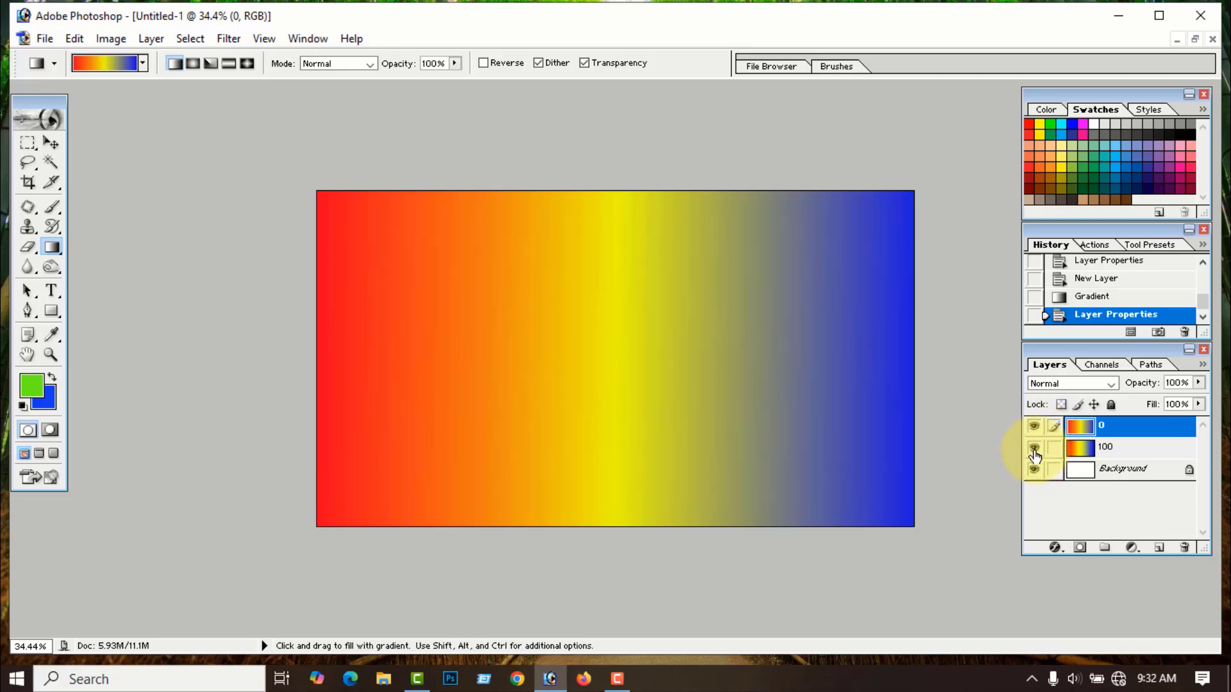
pyautogui.click(1034, 426)
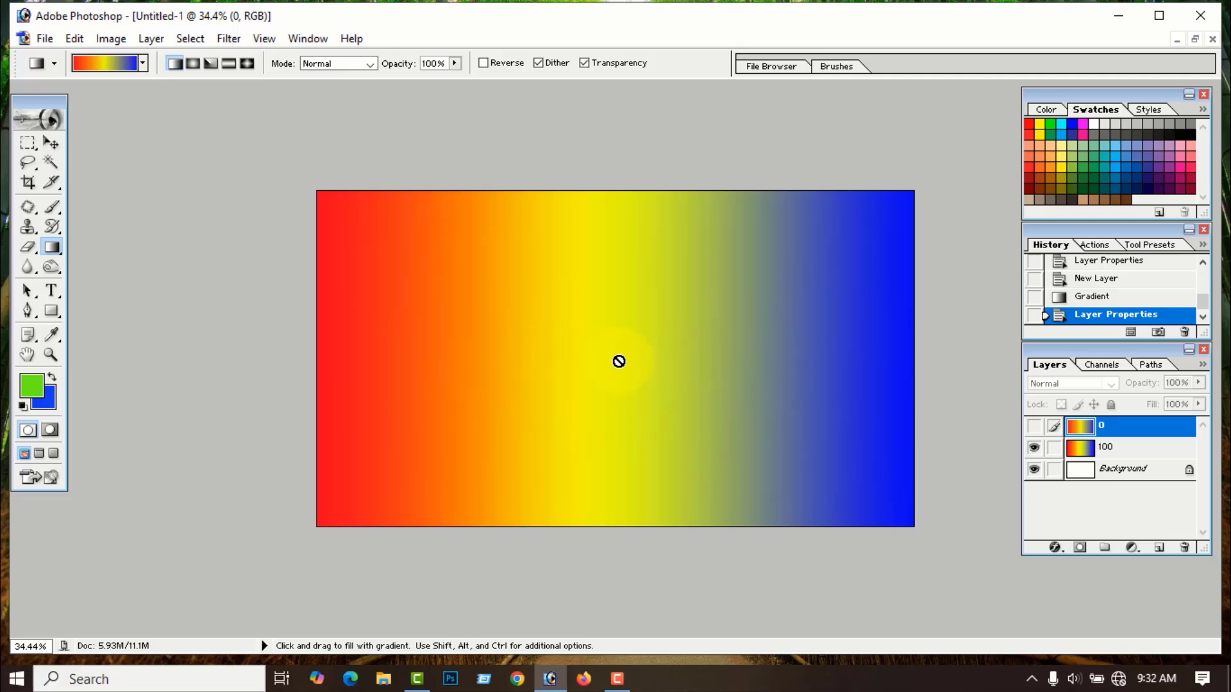
pyautogui.scroll(-2, 635, 360)
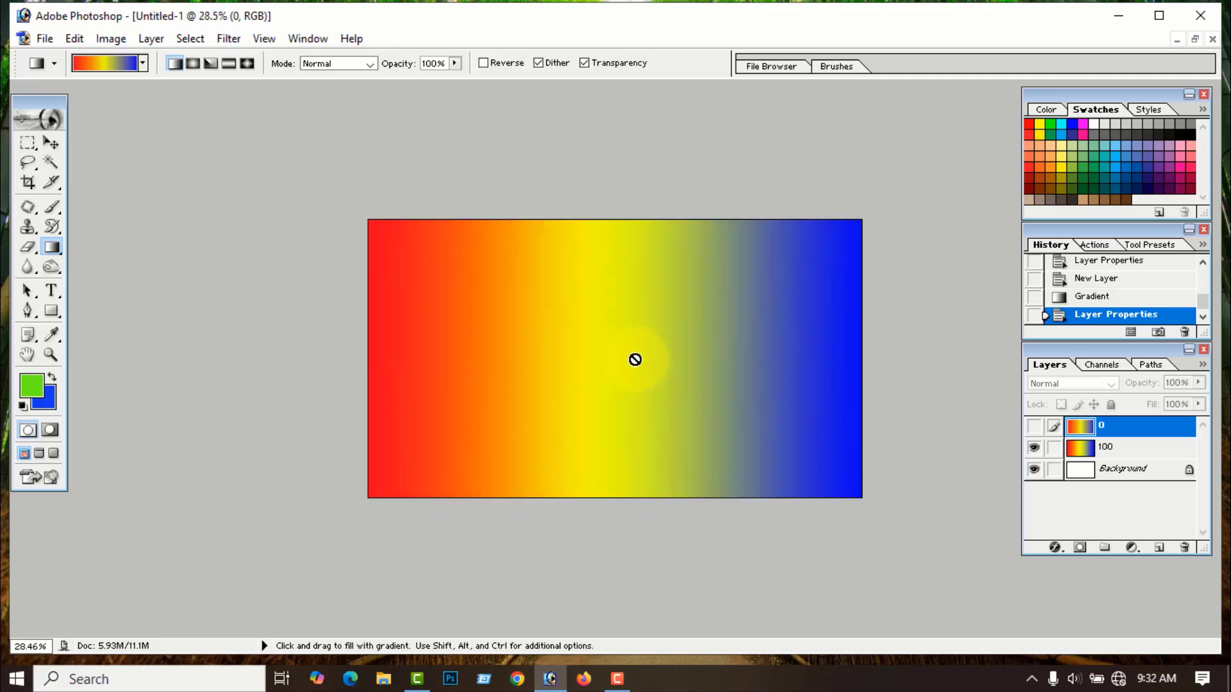
pyautogui.scroll(4, 635, 358)
pyautogui.scroll(-3, 629, 348)
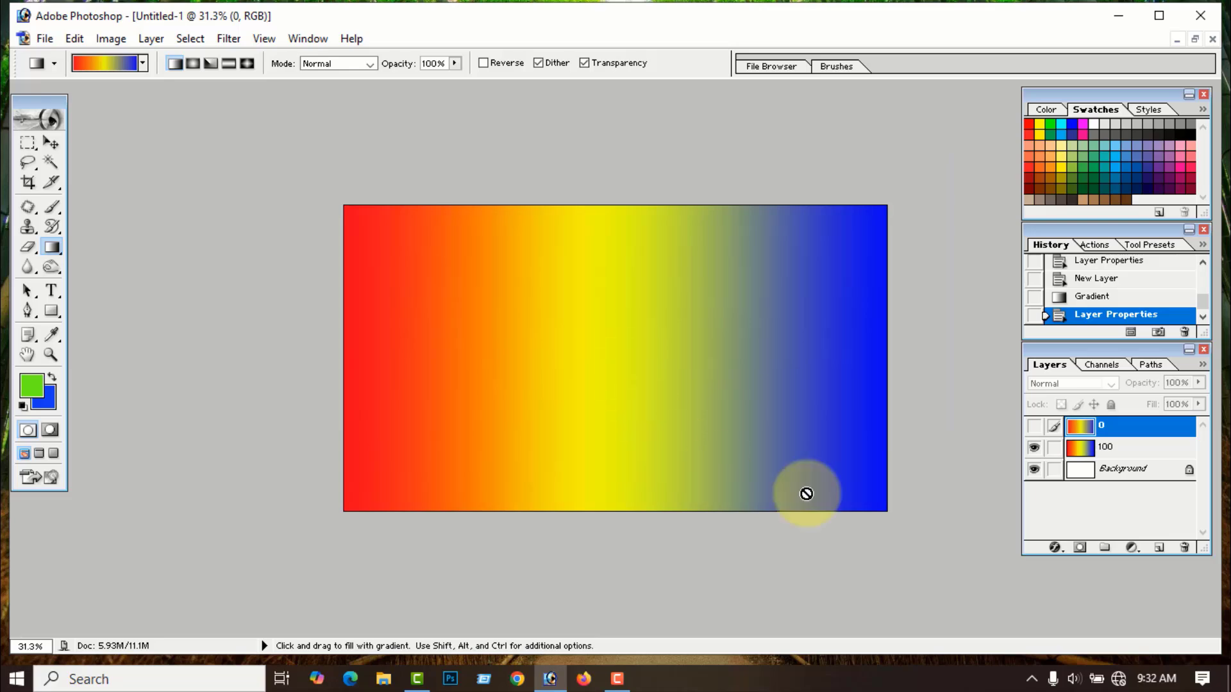
pyautogui.click(1034, 426)
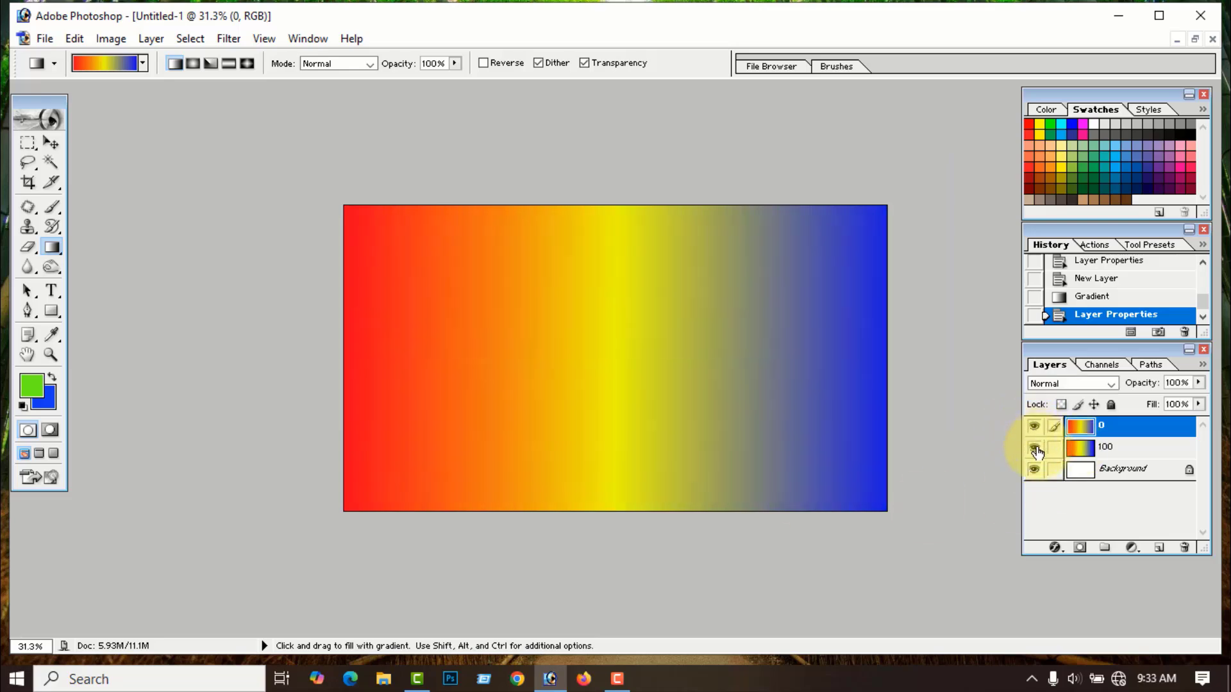
pyautogui.click(1034, 448)
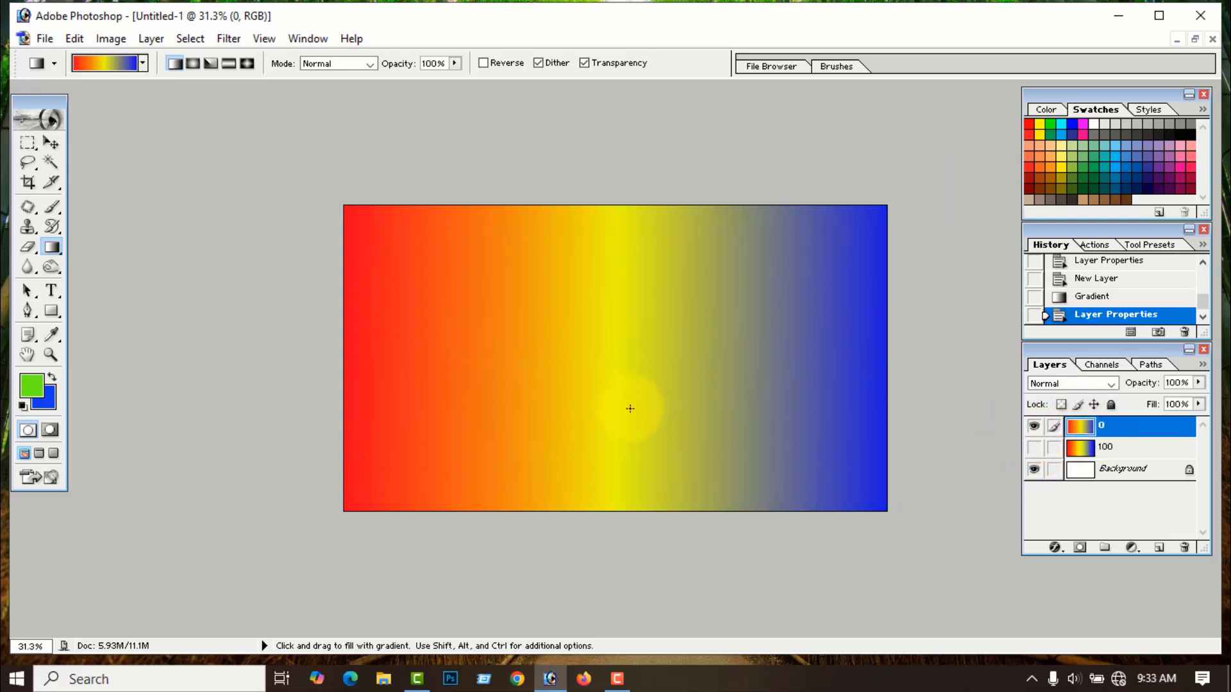
pyautogui.scroll(1, 635, 408)
pyautogui.scroll(1, 635, 408)
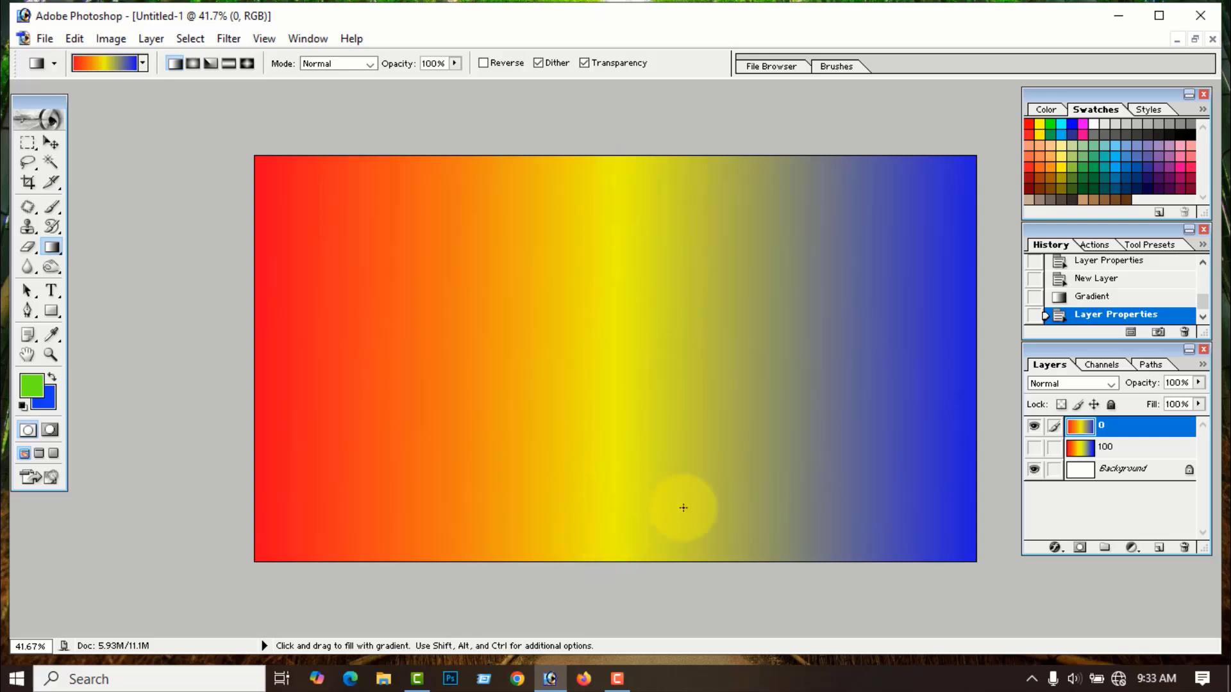
pyautogui.scroll(-1, 681, 416)
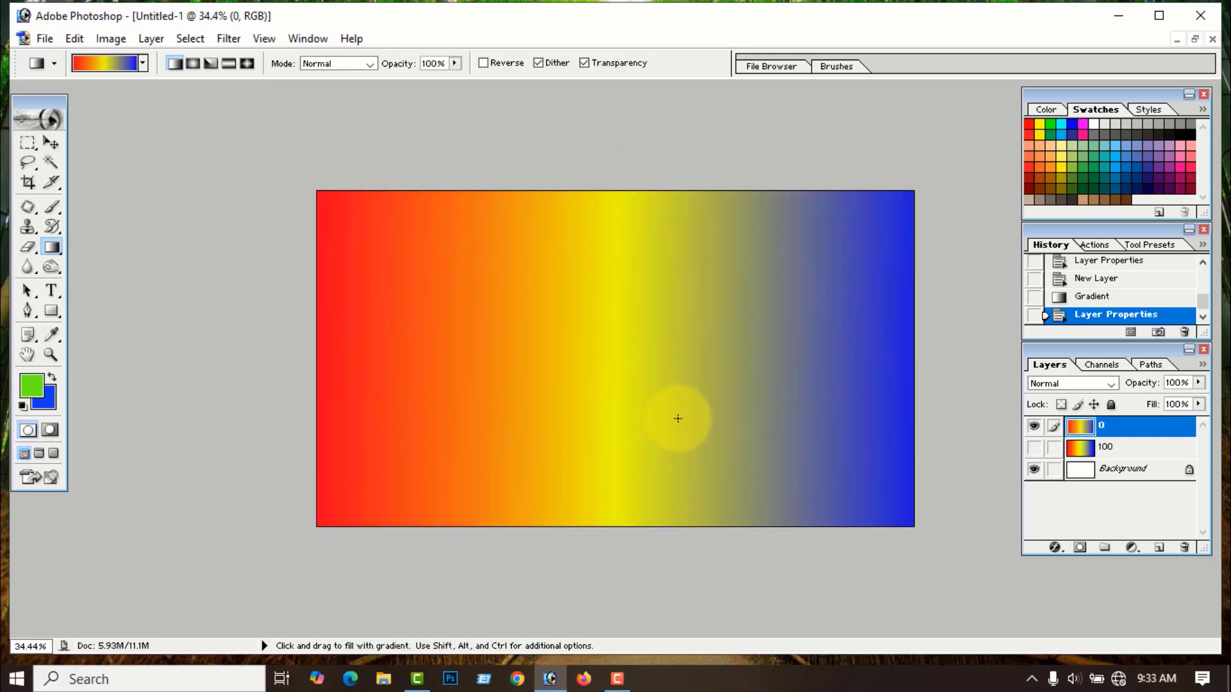
# - Delete the layer named 0
pyautogui.rightClick(1101, 426)
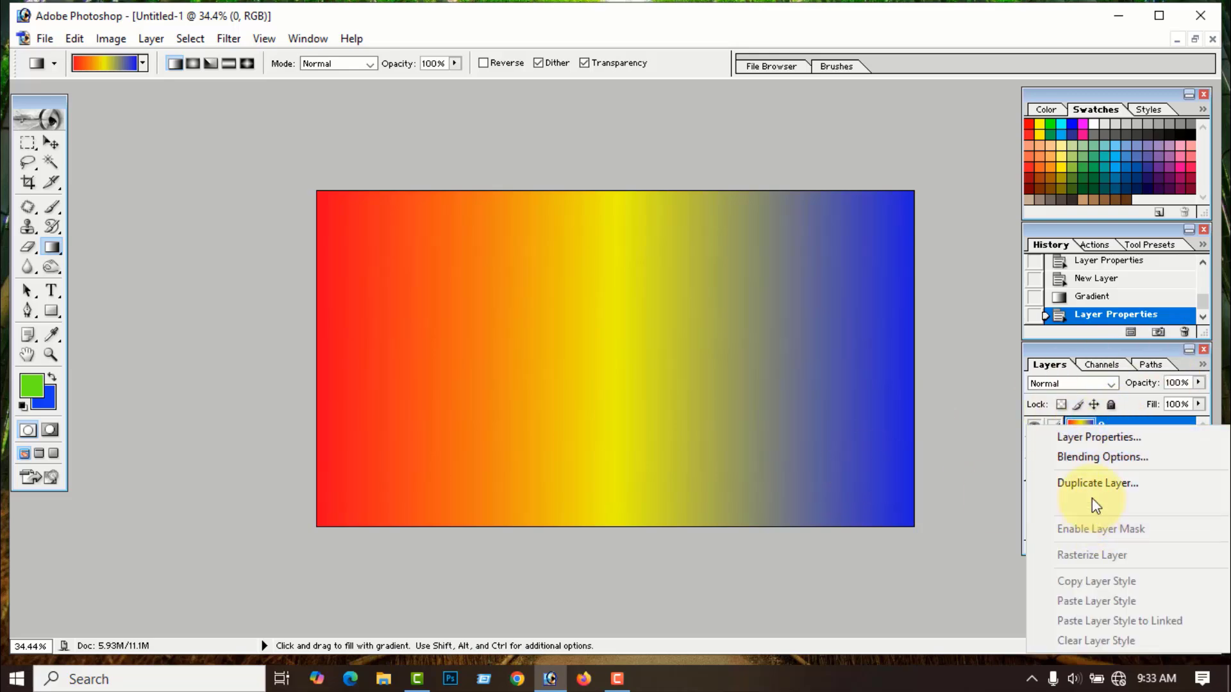
pyautogui.click(1093, 505)
pyautogui.click(603, 273)
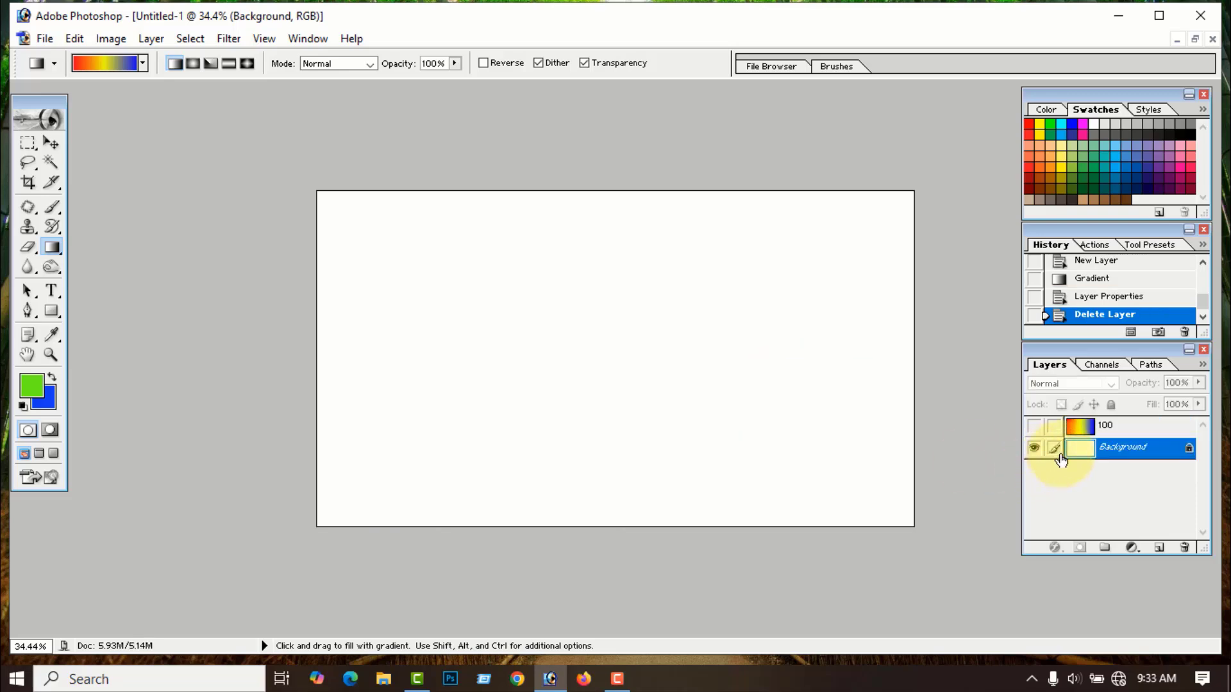
# - Delete the layer named 100 and open the Gradient Editor
pyautogui.rightClick(1101, 426)
pyautogui.click(1077, 503)
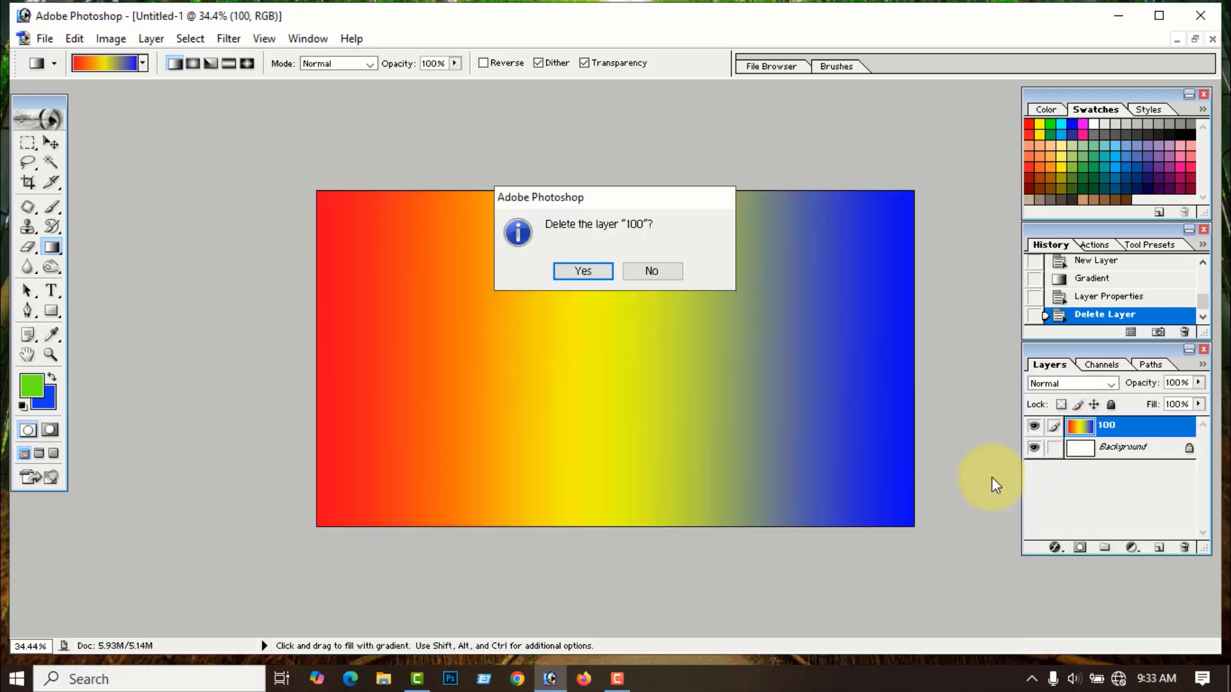
pyautogui.click(588, 271)
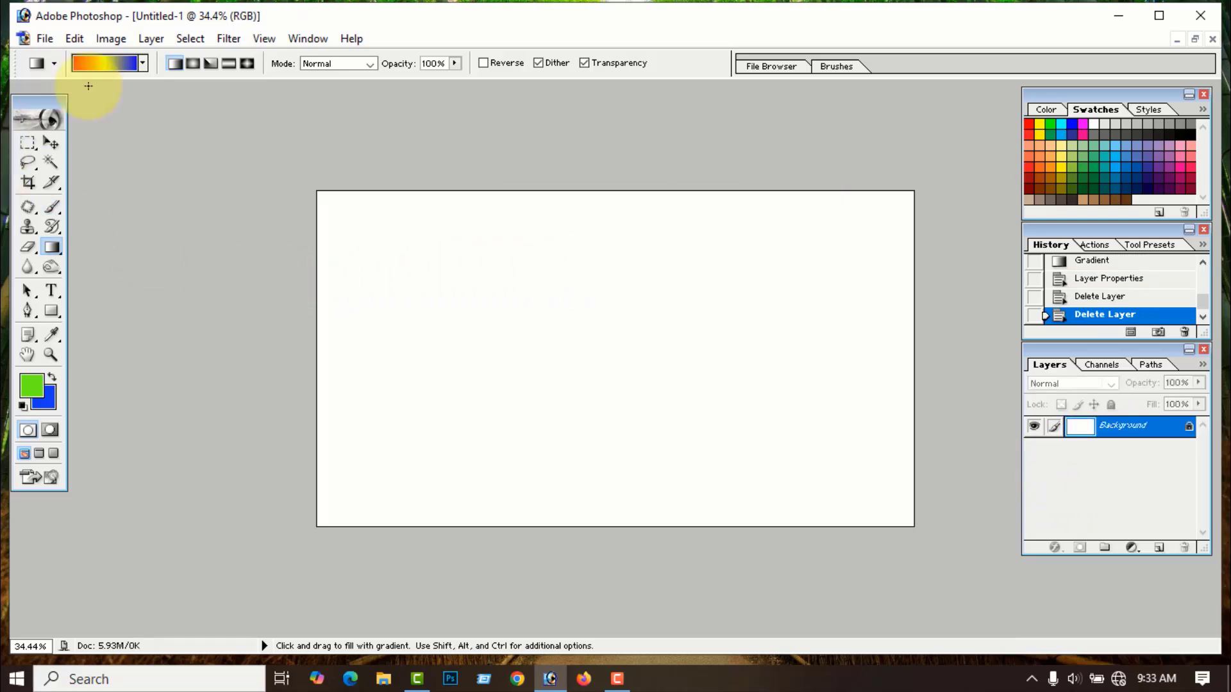
pyautogui.click(119, 64)
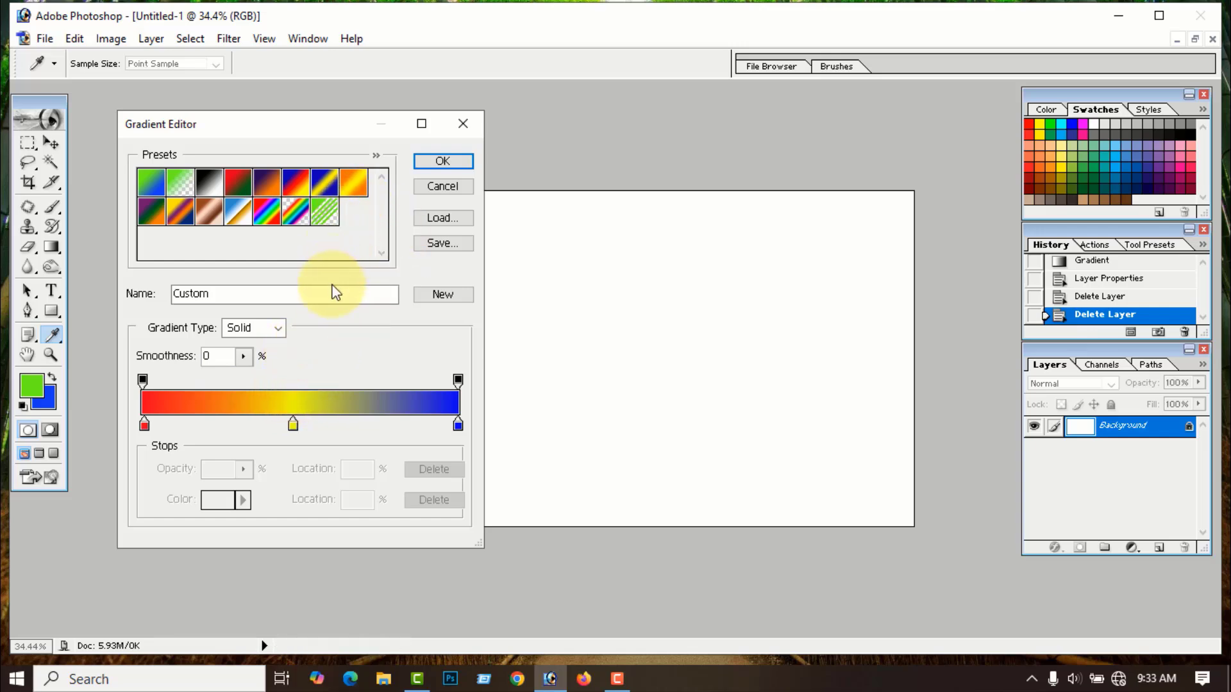
# - Change the gradient type from Solid to Noise at roughness 50 and open the Color Model list
pyautogui.click(279, 330)
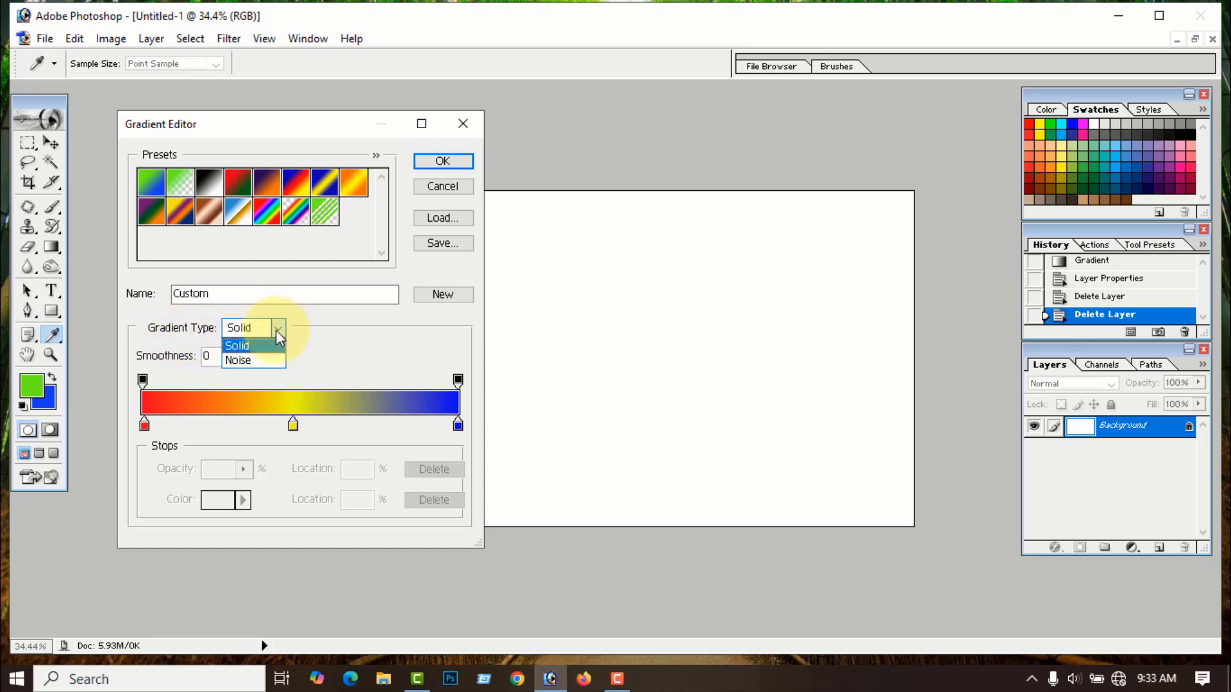
pyautogui.click(243, 359)
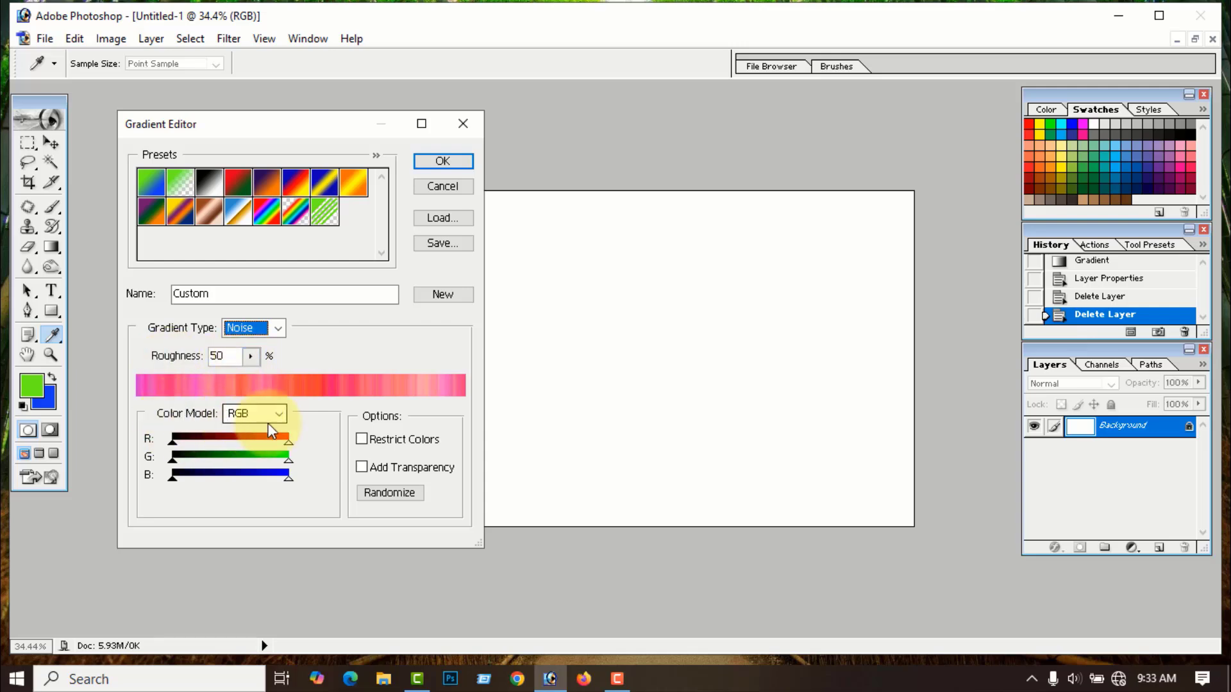
pyautogui.click(285, 414)
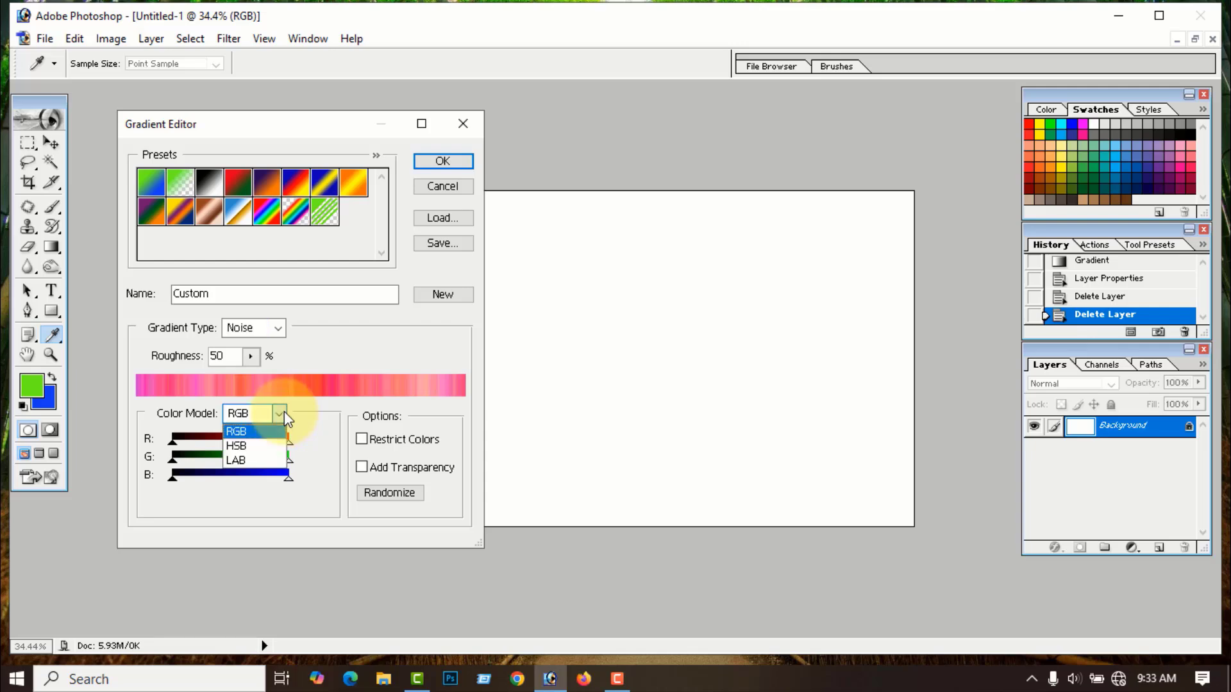
# - Try the HSB colour model at roughness 100 with a narrowed hue, then LAB with lightness from black
pyautogui.click(255, 448)
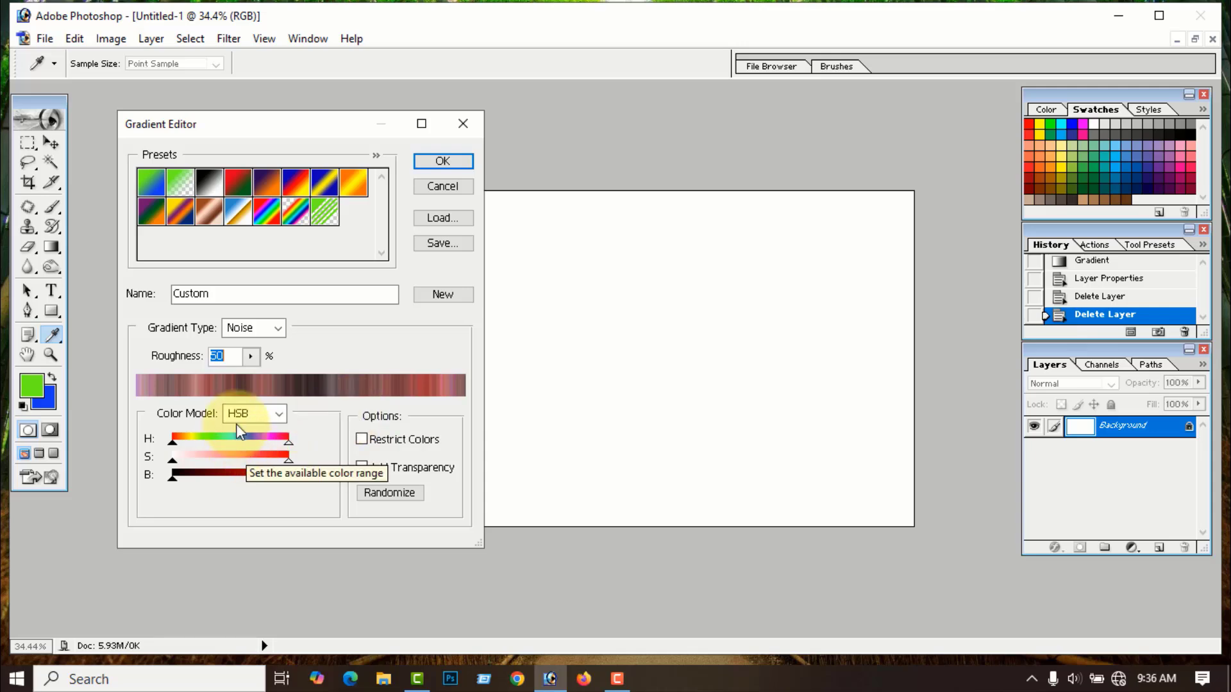
pyautogui.click(250, 356)
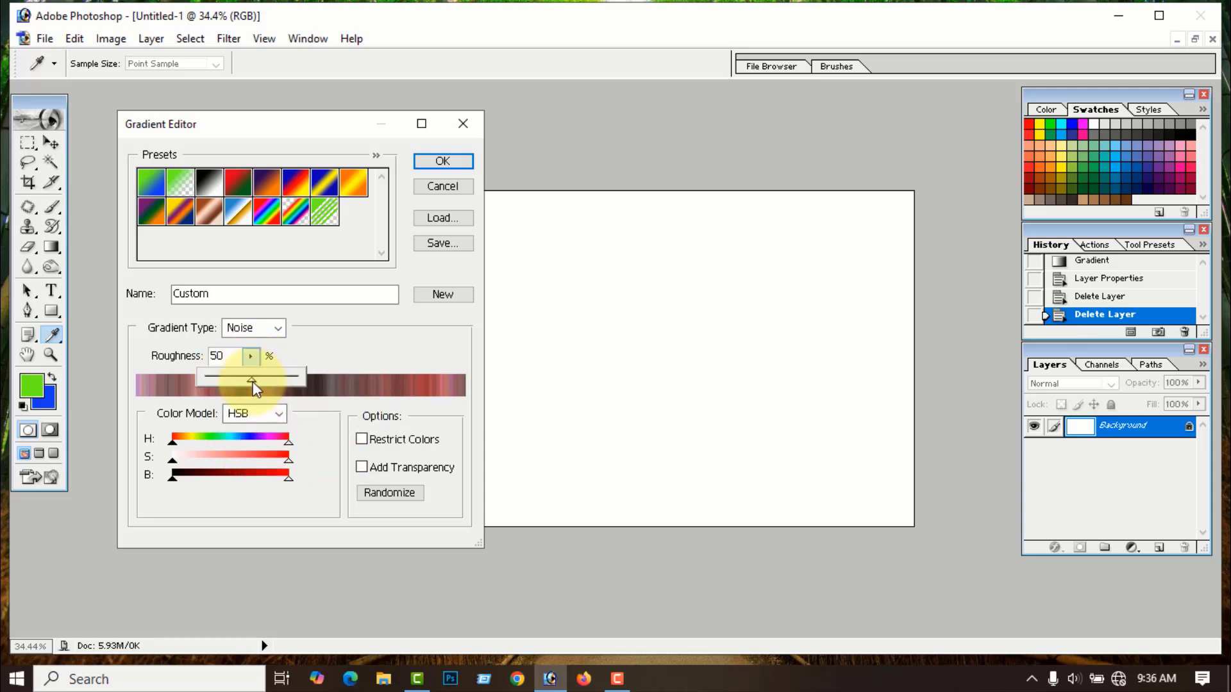
pyautogui.moveTo(253, 383); pyautogui.dragTo(317, 377)
pyautogui.moveTo(171, 443); pyautogui.dragTo(151, 482)
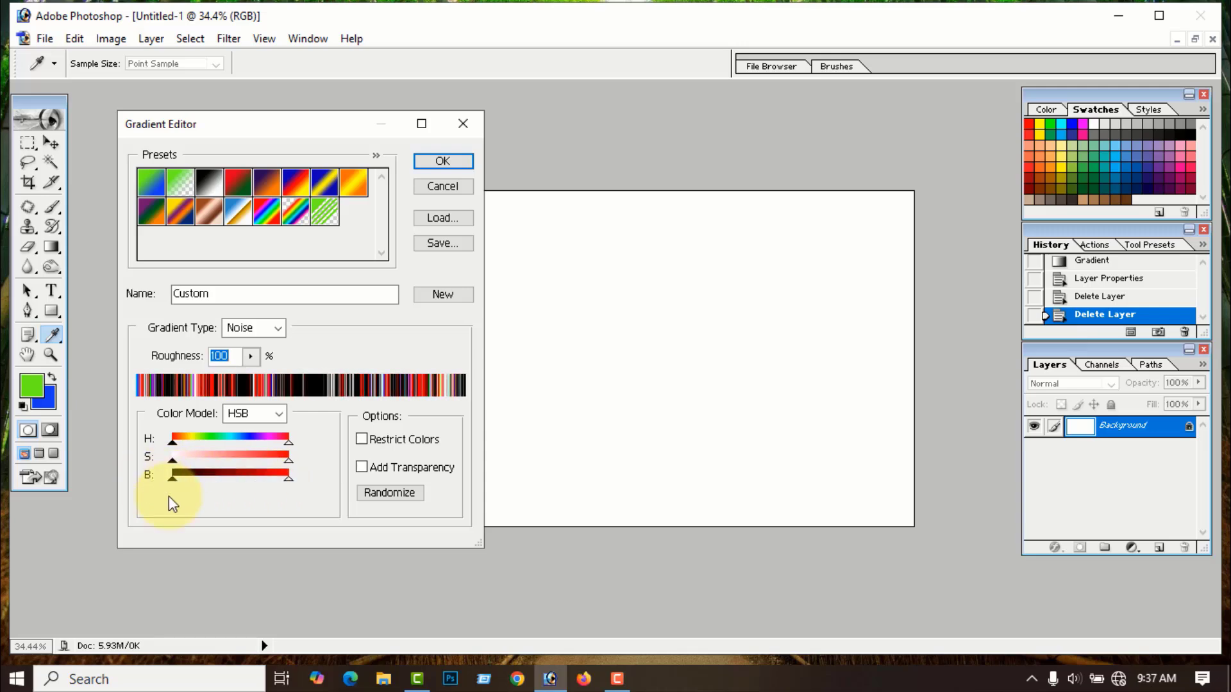
pyautogui.click(277, 414)
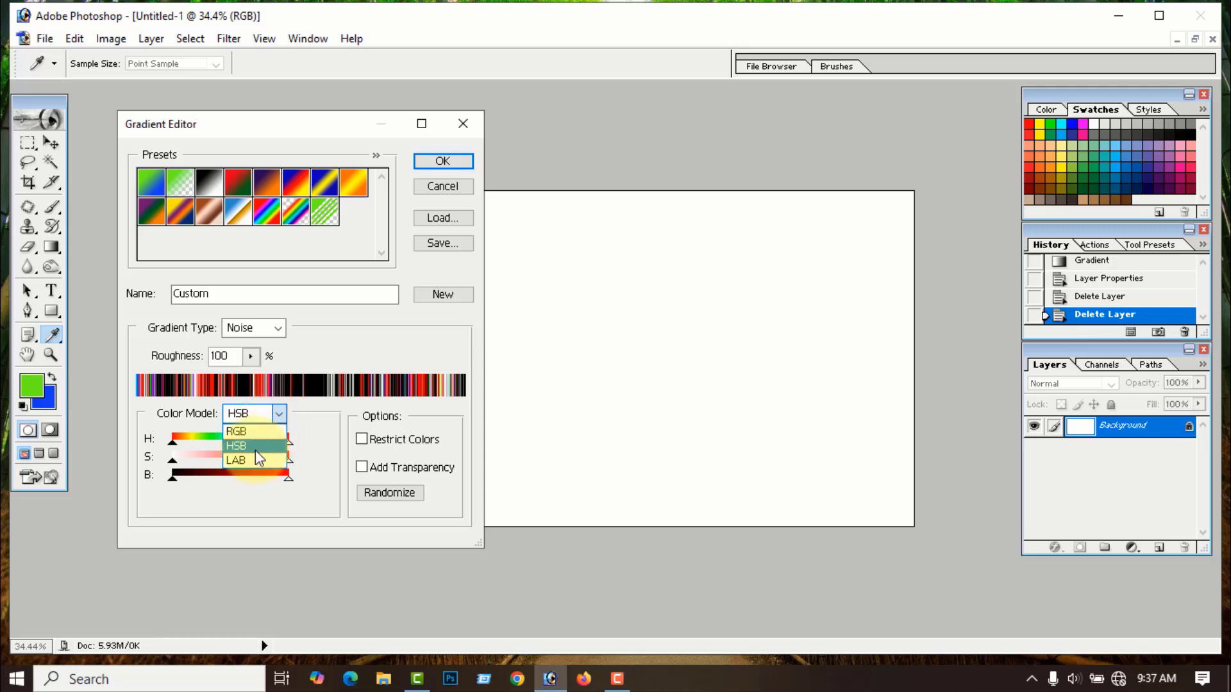
pyautogui.click(241, 459)
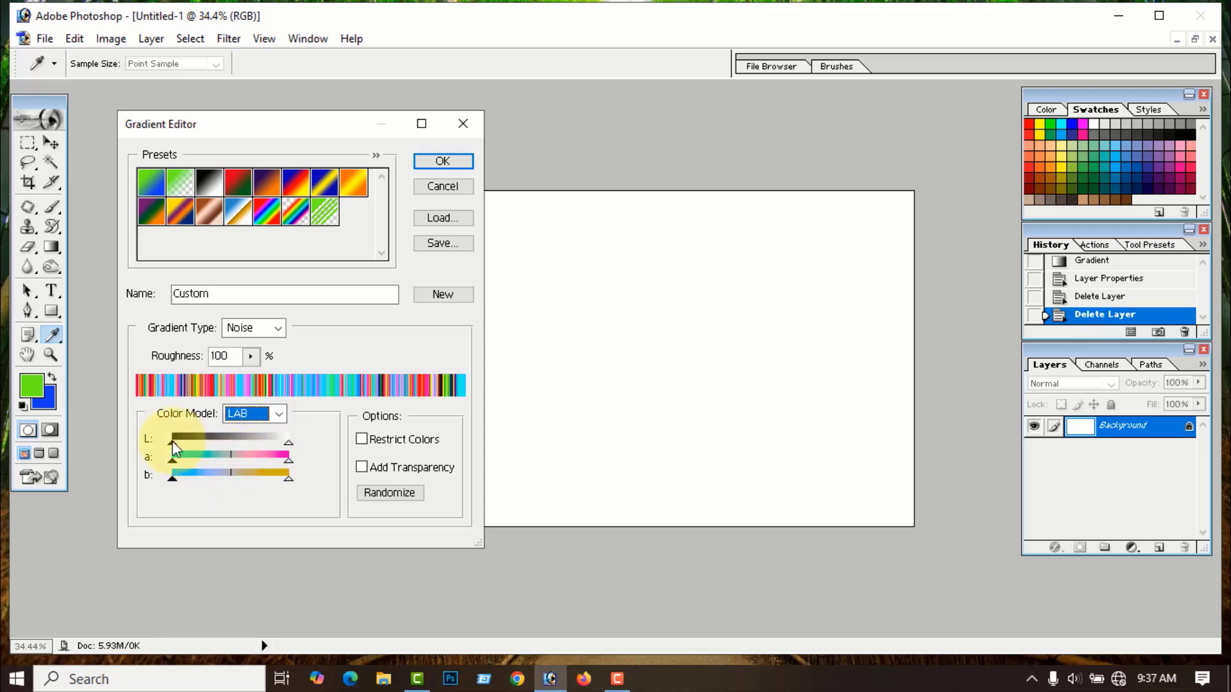
pyautogui.moveTo(232, 444); pyautogui.dragTo(166, 479)
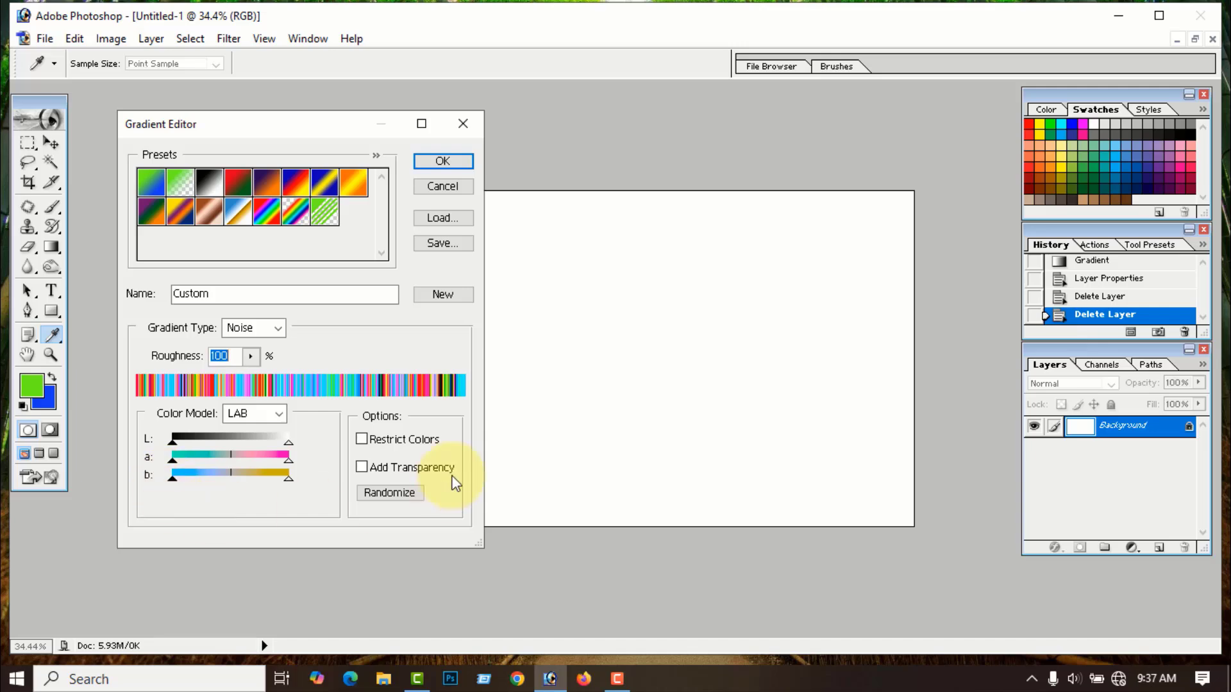
# - Return to RGB, set roughness to 50, and randomize until a red-magenta mix appears
pyautogui.click(277, 414)
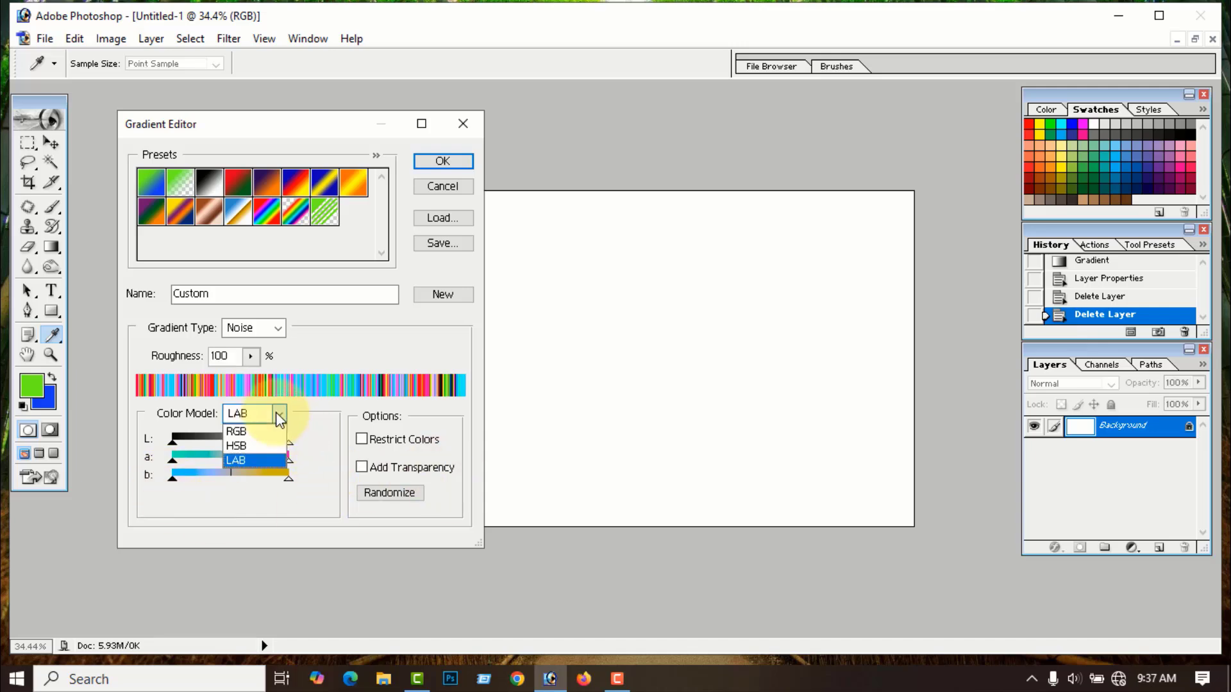
pyautogui.click(249, 433)
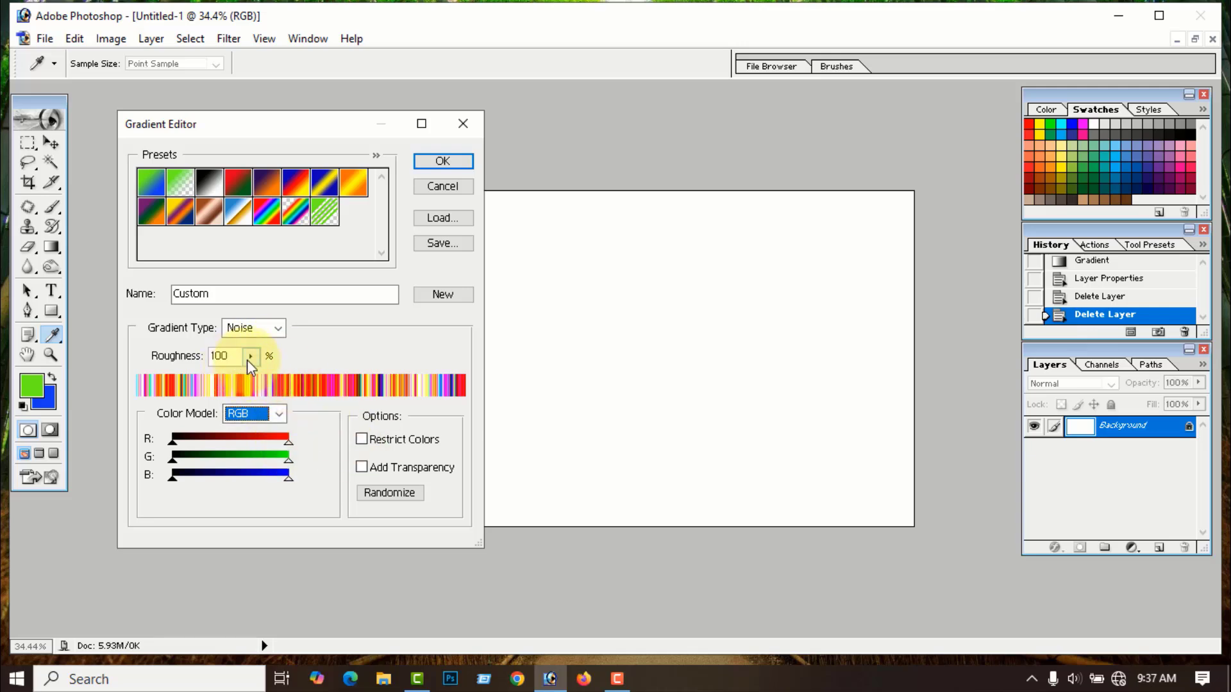
pyautogui.moveTo(235, 357); pyautogui.dragTo(215, 357)
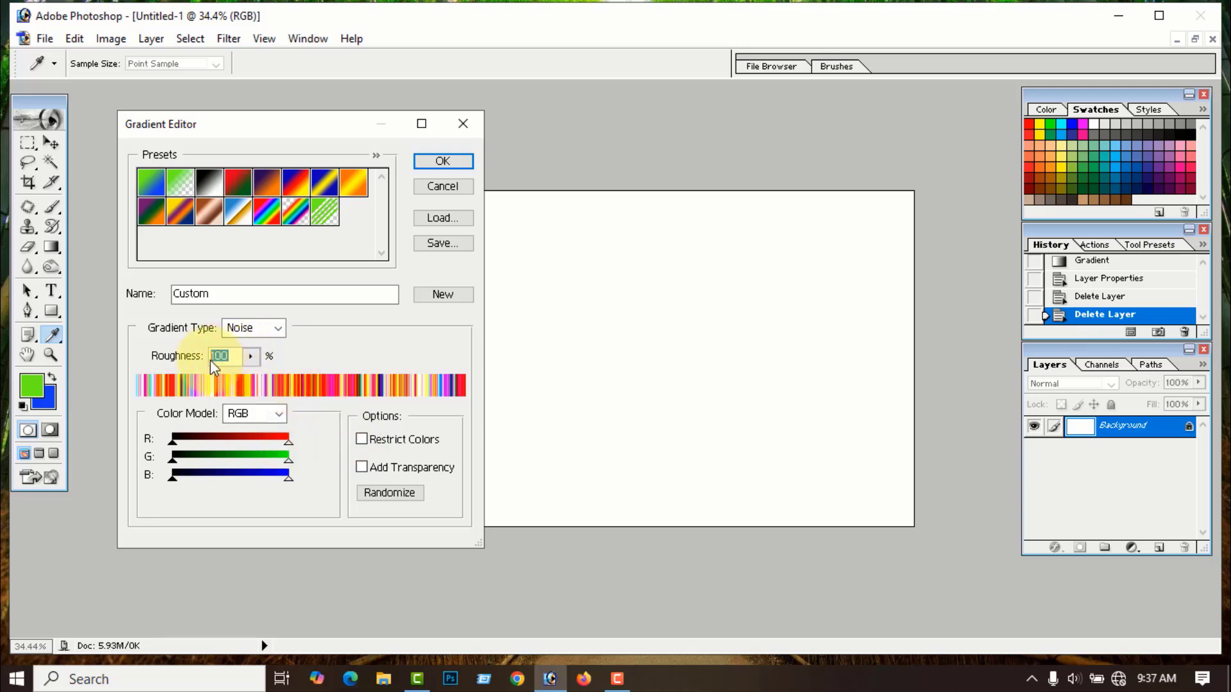
pyautogui.write('50')
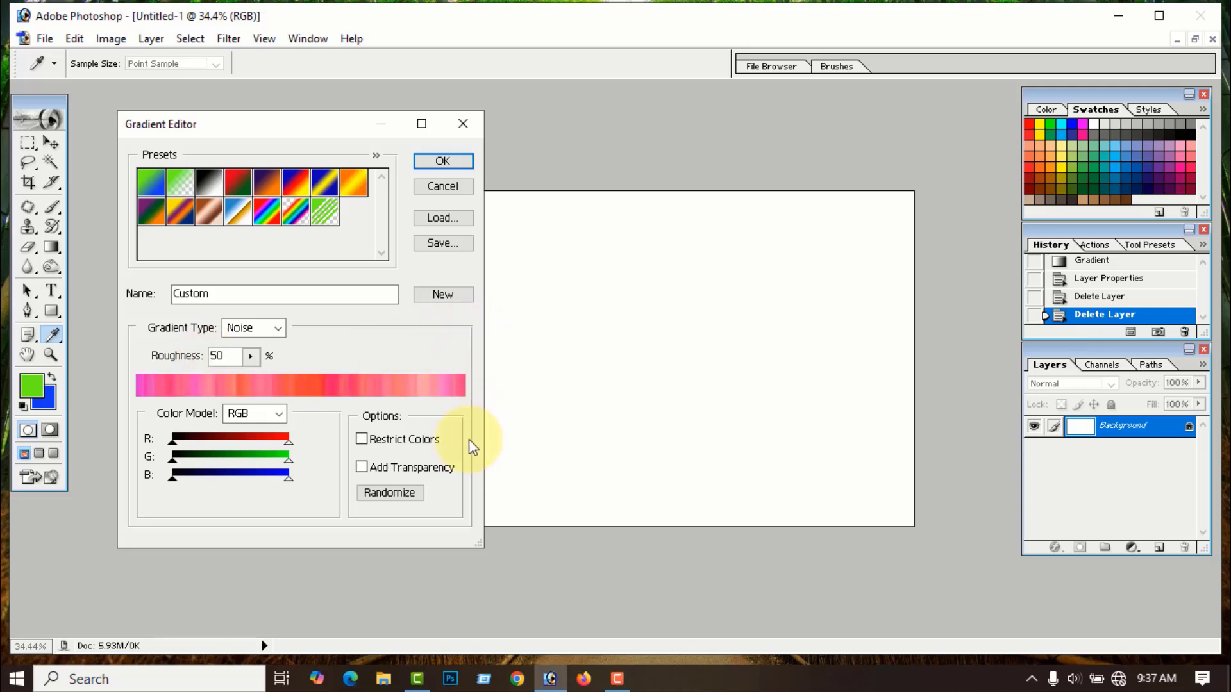
pyautogui.click(386, 495)
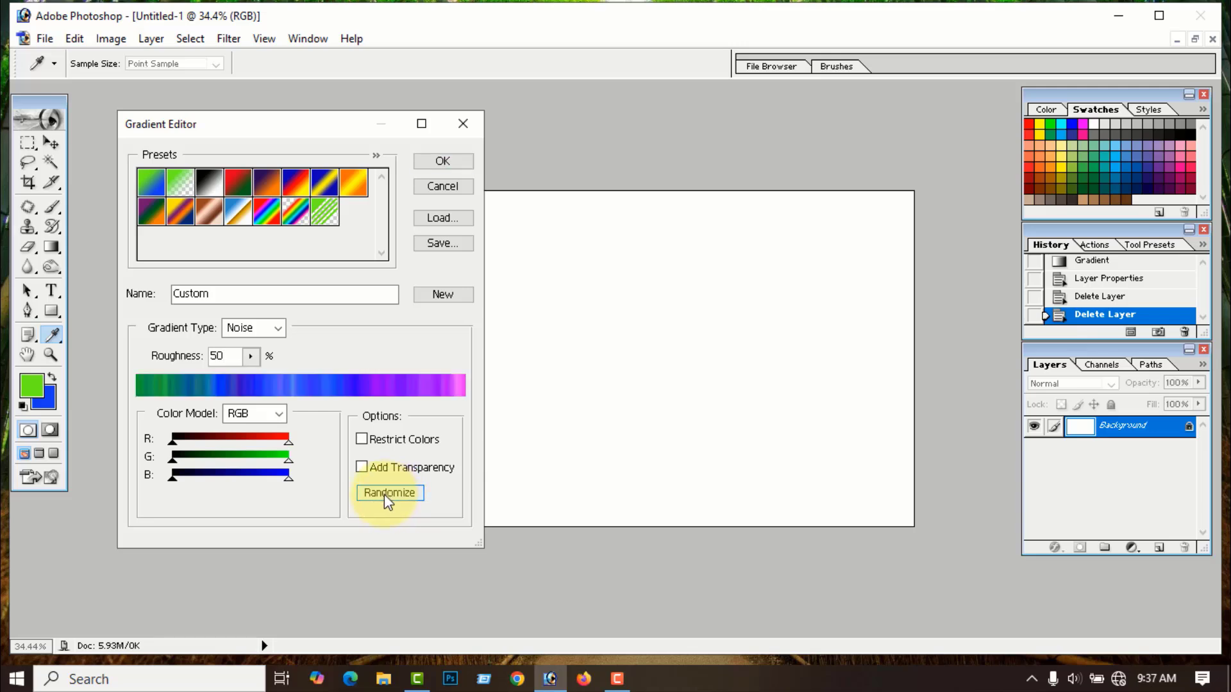
pyautogui.click(385, 495)
pyautogui.click(386, 494)
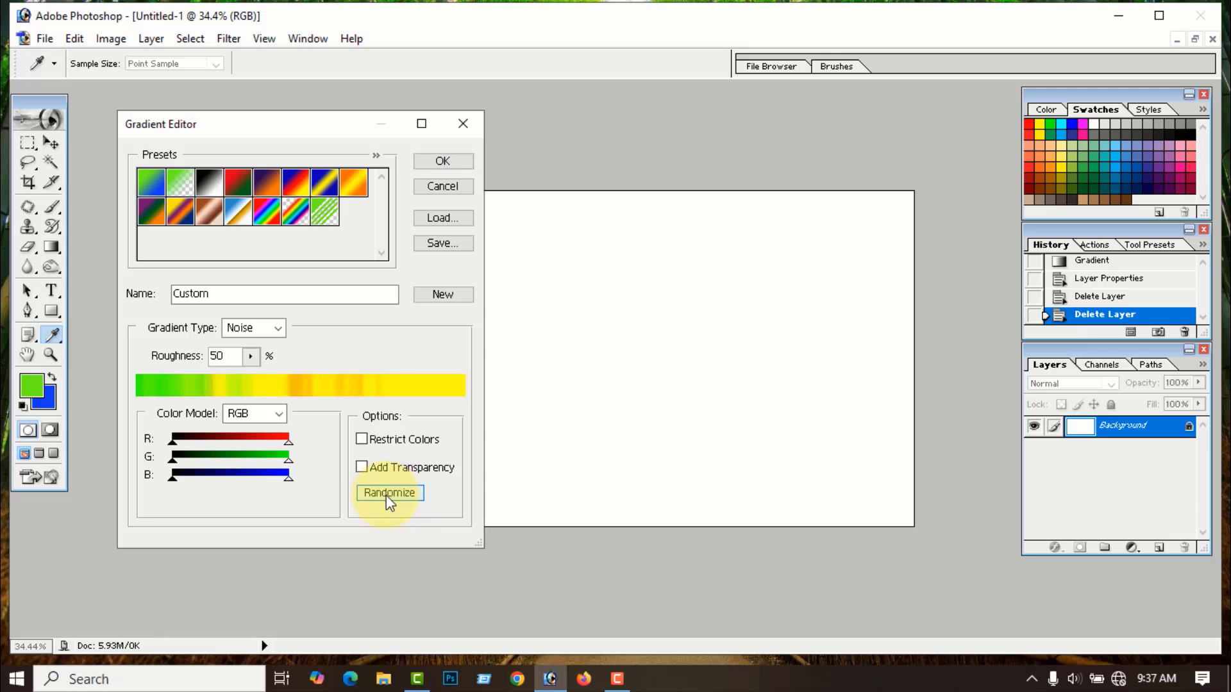
pyautogui.click(386, 495)
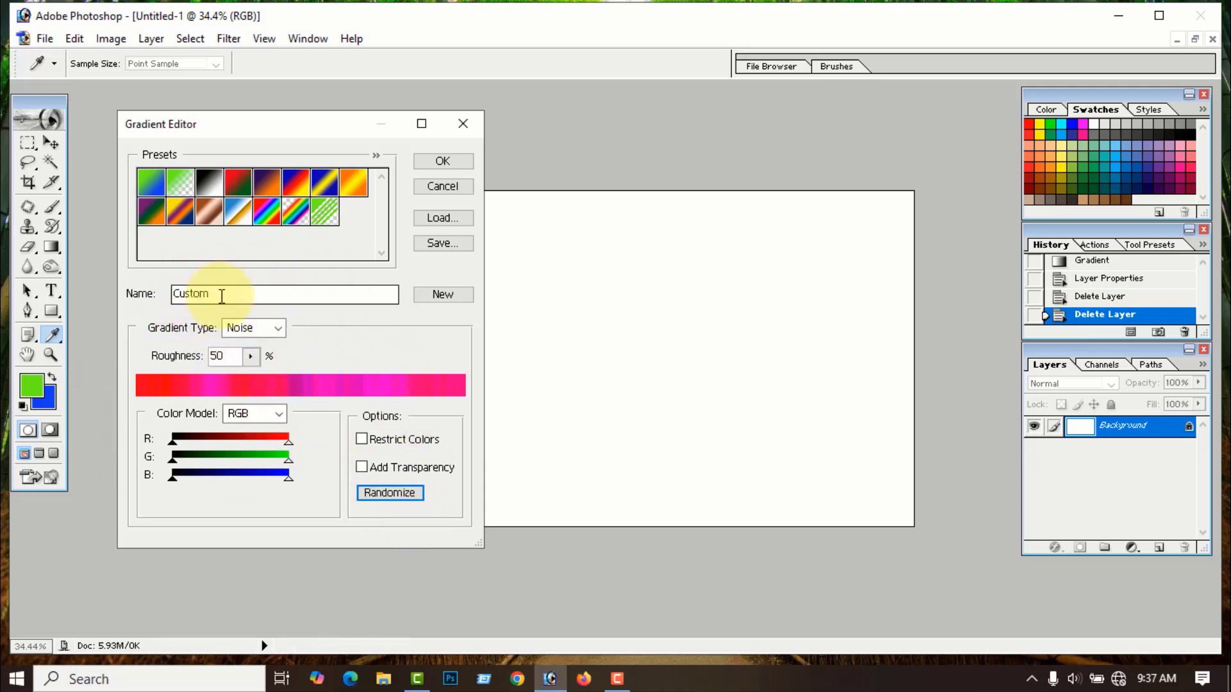
# - Save noise gradient presets named 1 and 2, randomizing the colours between them
pyautogui.moveTo(220, 294); pyautogui.dragTo(166, 297)
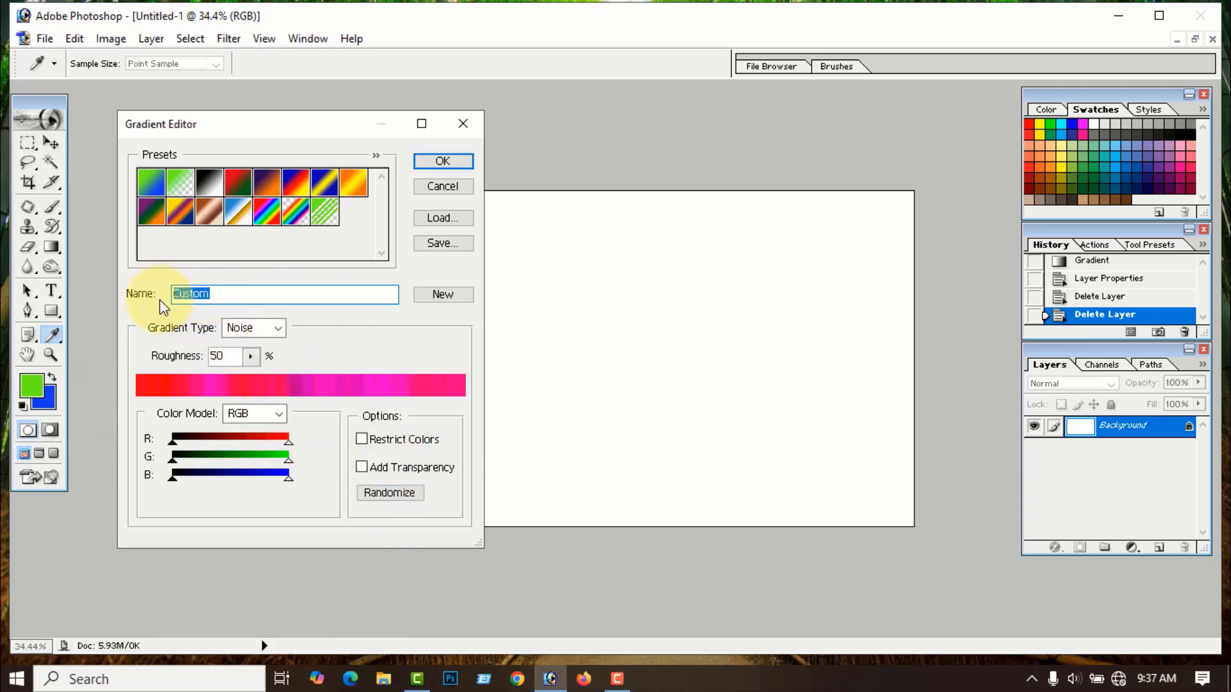
pyautogui.write('1')
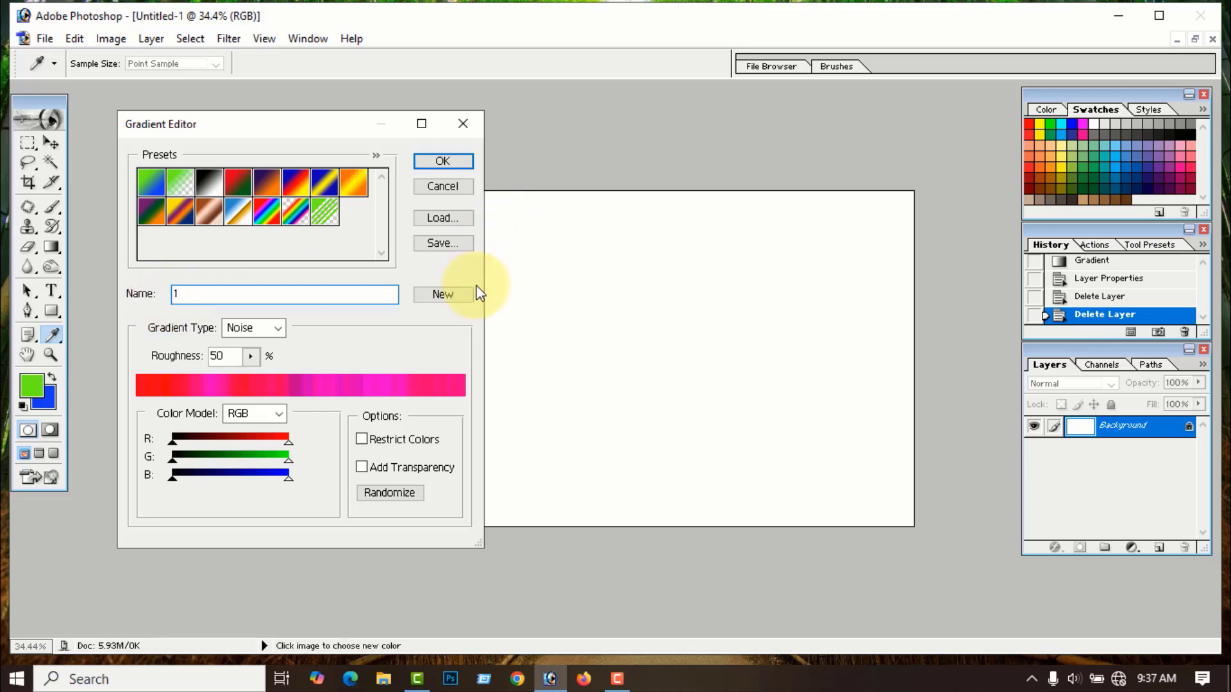
pyautogui.click(447, 294)
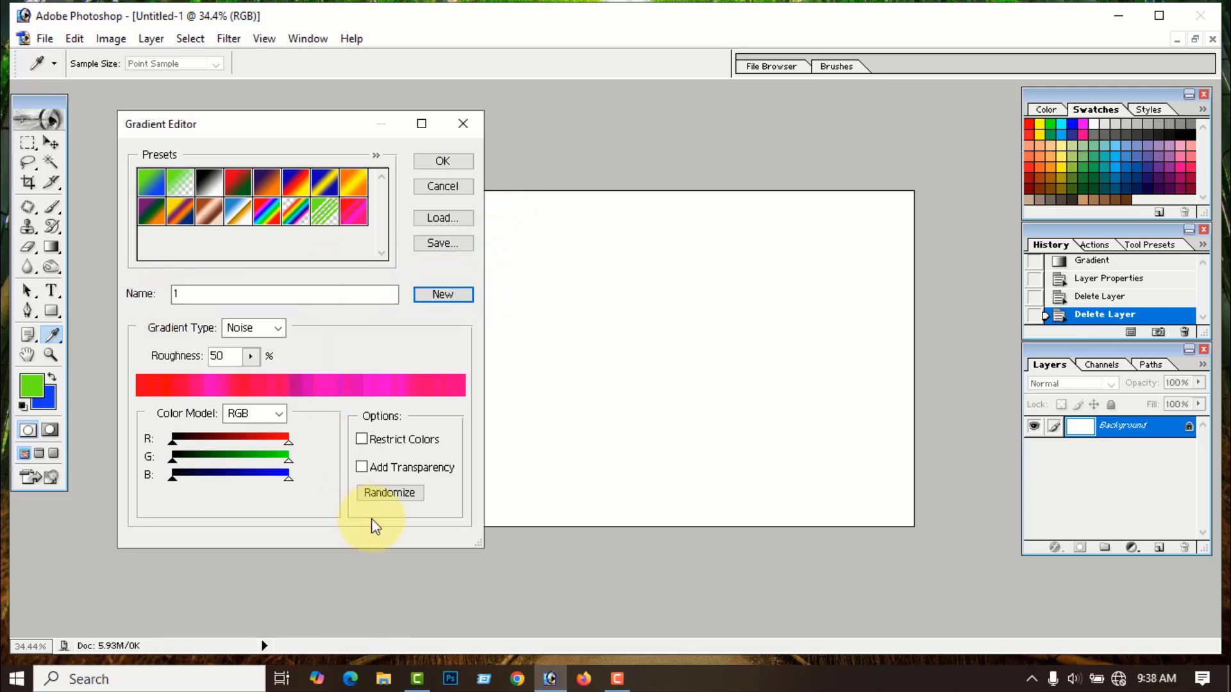
pyautogui.click(394, 495)
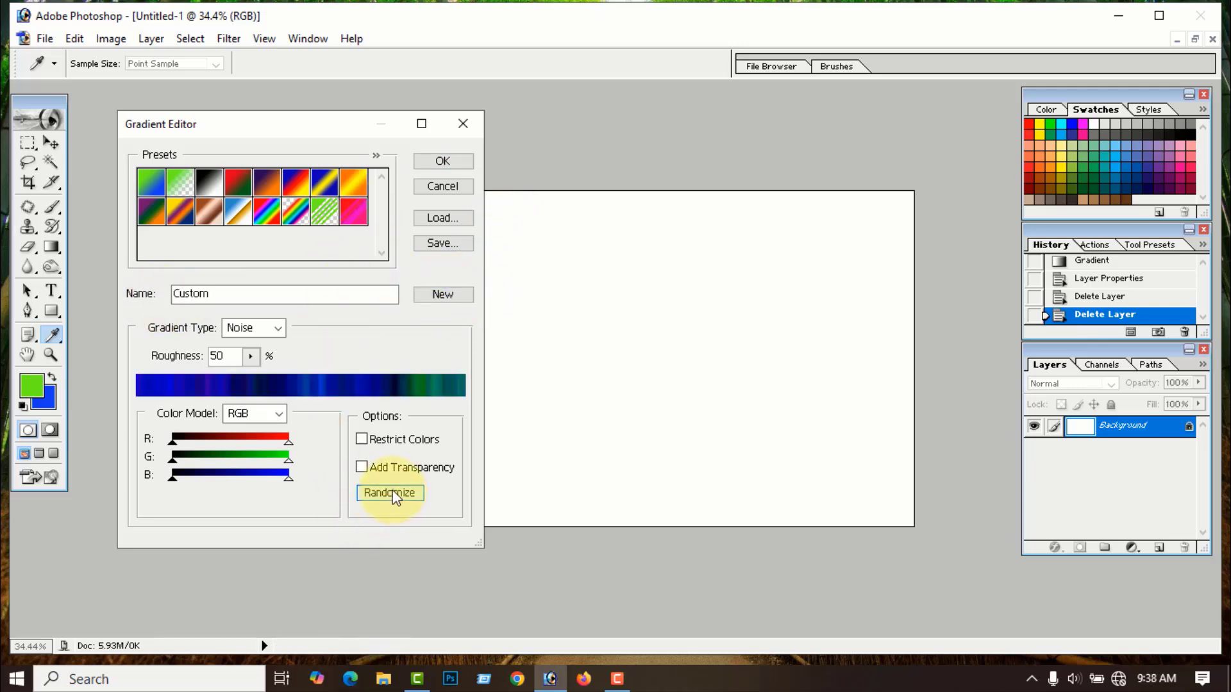
pyautogui.doubleClick(212, 294)
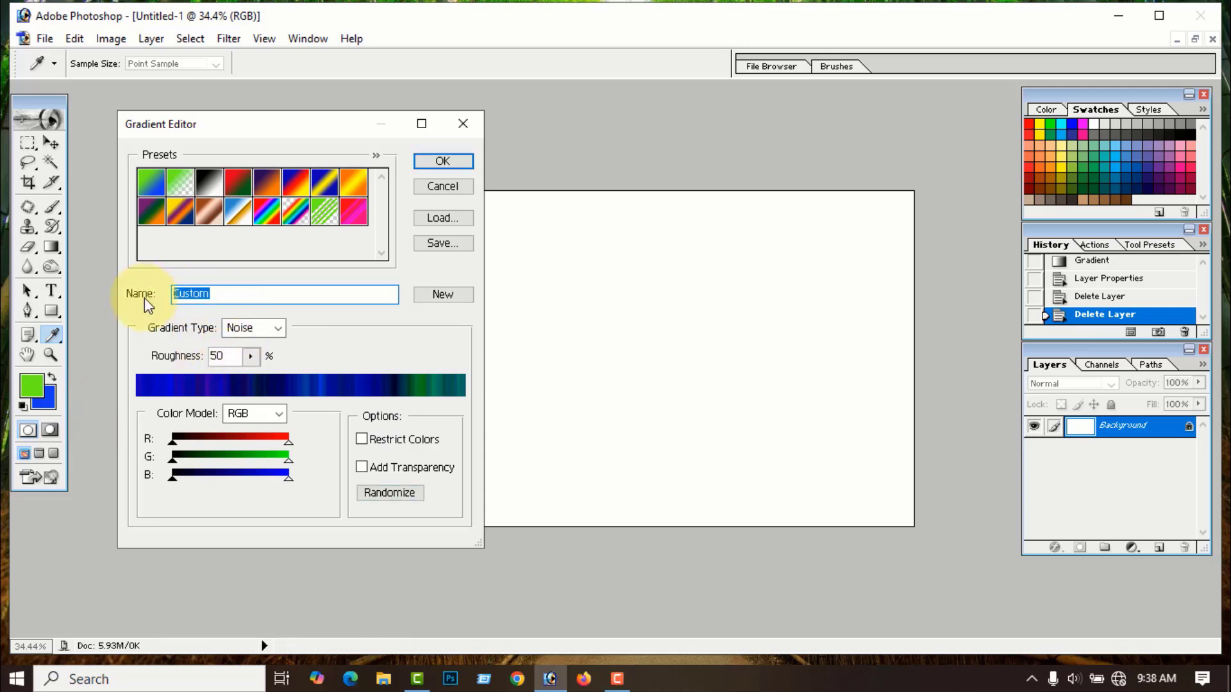
pyautogui.write('2')
pyautogui.click(443, 294)
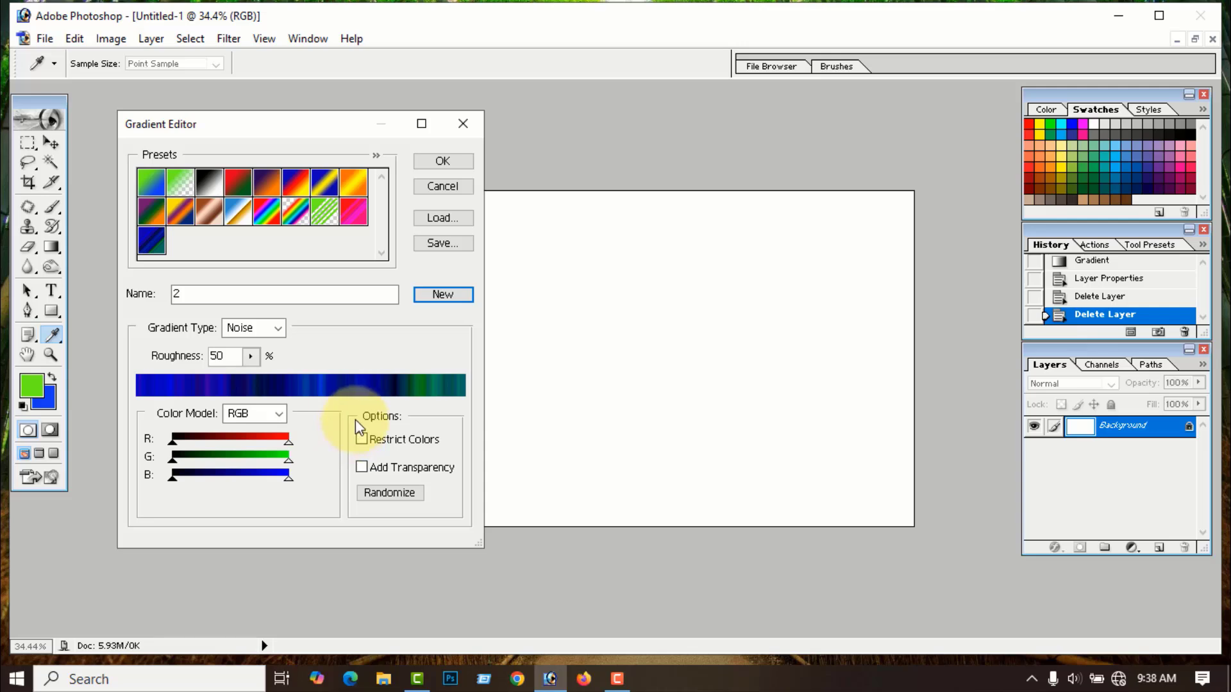
# - Delete the new preset 2 from the presets and randomize the noise colours again
pyautogui.click(152, 244)
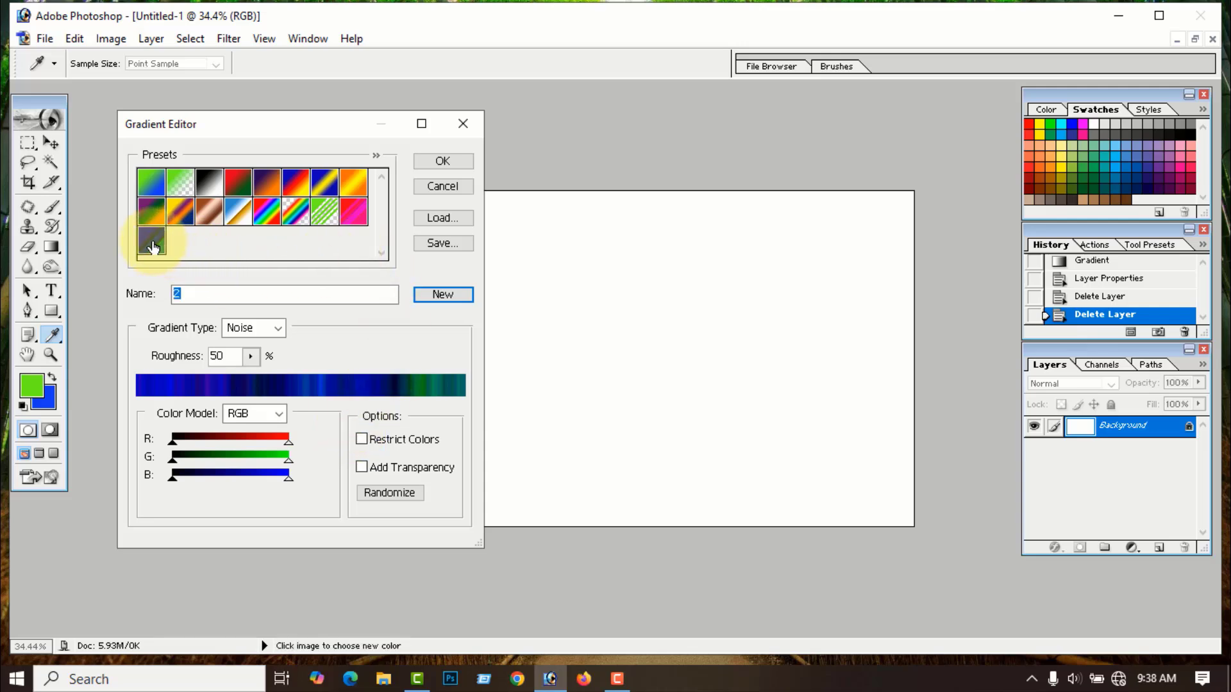
pyautogui.rightClick(152, 246)
pyautogui.click(207, 291)
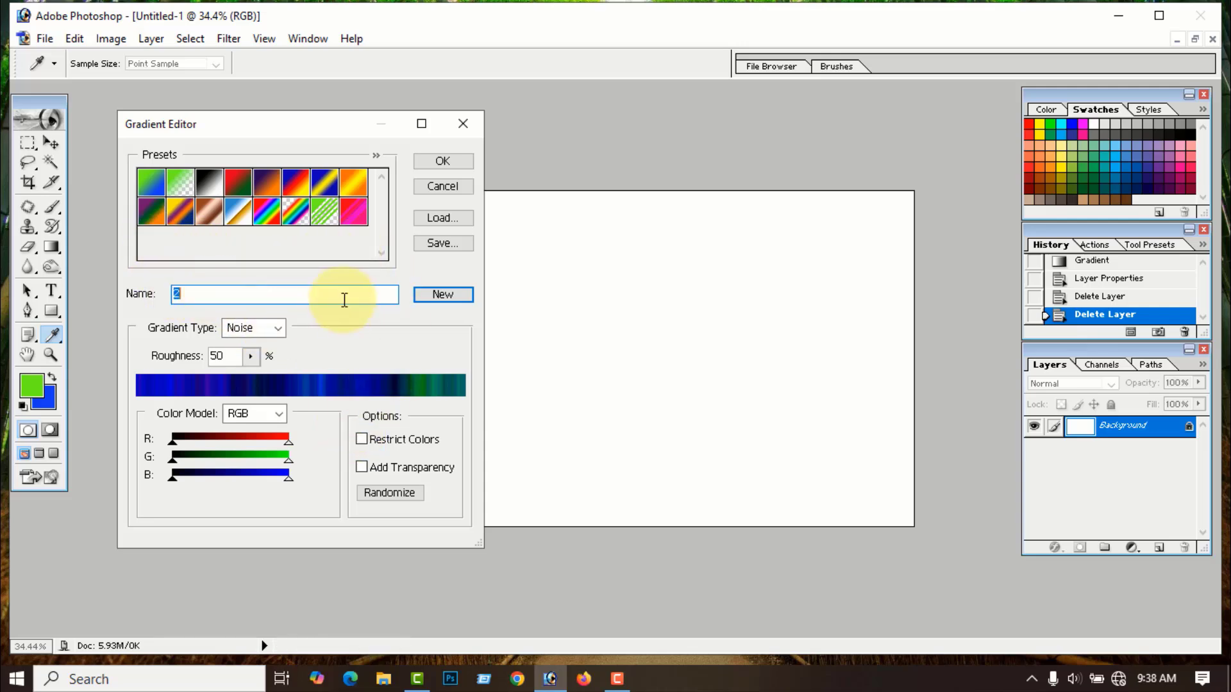
pyautogui.click(389, 492)
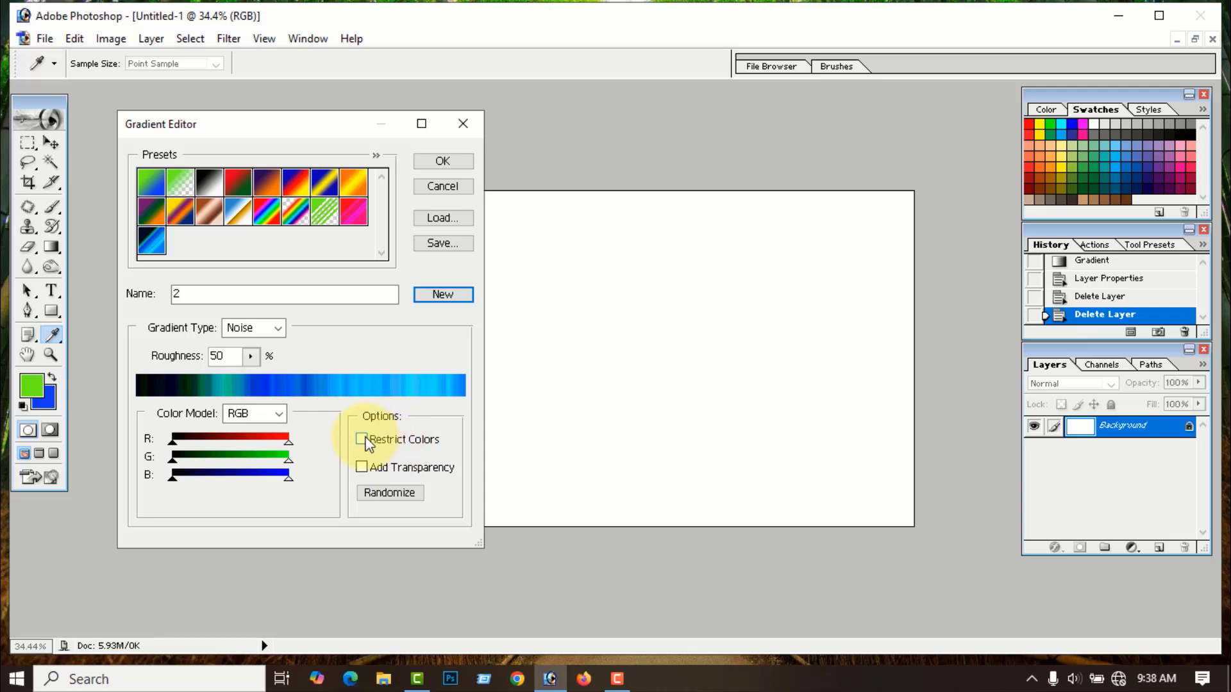
# - Toggle Restrict Colors and Add Transparency on and back off, then close the Gradient Editor
pyautogui.click(363, 441)
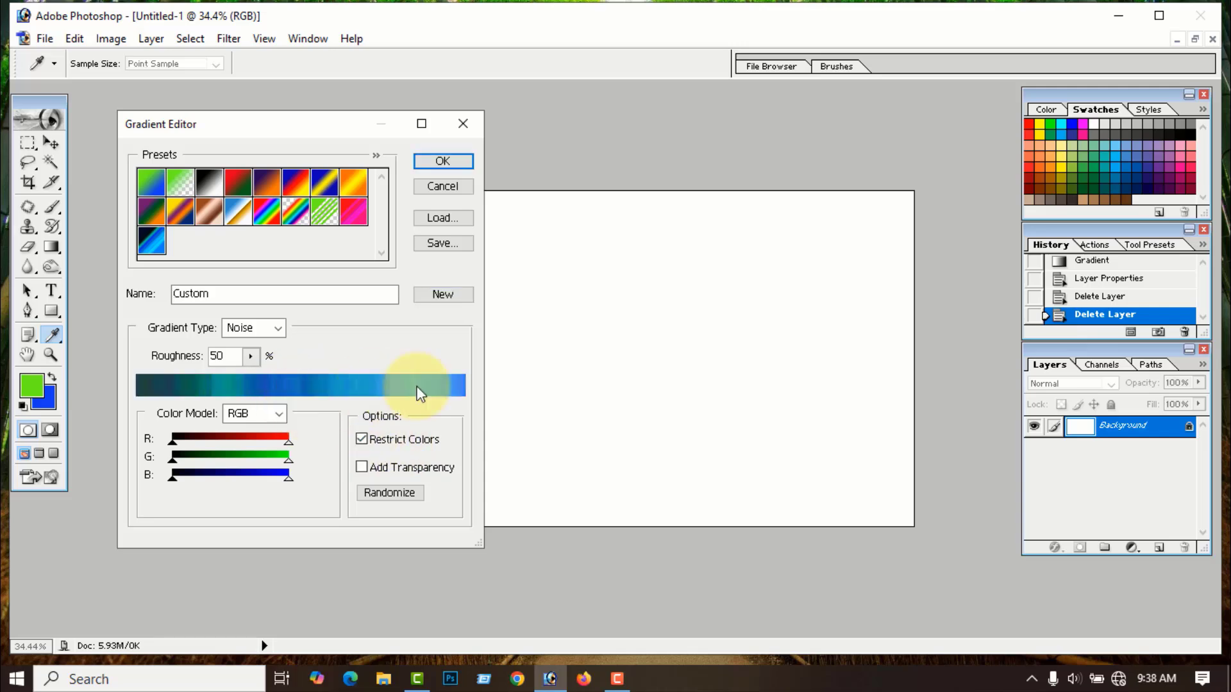
pyautogui.click(362, 439)
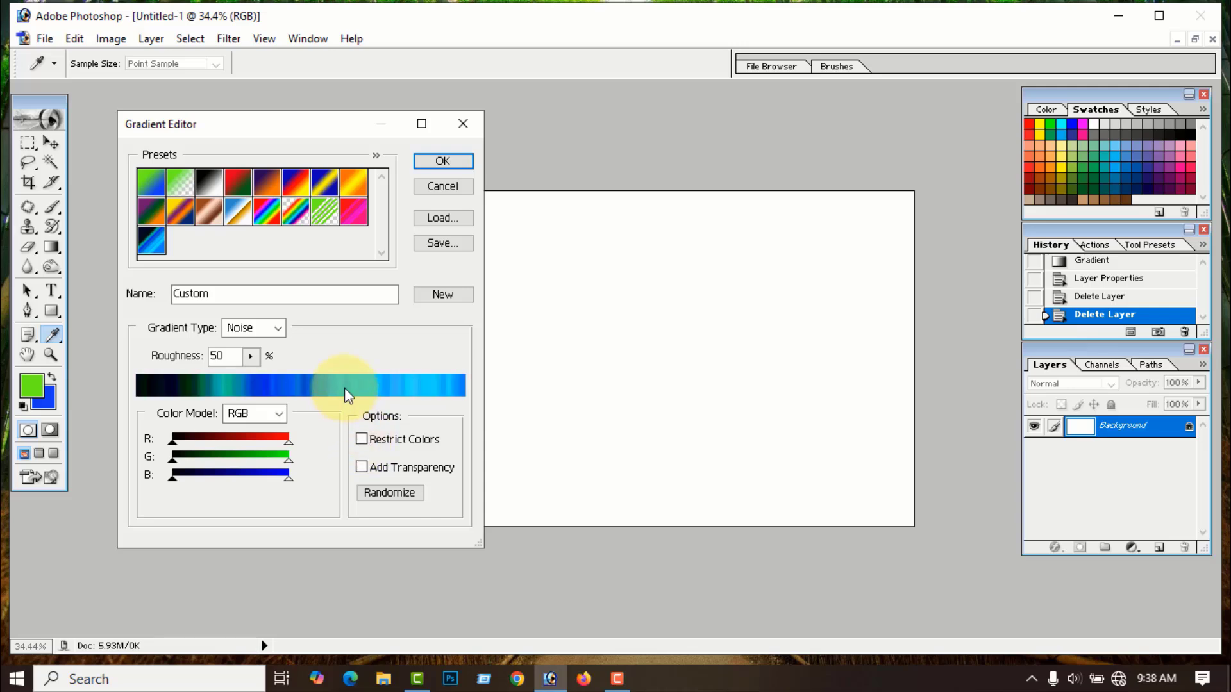
pyautogui.click(362, 468)
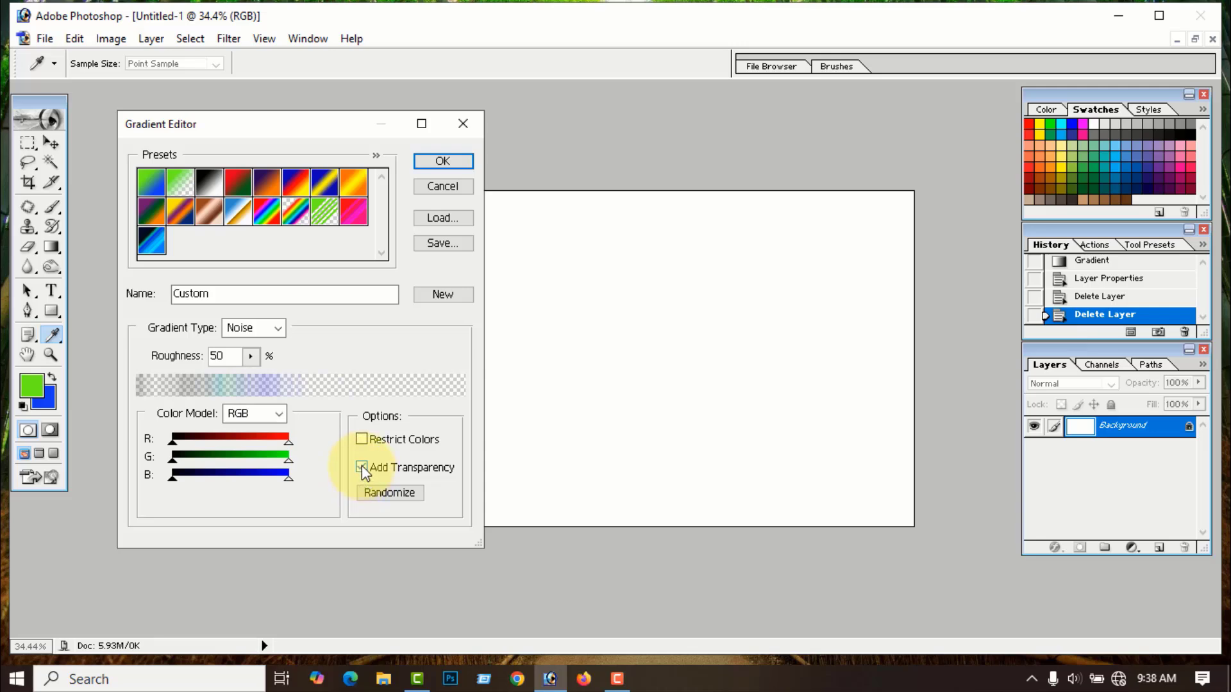
pyautogui.click(361, 466)
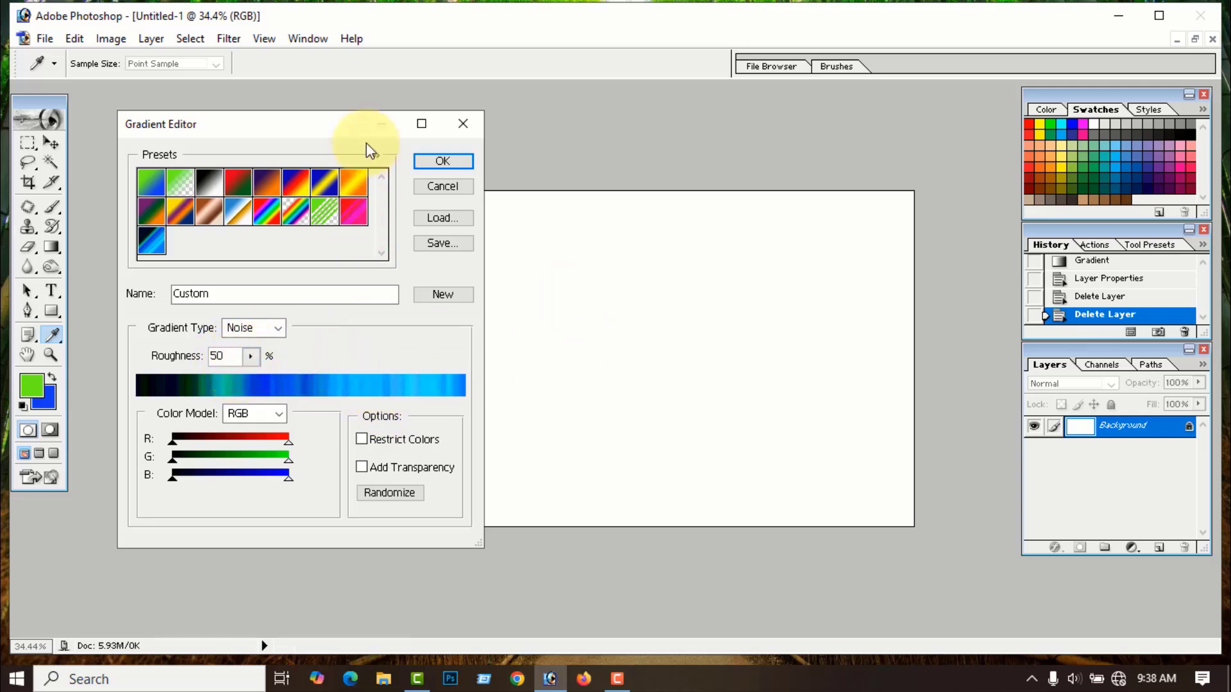
pyautogui.click(469, 132)
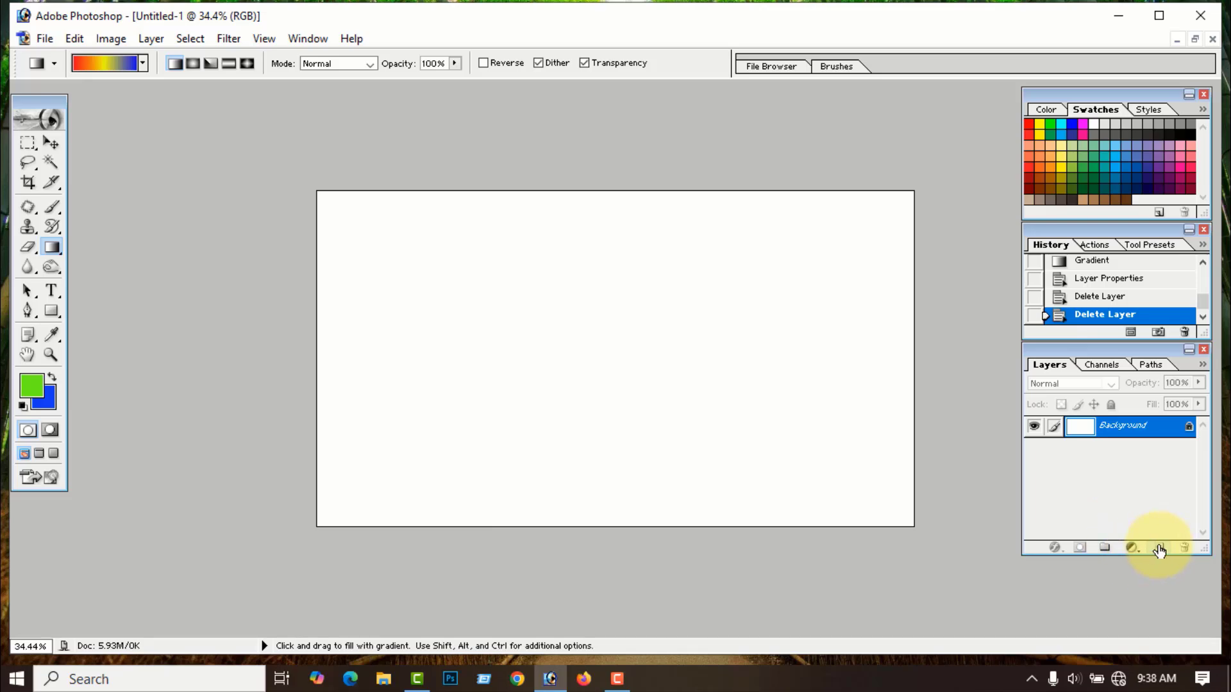
# - Add a new layer and set the gradient to Noise at roughness 100
pyautogui.click(1157, 548)
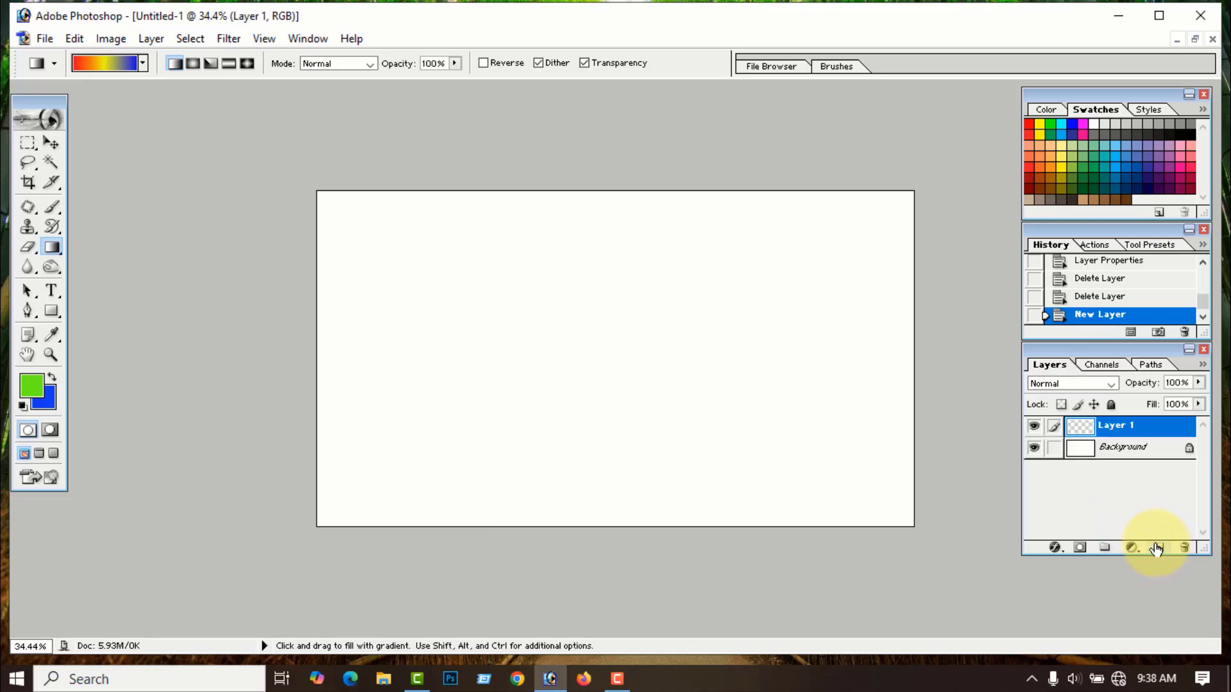
pyautogui.click(110, 64)
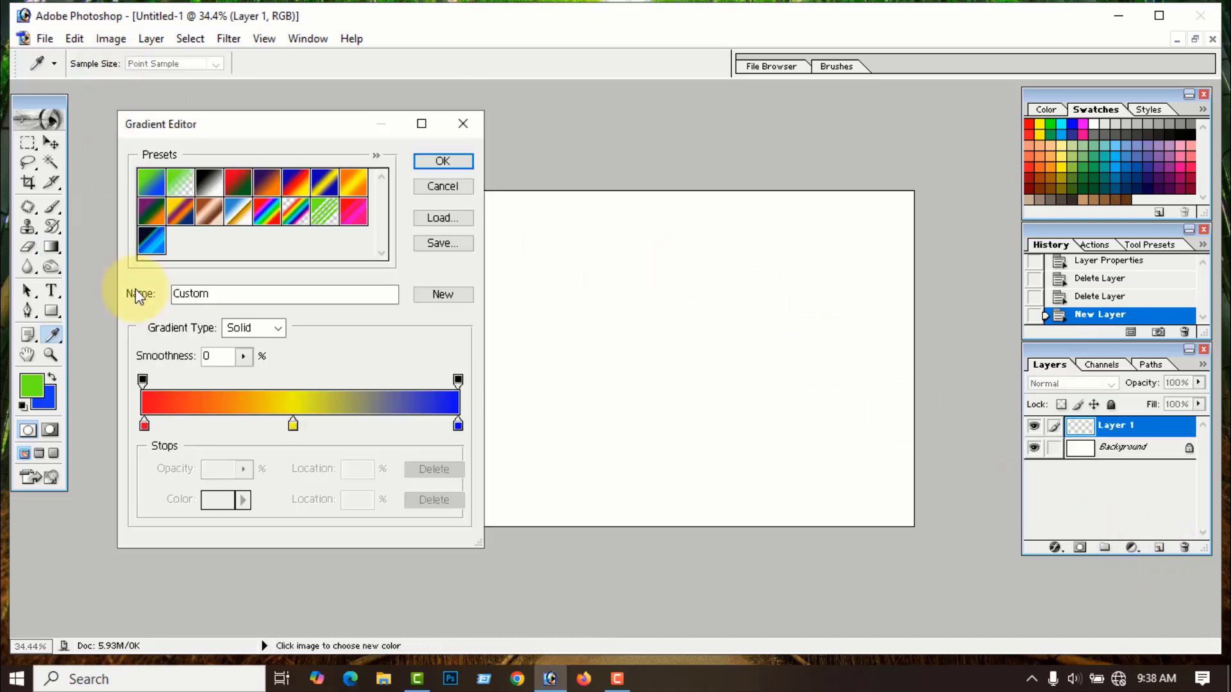
pyautogui.click(280, 328)
pyautogui.click(247, 357)
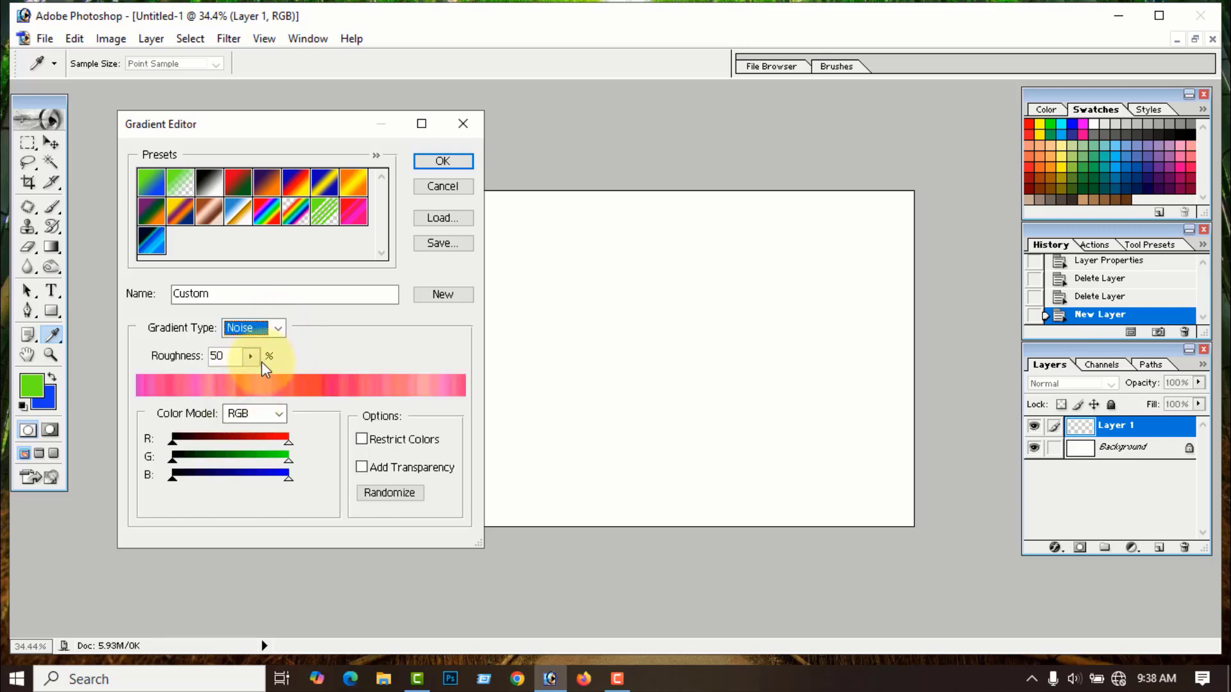
pyautogui.click(250, 357)
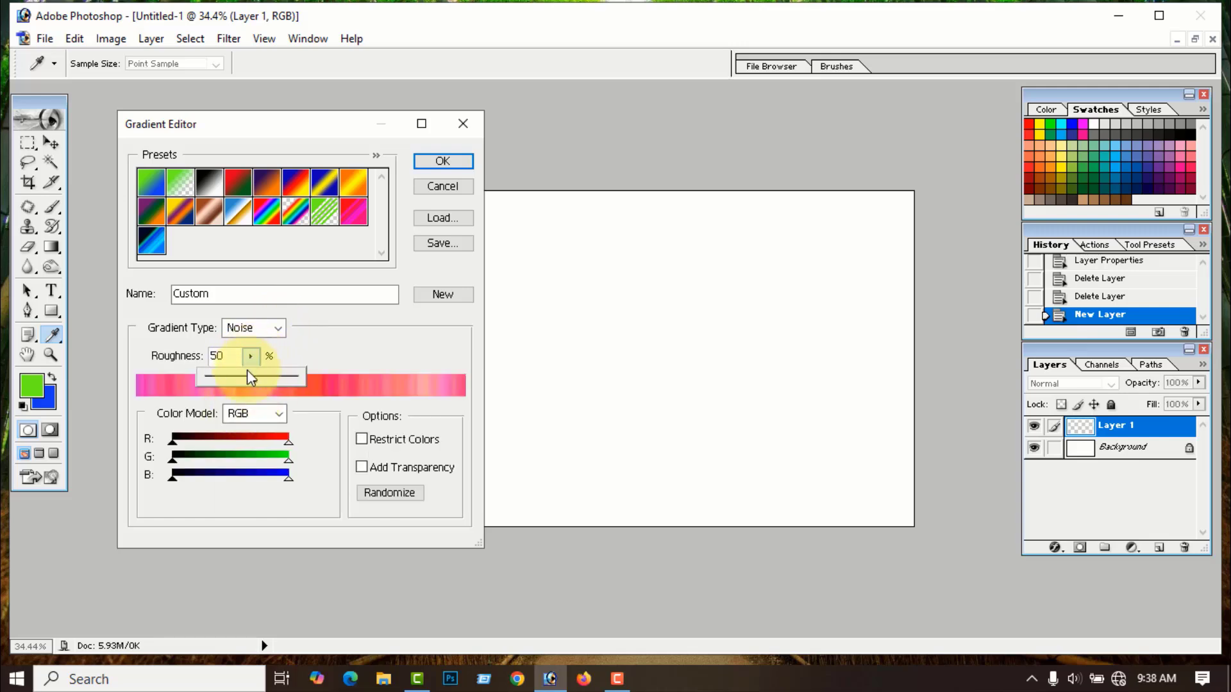
pyautogui.moveTo(250, 380); pyautogui.dragTo(302, 380)
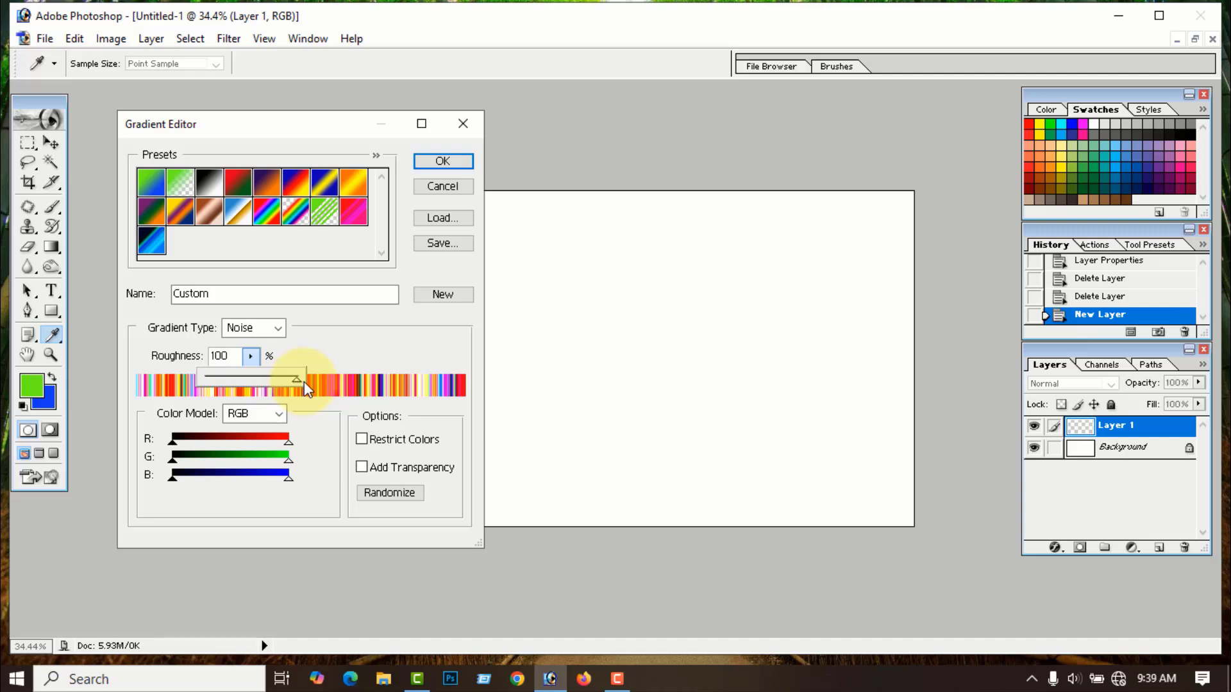
pyautogui.click(444, 161)
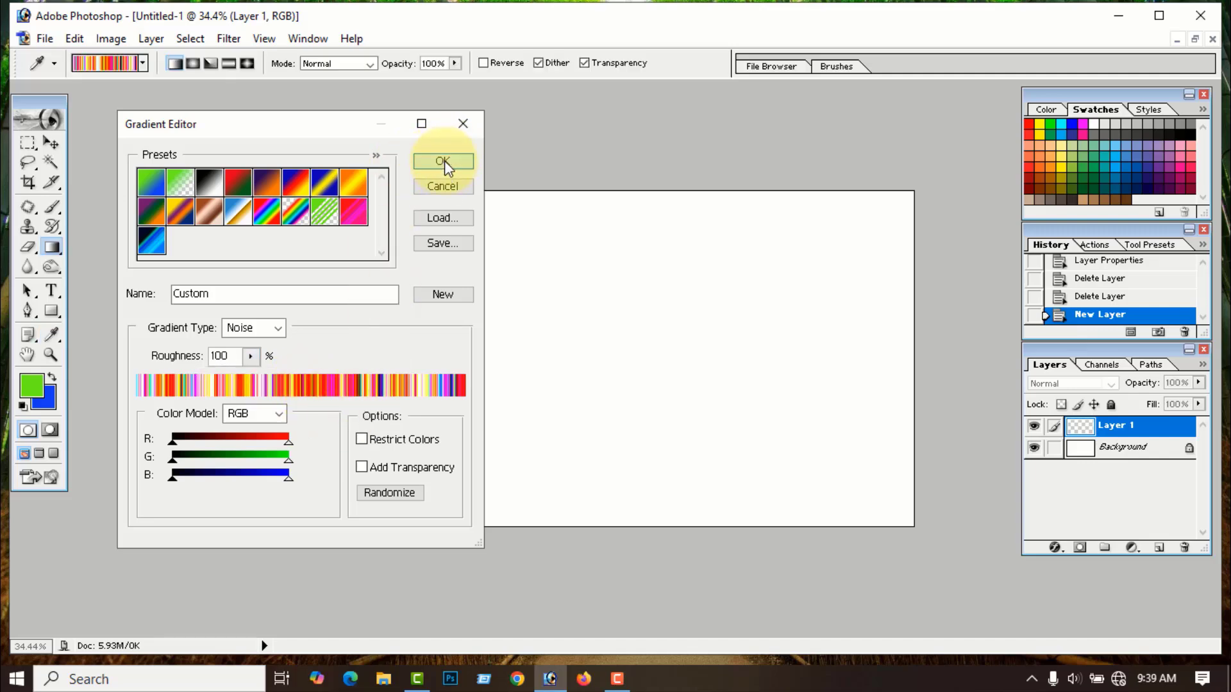
# - Fill the layer with the gradient from left to right edge and name it 100
pyautogui.moveTo(317, 354); pyautogui.dragTo(921, 354)
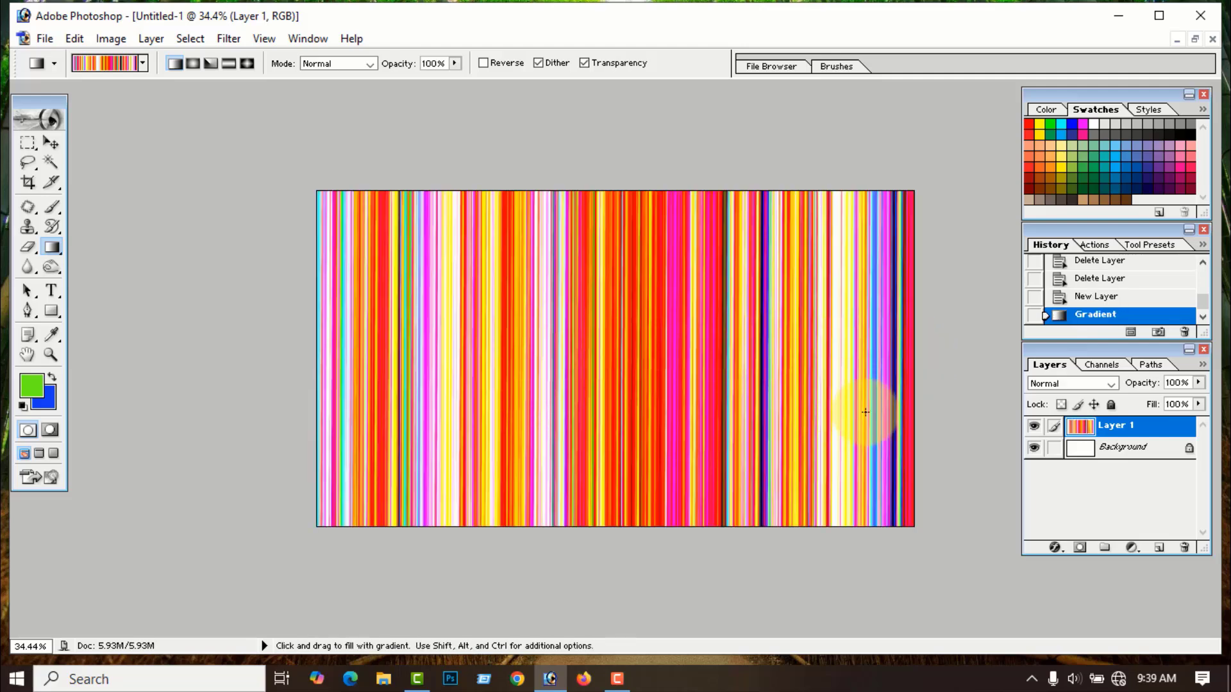
pyautogui.doubleClick(1130, 427)
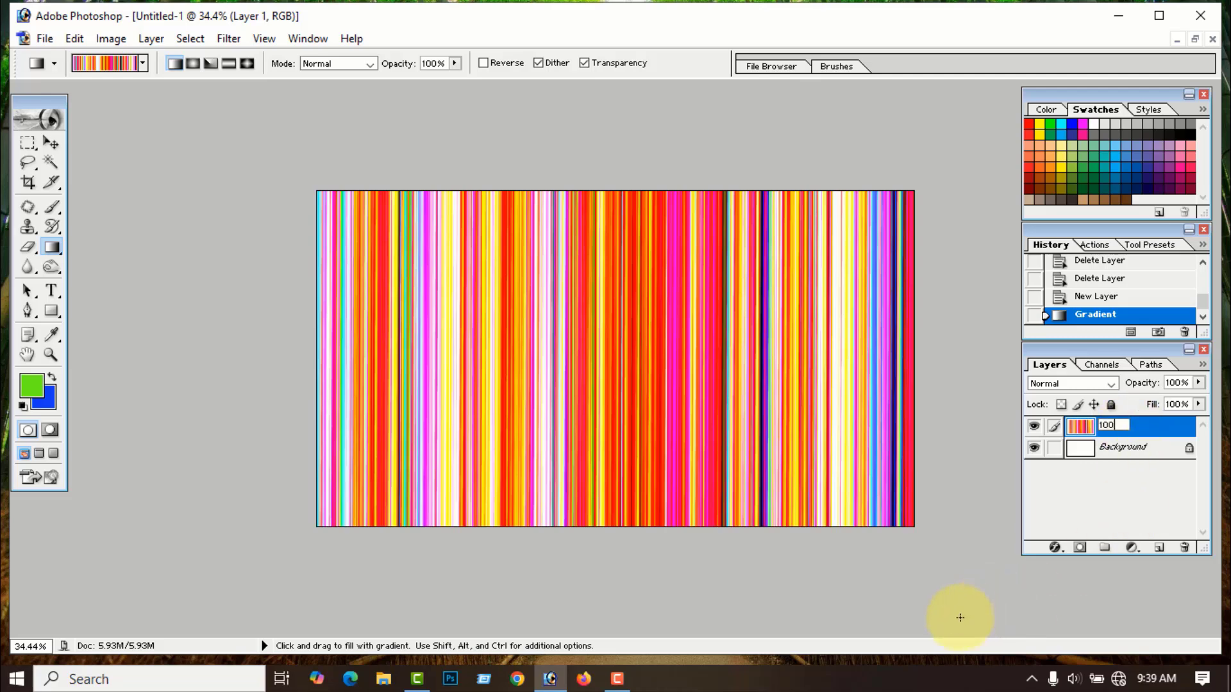
pyautogui.click(946, 605)
# - Add a layer, fill it with a roughness-50 noise gradient with 100 hidden, and name it 50
pyautogui.click(1158, 549)
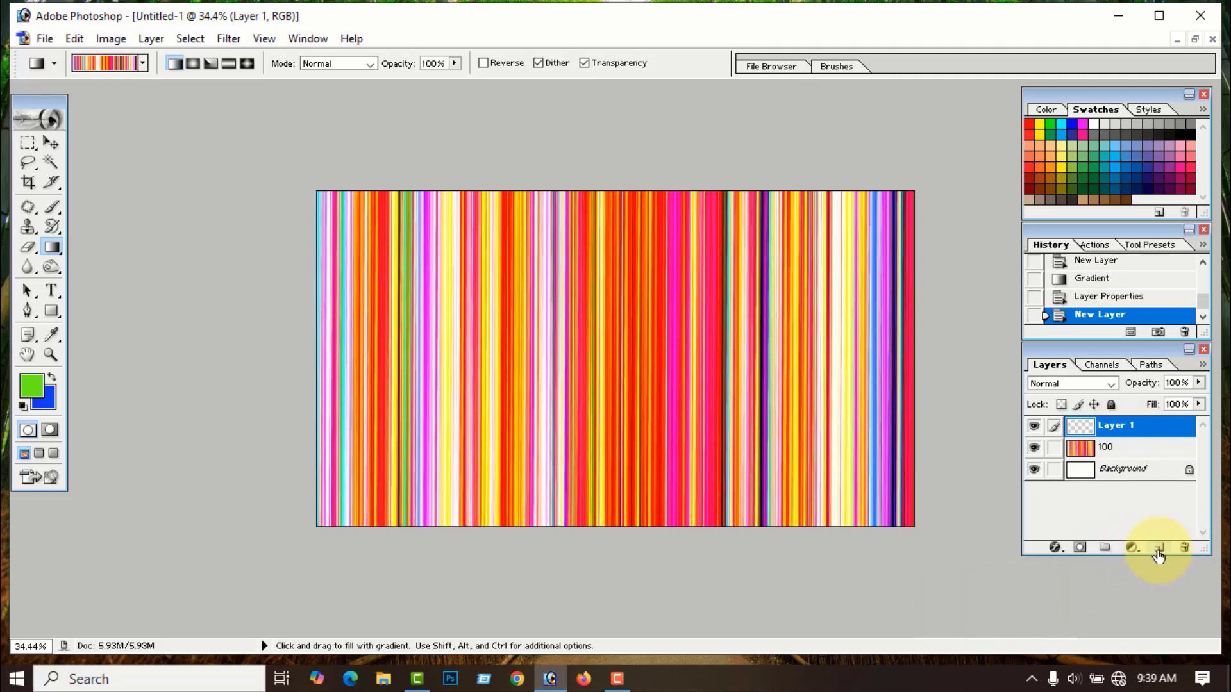
pyautogui.click(109, 63)
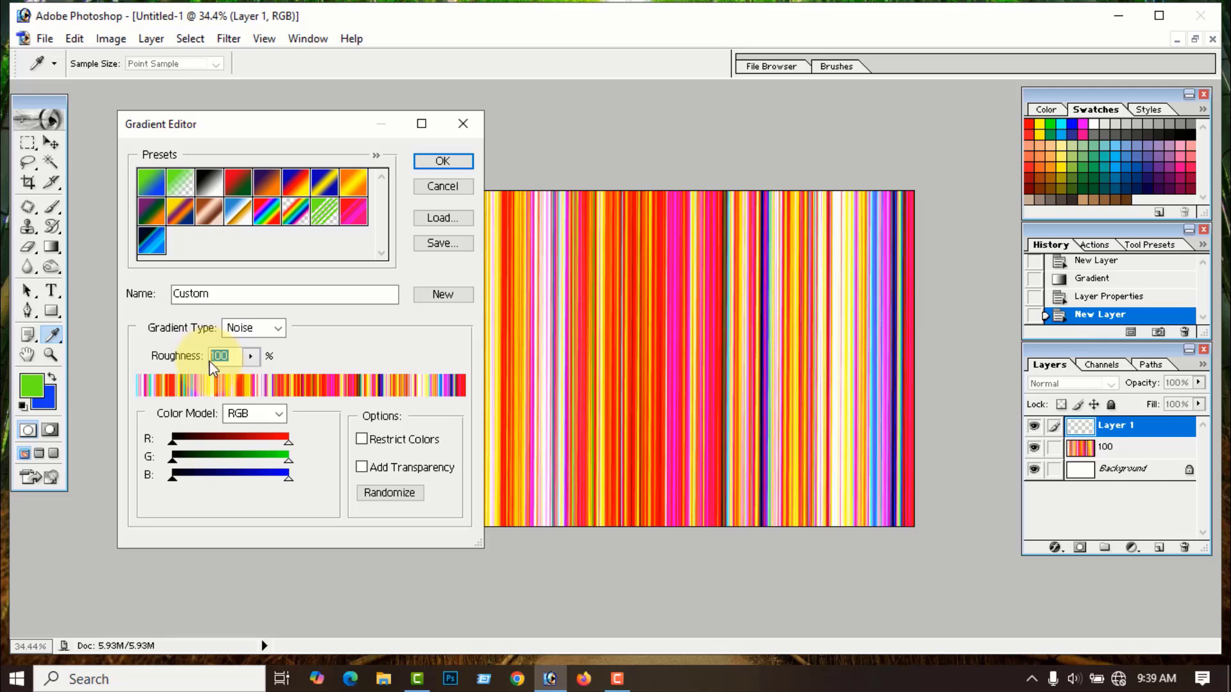
pyautogui.write('50')
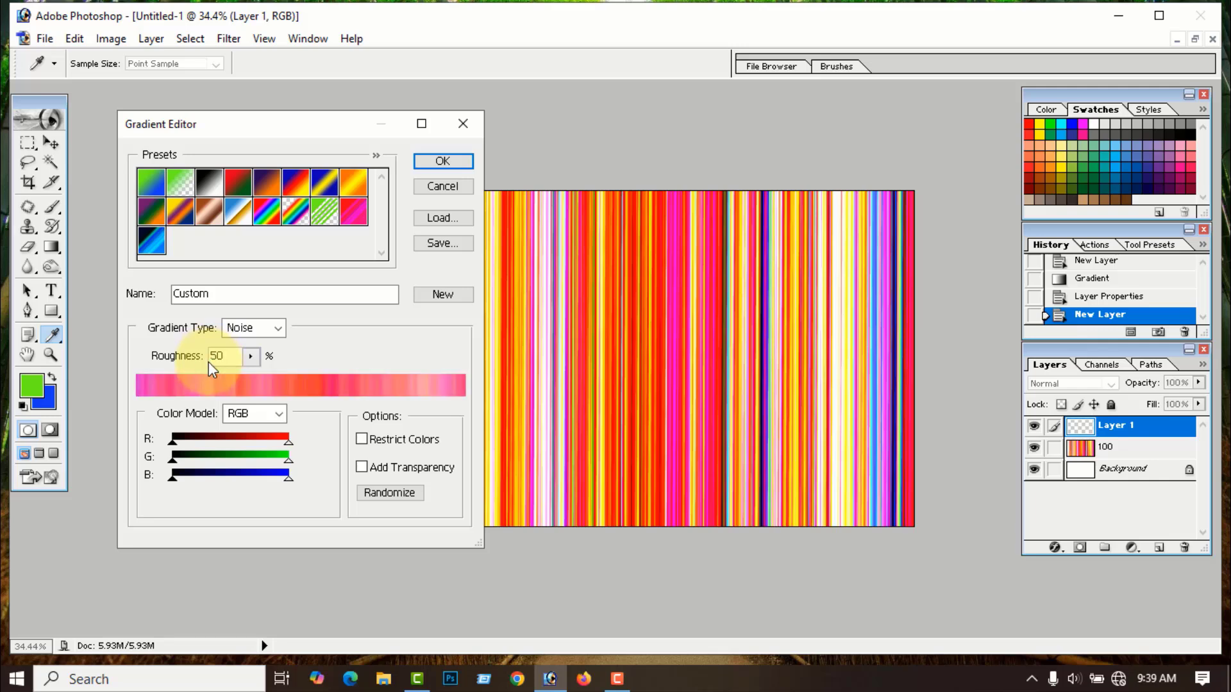
pyautogui.click(456, 166)
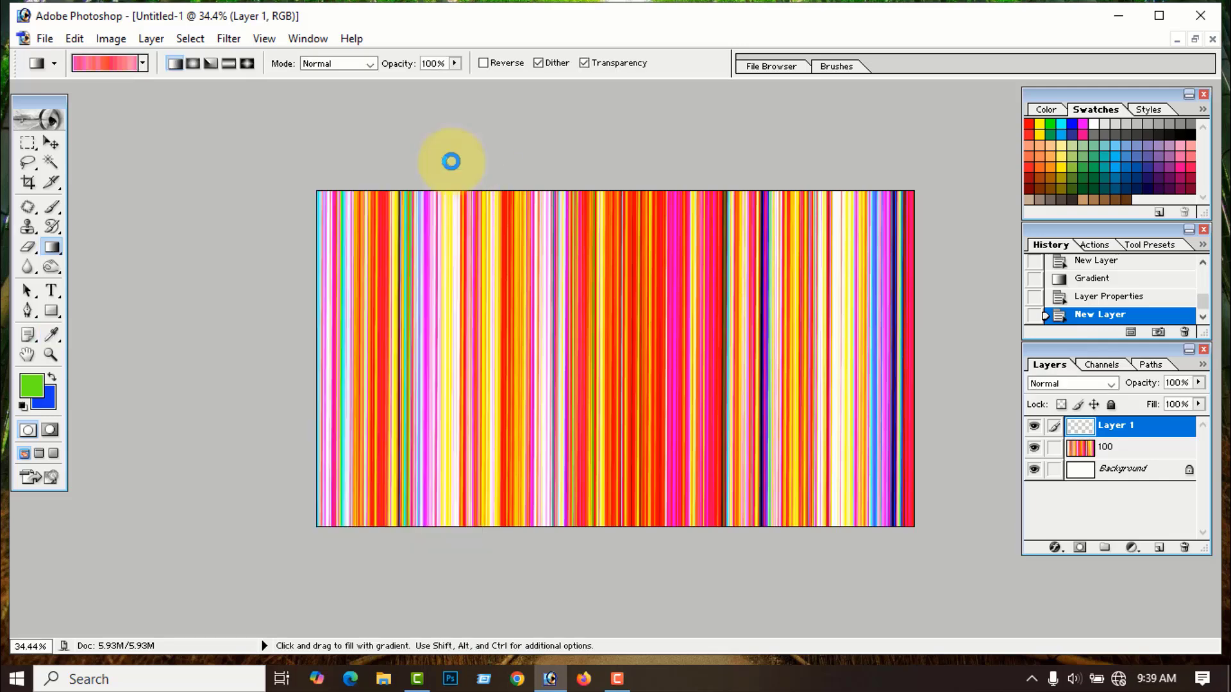
pyautogui.click(1033, 447)
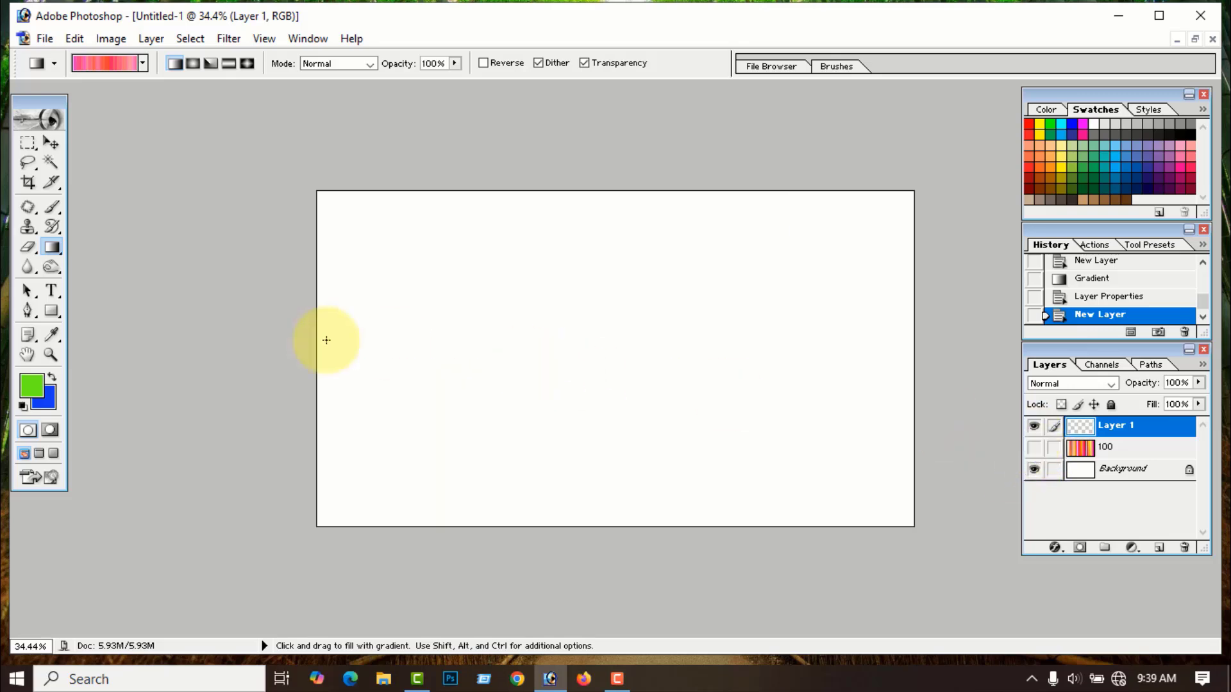
pyautogui.moveTo(318, 351); pyautogui.dragTo(909, 350)
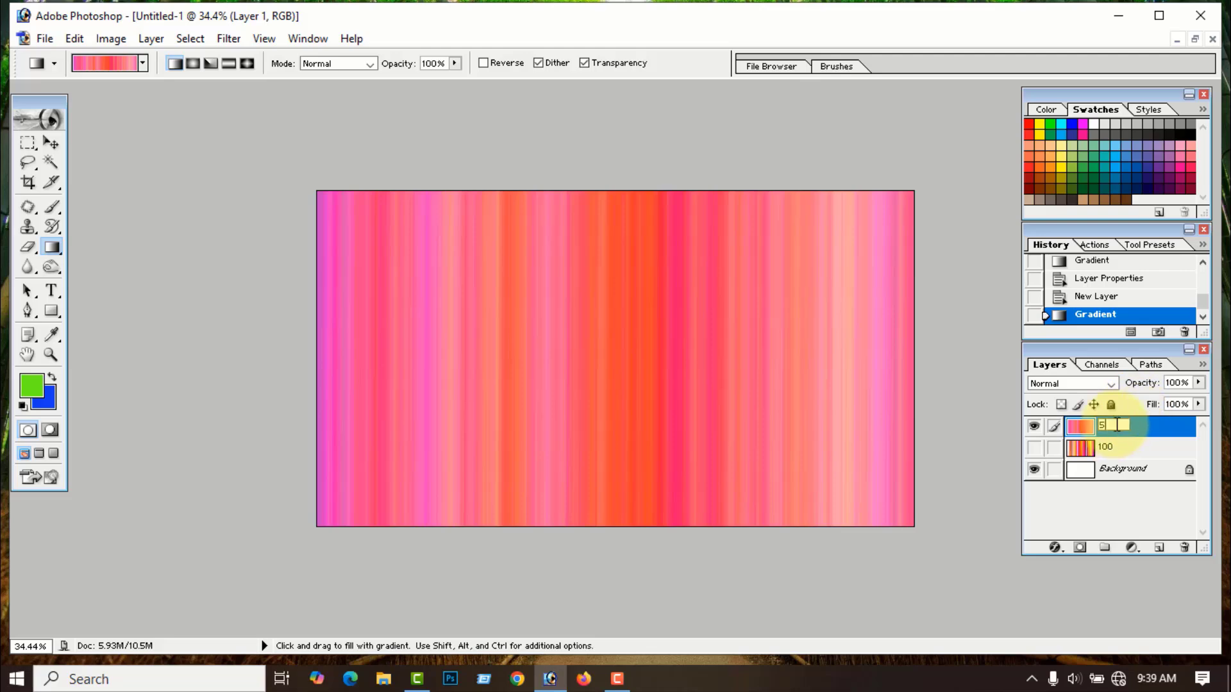
pyautogui.click(934, 584)
# - Add a layer, hide 50, fill it with a roughness-0 gradient, and name it 0
pyautogui.click(1159, 550)
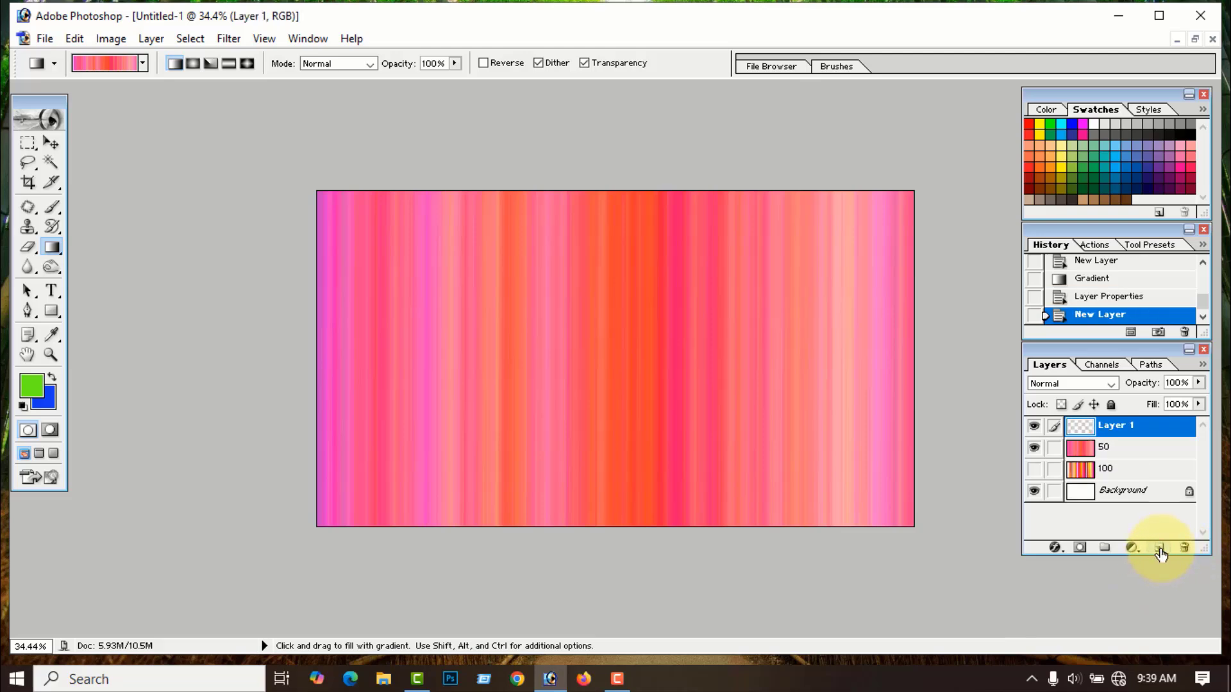
pyautogui.click(1034, 448)
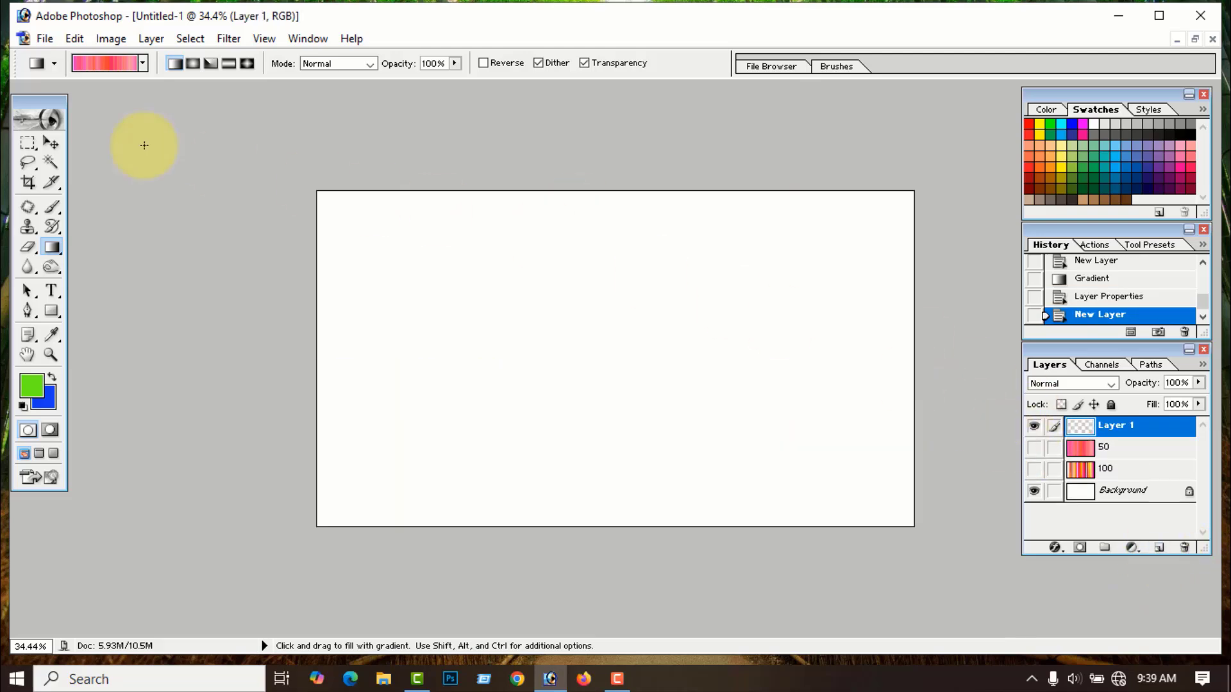
pyautogui.click(117, 62)
pyautogui.click(250, 356)
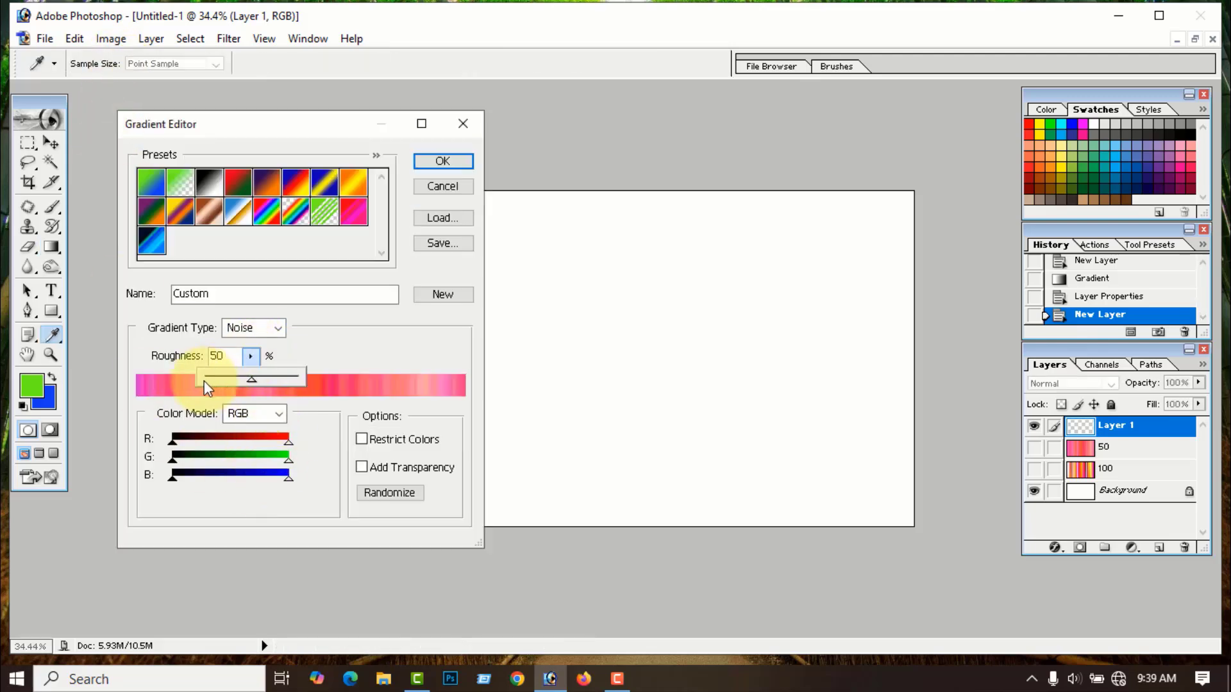
pyautogui.moveTo(256, 381); pyautogui.dragTo(198, 382)
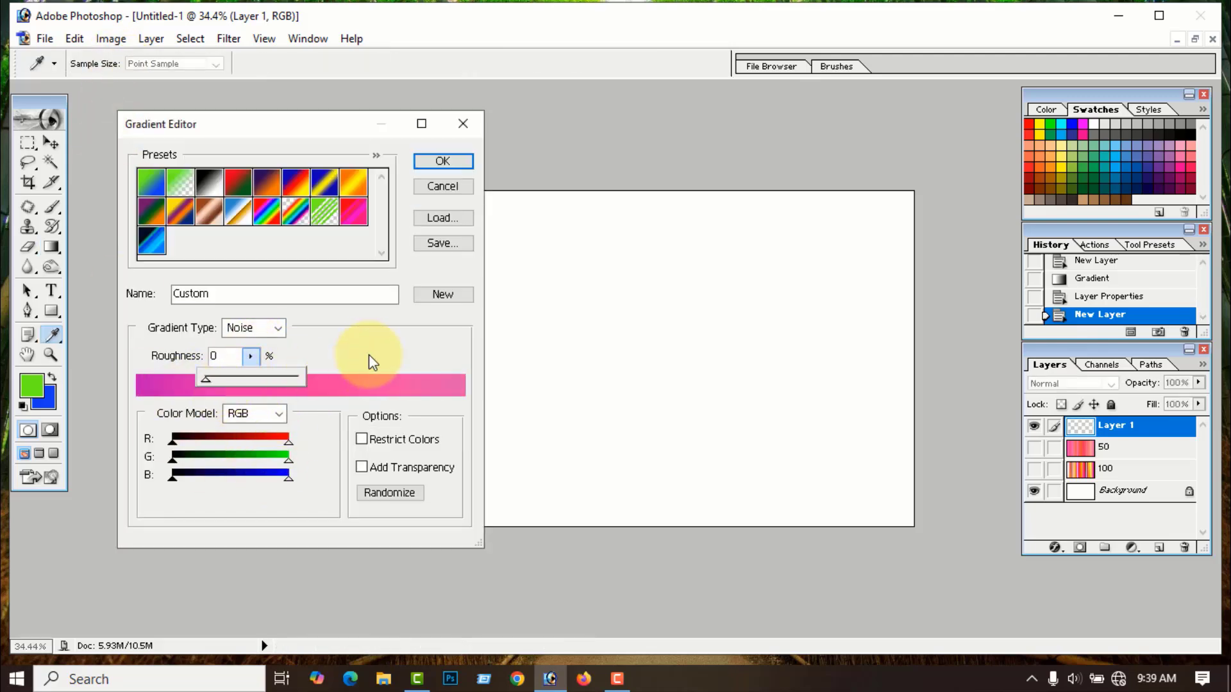
pyautogui.click(442, 162)
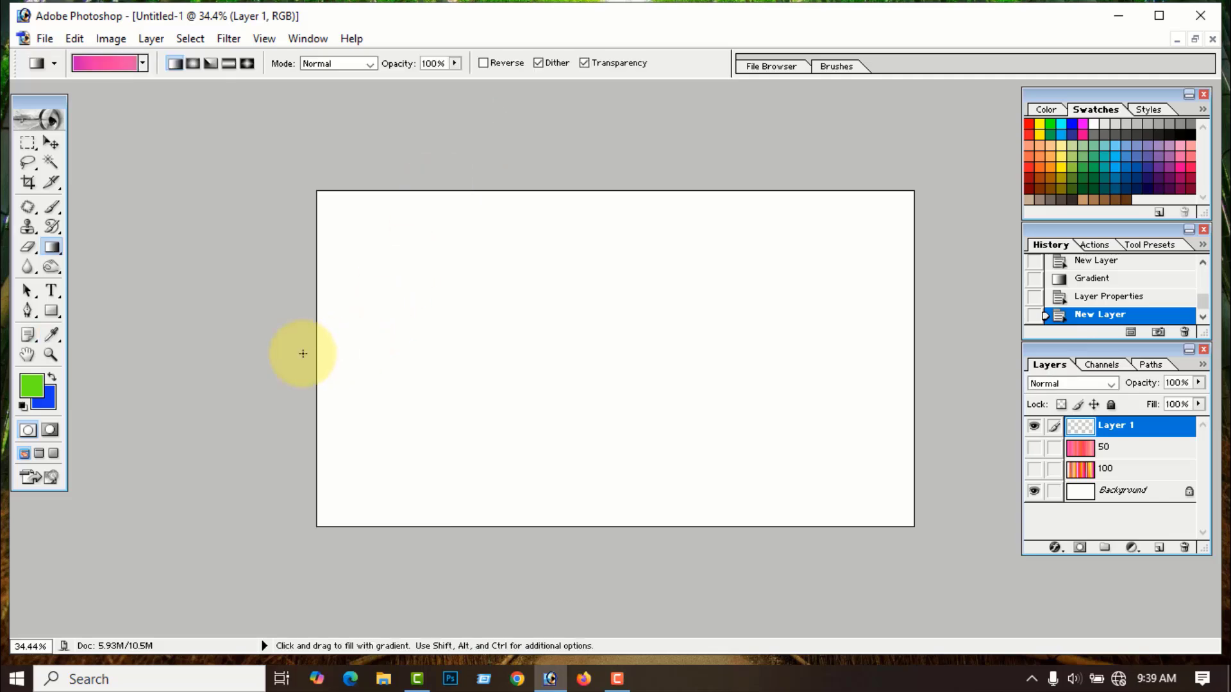
pyautogui.moveTo(316, 340); pyautogui.dragTo(917, 339)
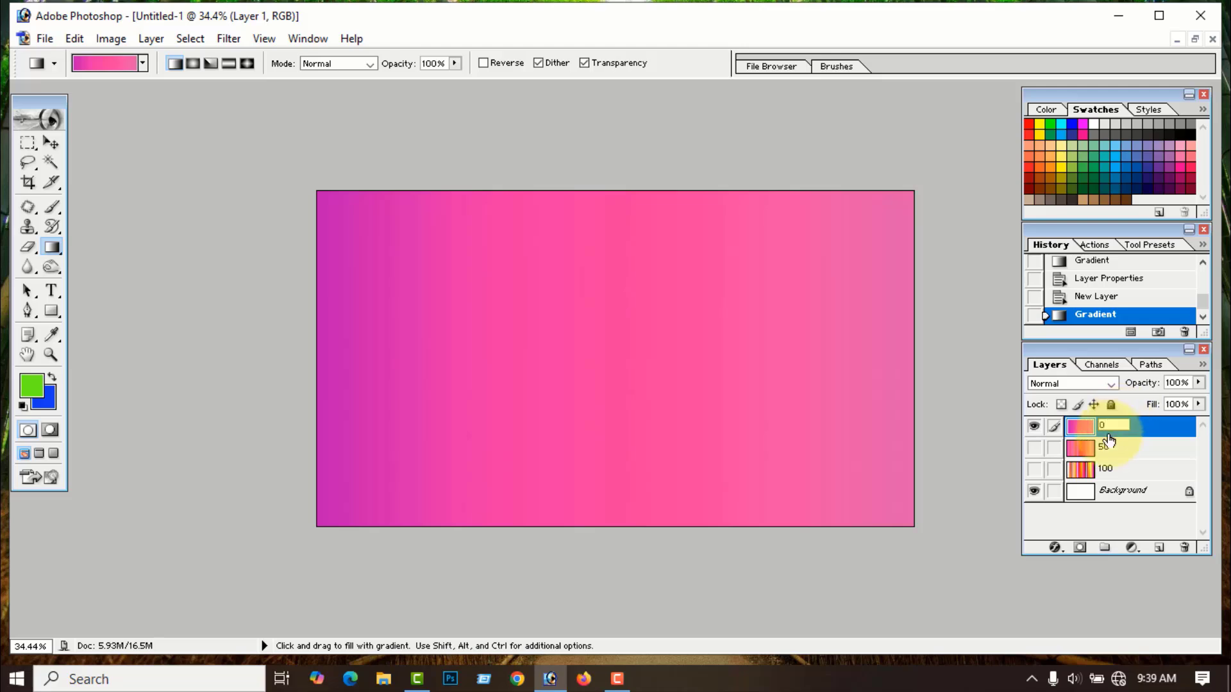
pyautogui.click(930, 573)
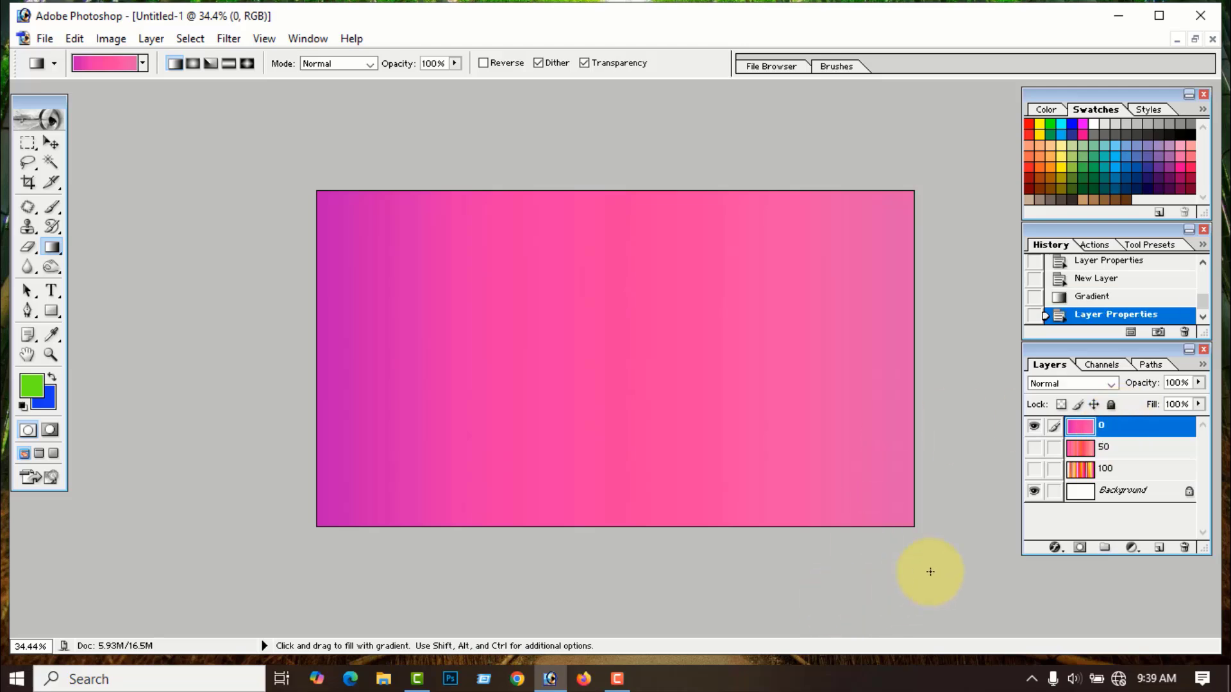
# - Show layers 50 and 100 again and hide layer 0 to reveal the 100 stripes
pyautogui.click(1034, 449)
pyautogui.click(1034, 476)
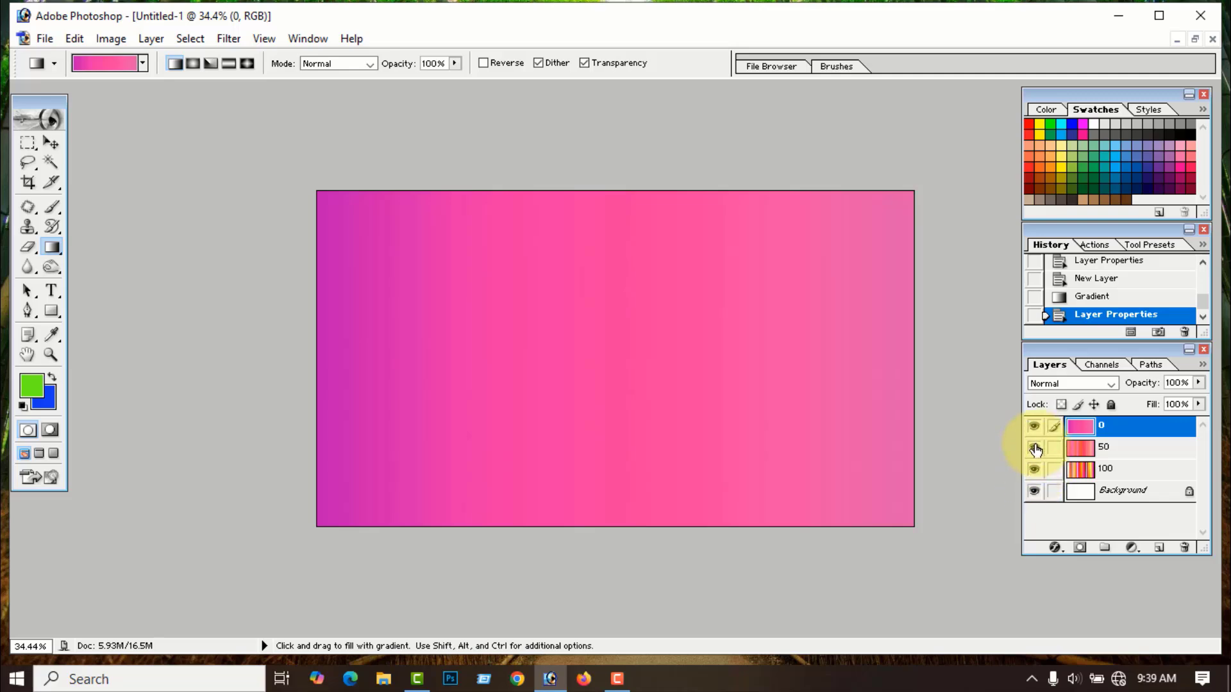
pyautogui.click(1035, 426)
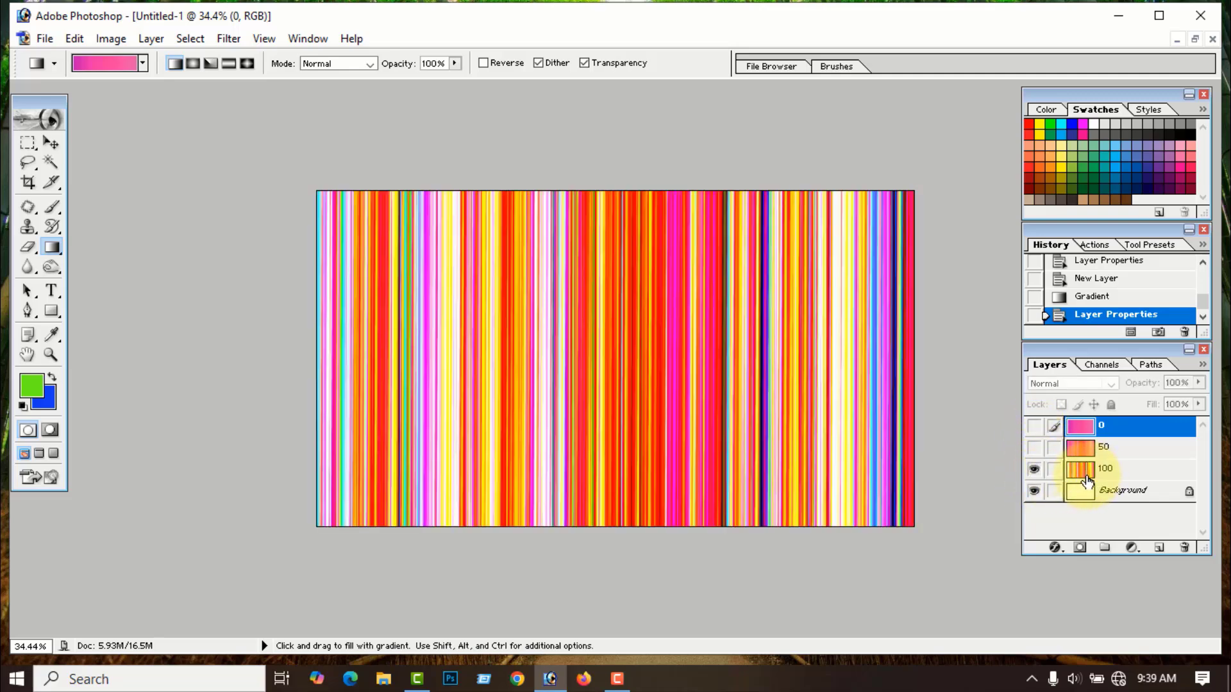
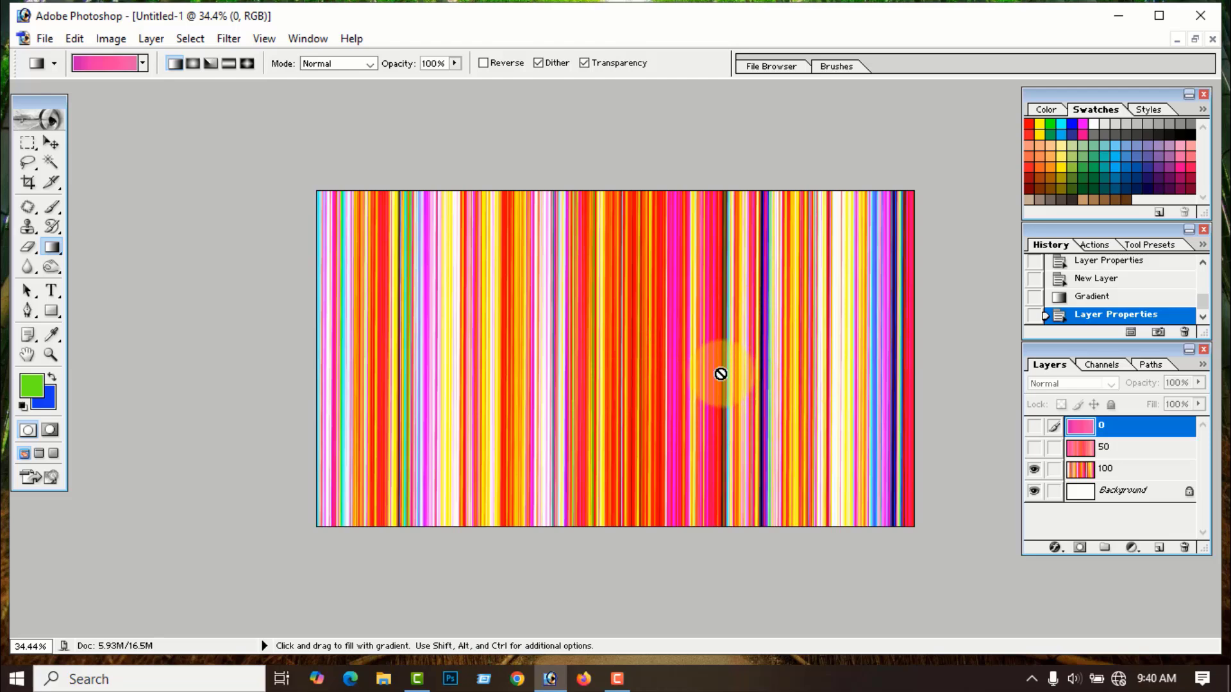
# - Hide layer 100, show and hide layer 50, then show only the smooth pink layer 0
pyautogui.click(1034, 470)
pyautogui.click(1034, 447)
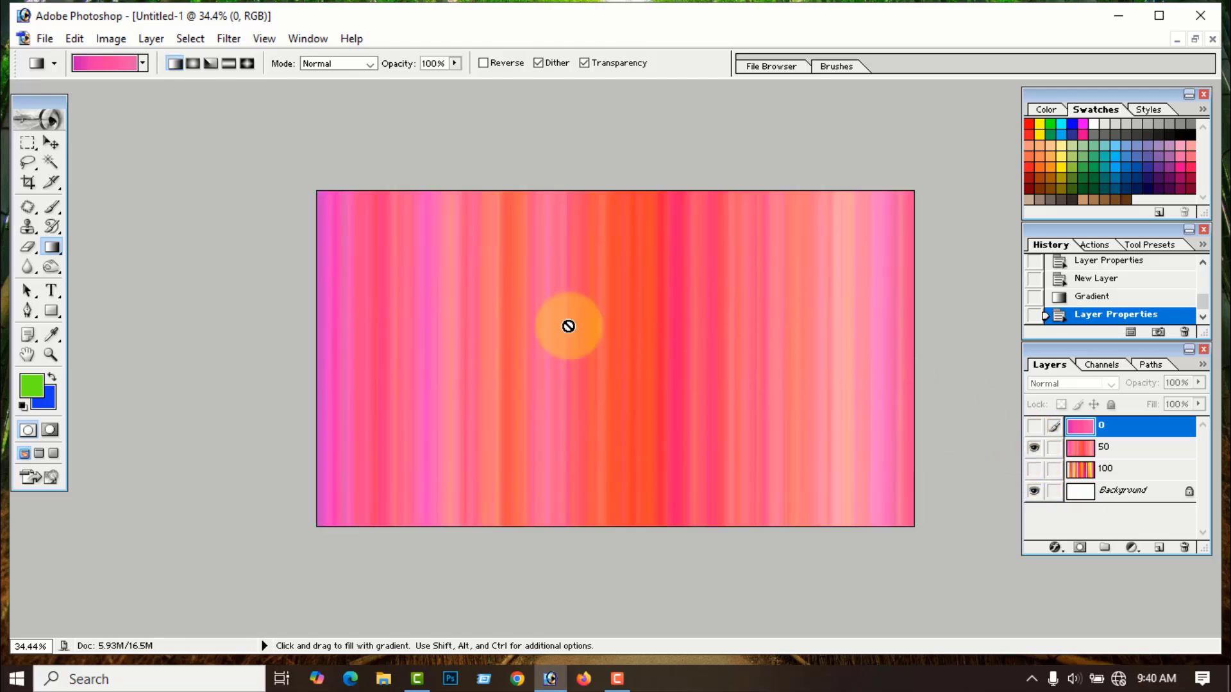
pyautogui.click(1036, 445)
pyautogui.click(1034, 427)
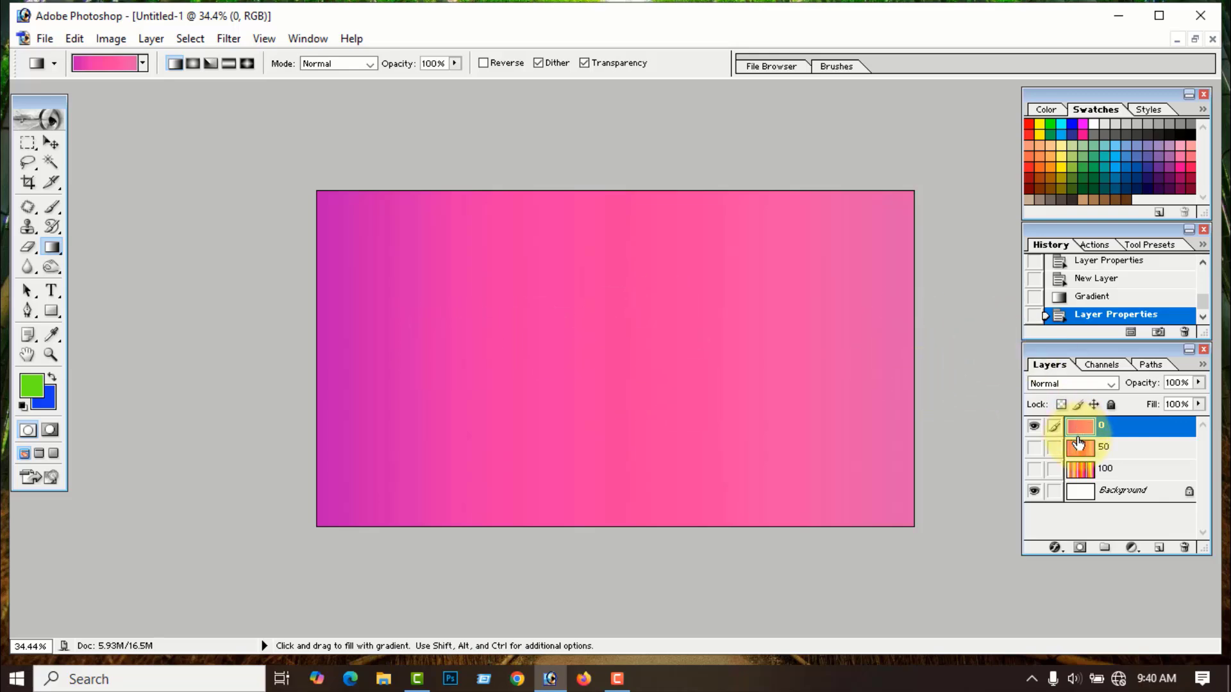
# - Delete gradient layers 0, 50 and 100, leaving only the white Background
pyautogui.press('Delete')
pyautogui.rightClick(1112, 429)
pyautogui.click(1107, 506)
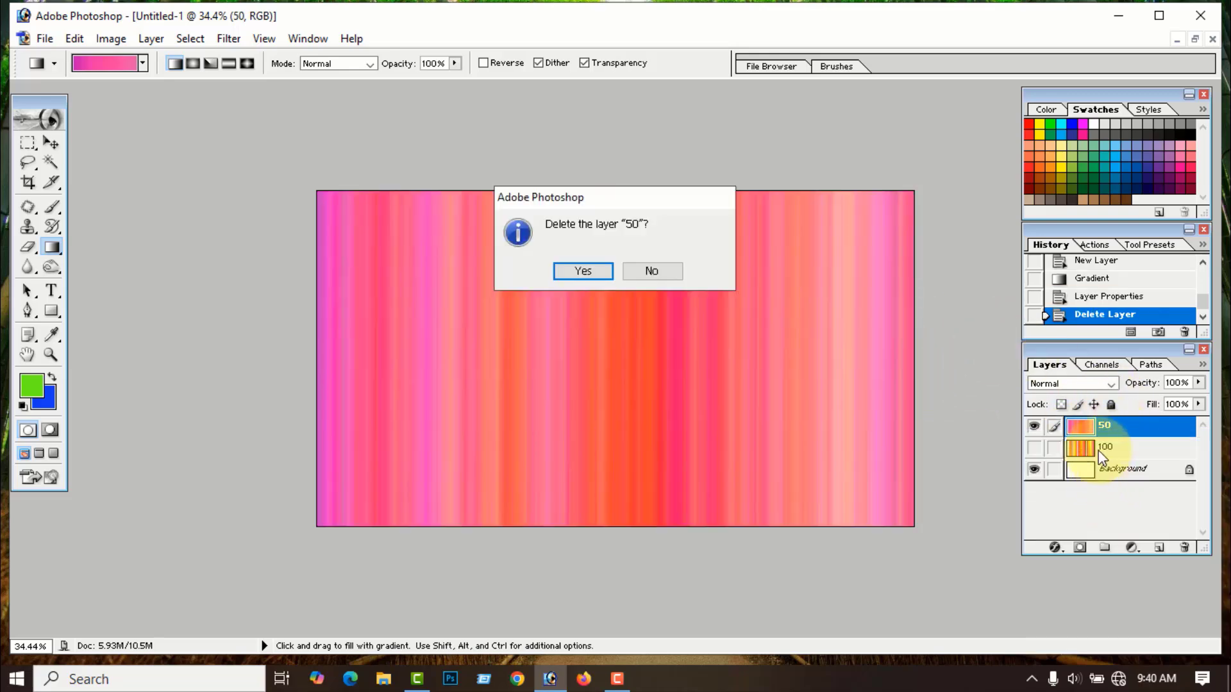
pyautogui.click(583, 271)
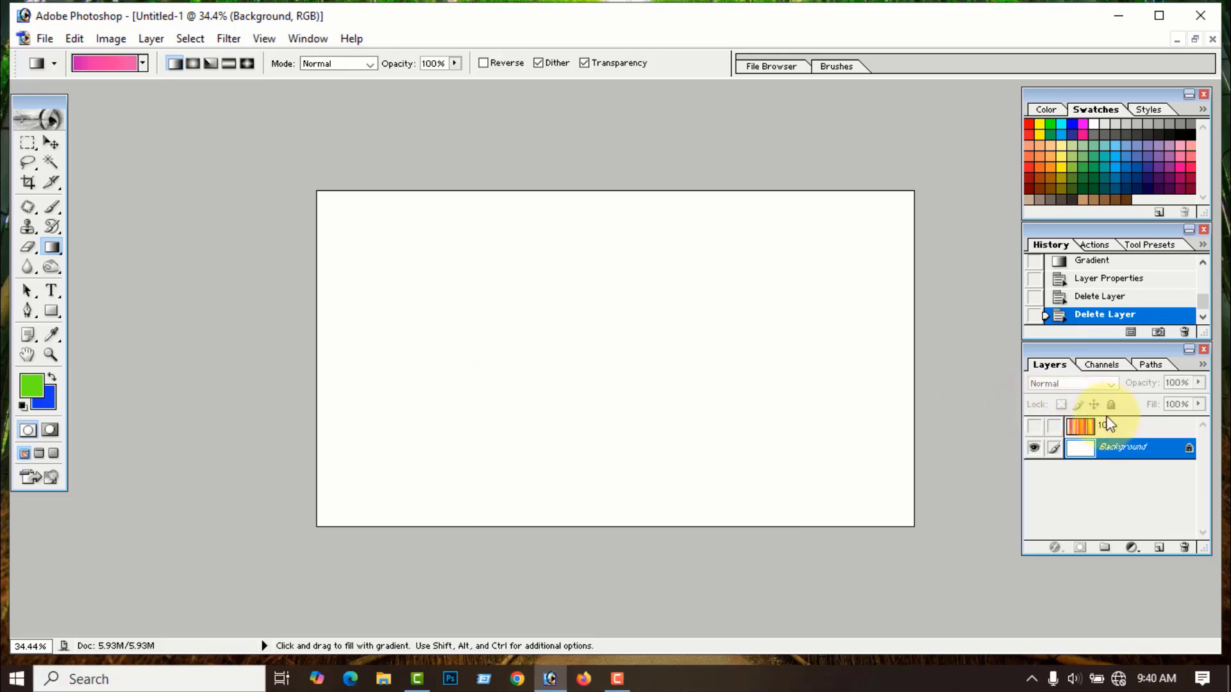
pyautogui.rightClick(1112, 428)
pyautogui.click(1099, 500)
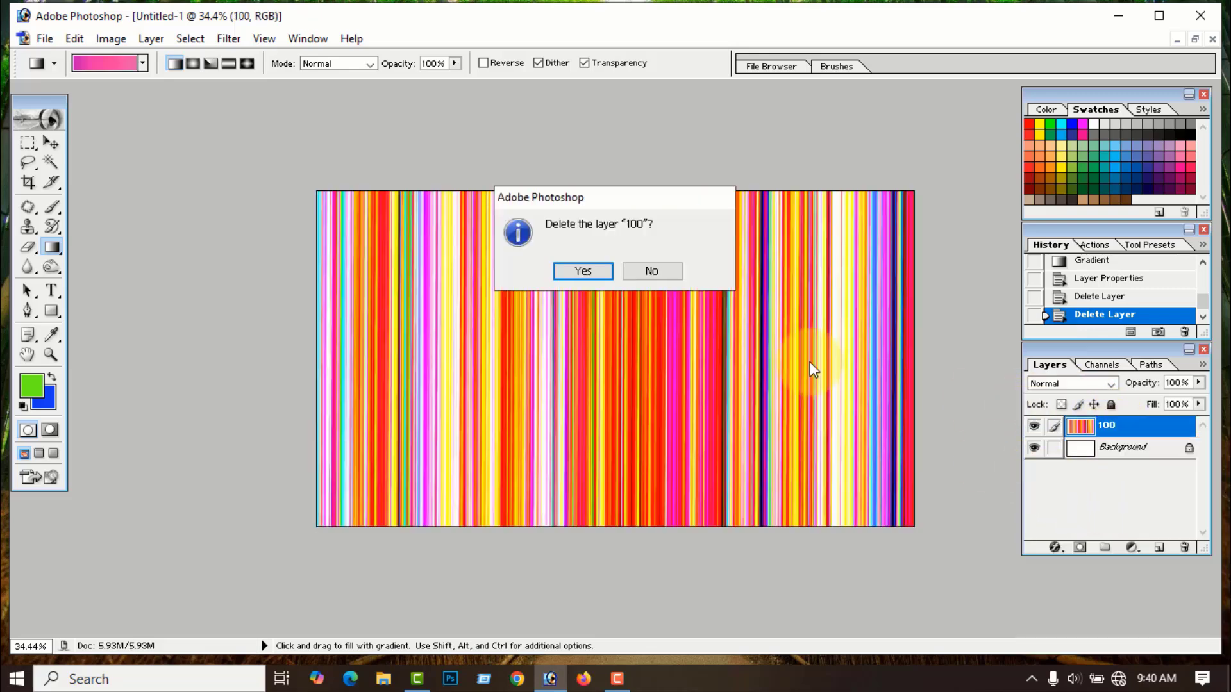
pyautogui.click(584, 270)
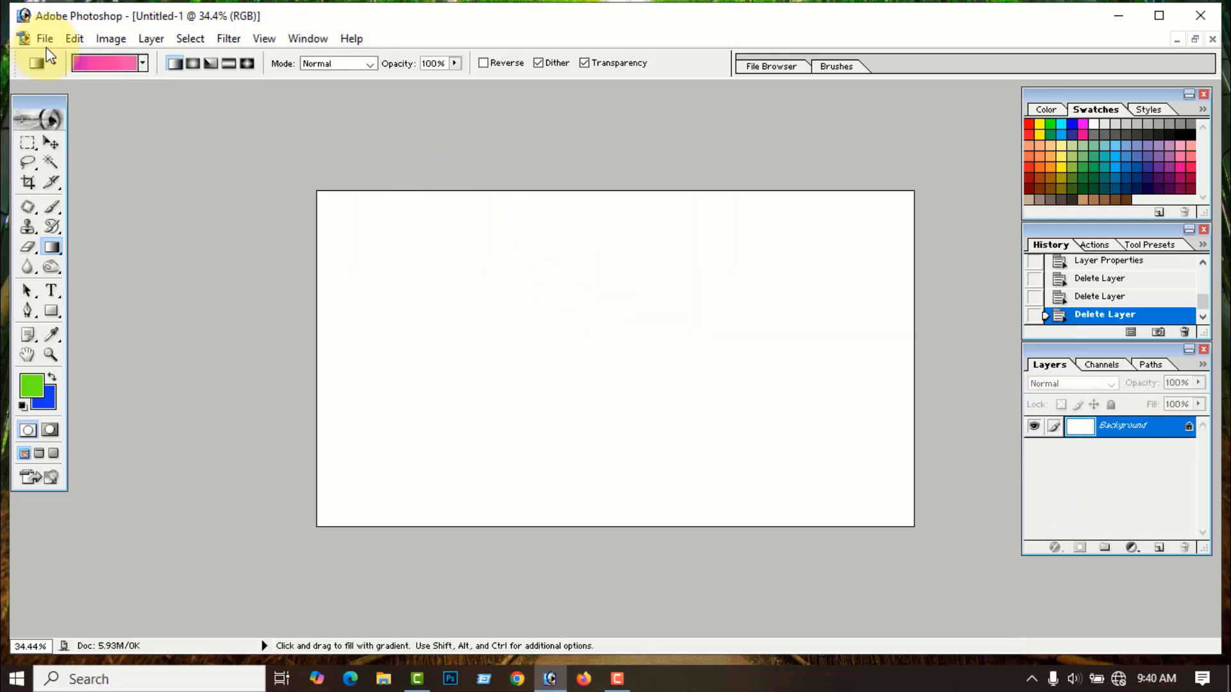
# - In the Gradient Editor, set the gradient type to Solid
pyautogui.click(105, 64)
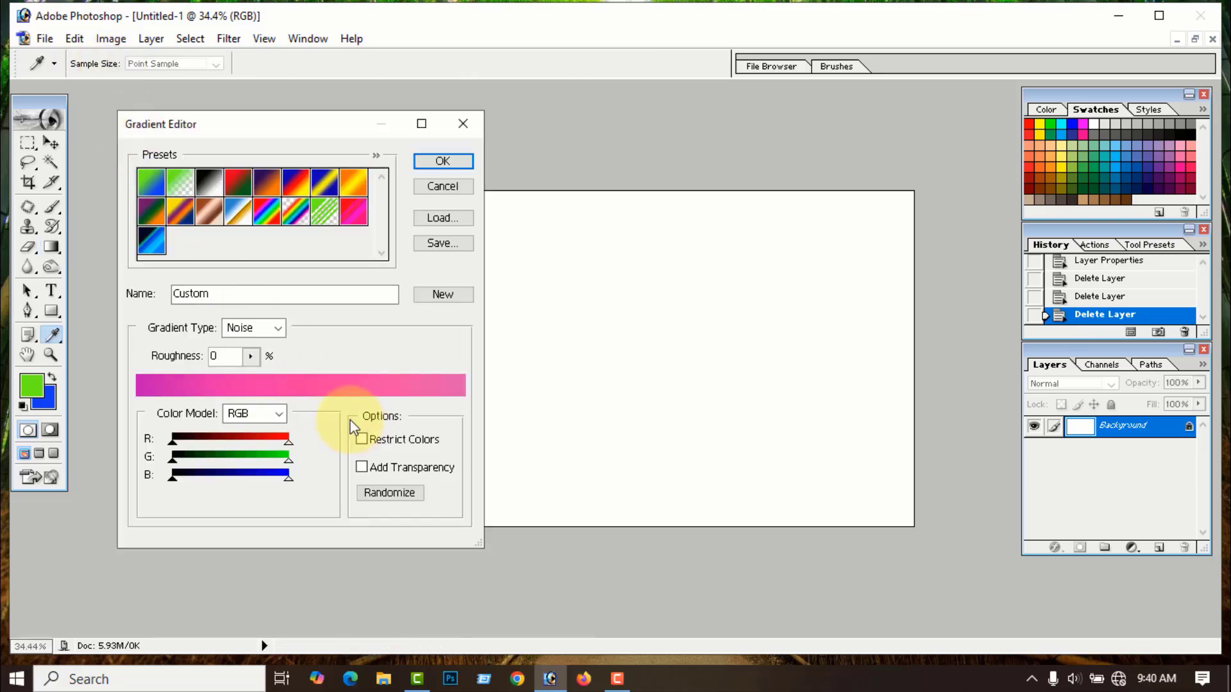
pyautogui.click(278, 328)
pyautogui.click(246, 343)
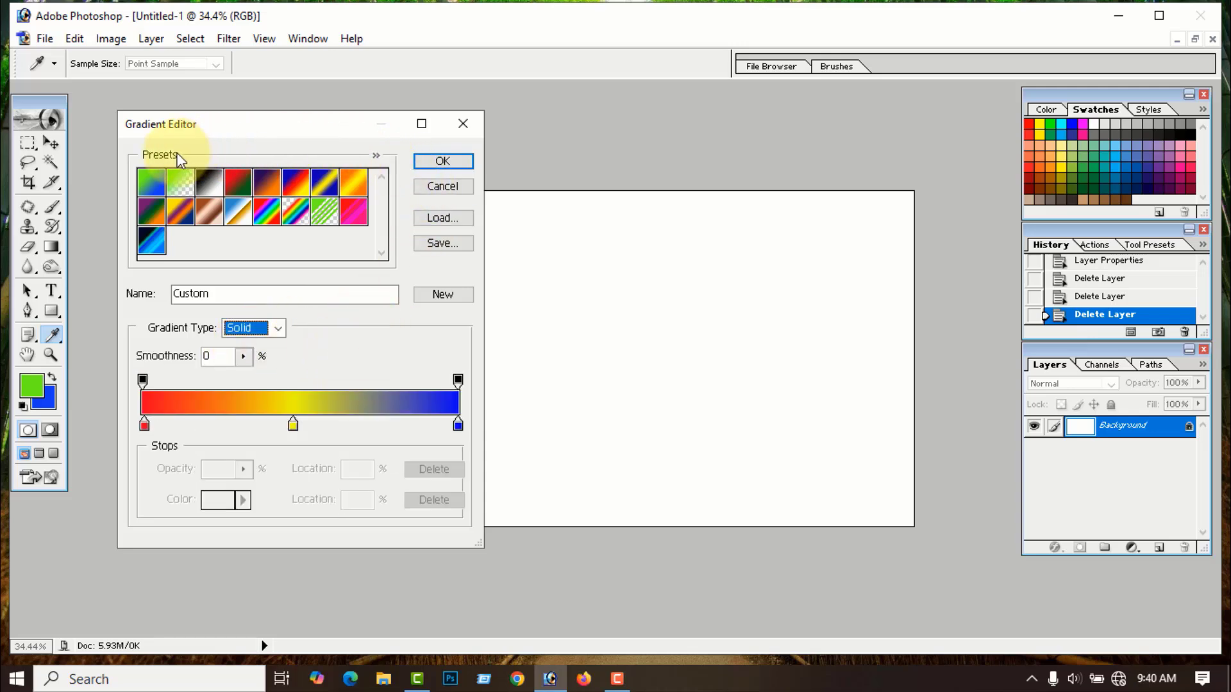
pyautogui.click(375, 157)
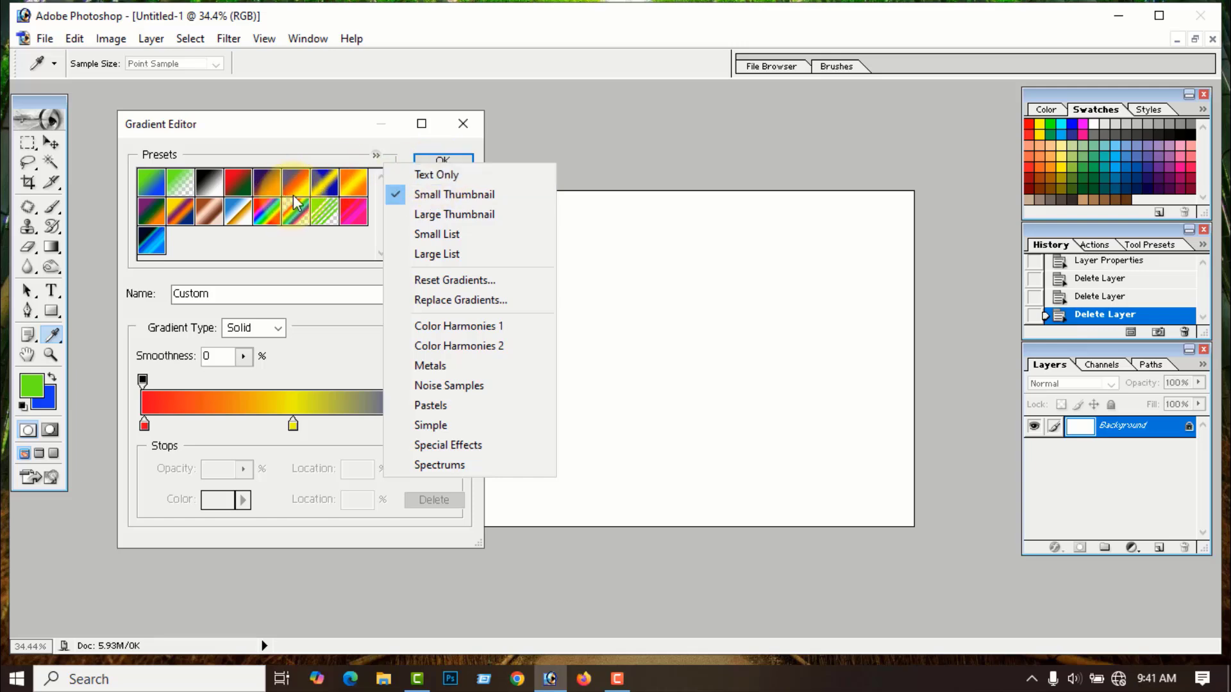
pyautogui.click(430, 176)
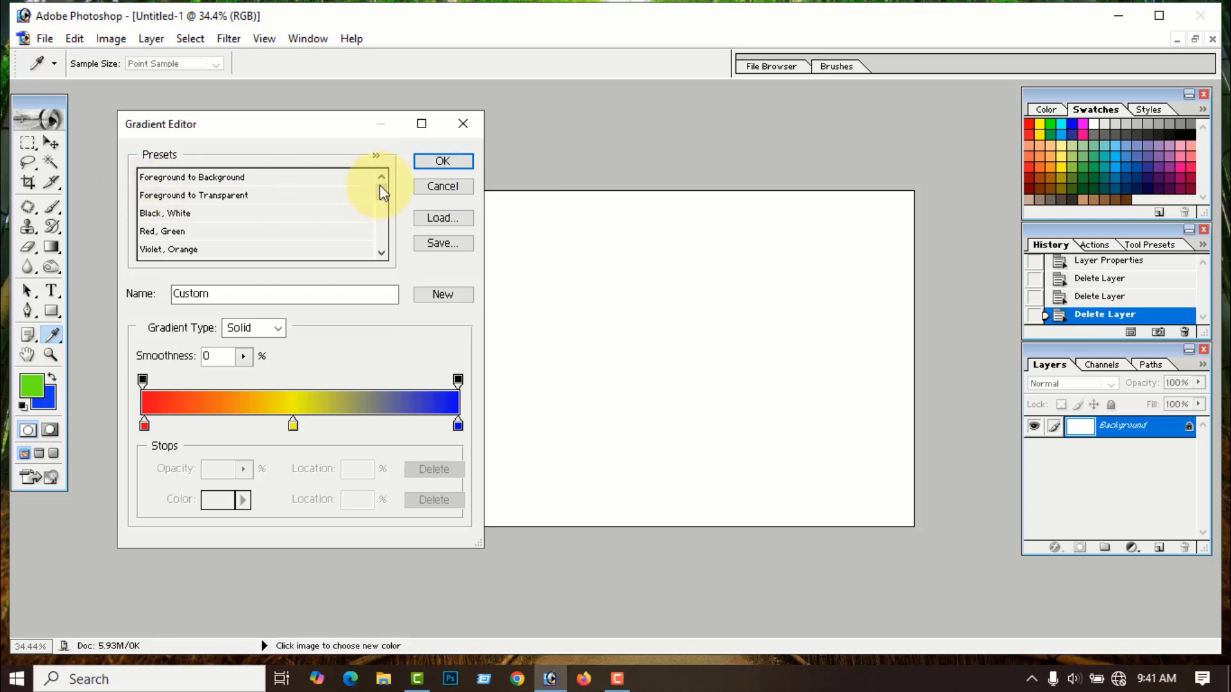
pyautogui.click(377, 156)
pyautogui.click(446, 195)
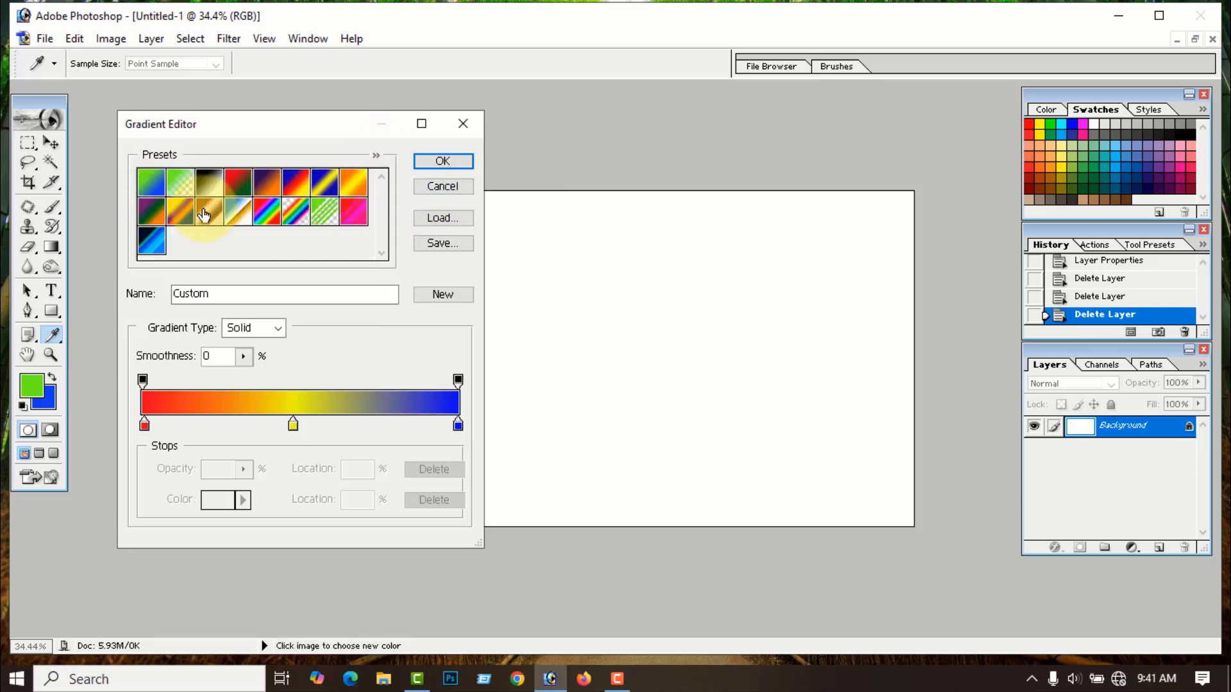
pyautogui.click(375, 155)
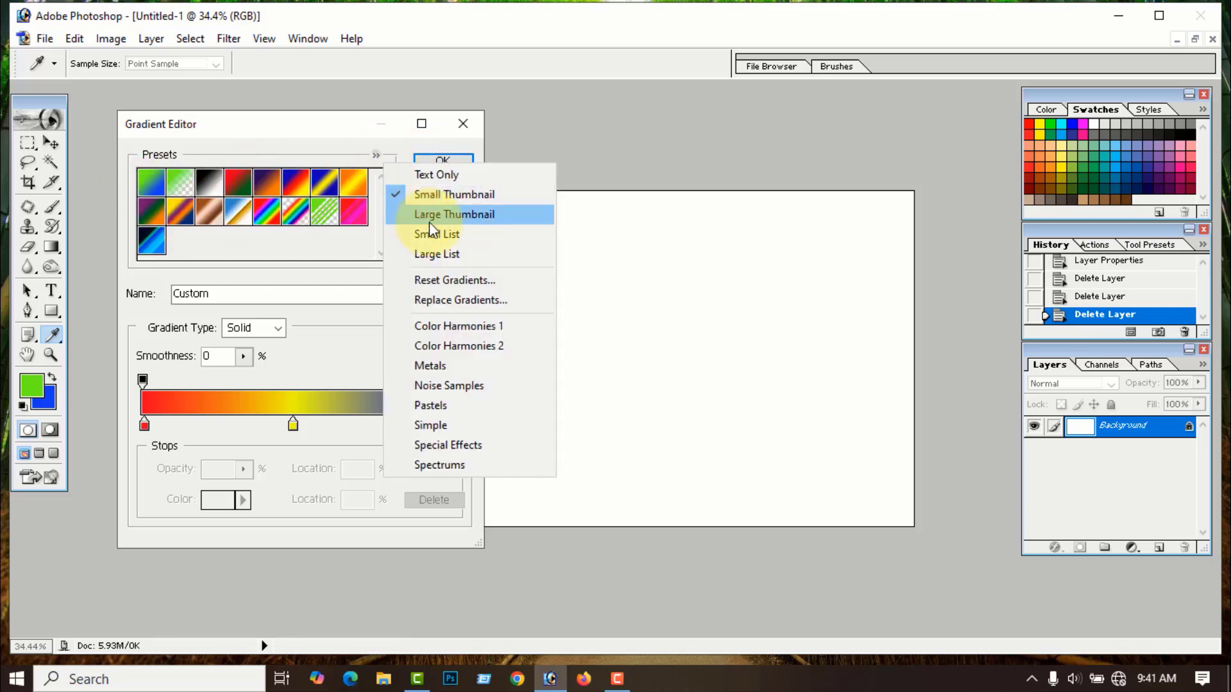
pyautogui.click(448, 215)
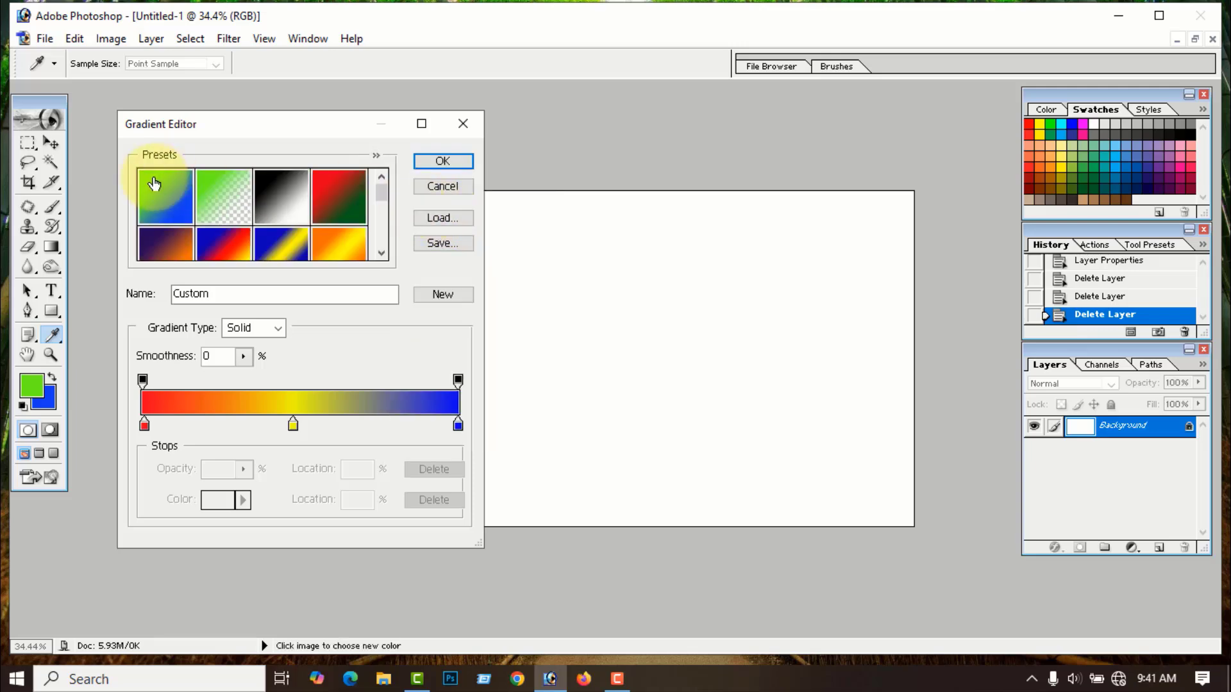
pyautogui.click(377, 156)
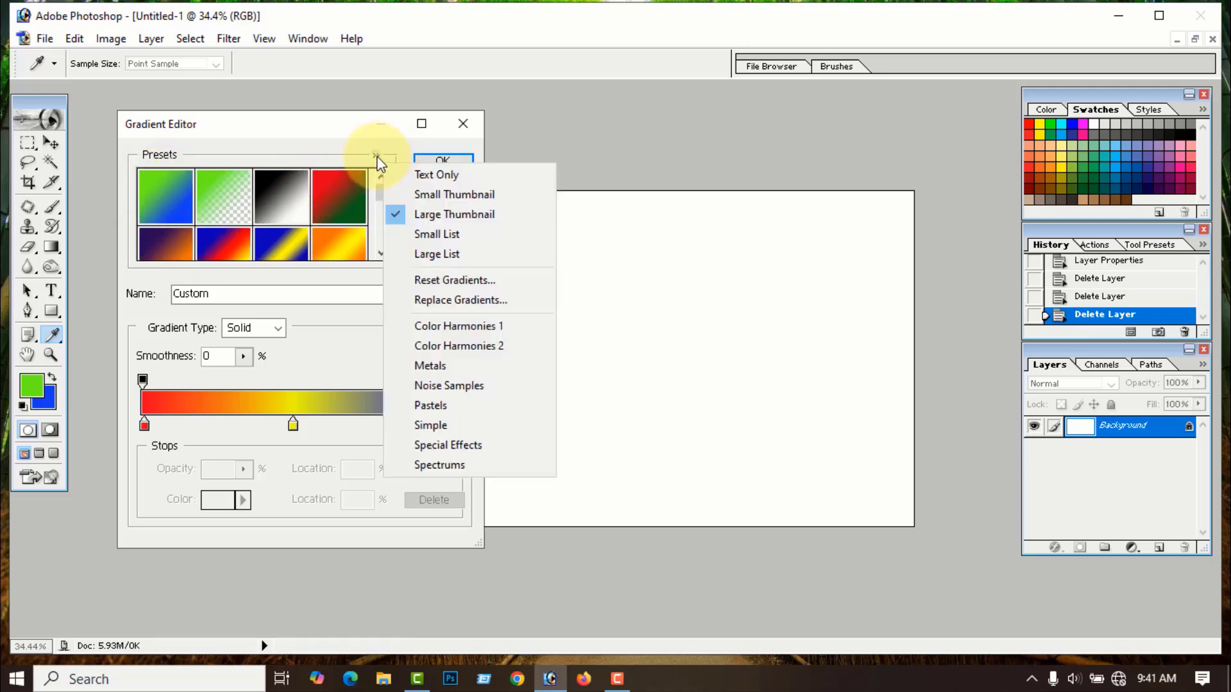
pyautogui.click(444, 234)
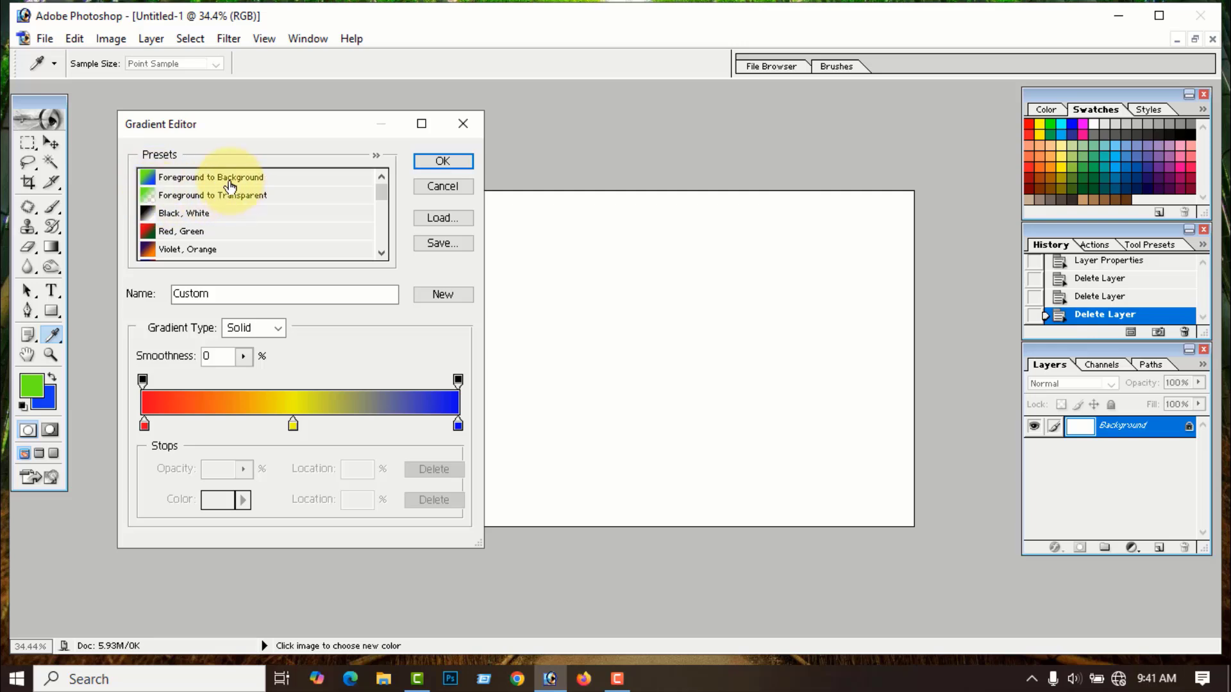
pyautogui.click(378, 156)
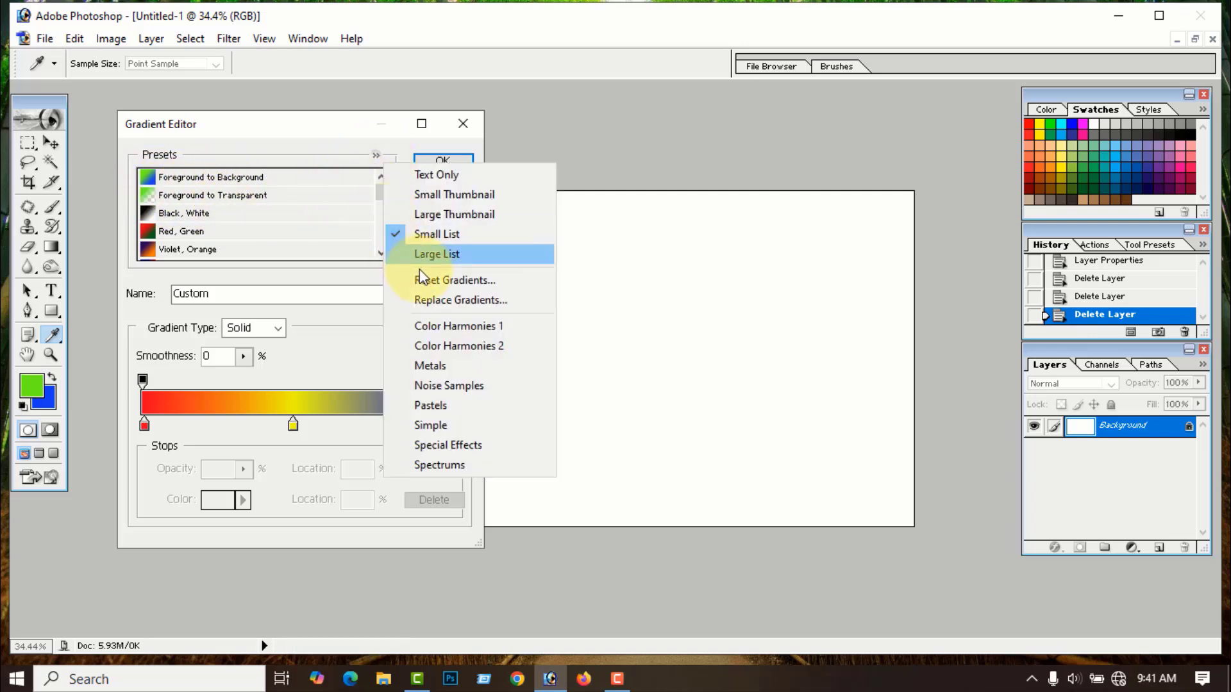
pyautogui.click(434, 252)
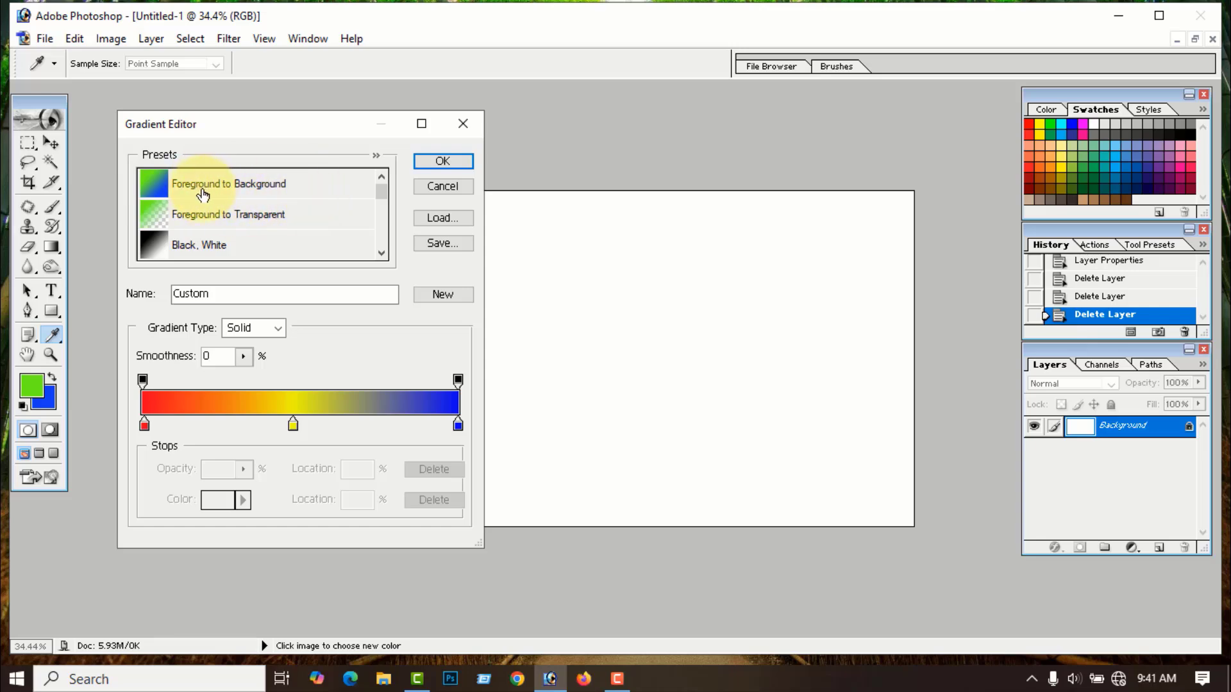
pyautogui.click(376, 156)
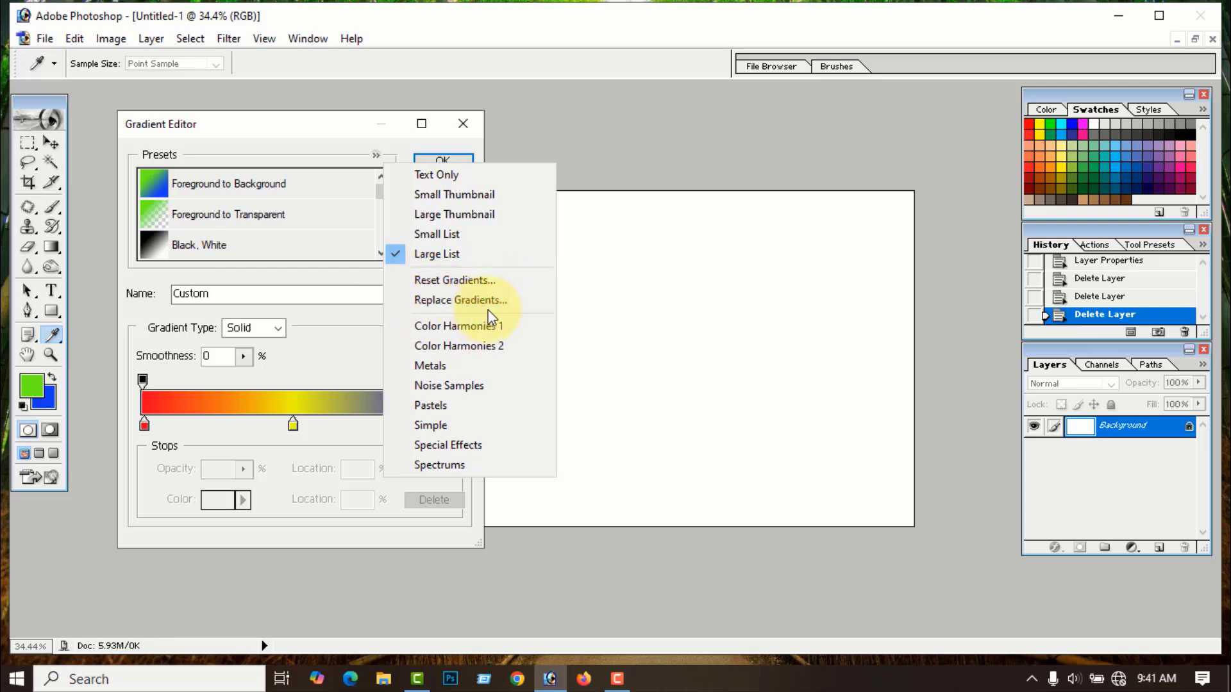
pyautogui.click(500, 136)
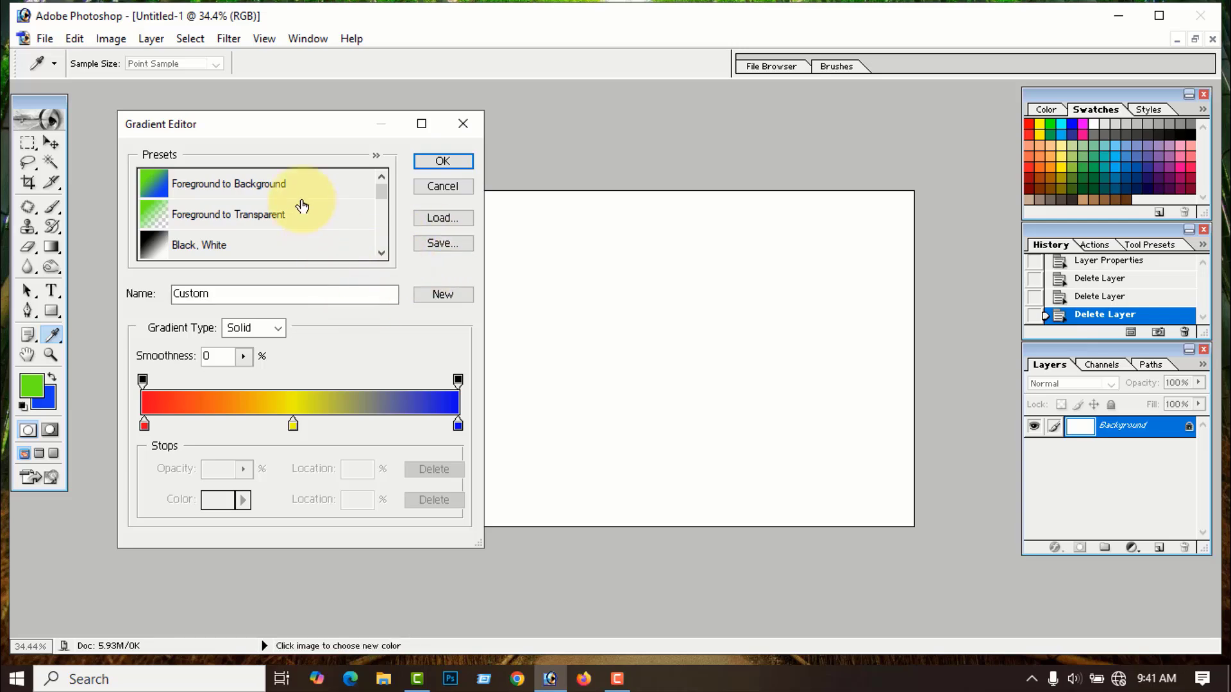
pyautogui.click(376, 155)
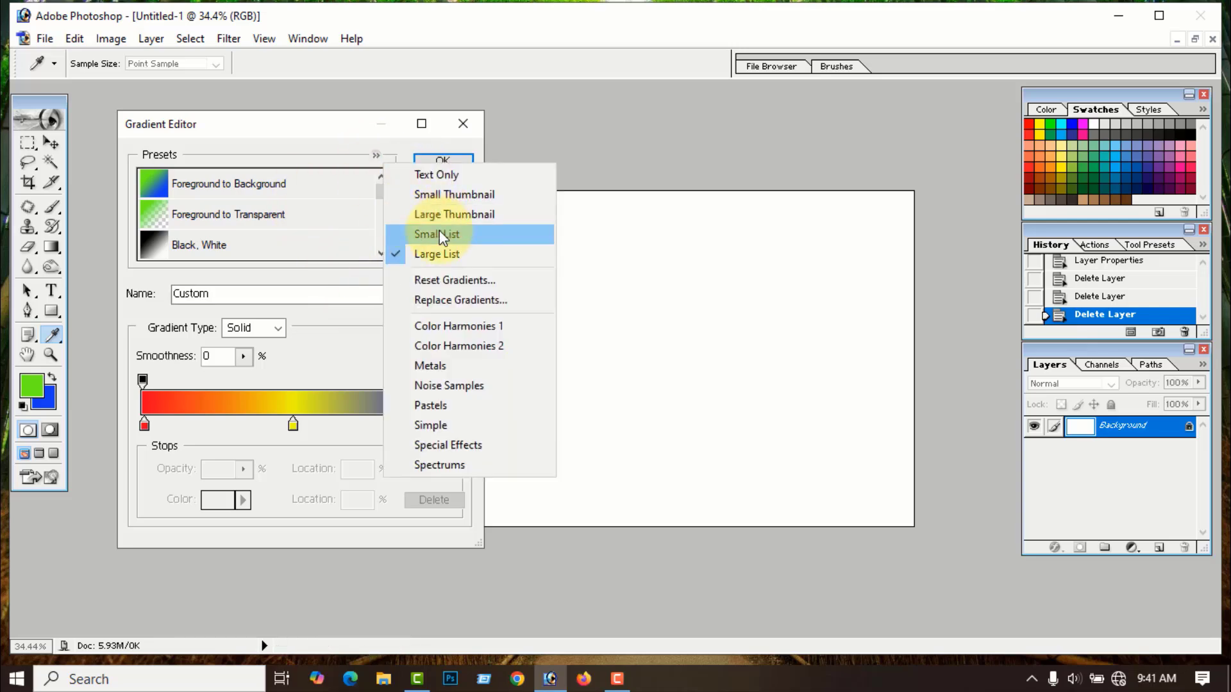
pyautogui.click(444, 195)
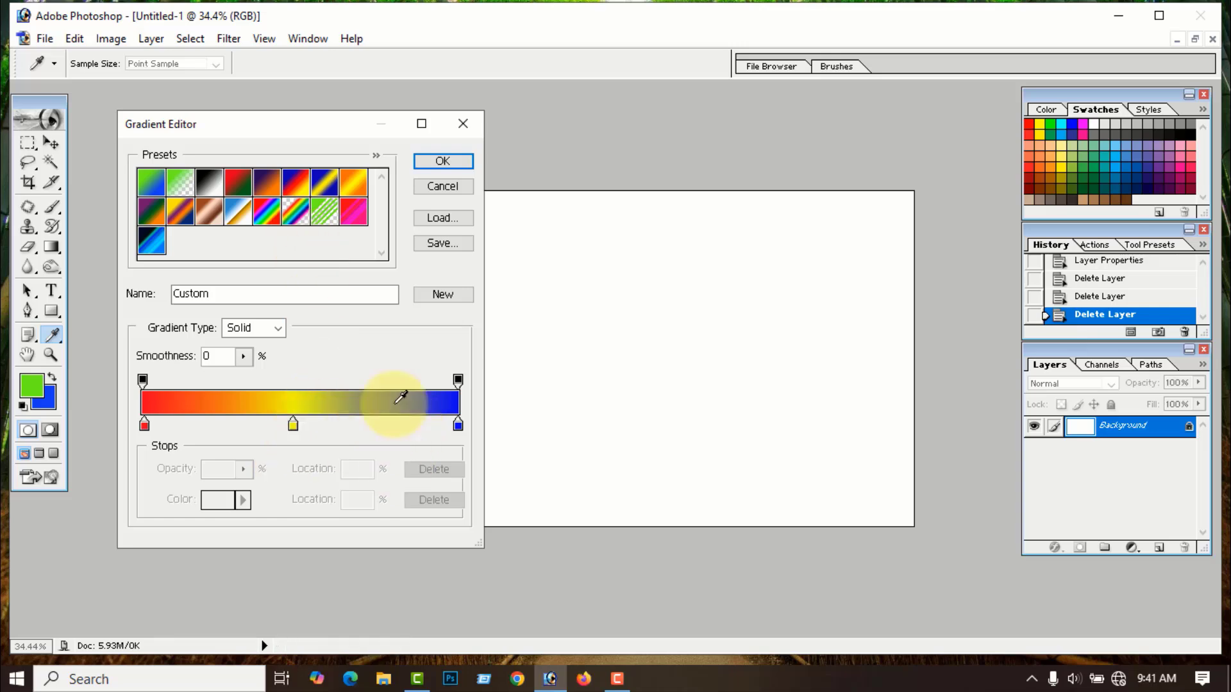
# - Switch the gradient type to Noise with 50% roughness
pyautogui.click(280, 328)
pyautogui.click(254, 361)
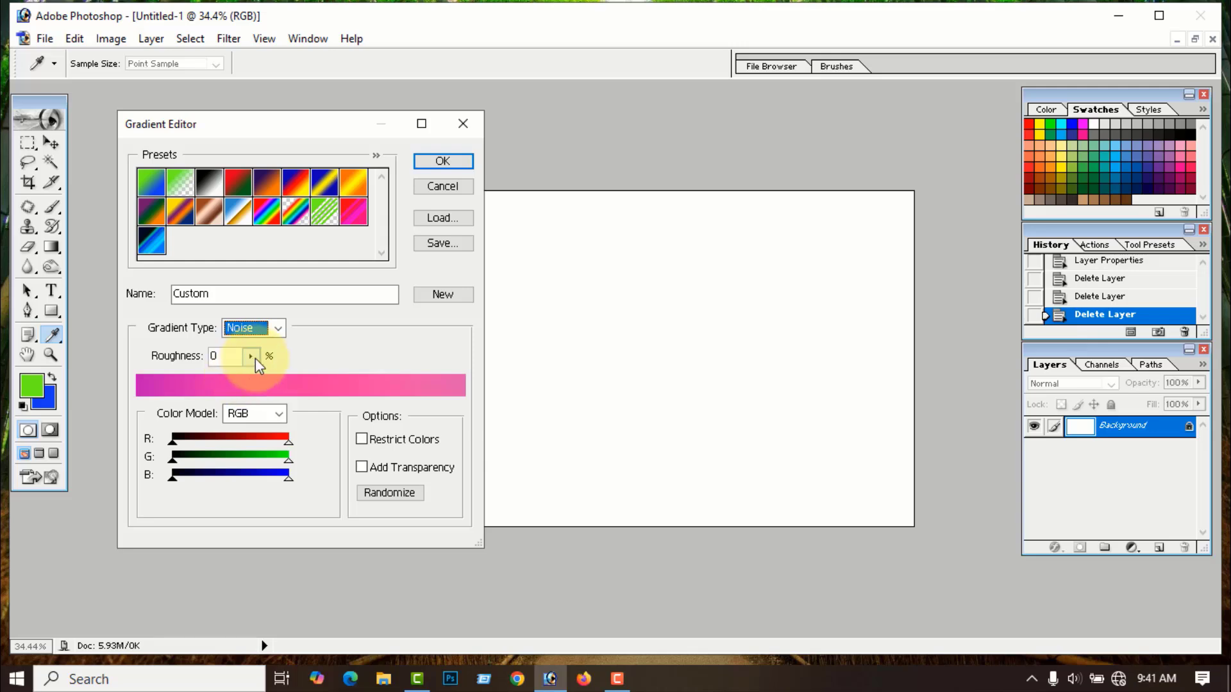
pyautogui.click(252, 356)
pyautogui.moveTo(251, 379); pyautogui.dragTo(210, 356)
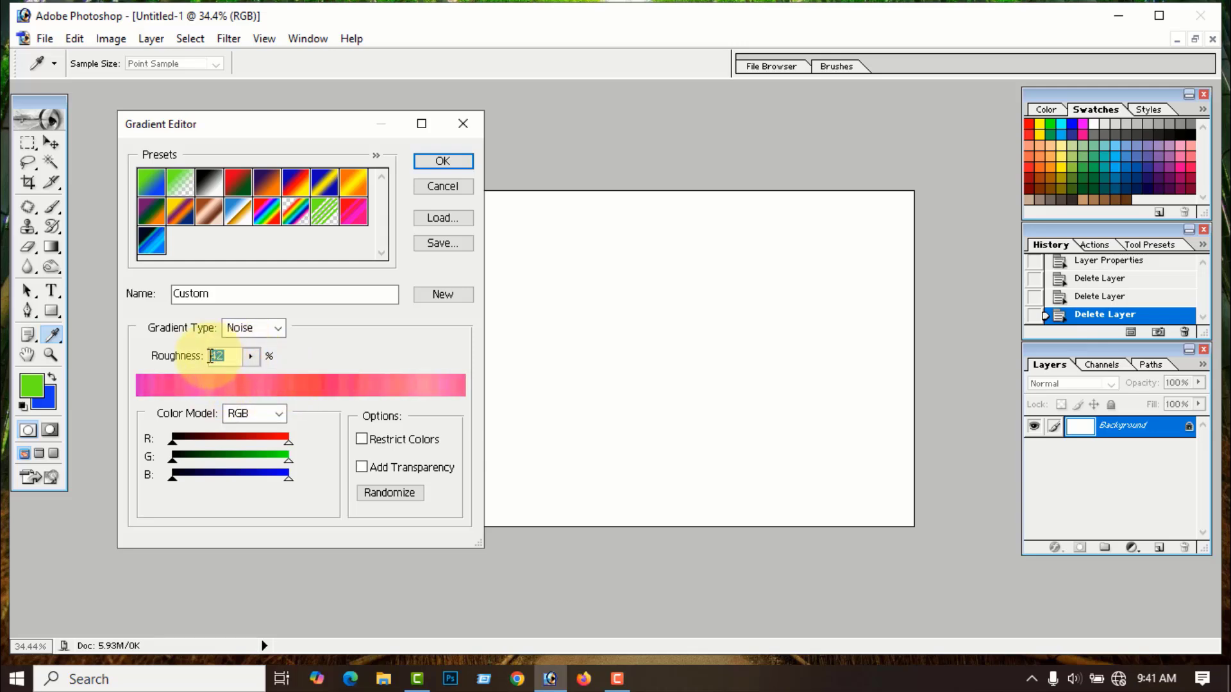
pyautogui.write('50')
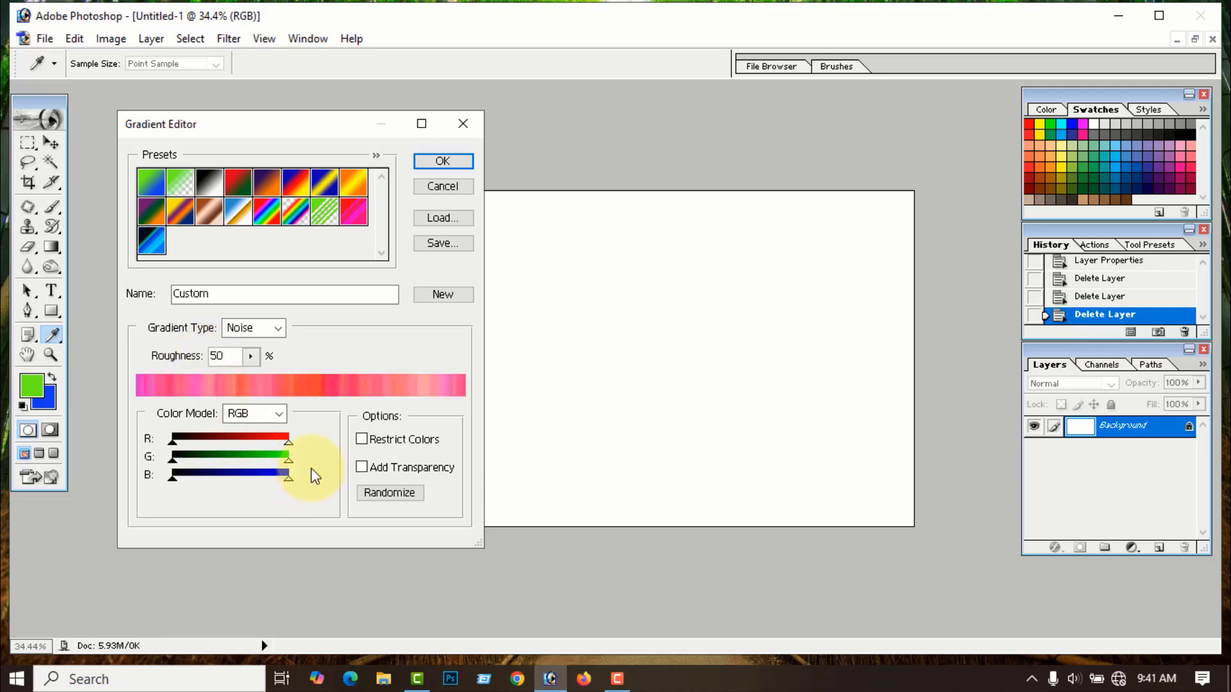
# - Randomize noise colours and save two new presets named 3 and 4
pyautogui.click(394, 491)
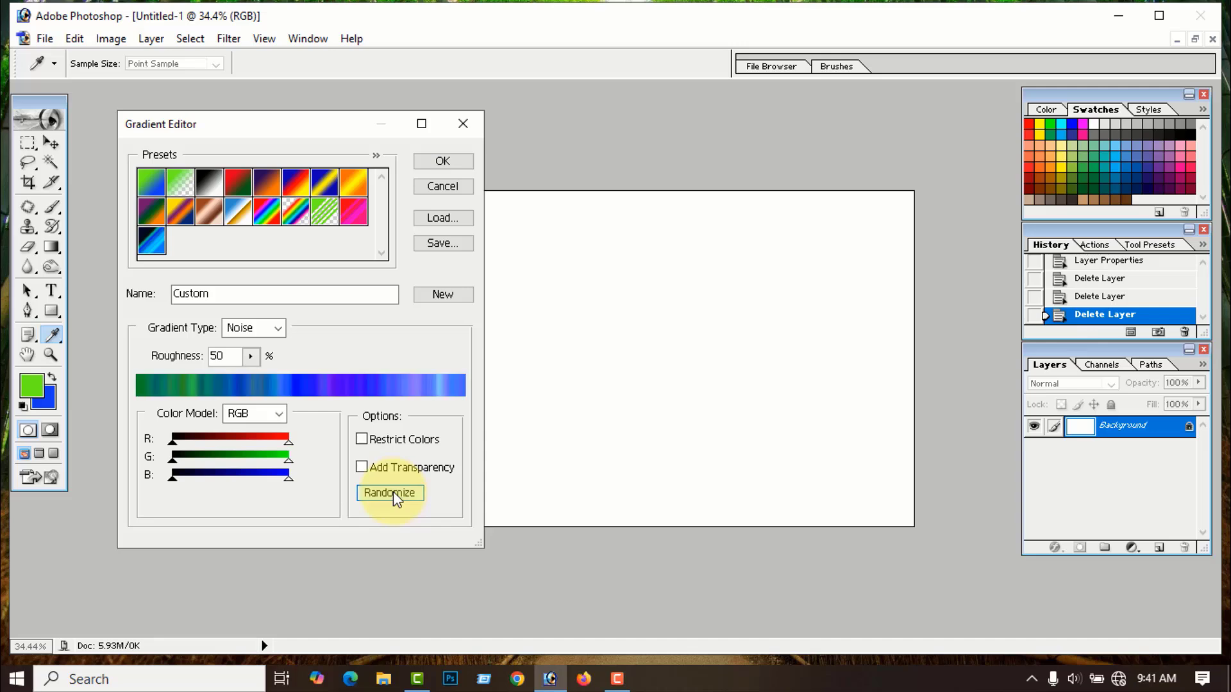
pyautogui.click(392, 492)
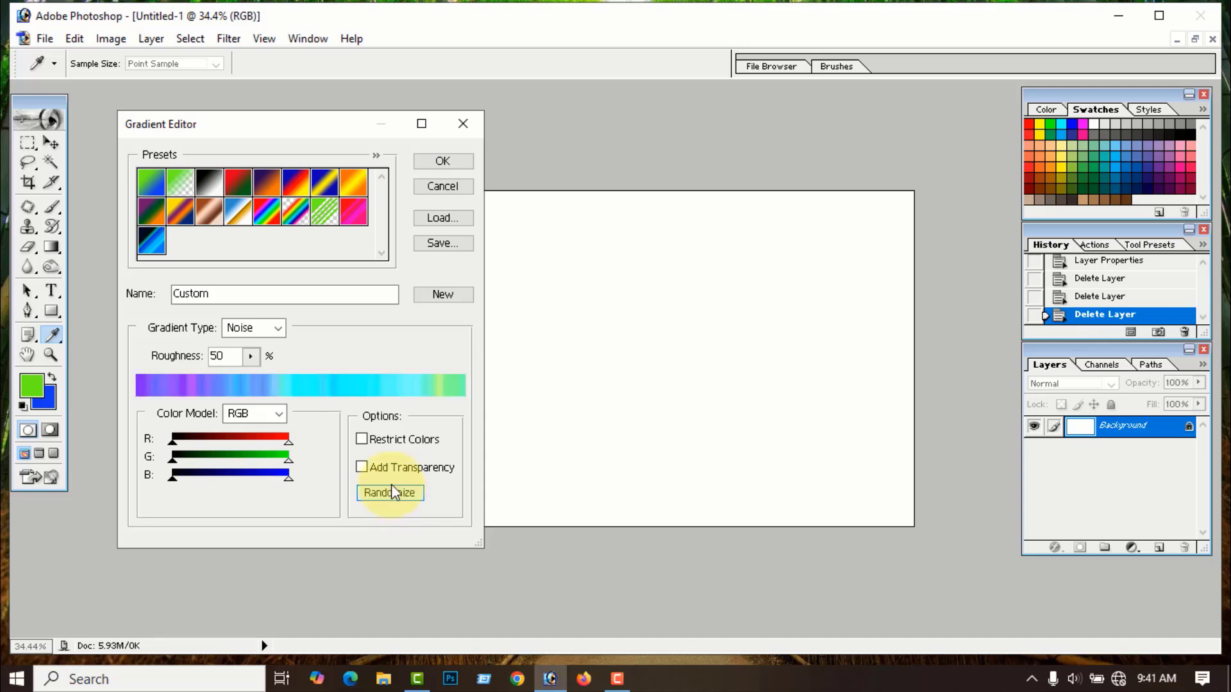
pyautogui.moveTo(227, 293); pyautogui.dragTo(150, 296)
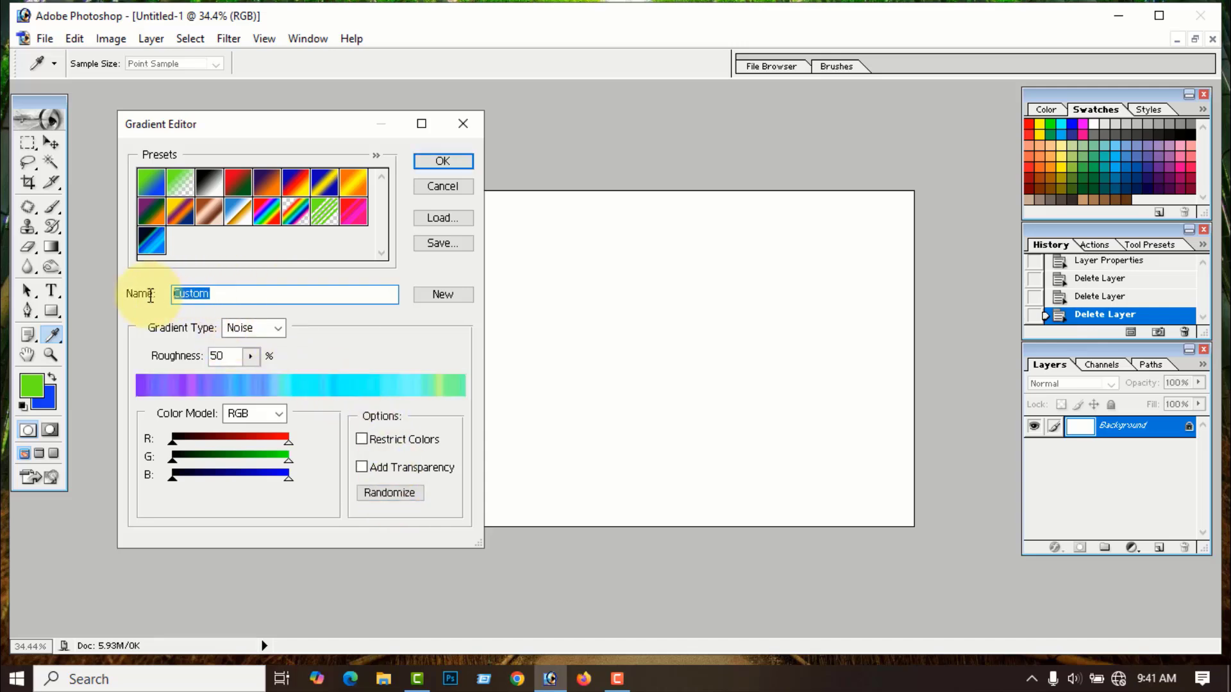
pyautogui.write('3')
pyautogui.click(442, 297)
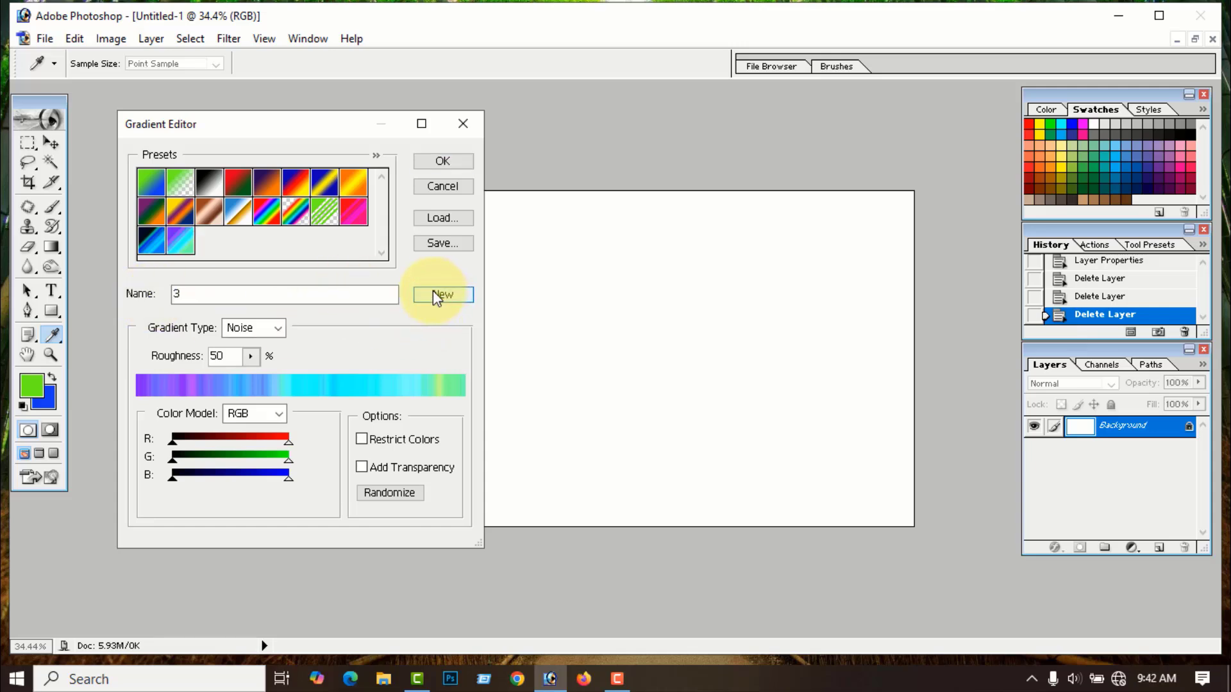
pyautogui.click(384, 492)
pyautogui.click(383, 491)
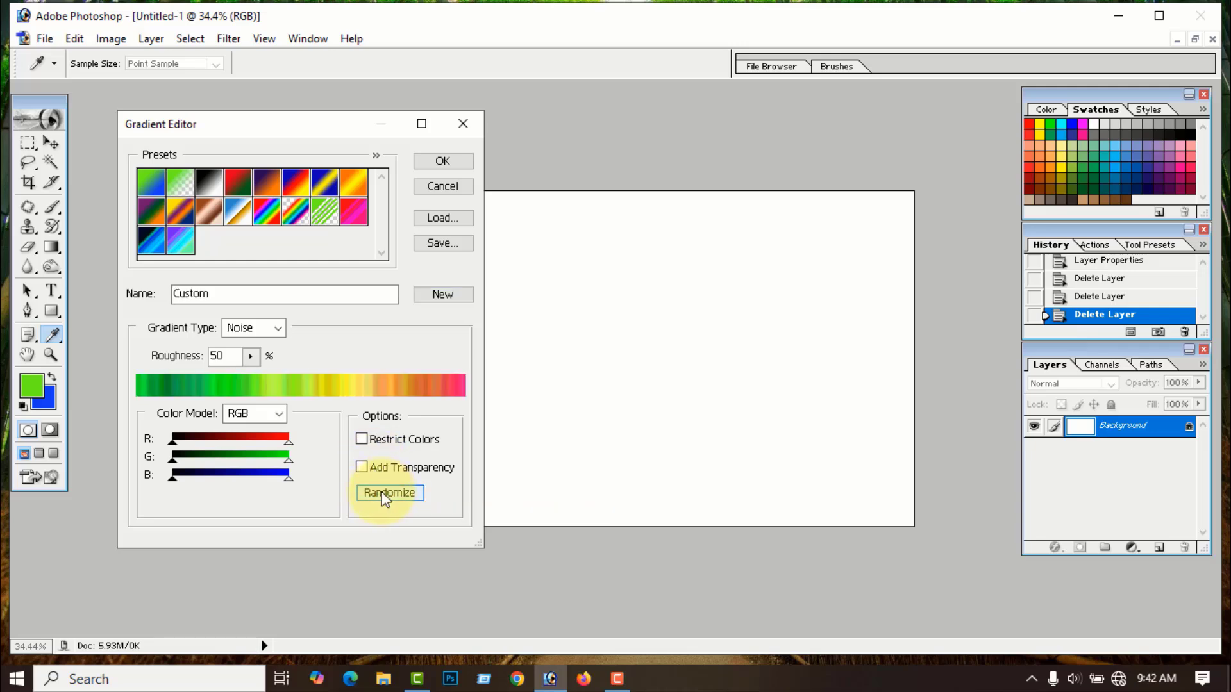
pyautogui.moveTo(211, 286); pyautogui.dragTo(135, 318)
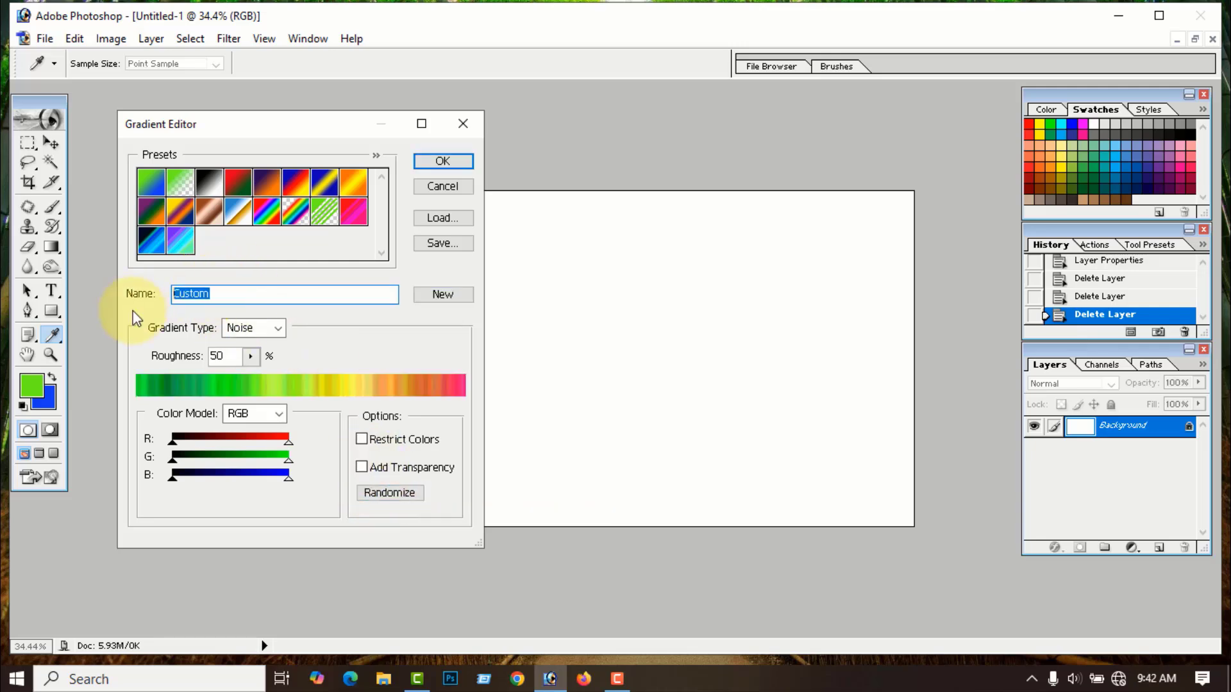
pyautogui.write('4')
pyautogui.click(449, 294)
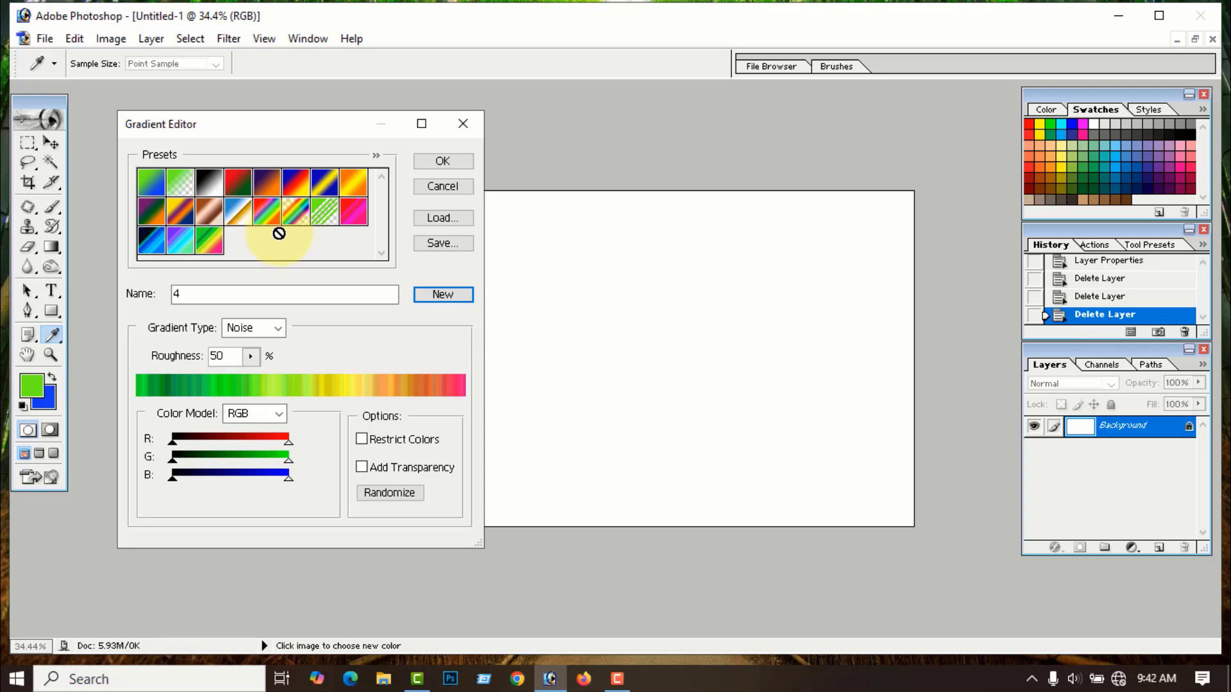
# - Save the gradient presets to the Desktop as aaa.grd and close the editor with OK
pyautogui.click(440, 243)
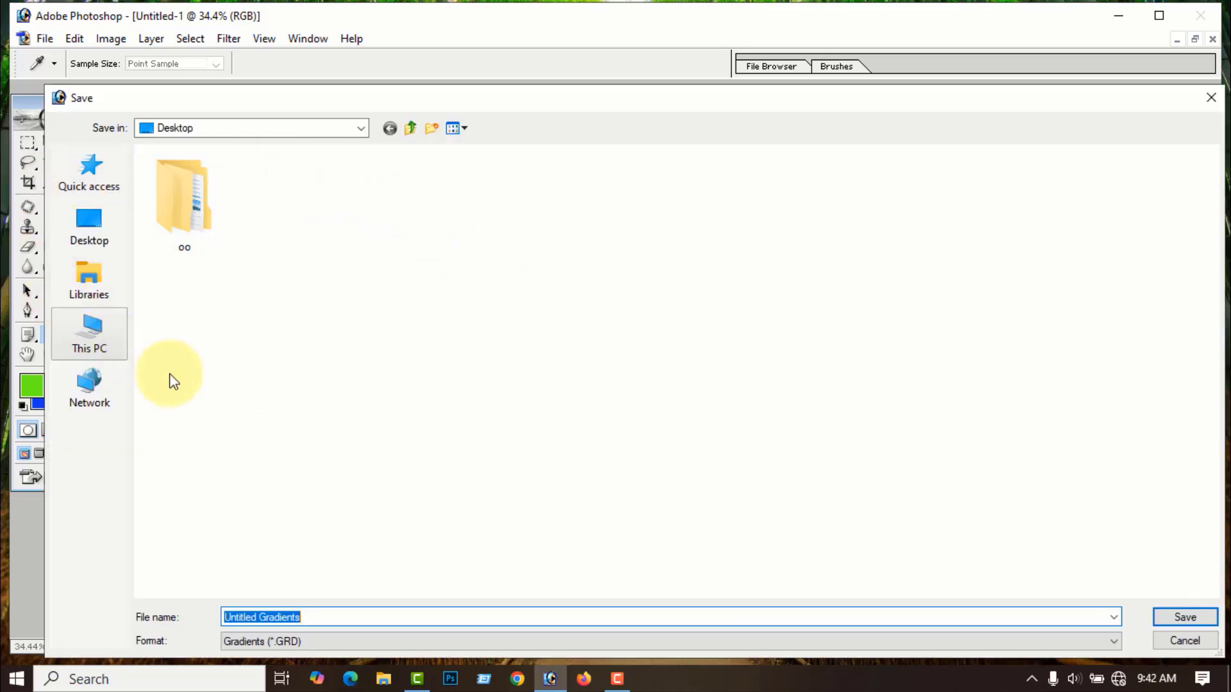
pyautogui.click(98, 236)
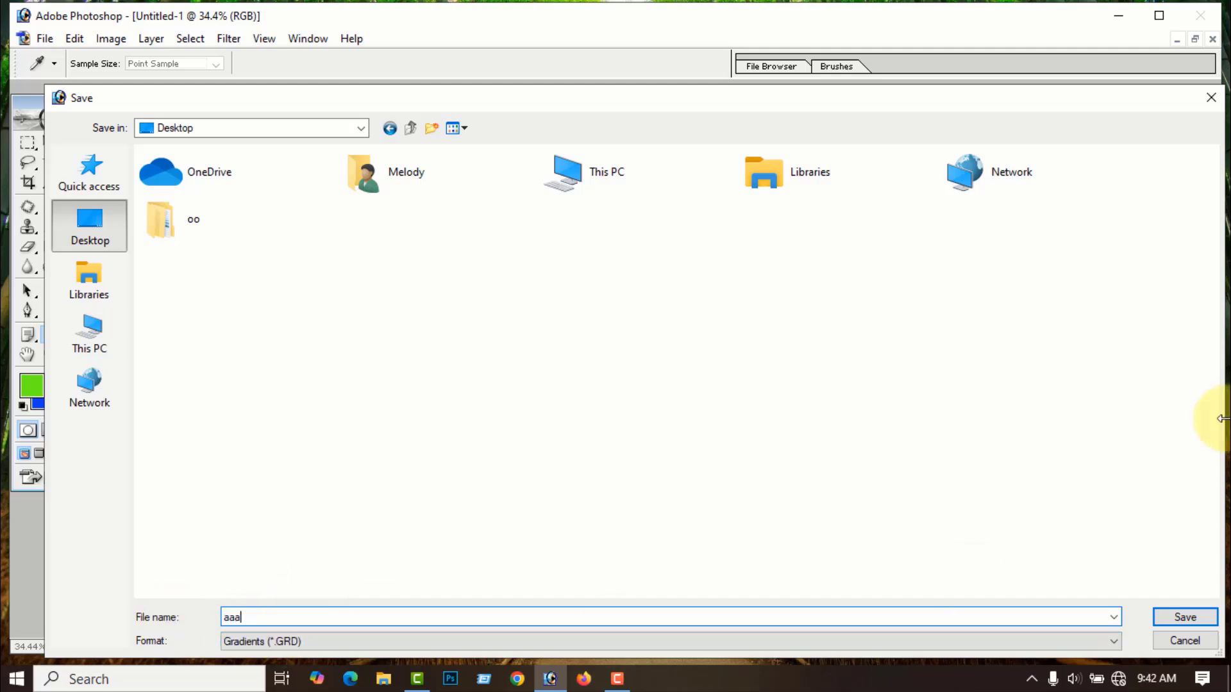
pyautogui.click(1195, 622)
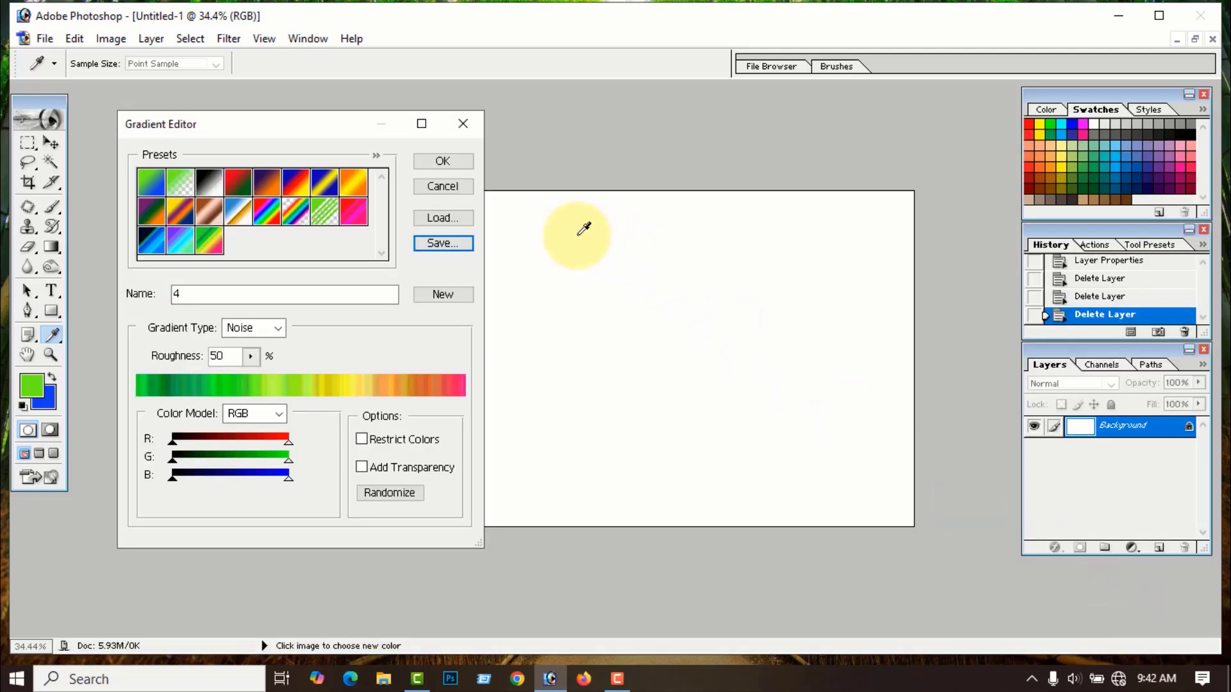
pyautogui.click(452, 161)
# - Check aaa on the Desktop, then load aaa.grd into the Gradient Editor presets
pyautogui.click(1123, 21)
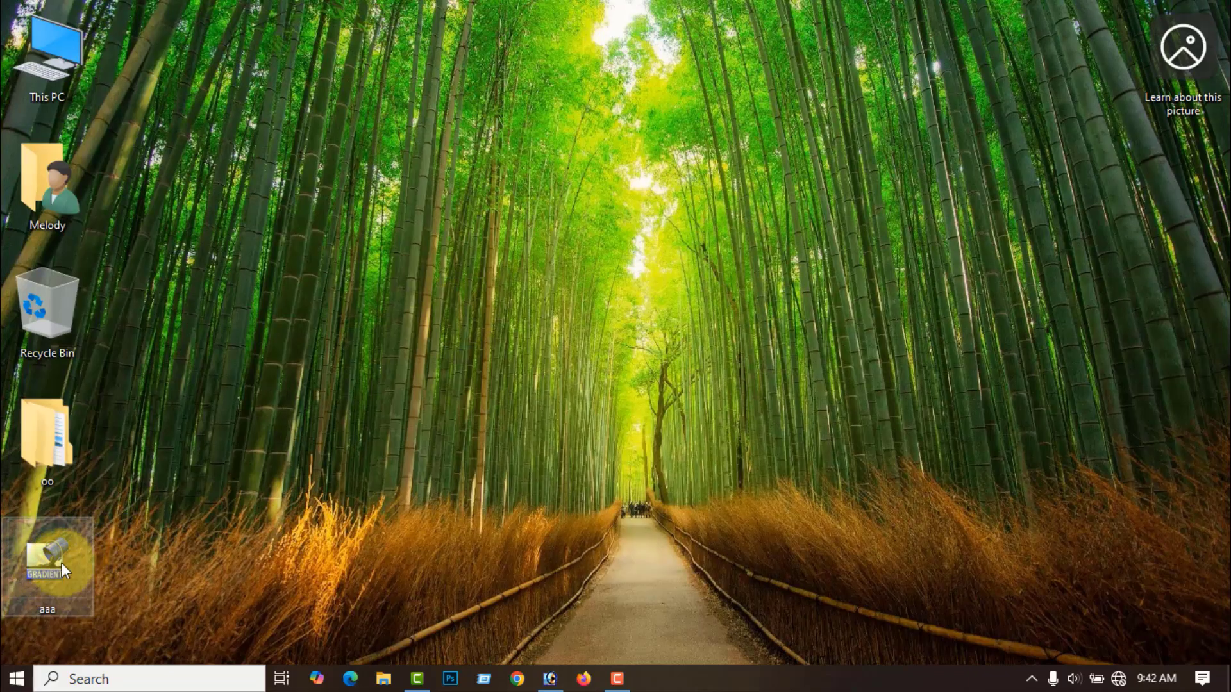
pyautogui.click(550, 679)
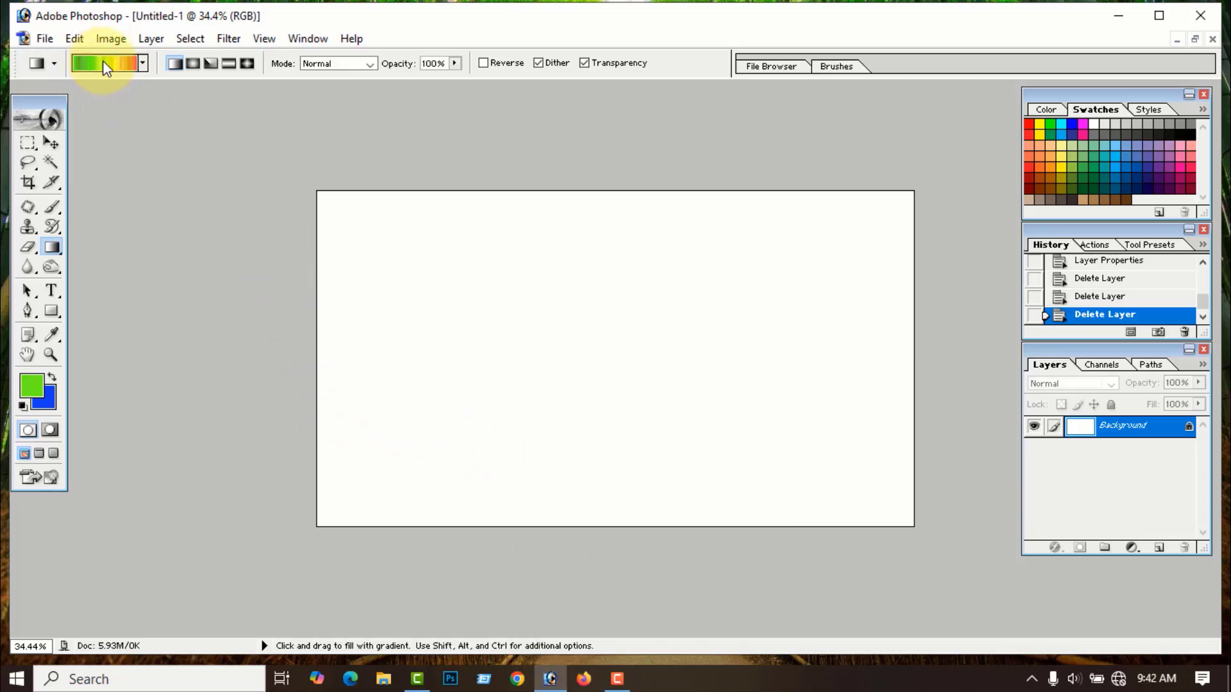
pyautogui.click(103, 60)
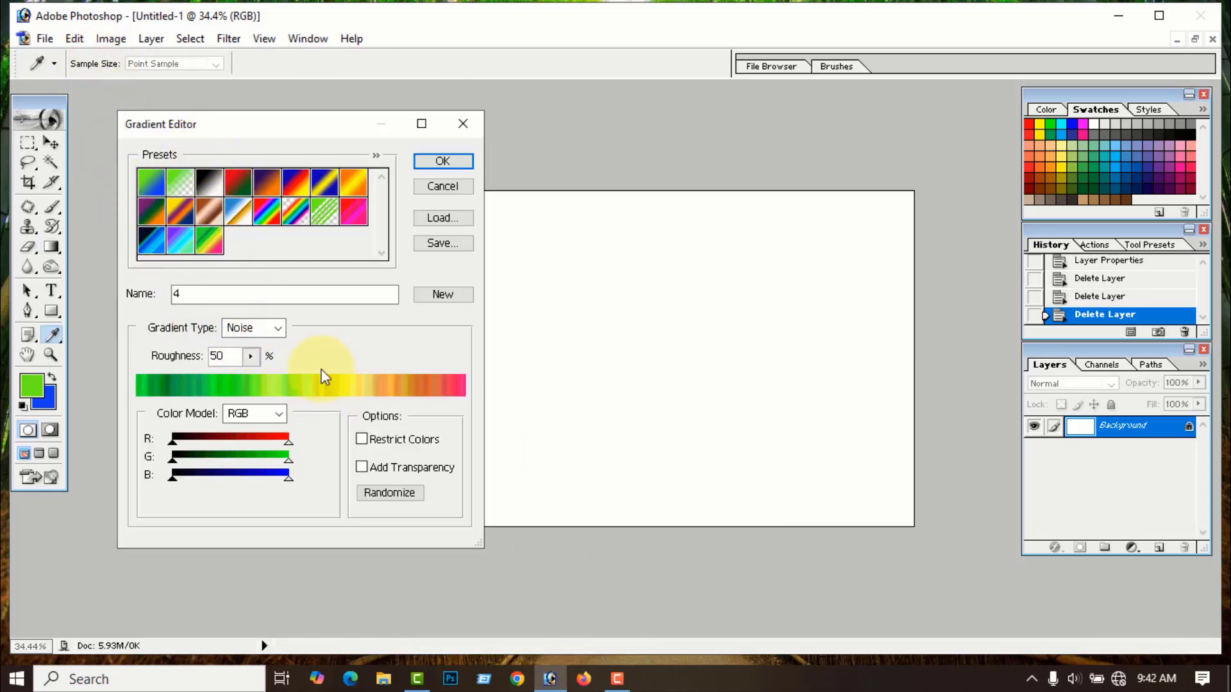
pyautogui.click(443, 218)
pyautogui.click(282, 212)
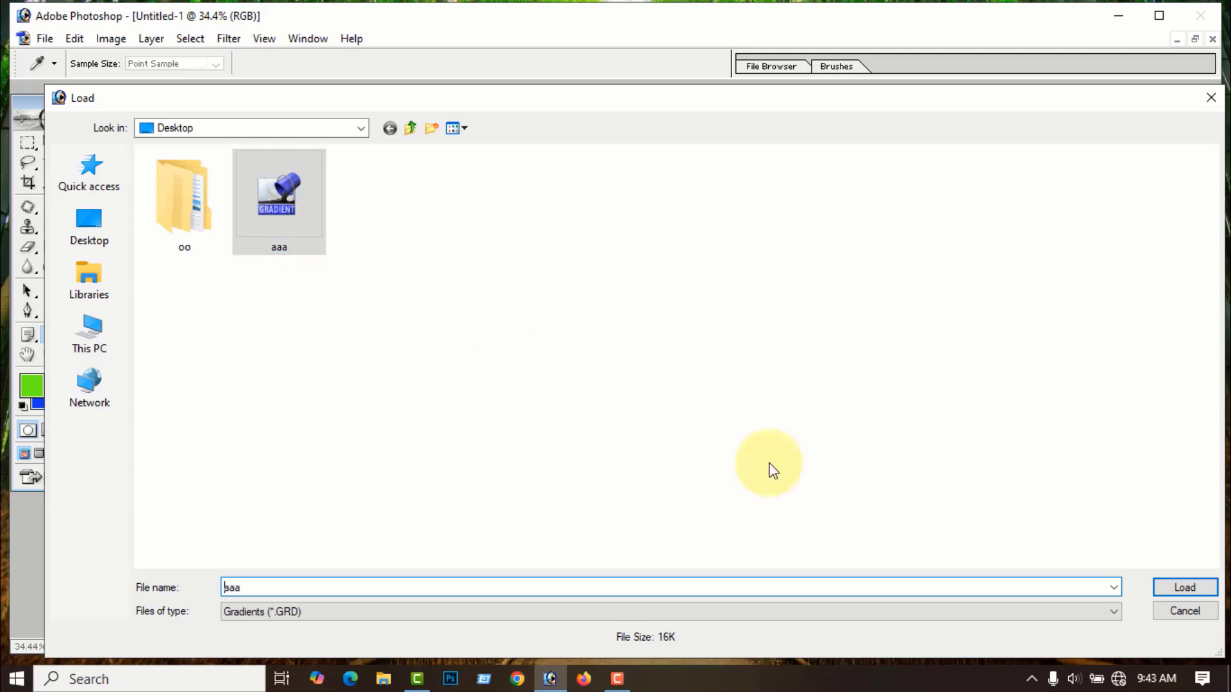
pyautogui.click(1195, 592)
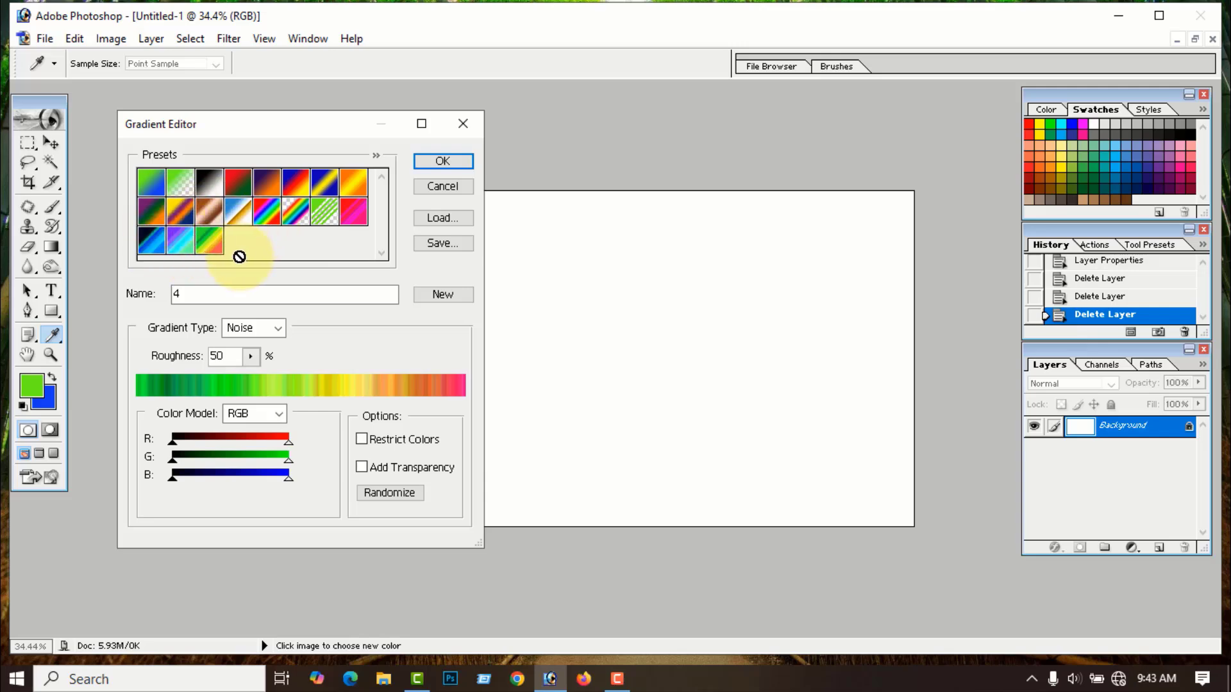
pyautogui.click(376, 155)
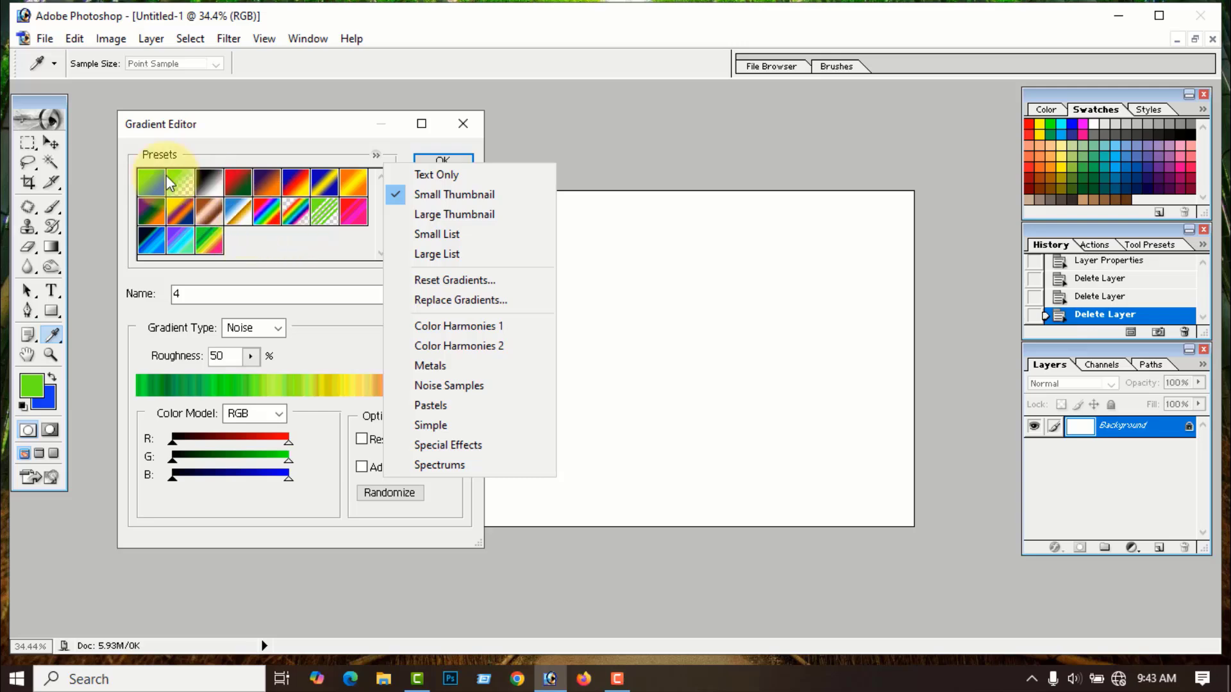
# - Reset gradients to the default presets and randomize a new pastel noise gradient
pyautogui.click(449, 280)
pyautogui.click(587, 269)
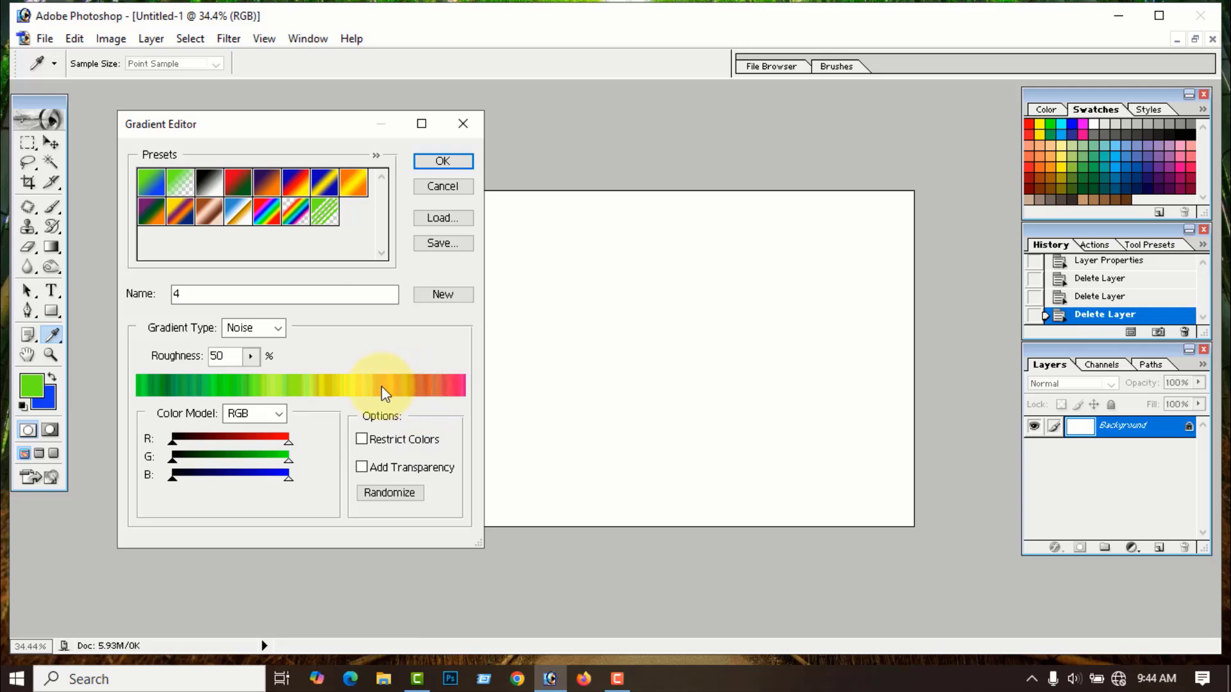
pyautogui.click(382, 494)
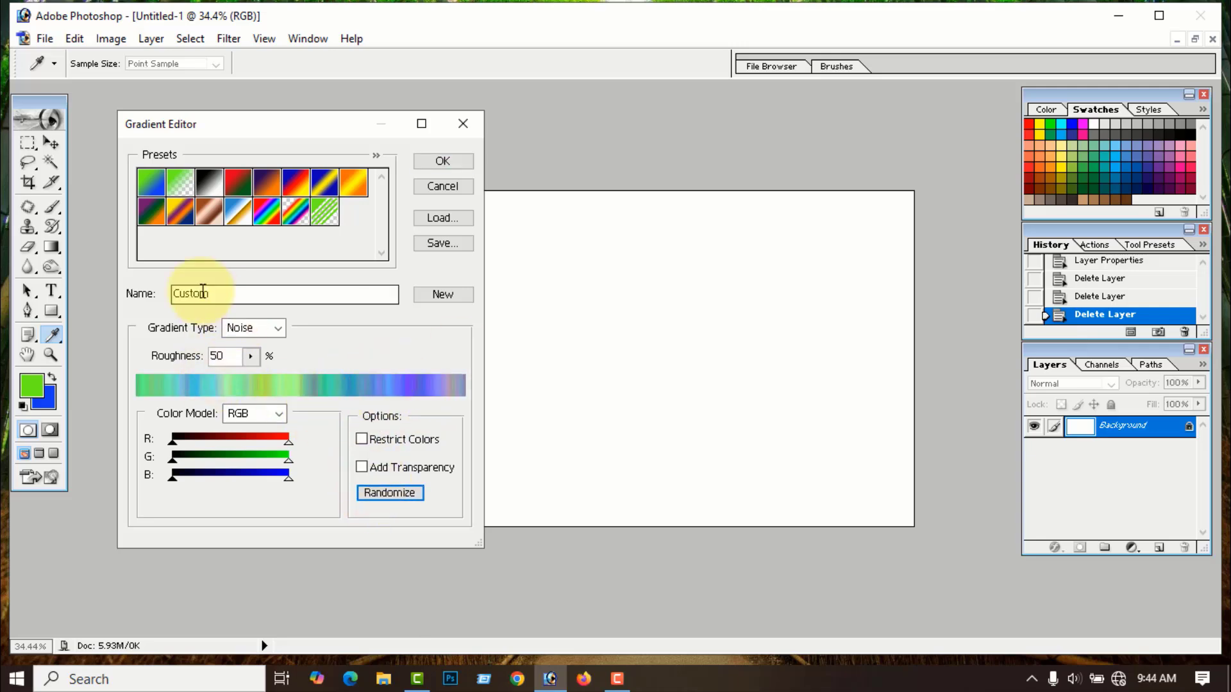
# - Add the cyan-blue noise gradient as a new preset named 1
pyautogui.moveTo(216, 295); pyautogui.dragTo(160, 301)
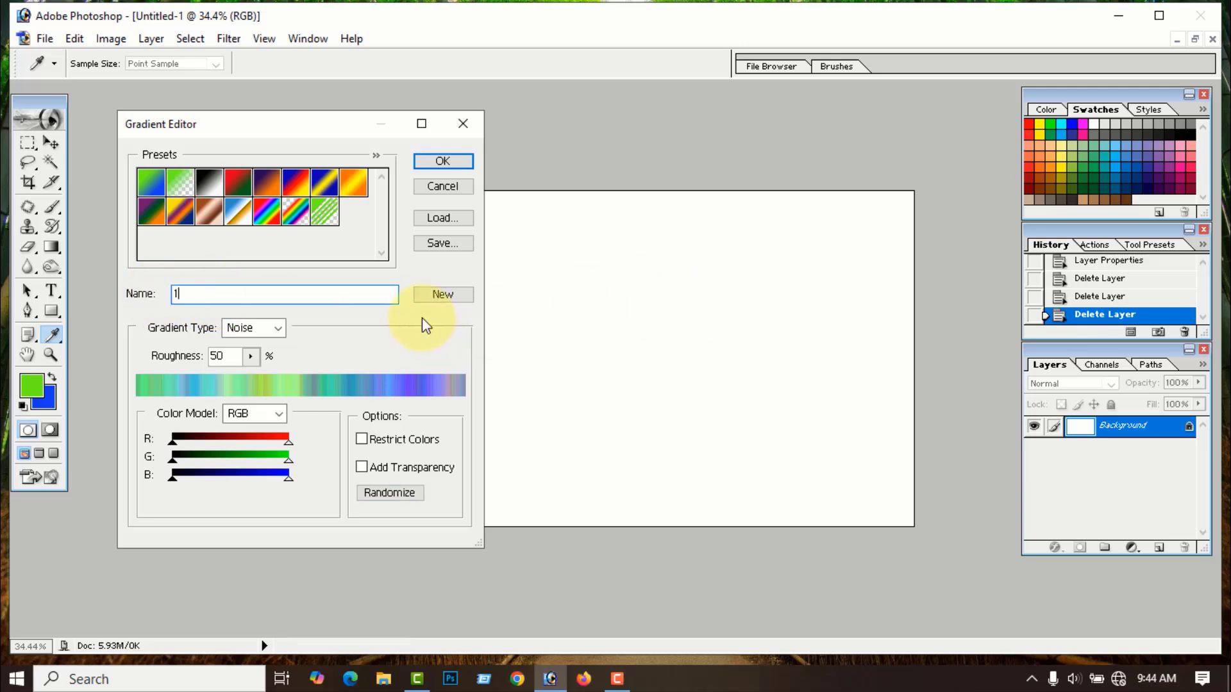
pyautogui.click(442, 296)
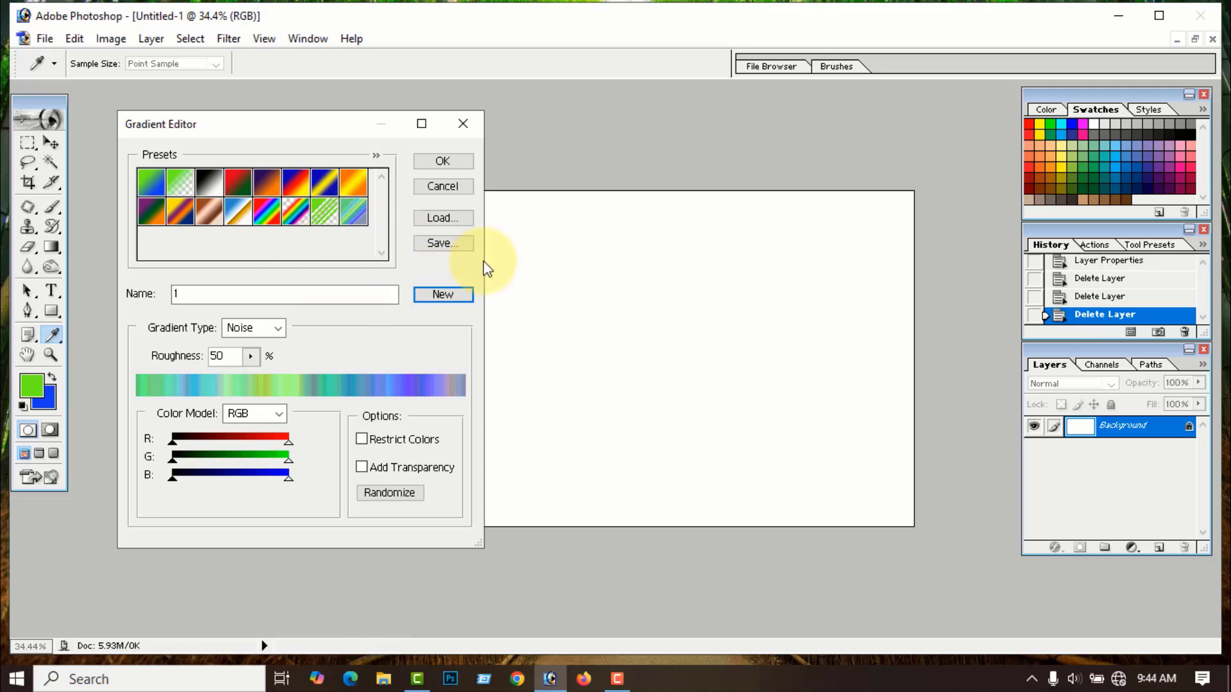
pyautogui.click(444, 244)
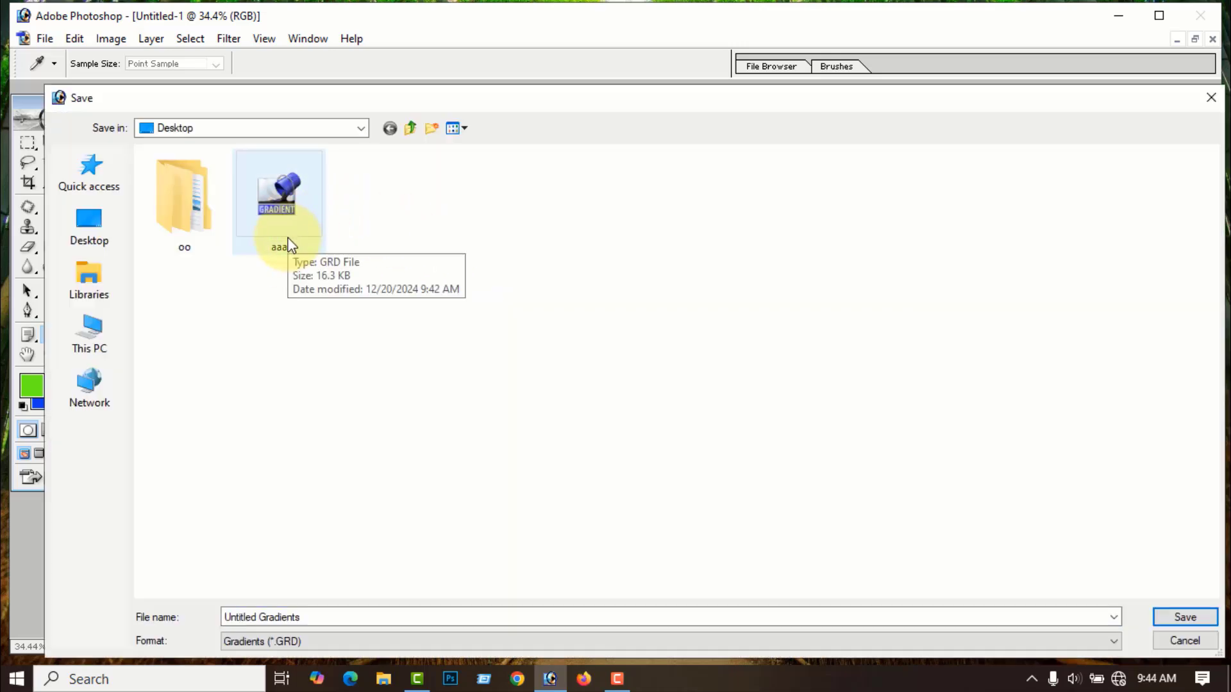
# - Delete the old aaa file, save the presets as bb on the Desktop, and close with OK
pyautogui.rightClick(275, 205)
pyautogui.click(321, 548)
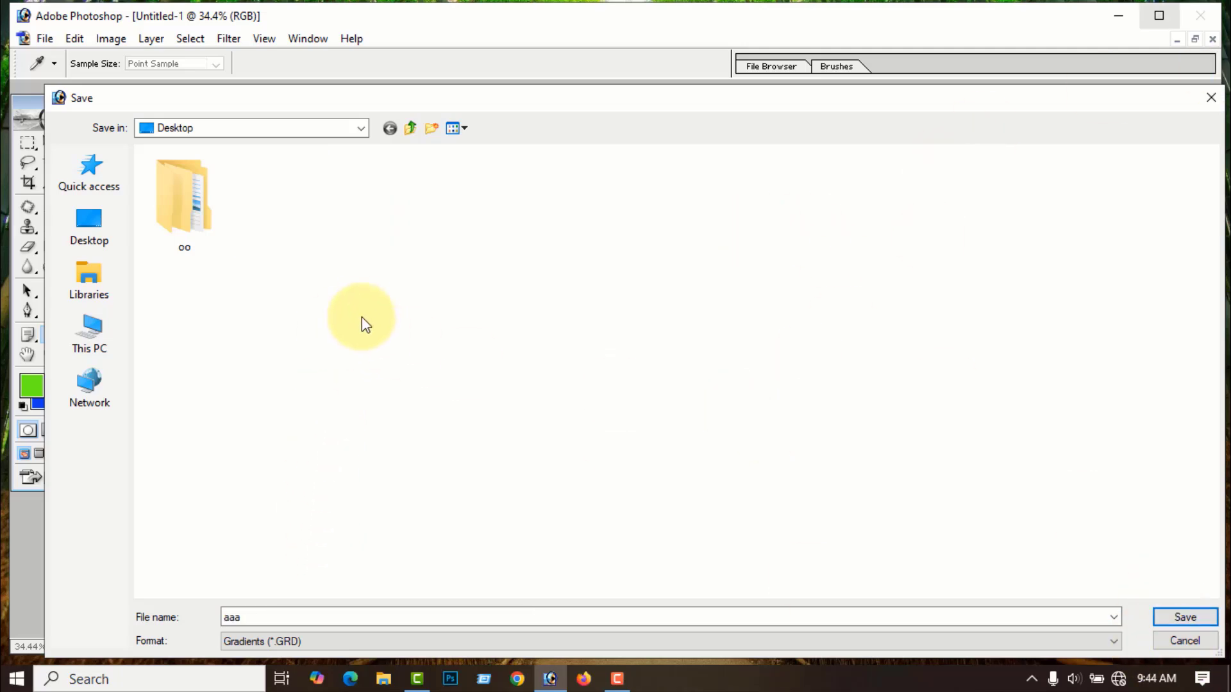
pyautogui.click(95, 224)
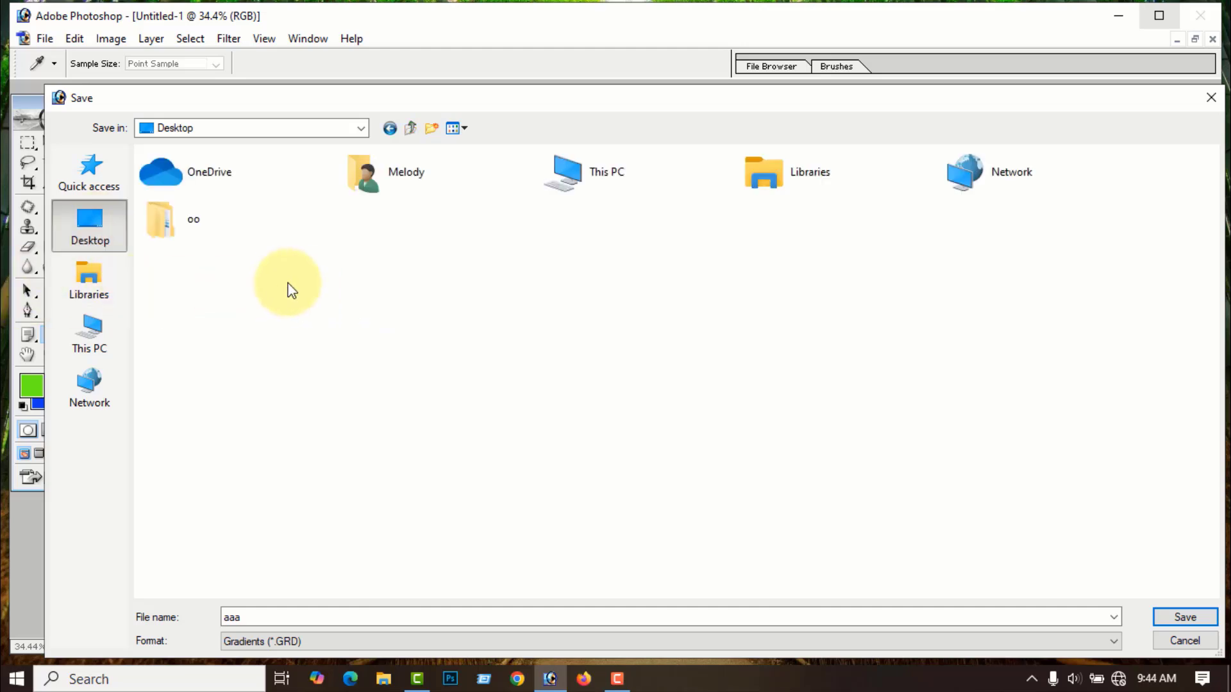
pyautogui.click(250, 617)
pyautogui.doubleClick(250, 617)
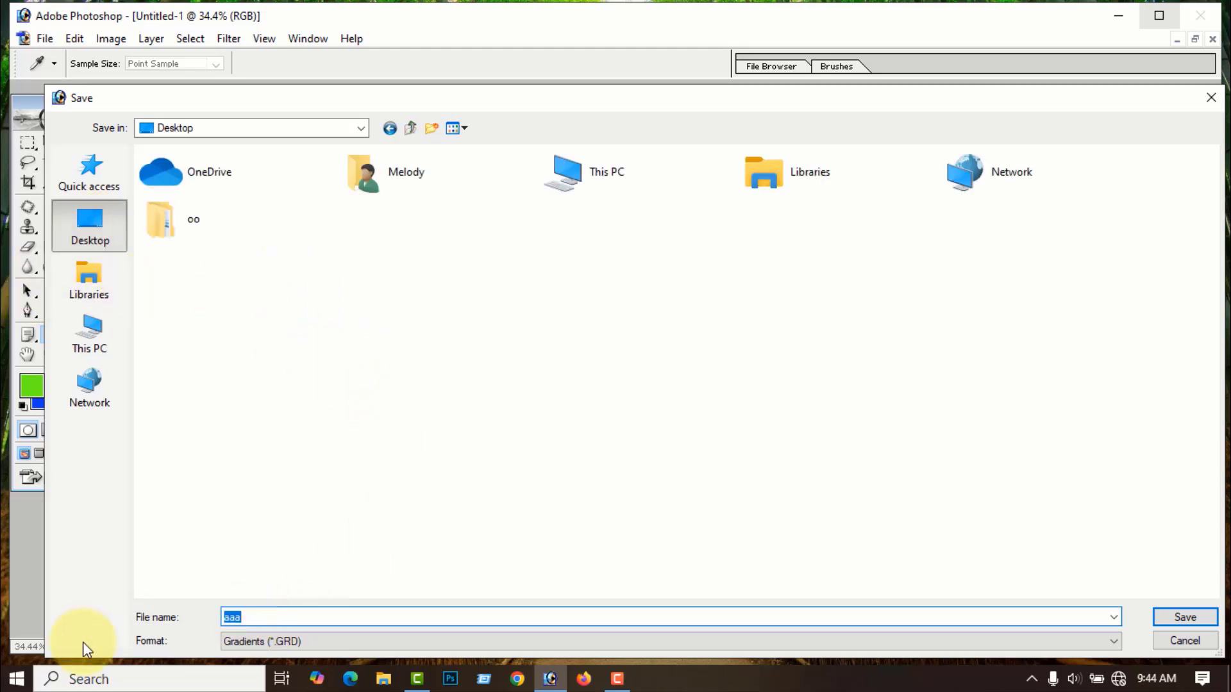
pyautogui.write('bb')
pyautogui.click(1179, 617)
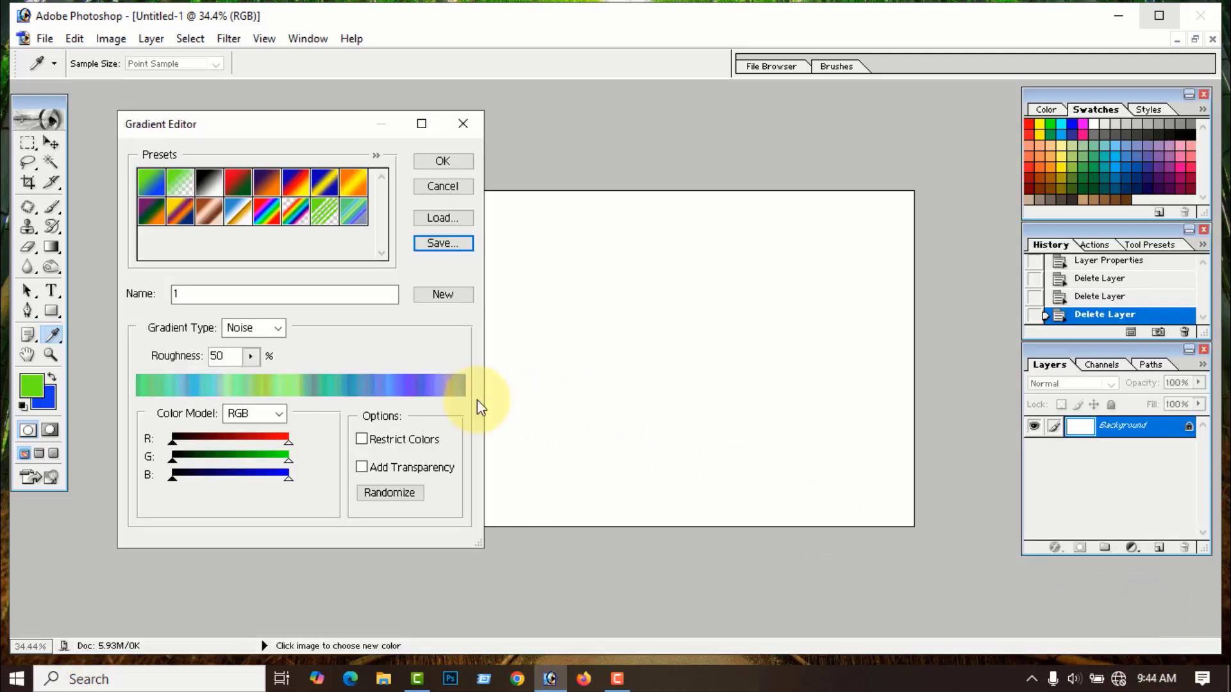
pyautogui.click(461, 125)
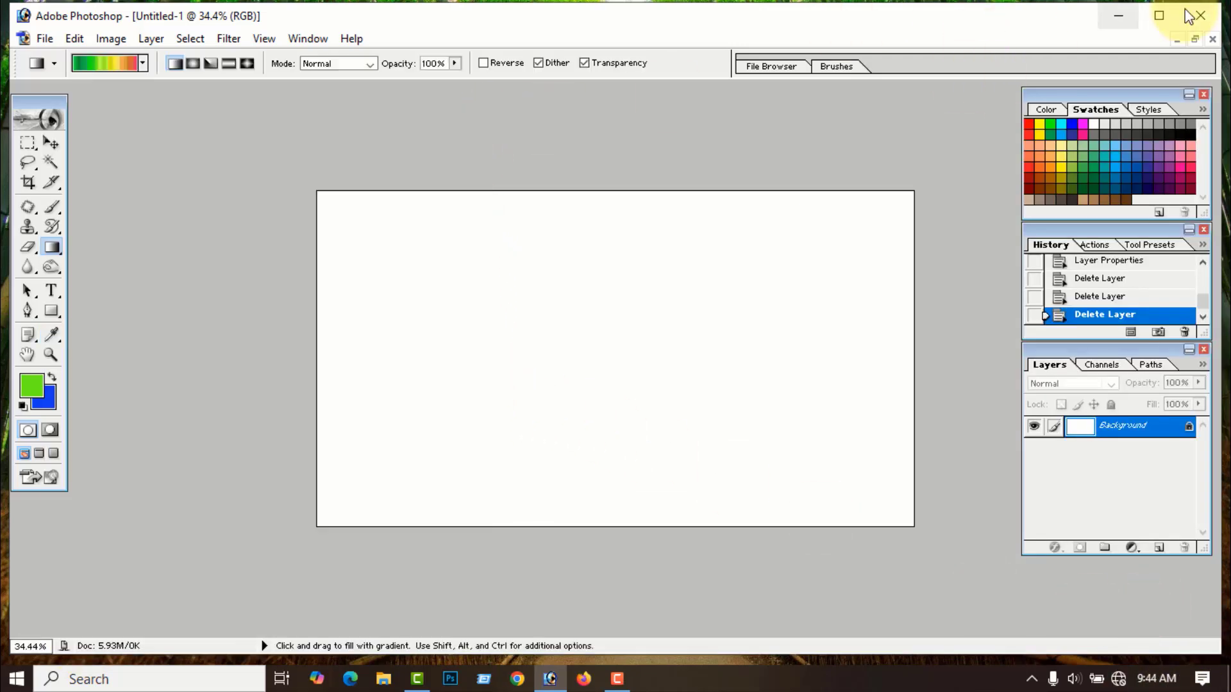
# - Reopen the Gradient Editor and delete the last preset, gradient 1
pyautogui.click(1119, 16)
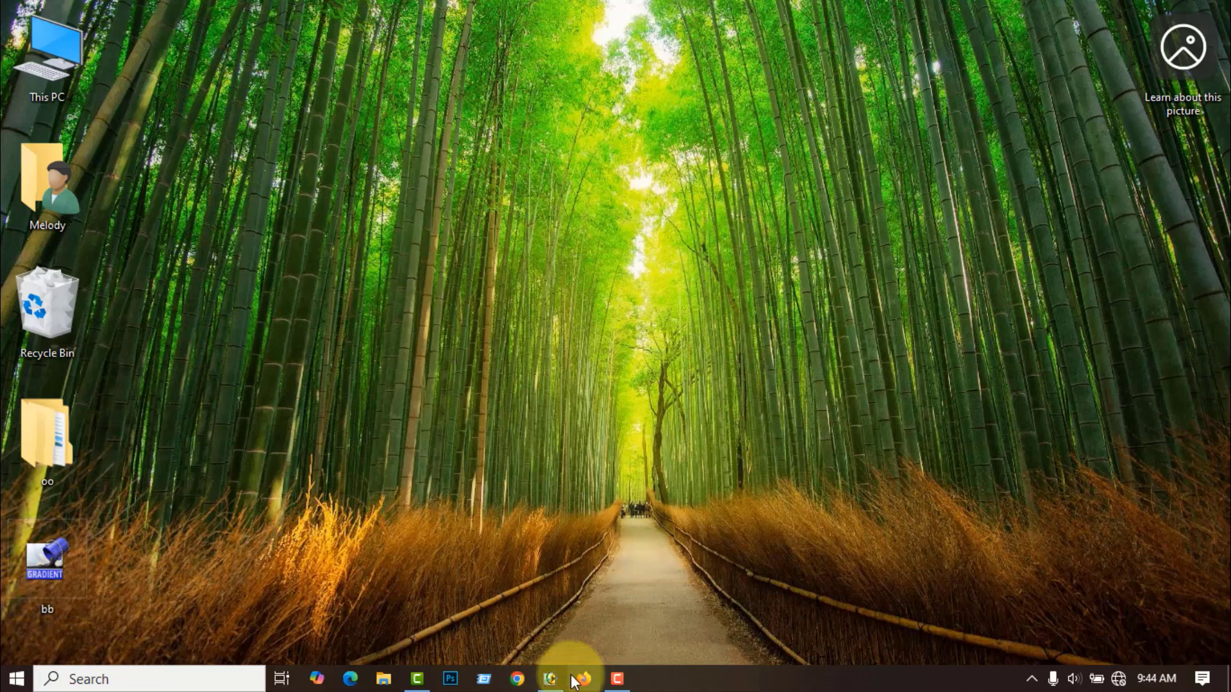
pyautogui.click(549, 679)
pyautogui.click(104, 64)
pyautogui.click(355, 222)
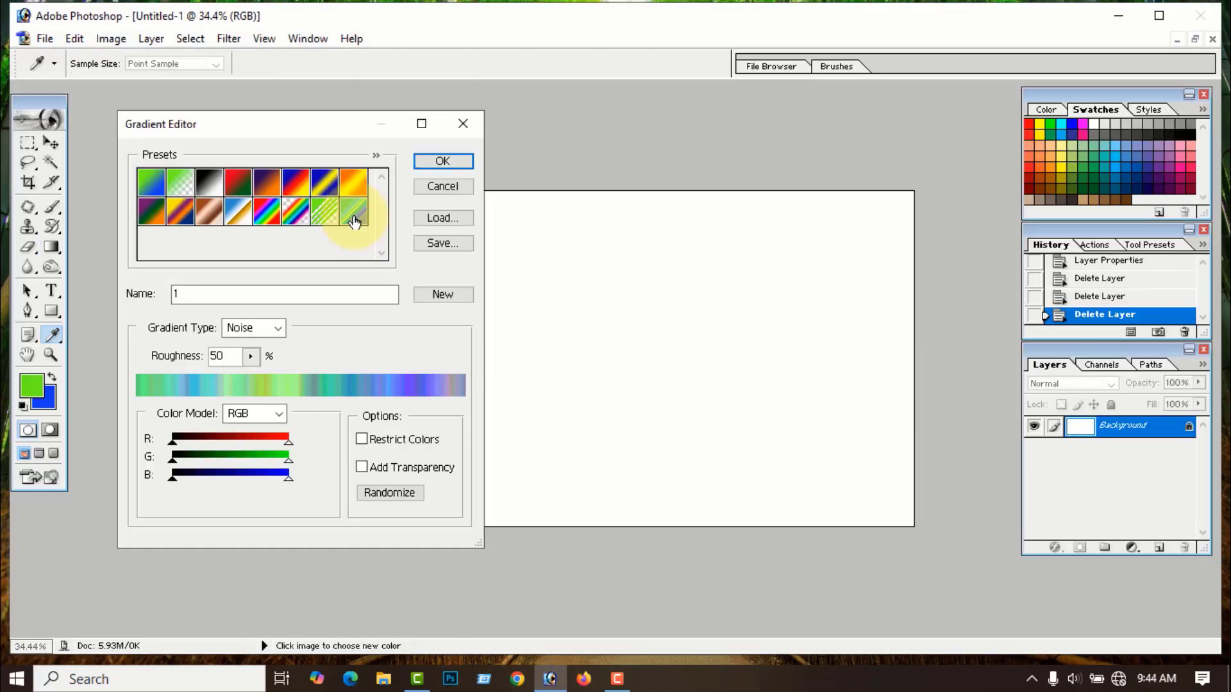
pyautogui.rightClick(361, 222)
pyautogui.click(397, 265)
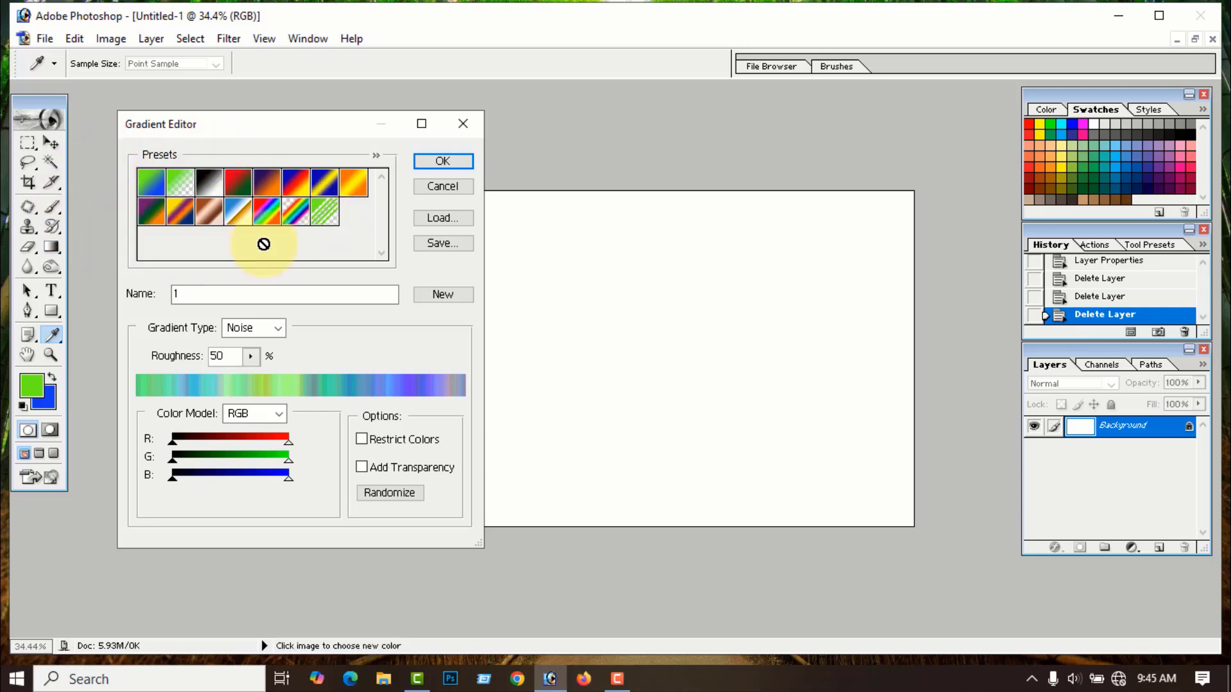
# - Replace the gradient presets with the saved bb file, restoring preset 1
pyautogui.click(377, 156)
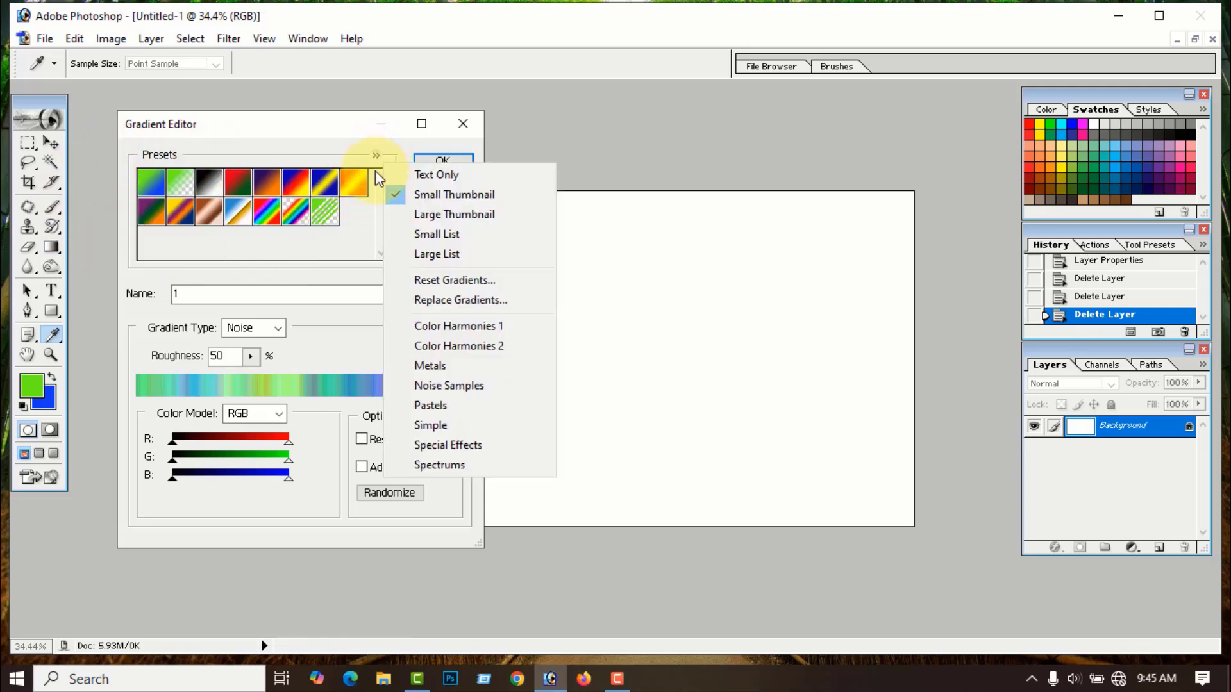
pyautogui.click(457, 302)
pyautogui.click(294, 210)
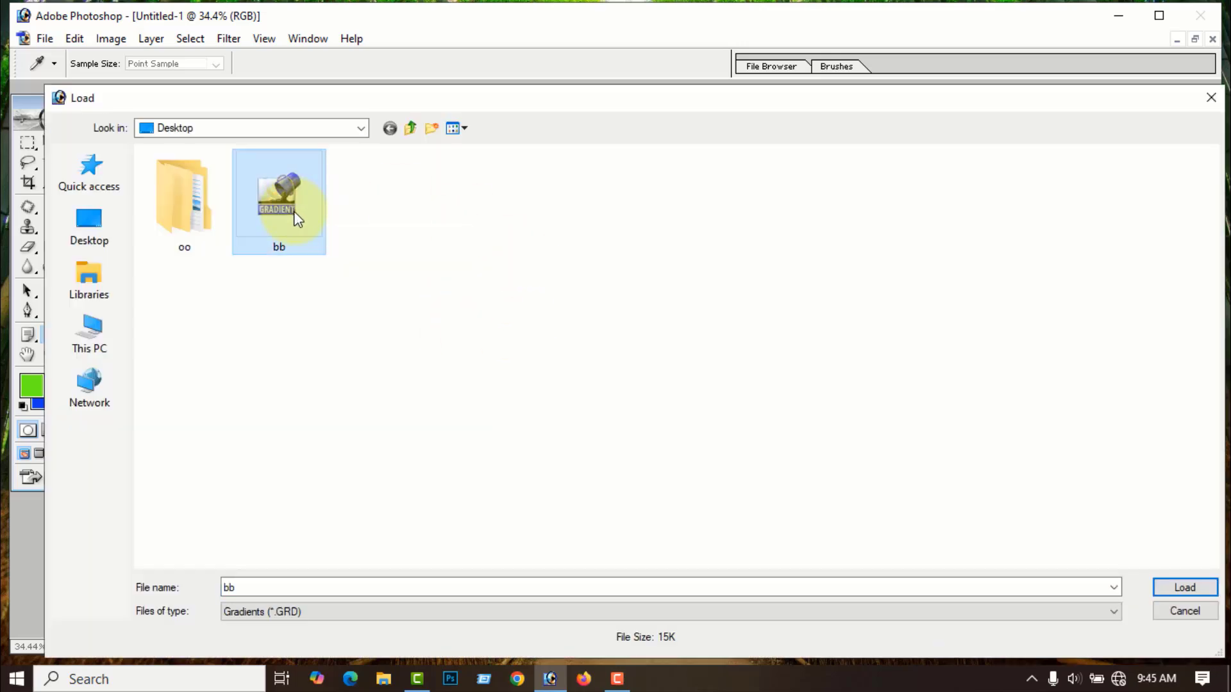
pyautogui.click(1185, 588)
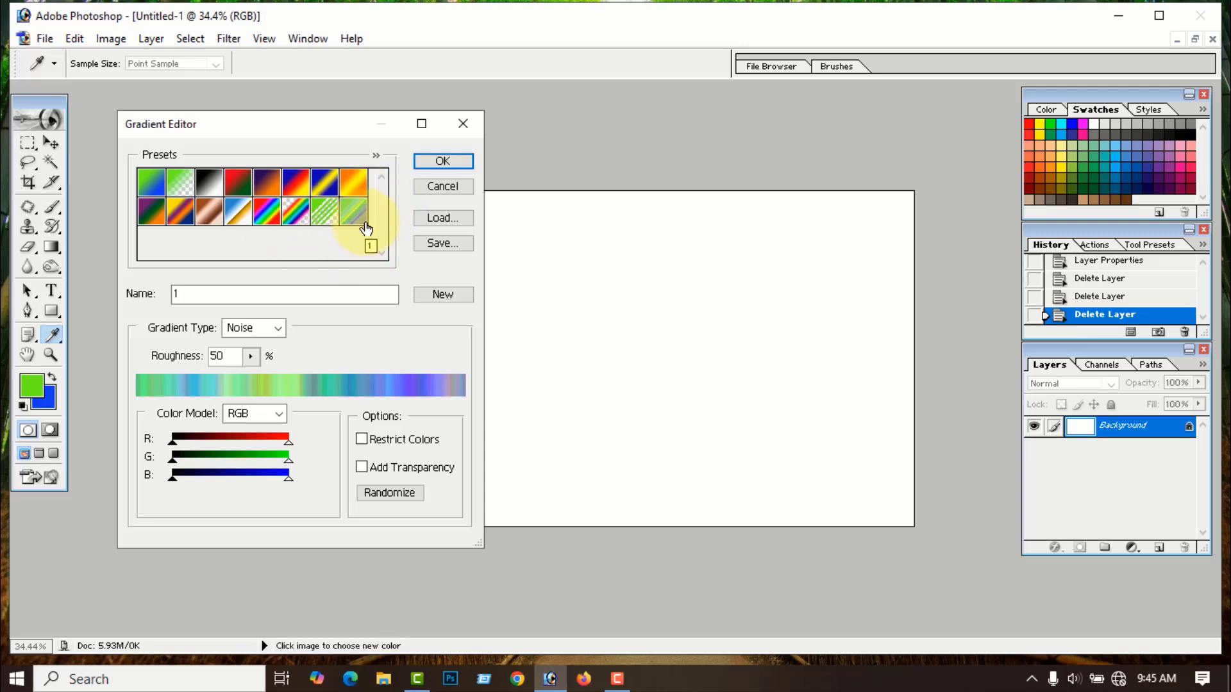
# - Reset the gradient presets to the defaults, removing noise preset 1
pyautogui.click(377, 157)
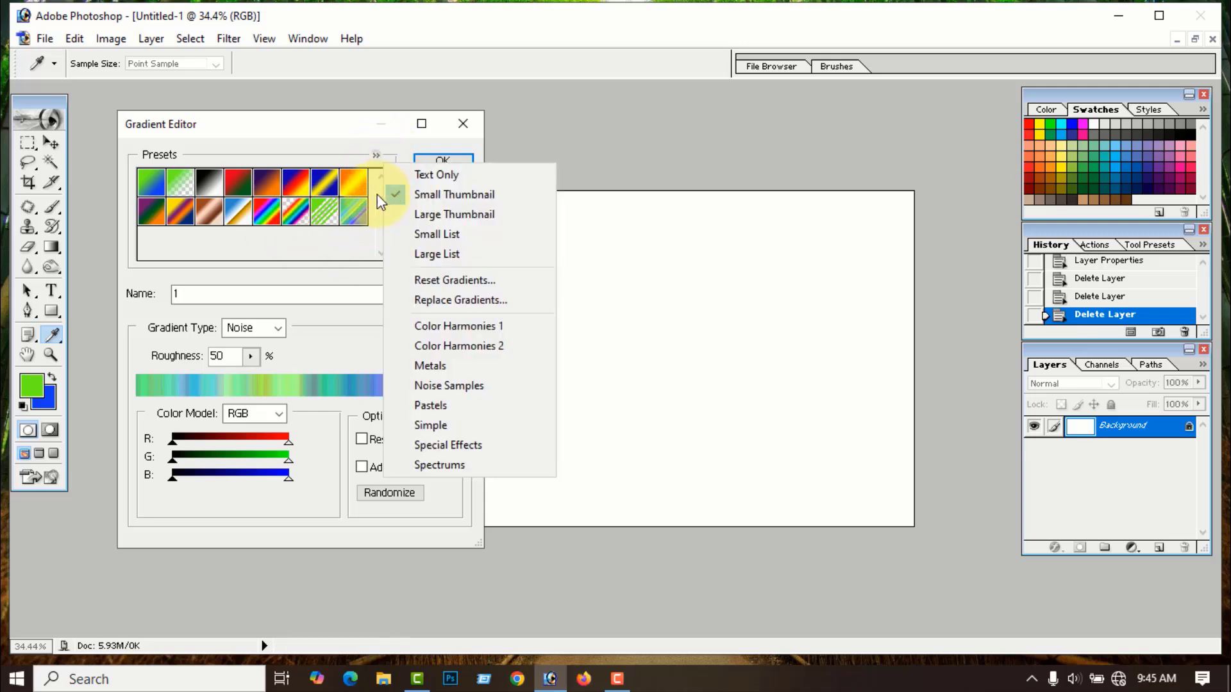
pyautogui.click(454, 282)
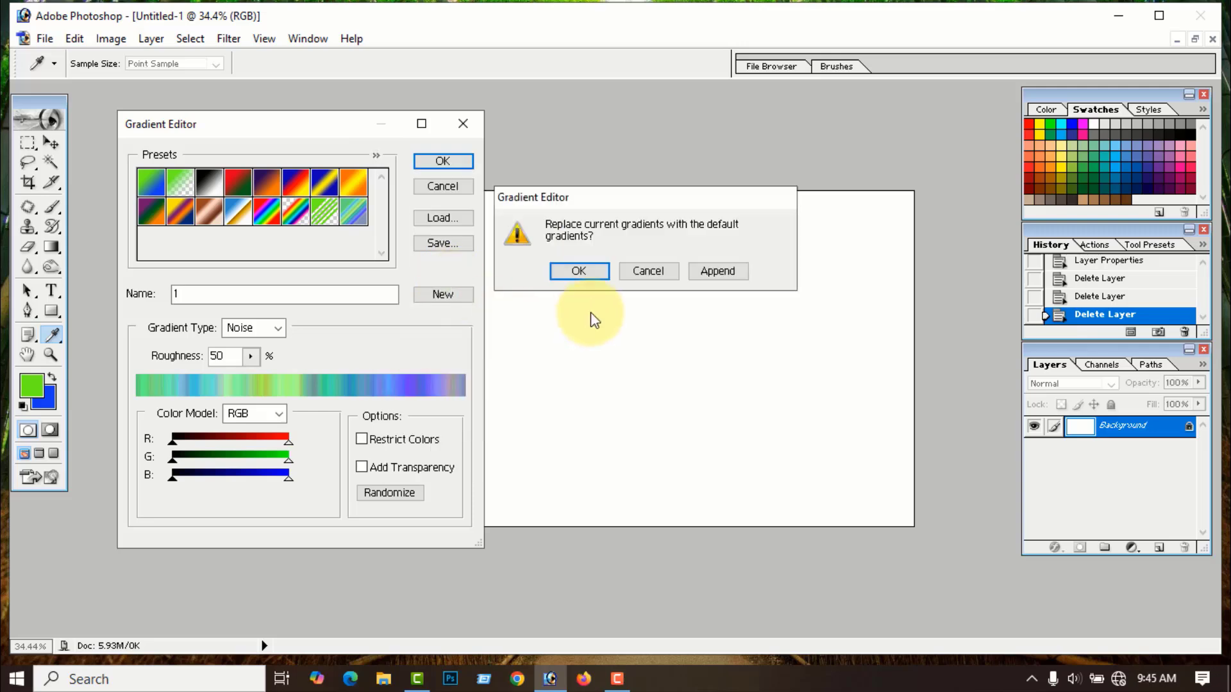
pyautogui.click(593, 271)
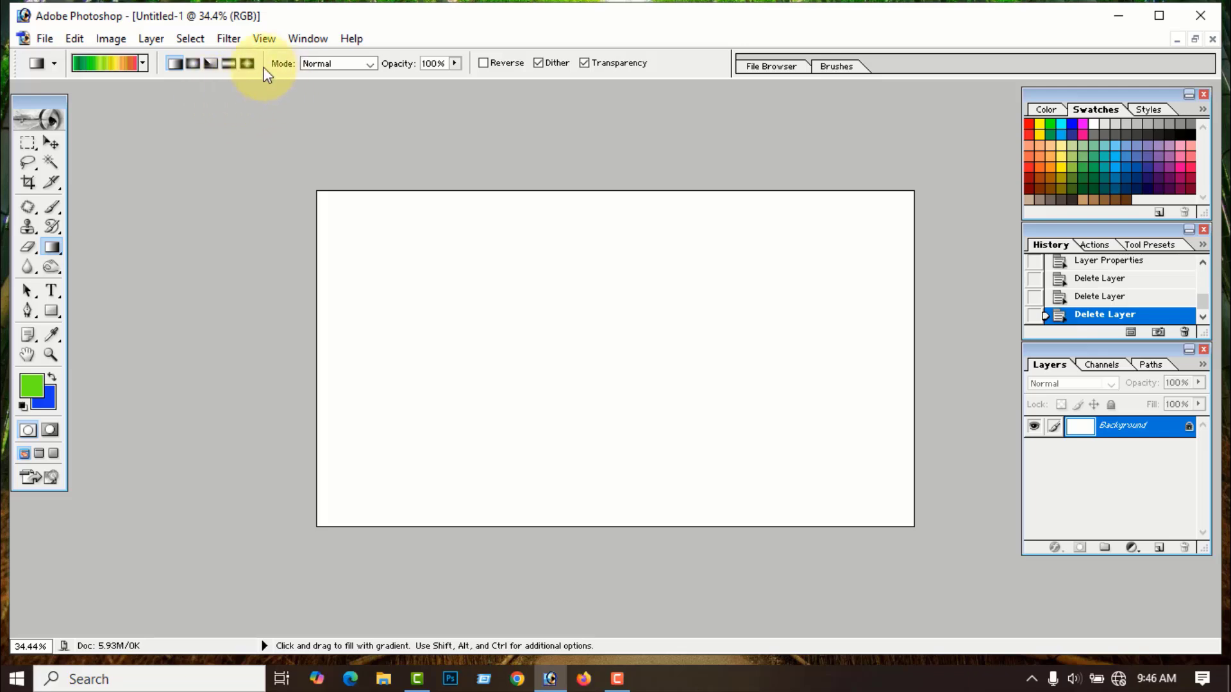
# - Reset colours to black and white and reset all tools to their defaults
pyautogui.press('d')
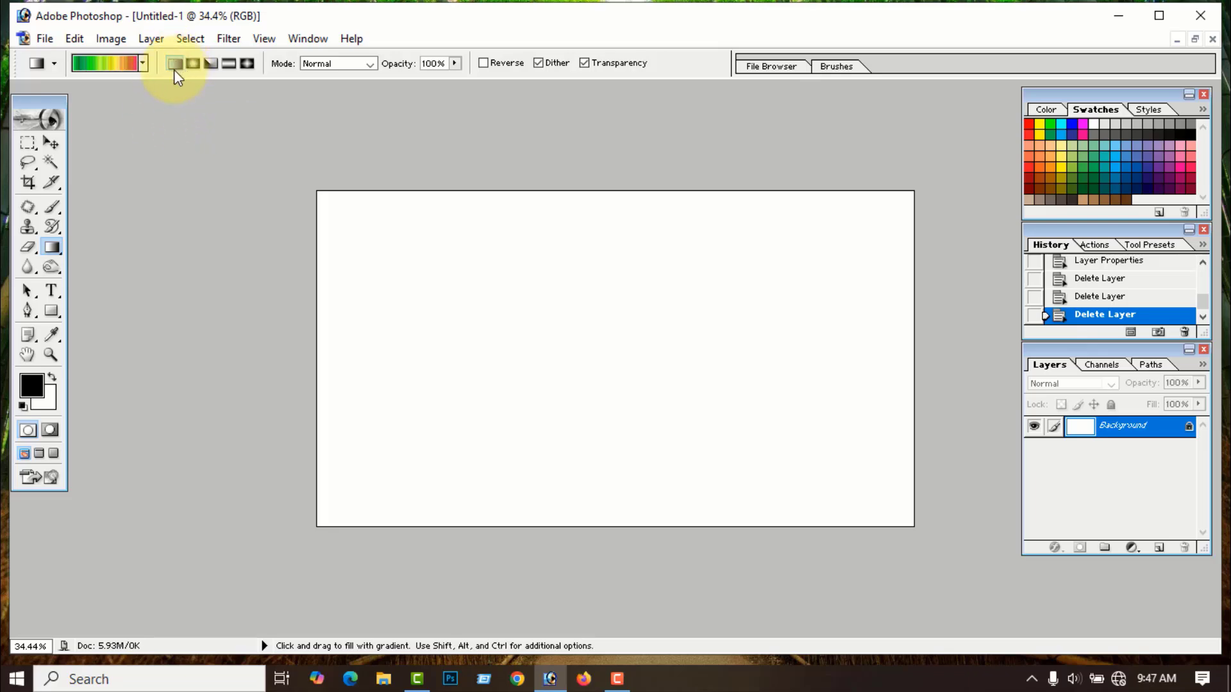
pyautogui.click(54, 64)
pyautogui.click(240, 94)
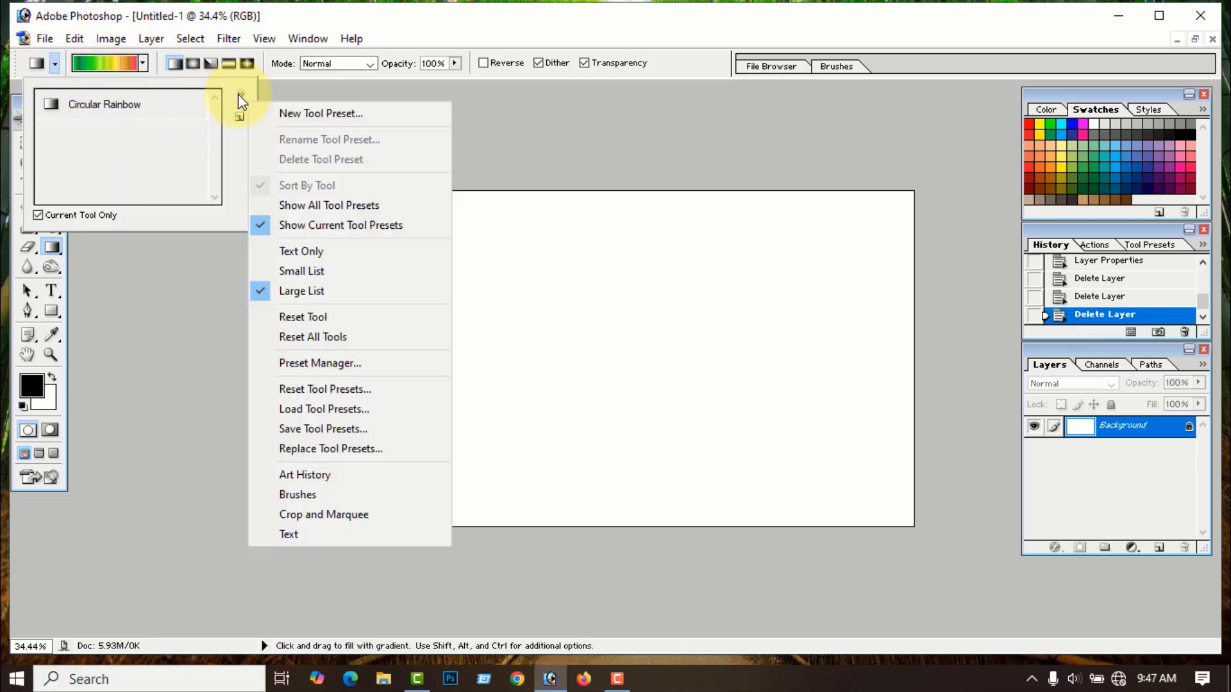
pyautogui.click(328, 338)
pyautogui.click(574, 272)
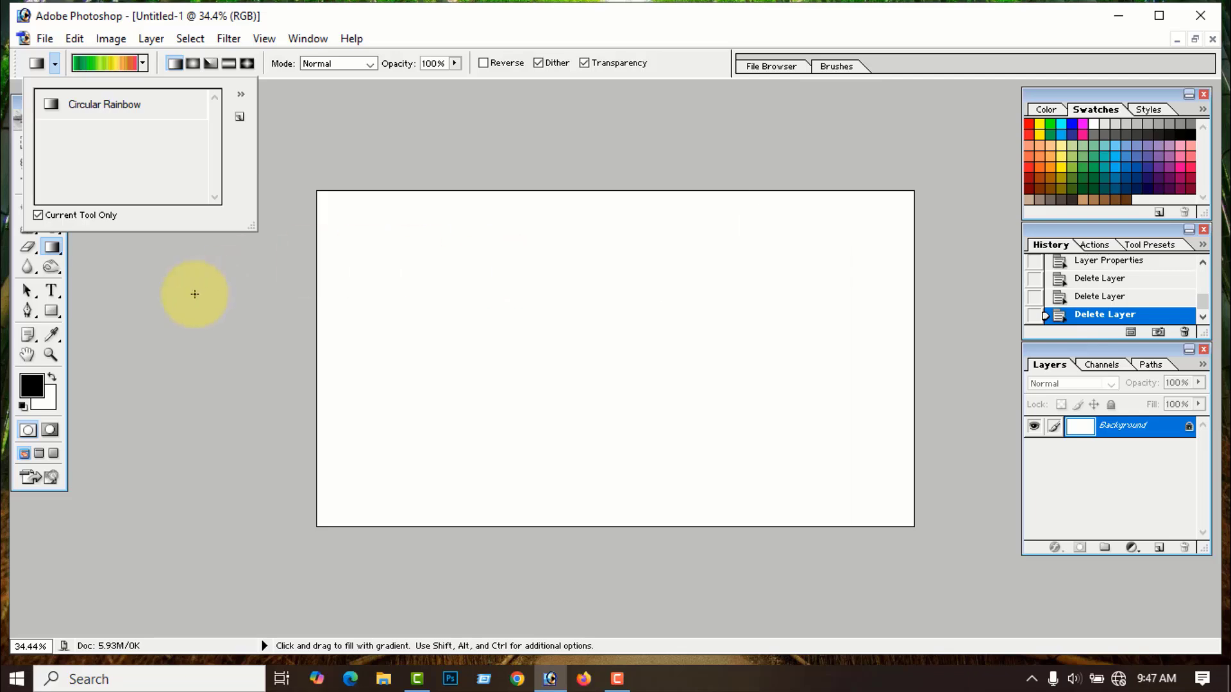
pyautogui.click(157, 295)
# - Pick the red-to-green preset in the Gradient tool's gradient picker
pyautogui.click(142, 63)
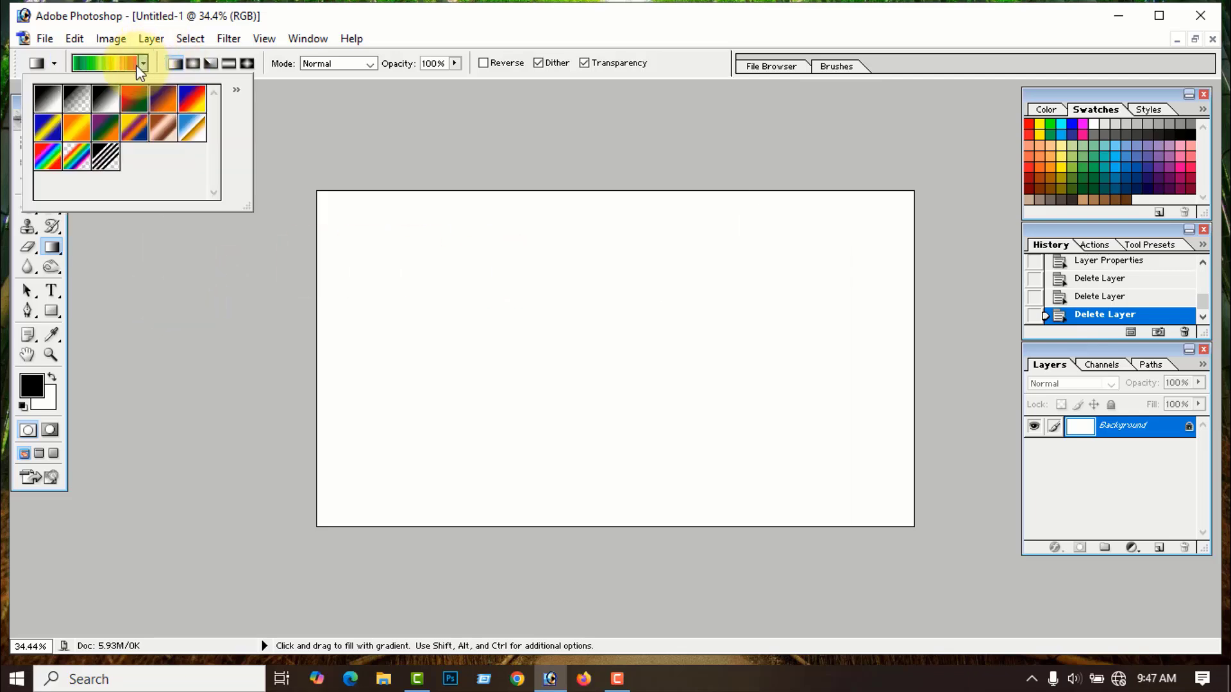
pyautogui.click(133, 99)
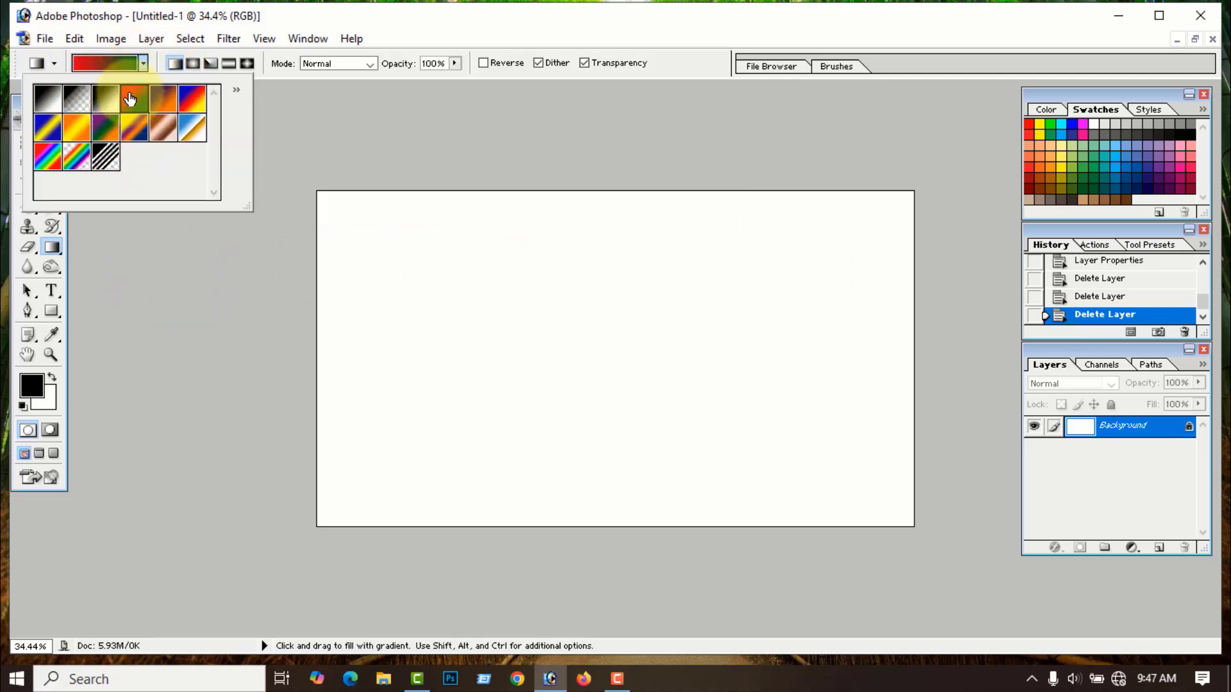
pyautogui.click(128, 257)
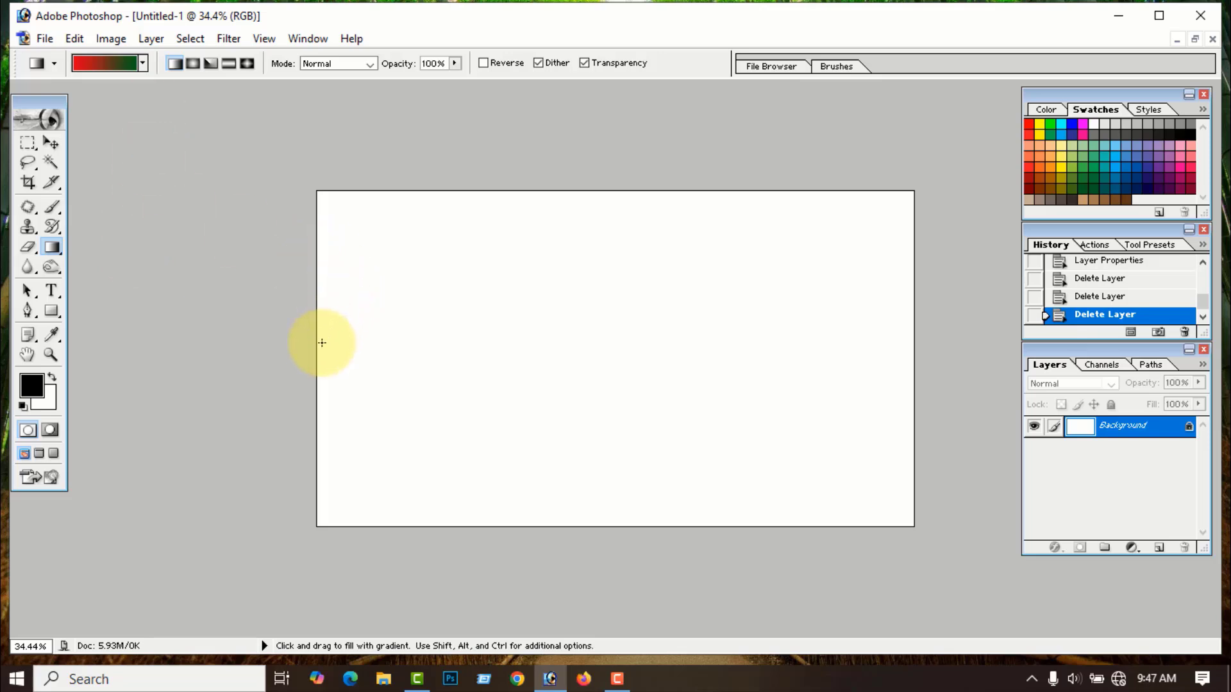
pyautogui.moveTo(317, 352); pyautogui.dragTo(911, 351)
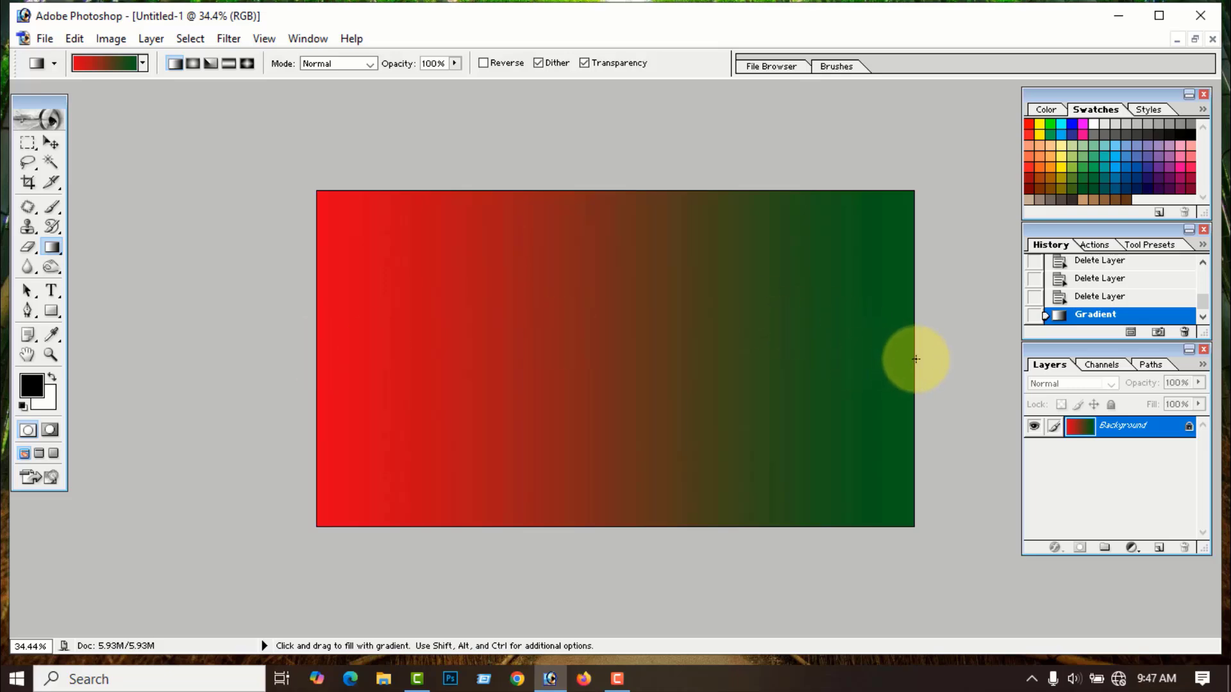
pyautogui.moveTo(912, 357); pyautogui.dragTo(316, 352)
pyautogui.moveTo(579, 189)
pyautogui.mouseDown()
pyautogui.moveTo(591, 518)
pyautogui.moveTo(571, 236)
pyautogui.moveTo(591, 191)
pyautogui.mouseUp()
pyautogui.moveTo(320, 523); pyautogui.dragTo(904, 196)
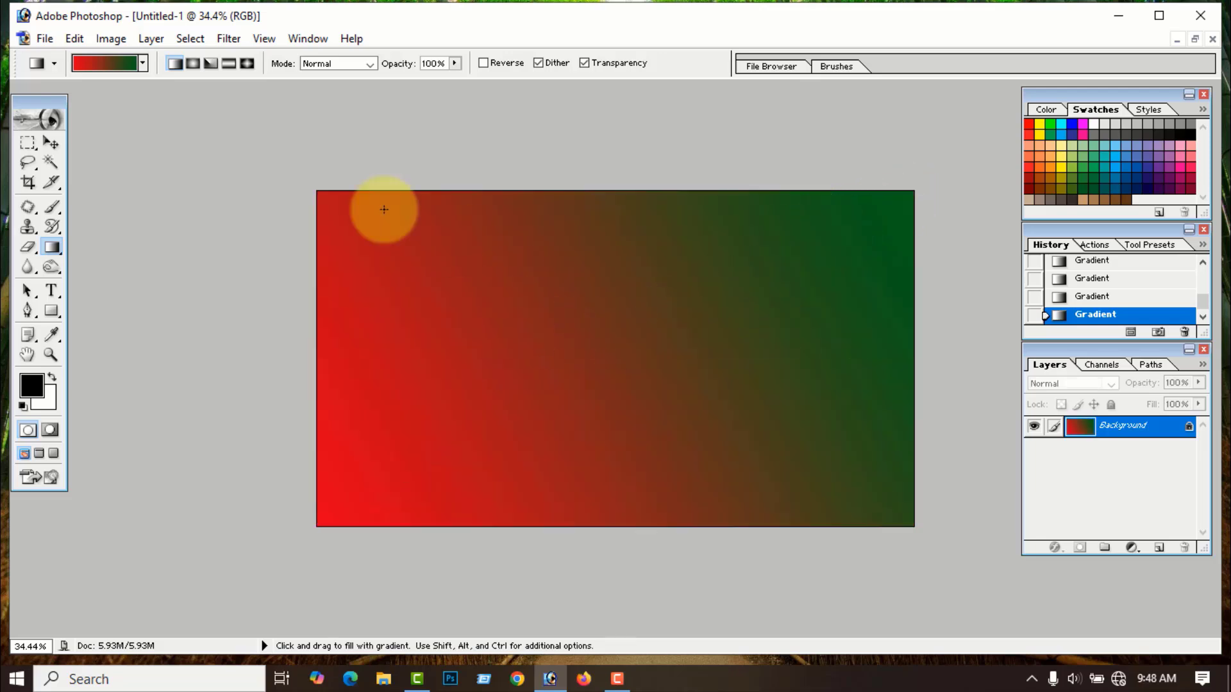
pyautogui.moveTo(318, 193); pyautogui.dragTo(404, 280)
pyautogui.moveTo(317, 193); pyautogui.dragTo(596, 352)
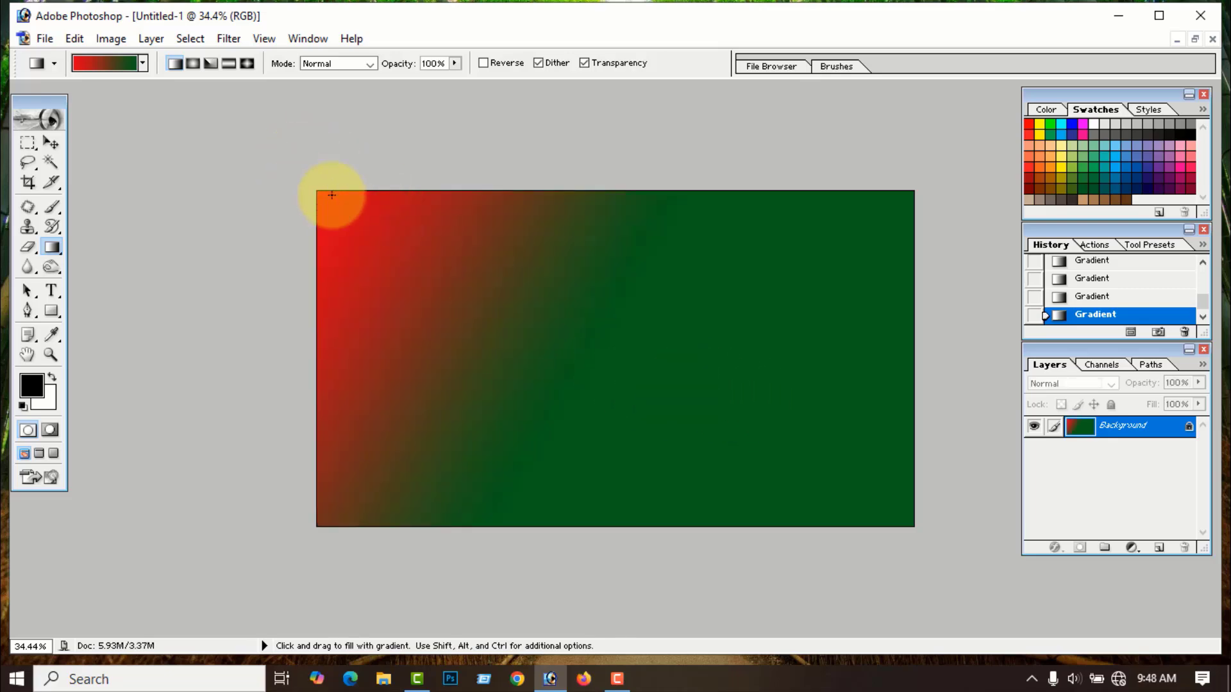
pyautogui.moveTo(318, 193); pyautogui.dragTo(803, 434)
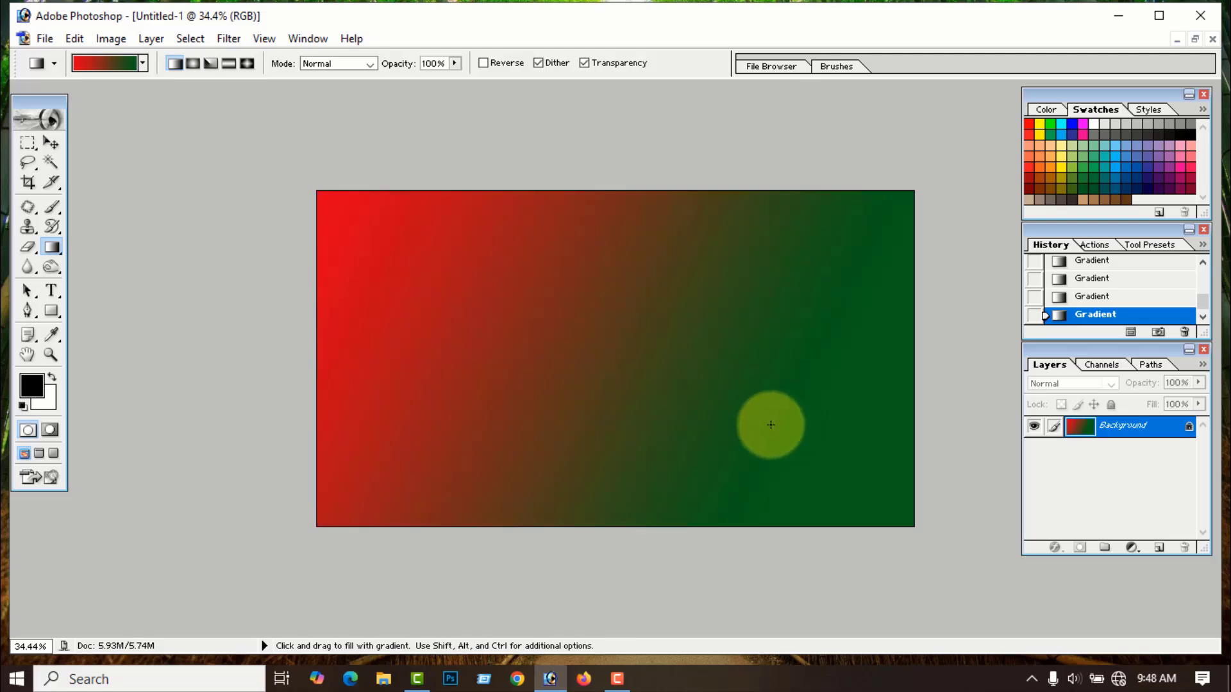
pyautogui.moveTo(448, 220); pyautogui.dragTo(797, 409)
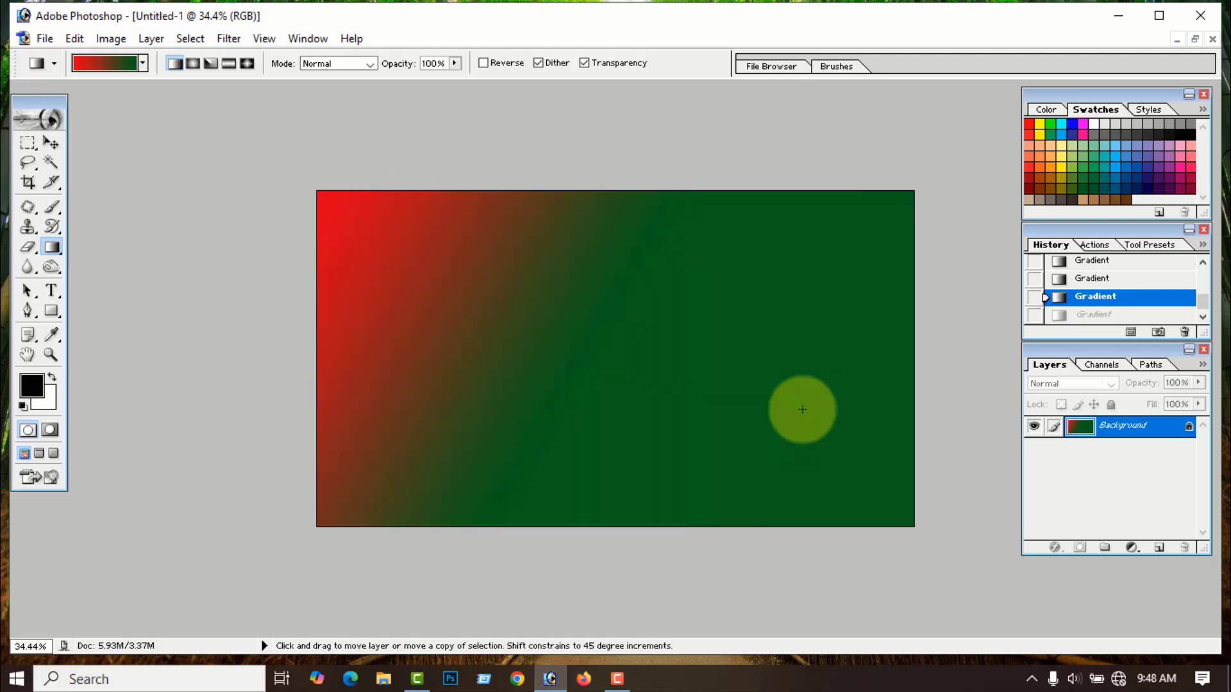
pyautogui.hotkey('ctrl', 'alt', 'z')
pyautogui.hotkey('ctrl', 'alt', 'z')
pyautogui.hotkey('ctrl', 'alt', 'z')
pyautogui.hotkey('ctrl', 'alt', 'z')
pyautogui.hotkey('ctrl', 'alt', 'z')
pyautogui.hotkey('ctrl', 'alt', 'z')
pyautogui.hotkey('ctrl', 'alt', 'z')
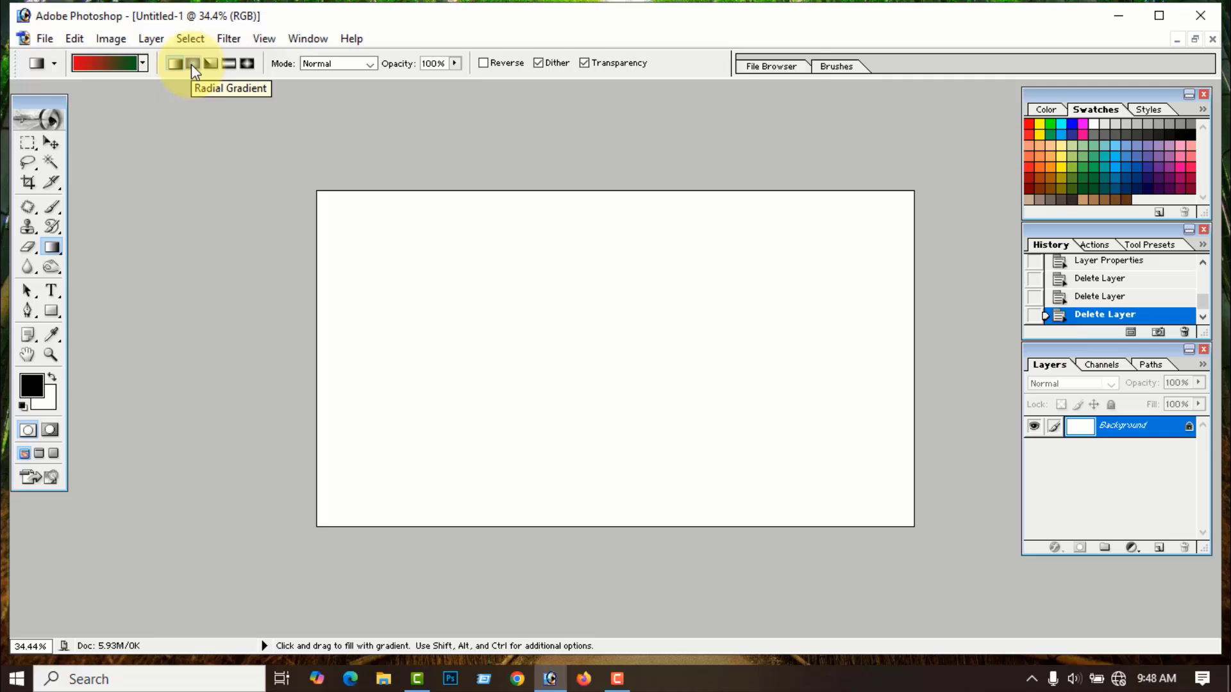
# - Switch to the radial gradient, try several red-centre radial fills, then undo them all
pyautogui.click(191, 63)
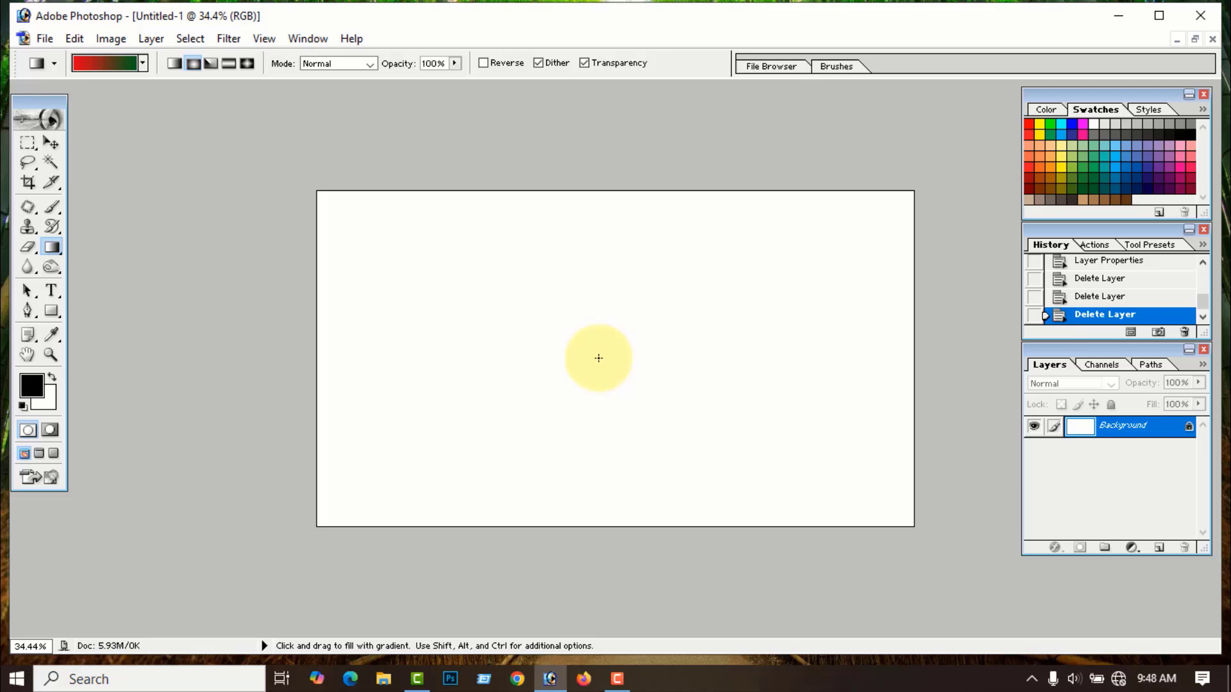
pyautogui.moveTo(600, 356); pyautogui.dragTo(682, 316)
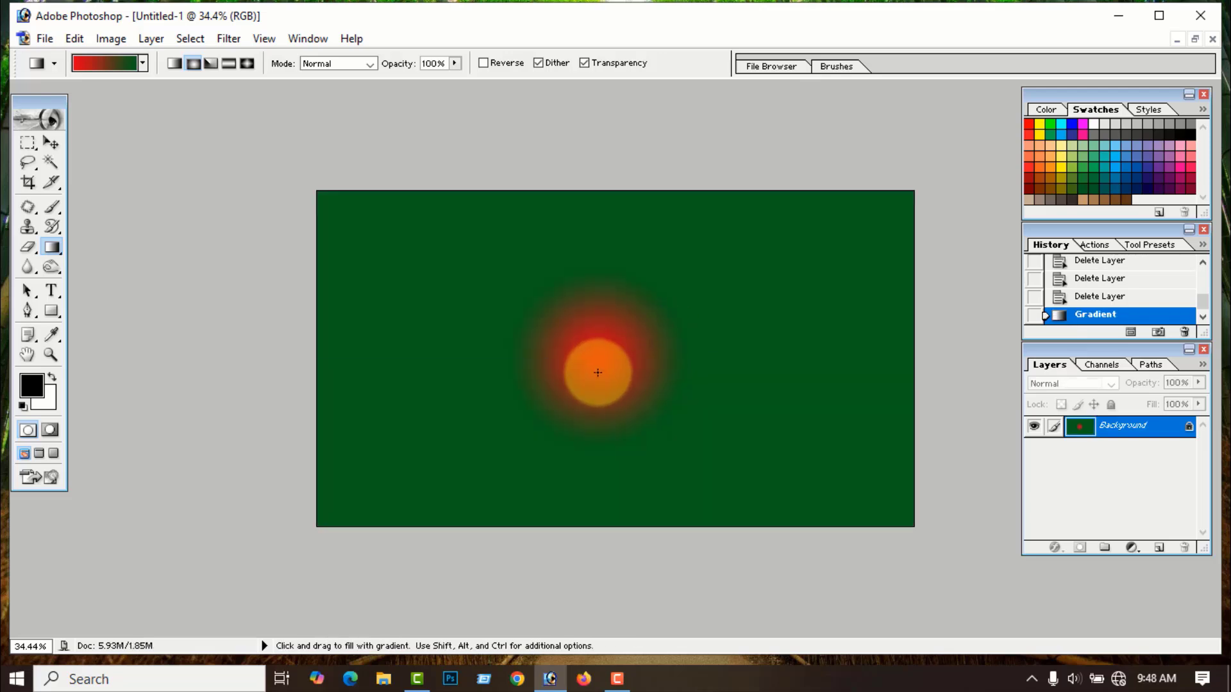
pyautogui.moveTo(597, 375)
pyautogui.mouseDown()
pyautogui.moveTo(833, 256)
pyautogui.moveTo(602, 366)
pyautogui.moveTo(614, 371)
pyautogui.mouseUp()
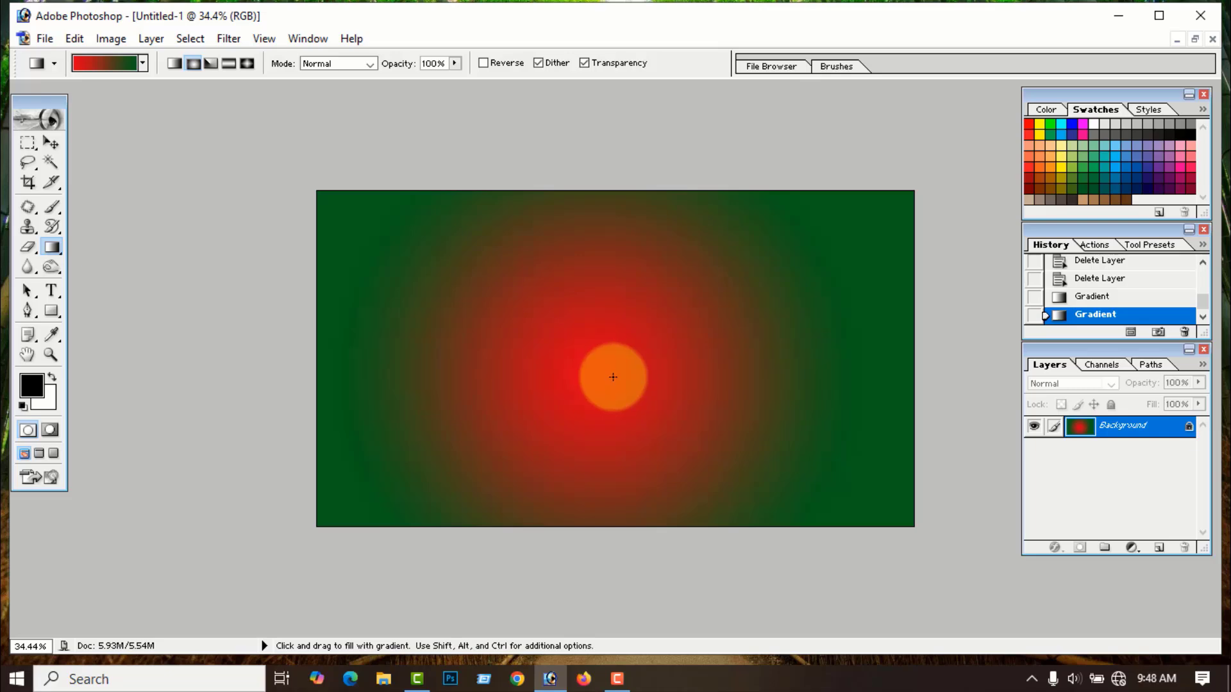
pyautogui.moveTo(613, 377)
pyautogui.mouseDown()
pyautogui.moveTo(566, 356)
pyautogui.moveTo(612, 368)
pyautogui.moveTo(604, 343)
pyautogui.moveTo(508, 275)
pyautogui.mouseUp()
pyautogui.click(614, 375)
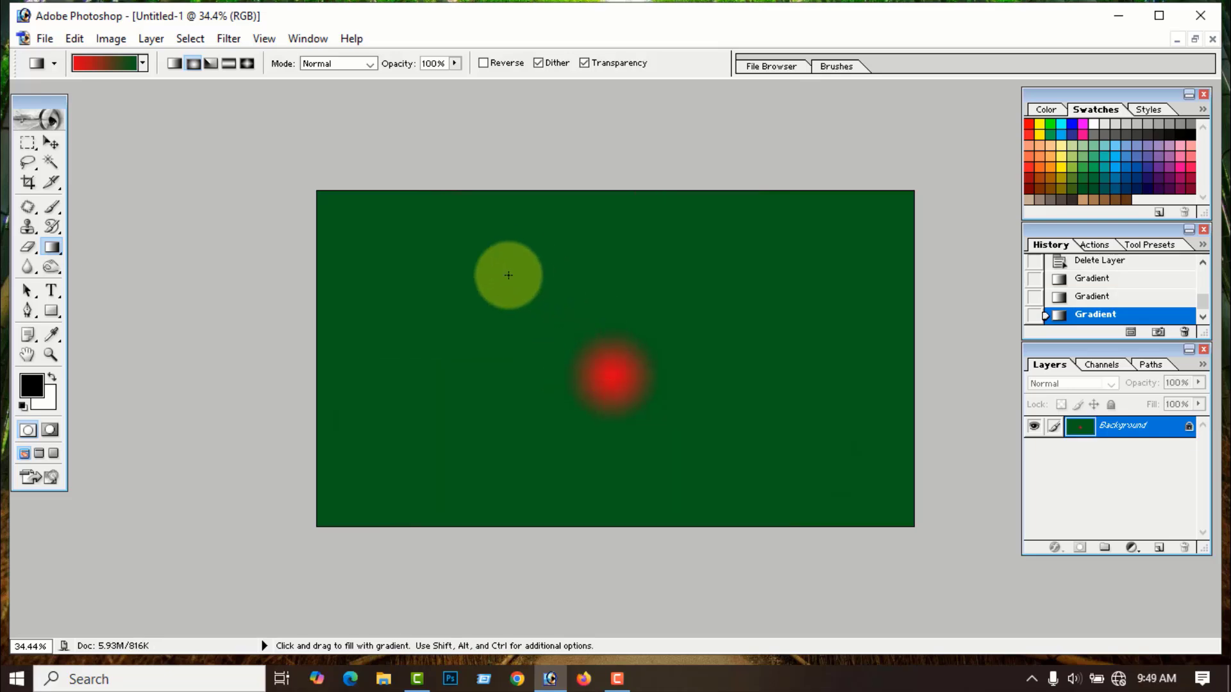
pyautogui.hotkey('ctrl', 'alt', 'z')
pyautogui.hotkey('ctrl', 'alt', 'z')
pyautogui.hotkey('ctrl', 'alt', 'z')
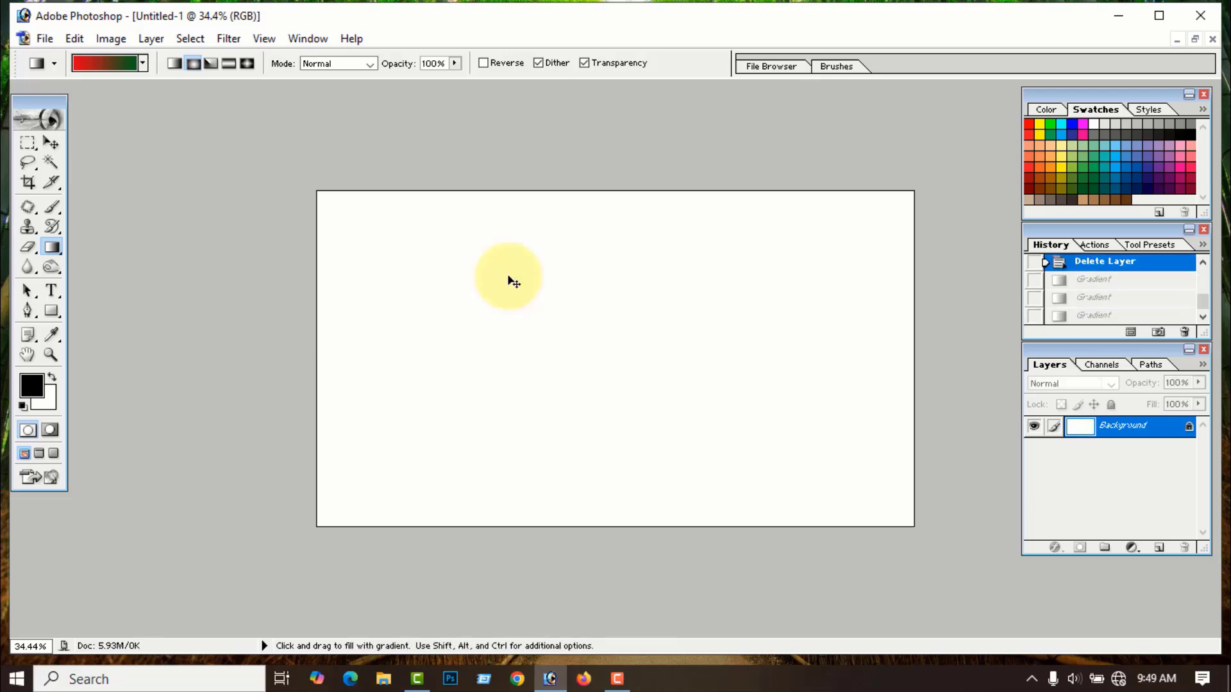
# - Switch to the angle gradient, try corner, edge and centre angle fills, then undo all of them
pyautogui.click(210, 64)
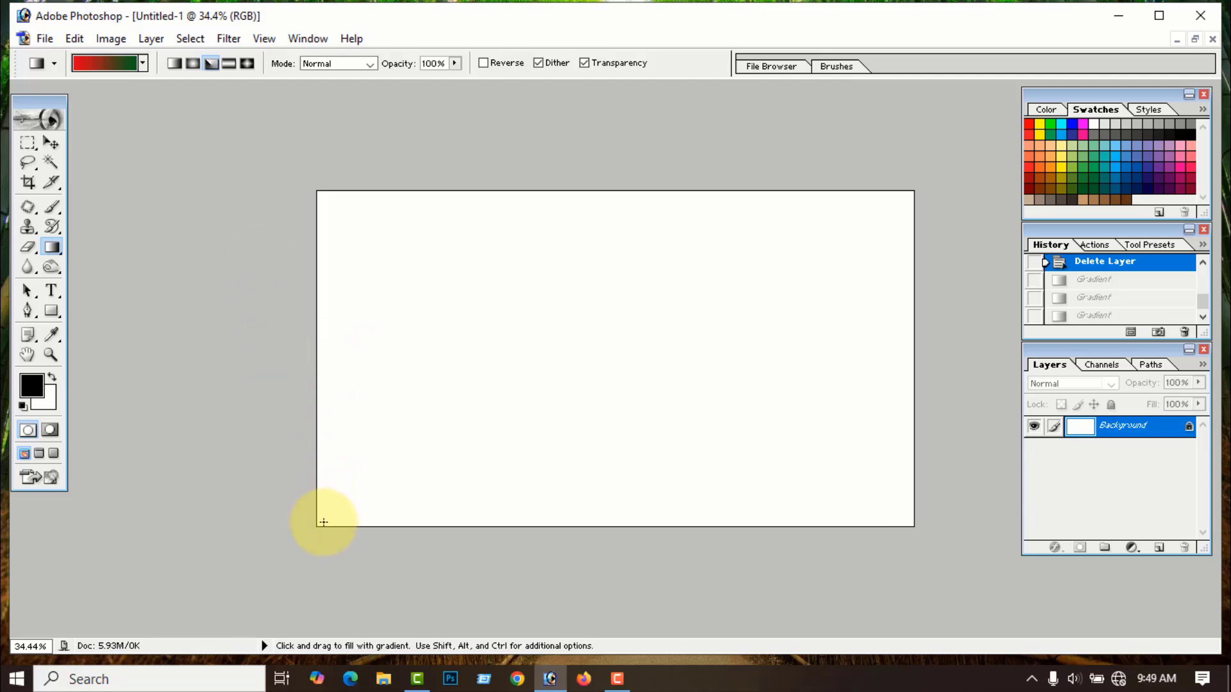
pyautogui.moveTo(316, 526); pyautogui.dragTo(917, 193)
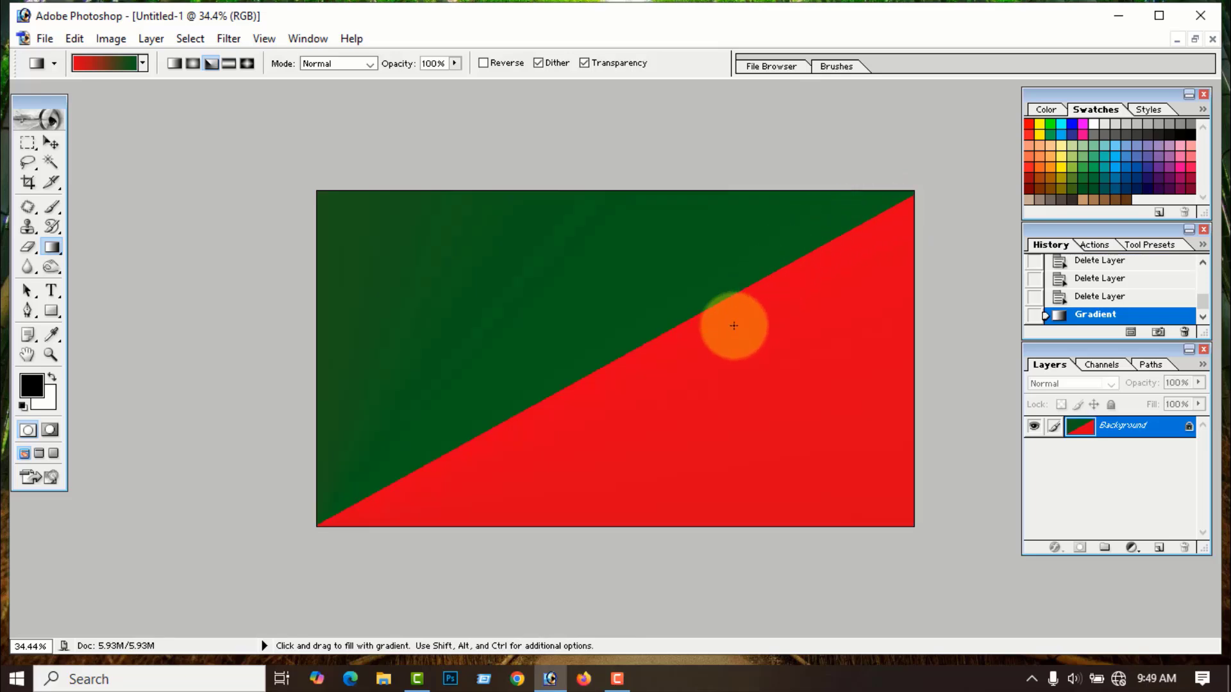
pyautogui.moveTo(316, 194); pyautogui.dragTo(913, 526)
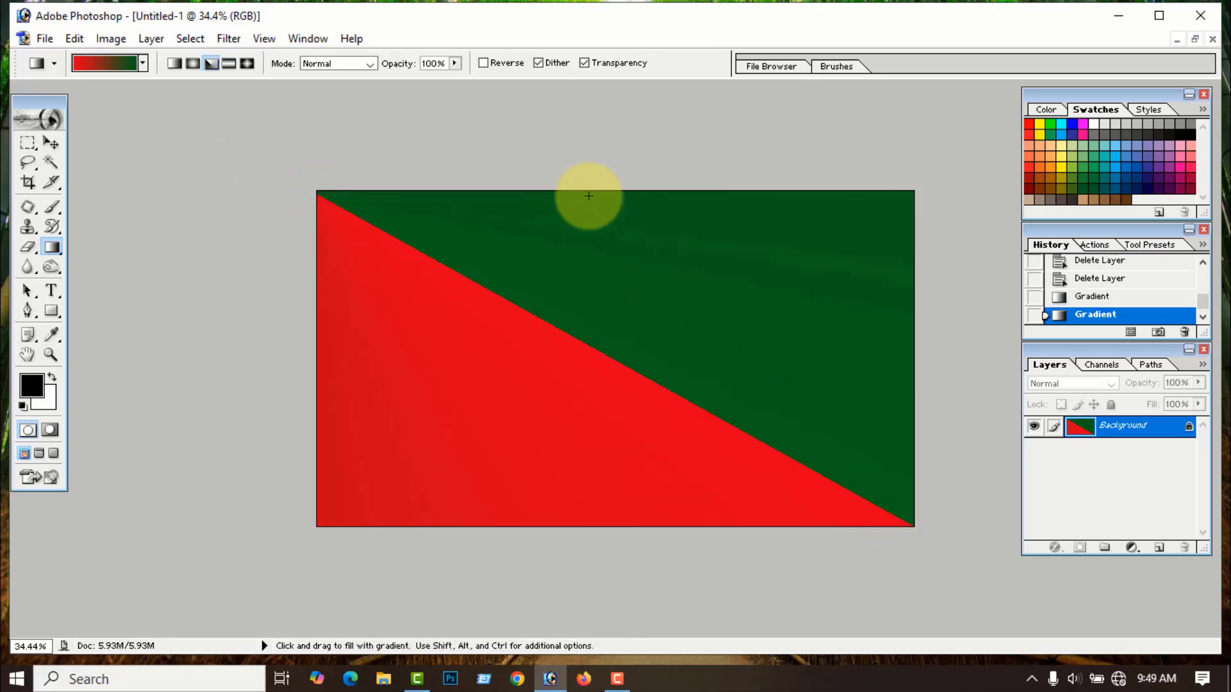
pyautogui.moveTo(588, 195); pyautogui.dragTo(607, 522)
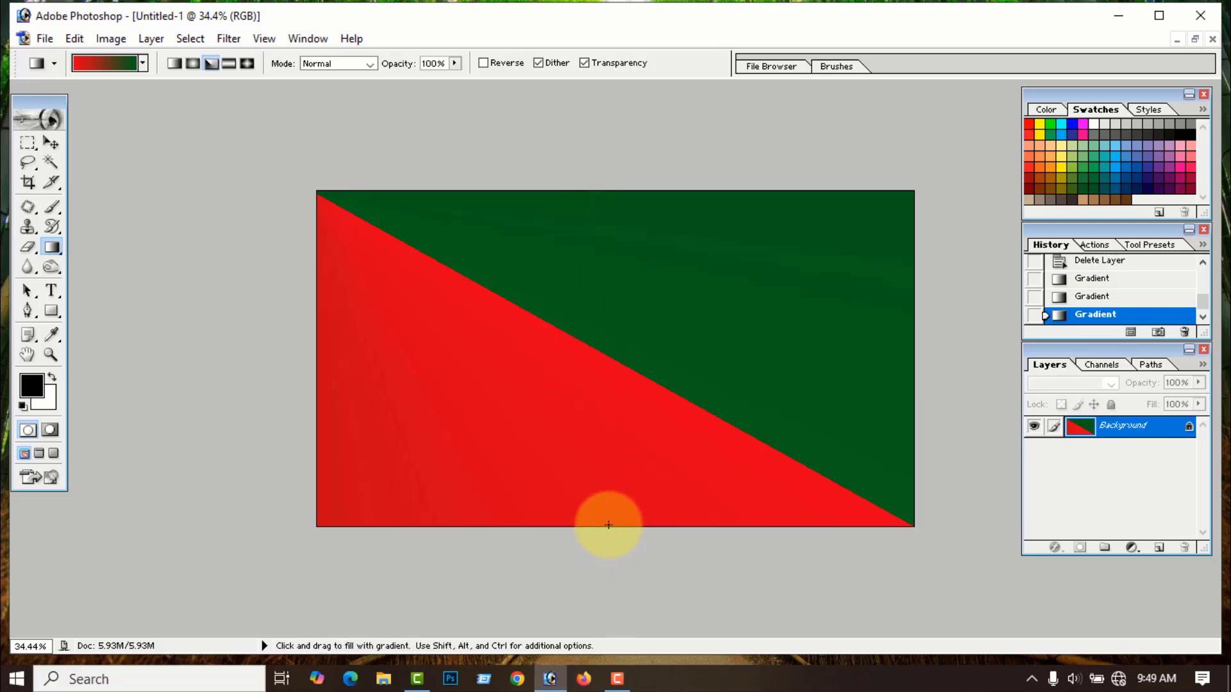
pyautogui.moveTo(318, 355); pyautogui.dragTo(913, 354)
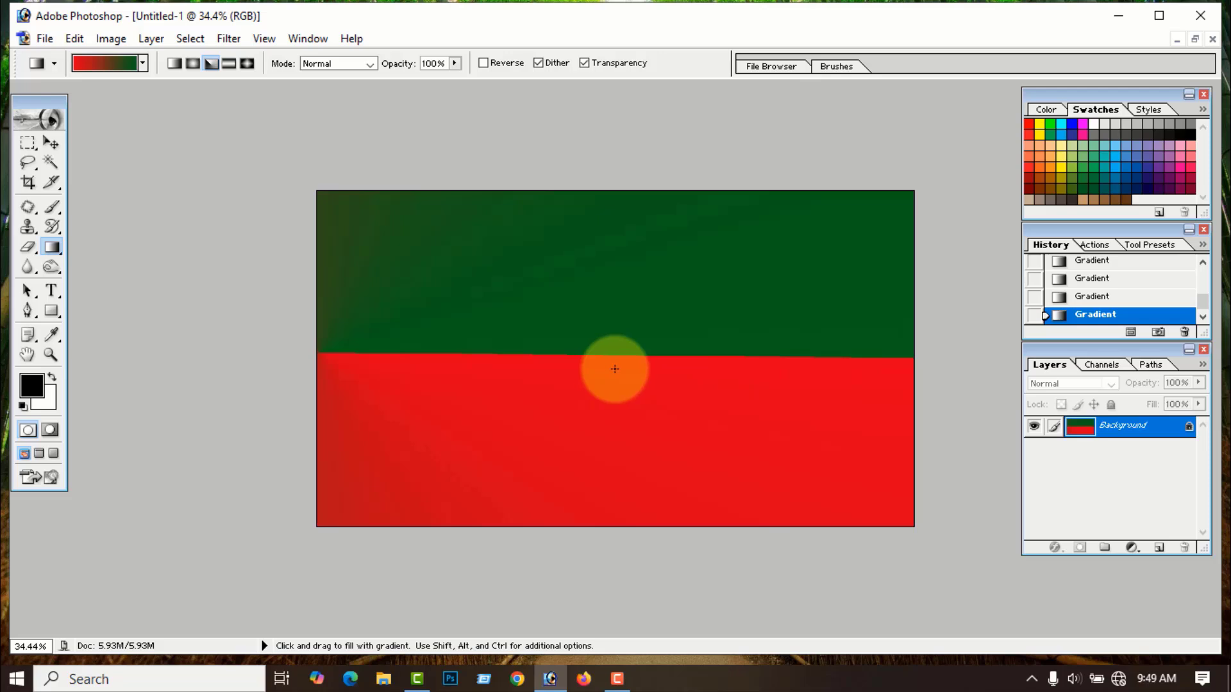
pyautogui.moveTo(610, 370); pyautogui.dragTo(745, 302)
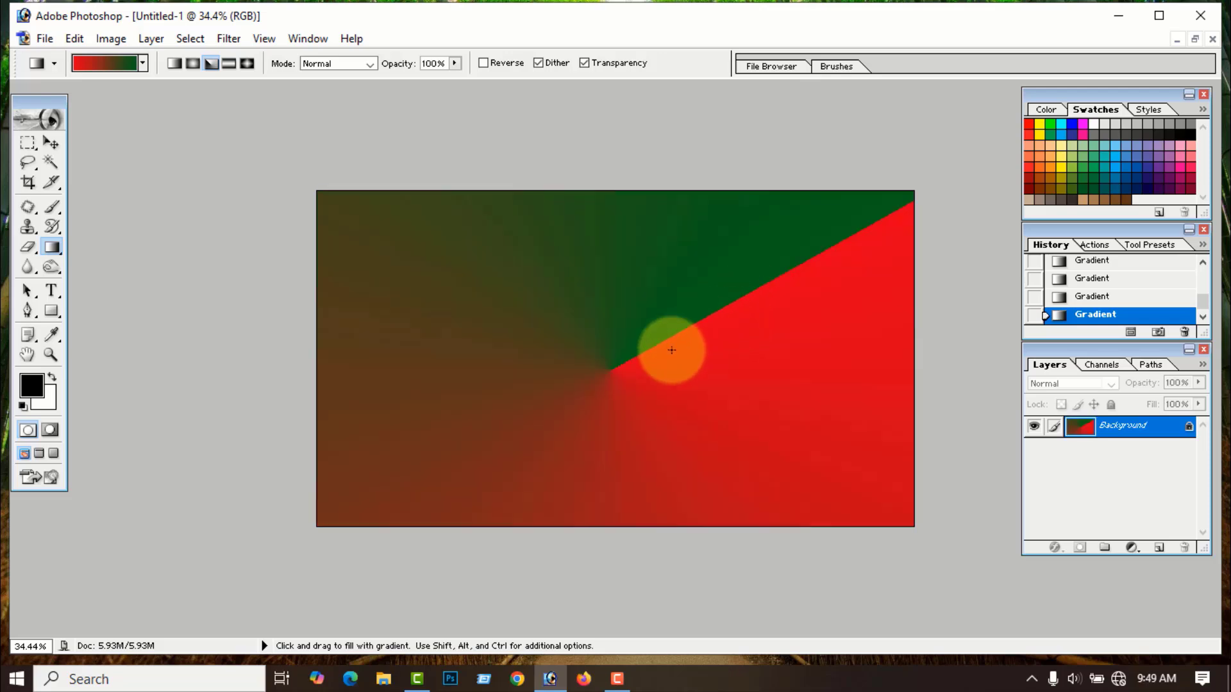
pyautogui.moveTo(609, 369); pyautogui.dragTo(449, 282)
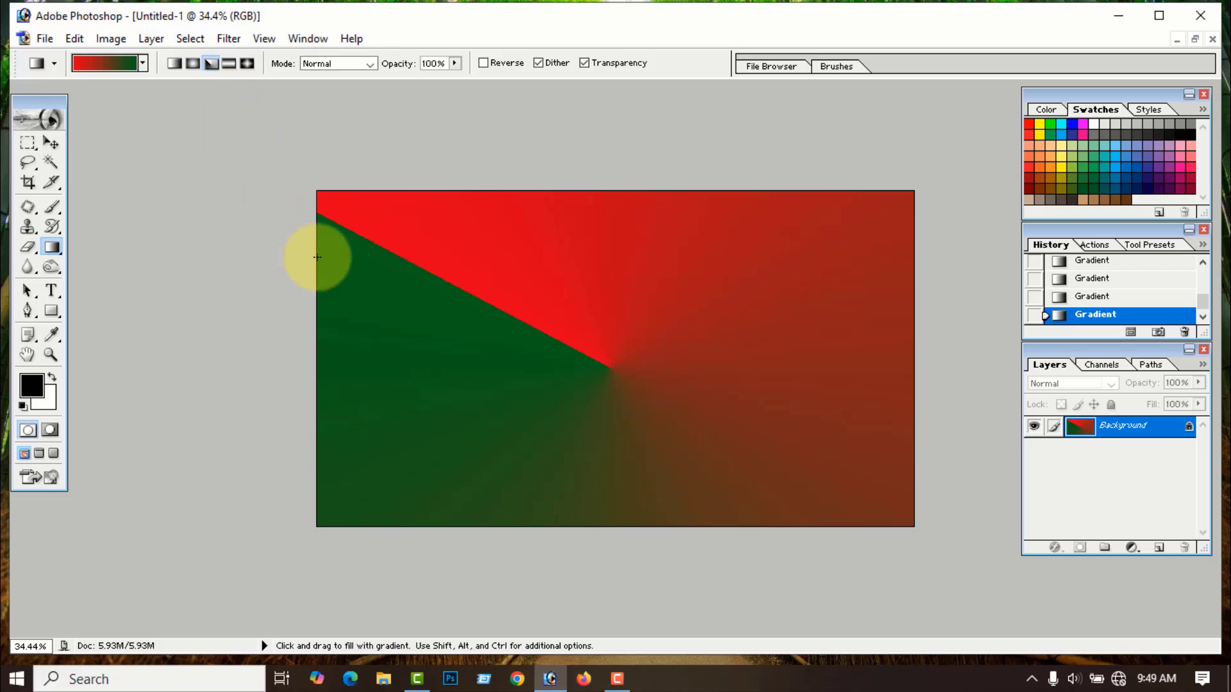
pyautogui.hotkey('ctrl', 'alt', 'z')
pyautogui.hotkey('ctrl', 'alt', 'z')
pyautogui.hotkey('ctrl', 'alt', 'z')
pyautogui.hotkey('ctrl', 'alt', 'z')
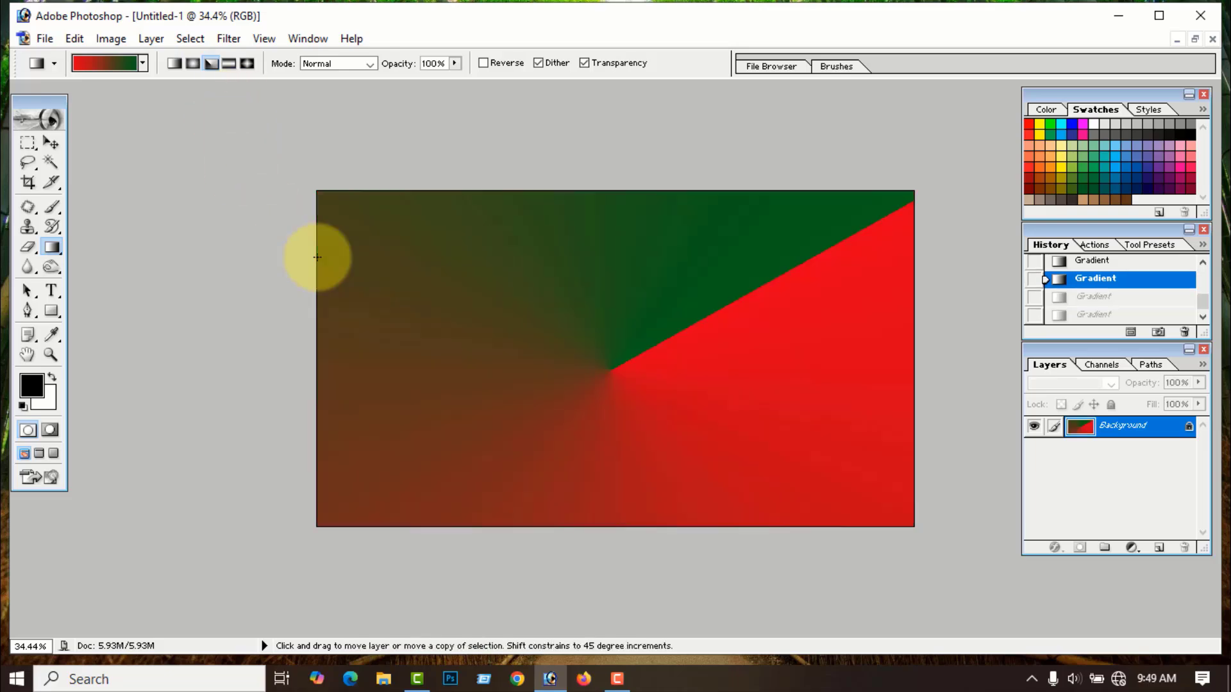
pyautogui.hotkey('ctrl', 'alt', 'z')
pyautogui.hotkey('ctrl', 'alt', 'z')
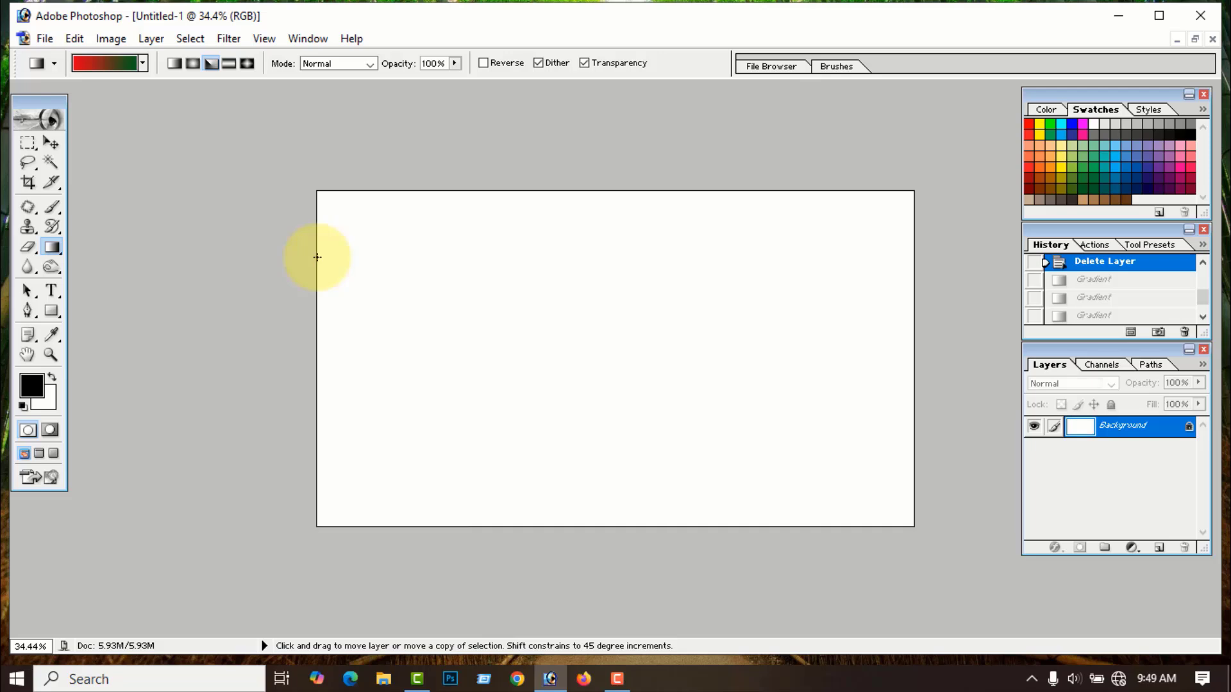
# - Switch to the reflected gradient, try diagonal, horizontal and vertical red bands, then undo them
pyautogui.click(229, 65)
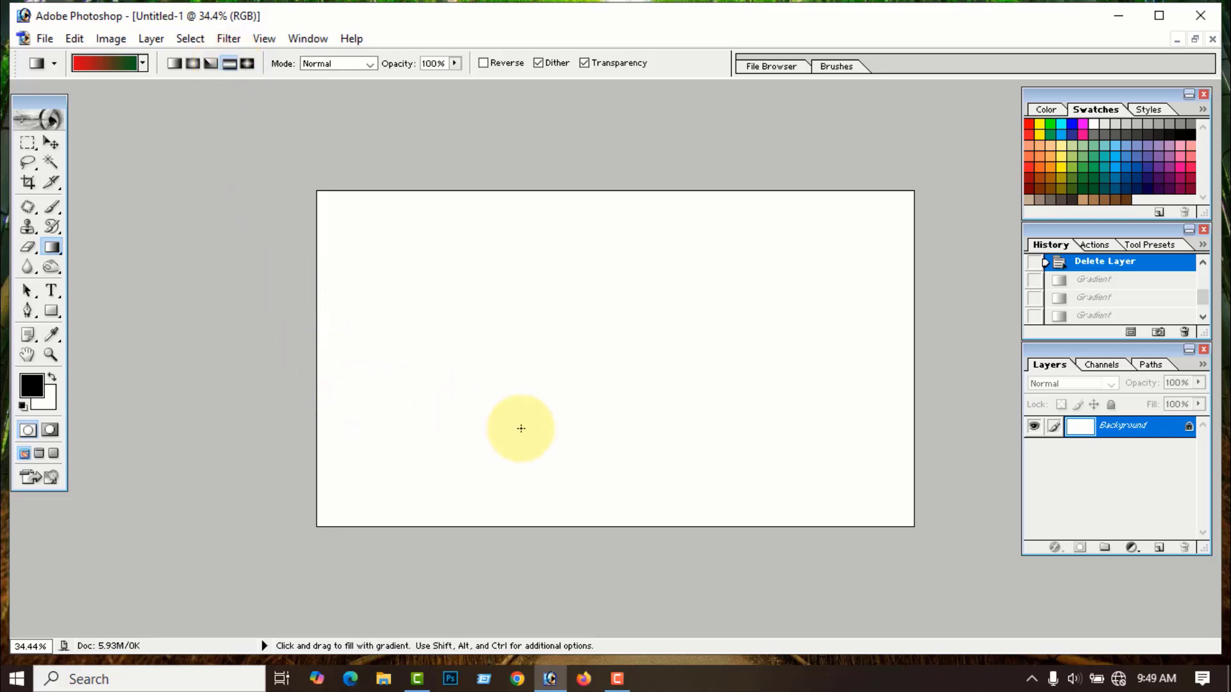
pyautogui.moveTo(628, 380); pyautogui.dragTo(692, 332)
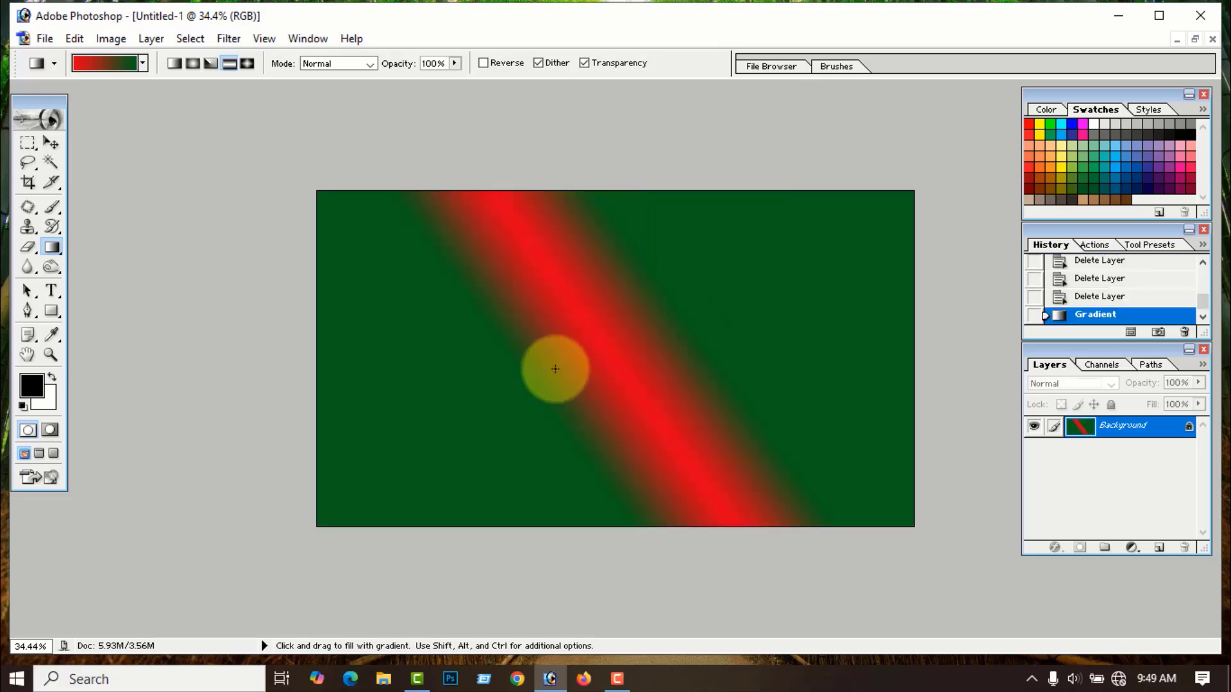
pyautogui.moveTo(555, 360); pyautogui.dragTo(585, 375)
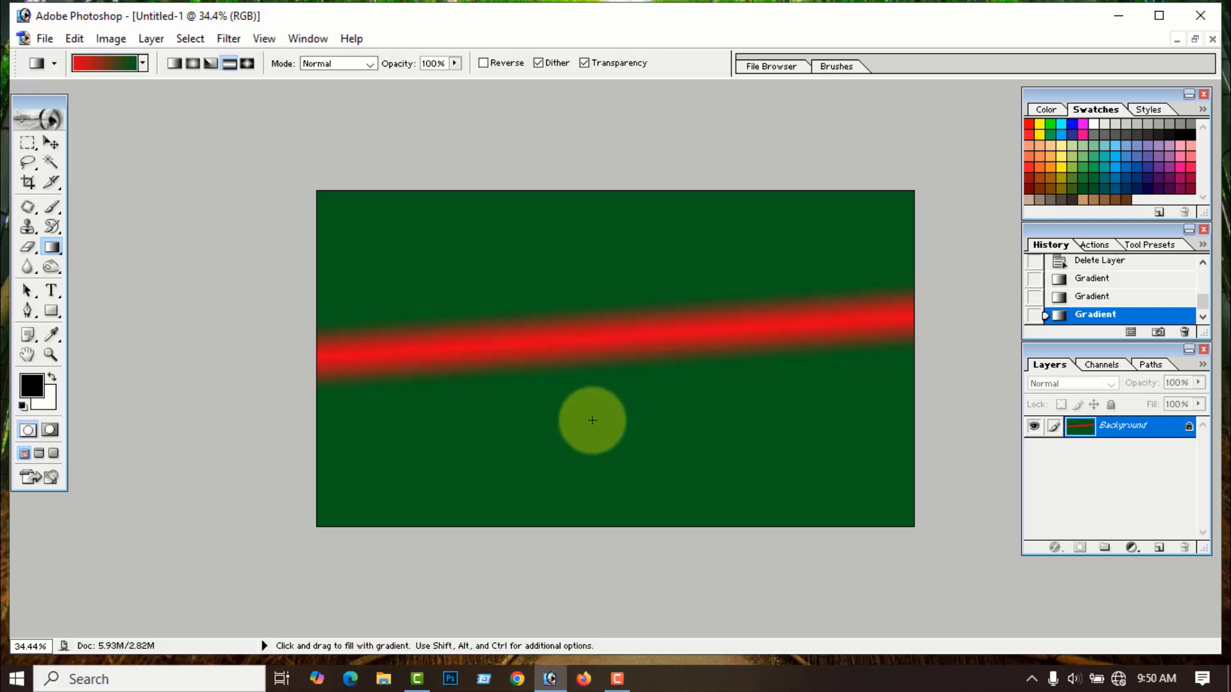
pyautogui.moveTo(568, 361); pyautogui.dragTo(626, 361)
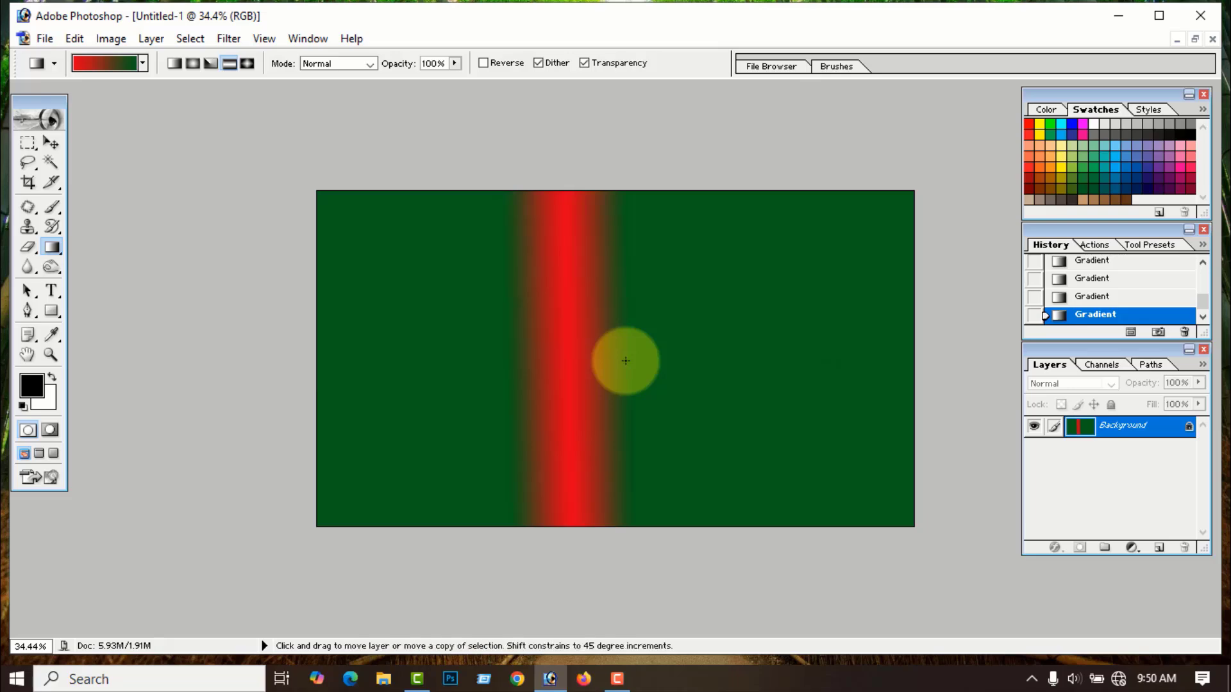
pyautogui.hotkey('ctrl', 'alt', 'z')
pyautogui.hotkey('ctrl', 'alt', 'z')
pyautogui.hotkey('ctrl', 'alt', 'z')
pyautogui.hotkey('ctrl', 'alt', 'z')
pyautogui.hotkey('ctrl', 'alt', 'z')
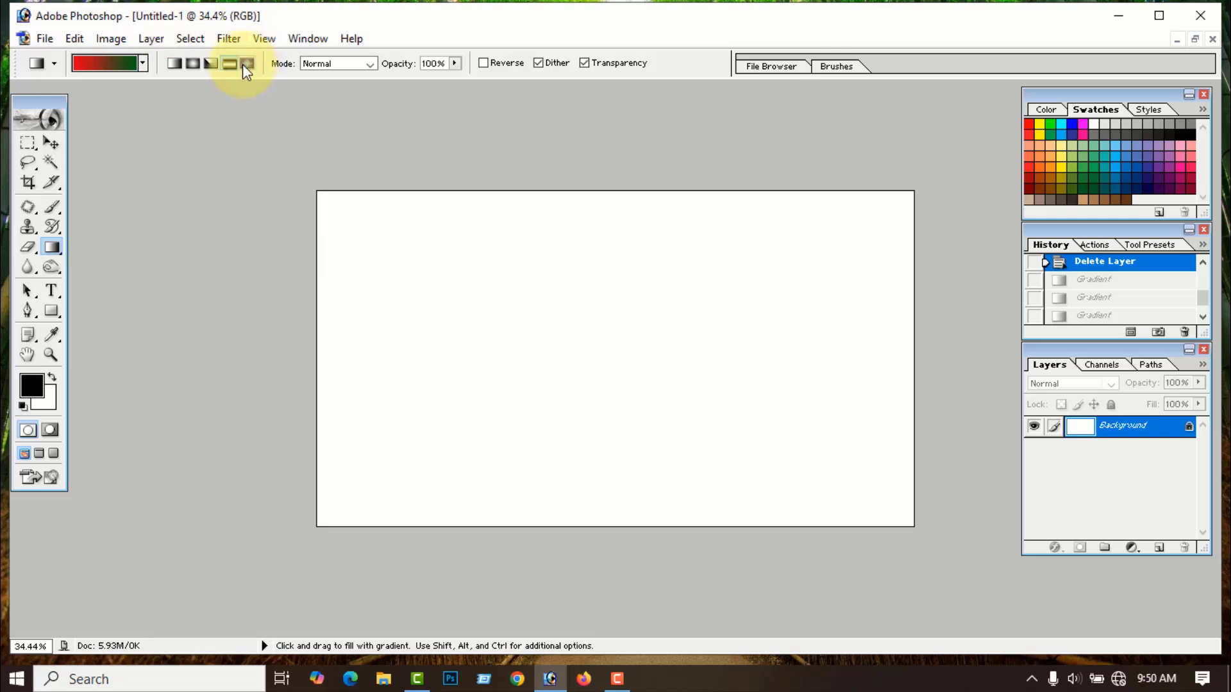
# - Switch to the diamond gradient and draw red diamonds from the canvas centre, keeping the larger one
pyautogui.click(248, 63)
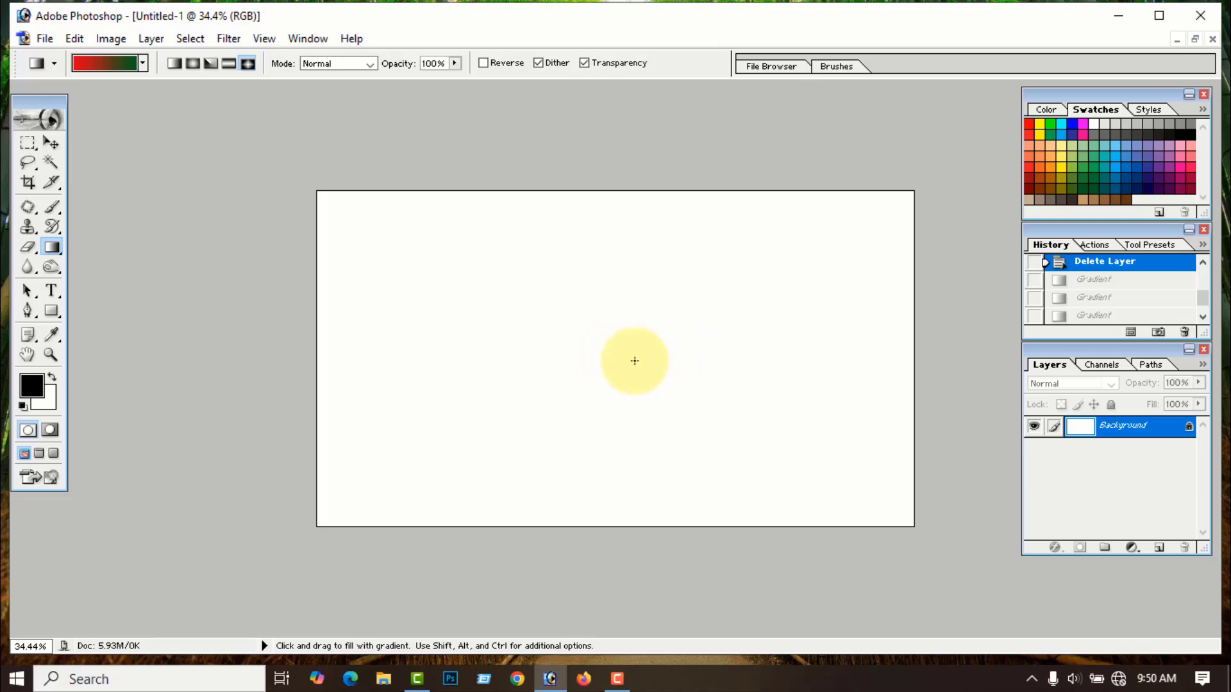
pyautogui.moveTo(613, 371); pyautogui.dragTo(391, 464)
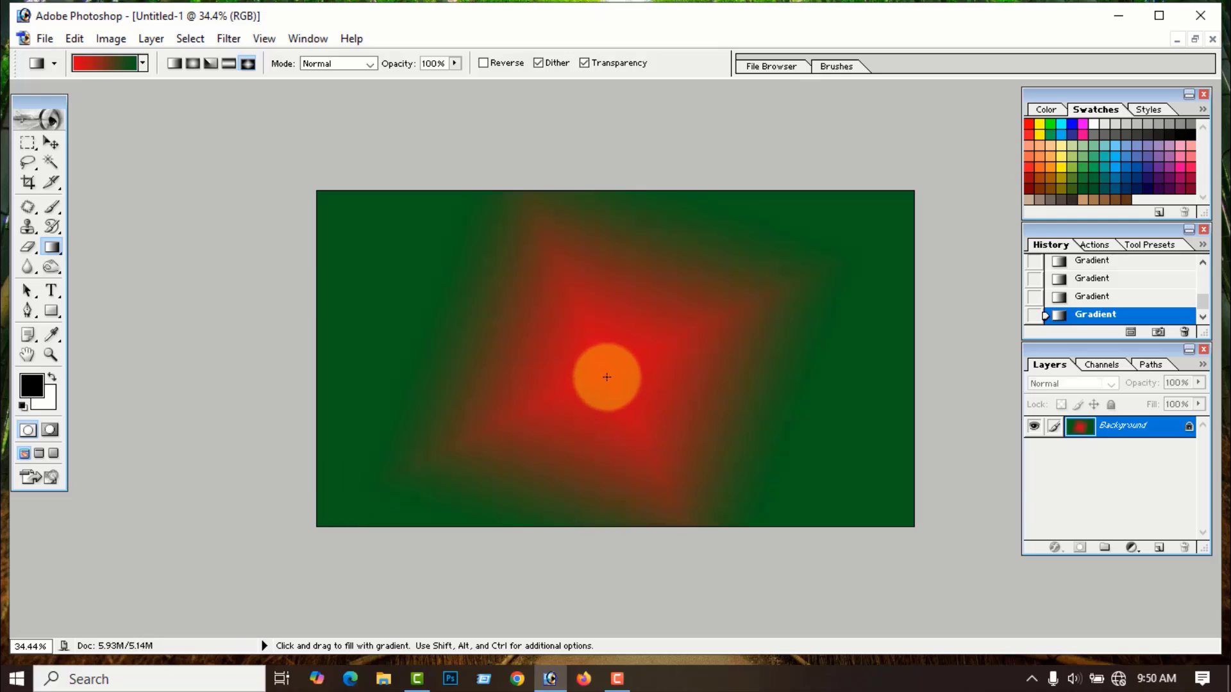
pyautogui.moveTo(604, 376); pyautogui.dragTo(362, 227)
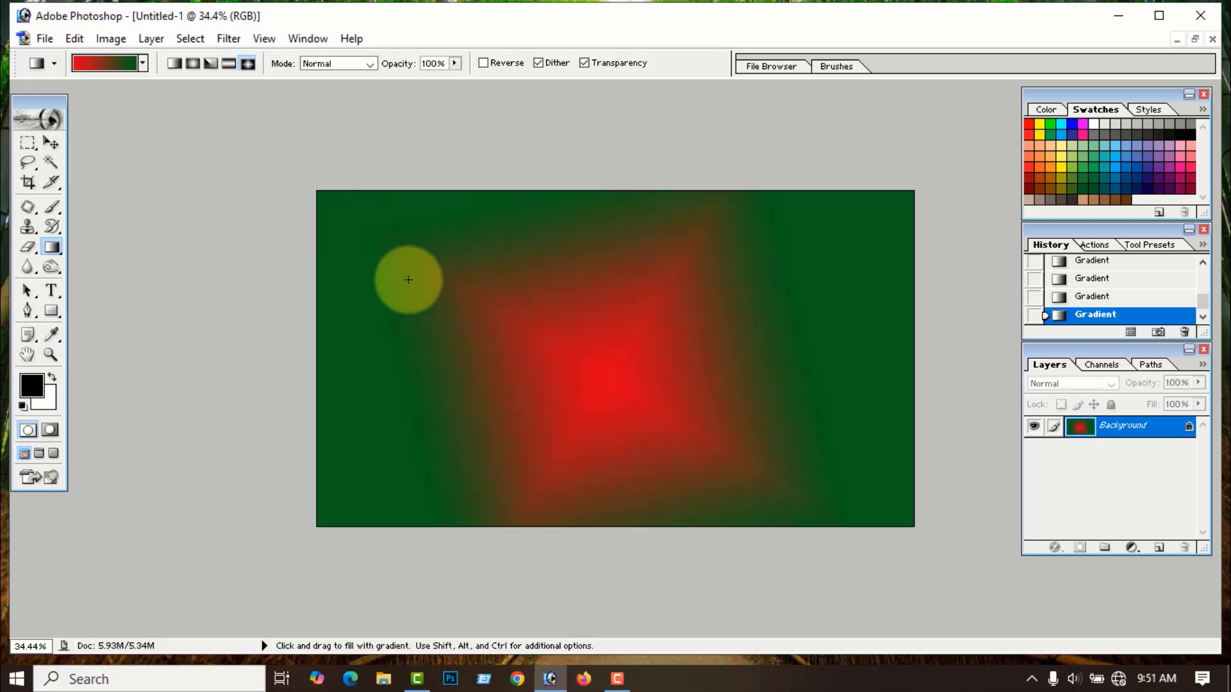
pyautogui.hotkey('ctrl', 'alt', 'z')
pyautogui.hotkey('ctrl', 'alt', 'z')
pyautogui.hotkey('ctrl', 'alt', 'z')
pyautogui.hotkey('ctrl', 'alt', 'z')
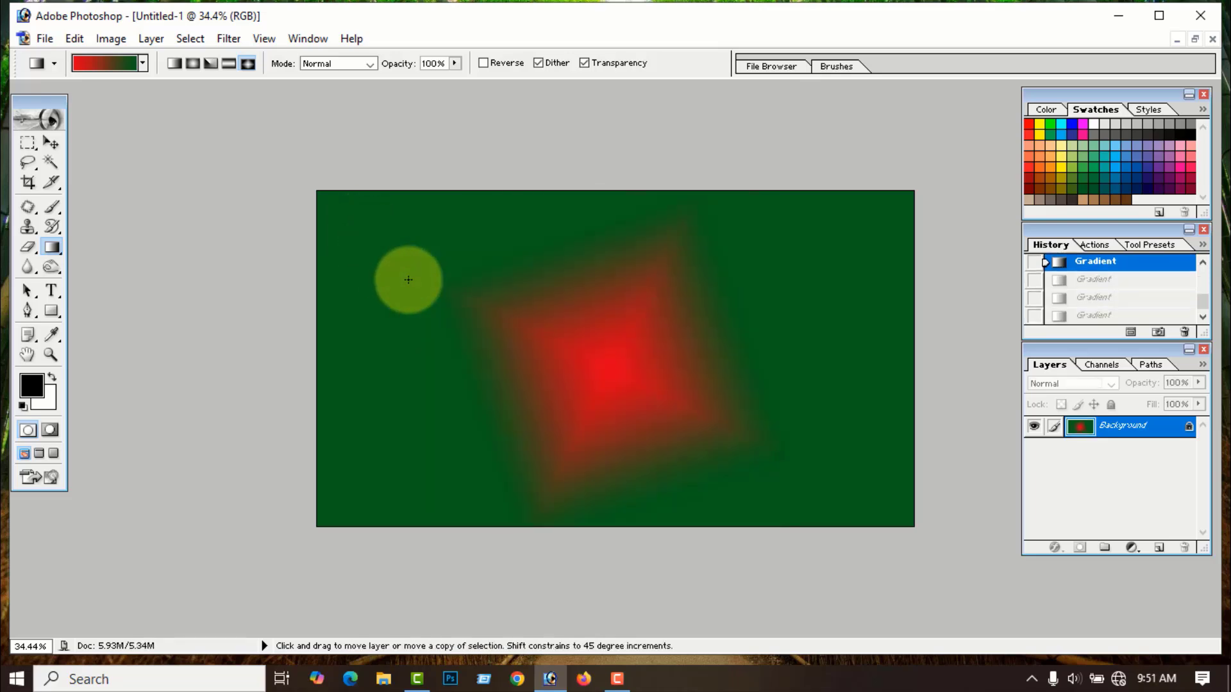
# - Return the canvas to blank and set a linear gradient in Normal blend mode
pyautogui.hotkey('ctrl', 'alt', 'z')
pyautogui.hotkey('ctrl', 'alt', 'z')
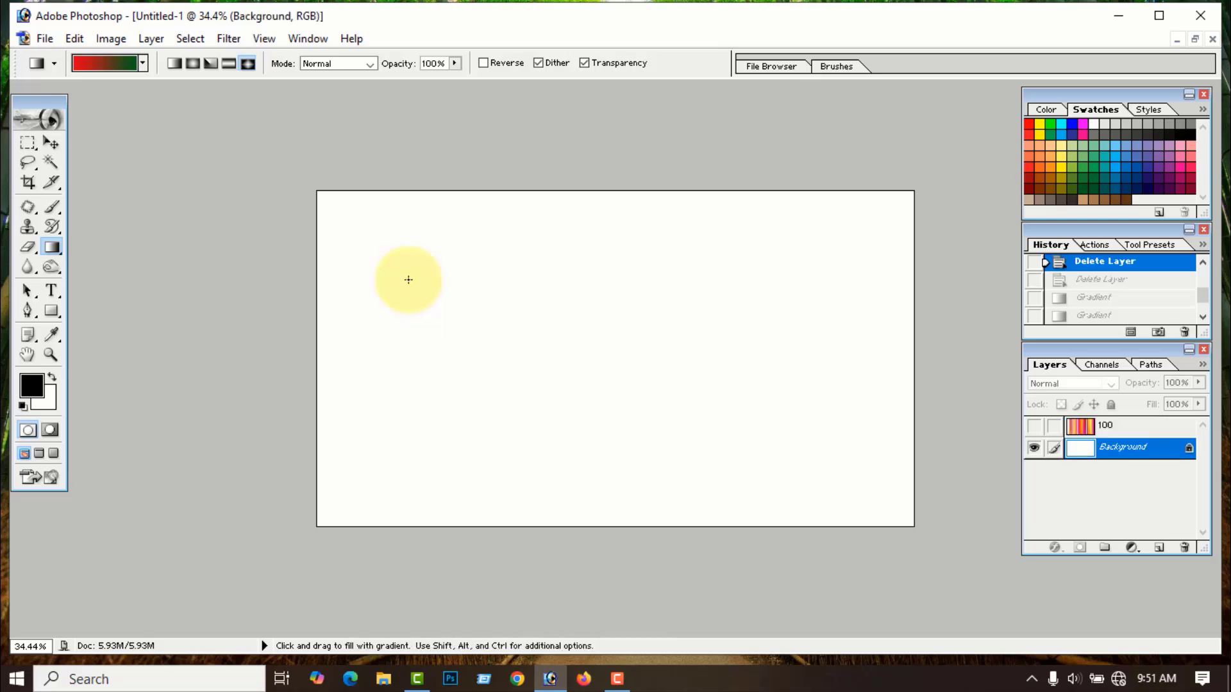
pyautogui.hotkey('ctrl', 'shift', 'z')
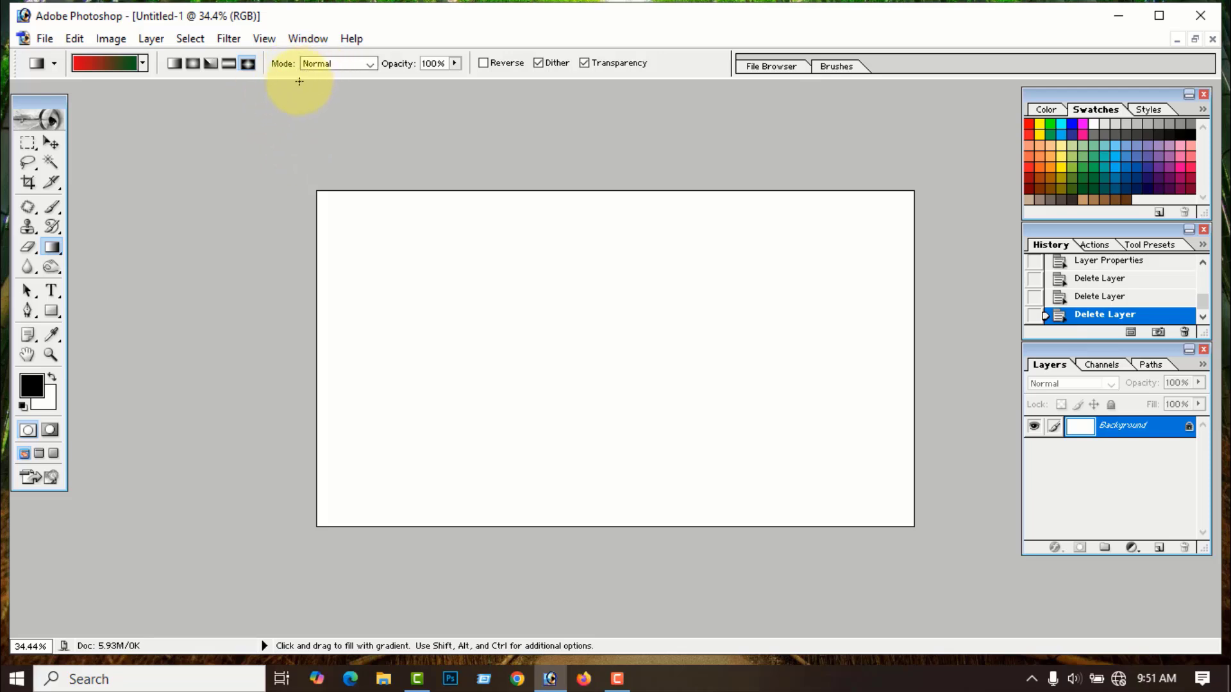
pyautogui.click(174, 63)
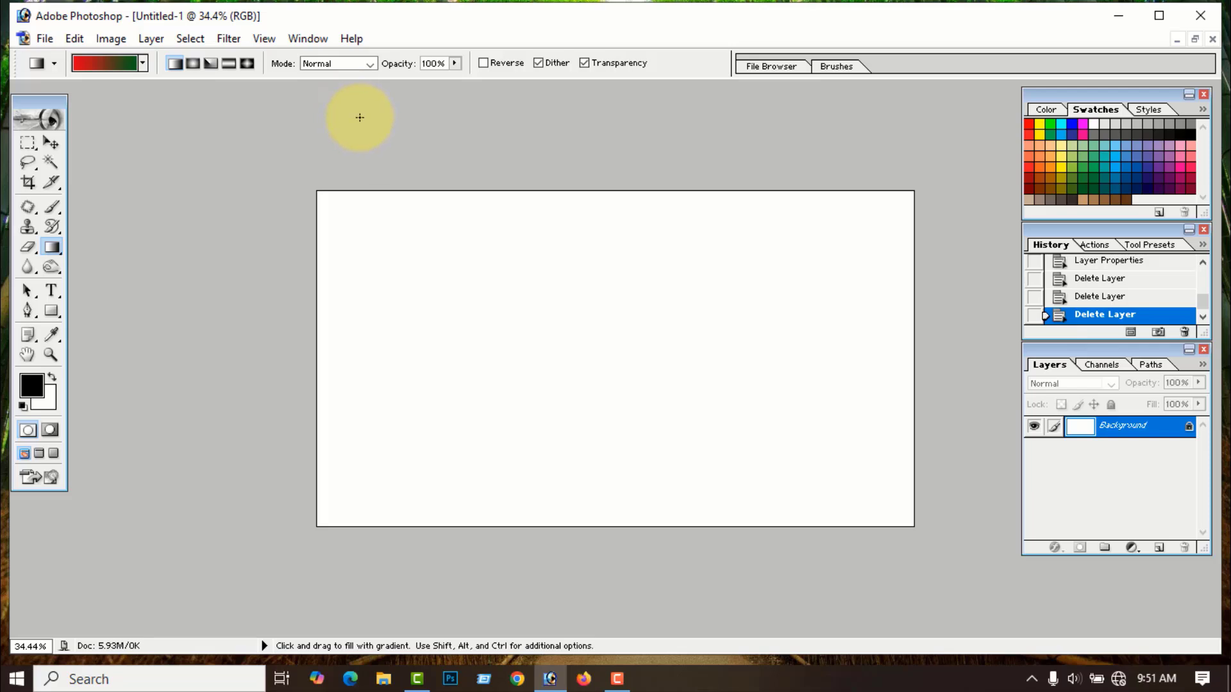
pyautogui.click(370, 65)
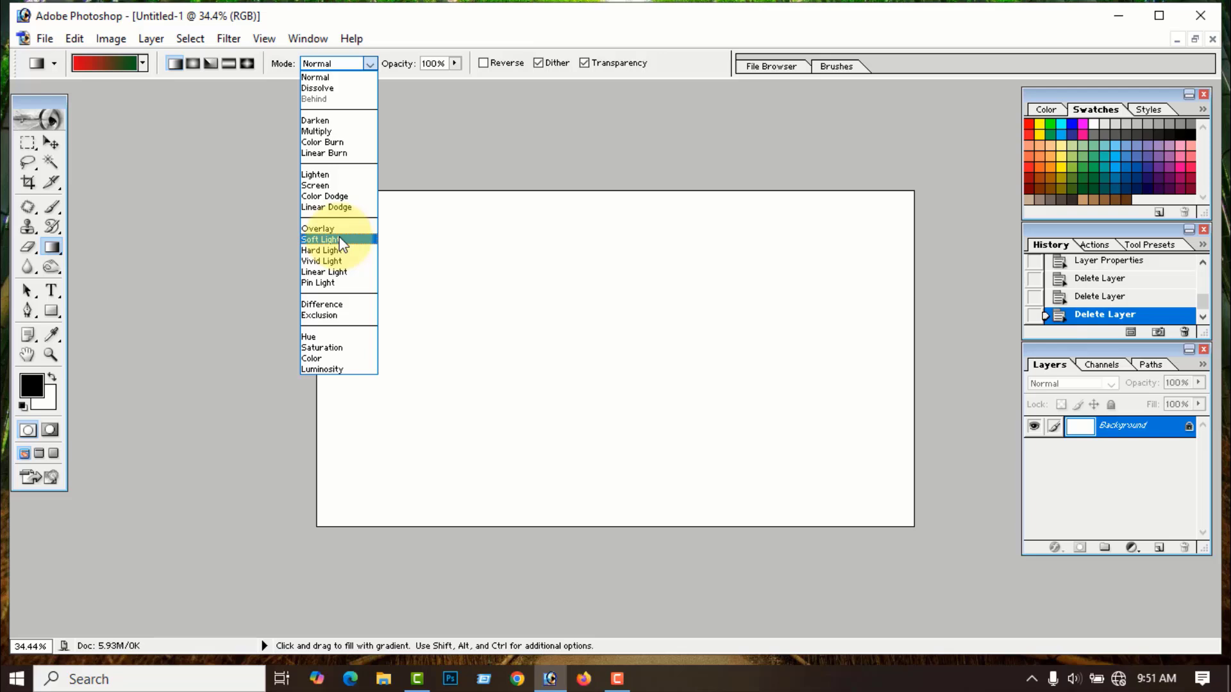
pyautogui.click(887, 114)
# - Close Untitled-1 without saving and open Sky ee.jpg from WORKING FILE (G:), fitted to screen
pyautogui.click(1212, 39)
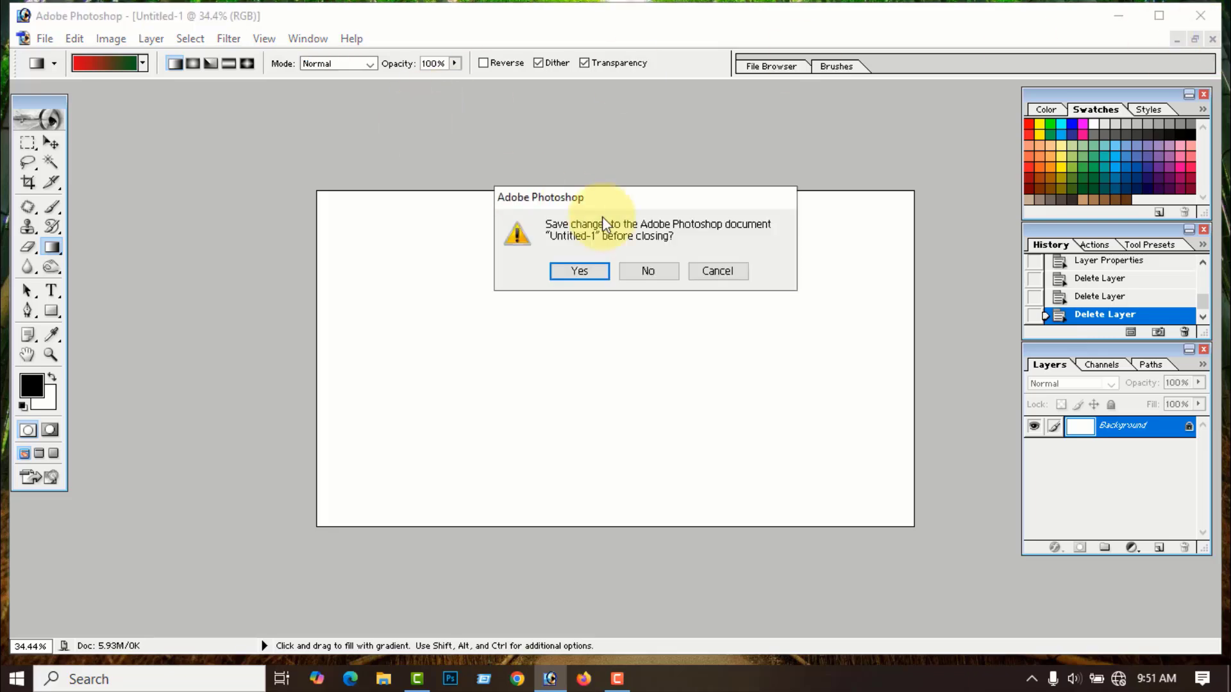
pyautogui.click(664, 269)
pyautogui.click(24, 40)
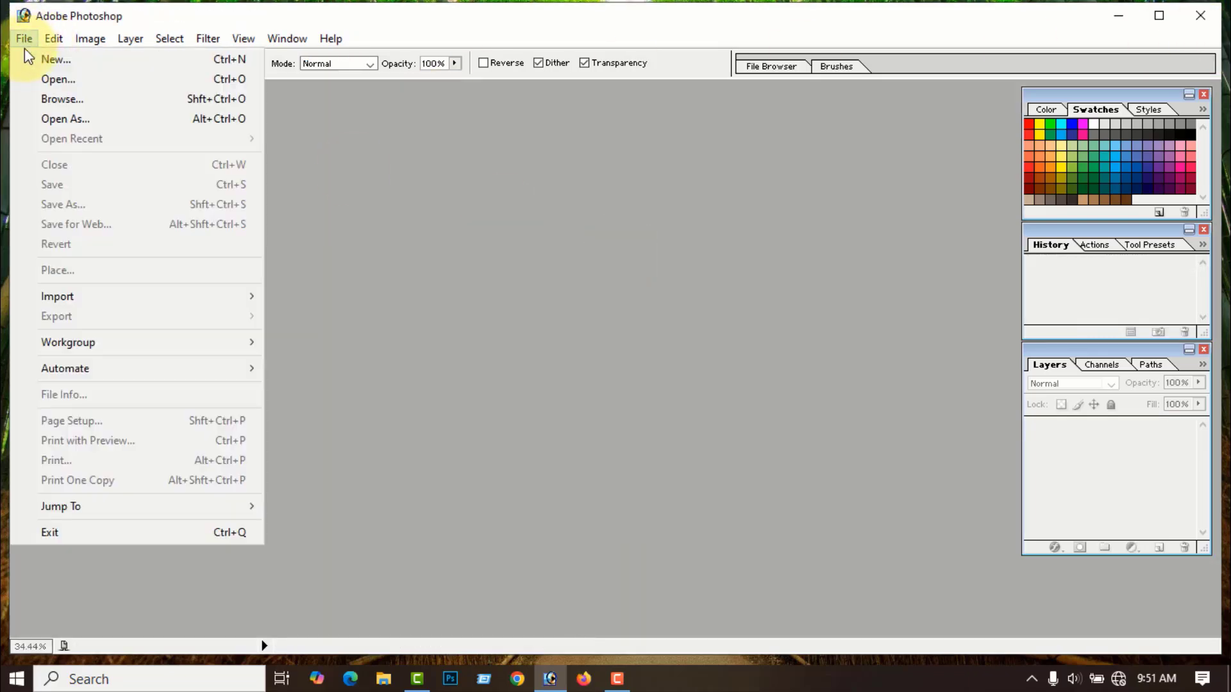
pyautogui.click(58, 79)
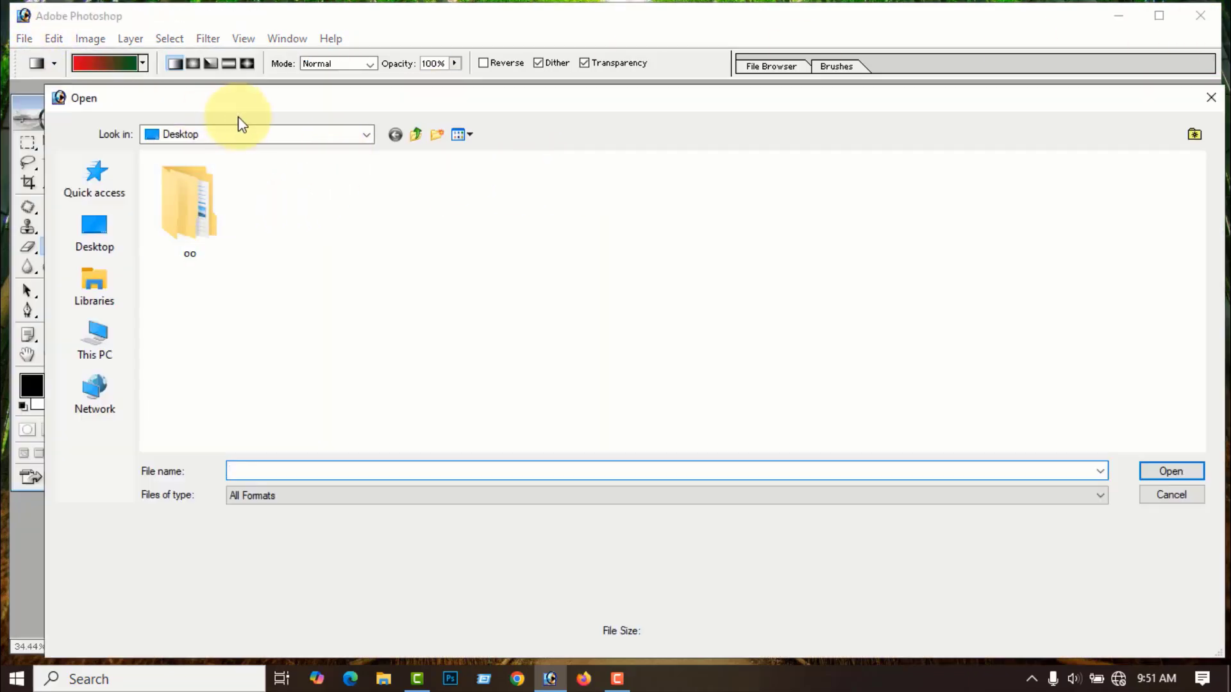
pyautogui.click(250, 134)
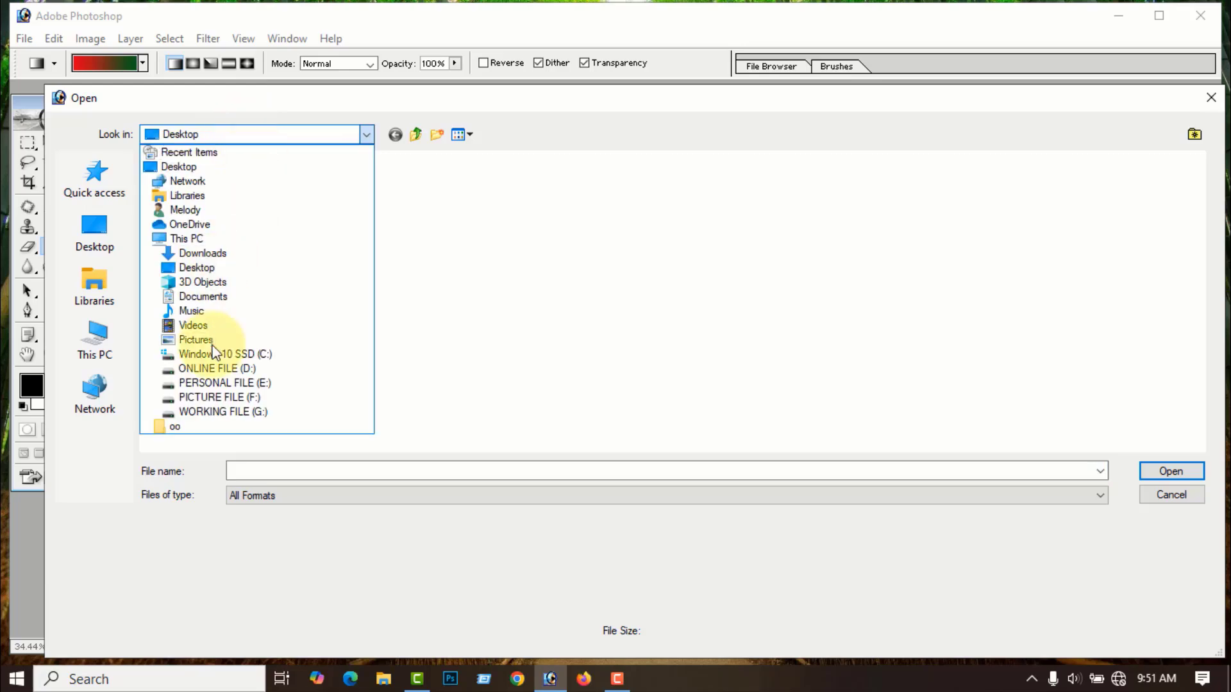
pyautogui.click(240, 416)
pyautogui.click(667, 251)
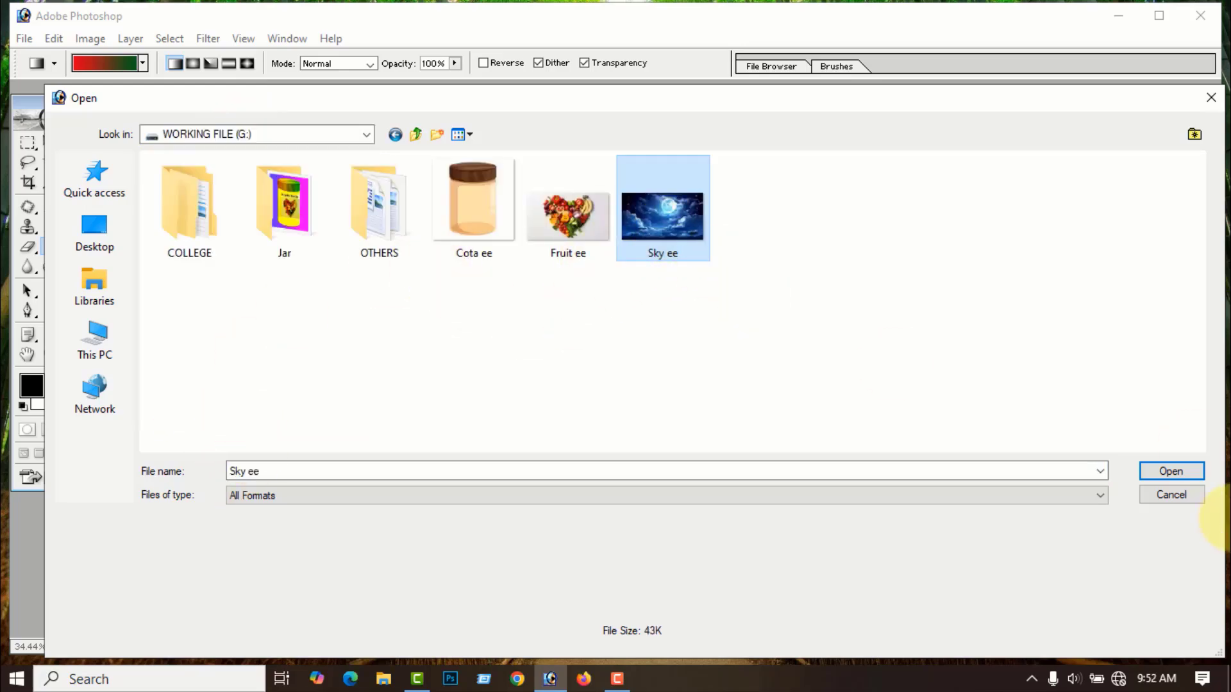
pyautogui.click(1167, 472)
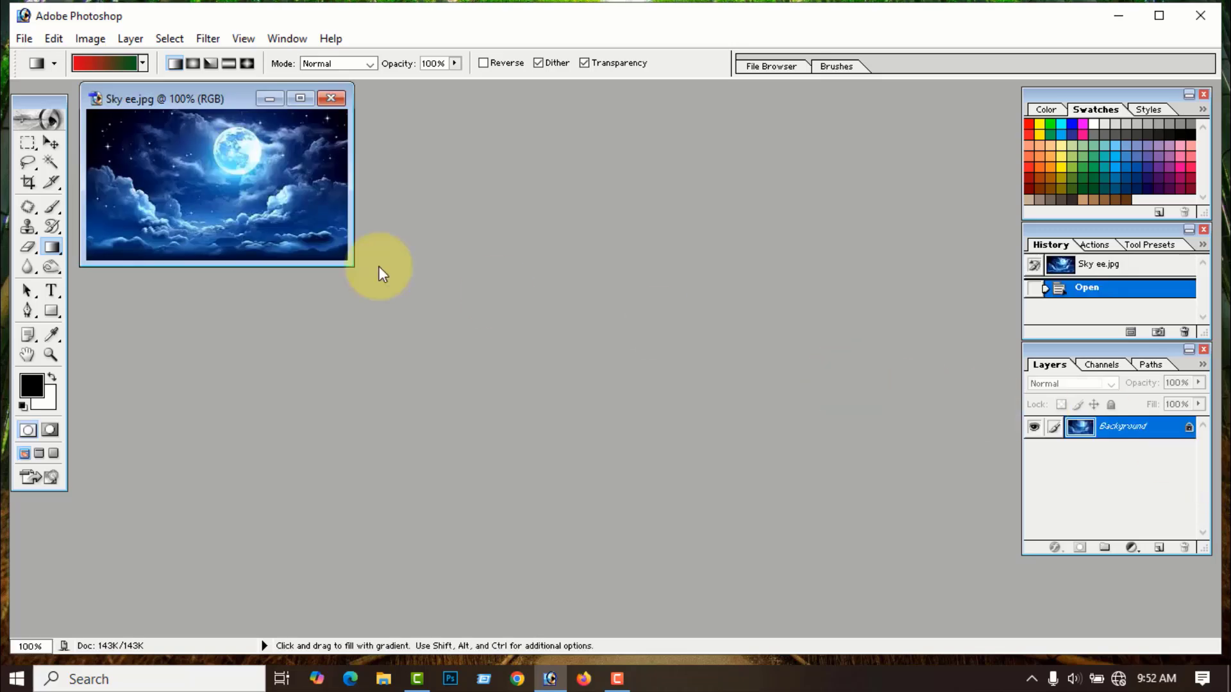
pyautogui.click(299, 98)
pyautogui.hotkey('ctrl', '0')
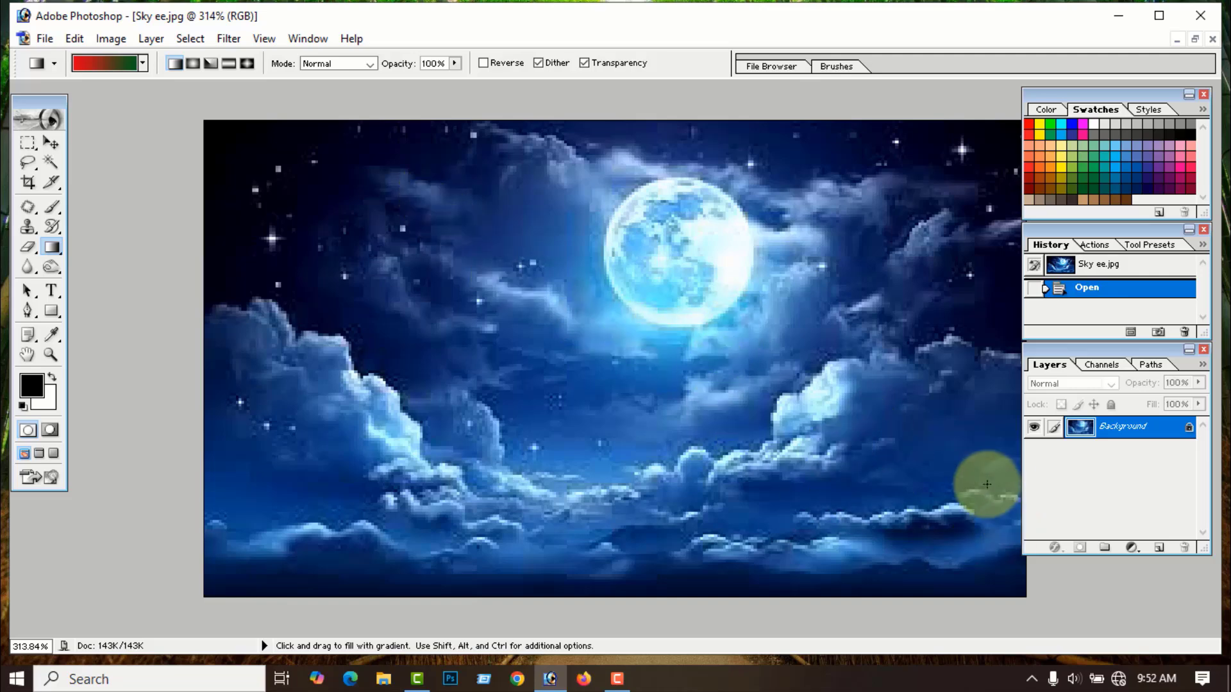
# - Duplicate the sky onto Layer 1, then test a left-to-right red-green gradient and undo it
pyautogui.scroll(-2, 985, 463)
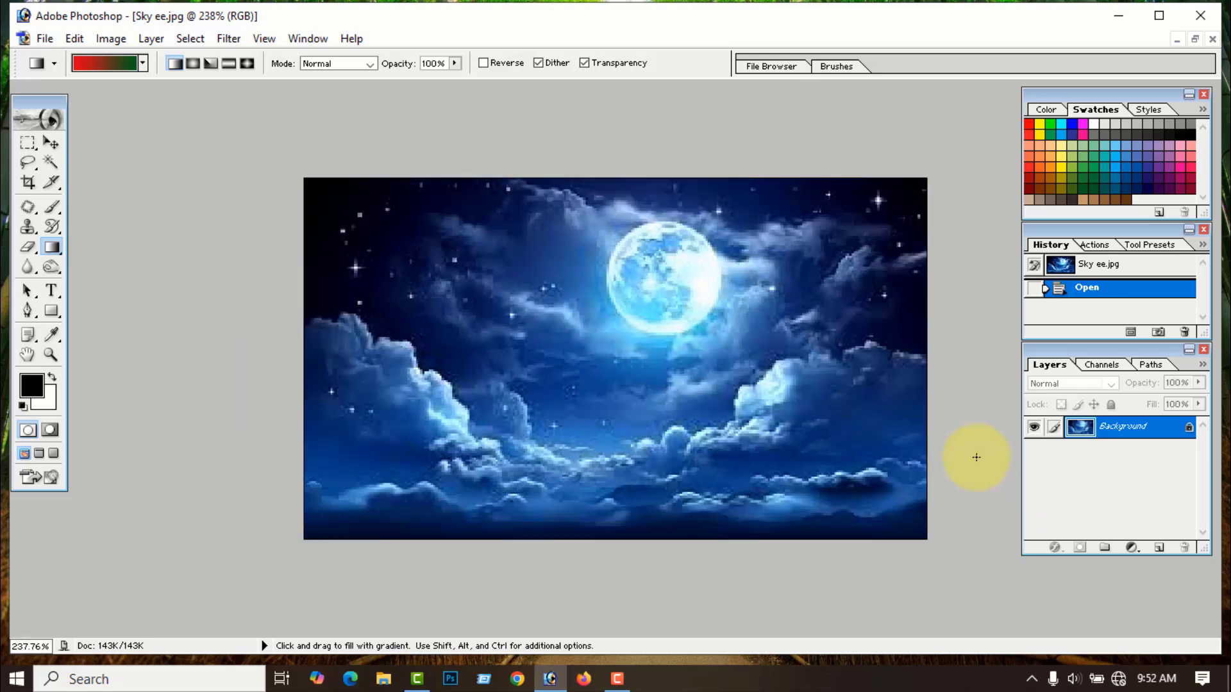
pyautogui.hotkey('ctrl', 'j')
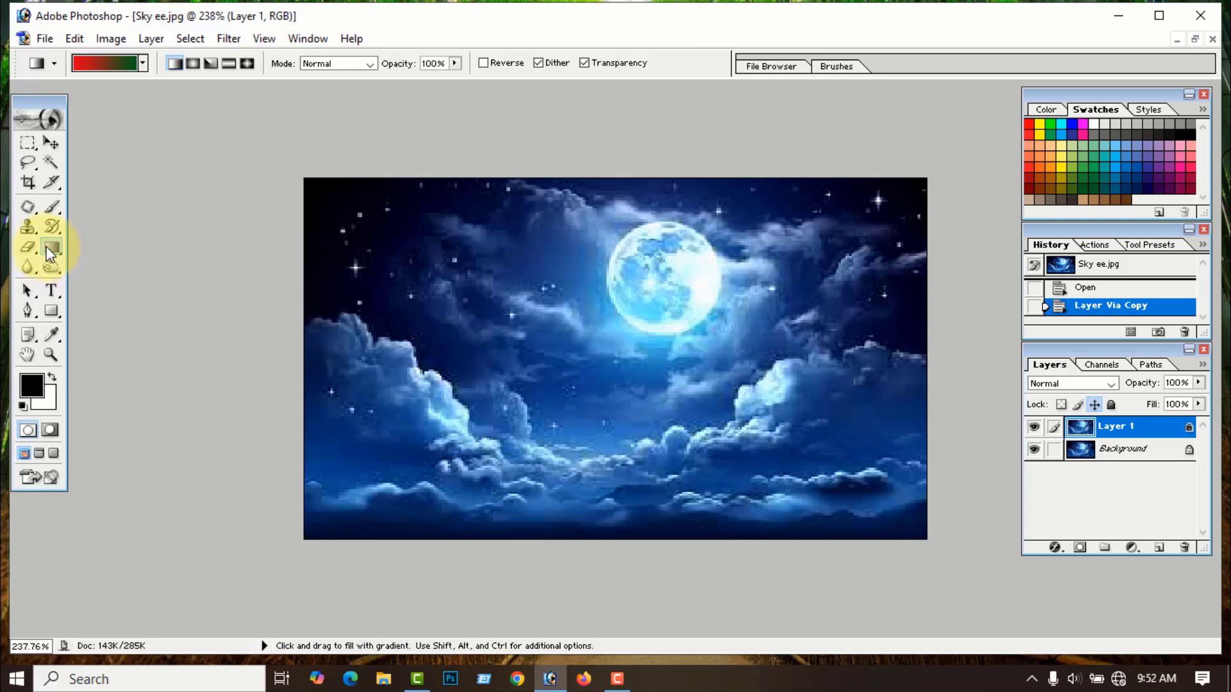
pyautogui.click(143, 63)
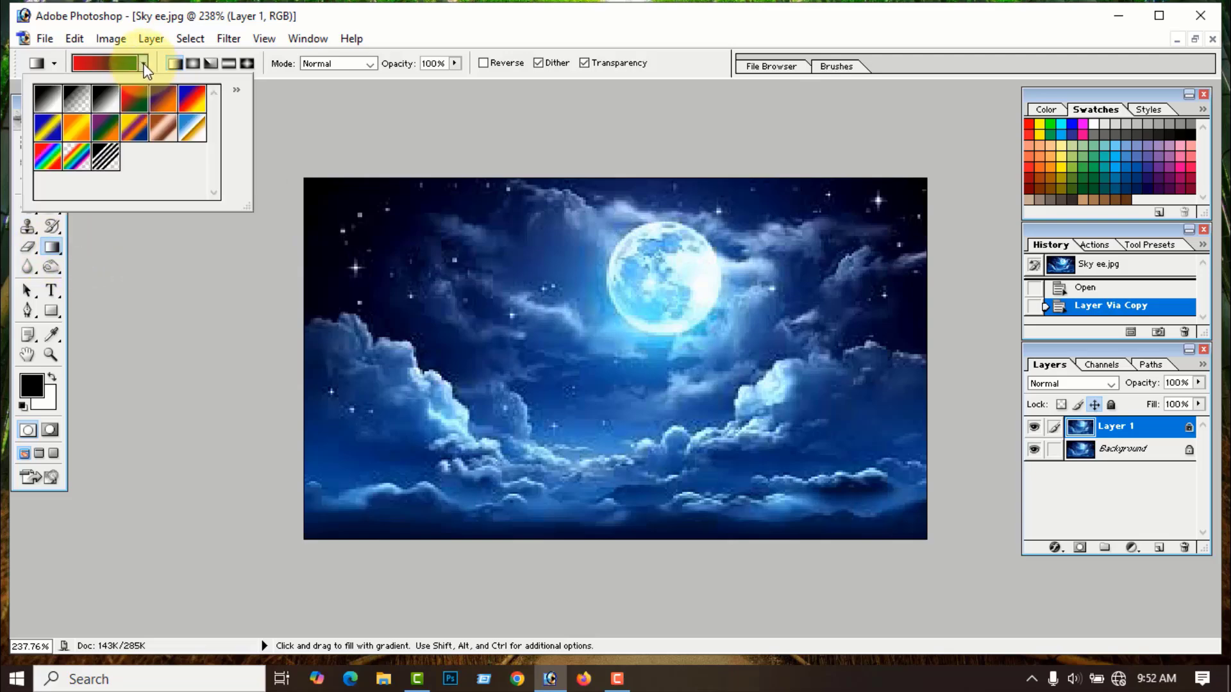
pyautogui.click(145, 298)
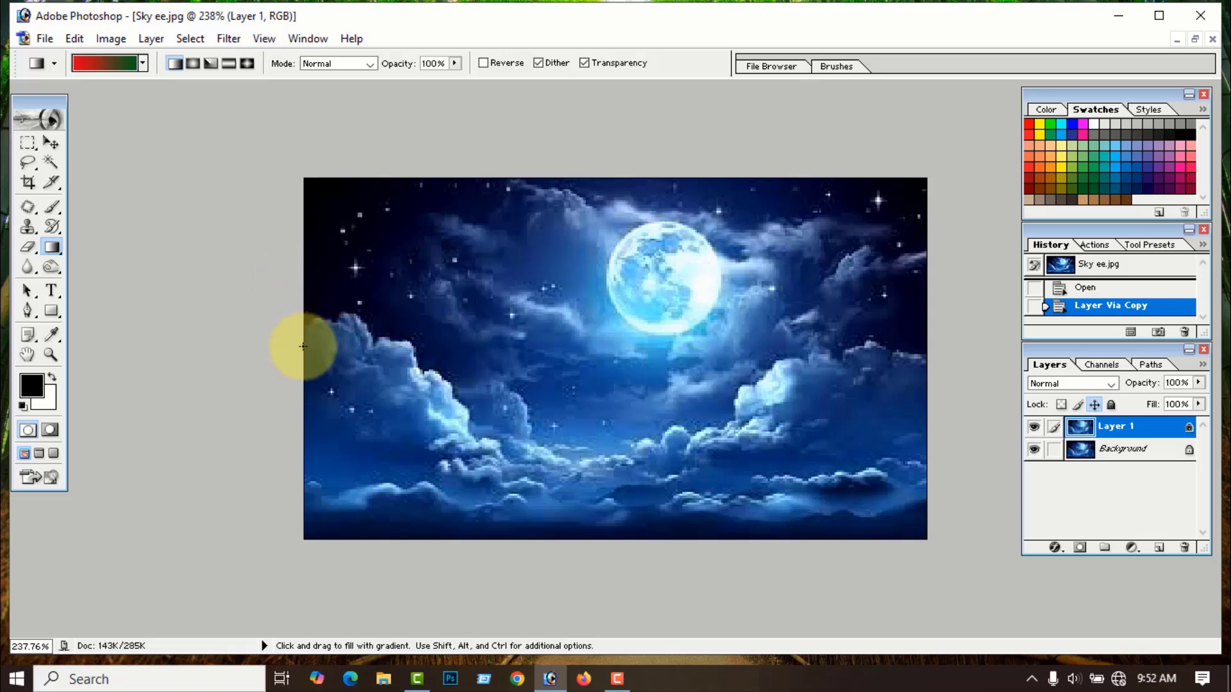
pyautogui.moveTo(303, 346); pyautogui.dragTo(928, 351)
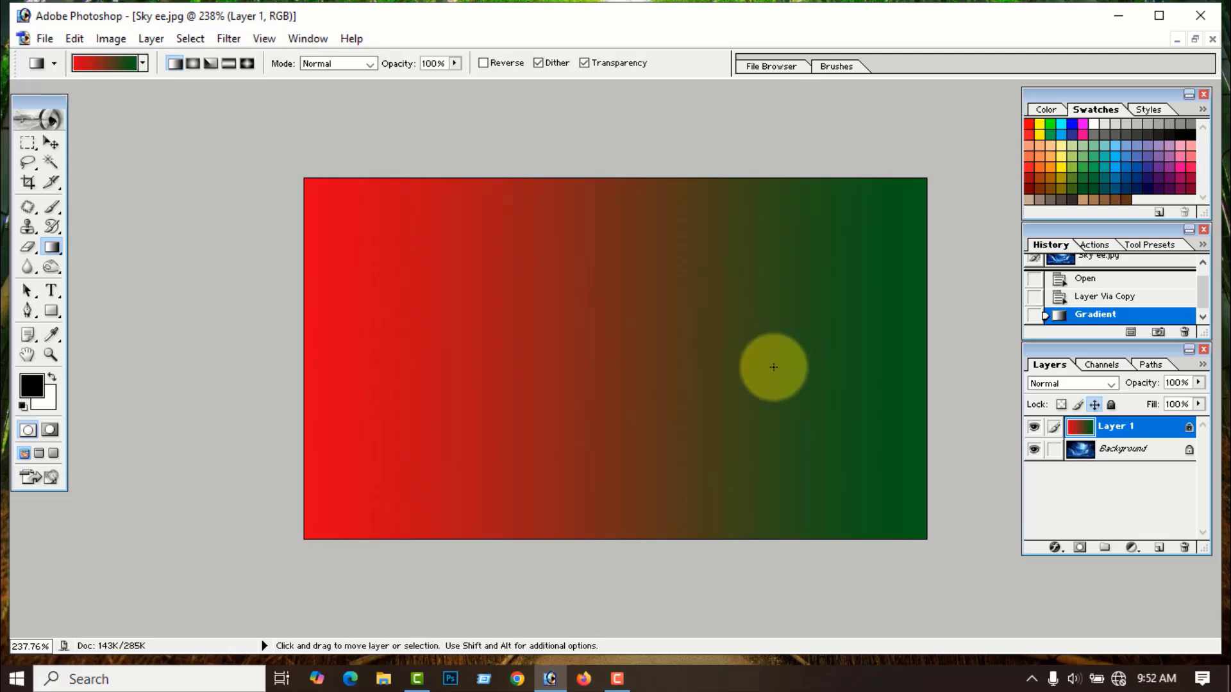
pyautogui.hotkey('ctrl', 'z')
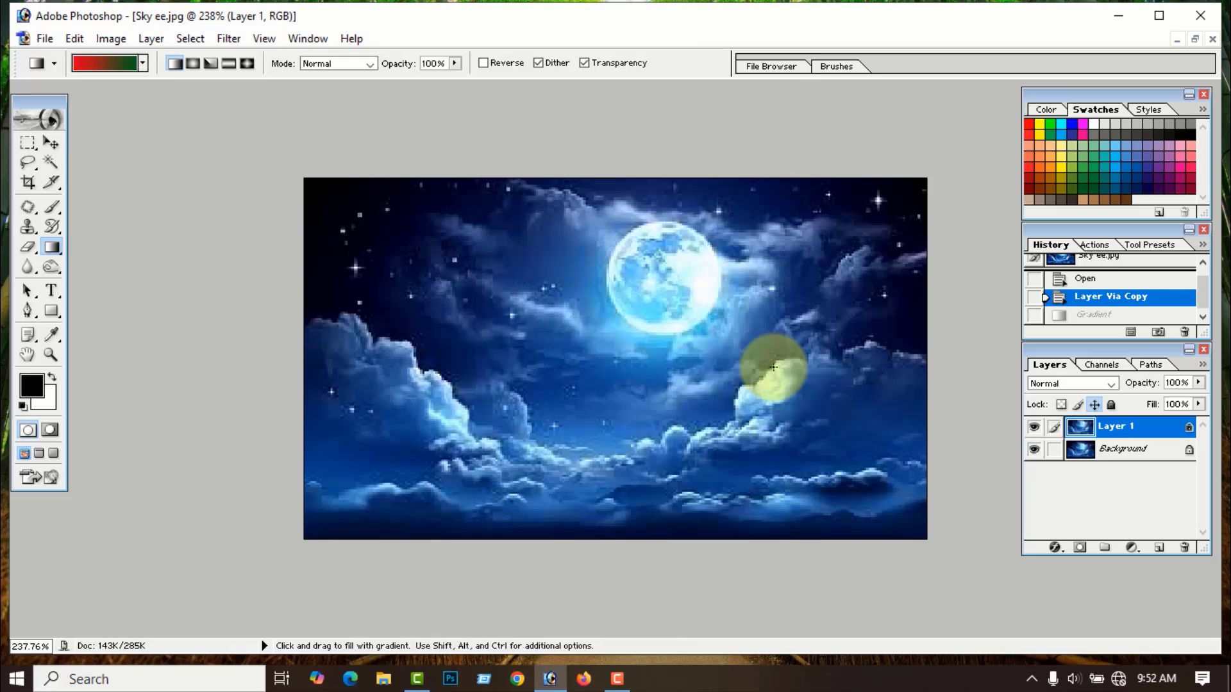
# - Try the red-green gradient across the sky in Multiply mode, then undo it
pyautogui.click(370, 64)
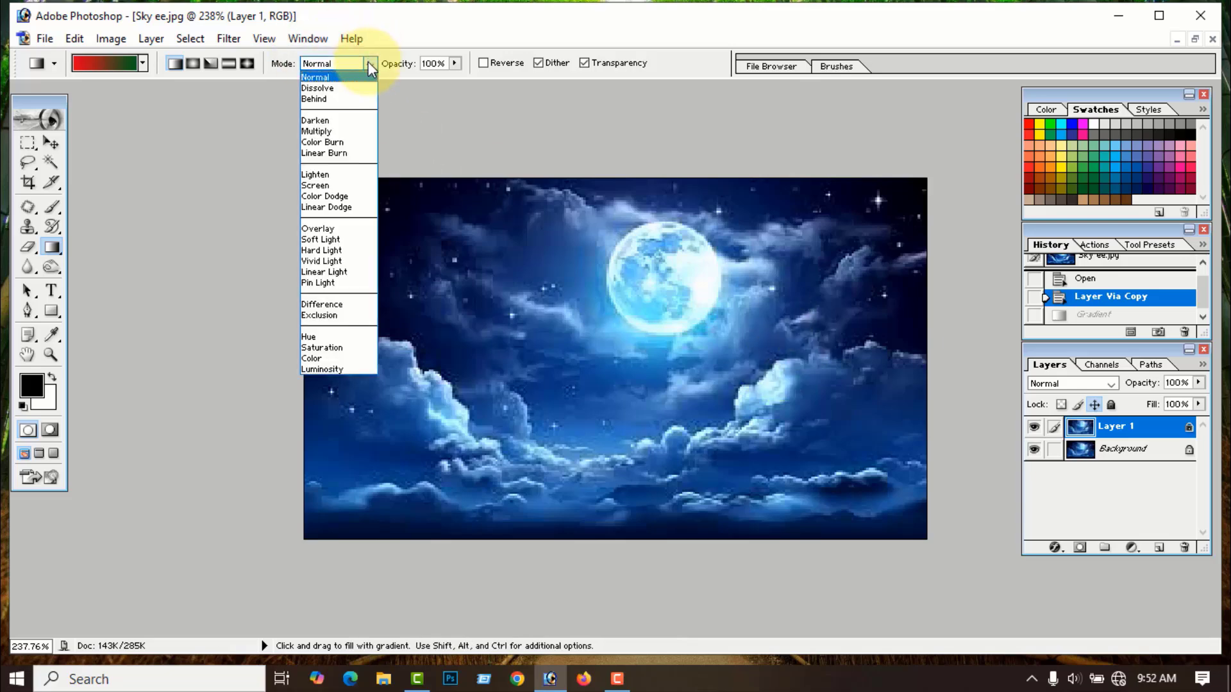
pyautogui.click(322, 133)
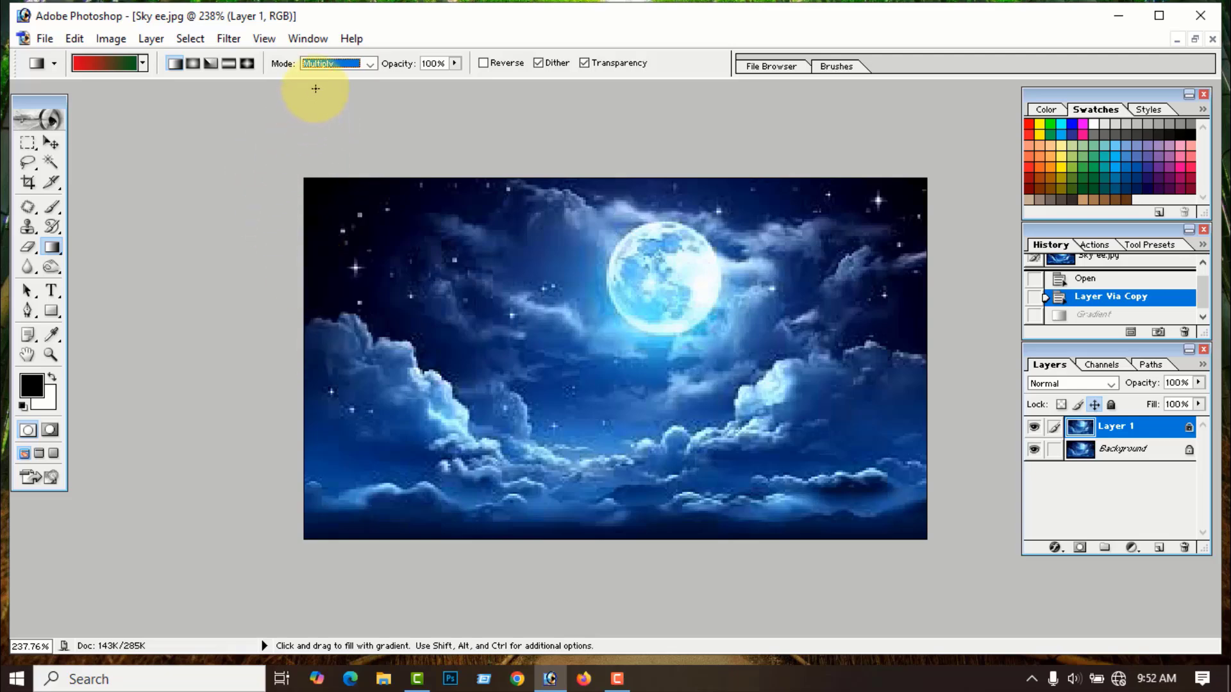
pyautogui.moveTo(307, 339); pyautogui.dragTo(930, 352)
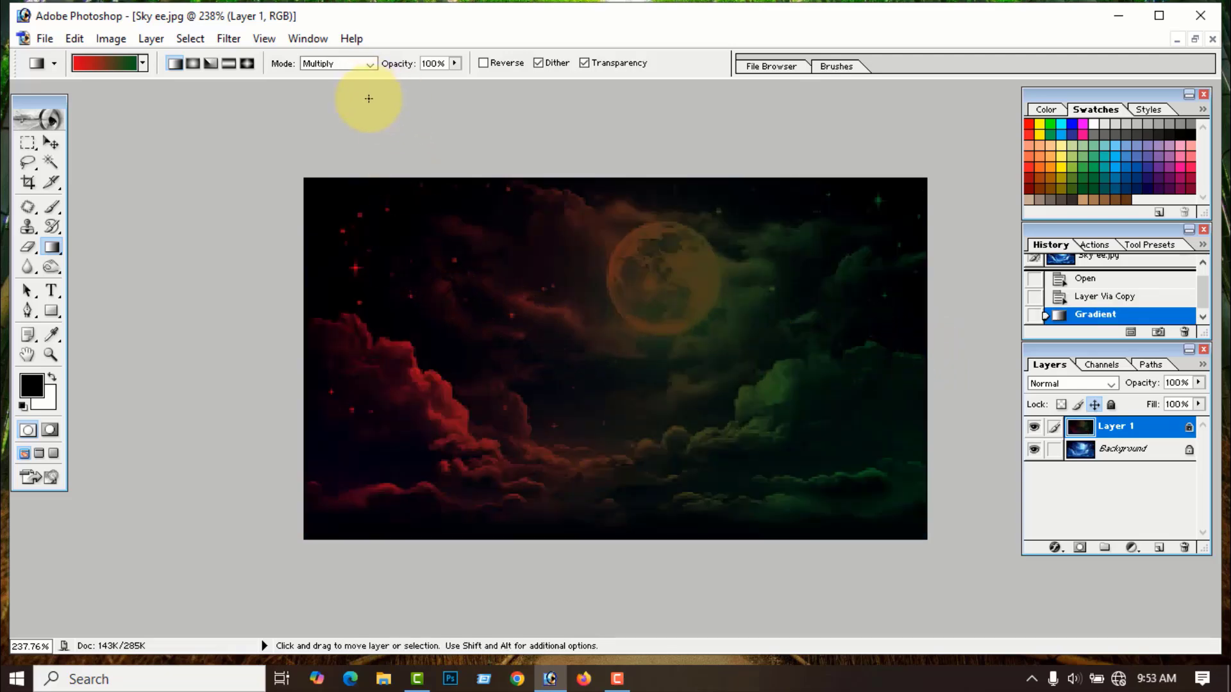
pyautogui.hotkey('ctrl', 'z')
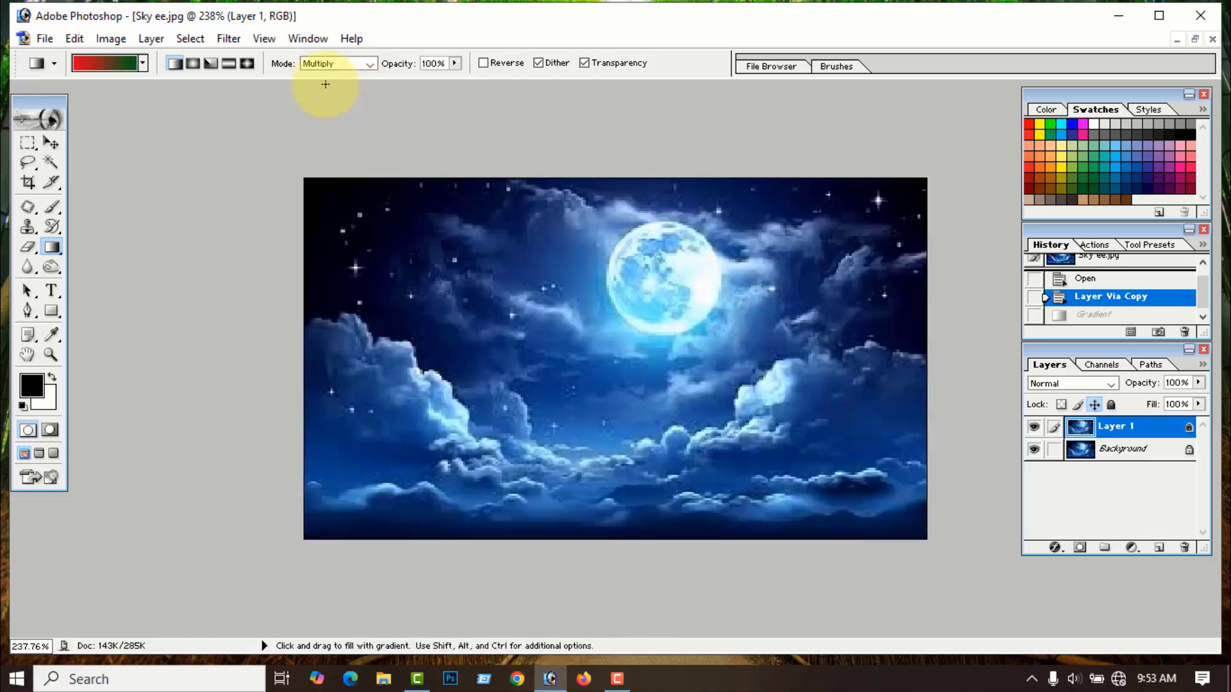
# - Try the same gradient in Lighten mode, then undo it
pyautogui.click(370, 64)
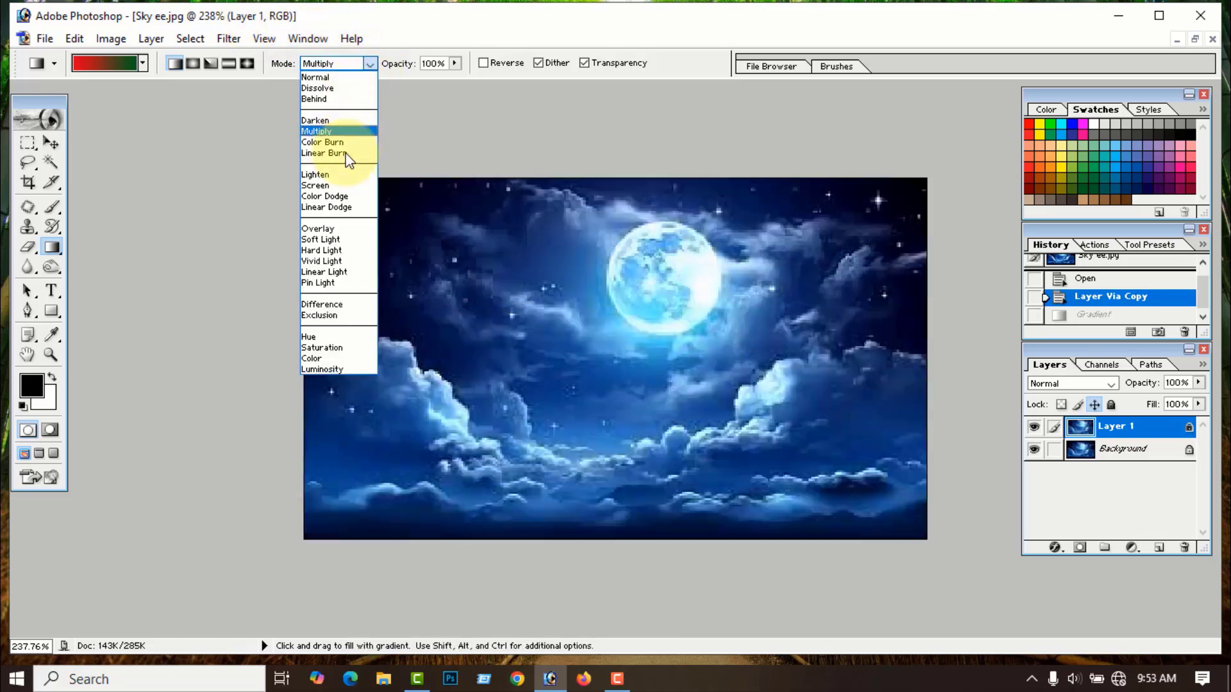
pyautogui.click(319, 174)
pyautogui.moveTo(306, 334); pyautogui.dragTo(939, 351)
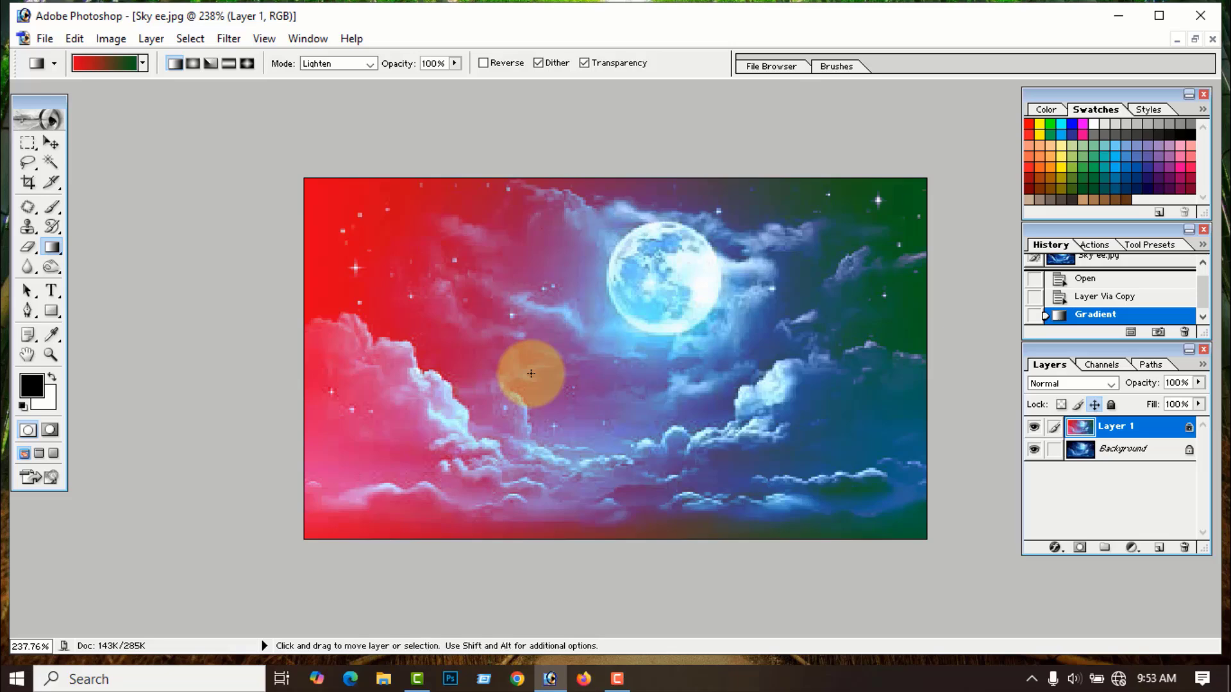
pyautogui.hotkey('ctrl', 'z')
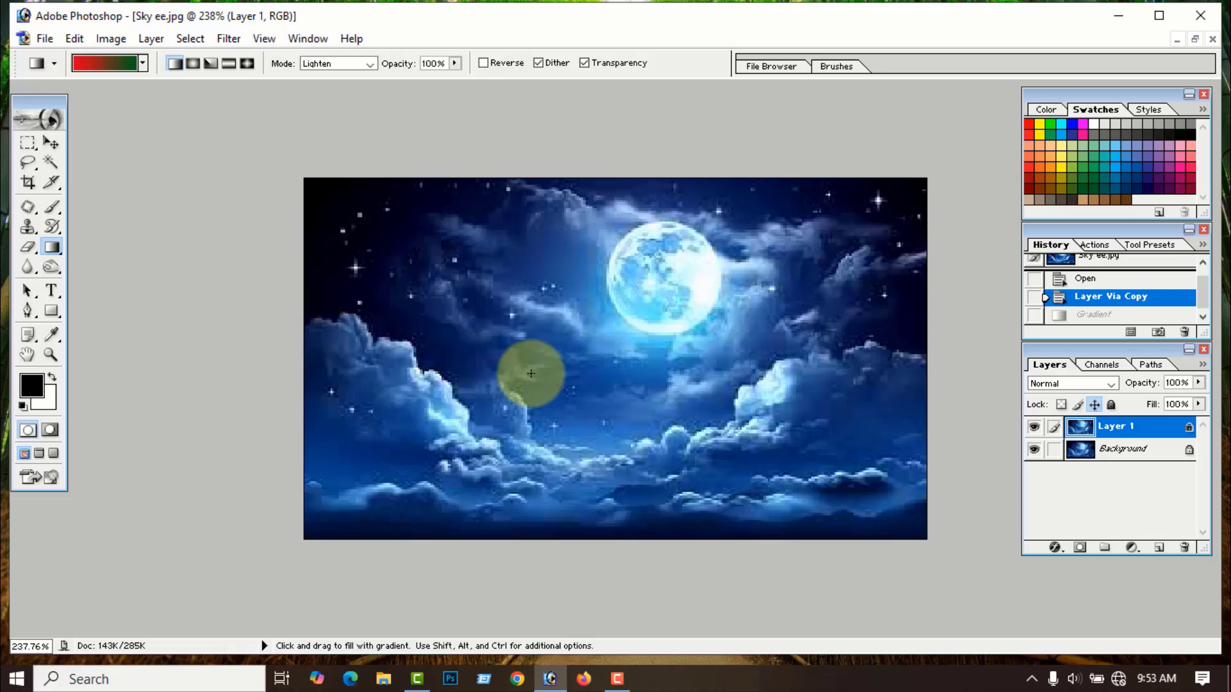
# - Try the red-green gradient over the sky in Overlay, then Difference mode, undoing each
pyautogui.click(369, 63)
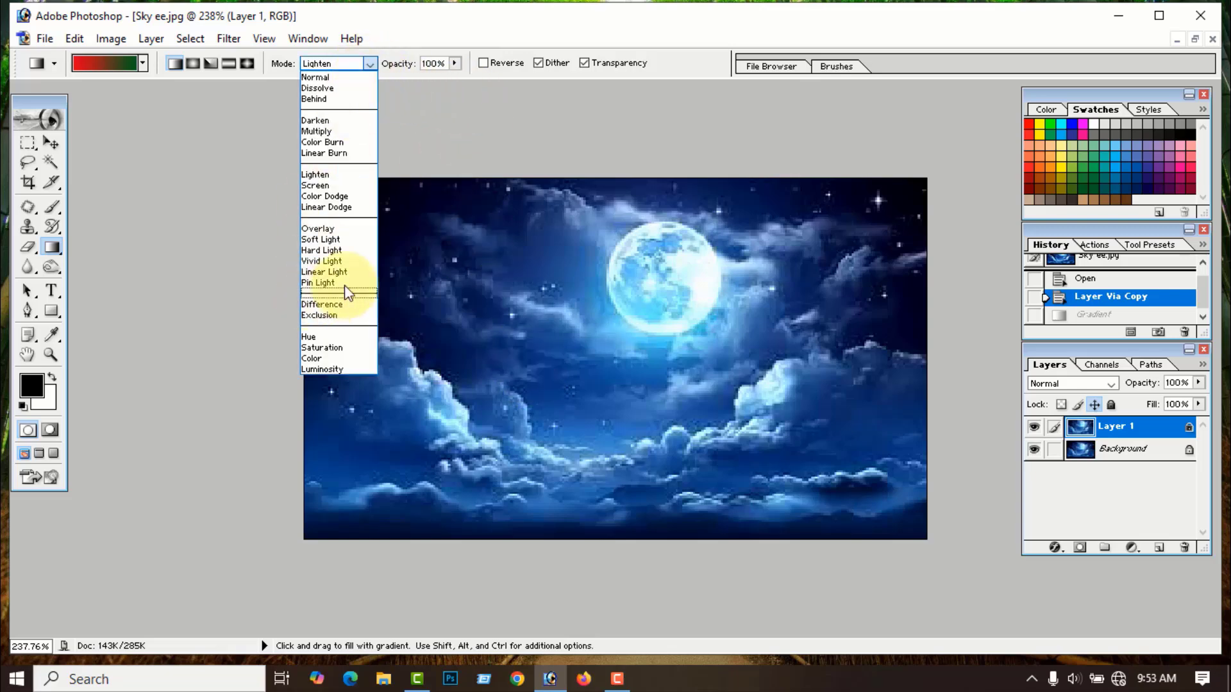
pyautogui.click(319, 228)
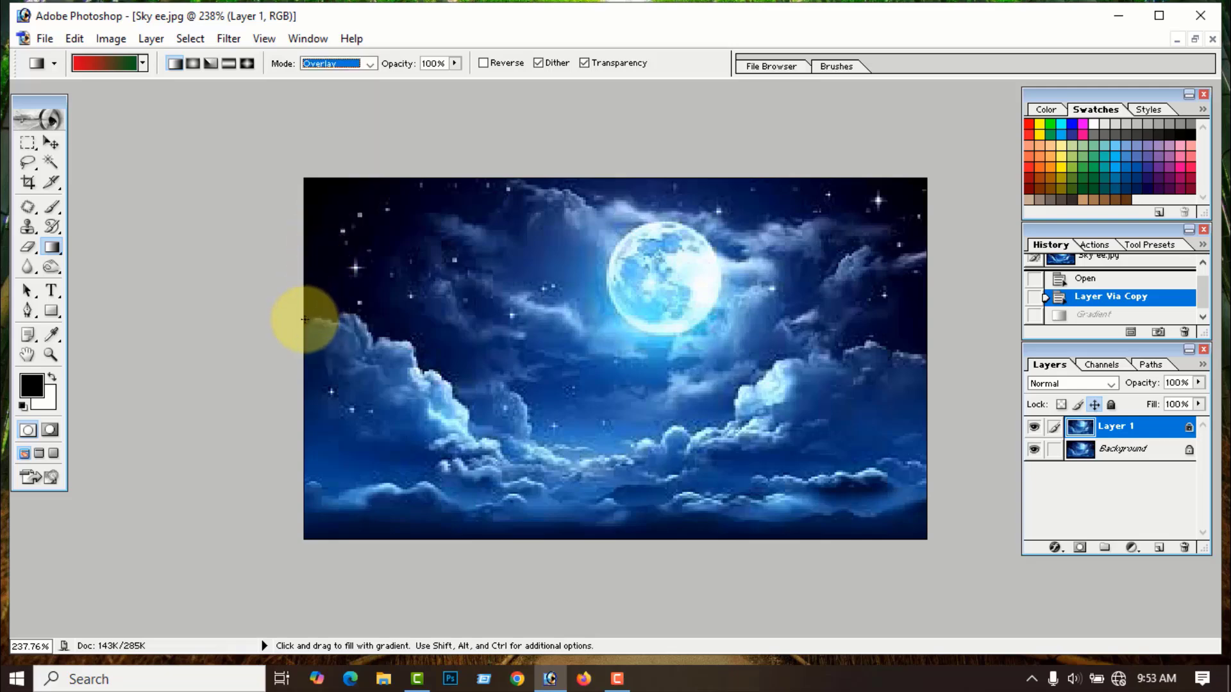
pyautogui.moveTo(304, 320); pyautogui.dragTo(926, 330)
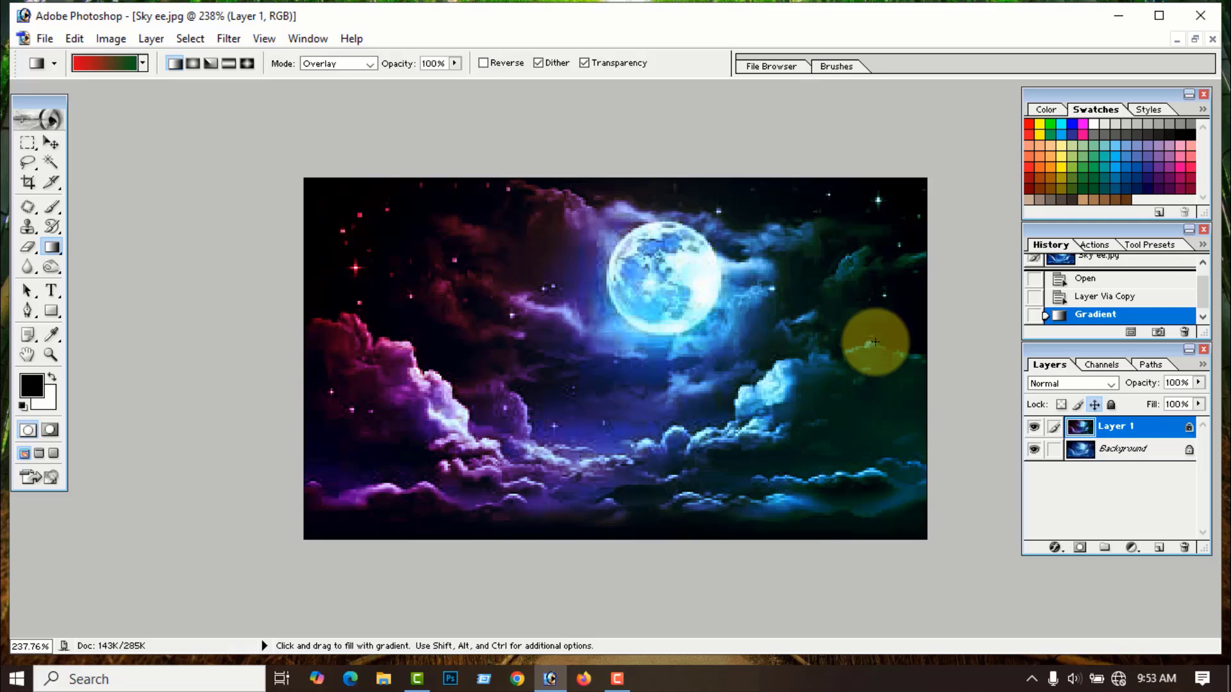
pyautogui.hotkey('ctrl', 'z')
pyautogui.click(338, 63)
pyautogui.click(318, 305)
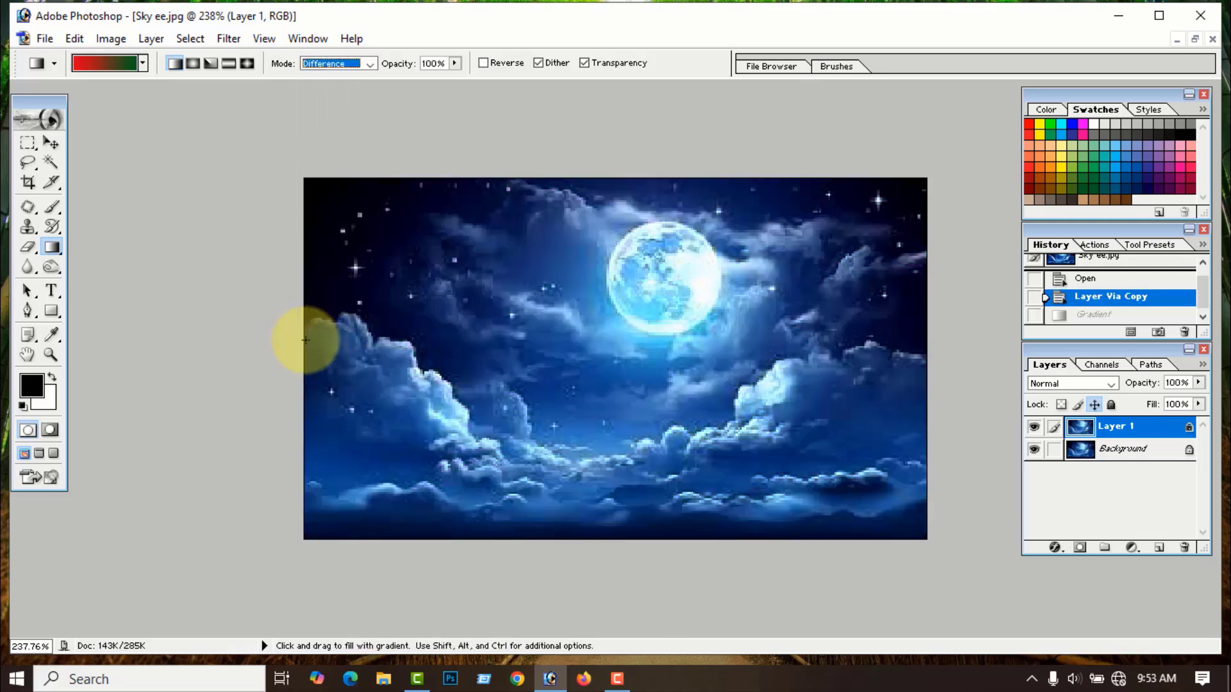
pyautogui.moveTo(336, 340); pyautogui.dragTo(931, 349)
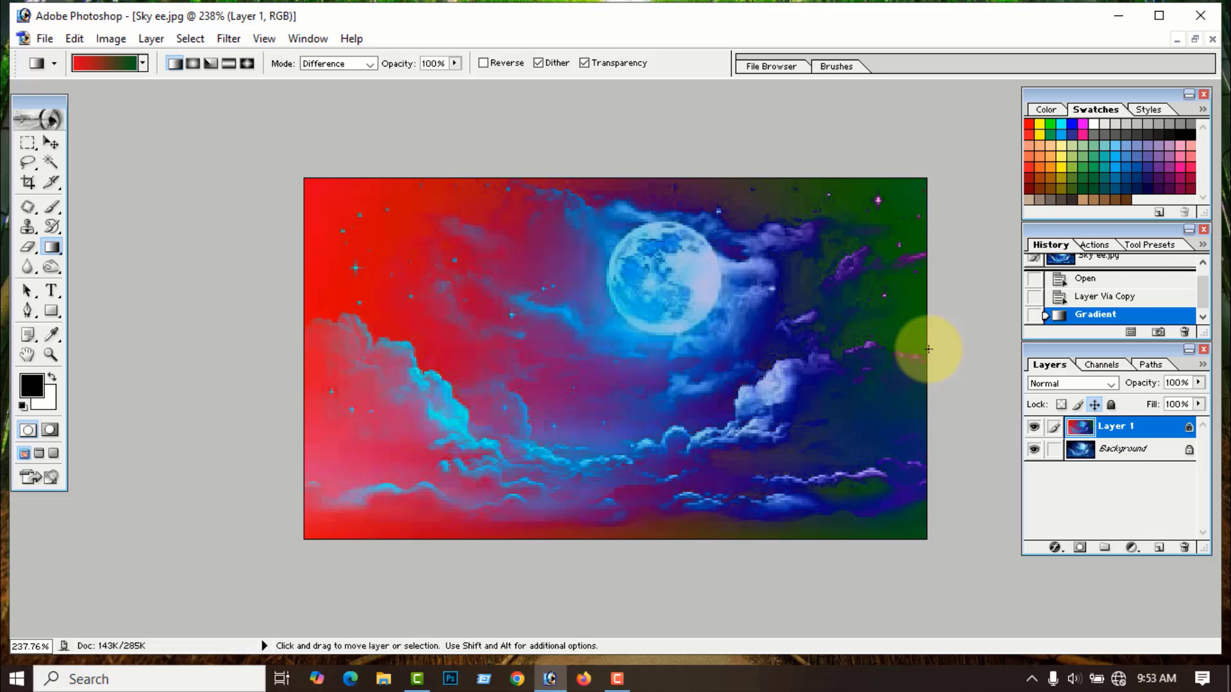
pyautogui.hotkey('ctrl', 'z')
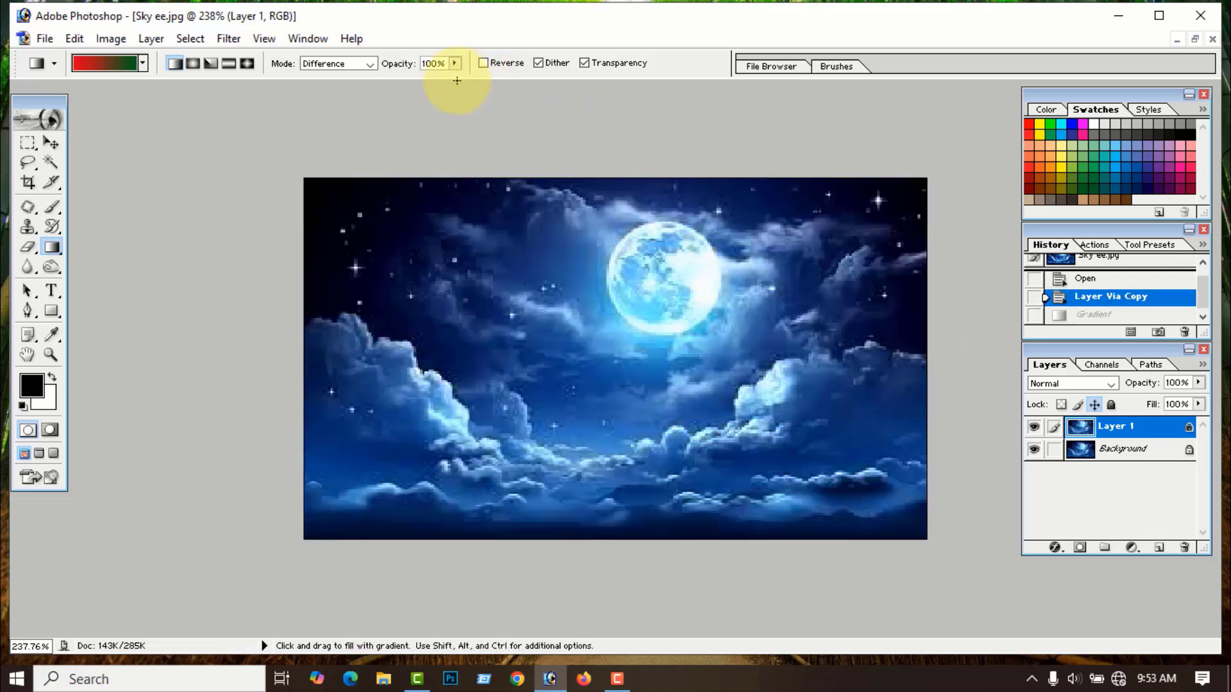
# - Try Hue and then Color mode gradients, undoing each, and revert the photo to its opened state
pyautogui.click(371, 63)
pyautogui.click(318, 336)
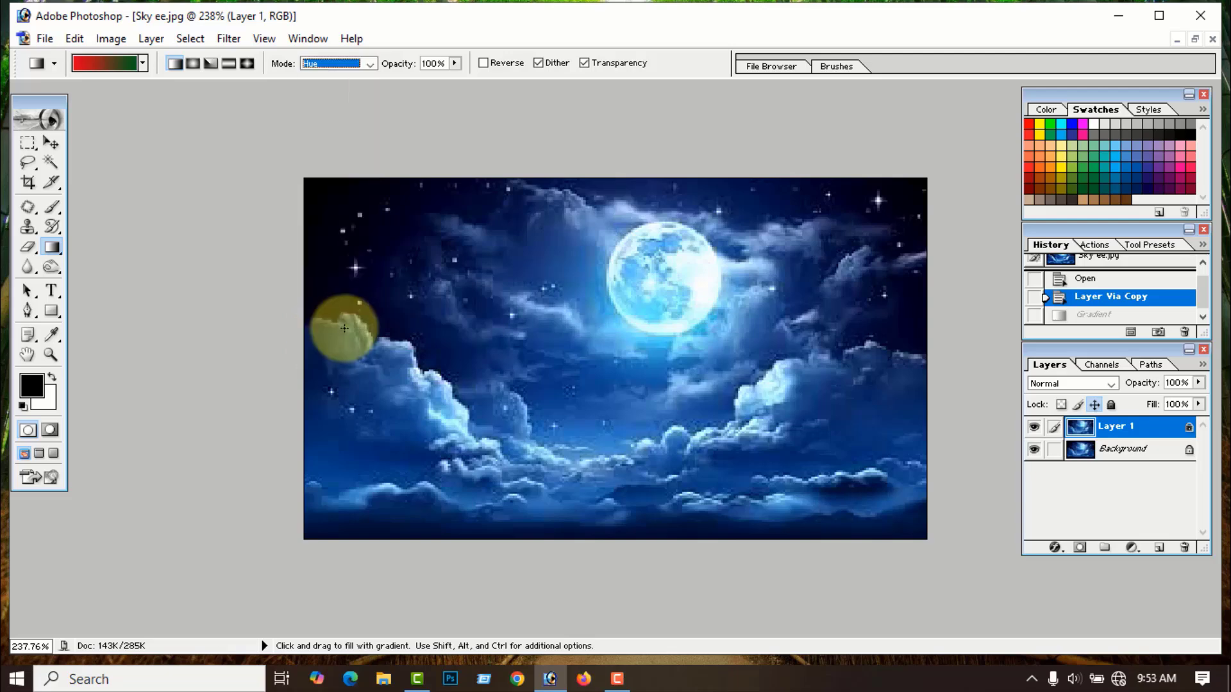
pyautogui.moveTo(495, 355); pyautogui.dragTo(926, 358)
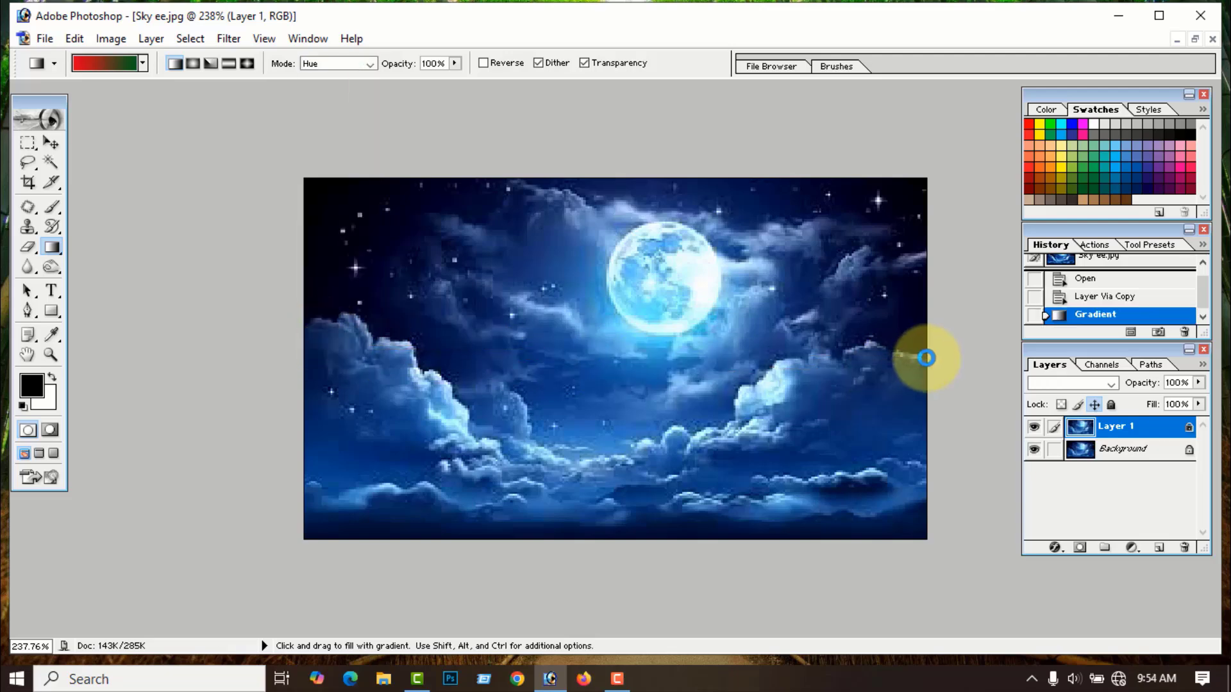
pyautogui.hotkey('ctrl', 'z')
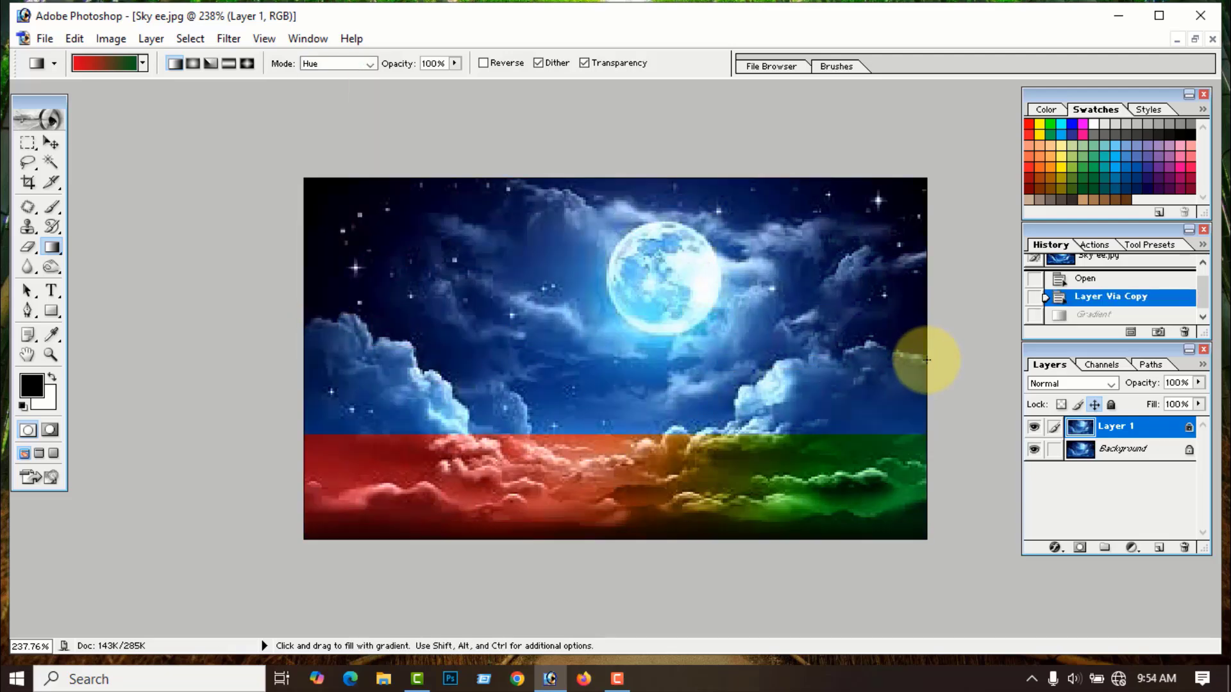
pyautogui.click(369, 64)
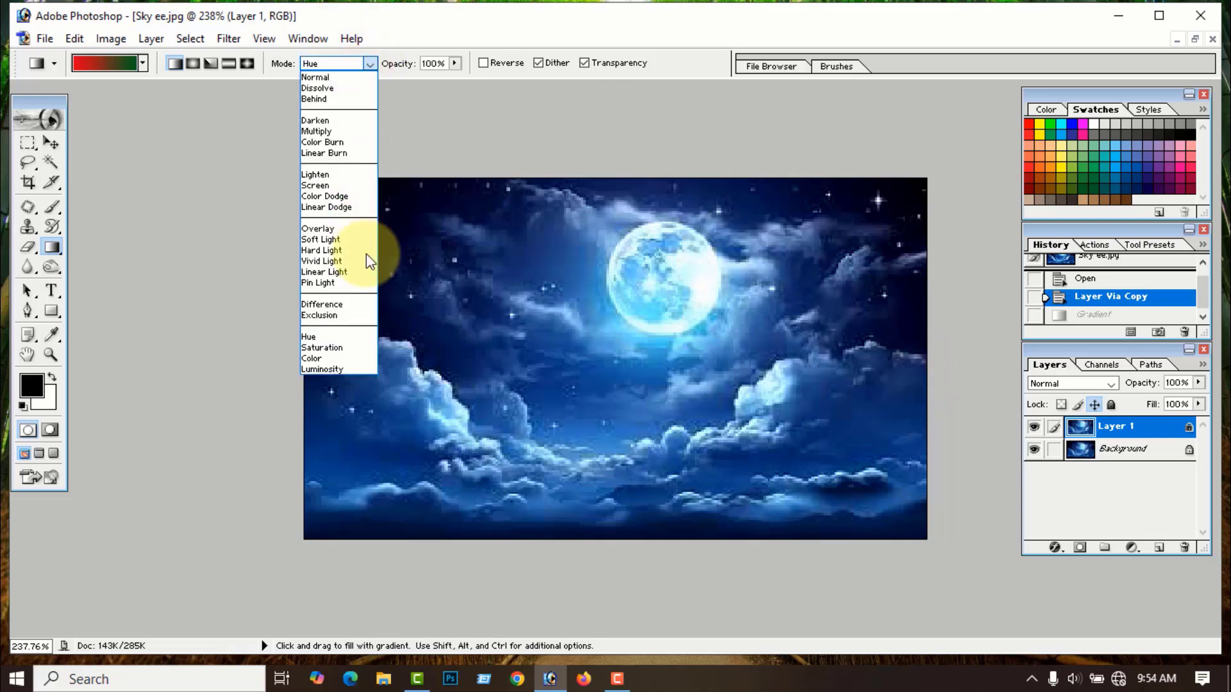
pyautogui.click(318, 359)
pyautogui.moveTo(306, 348); pyautogui.dragTo(927, 368)
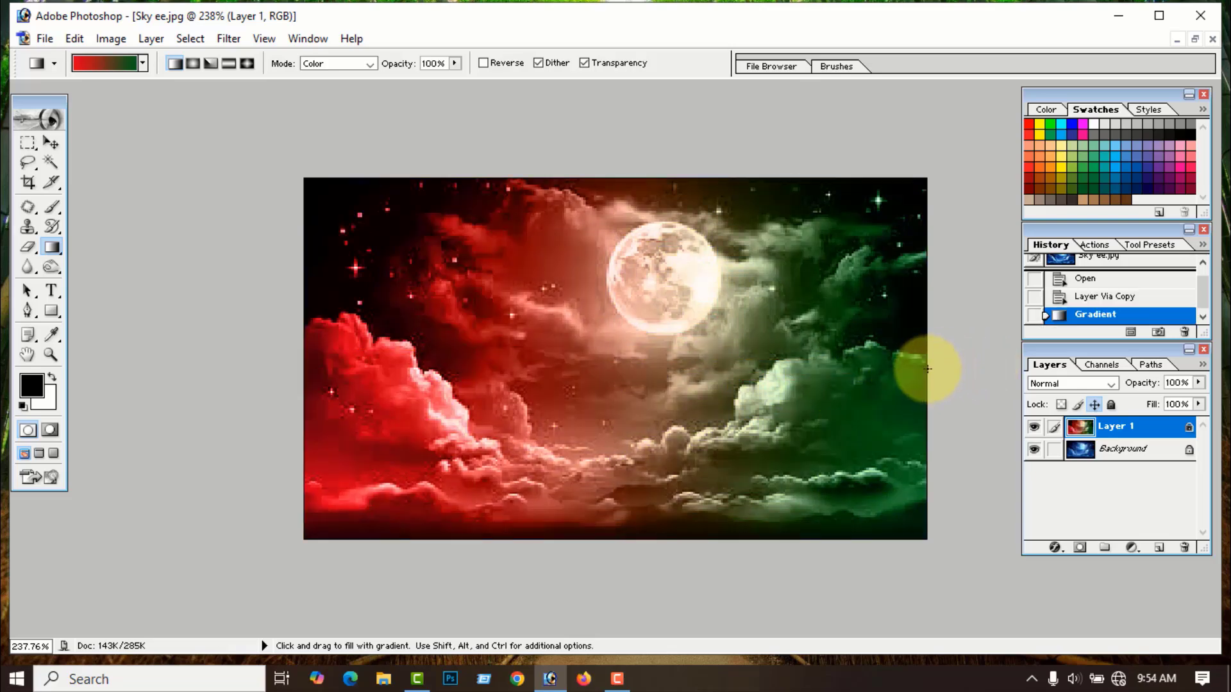
pyautogui.hotkey('ctrl', 'z')
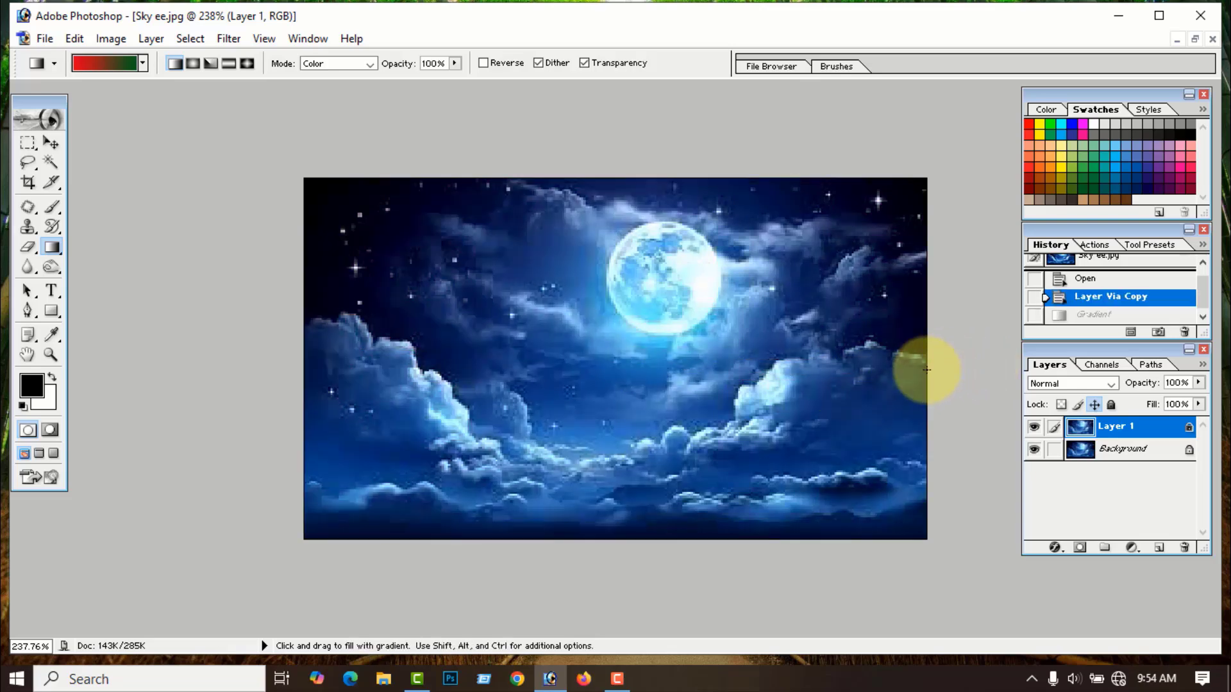
pyautogui.hotkey('ctrl', 'alt', 'z')
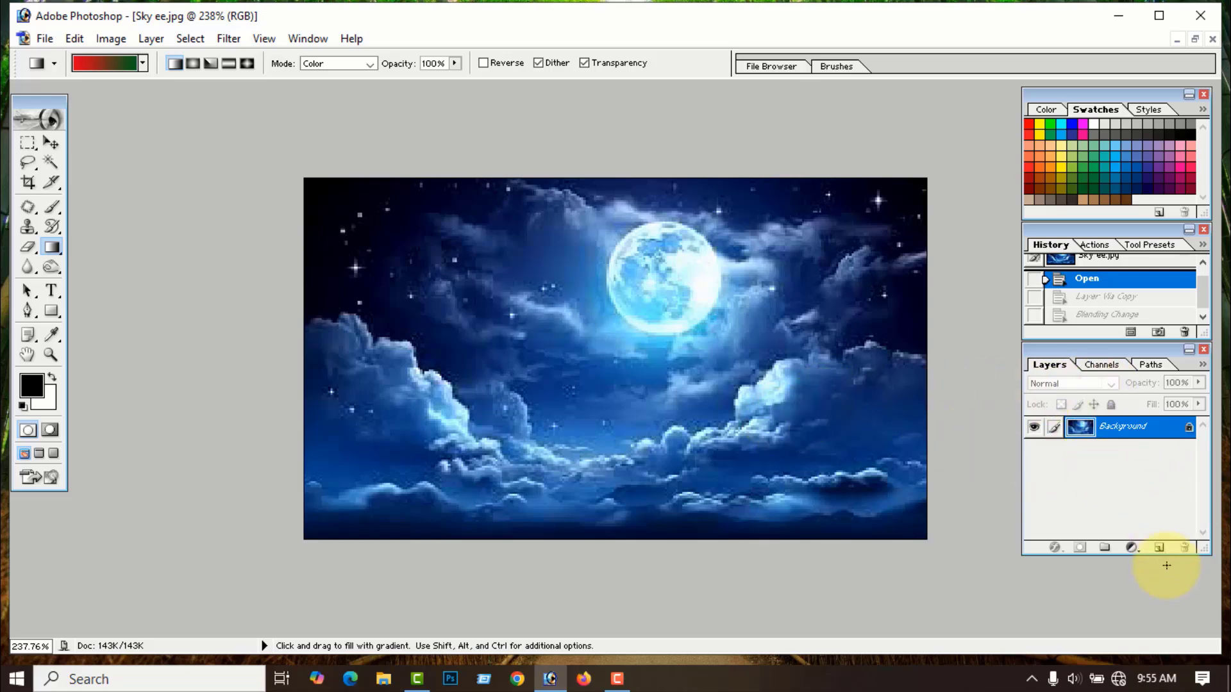
pyautogui.click(1158, 550)
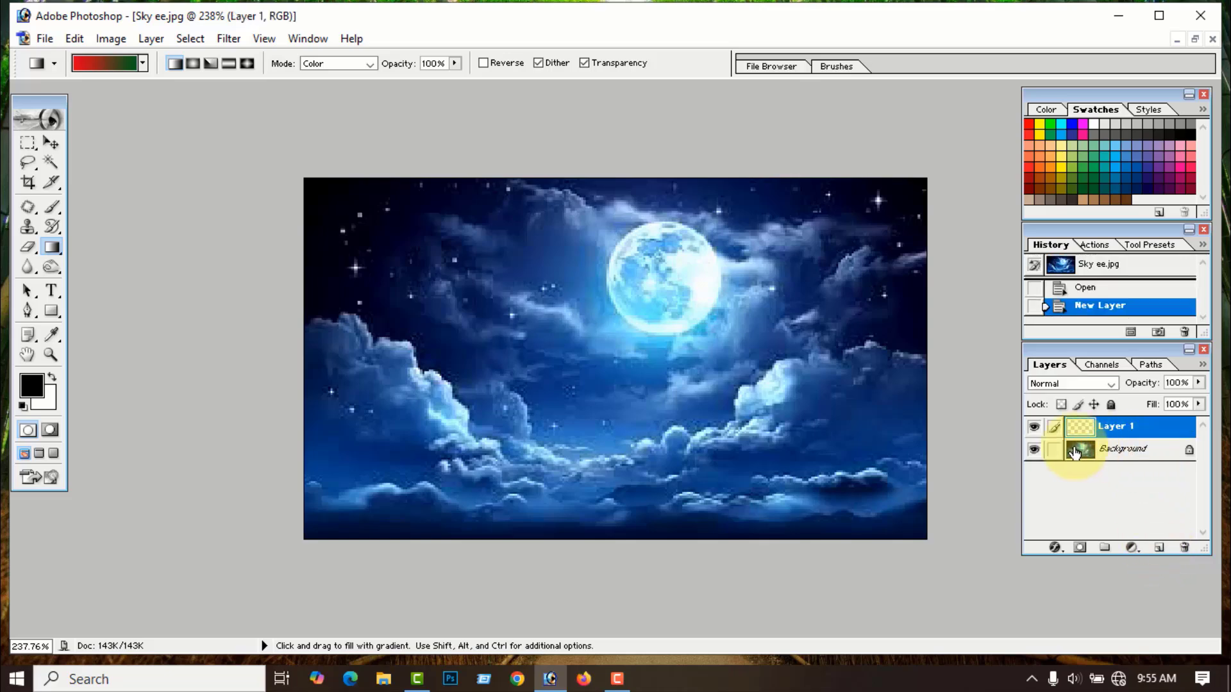
pyautogui.click(1112, 383)
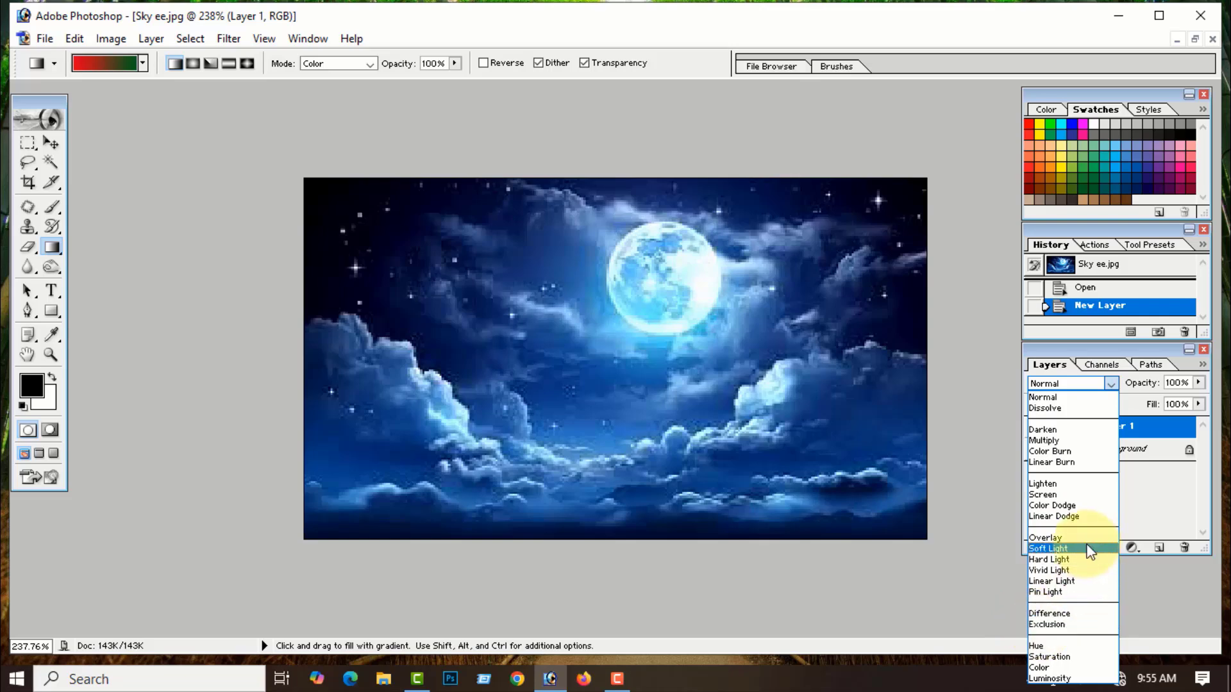
pyautogui.click(1050, 559)
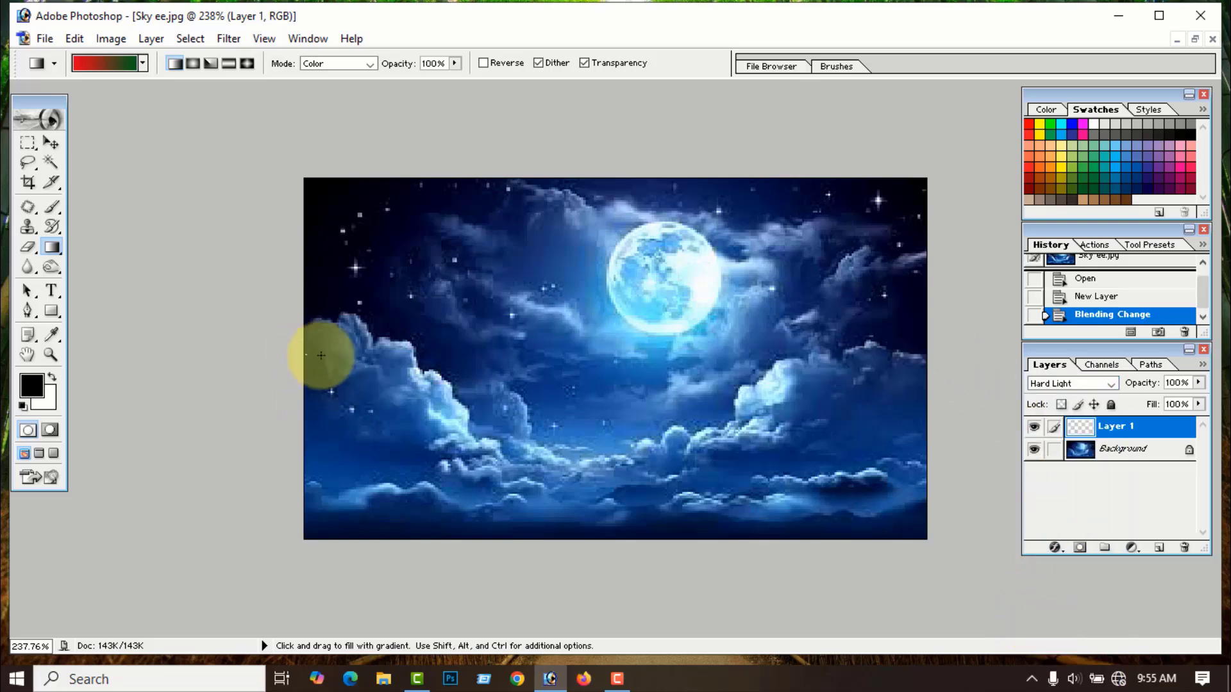
pyautogui.moveTo(320, 355); pyautogui.dragTo(917, 351)
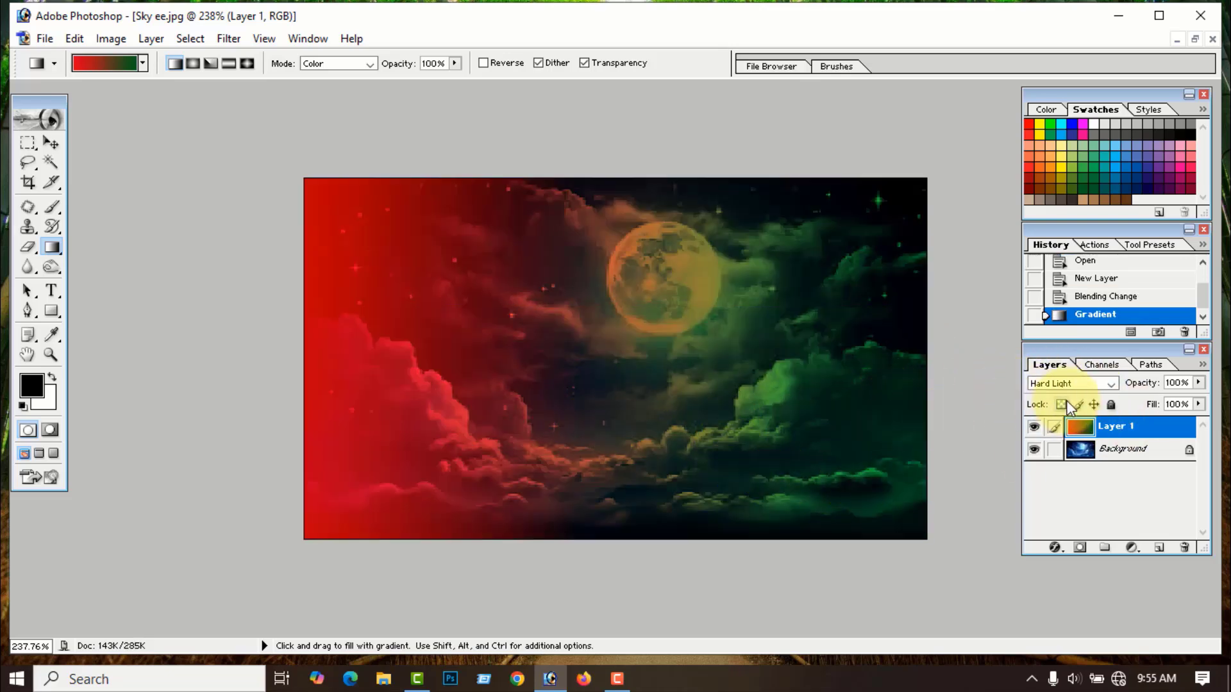
pyautogui.click(1112, 383)
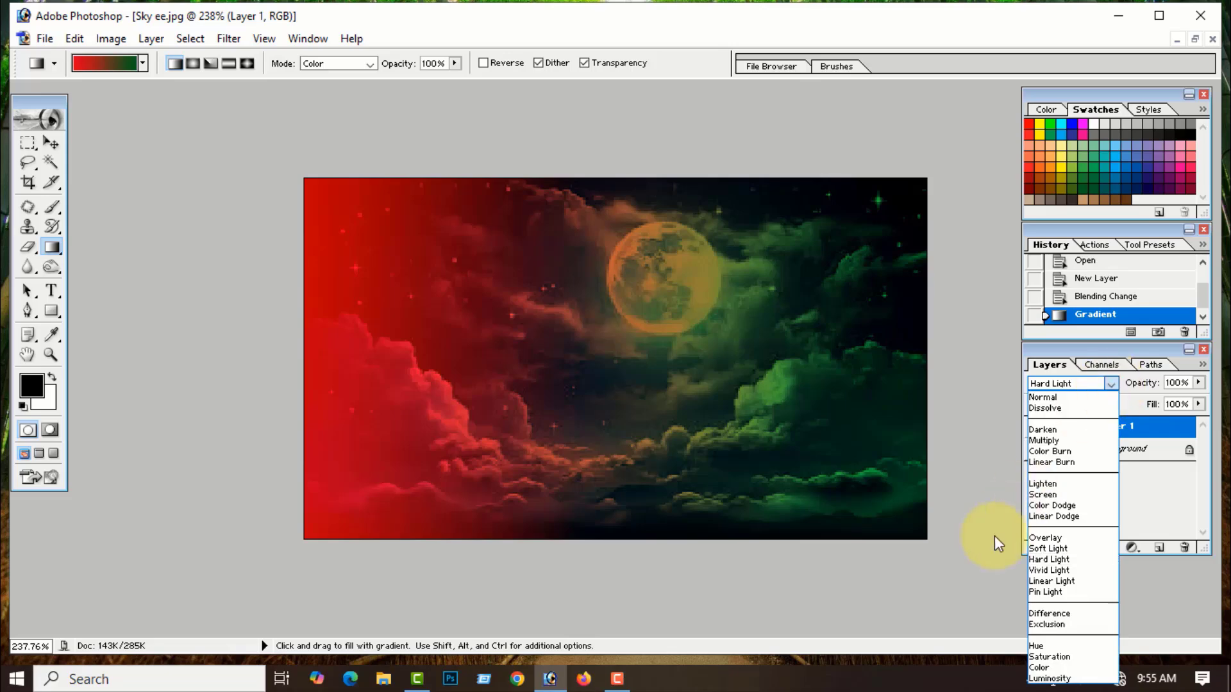
pyautogui.click(969, 552)
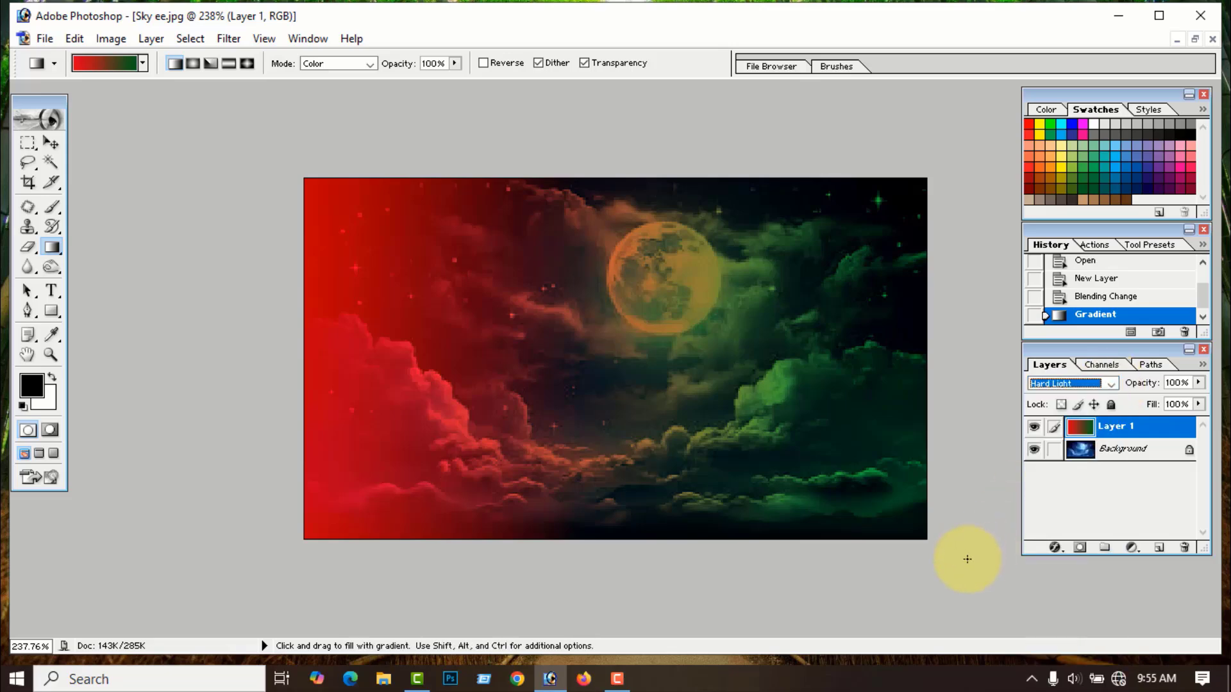
pyautogui.hotkey('ctrl', 'z')
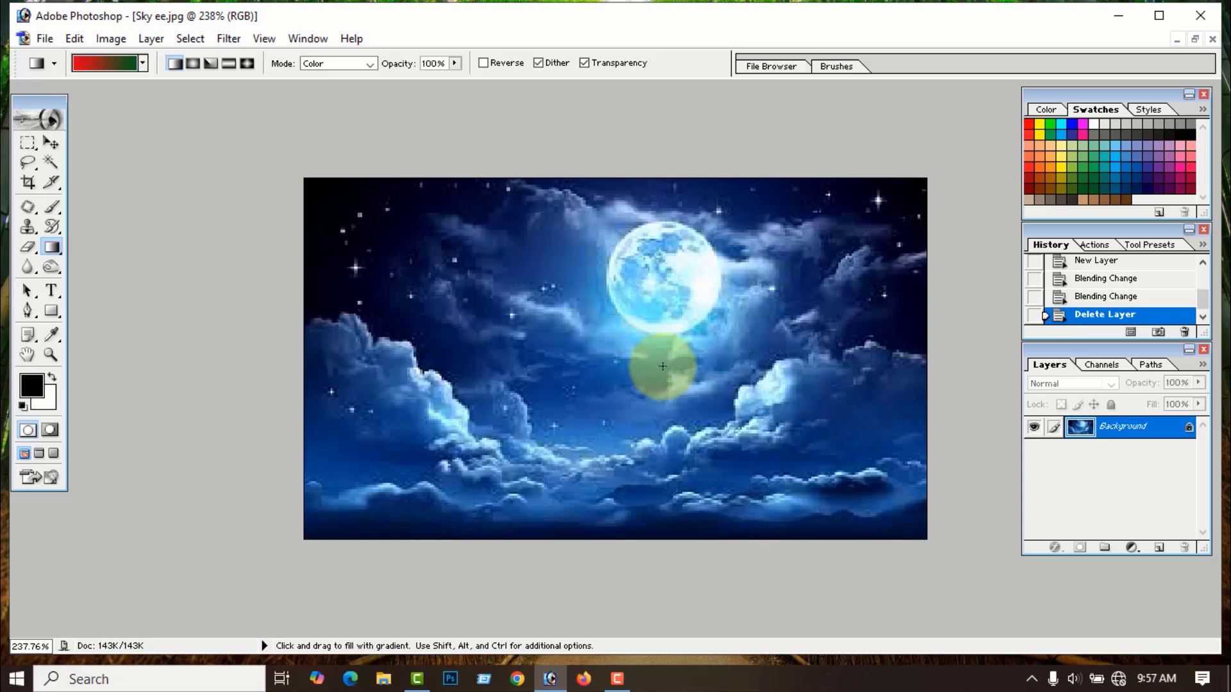
# - Add an empty Layer 1, test an opaque red-to-green gradient on it, then undo the fill
pyautogui.click(1159, 548)
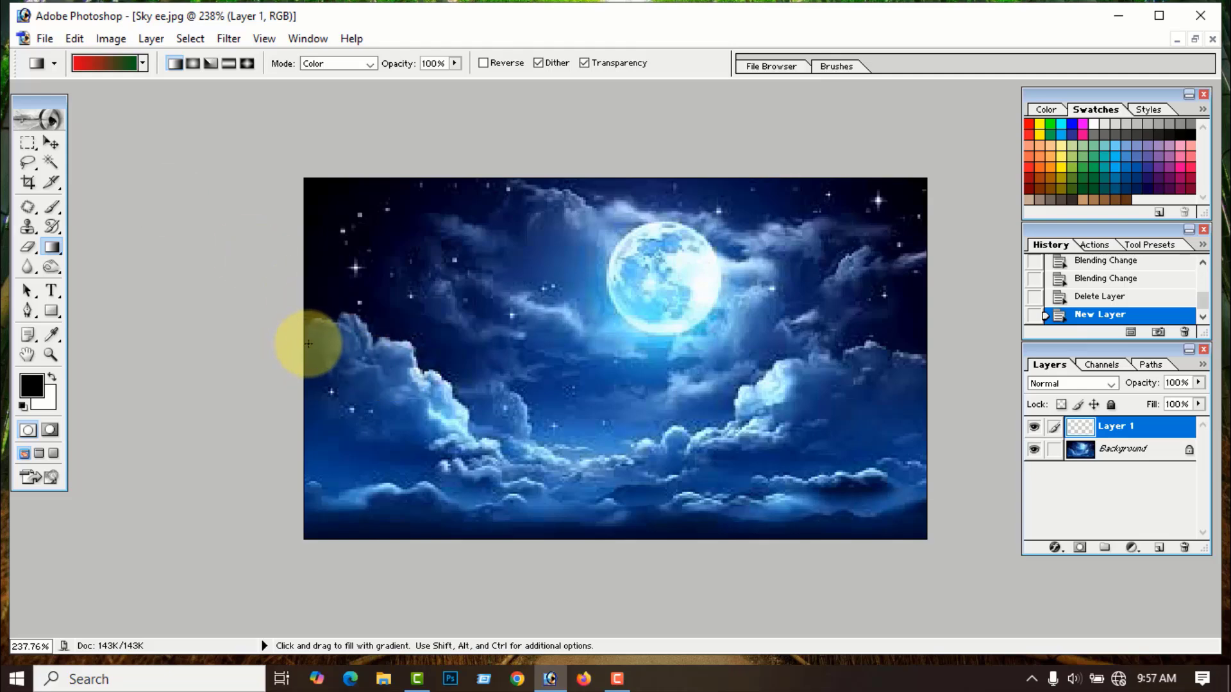
pyautogui.moveTo(308, 344); pyautogui.dragTo(901, 350)
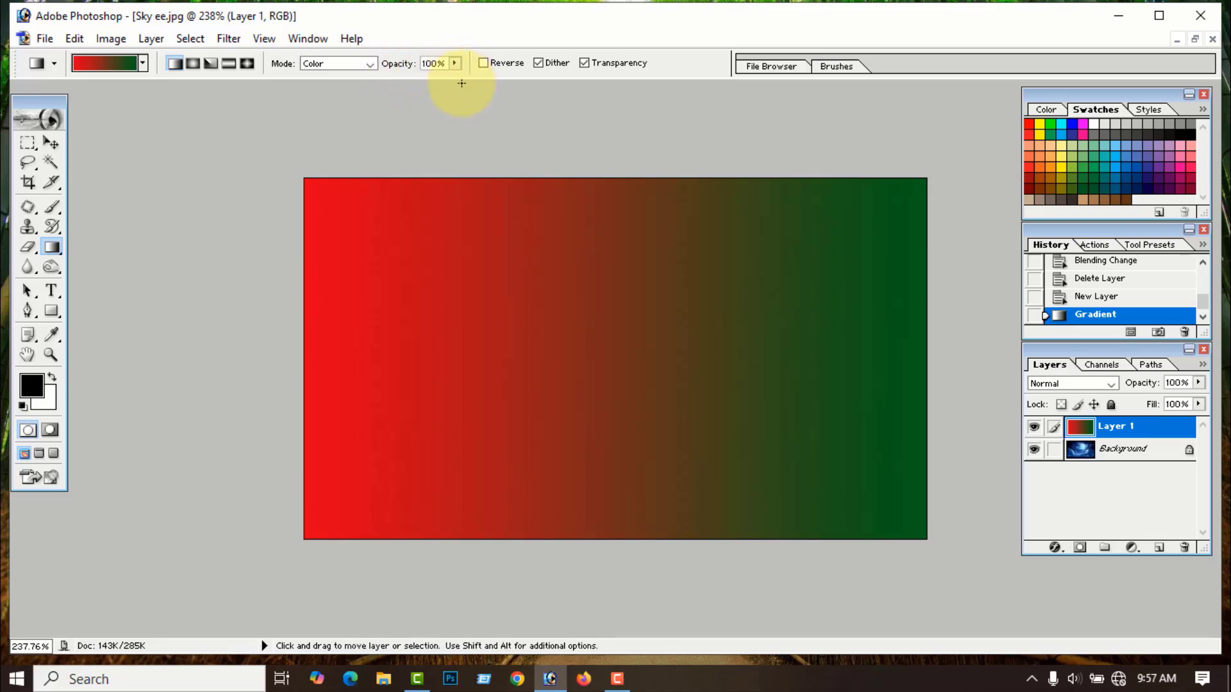
pyautogui.hotkey('ctrl', 'z')
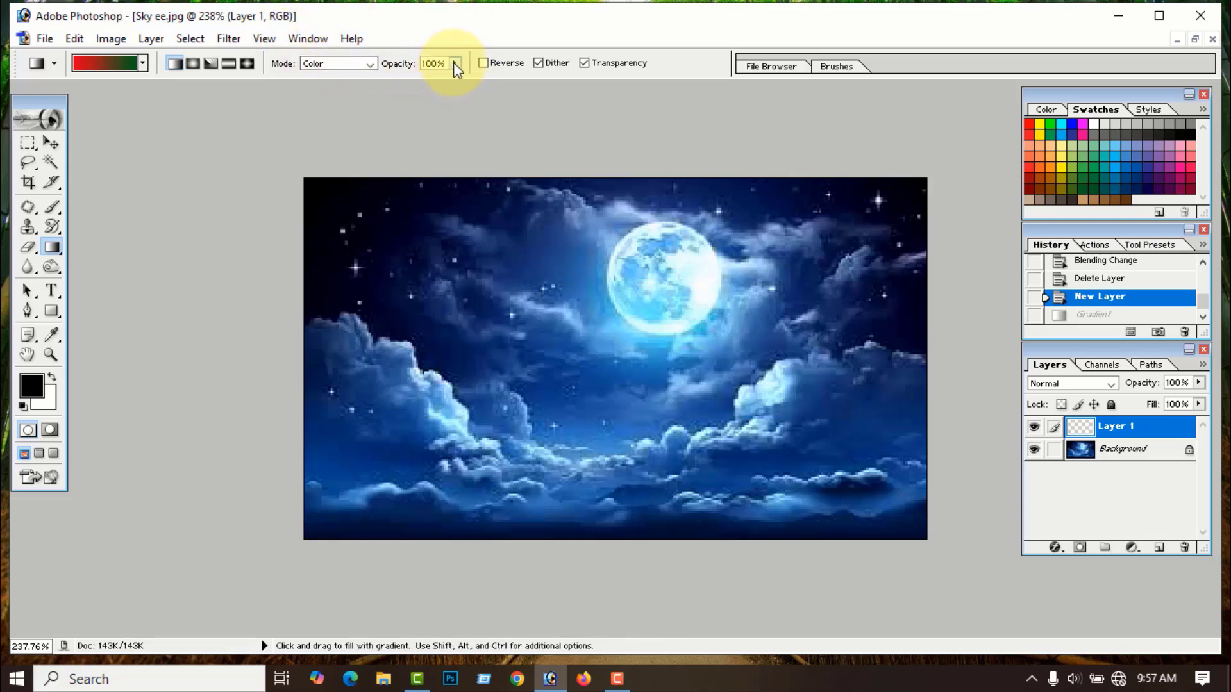
# - Set gradient opacity to 50 and drag a red-to-green tint left to right across the sky
pyautogui.click(455, 63)
pyautogui.click(423, 63)
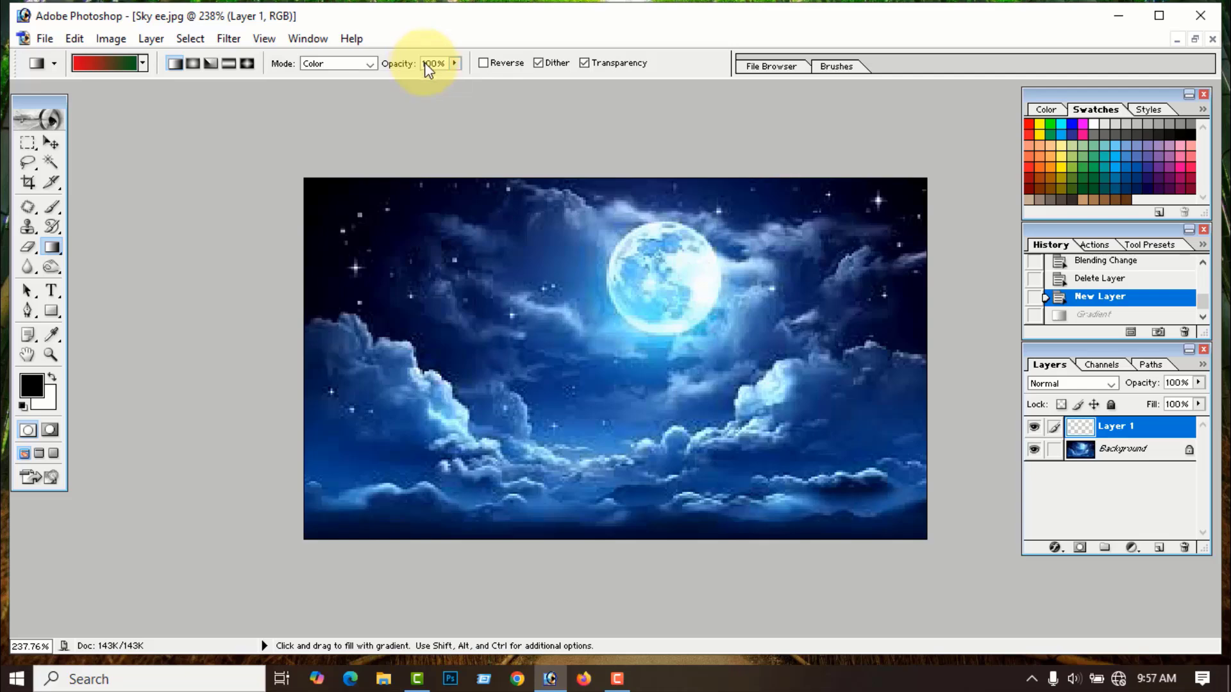
pyautogui.doubleClick(430, 64)
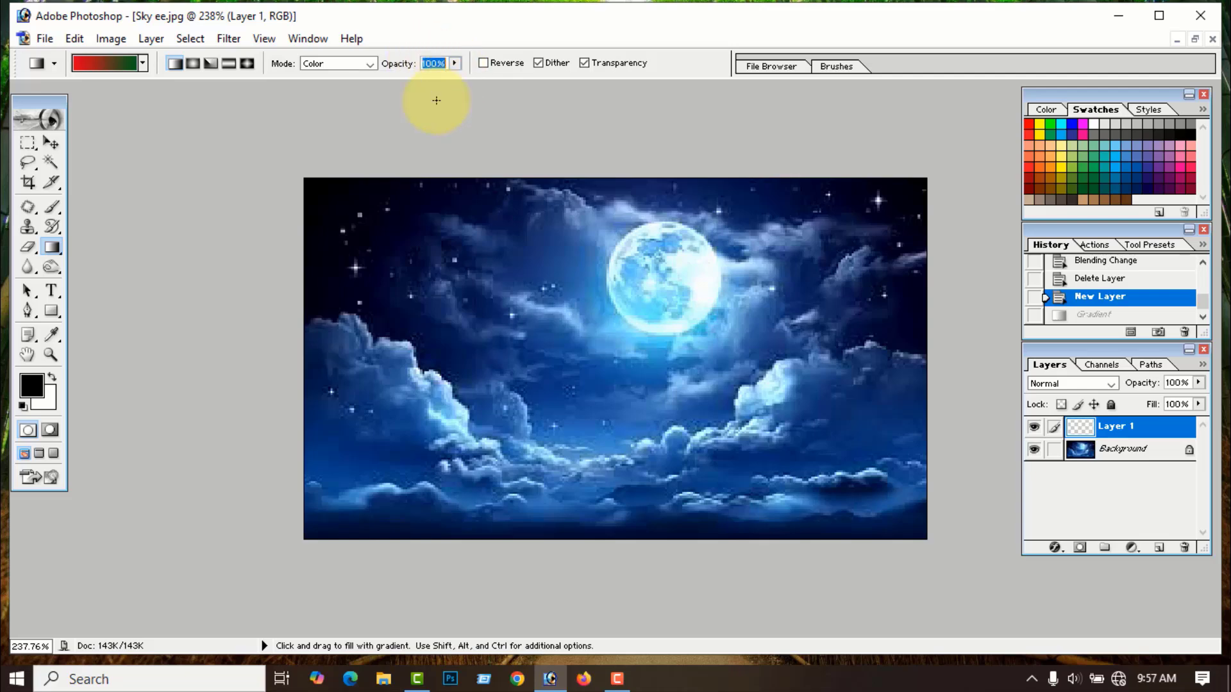
pyautogui.write('50')
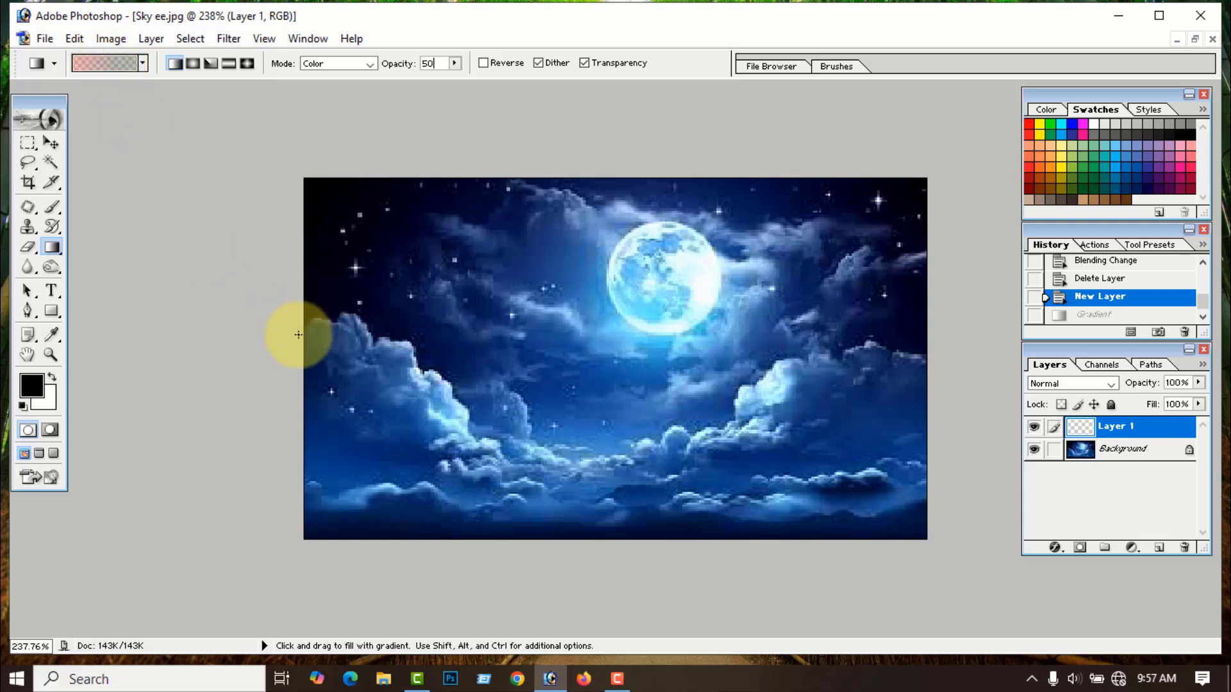
pyautogui.moveTo(302, 348); pyautogui.dragTo(926, 355)
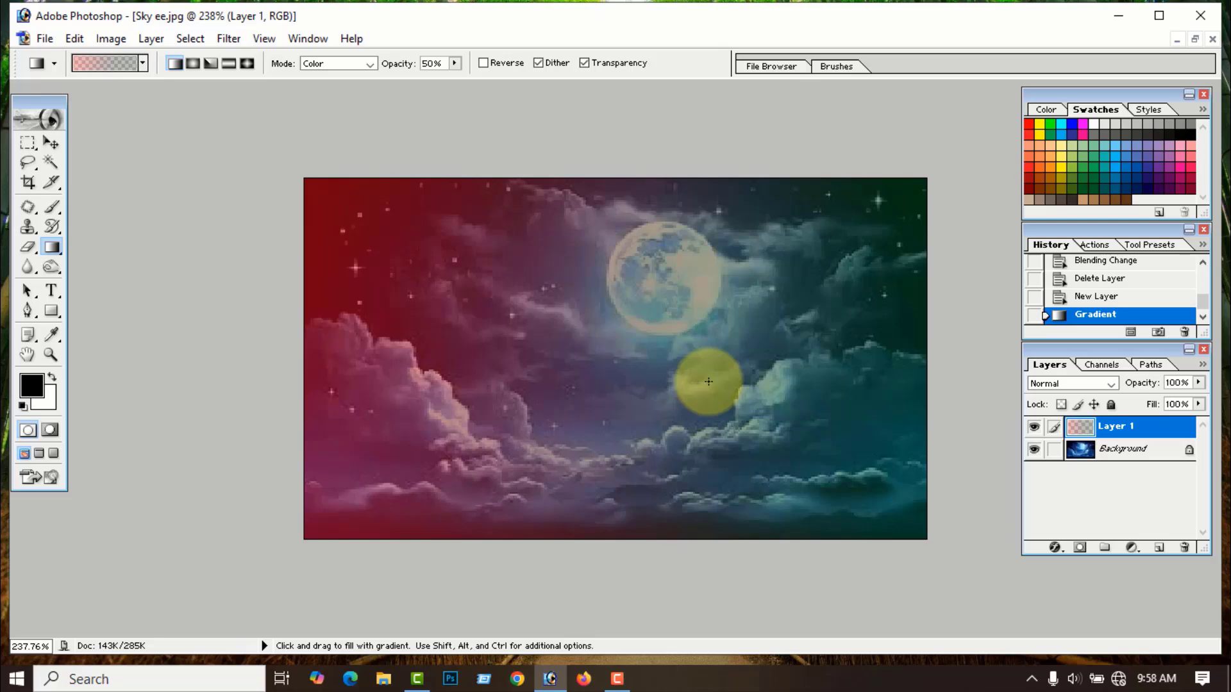
pyautogui.press('ctrl')
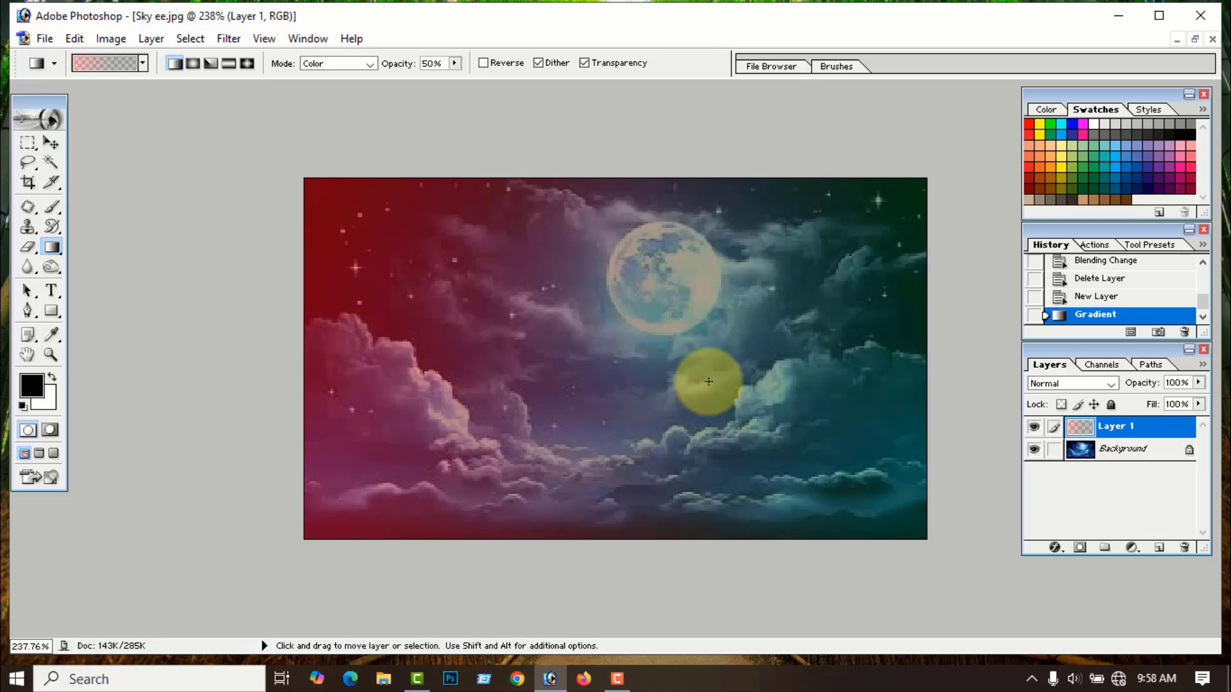
# - Undo the 50% tint, try a fainter 20% gradient, then step back to before Layer 1
pyautogui.hotkey('ctrl', 'z')
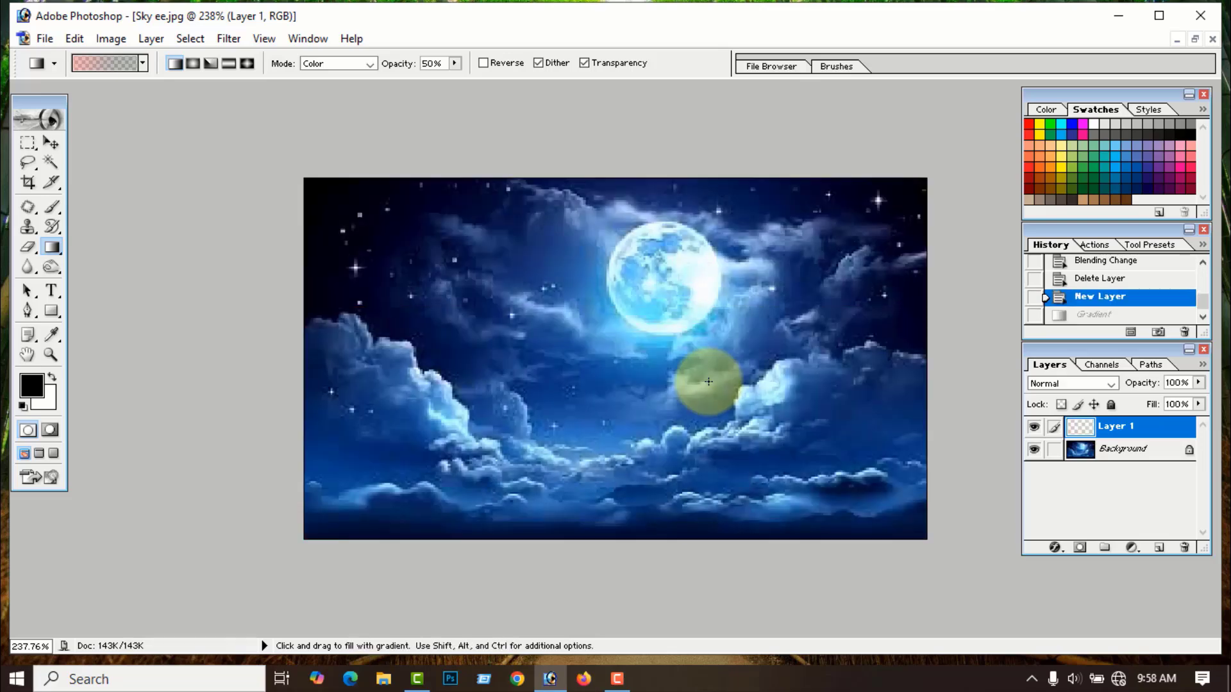
pyautogui.click(455, 62)
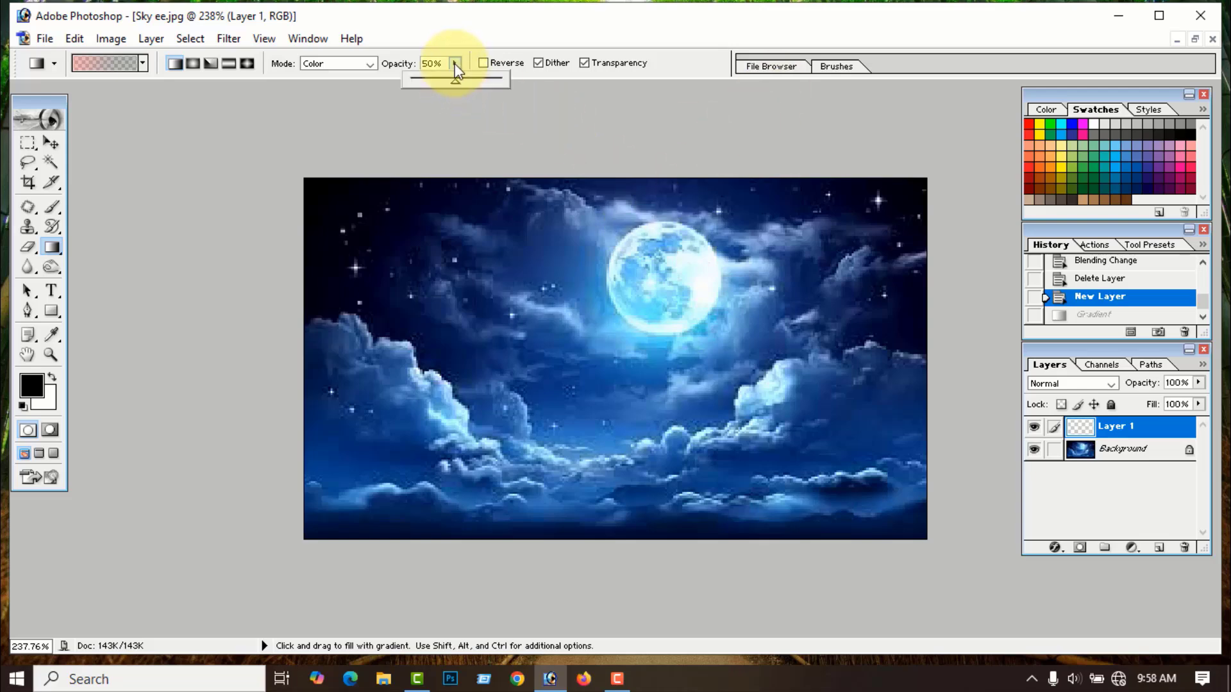
pyautogui.click(423, 64)
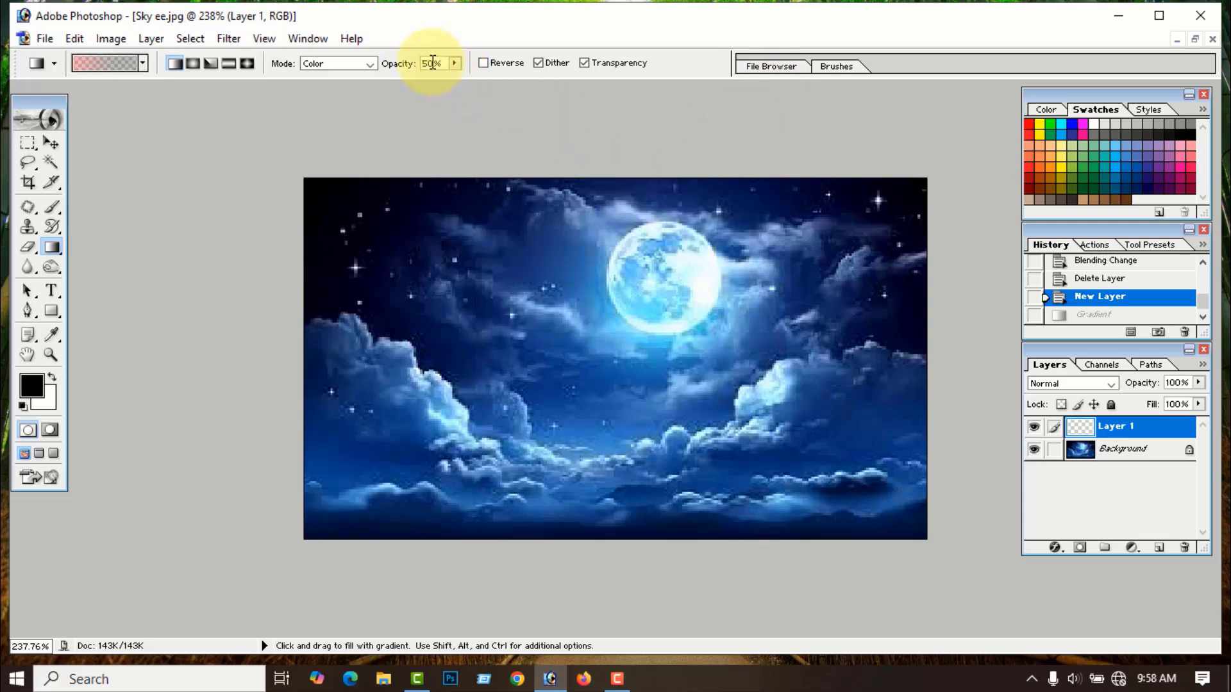
pyautogui.doubleClick(425, 63)
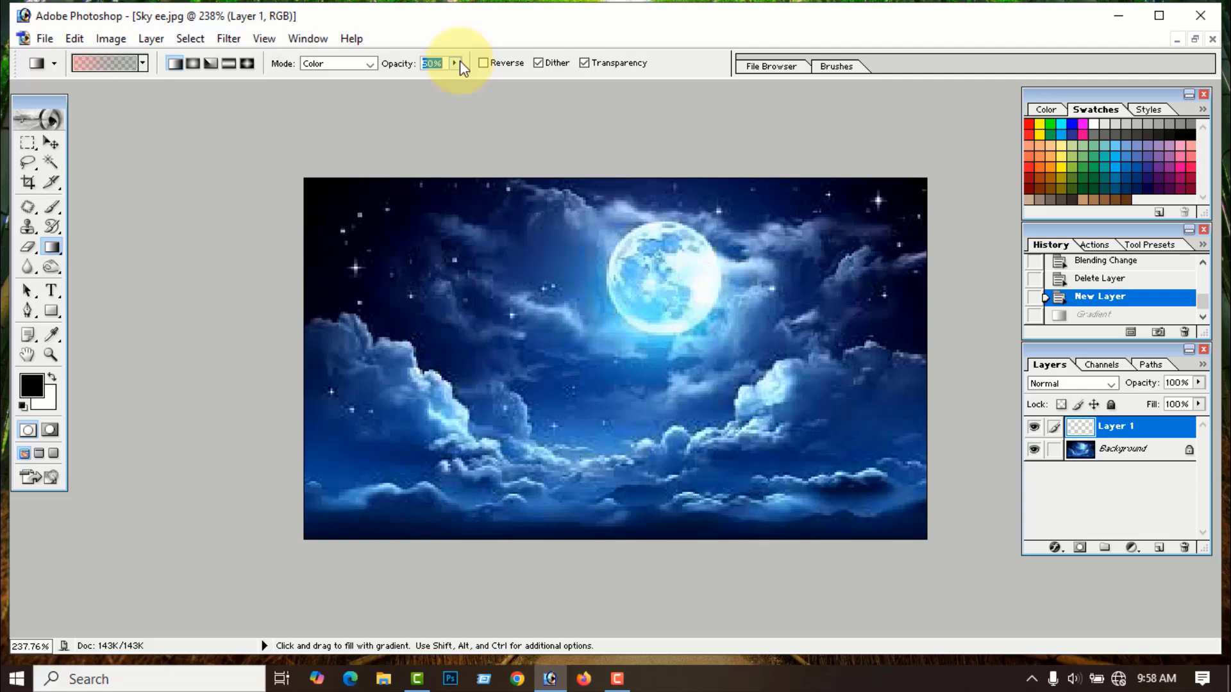
pyautogui.write('20')
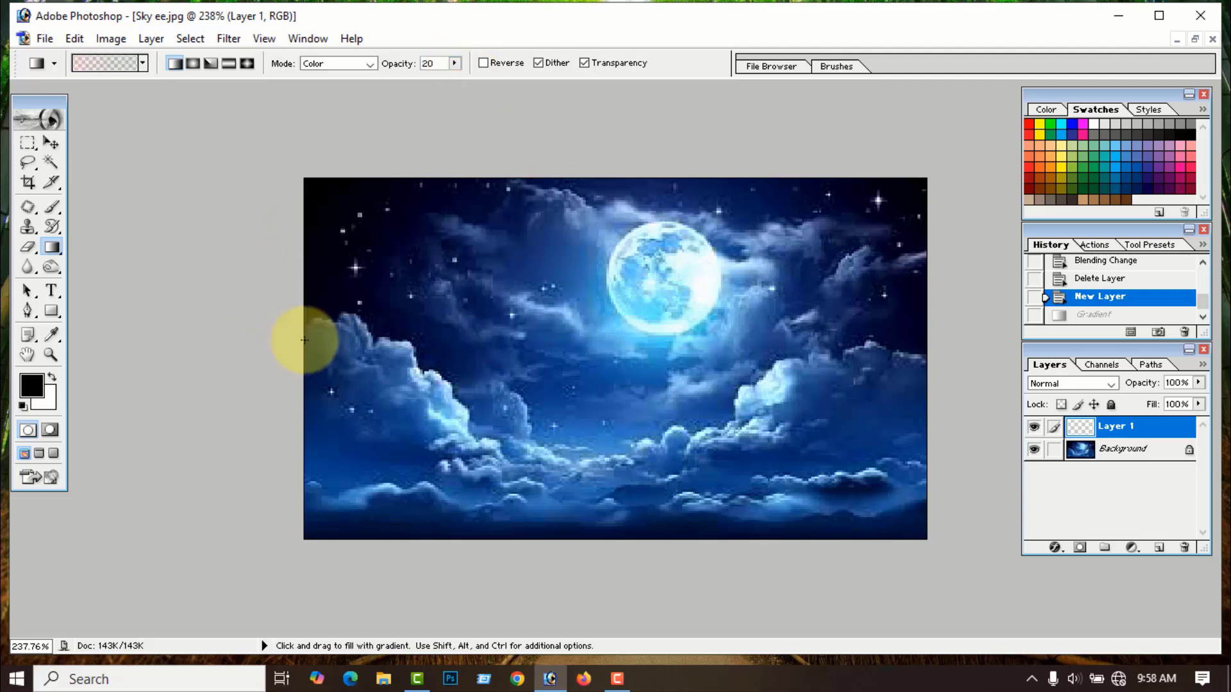
pyautogui.moveTo(304, 339); pyautogui.dragTo(923, 350)
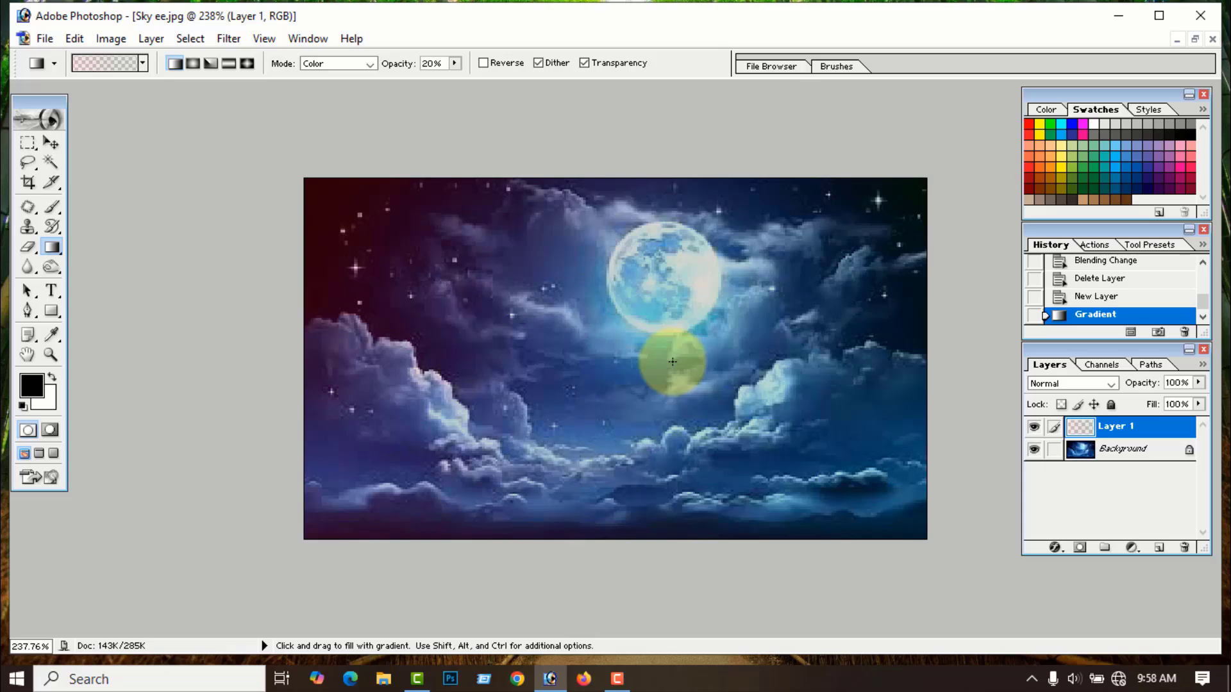
pyautogui.hotkey('ctrl', 'alt', 'z')
pyautogui.hotkey('ctrl', 'alt', 'z')
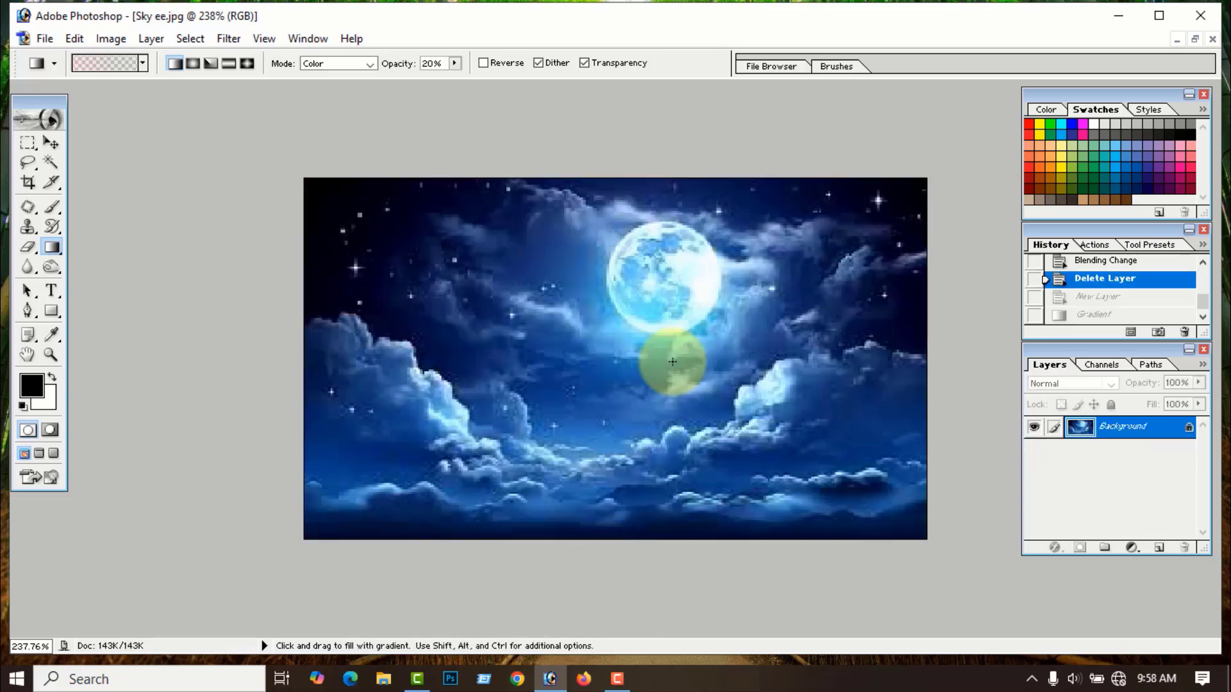
# - Raise gradient opacity back to 100% and keep the red-to-green direction
pyautogui.click(455, 63)
pyautogui.moveTo(456, 82); pyautogui.dragTo(564, 91)
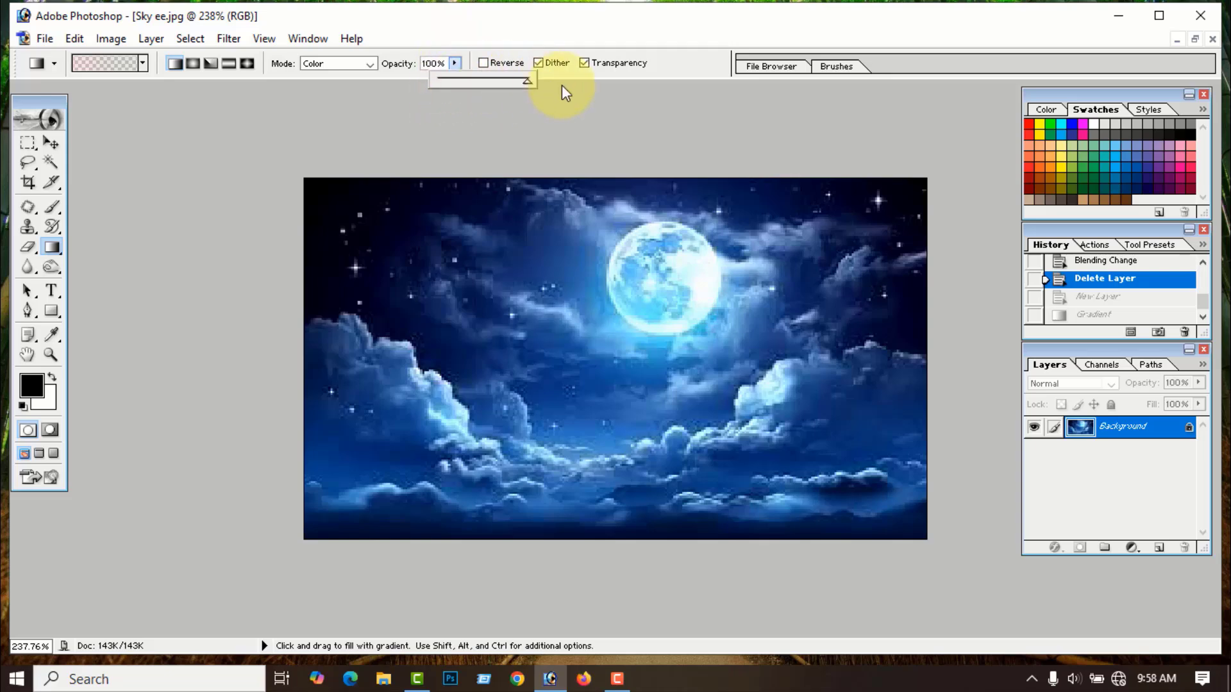
pyautogui.click(458, 126)
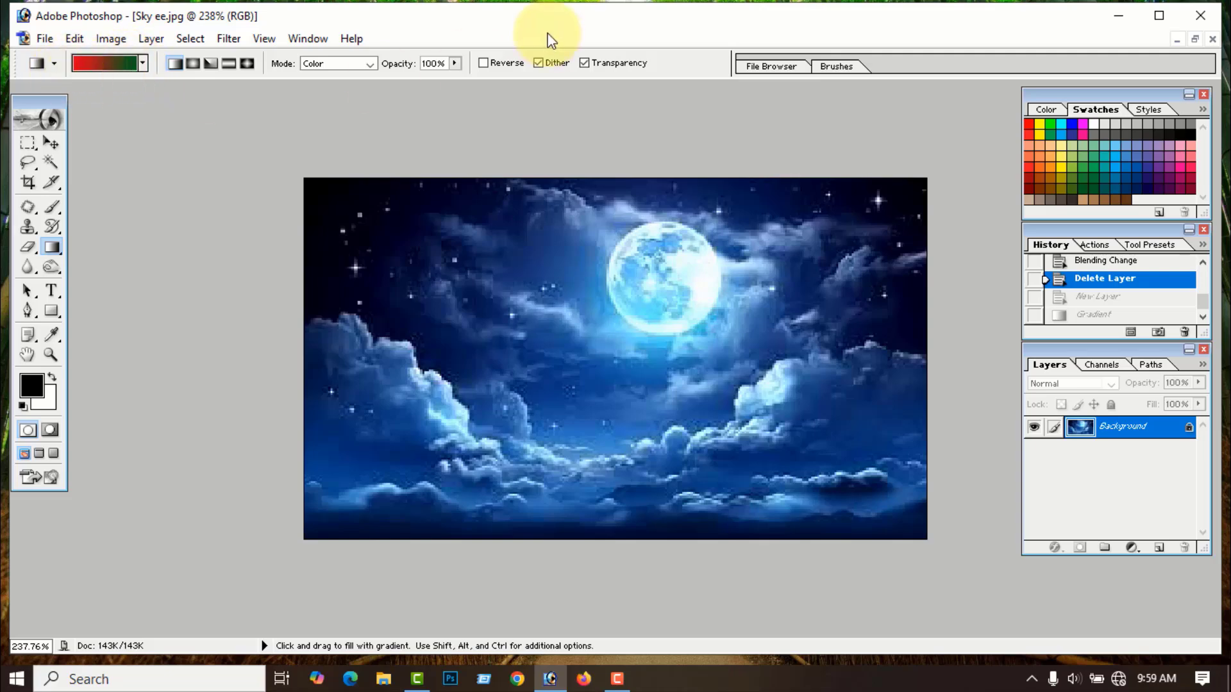
pyautogui.click(483, 62)
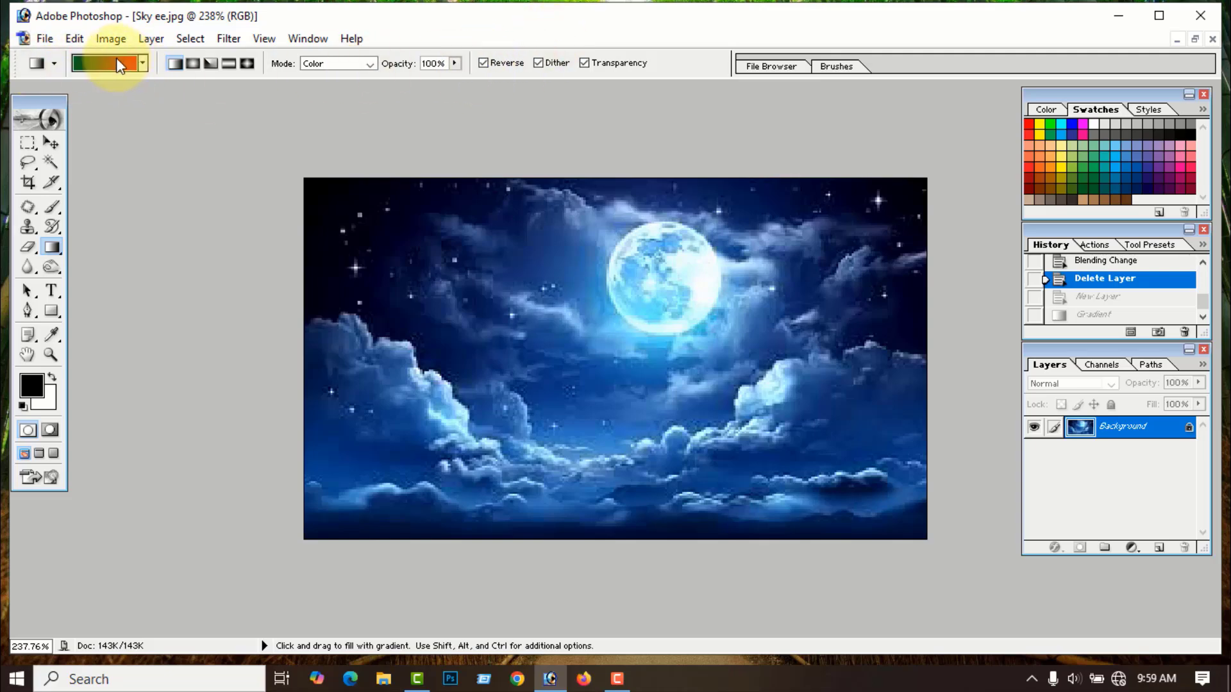
pyautogui.click(484, 63)
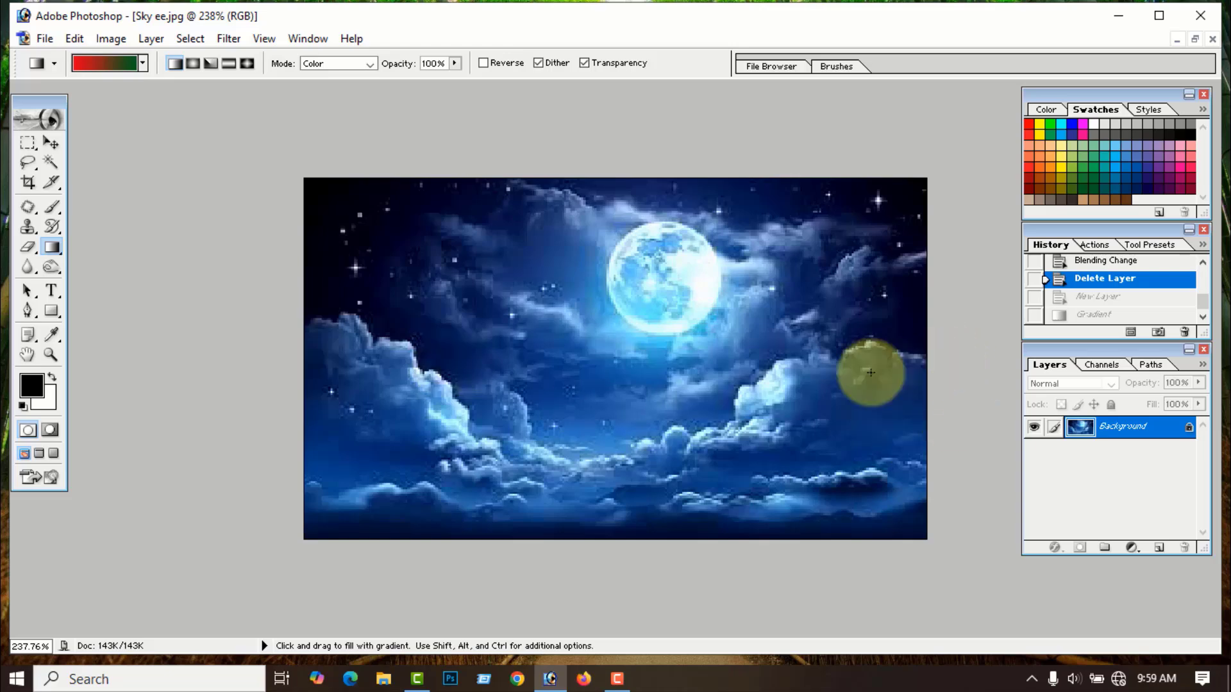
# - Fill new Layer 1 red-to-green and Layer 2 green-to-red, then step back before both layers
pyautogui.click(1159, 548)
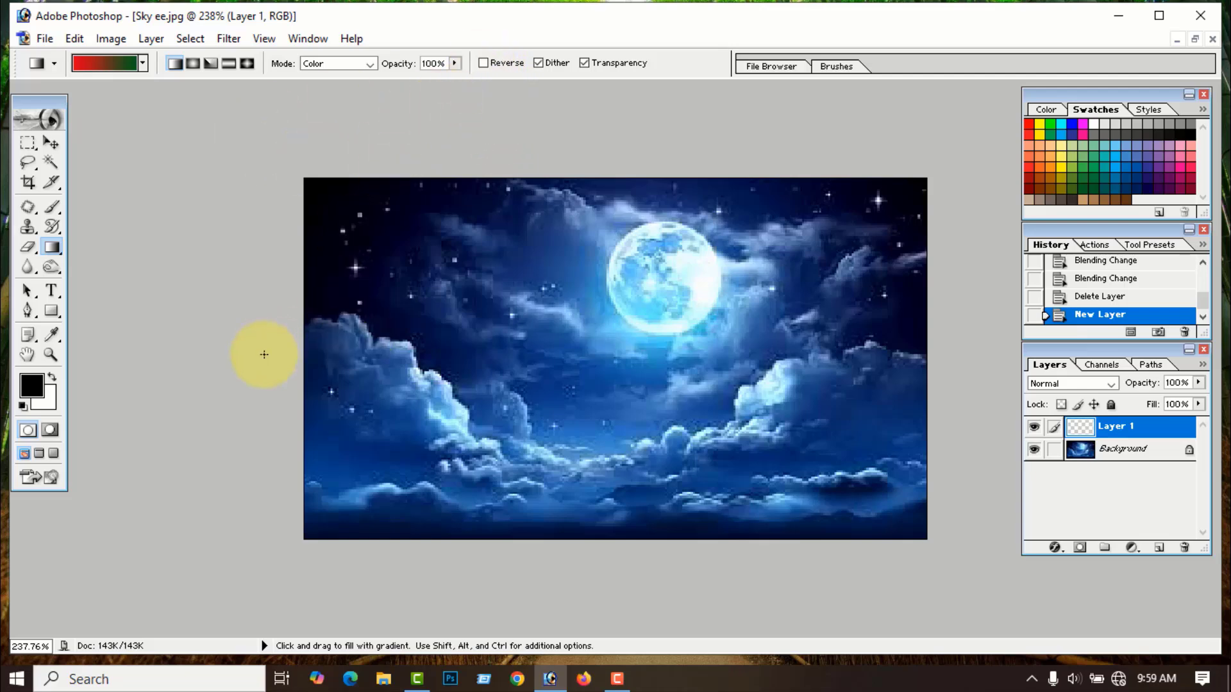
pyautogui.moveTo(306, 345); pyautogui.dragTo(441, 345)
pyautogui.moveTo(851, 341); pyautogui.dragTo(925, 359)
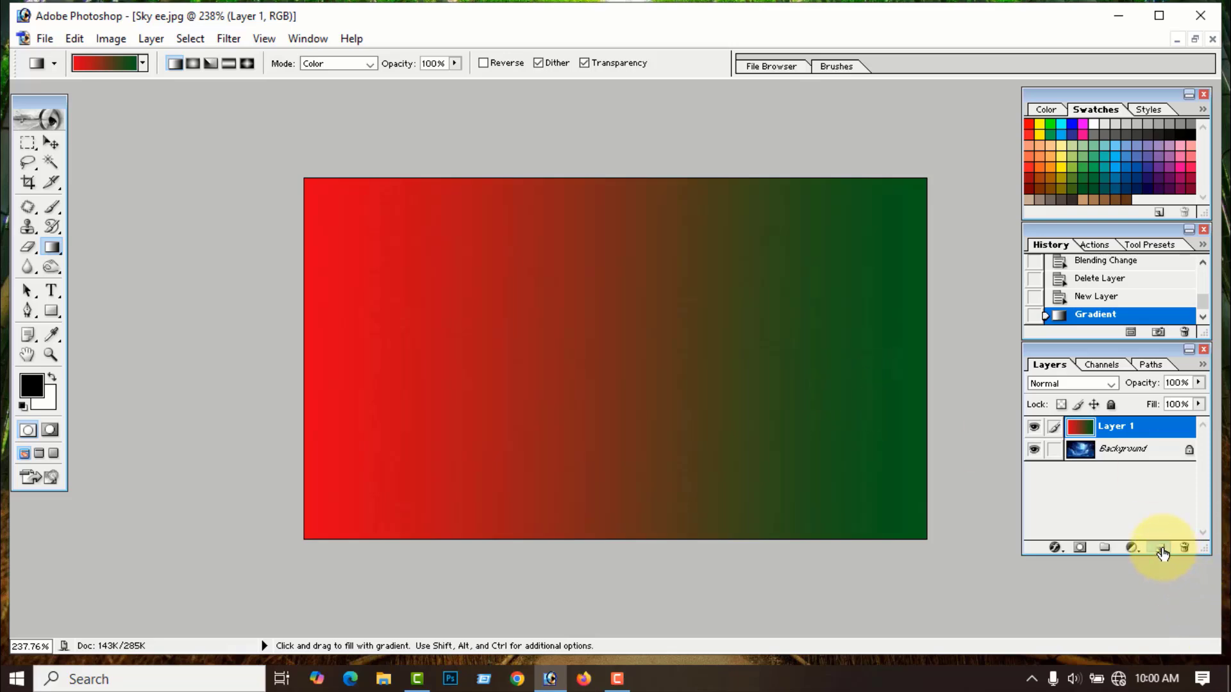
pyautogui.click(1160, 548)
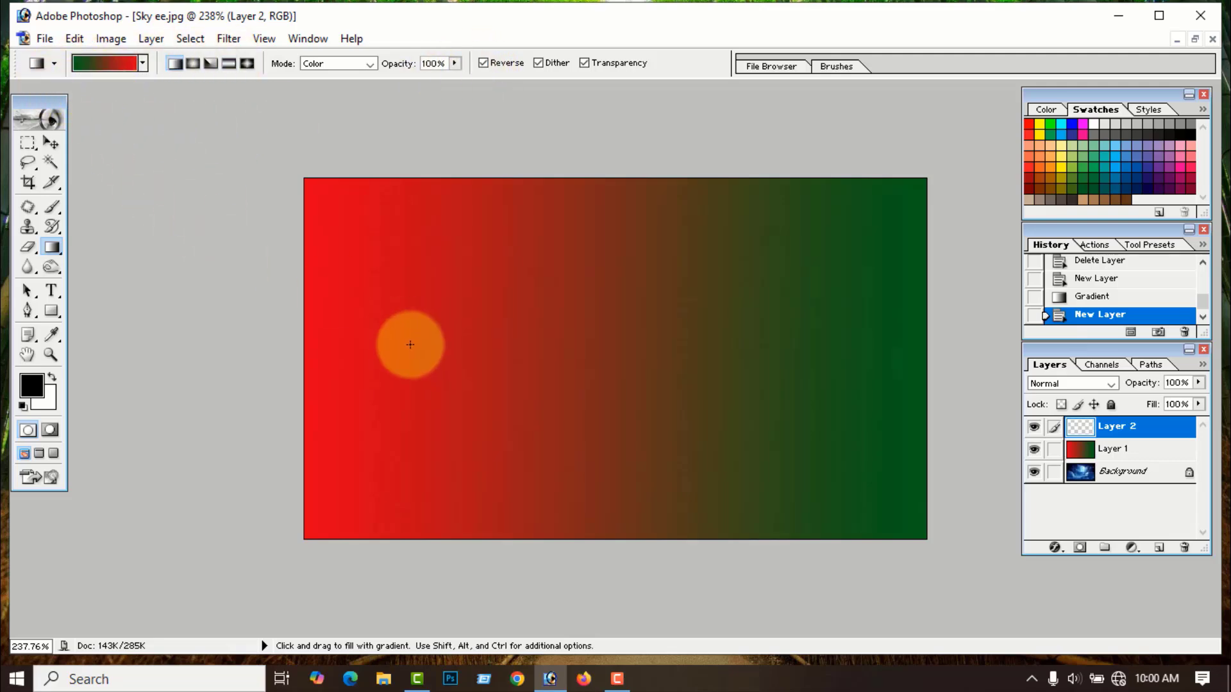
pyautogui.moveTo(307, 348); pyautogui.dragTo(947, 353)
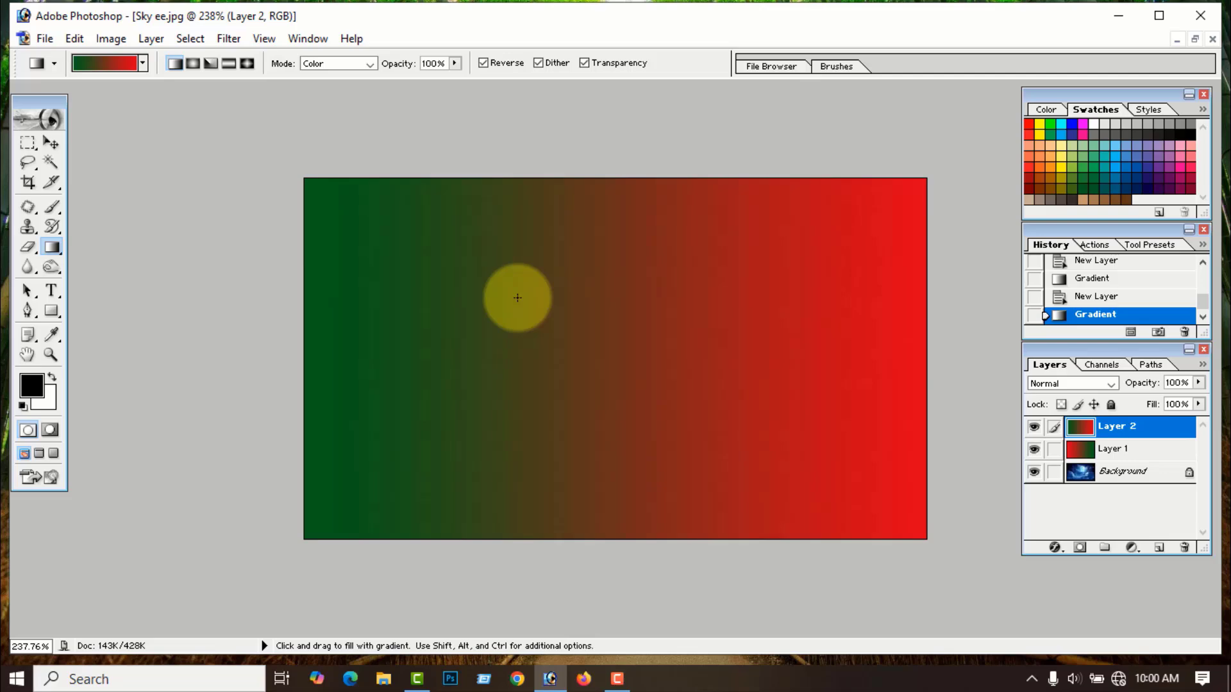
pyautogui.hotkey('ctrl', 'alt', 'z')
pyautogui.hotkey('ctrl', 'alt', 'z')
pyautogui.hotkey('ctrl', 'alt', 'z')
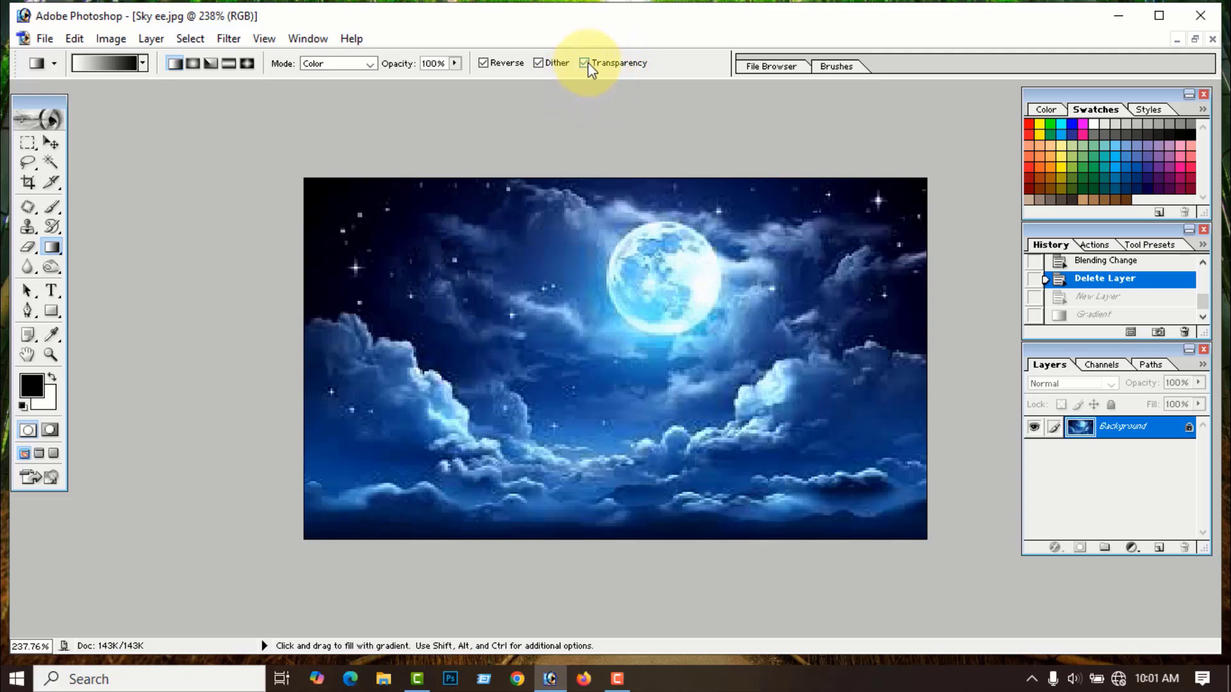
# - Try a Foreground to Transparent gradient with Transparency off, then close Sky ee.jpg unsaved
pyautogui.click(143, 63)
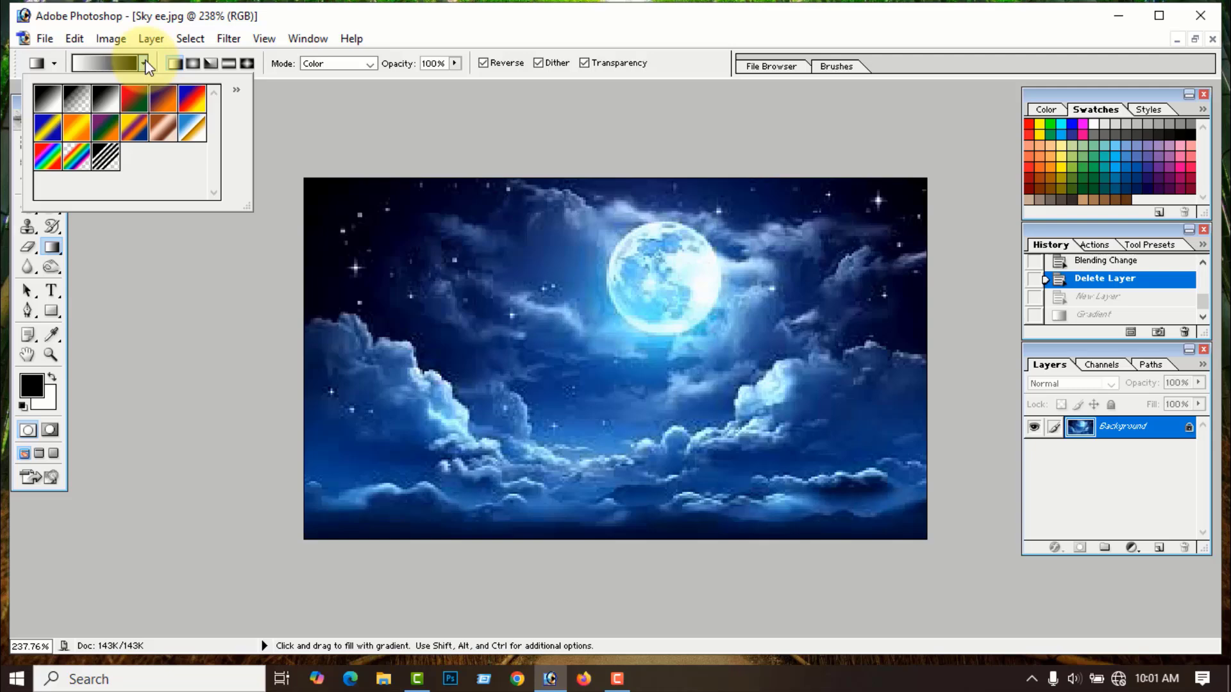
pyautogui.click(76, 104)
pyautogui.moveTo(192, 275); pyautogui.dragTo(191, 263)
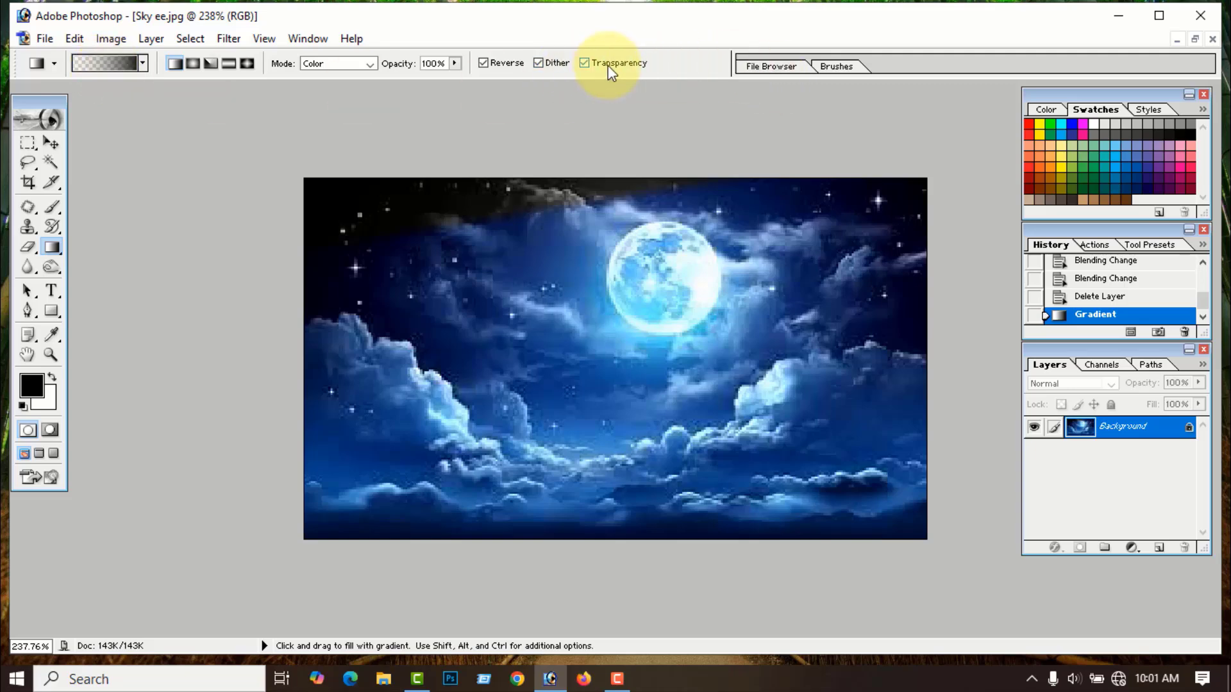
pyautogui.click(584, 62)
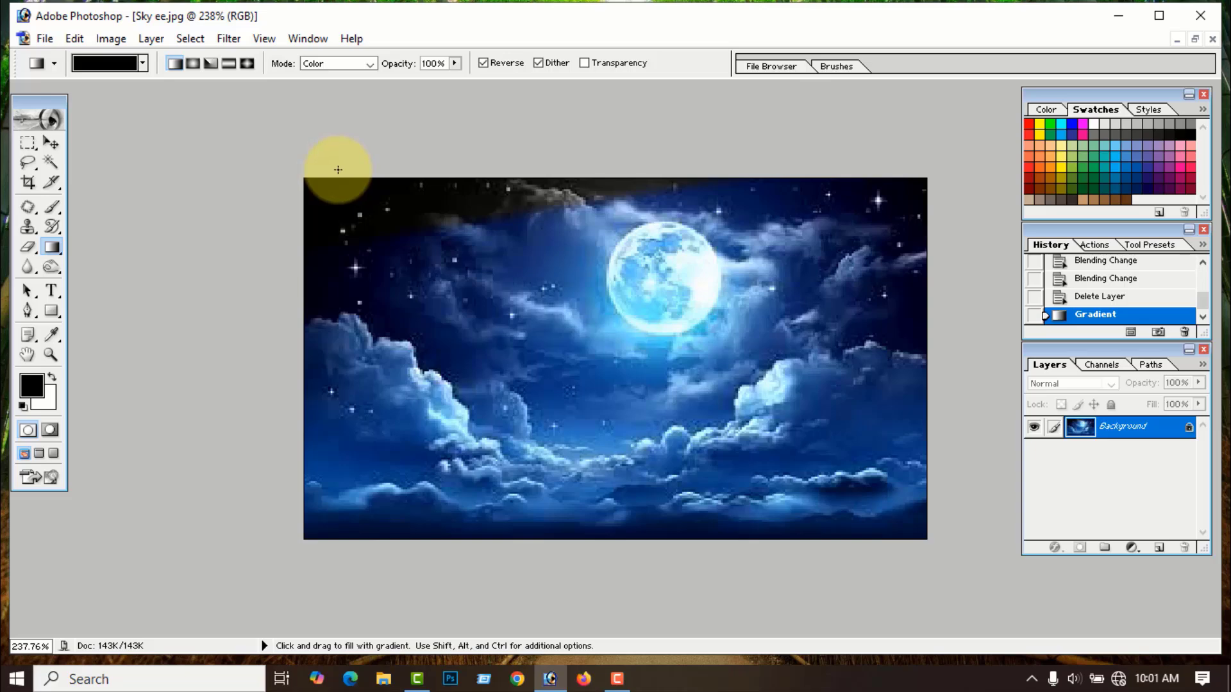
pyautogui.click(1212, 40)
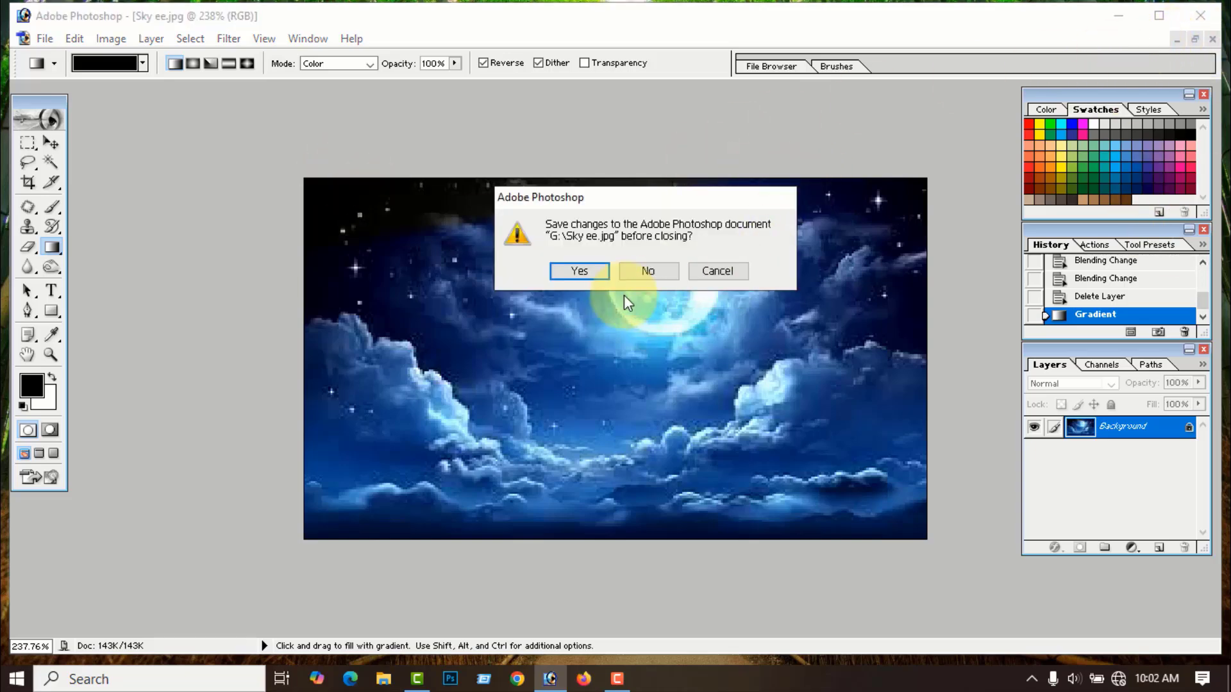
pyautogui.click(645, 274)
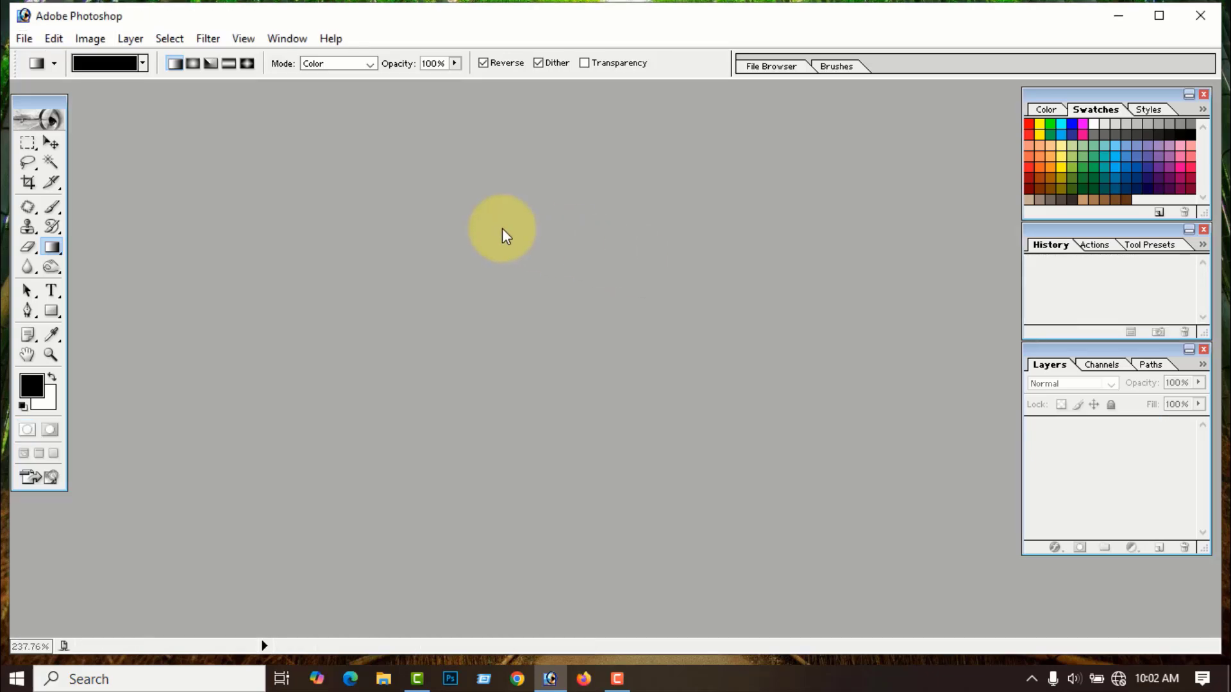
# - Create a new 1920×1080 document and enlarge its window
pyautogui.click(27, 39)
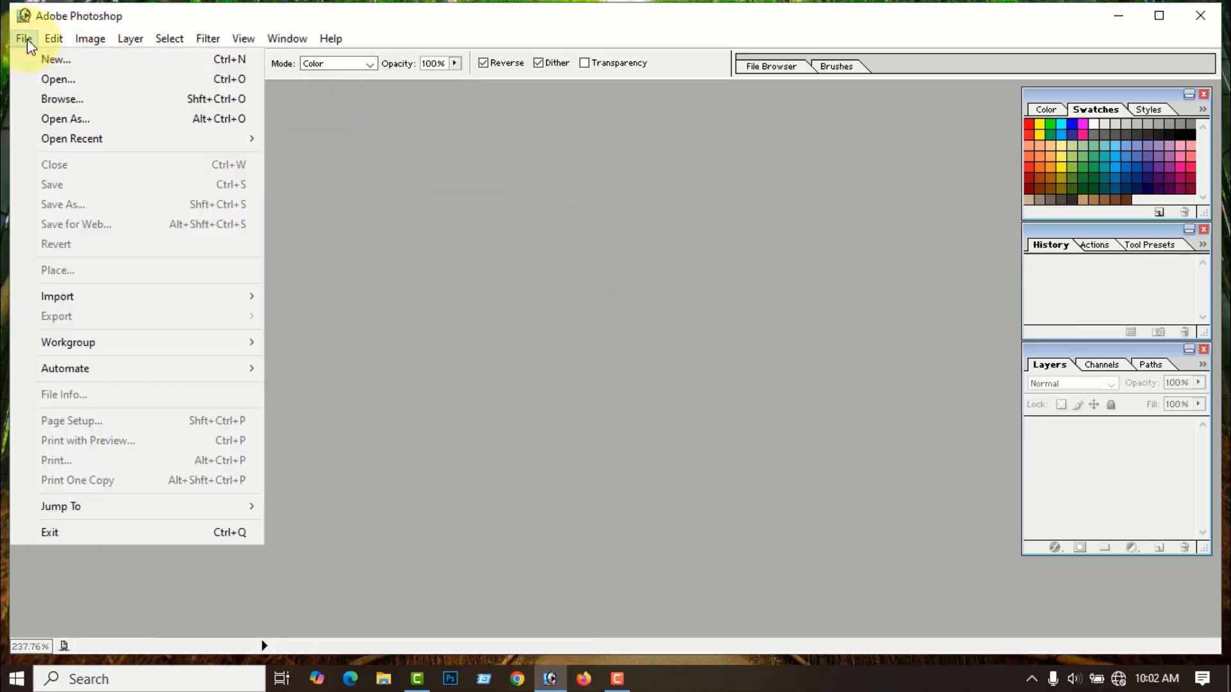
pyautogui.click(75, 60)
pyautogui.click(464, 242)
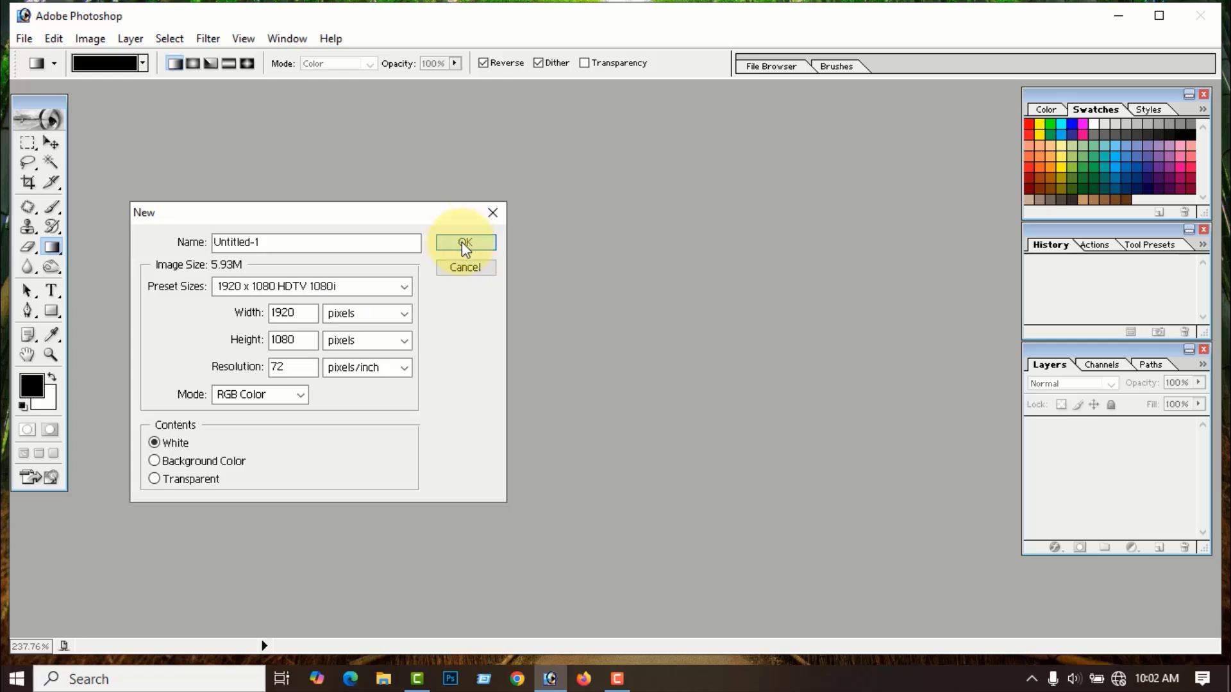
pyautogui.click(908, 100)
pyautogui.scroll(-3, 796, 210)
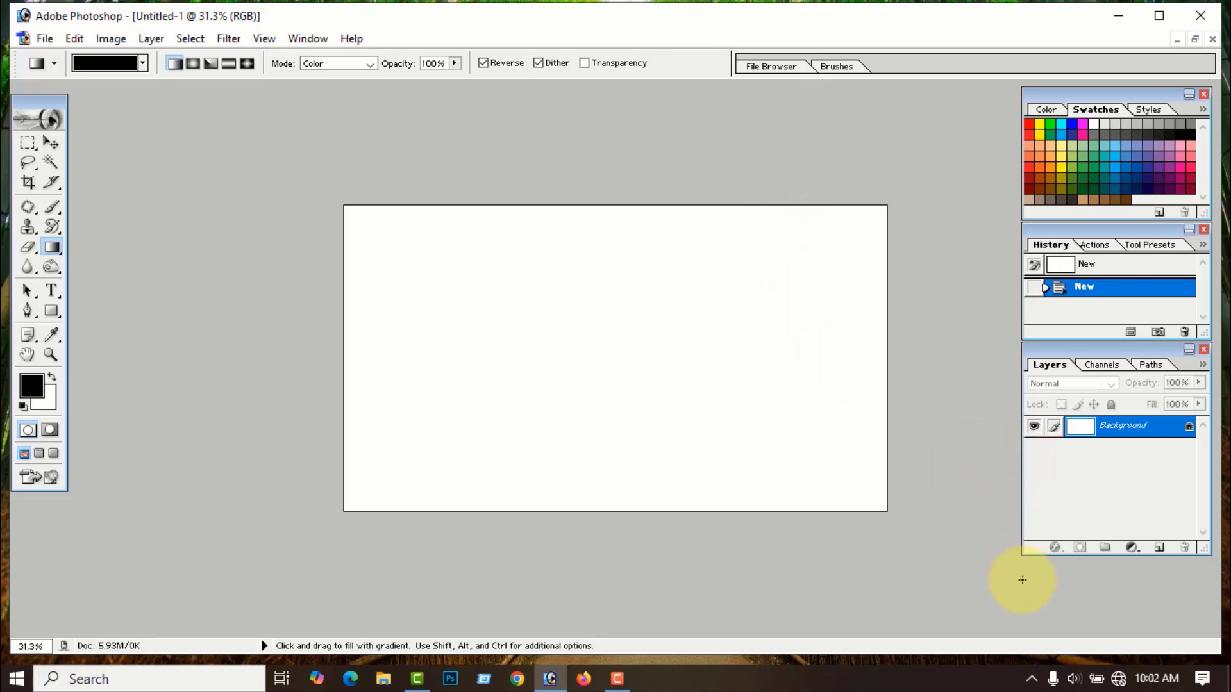
# - On a new layer, draw a red-to-transparent gradient, hide Background, then close Untitled-1 unsaved
pyautogui.click(1159, 549)
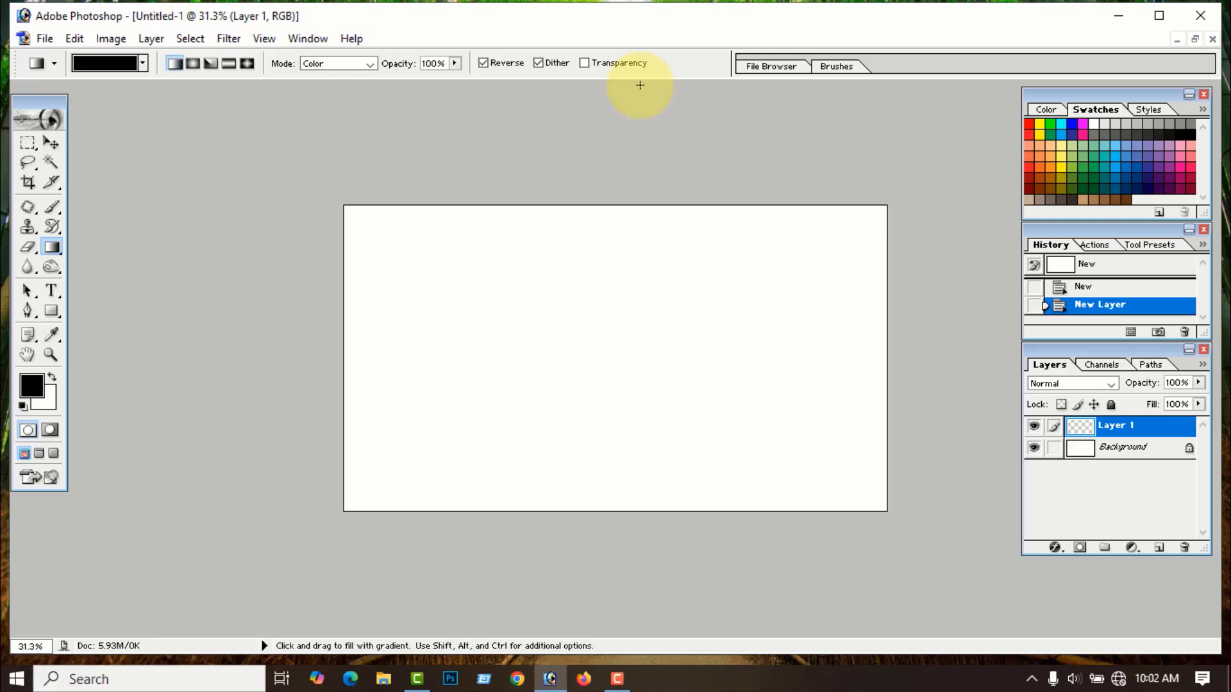
pyautogui.click(584, 63)
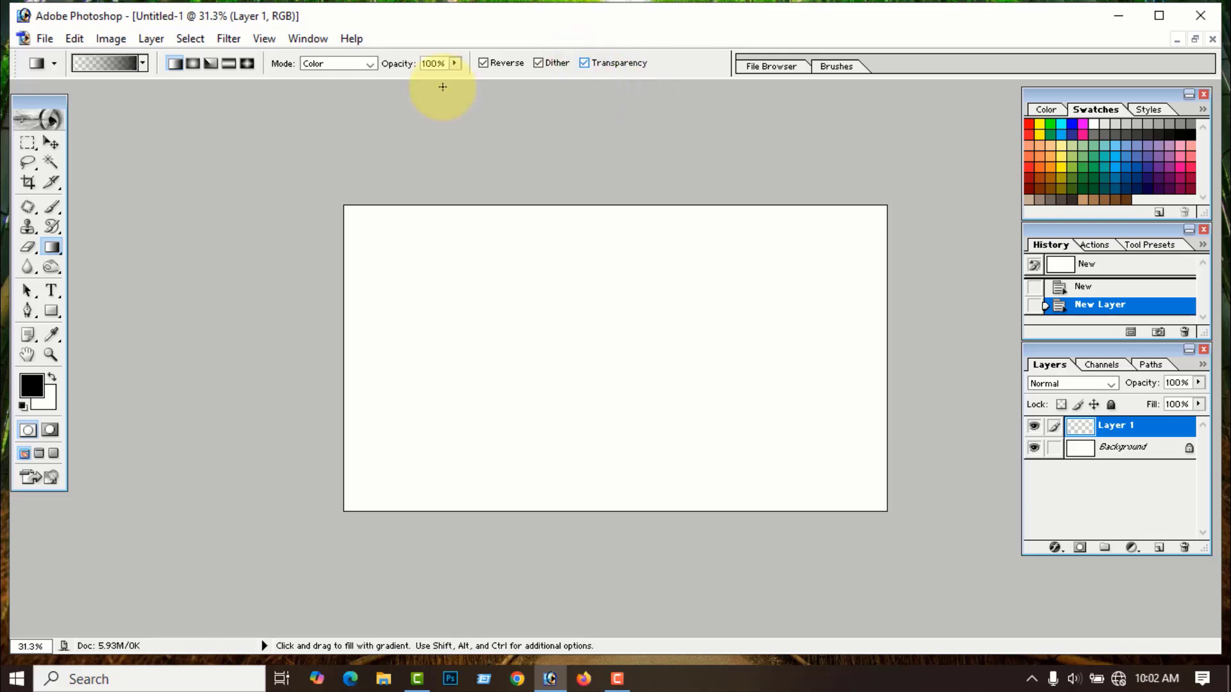
pyautogui.click(31, 383)
pyautogui.moveTo(135, 365); pyautogui.dragTo(306, 347)
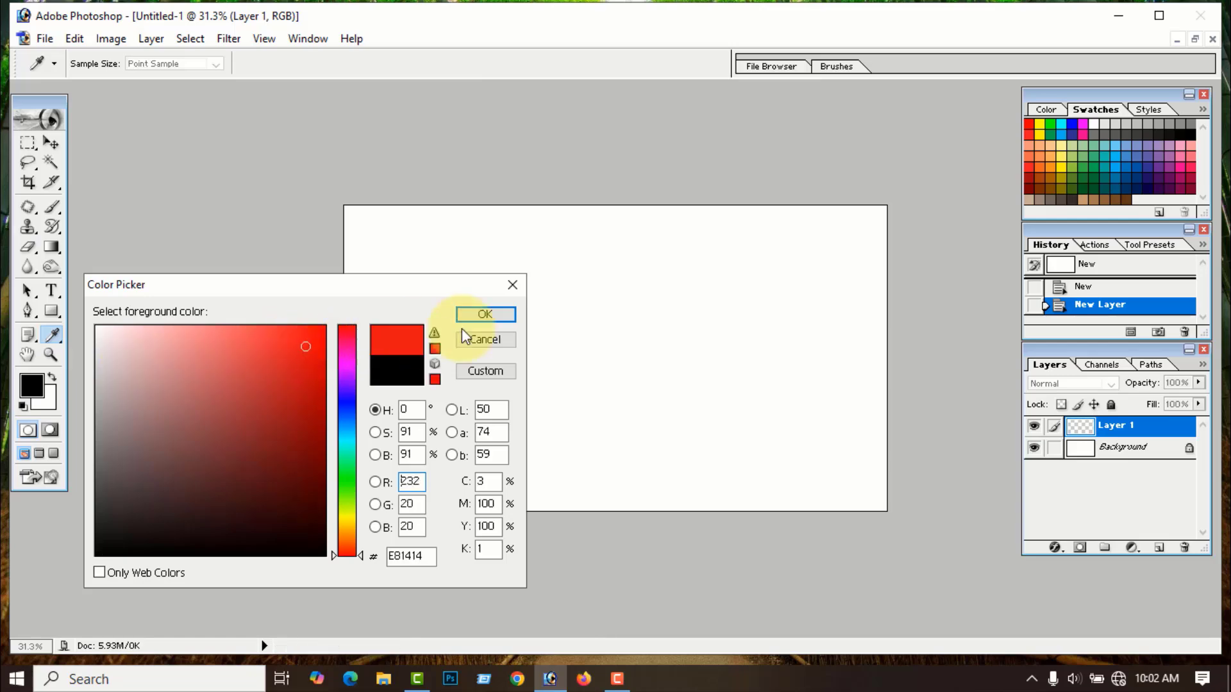
pyautogui.click(495, 316)
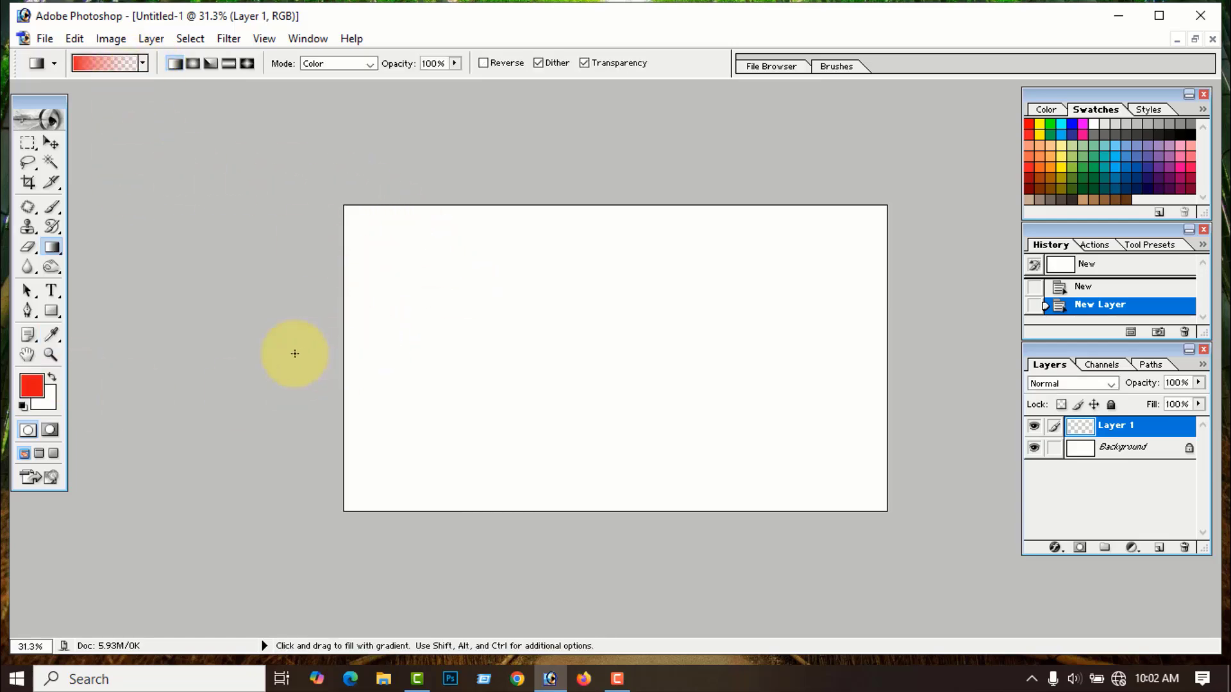
pyautogui.moveTo(344, 345); pyautogui.dragTo(853, 361)
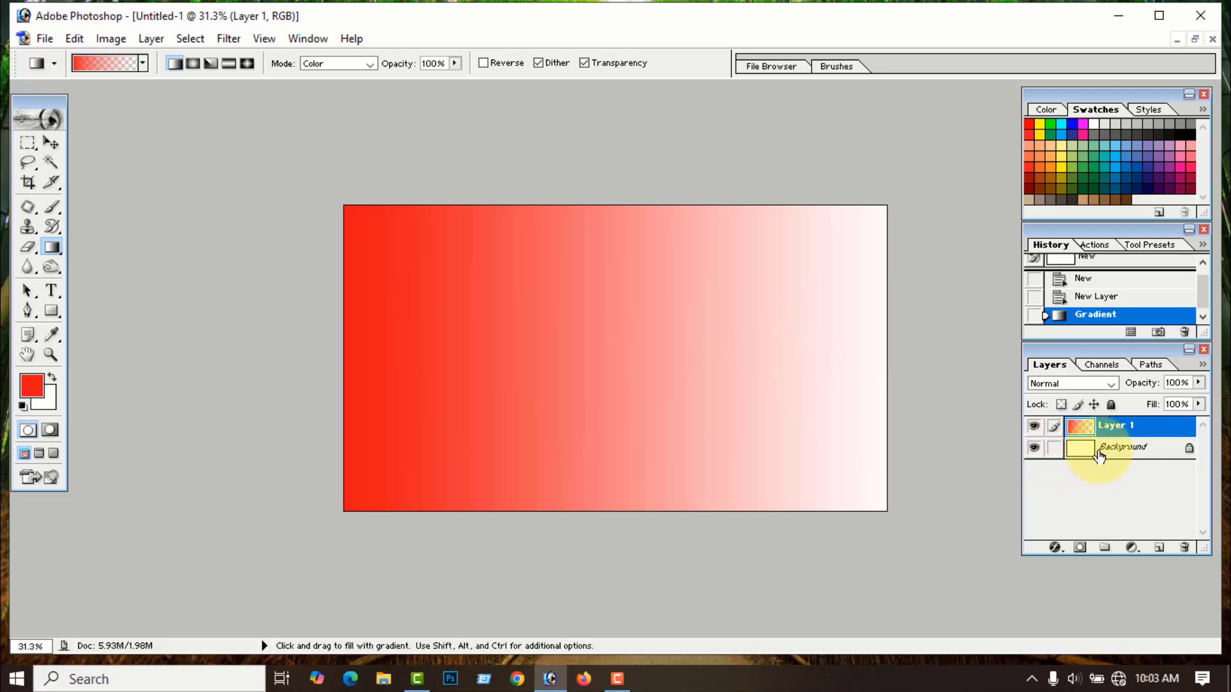
pyautogui.click(1034, 451)
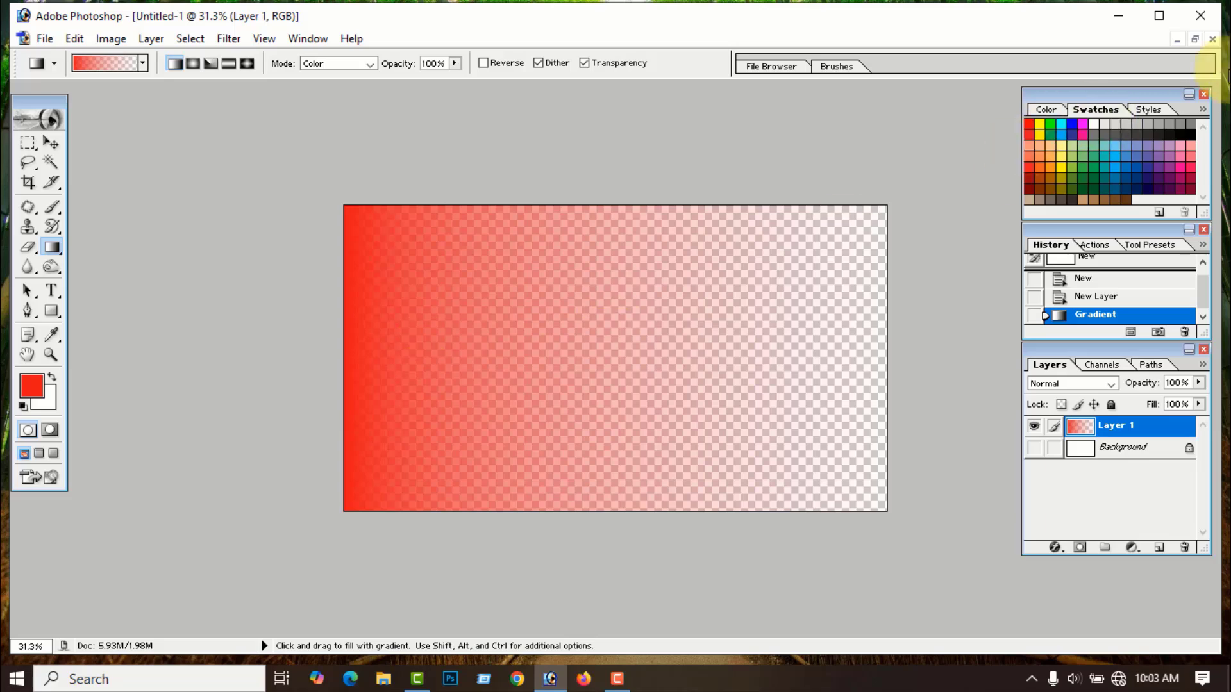
pyautogui.click(1212, 41)
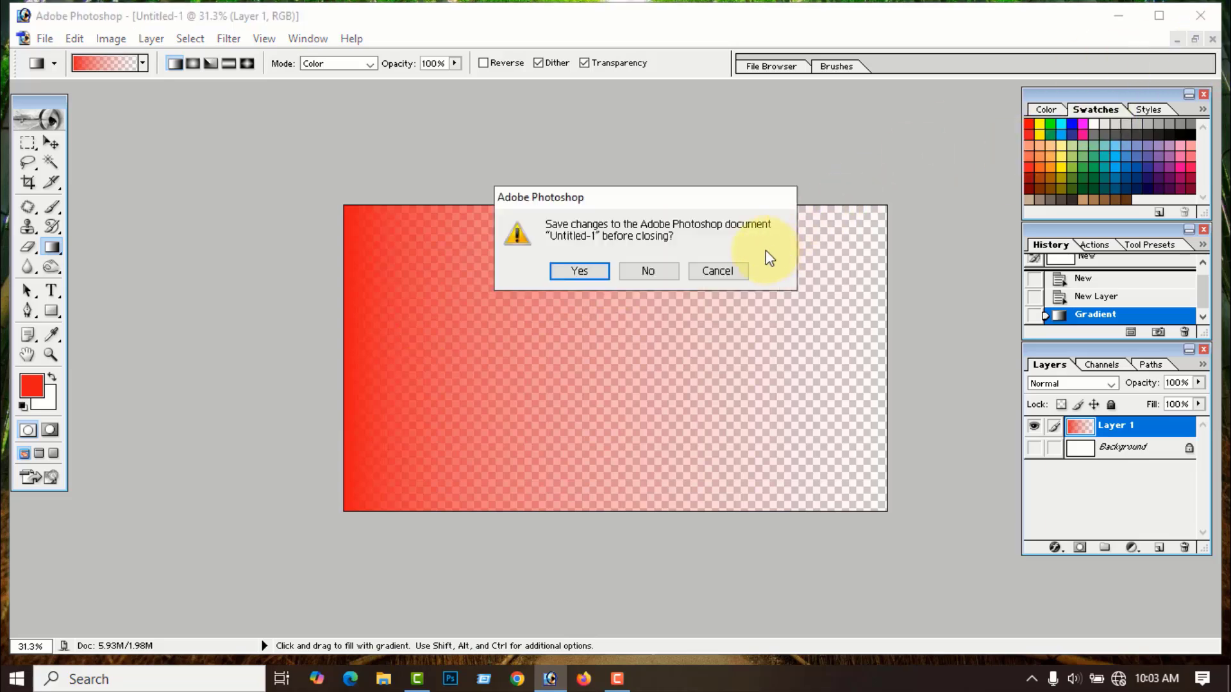
pyautogui.click(655, 270)
# - Reopen the Sky ee image
pyautogui.click(24, 39)
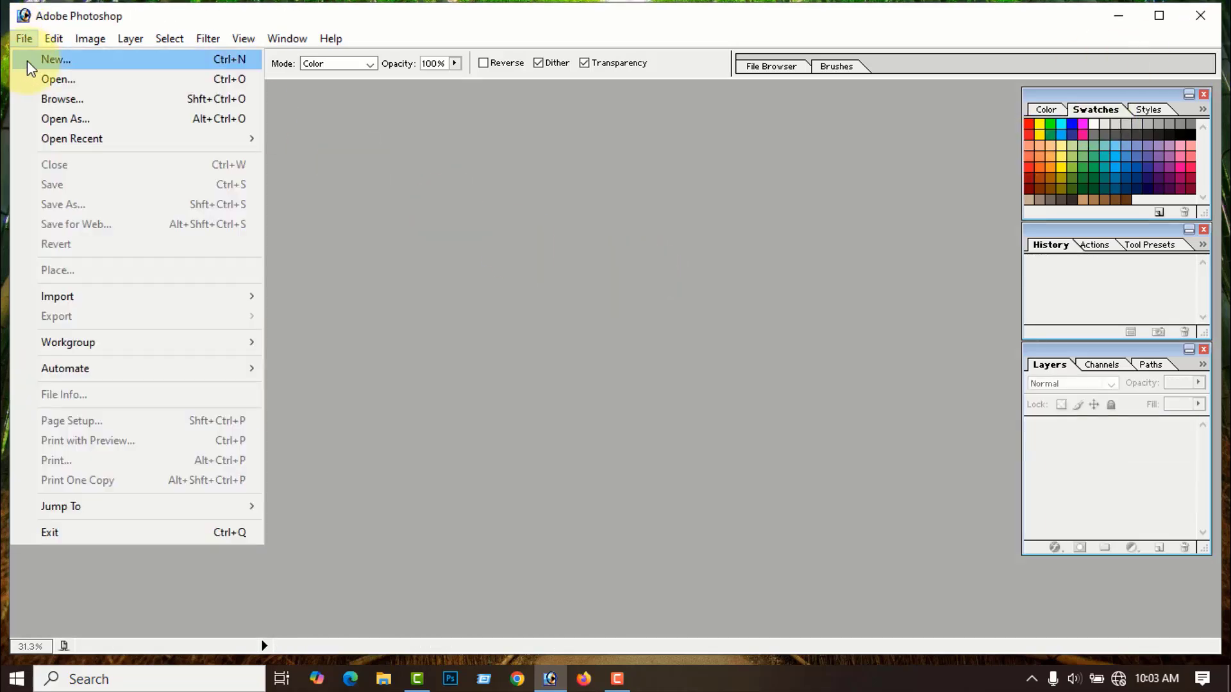
pyautogui.click(50, 80)
pyautogui.click(679, 221)
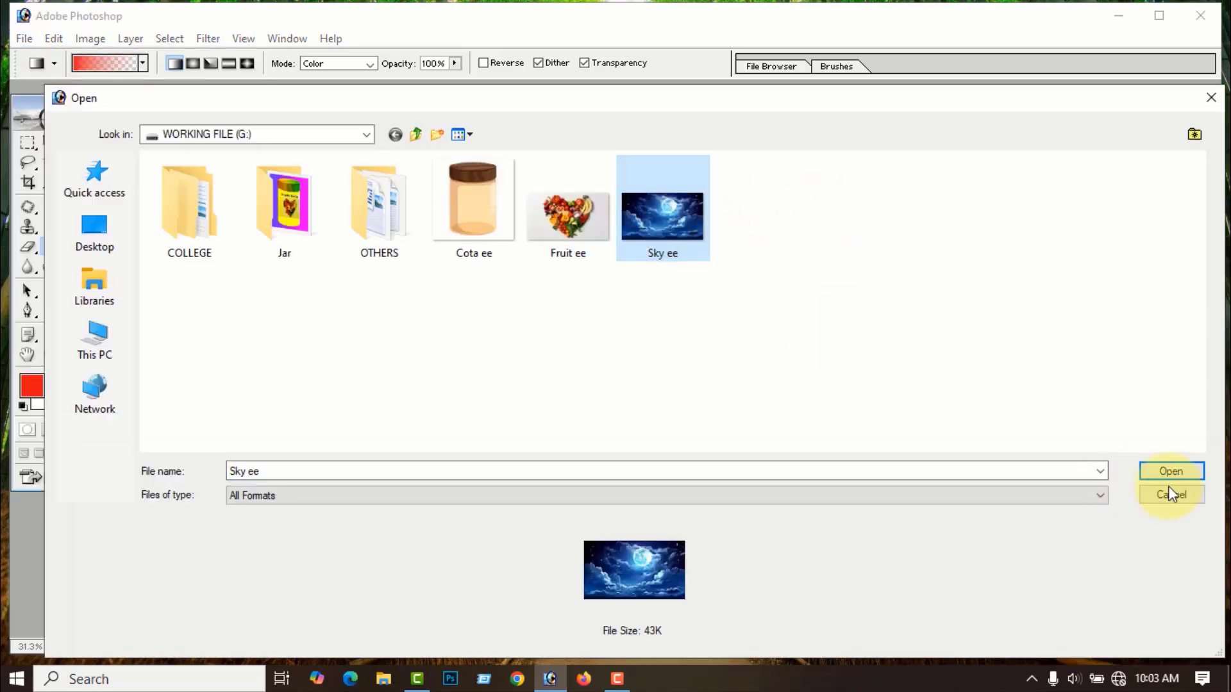
pyautogui.click(1180, 472)
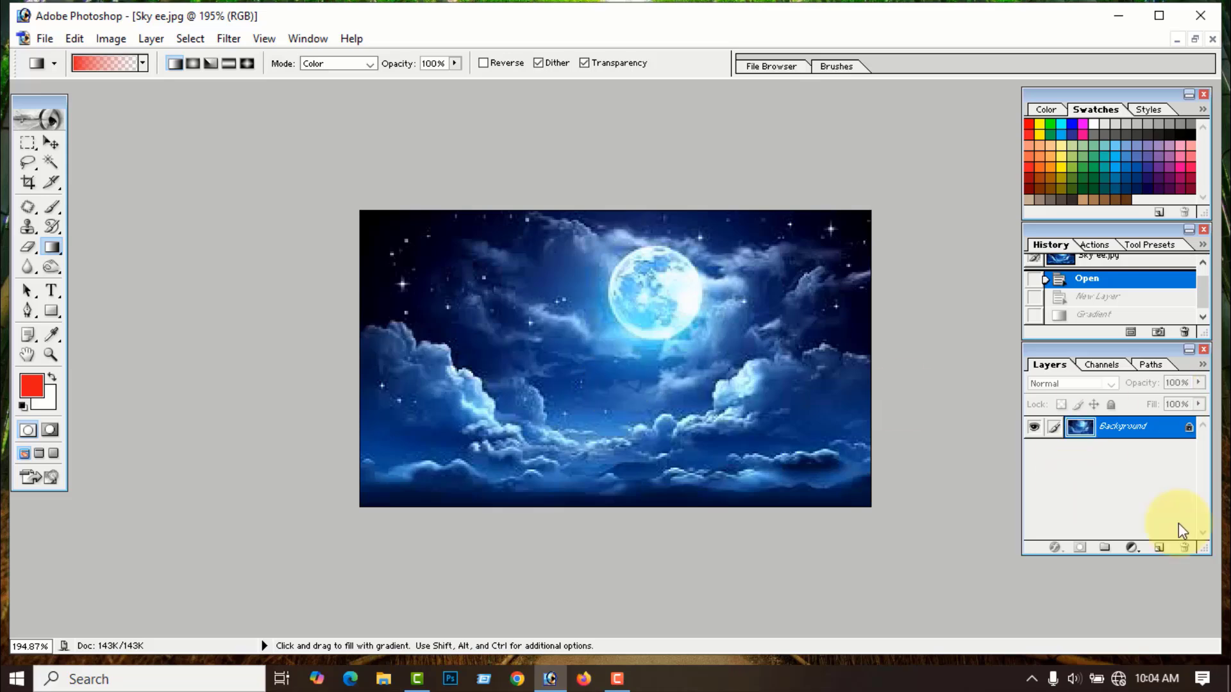
# - On a new layer, fade the sky's sampled near-black colour downward from the top, hiding Background
pyautogui.click(1159, 549)
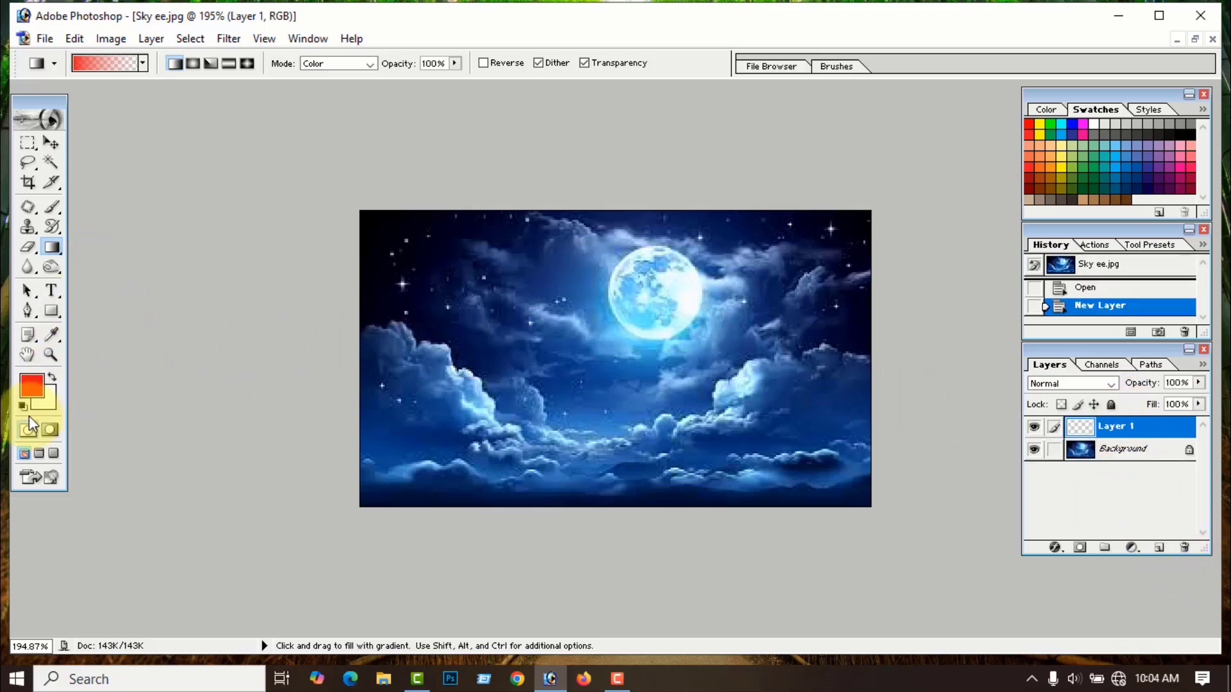
pyautogui.click(27, 384)
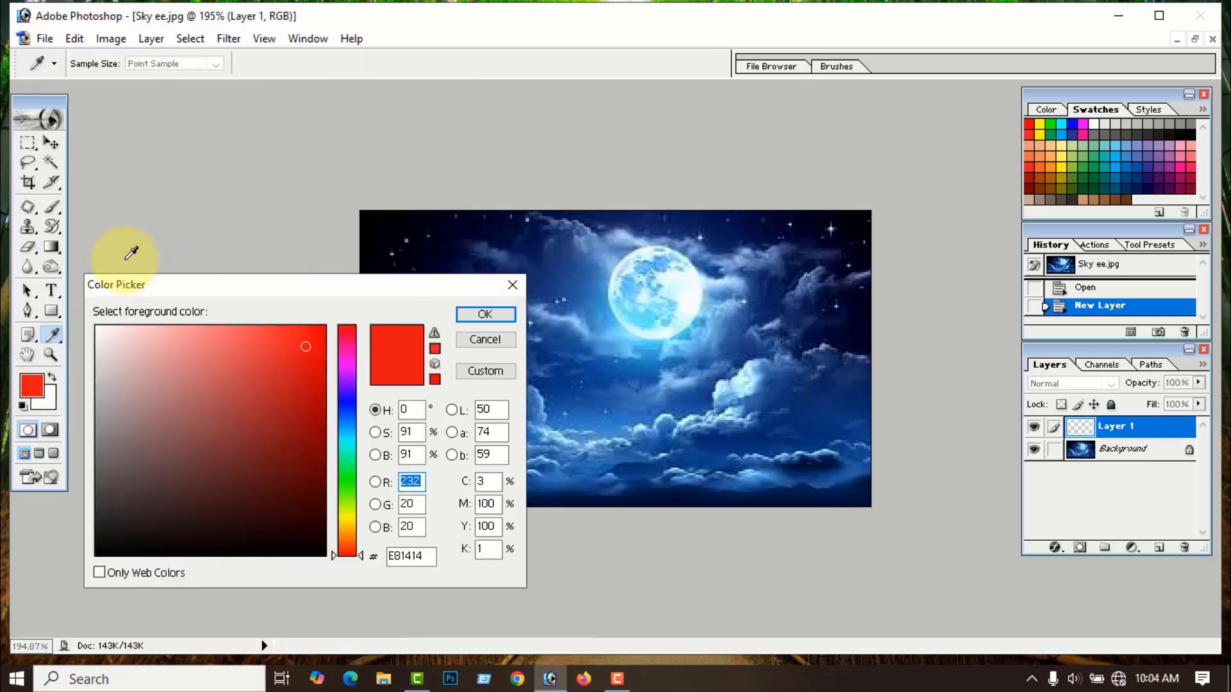
pyautogui.click(385, 220)
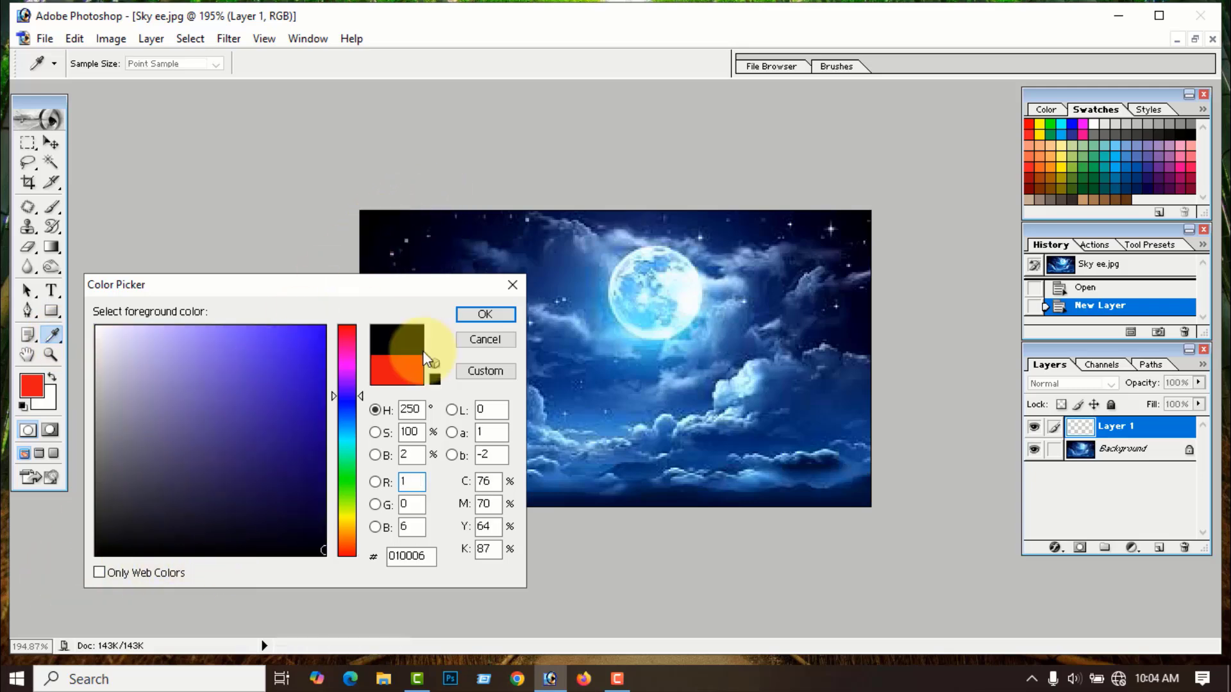
pyautogui.click(485, 315)
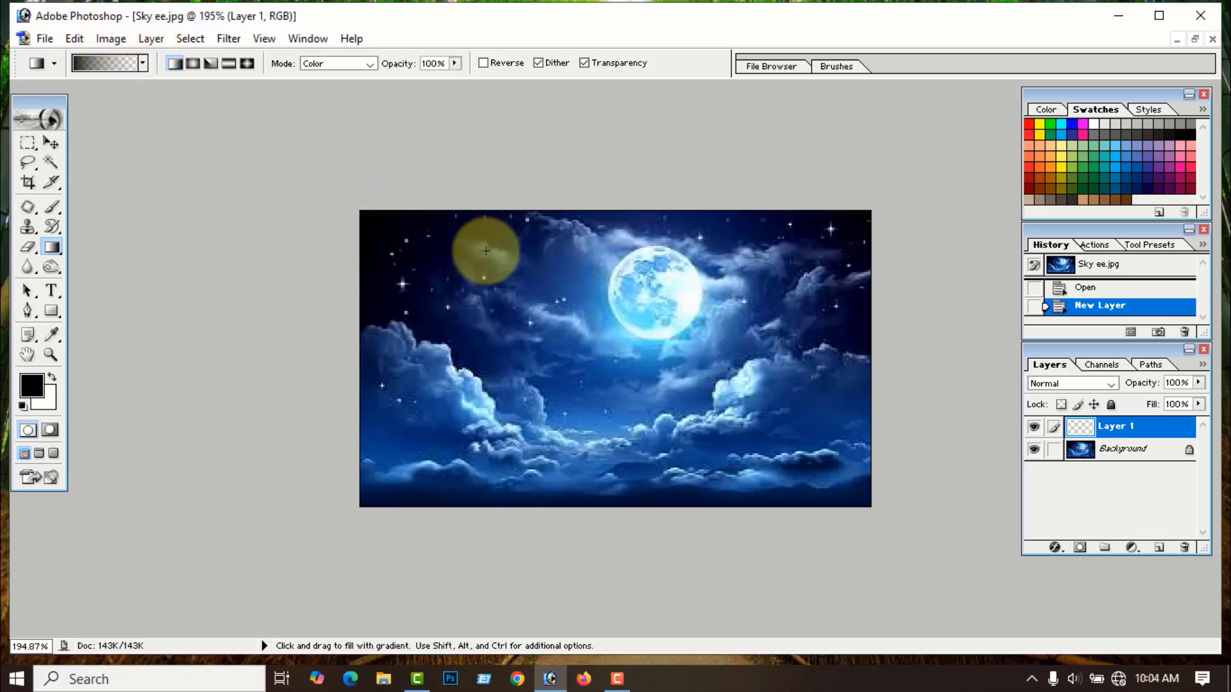
pyautogui.moveTo(595, 216); pyautogui.dragTo(596, 503)
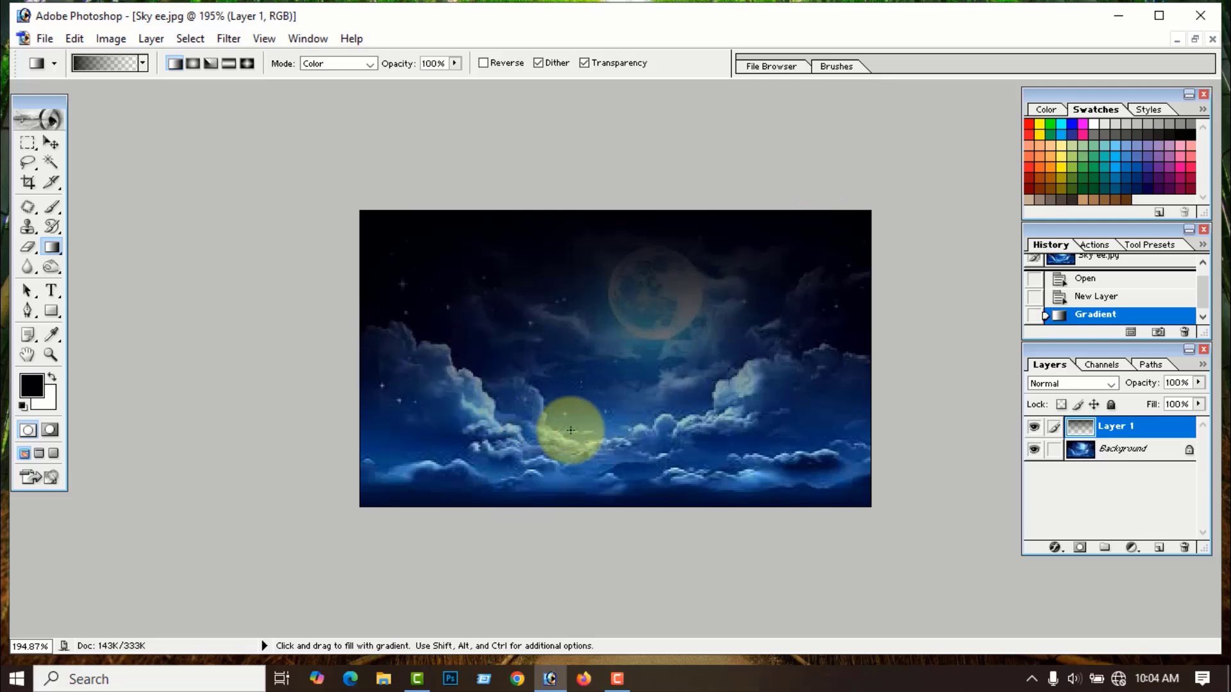
pyautogui.click(1034, 450)
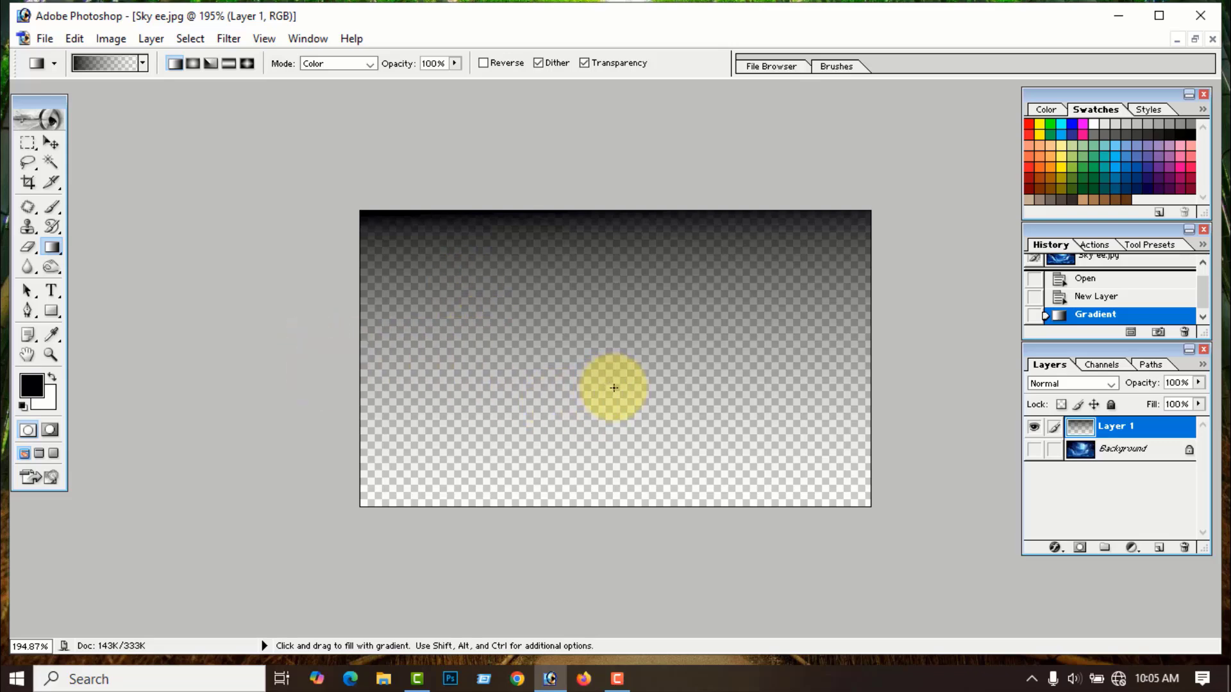
# - Close Sky ee without saving and begin a new document
pyautogui.click(1212, 40)
pyautogui.click(647, 270)
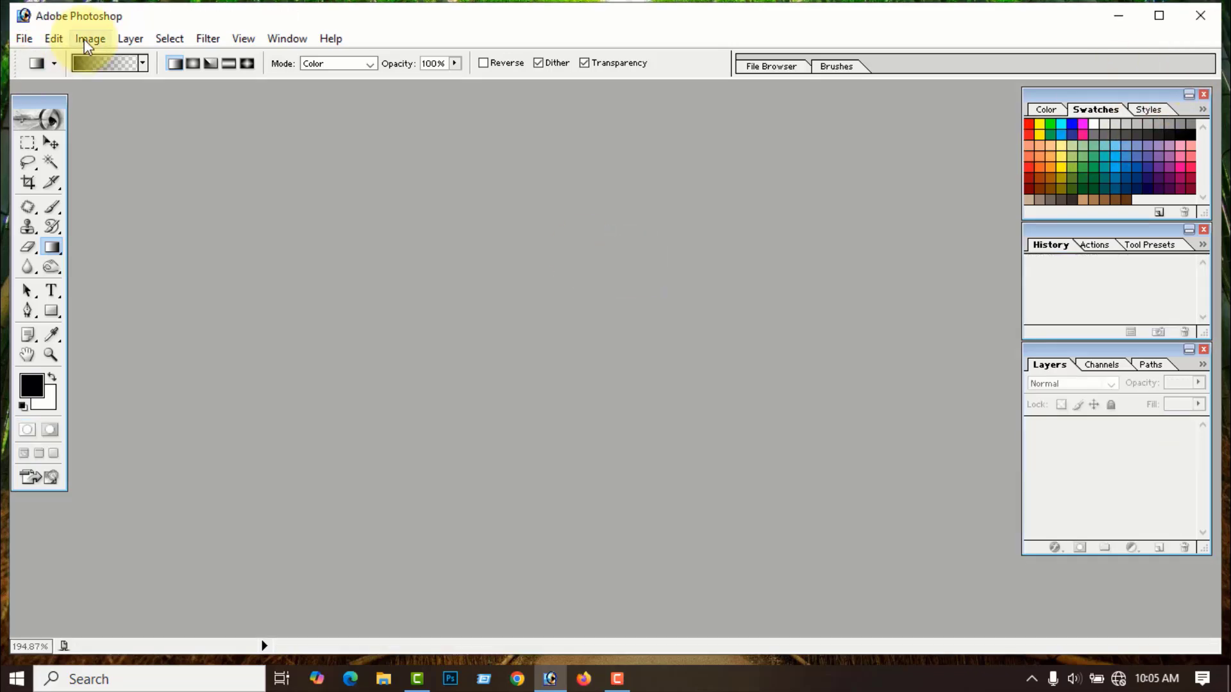
pyautogui.click(24, 39)
# - Create a new document with an empty layer and a rectangular selection left of centre
pyautogui.click(58, 59)
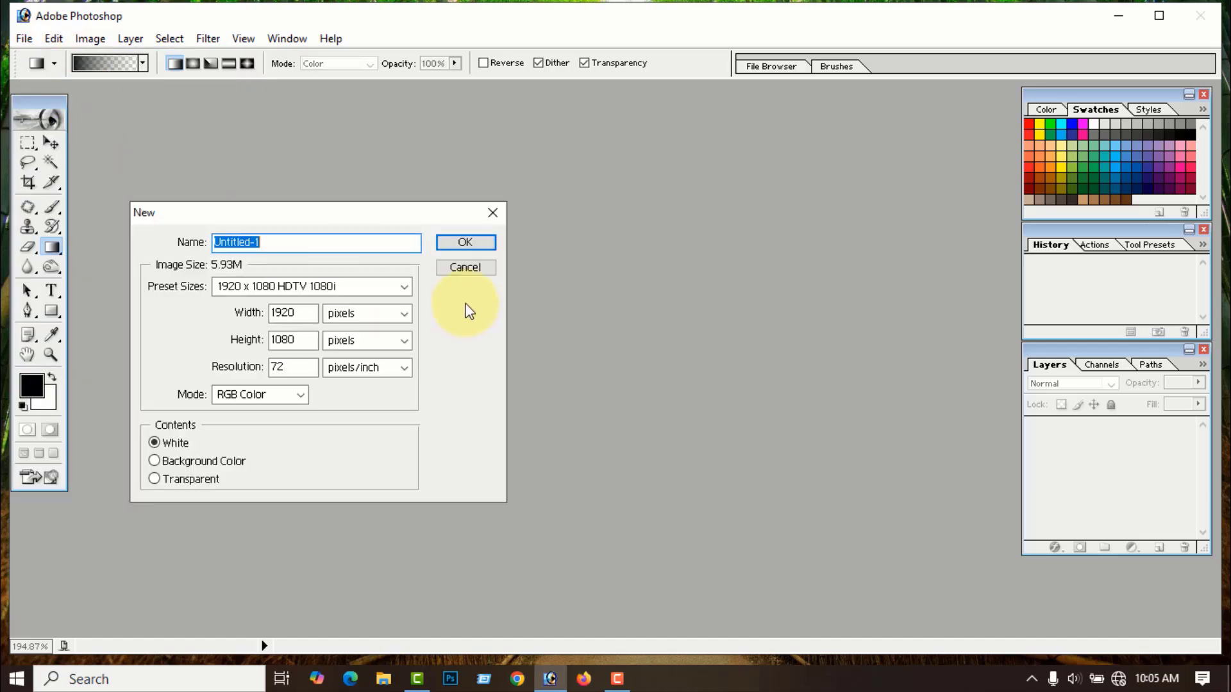
pyautogui.click(481, 243)
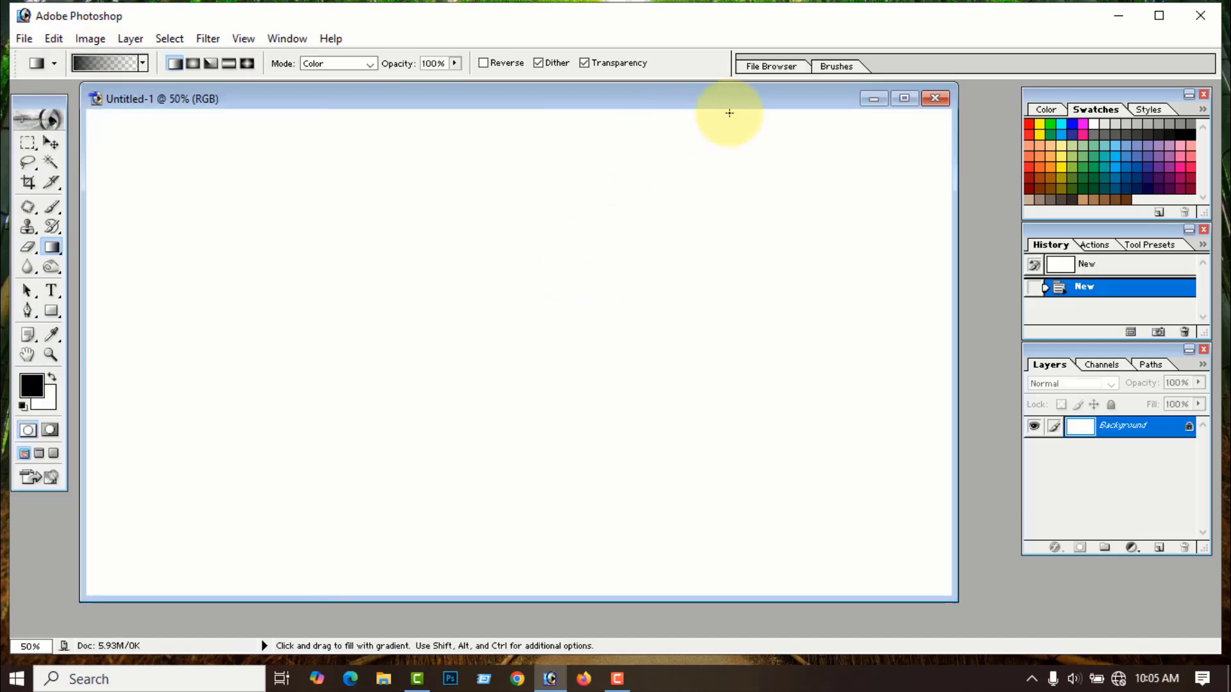
pyautogui.click(888, 101)
pyautogui.click(1159, 548)
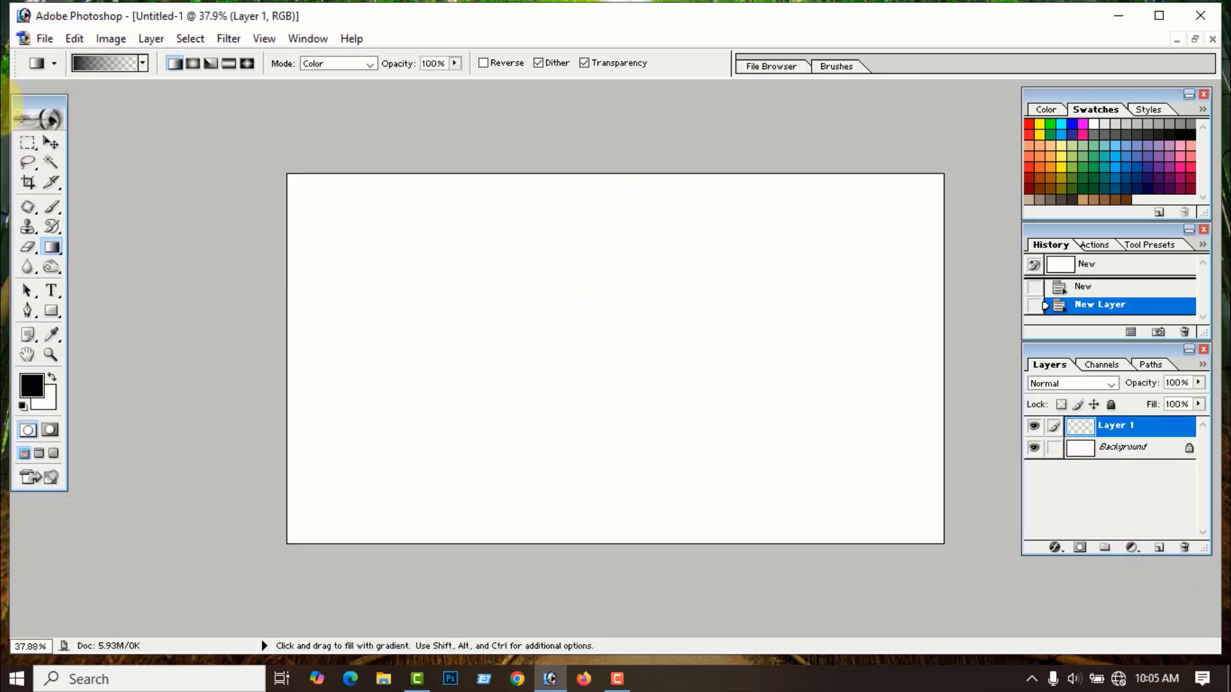
pyautogui.click(28, 143)
pyautogui.moveTo(396, 265); pyautogui.dragTo(640, 394)
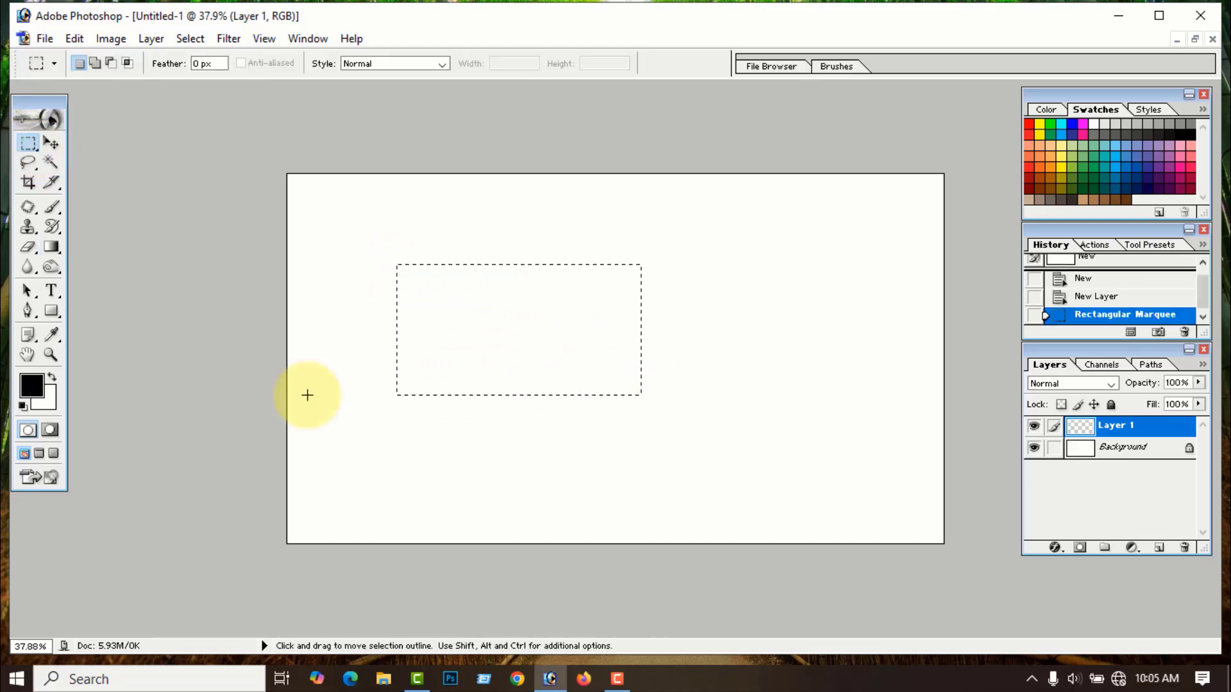
# - Fill the selection with a red-to-transparent gradient, hide Background, and deselect
pyautogui.click(32, 387)
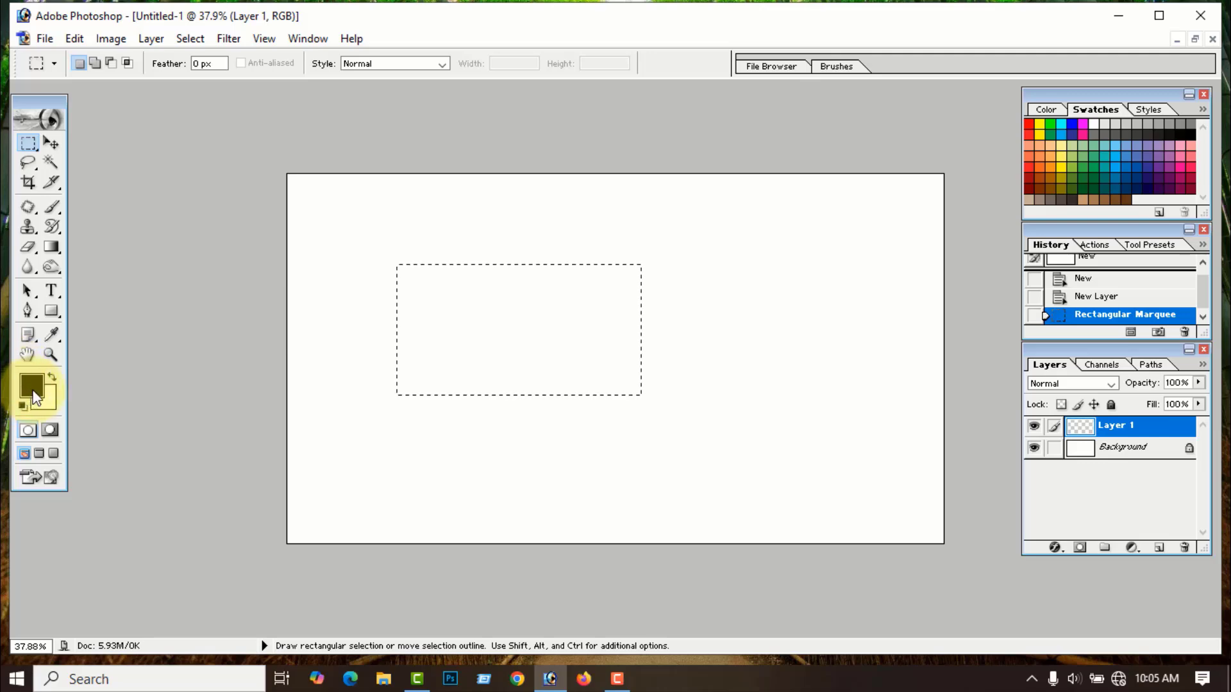
pyautogui.click(344, 332)
pyautogui.click(306, 336)
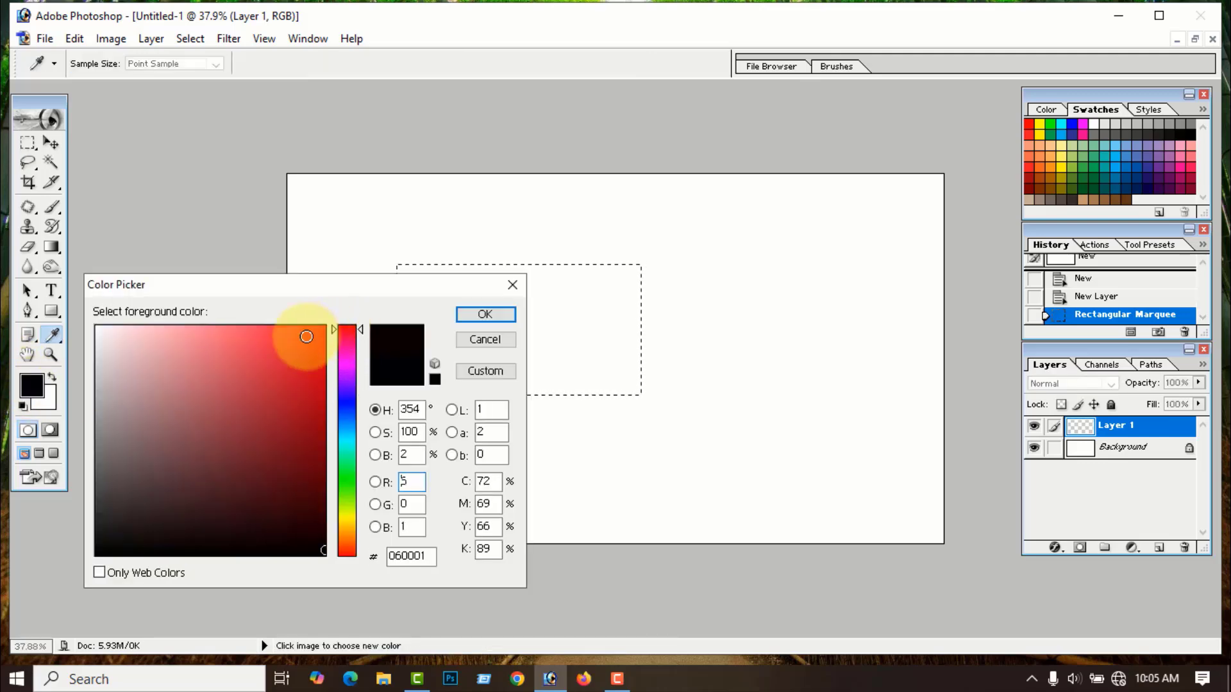
pyautogui.click(485, 315)
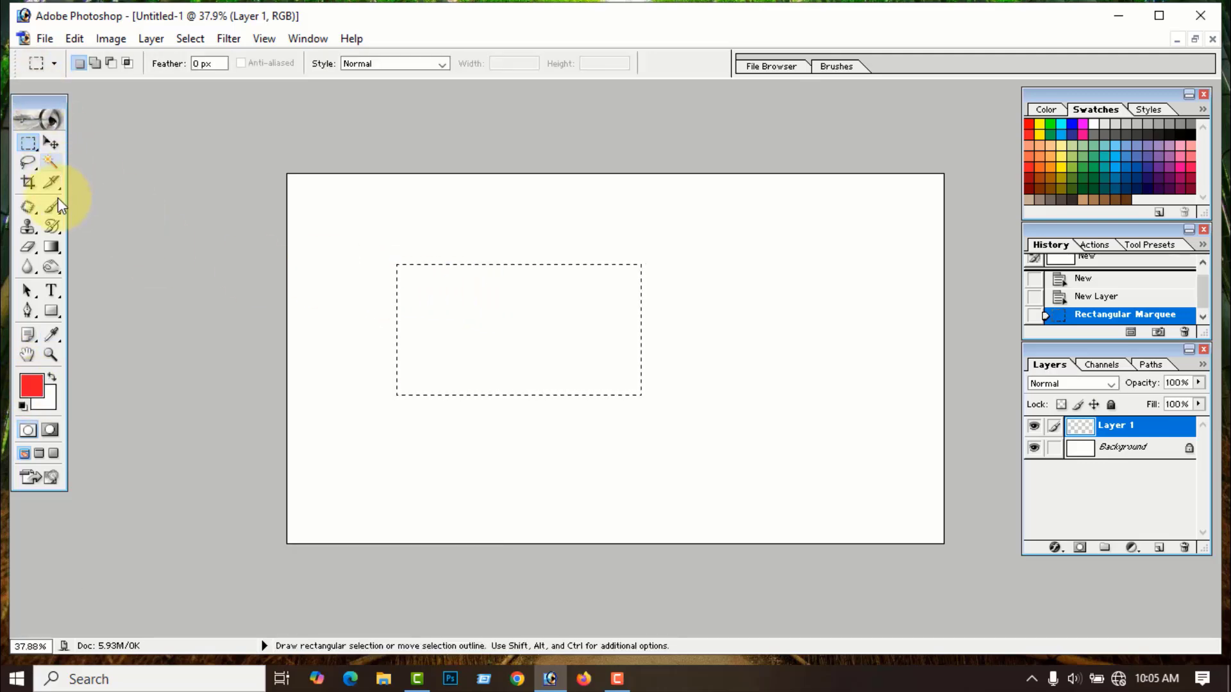
pyautogui.click(51, 246)
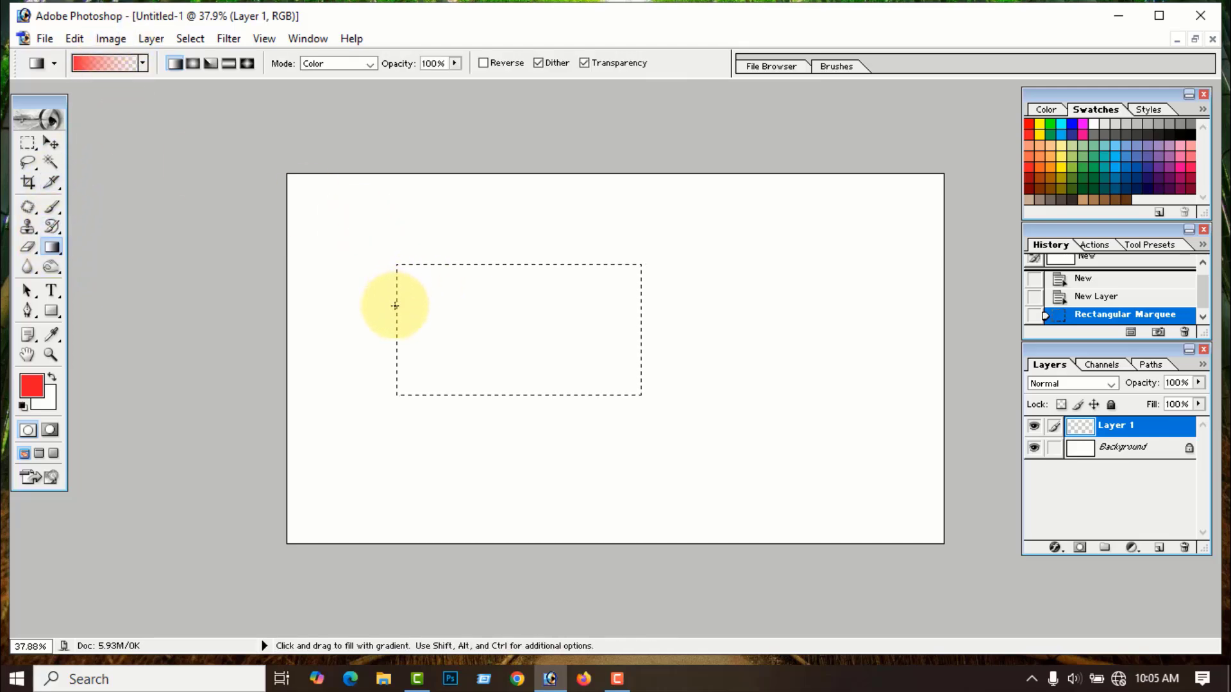
pyautogui.moveTo(397, 320); pyautogui.dragTo(646, 323)
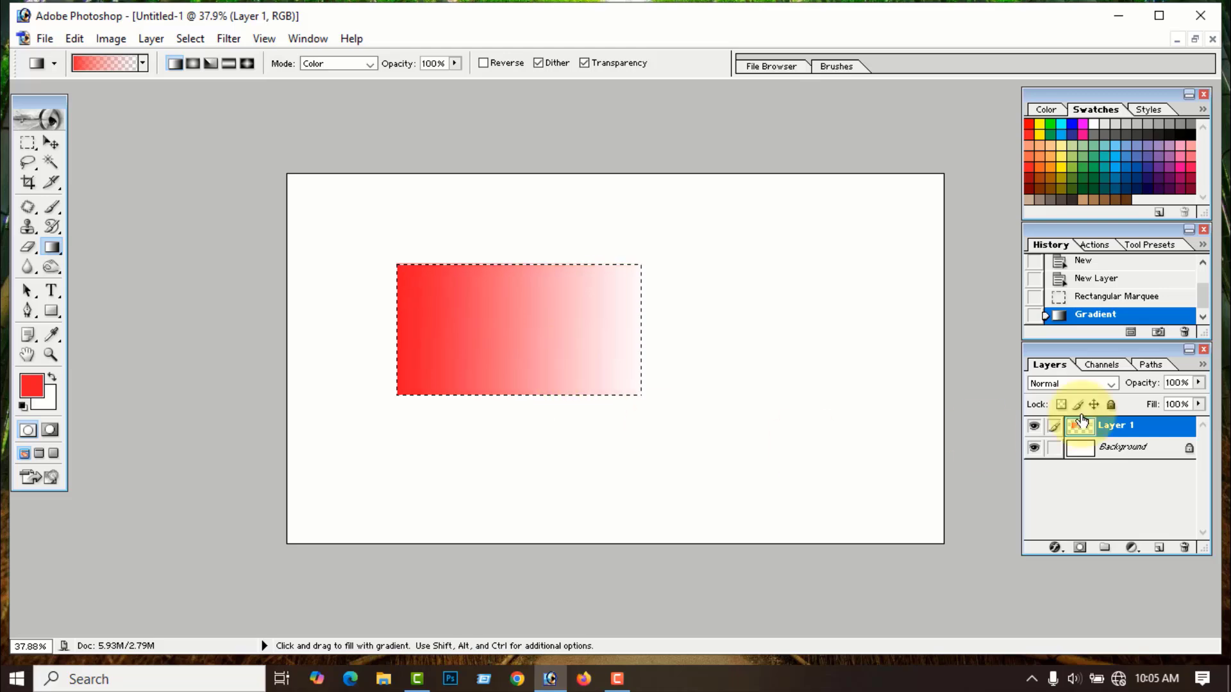
pyautogui.click(1033, 449)
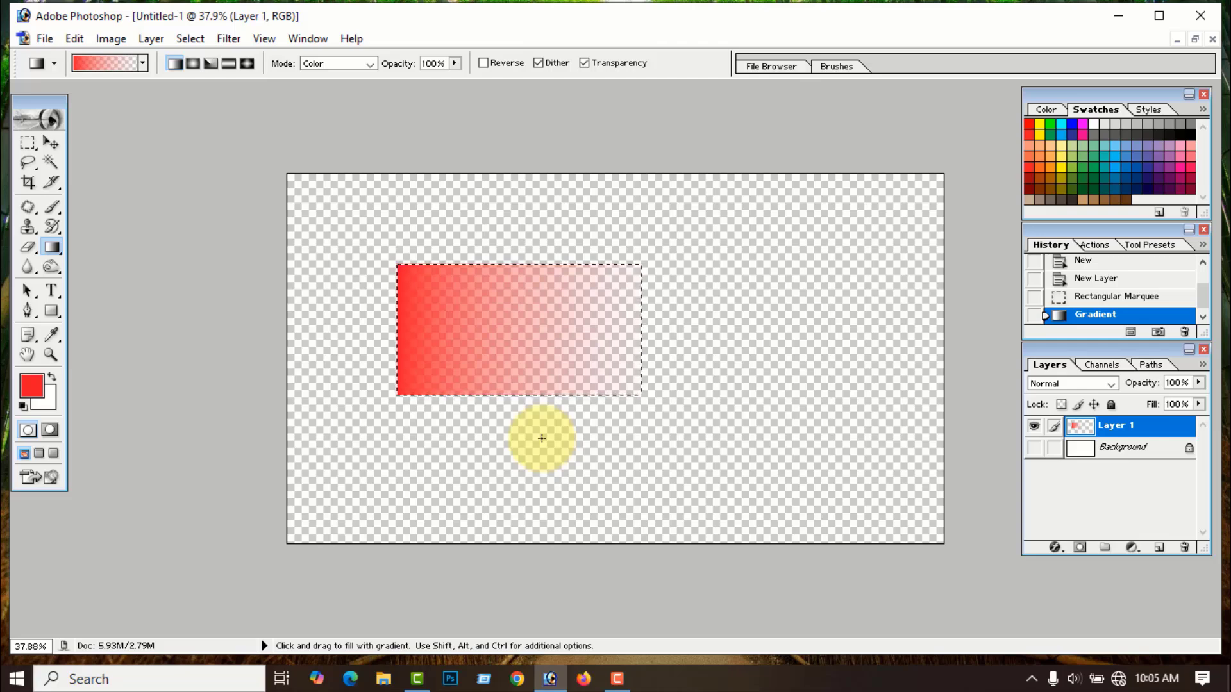
pyautogui.hotkey('ctrl', 'd')
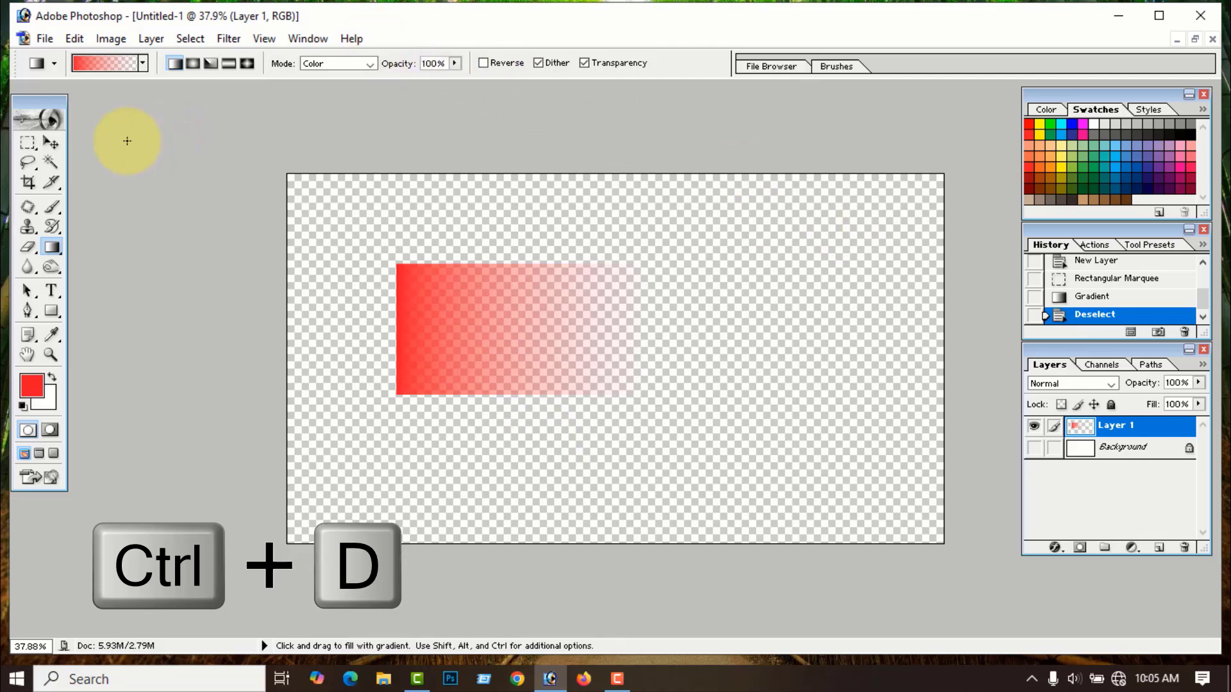
# - Nudge the gradient rectangle slightly right, then close Untitled-1 without saving
pyautogui.click(50, 142)
pyautogui.moveTo(428, 339); pyautogui.dragTo(486, 323)
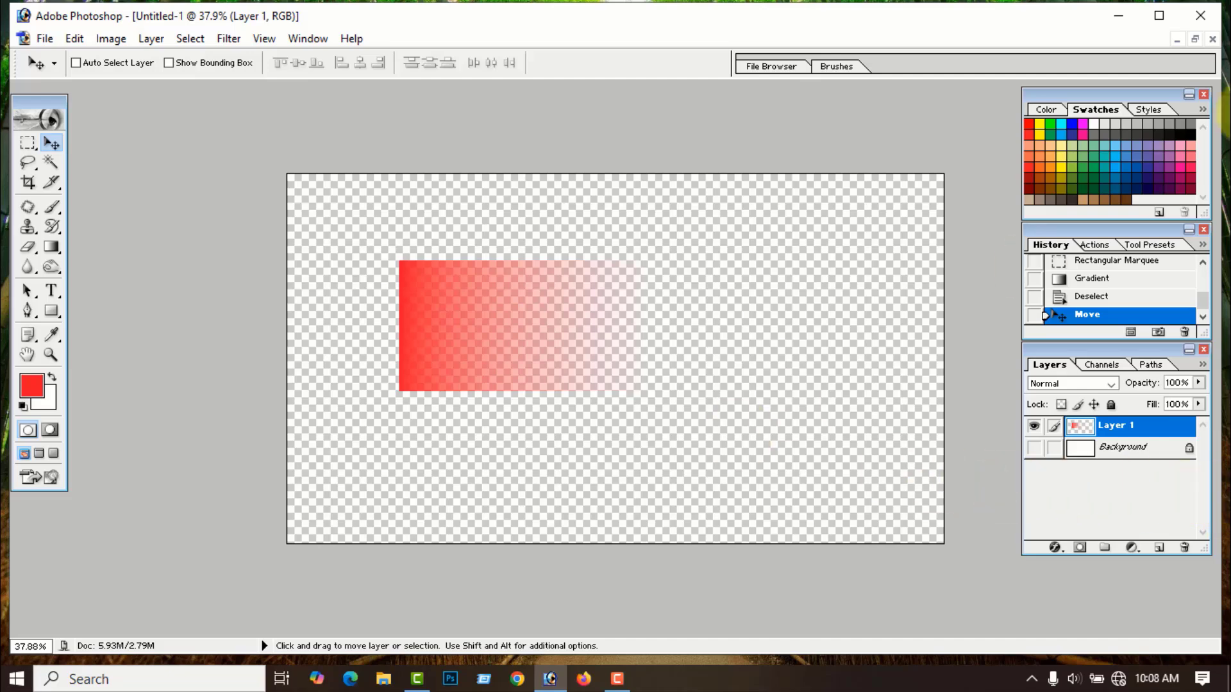
pyautogui.click(1213, 40)
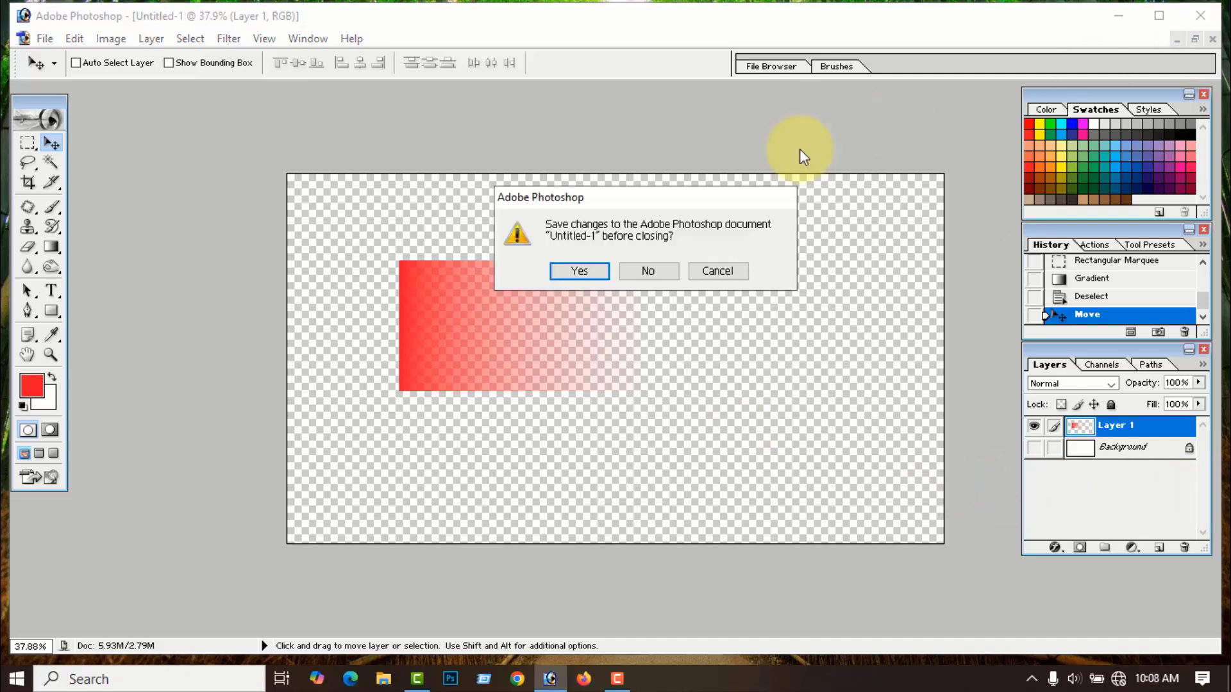
pyautogui.click(646, 272)
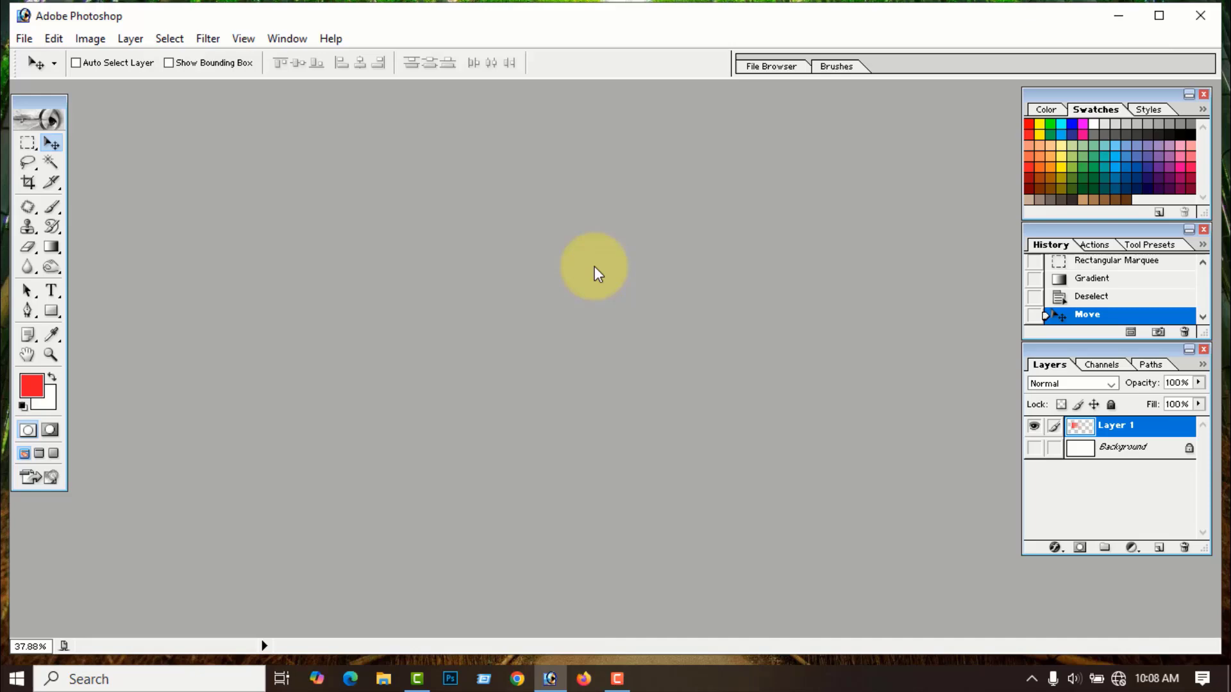
pyautogui.click(21, 405)
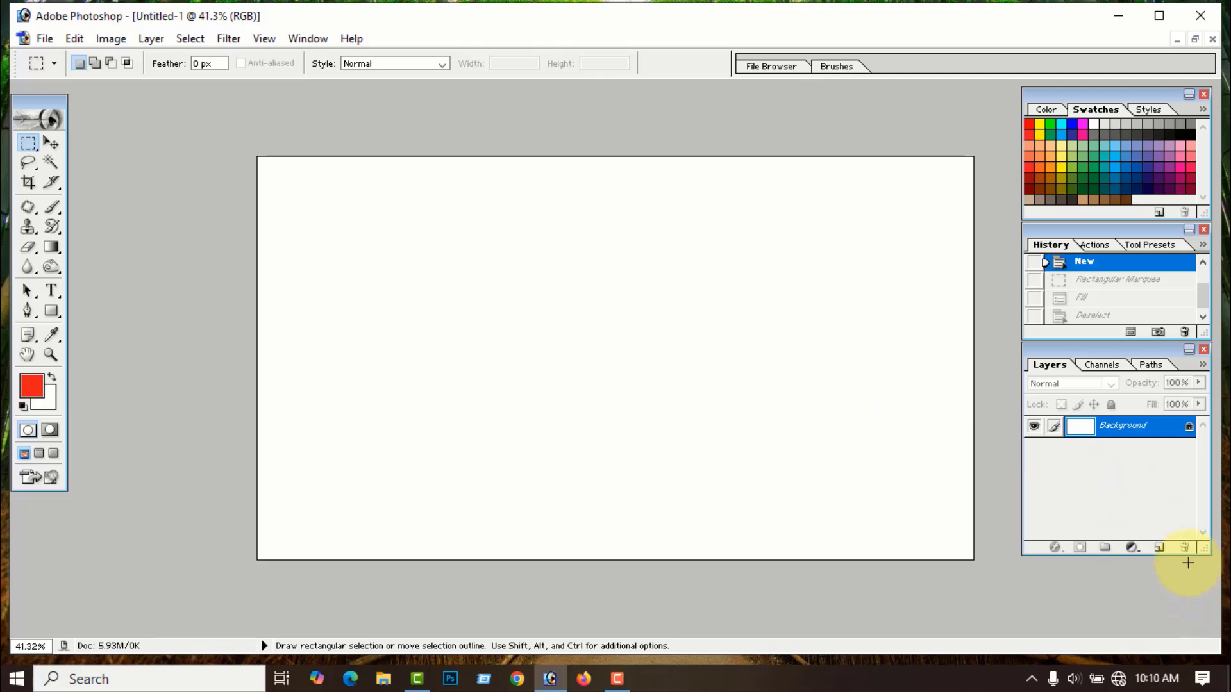
# - On a new Layer 1, marquee a rectangle, fill it with red, and deselect
pyautogui.click(1160, 548)
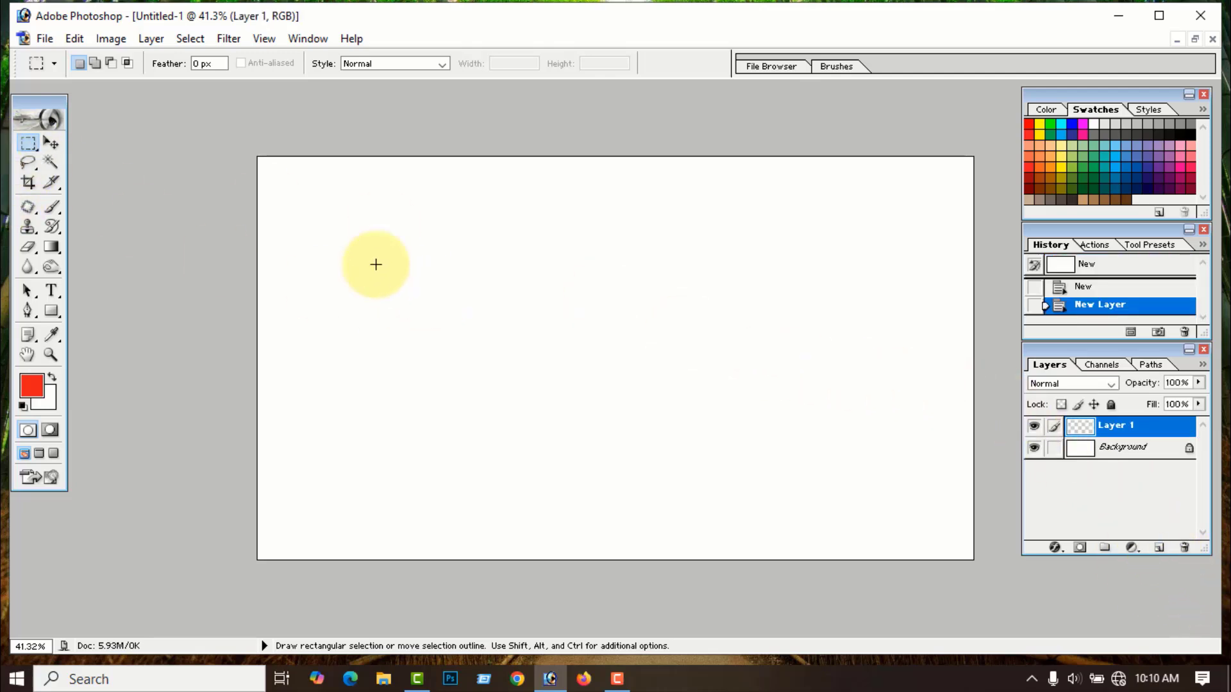
pyautogui.moveTo(326, 243); pyautogui.dragTo(612, 412)
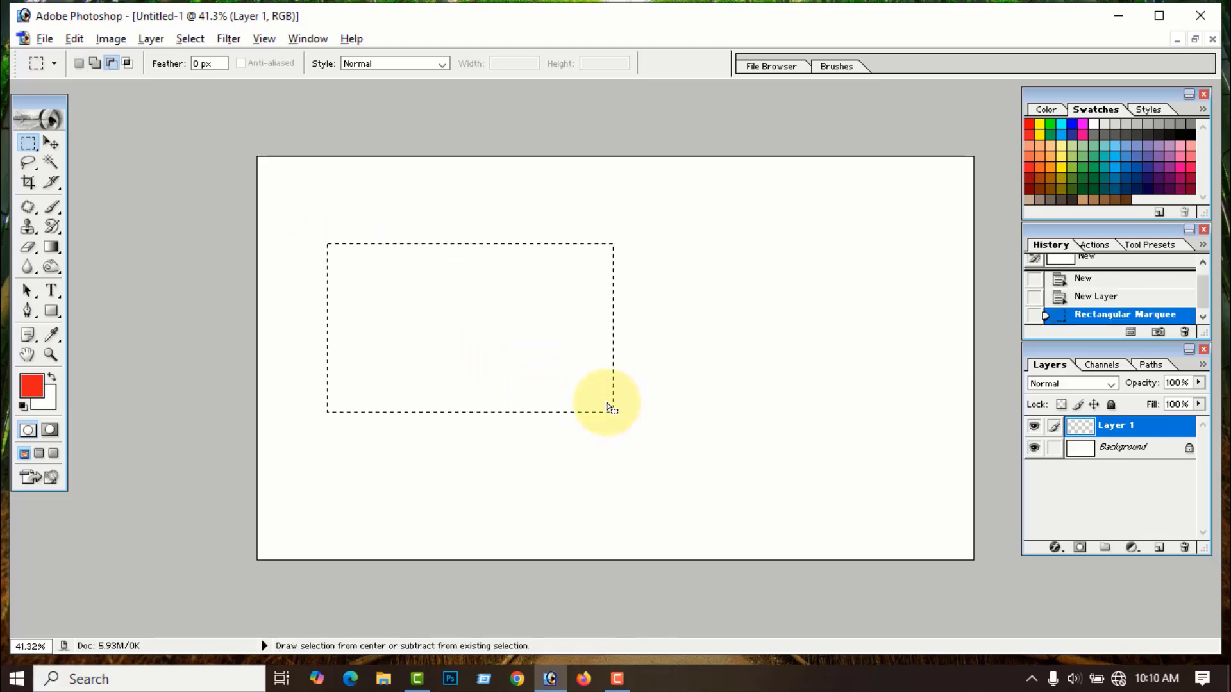
pyautogui.hotkey('alt', 'BackSpace')
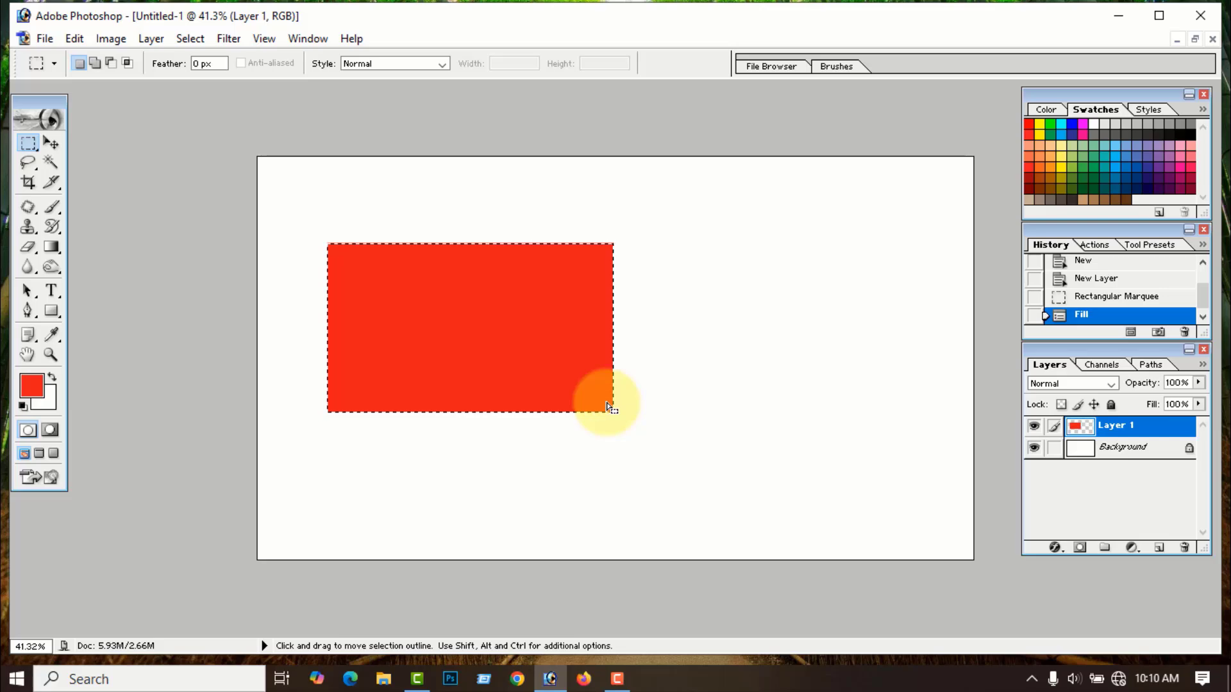
pyautogui.hotkey('ctrl', 'd')
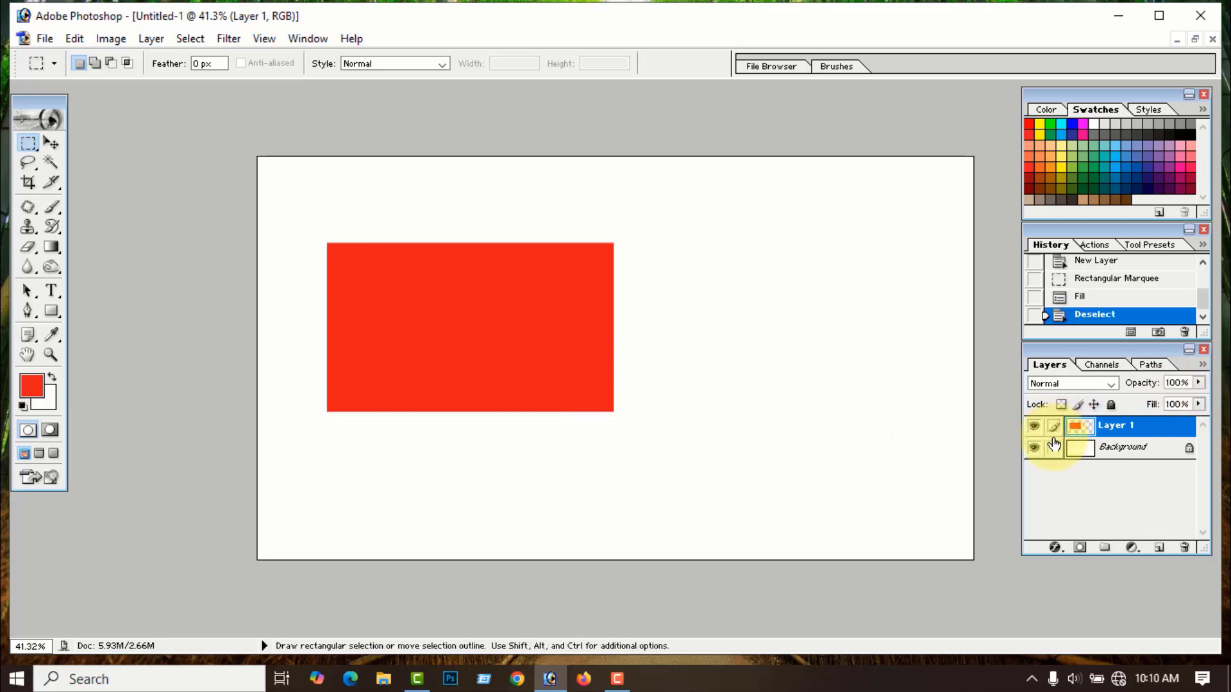
# - Add a Gradient Overlay to Layer 1 using the red-to-green preset
pyautogui.rightClick(1080, 426)
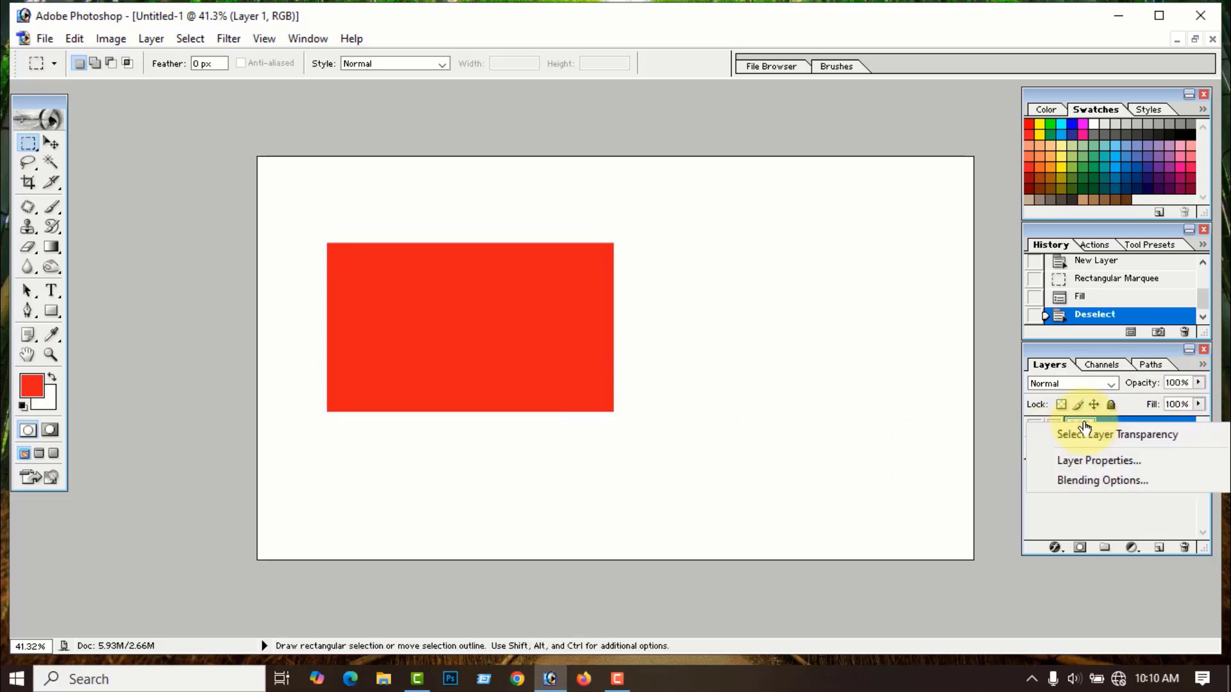
pyautogui.click(1085, 482)
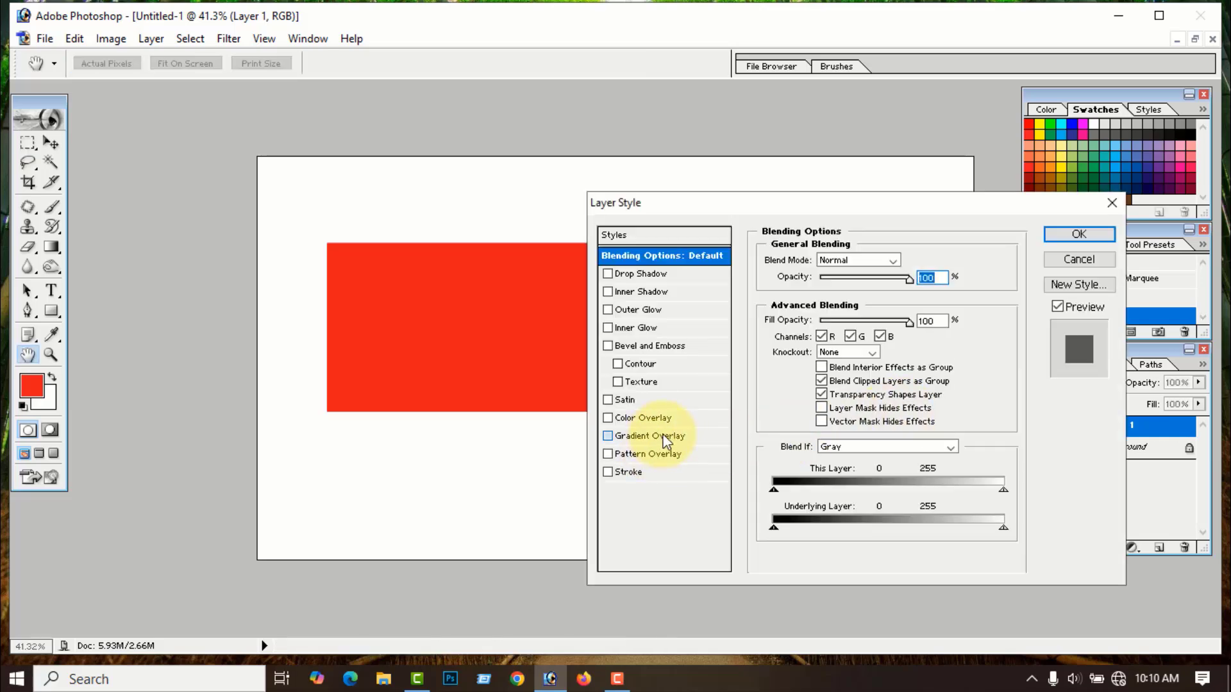
pyautogui.click(665, 437)
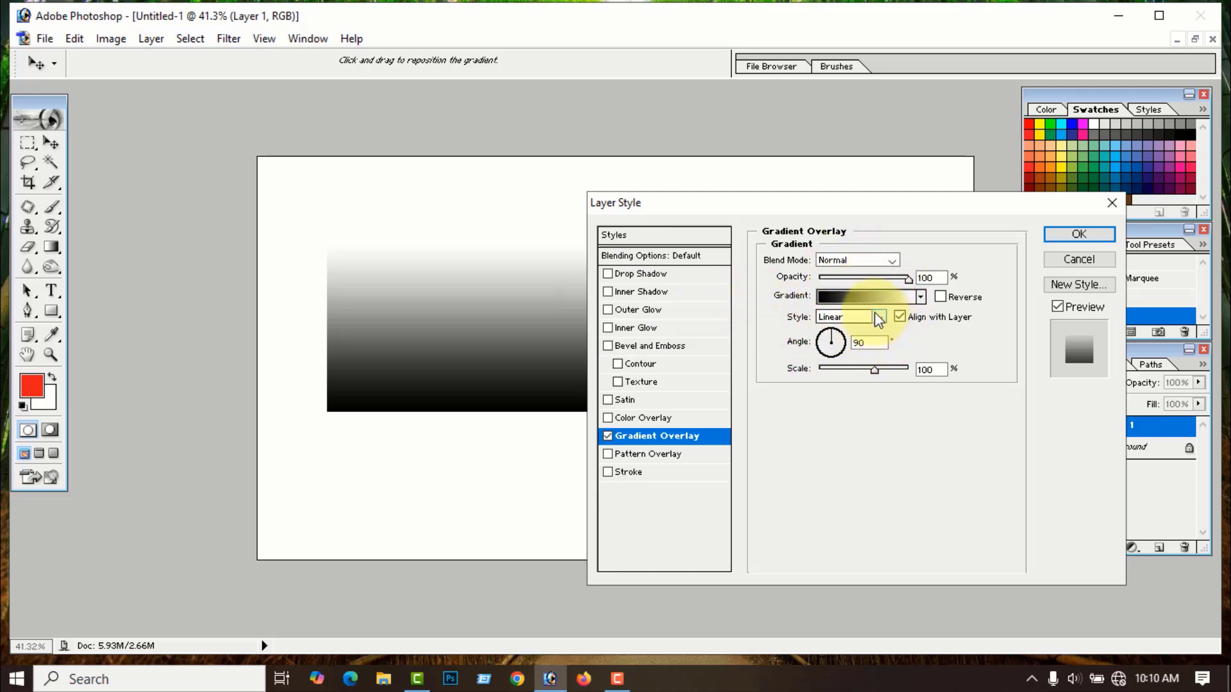
pyautogui.click(921, 298)
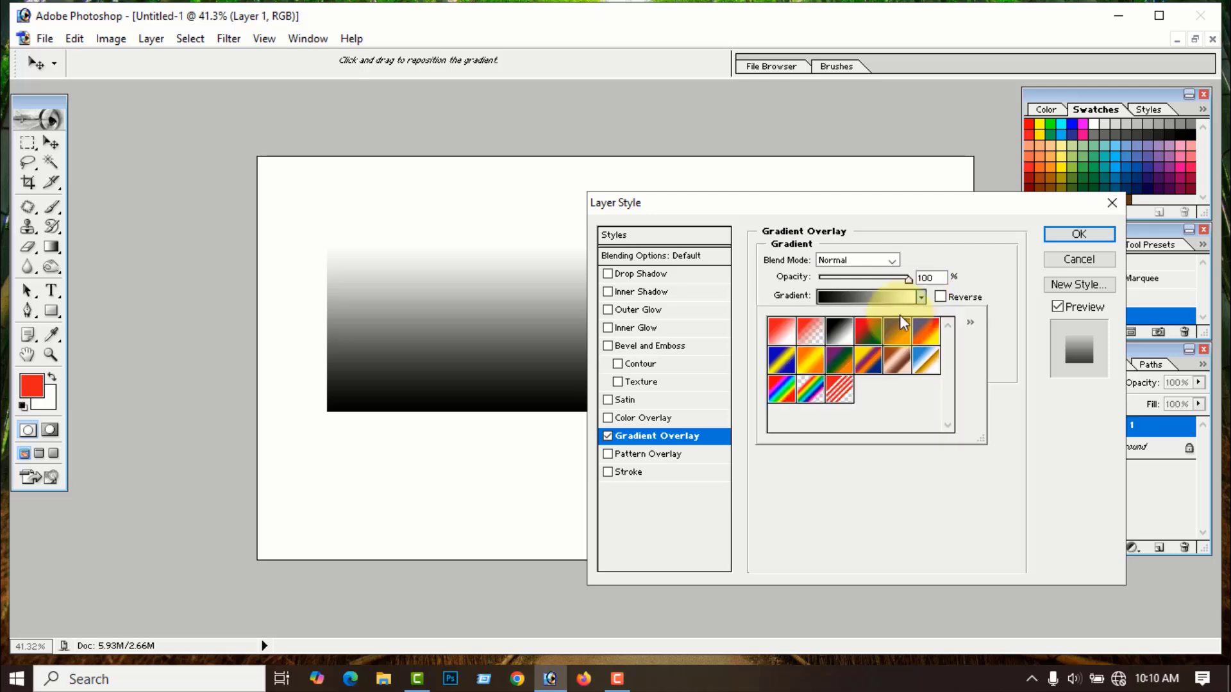
pyautogui.click(866, 338)
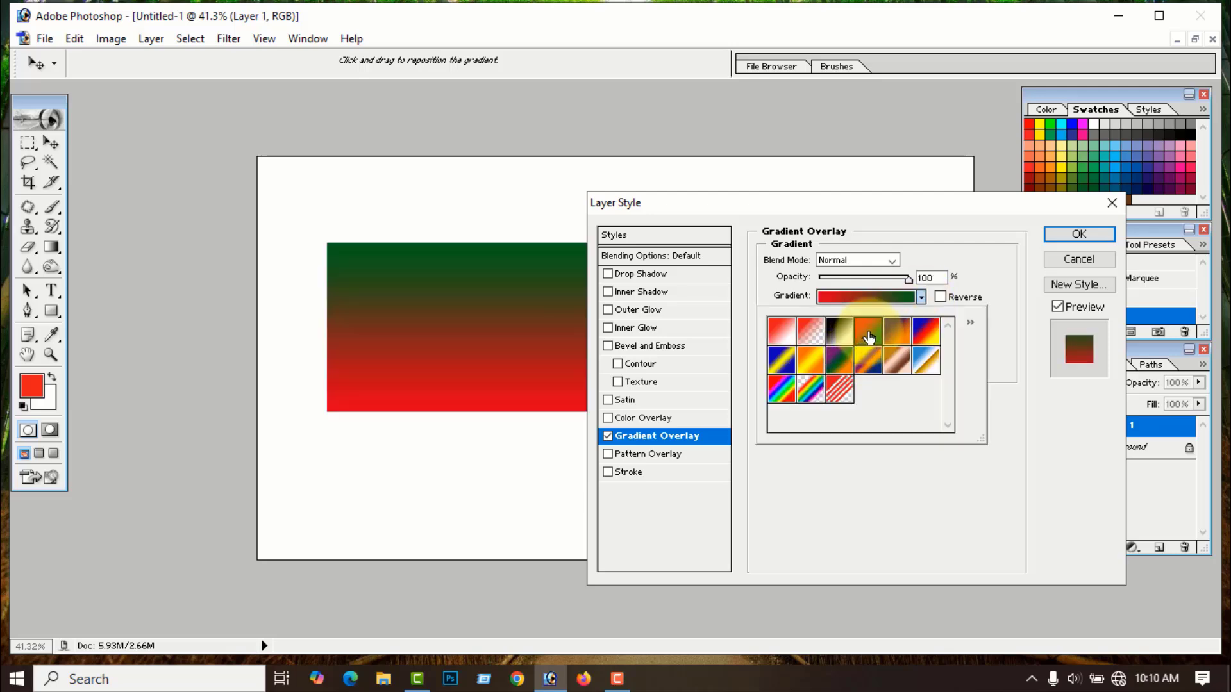
pyautogui.click(991, 282)
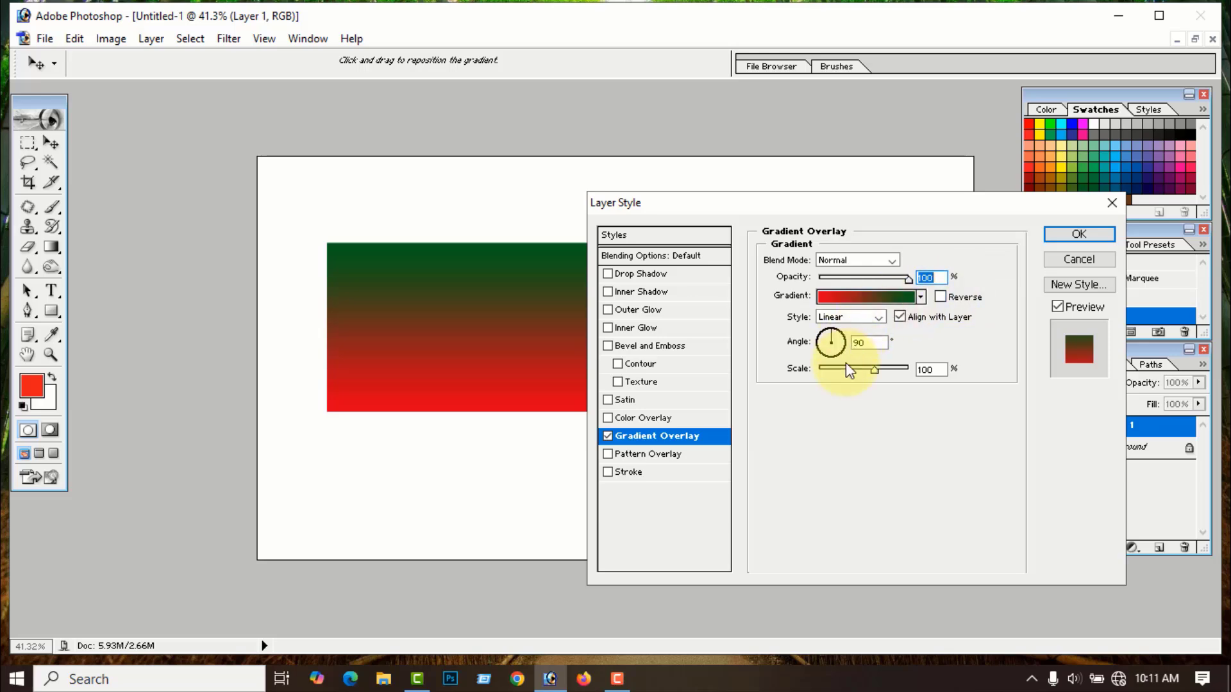
# - Set the overlay to Reflected style with 42% scale and 94% opacity
pyautogui.click(875, 317)
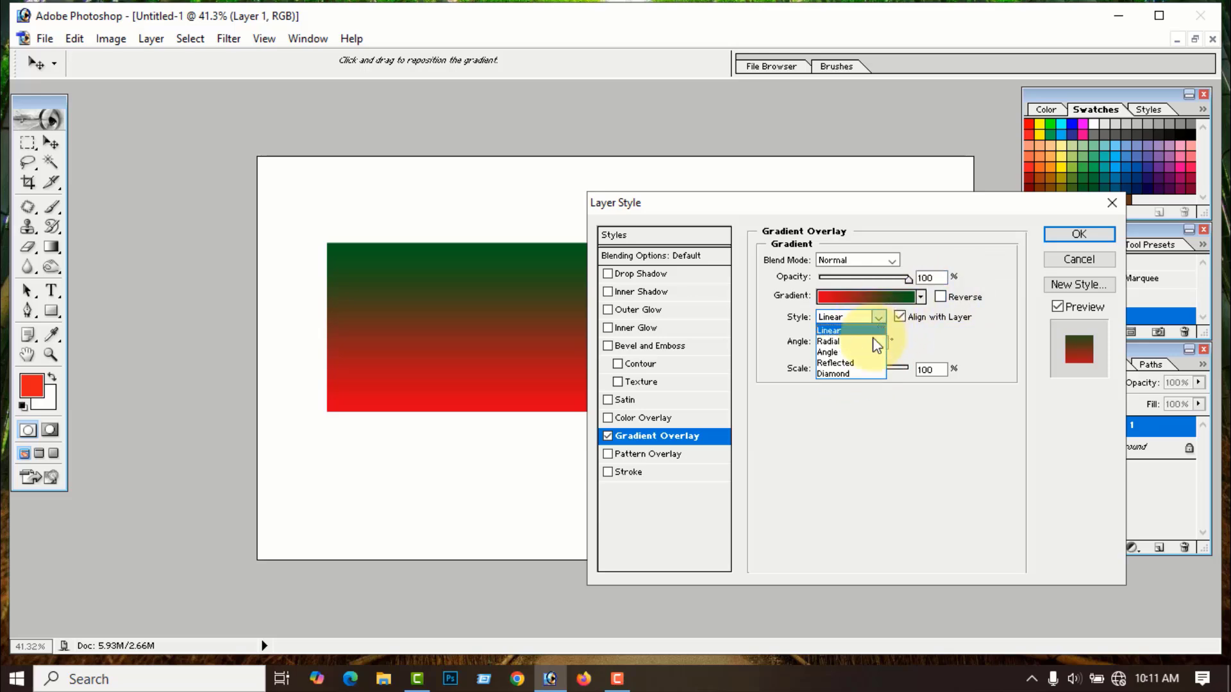
pyautogui.click(844, 367)
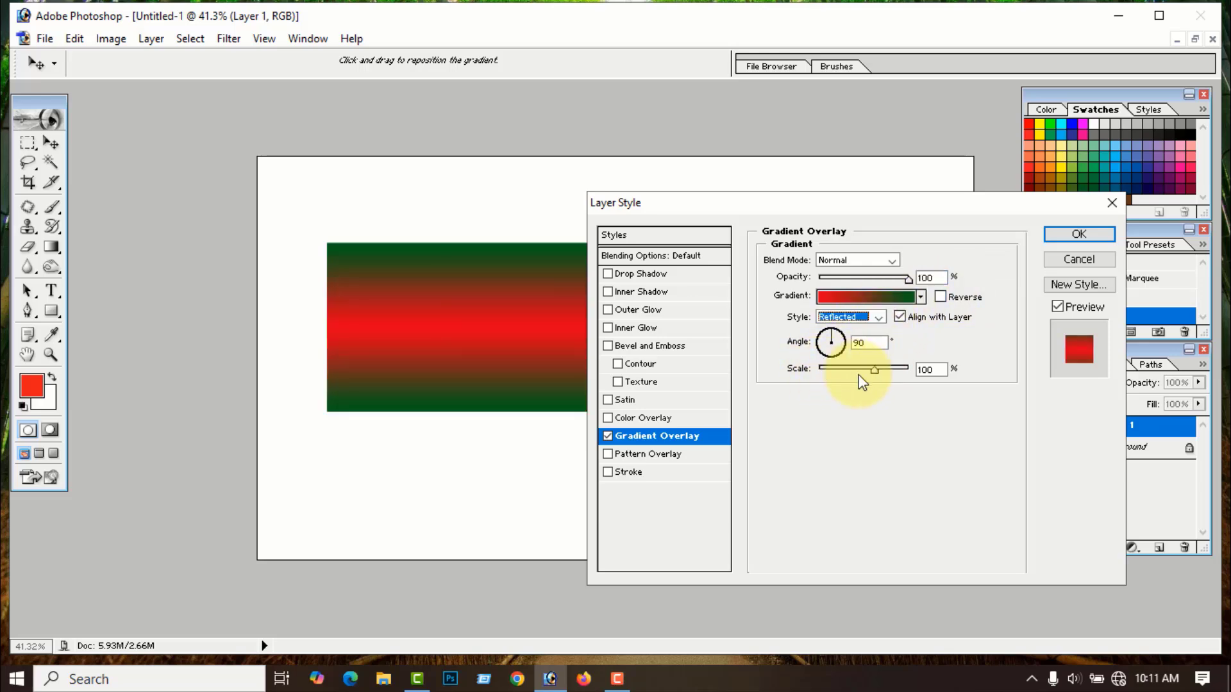
pyautogui.moveTo(872, 373); pyautogui.dragTo(844, 388)
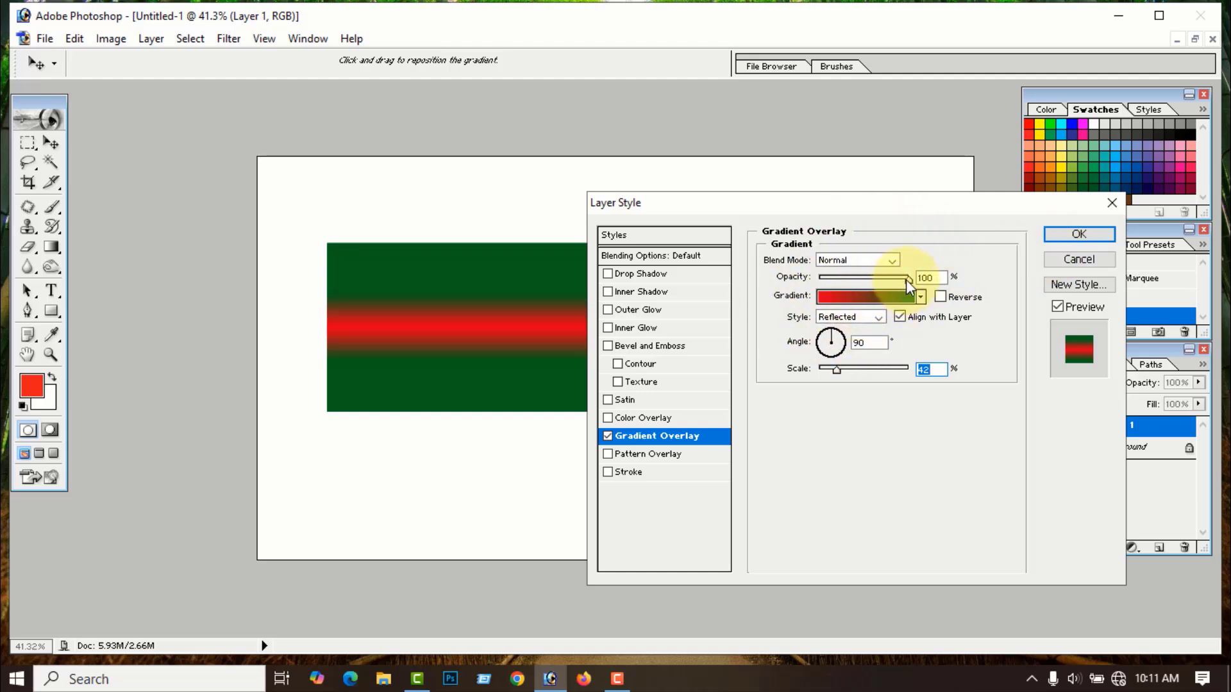
pyautogui.moveTo(906, 280)
pyautogui.mouseDown()
pyautogui.moveTo(871, 290)
pyautogui.moveTo(902, 288)
pyautogui.mouseUp()
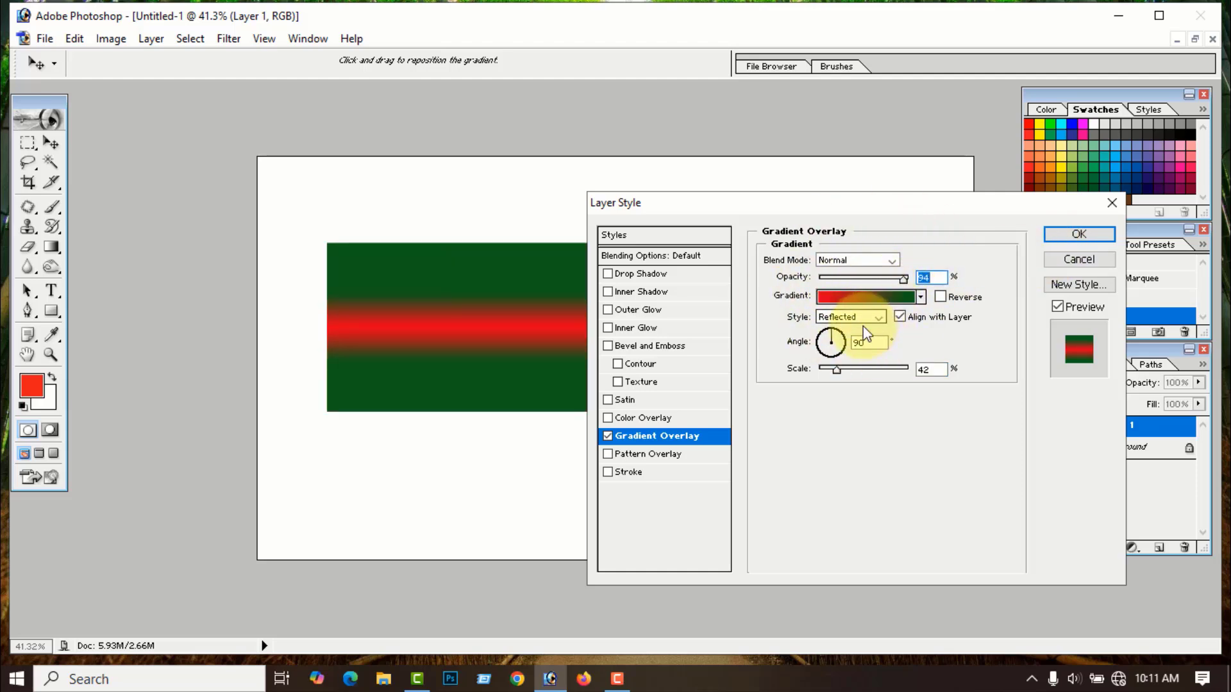
# - Preview the Angle and Linear gradient styles on the red-green overlay, tilting it to 18 degrees
pyautogui.click(880, 317)
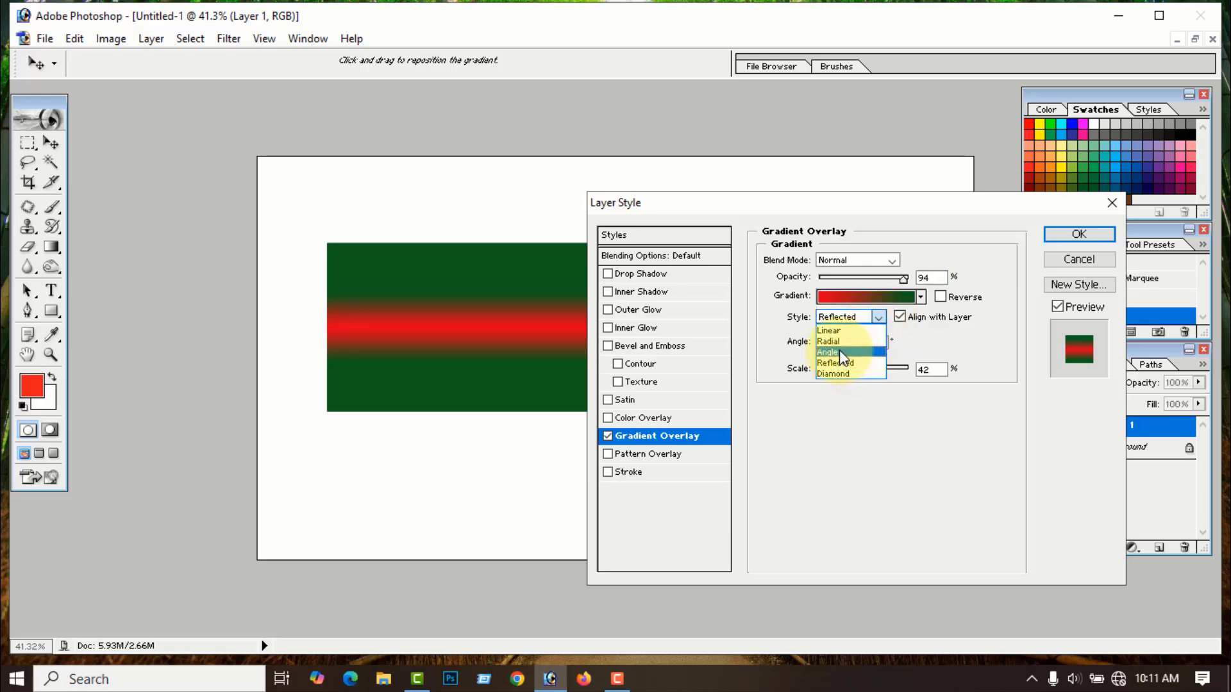
pyautogui.click(840, 352)
pyautogui.click(880, 318)
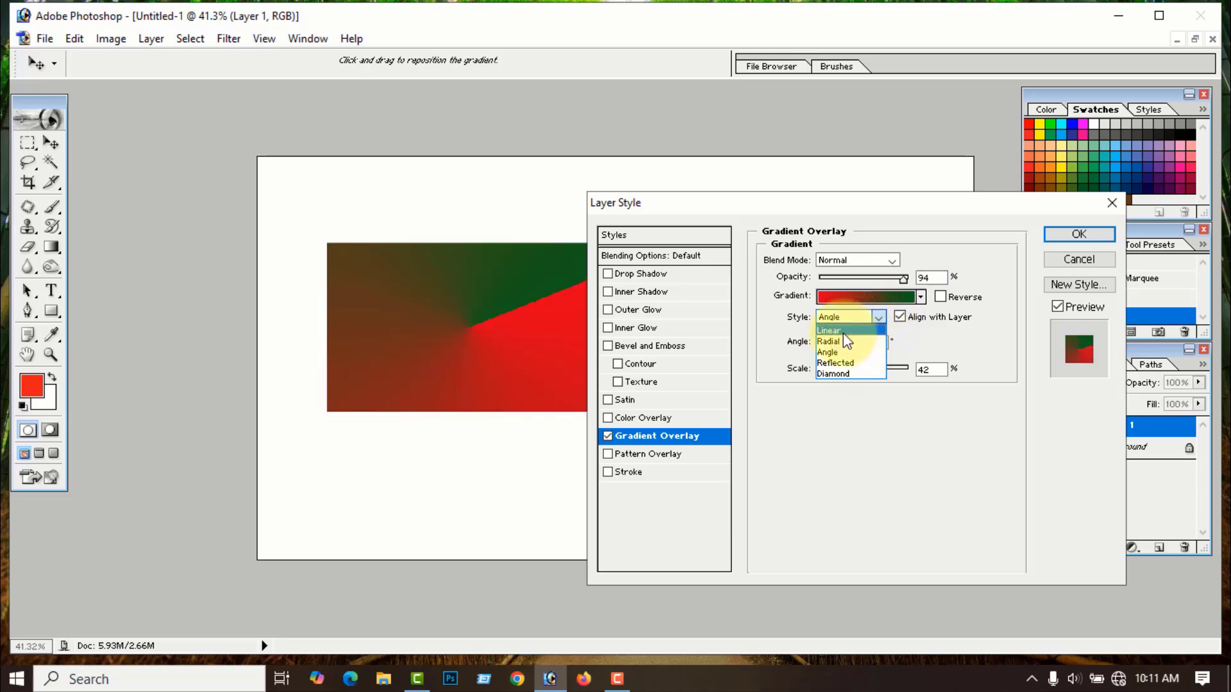
pyautogui.click(842, 333)
pyautogui.click(881, 319)
pyautogui.click(838, 342)
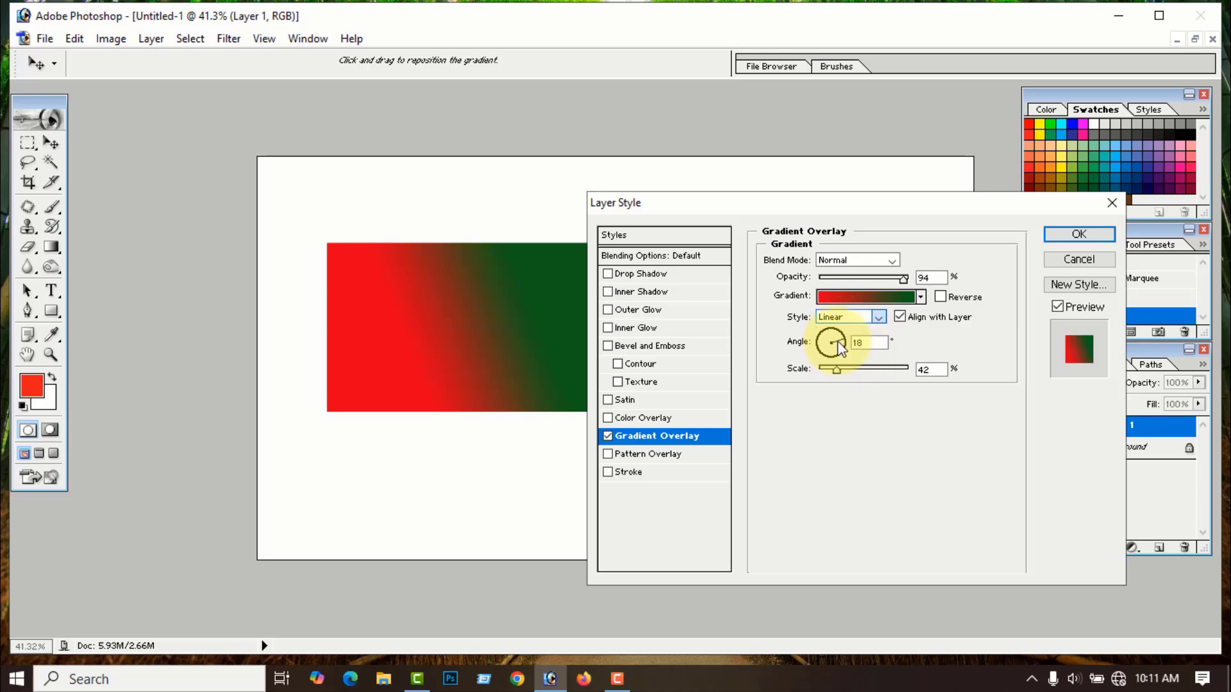
# - Cycle the overlay through Radial, Angle, Reflected and Diamond styles, ending back on Linear
pyautogui.click(879, 317)
pyautogui.click(840, 351)
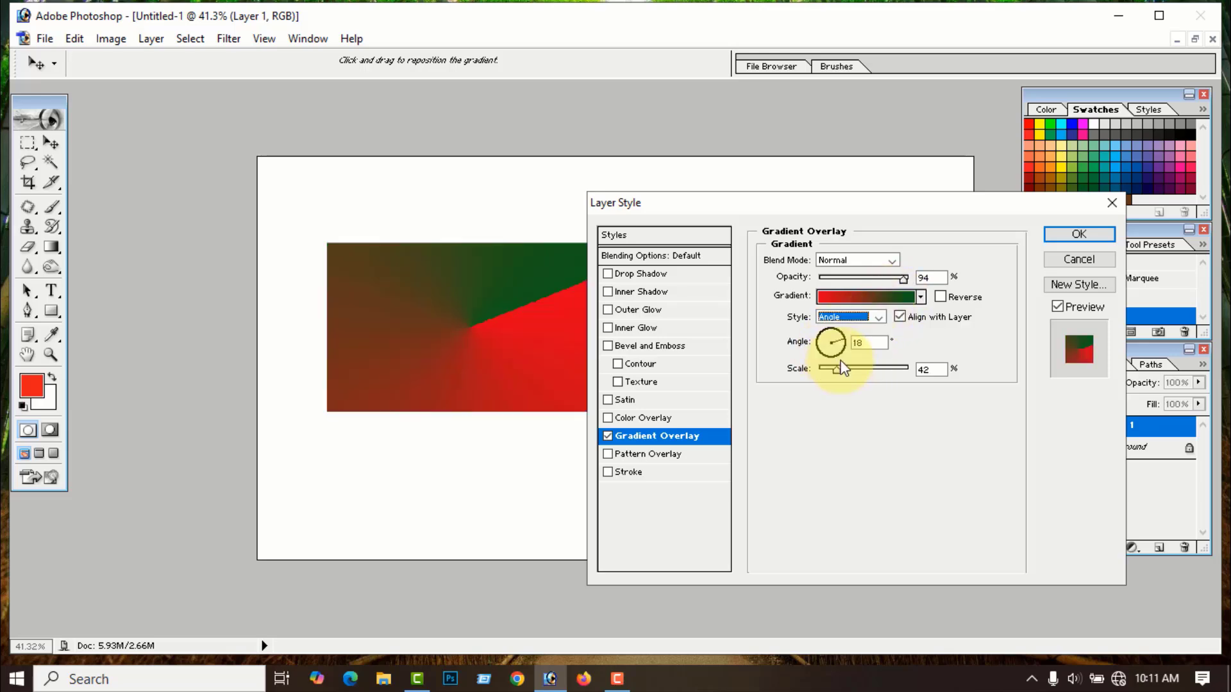
pyautogui.click(879, 316)
pyautogui.click(840, 360)
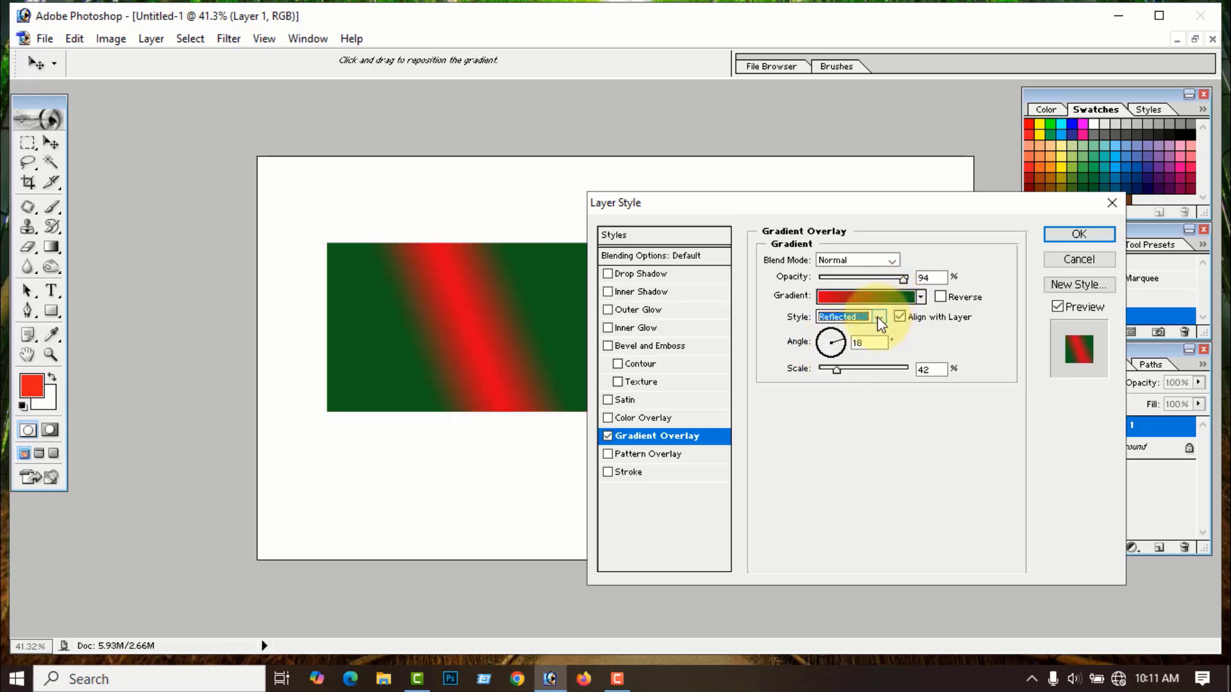
pyautogui.click(878, 317)
pyautogui.click(846, 375)
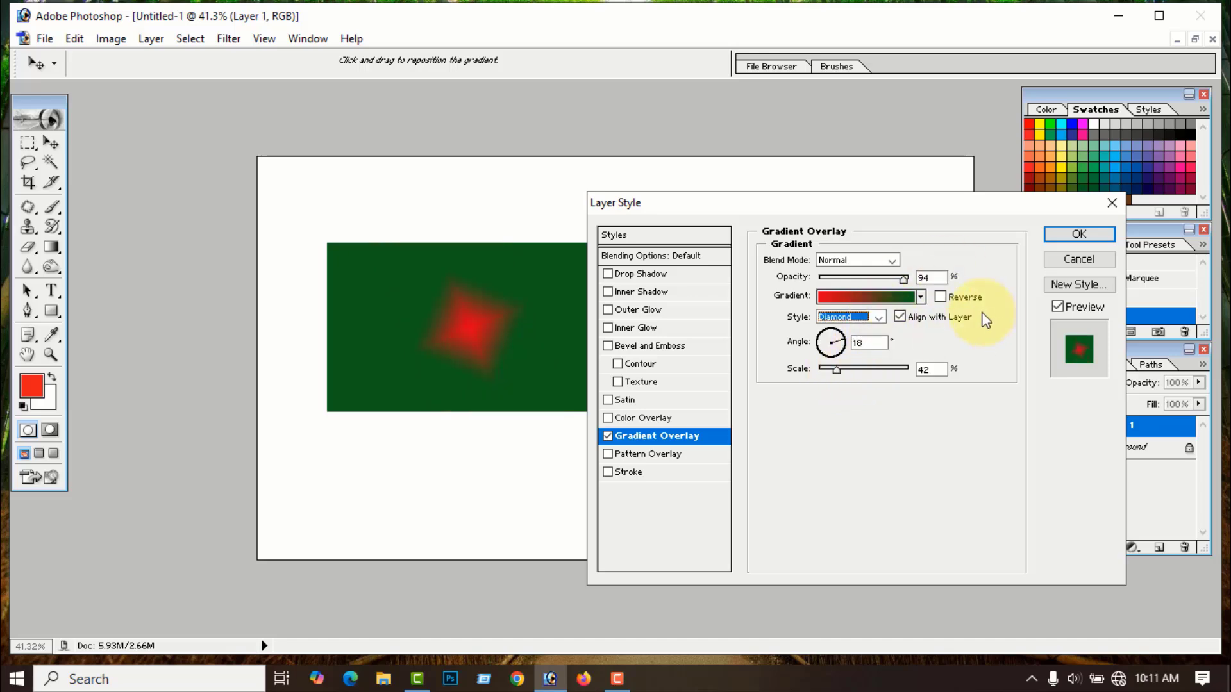
pyautogui.click(879, 316)
pyautogui.click(862, 328)
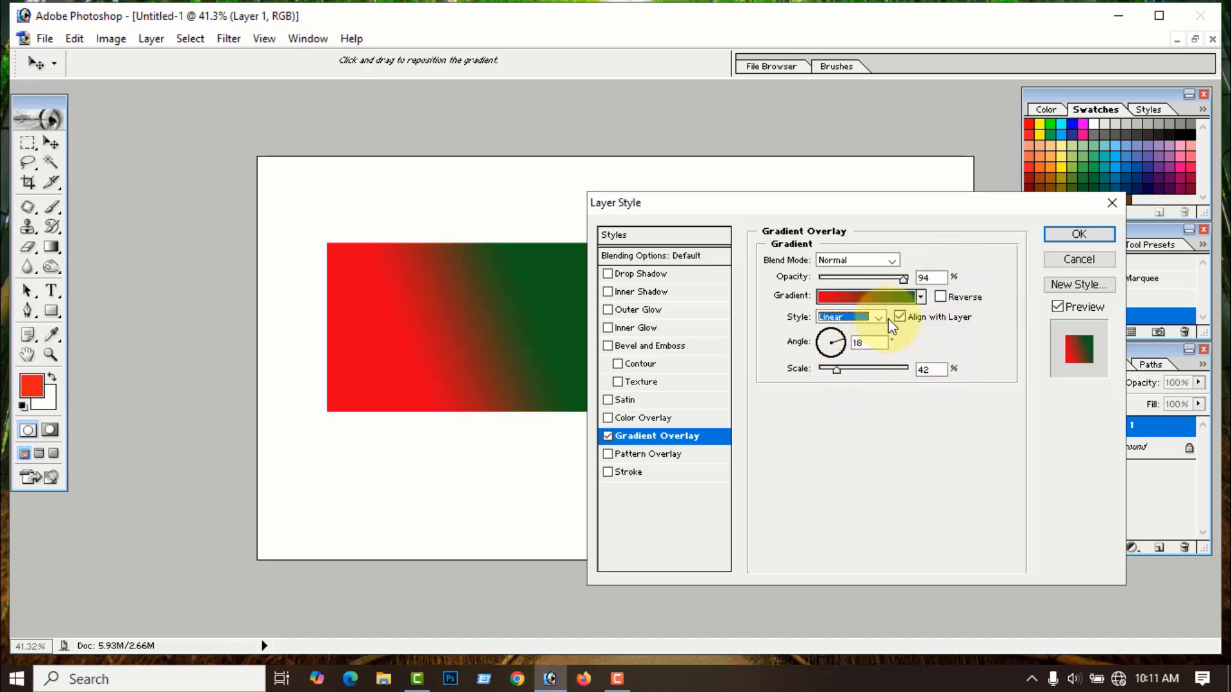
# - Toggle Reverse on and off, then cancel the Gradient Overlay so the rectangle stays red
pyautogui.click(941, 297)
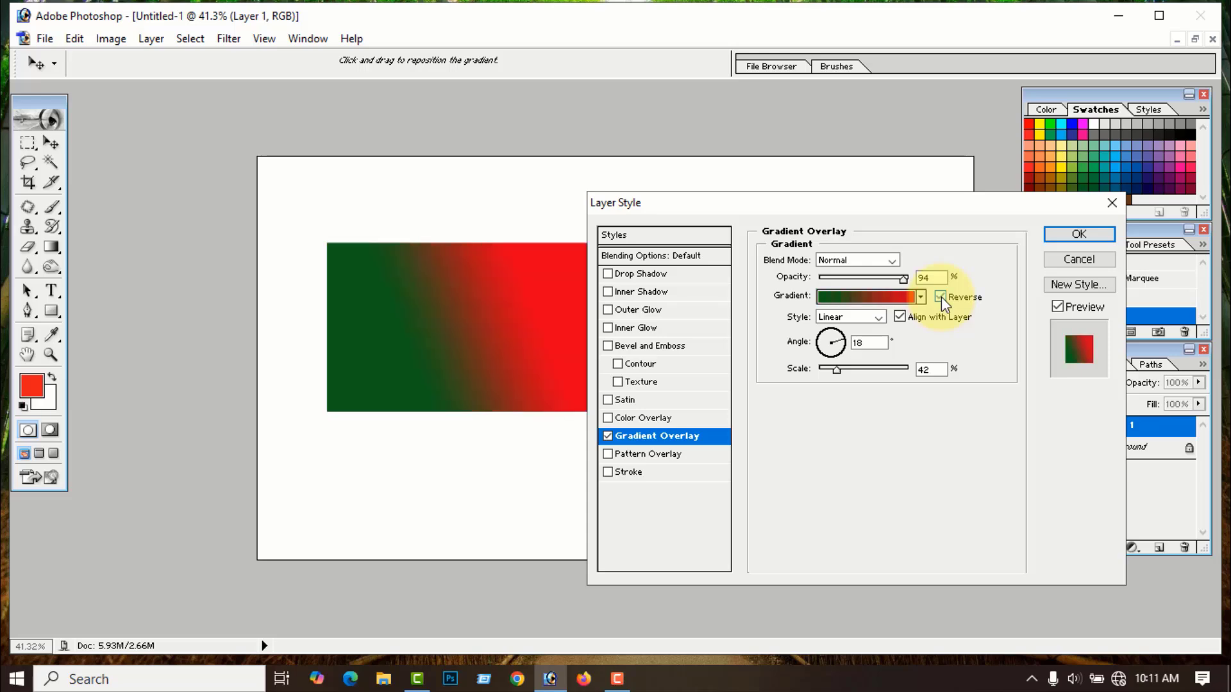
pyautogui.click(941, 297)
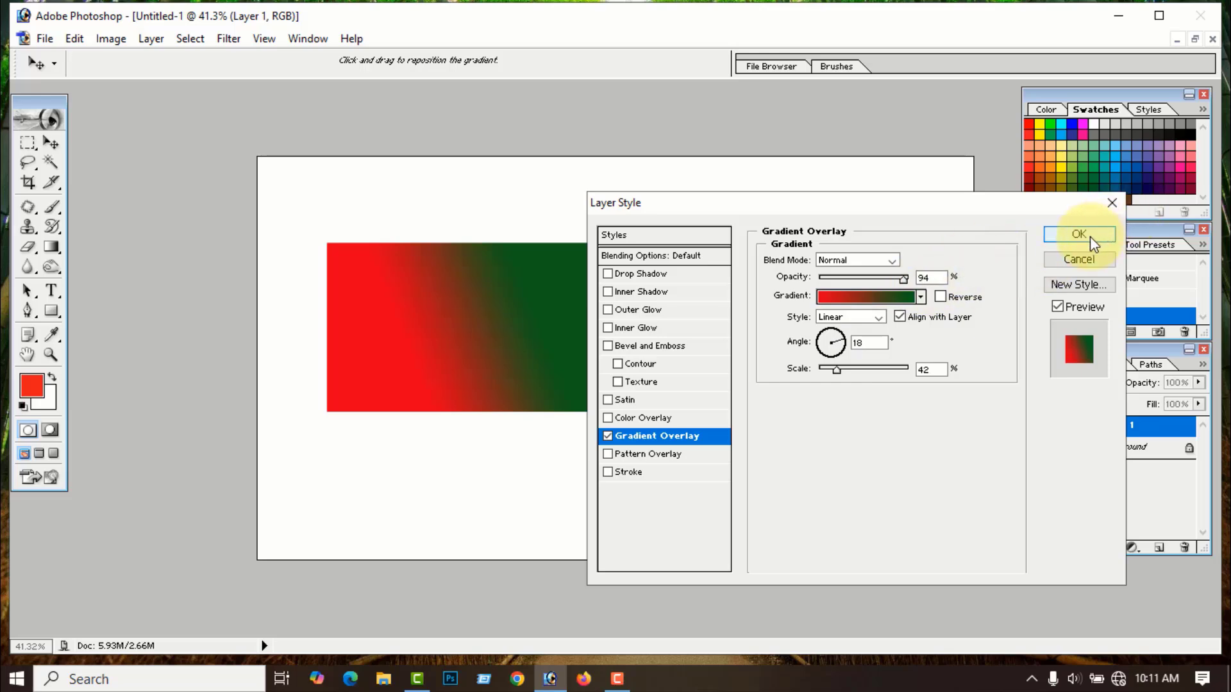
pyautogui.click(1113, 202)
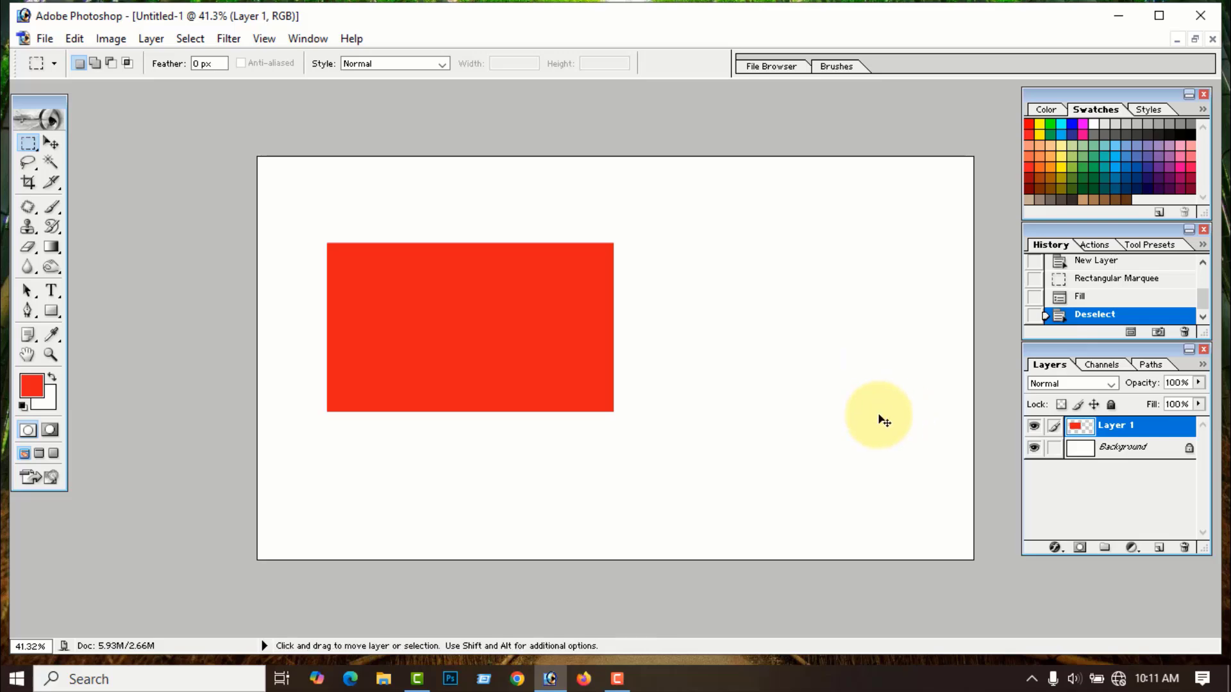
# - Undo the red fill and draw a rectangle shape in the middle of the canvas
pyautogui.hotkey('ctrl', 'alt', 'z')
pyautogui.hotkey('ctrl', 'alt', 'z')
pyautogui.hotkey('ctrl', 'alt', 'z')
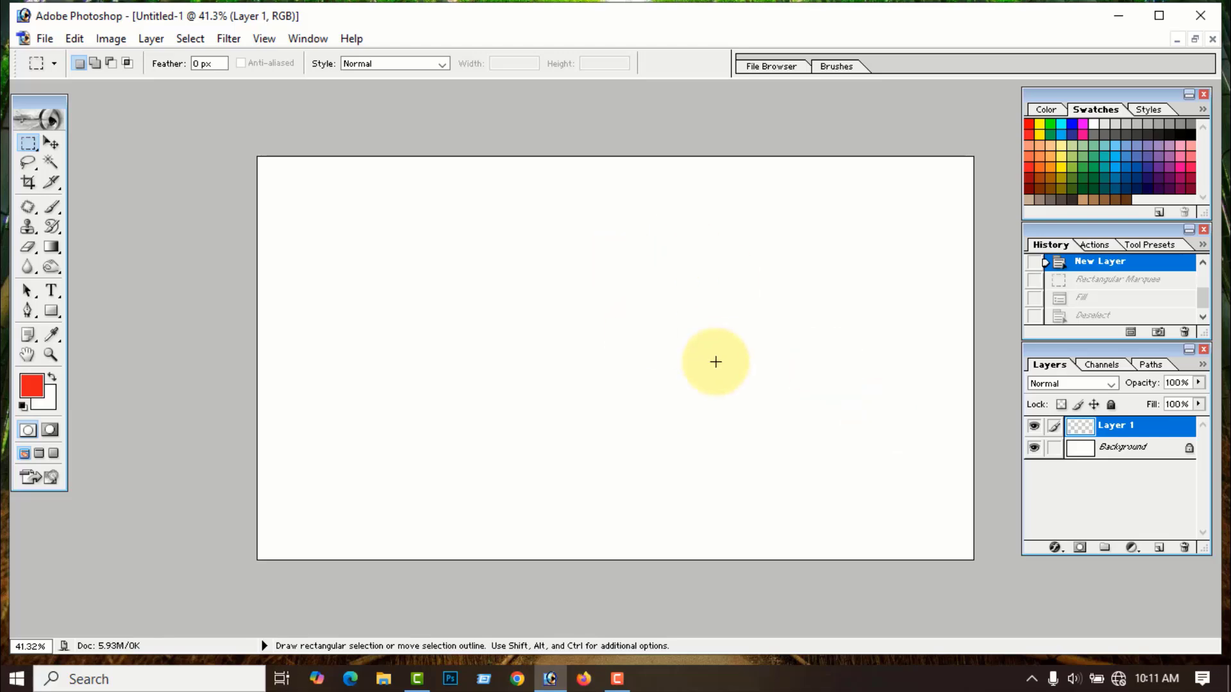
pyautogui.click(51, 313)
pyautogui.moveTo(364, 278); pyautogui.dragTo(680, 444)
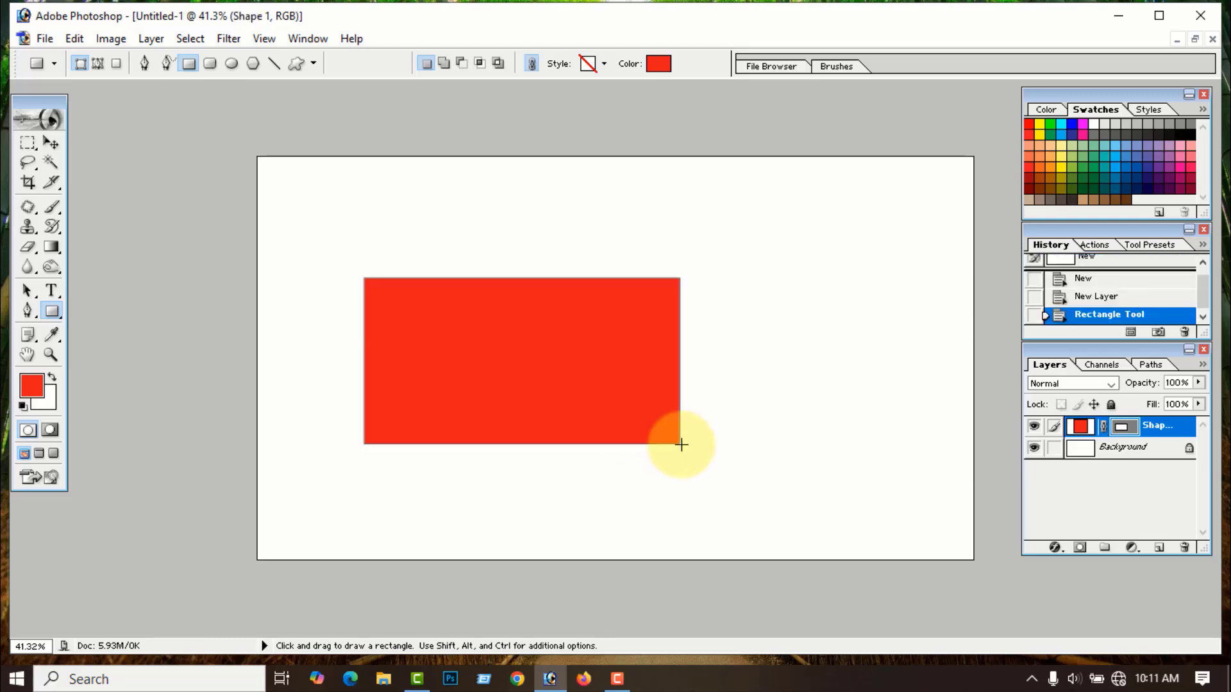
# - Give the rectangle shape a violet-green-orange Gradient Overlay, then undo back to the blank canvas
pyautogui.rightClick(1082, 434)
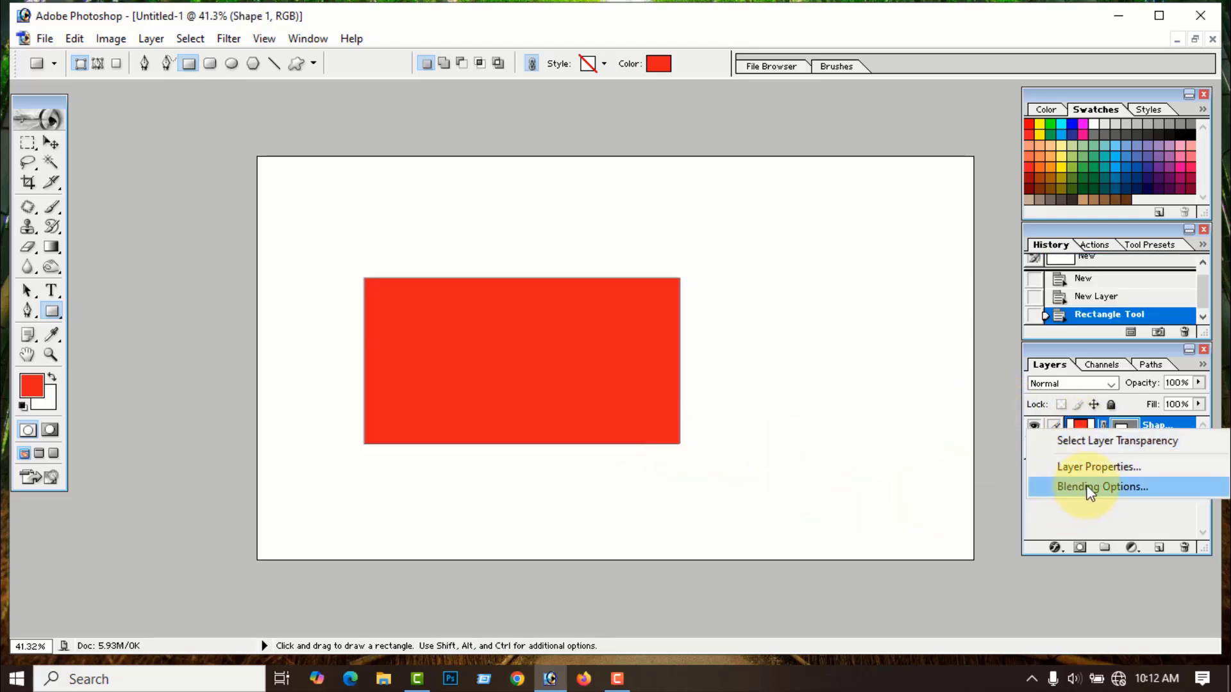
pyautogui.press('Escape')
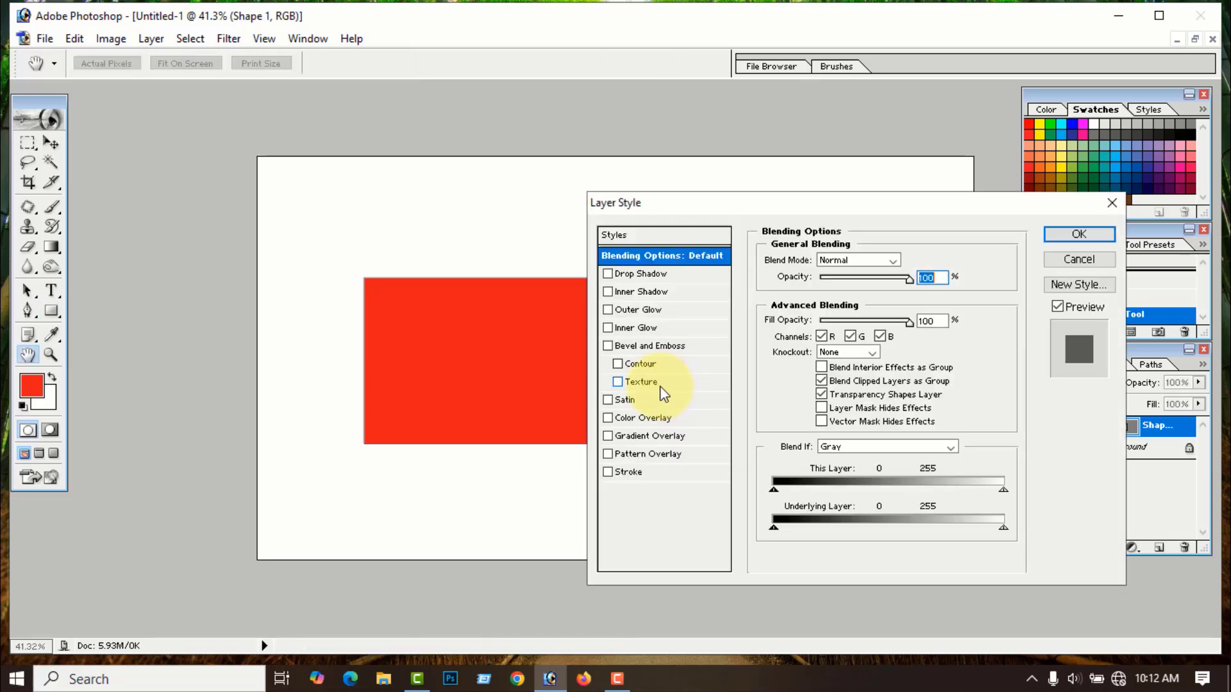
pyautogui.click(653, 438)
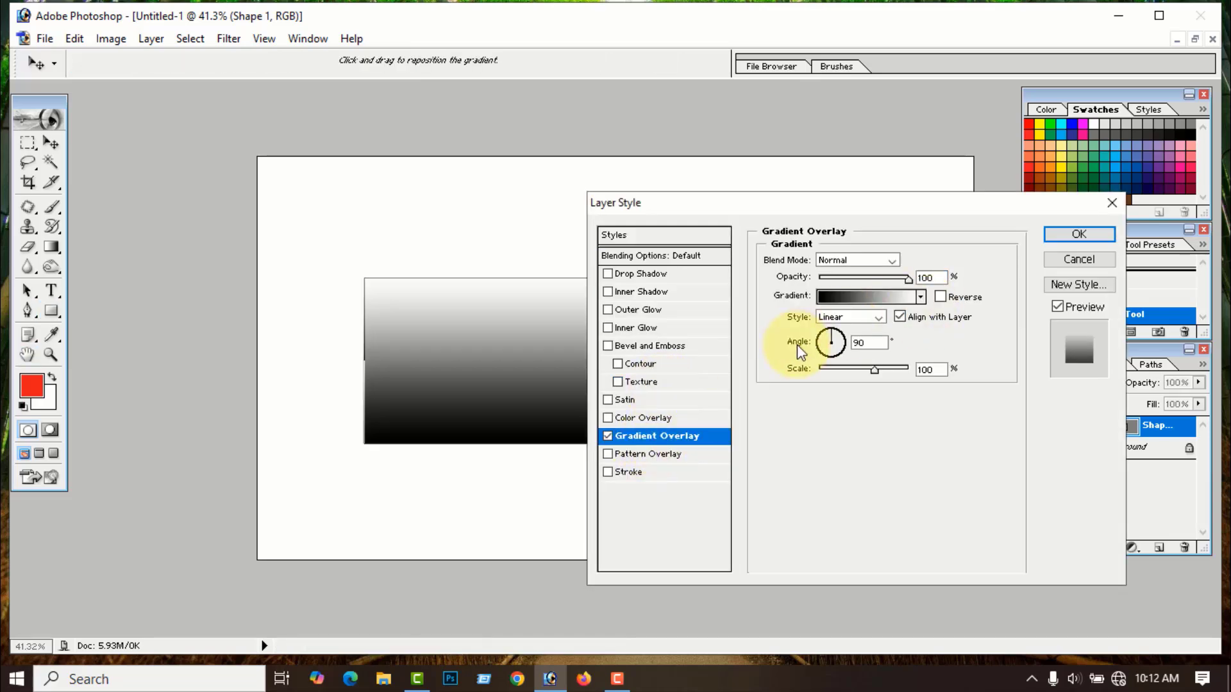
pyautogui.click(924, 296)
pyautogui.click(925, 331)
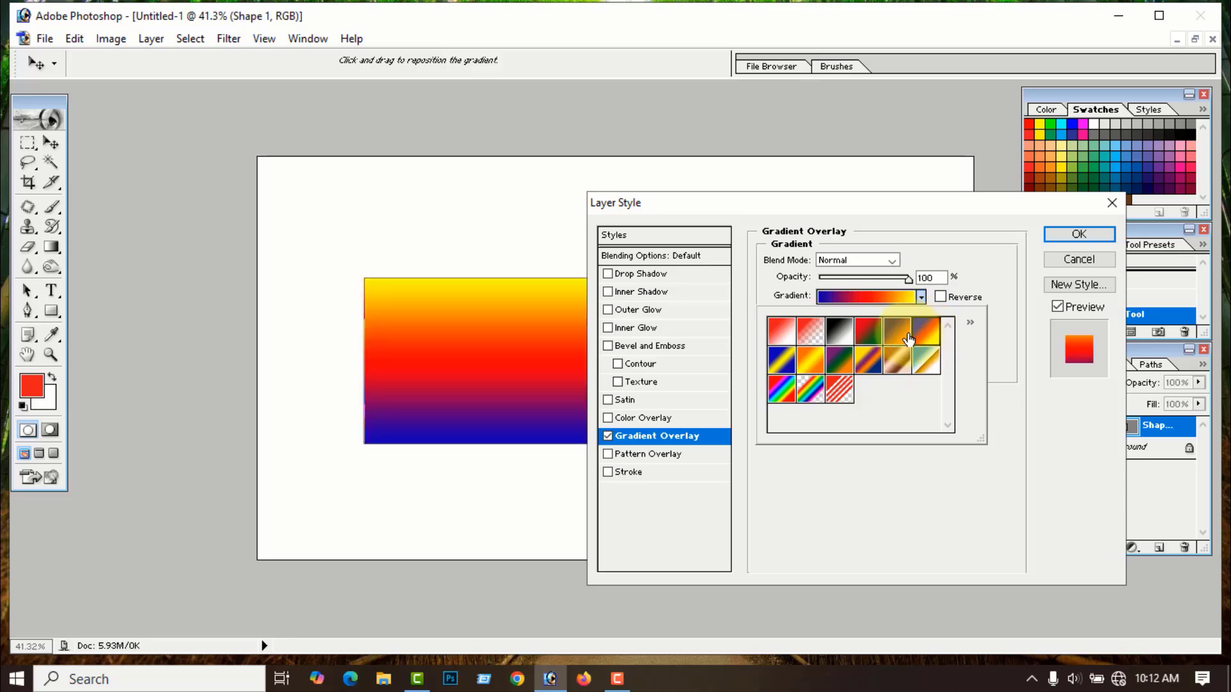
pyautogui.click(896, 331)
pyautogui.click(818, 362)
pyautogui.click(781, 360)
pyautogui.click(839, 360)
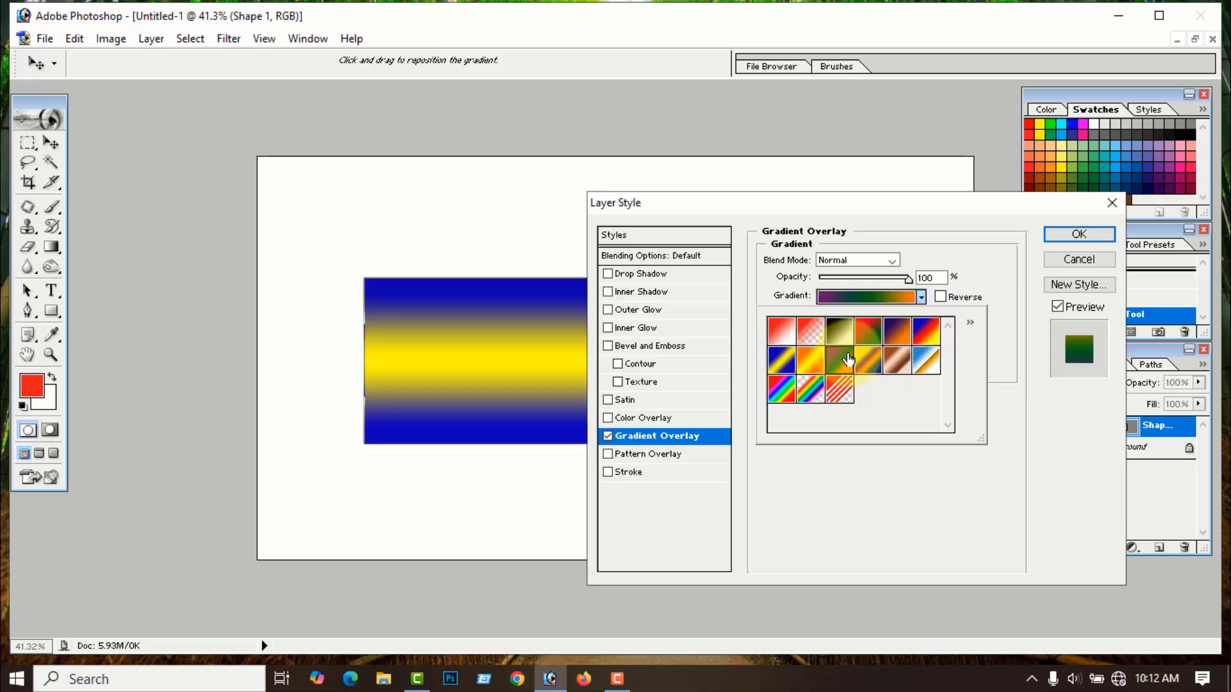
pyautogui.click(1078, 236)
pyautogui.click(1073, 235)
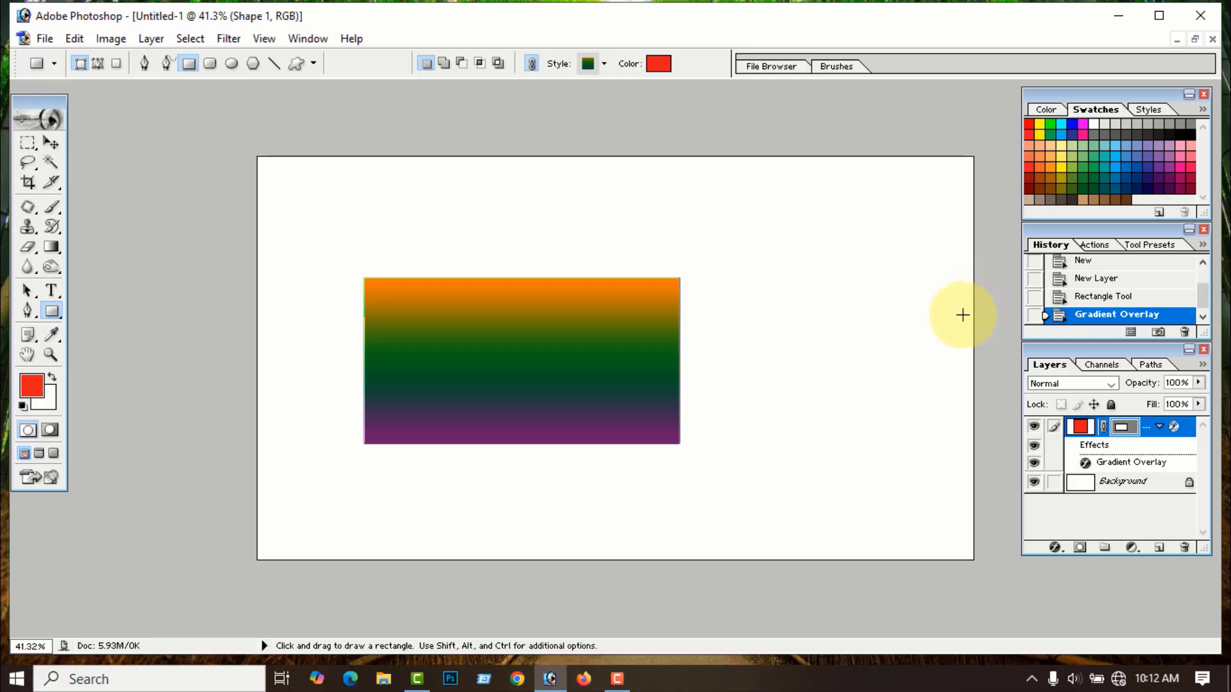
pyautogui.hotkey('ctrl', 'alt', 'z')
pyautogui.hotkey('ctrl', 'alt', 'z')
pyautogui.hotkey('ctrl', 'alt', 'z')
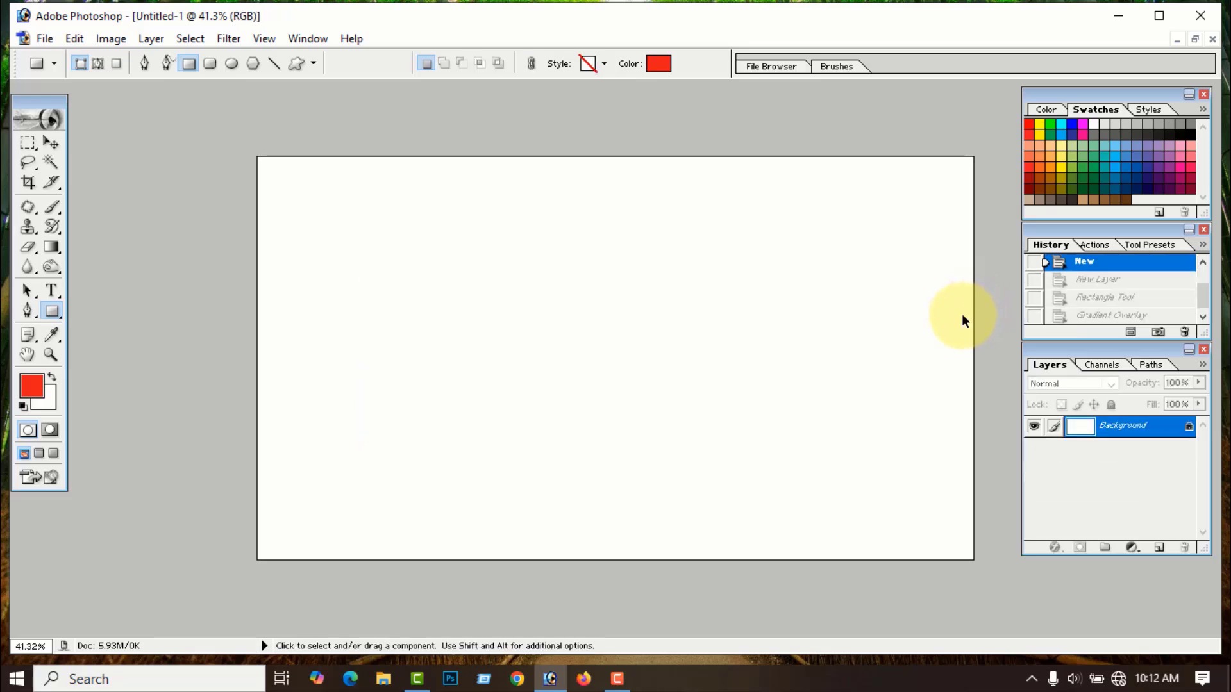
# - Close Untitled-1 without saving, then open Sky ee.jpg in an enlarged document window
pyautogui.click(1213, 40)
pyautogui.click(665, 276)
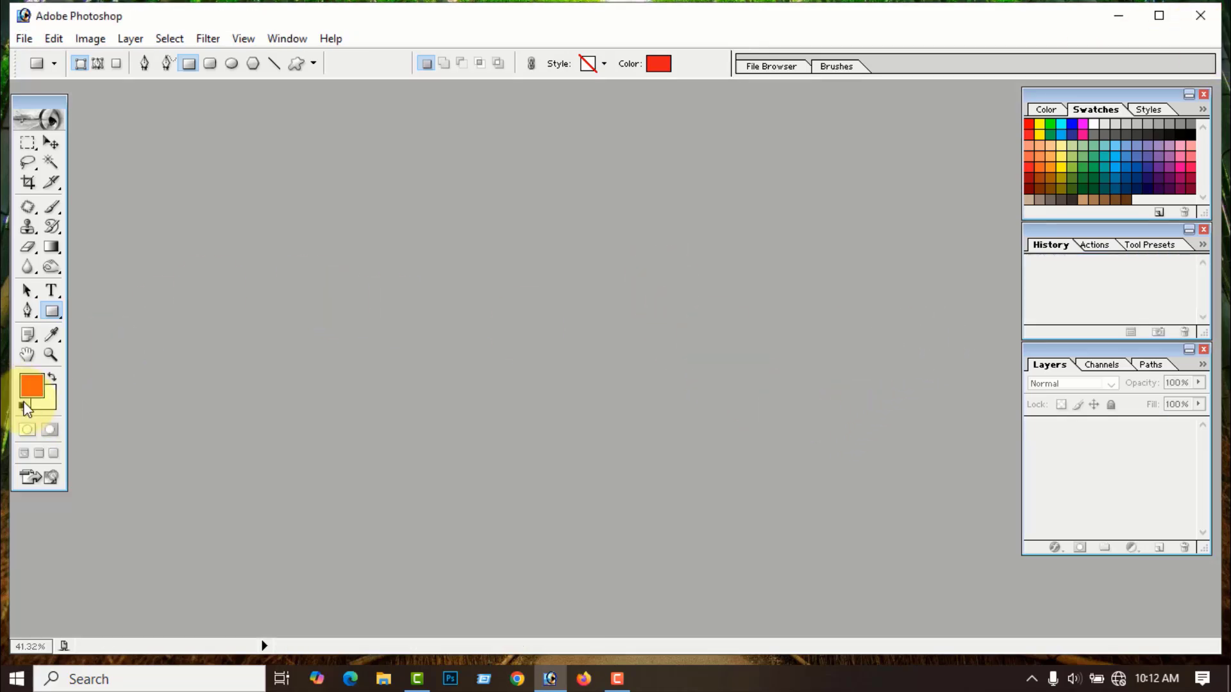
pyautogui.click(24, 38)
pyautogui.click(58, 79)
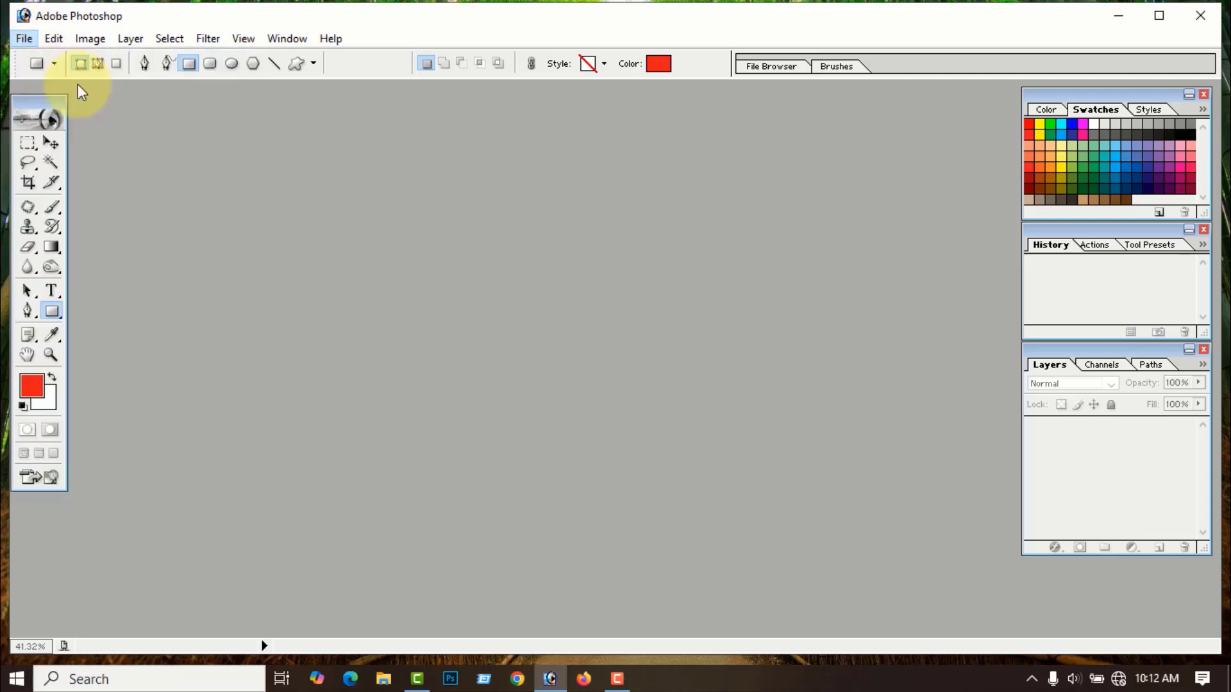
pyautogui.click(663, 217)
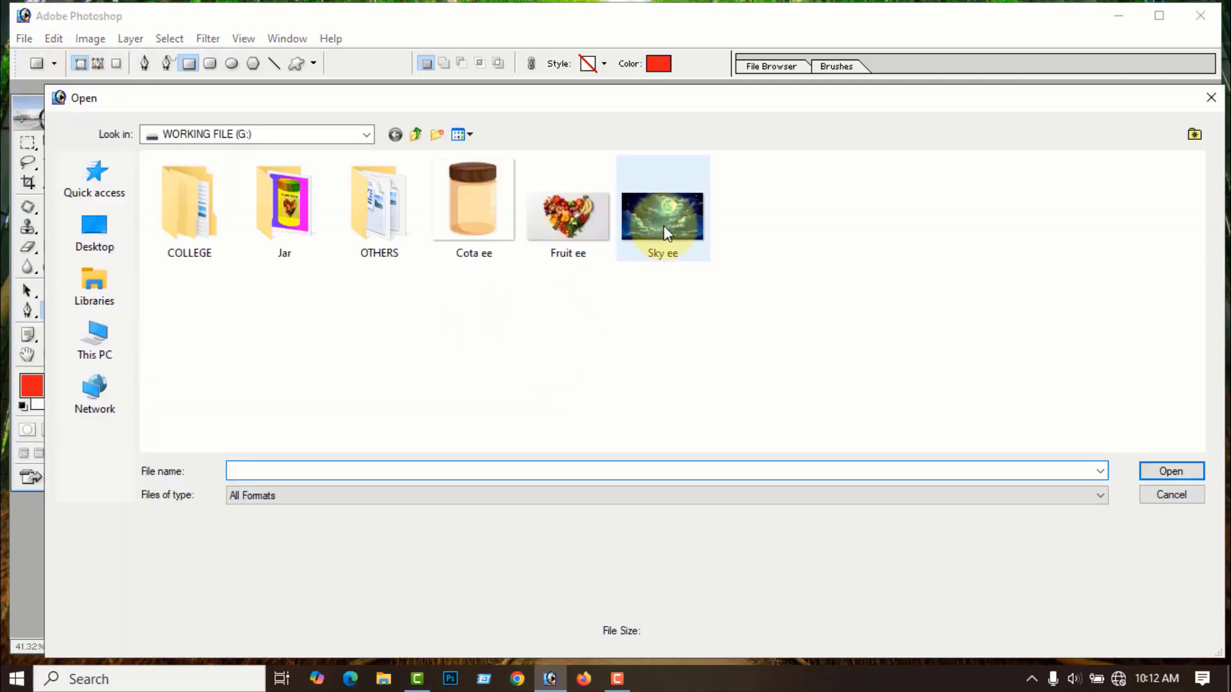
pyautogui.click(1172, 471)
pyautogui.click(310, 101)
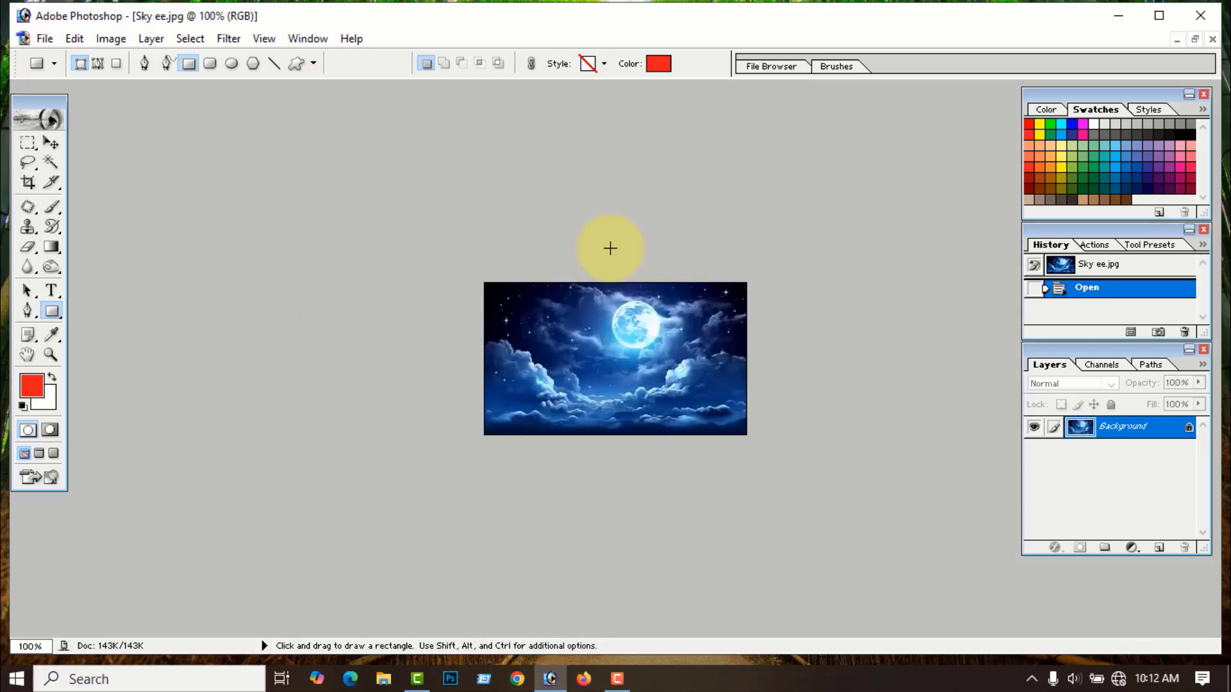
pyautogui.scroll(9, 649, 266)
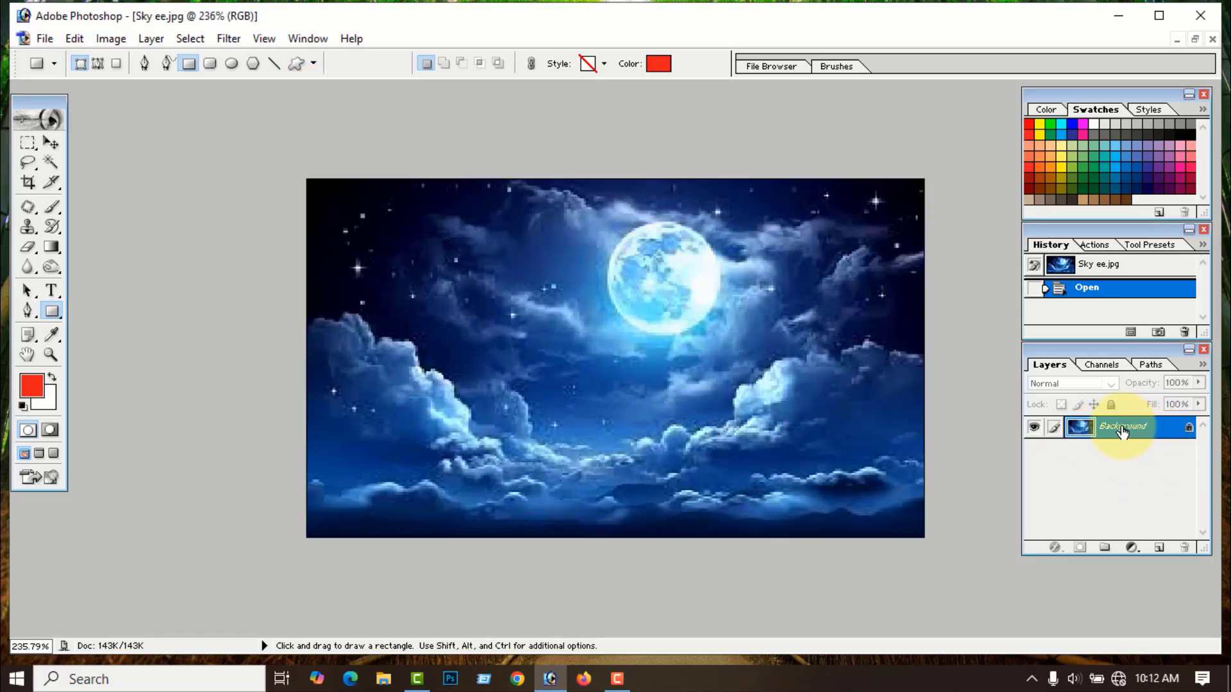
# - Convert Background to Layer 0 and add a Red-Green preset Gradient Overlay in Blending Options
pyautogui.doubleClick(1189, 435)
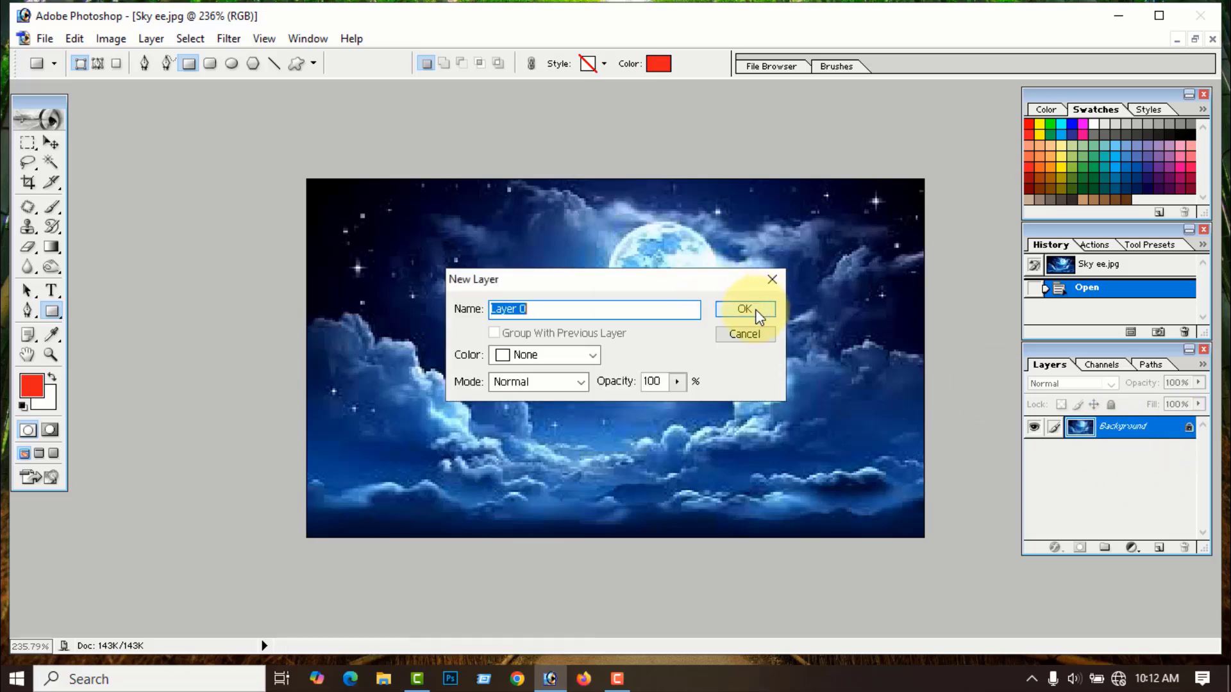
pyautogui.click(732, 313)
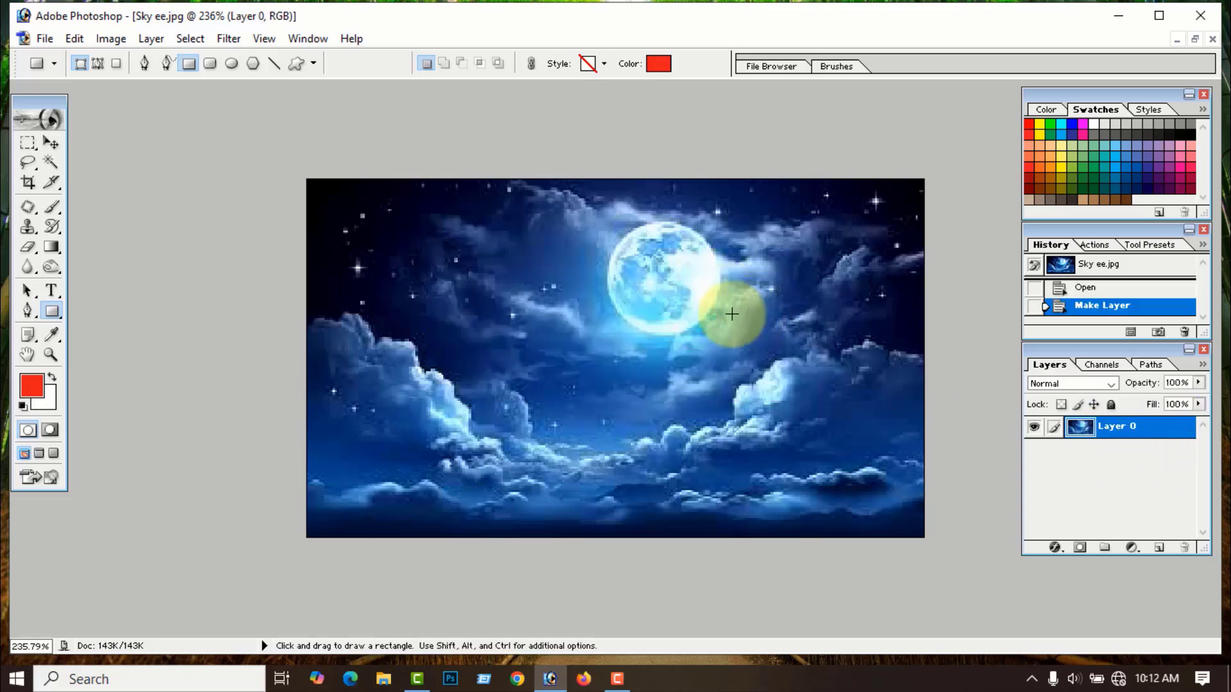
pyautogui.rightClick(1107, 434)
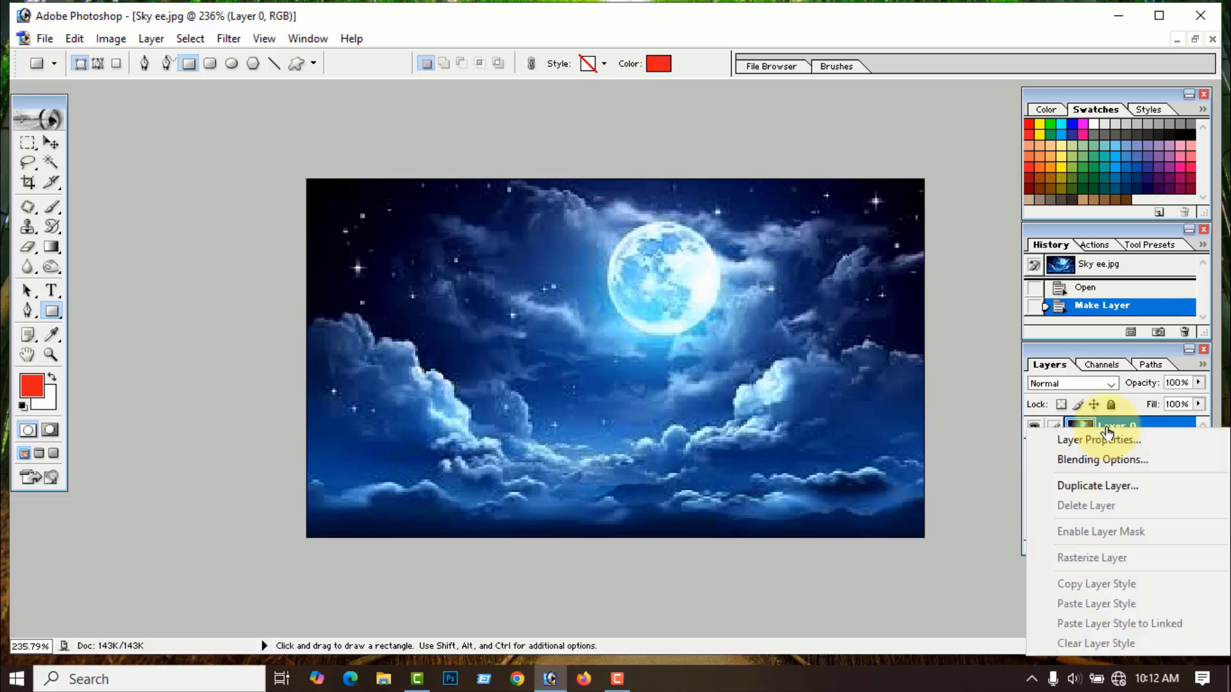
pyautogui.click(1091, 460)
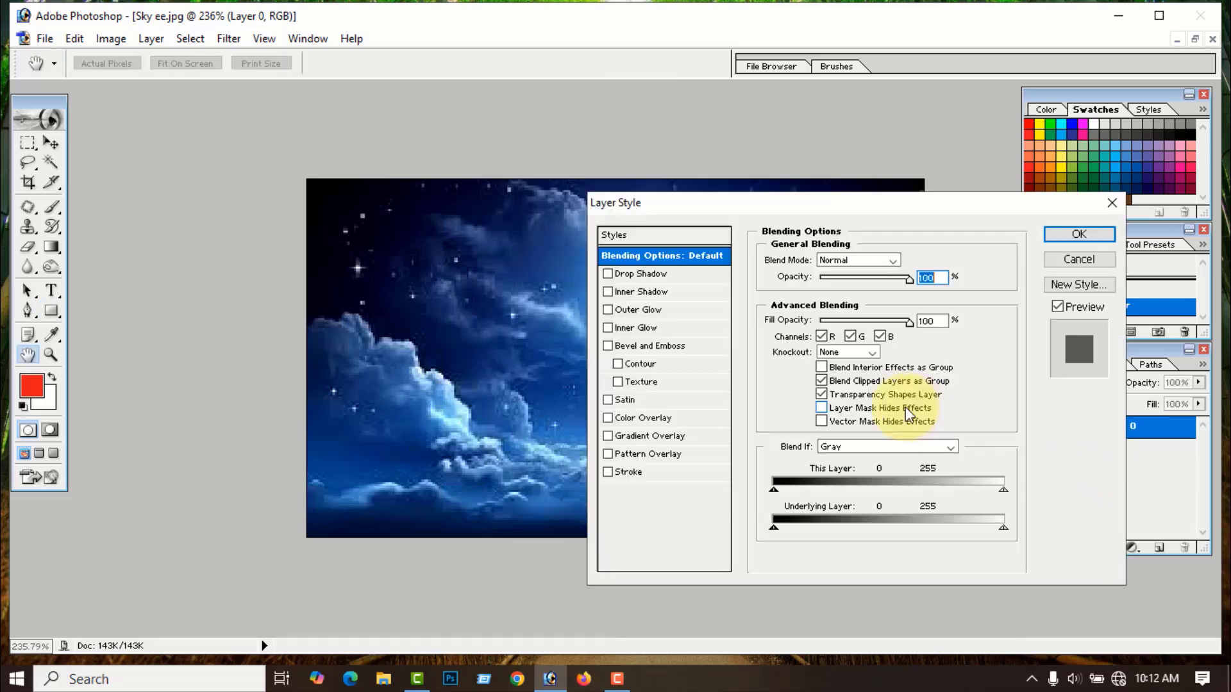
pyautogui.click(660, 437)
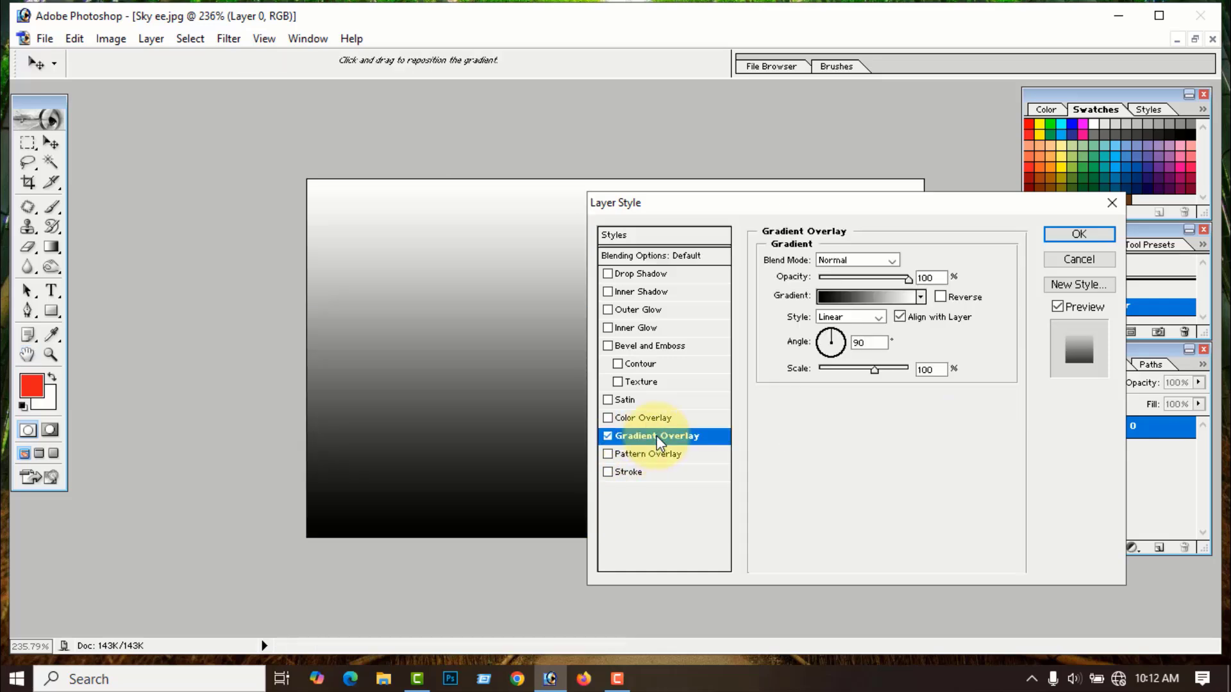
pyautogui.click(921, 297)
pyautogui.click(874, 334)
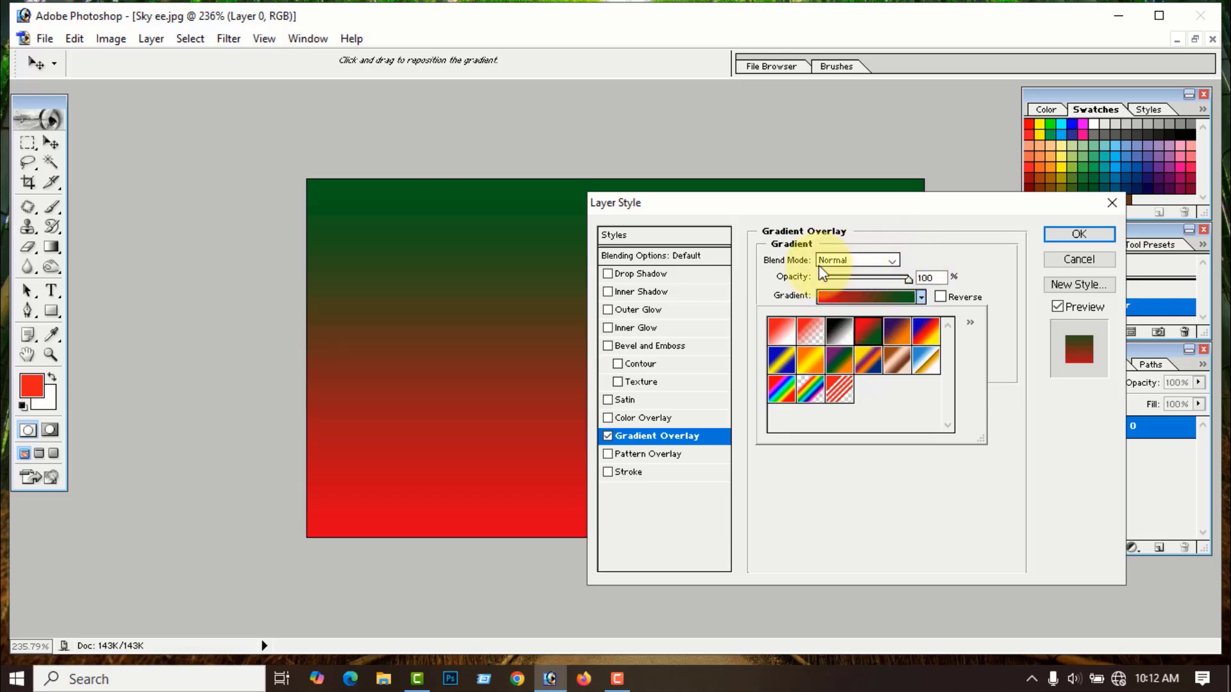
# - Try Multiply, then set the overlay blend mode to Color with opacity lowered to 83%
pyautogui.click(891, 262)
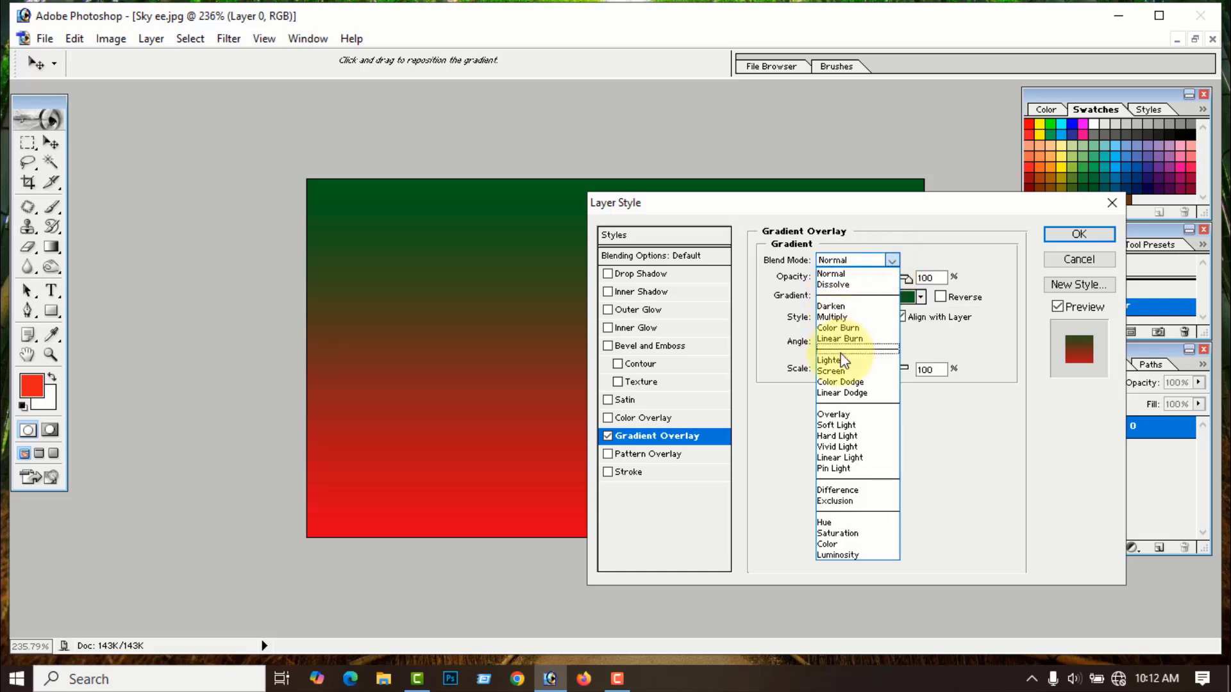
pyautogui.click(839, 317)
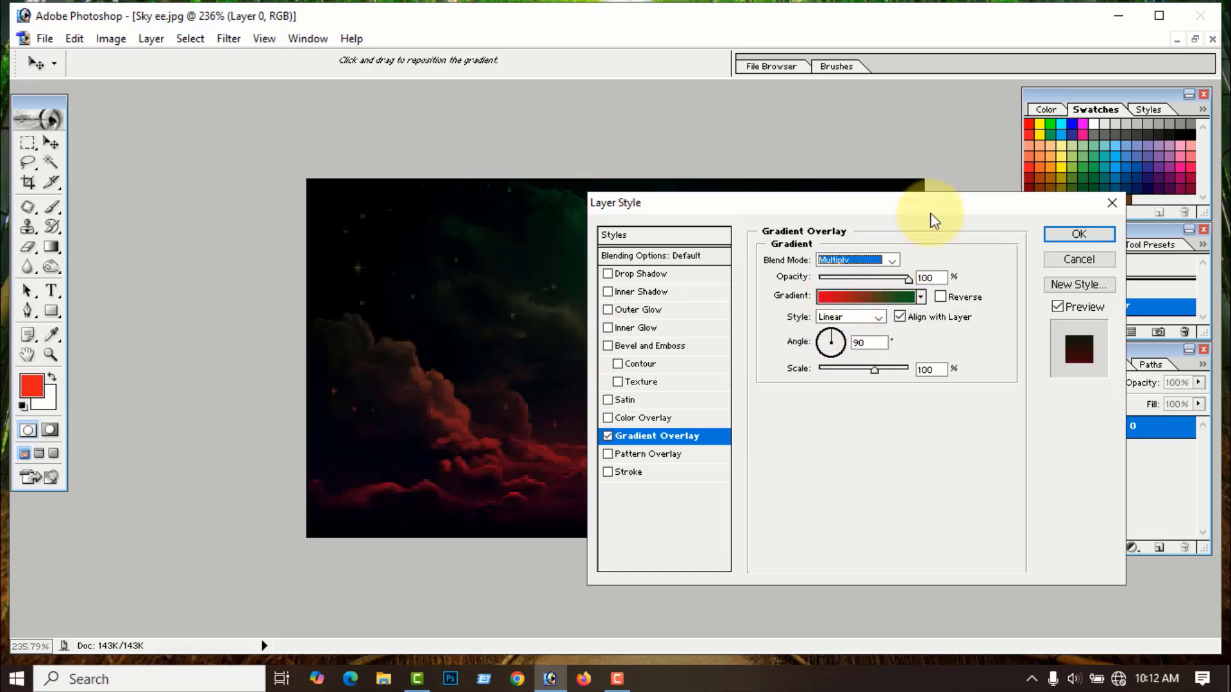
pyautogui.moveTo(931, 214); pyautogui.dragTo(754, 428)
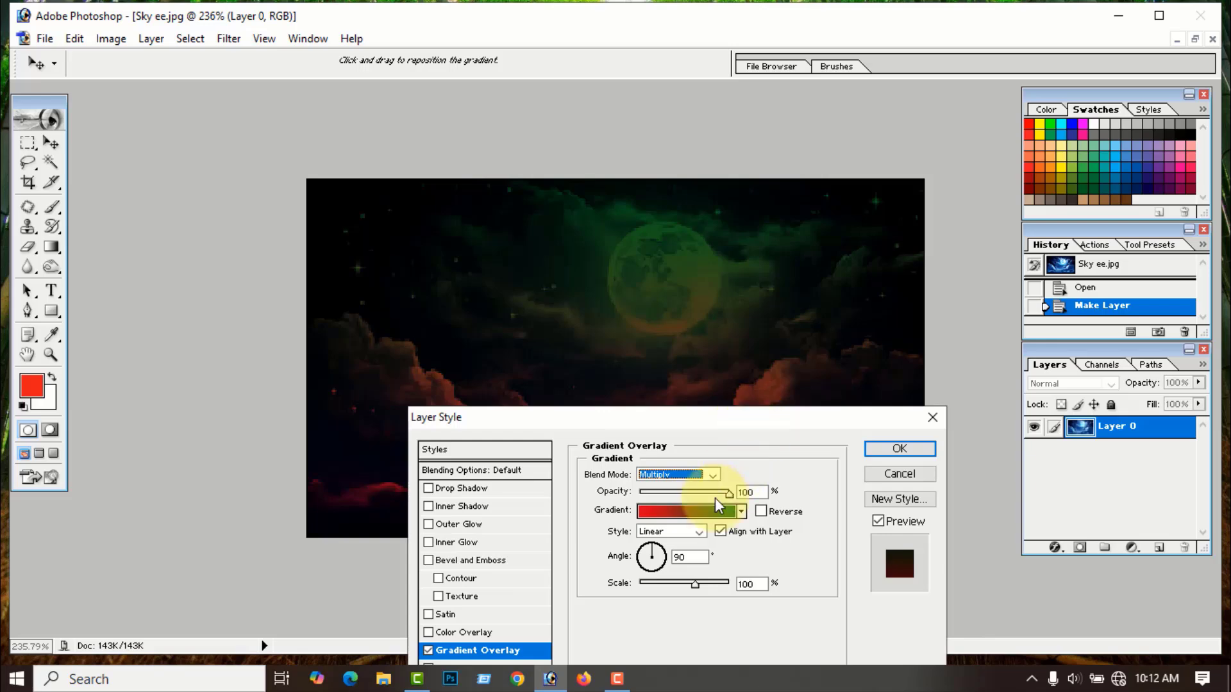
pyautogui.moveTo(727, 495)
pyautogui.mouseDown()
pyautogui.moveTo(651, 501)
pyautogui.moveTo(714, 503)
pyautogui.mouseUp()
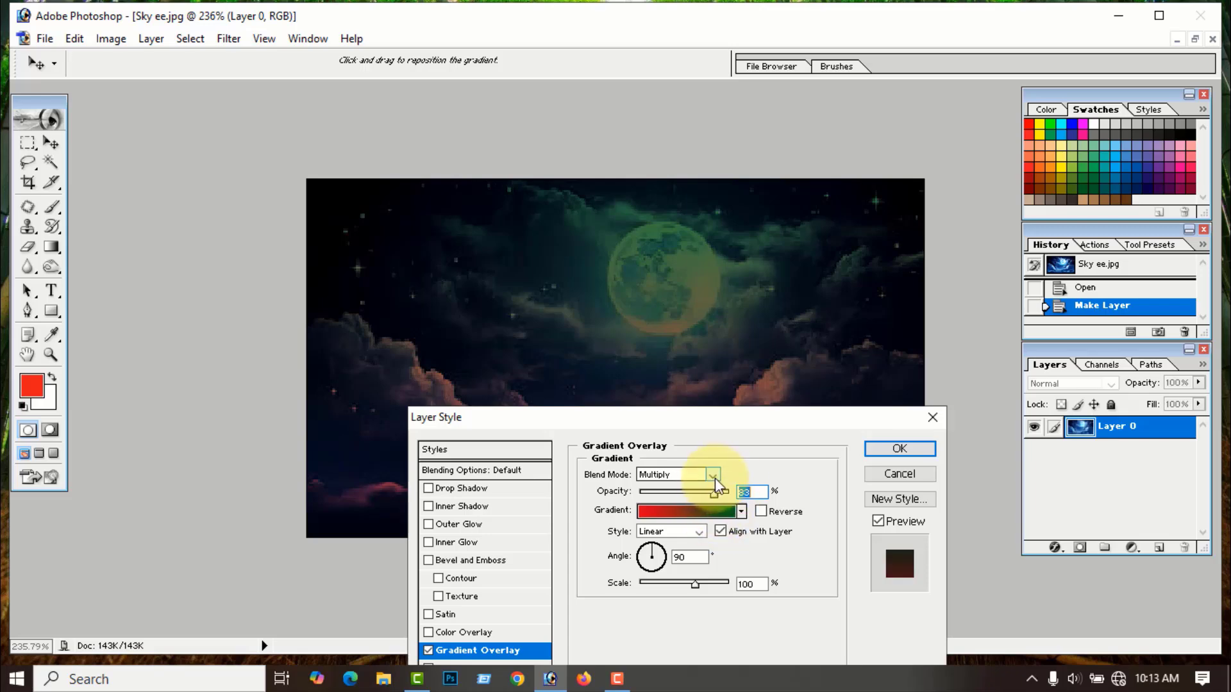
pyautogui.click(713, 476)
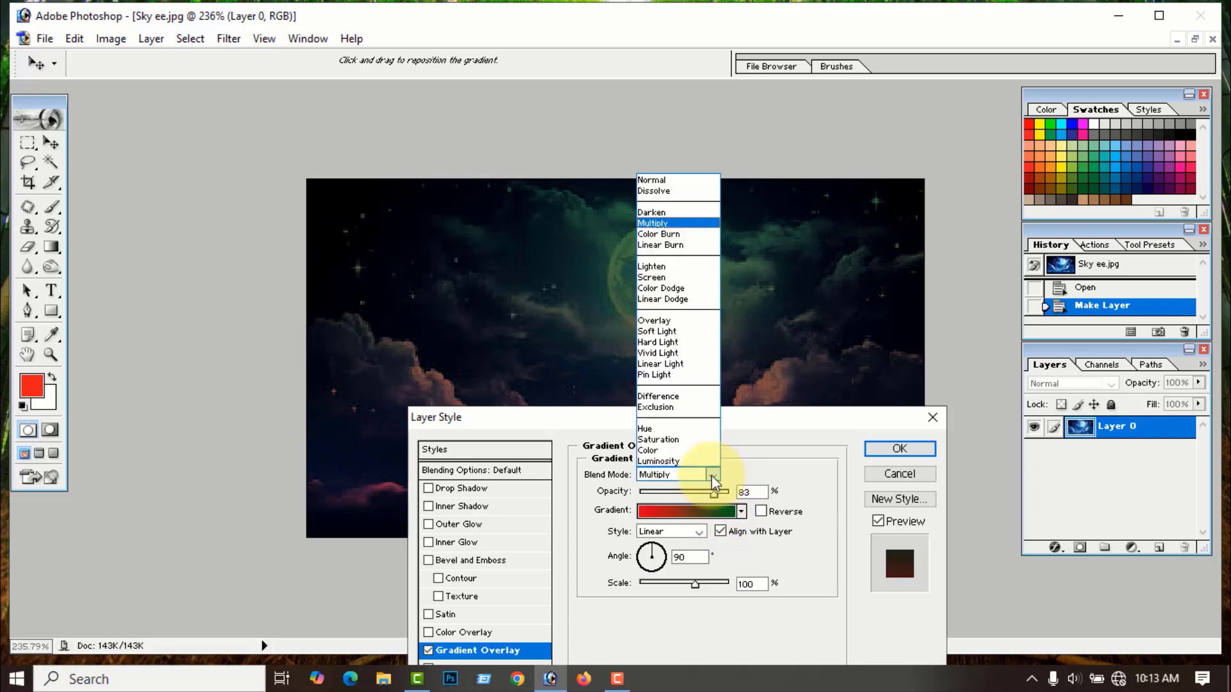
pyautogui.click(655, 450)
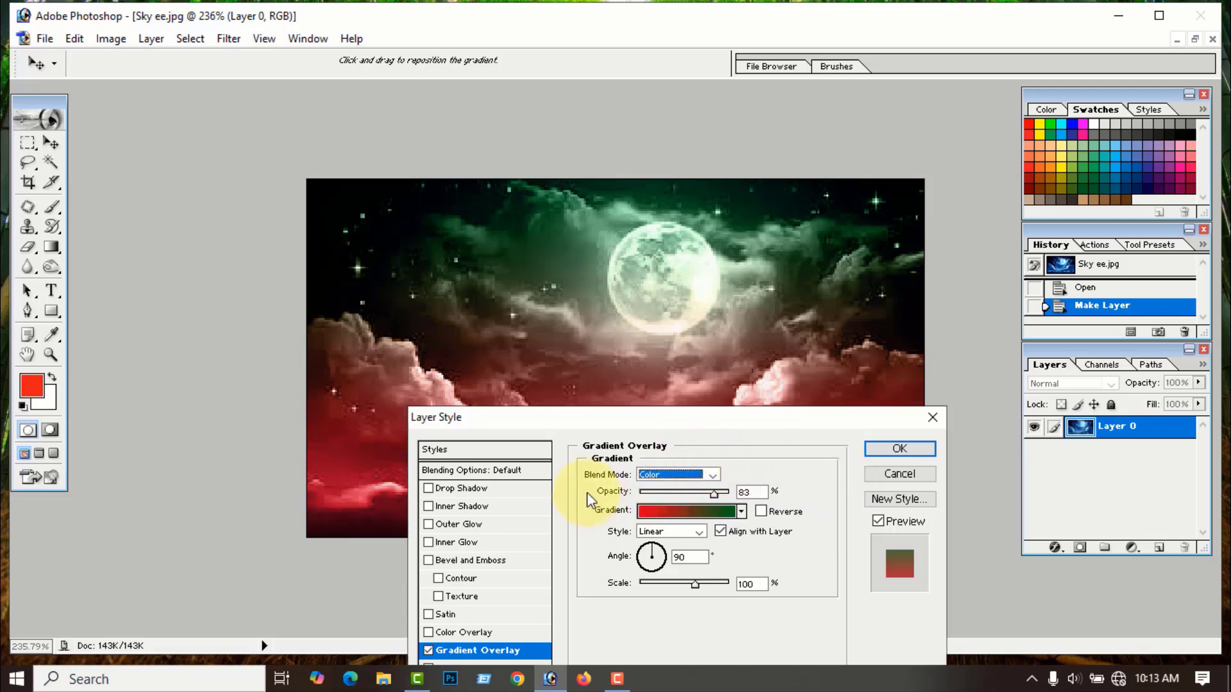
pyautogui.moveTo(769, 418); pyautogui.dragTo(848, 308)
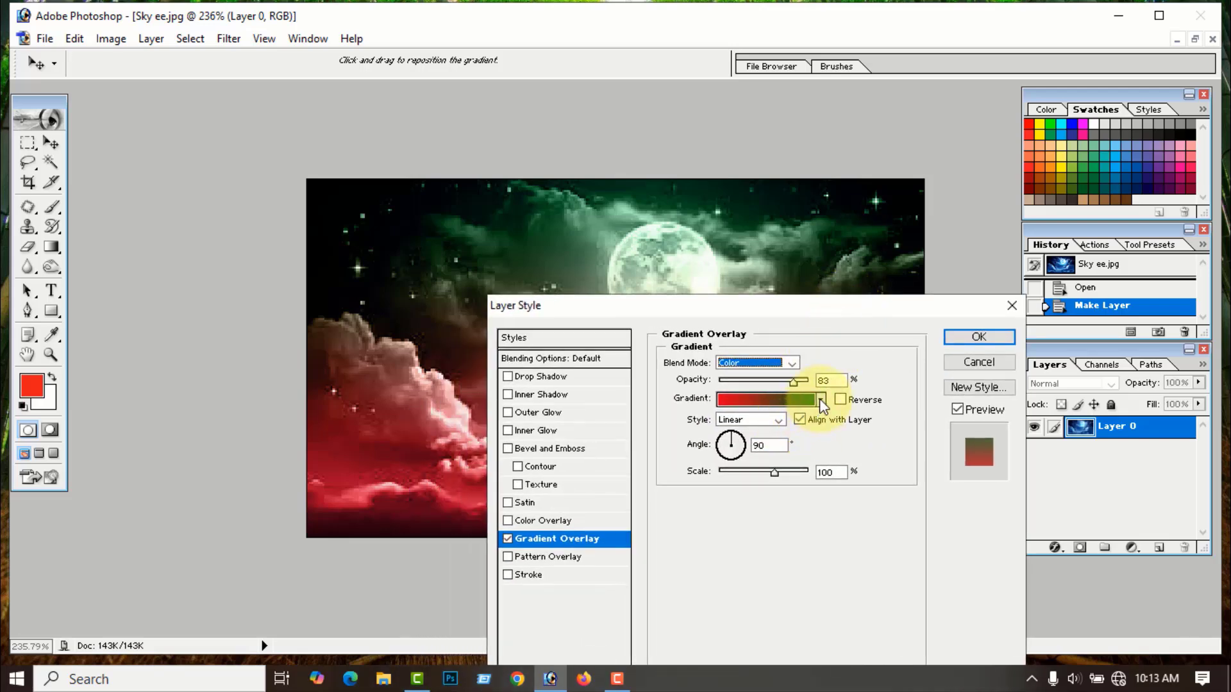
# - Toggle Reverse on and off, then preview the Radial and Angle gradient styles
pyautogui.click(841, 400)
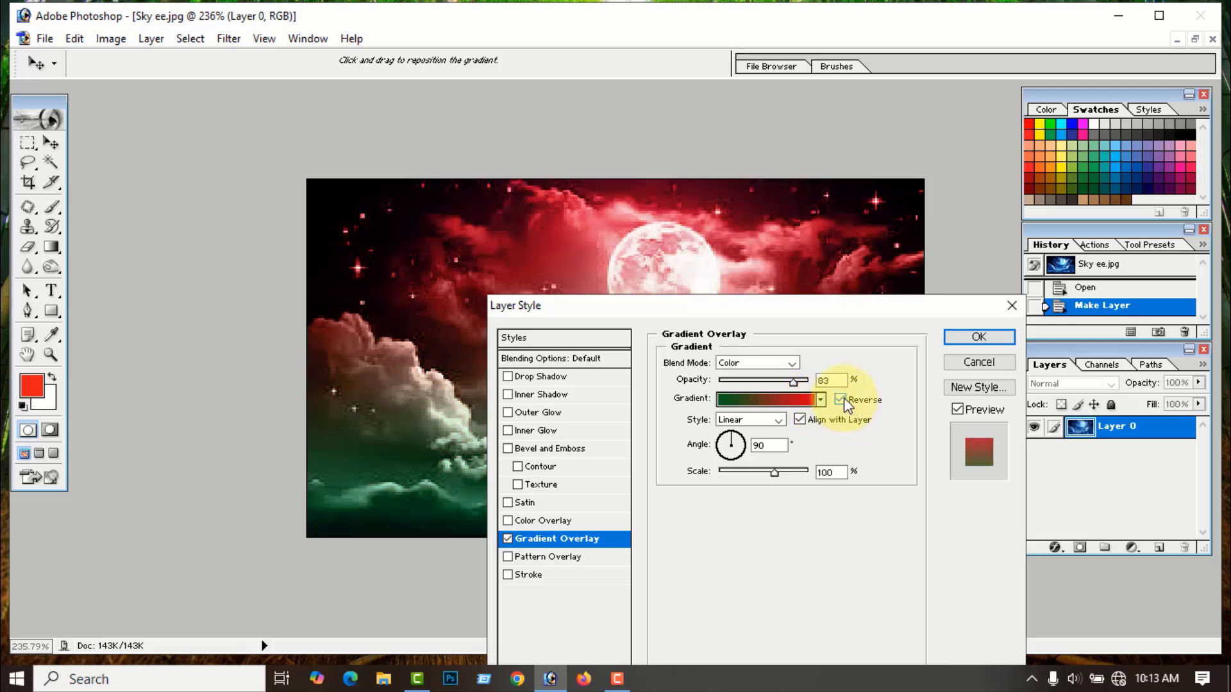
pyautogui.click(840, 400)
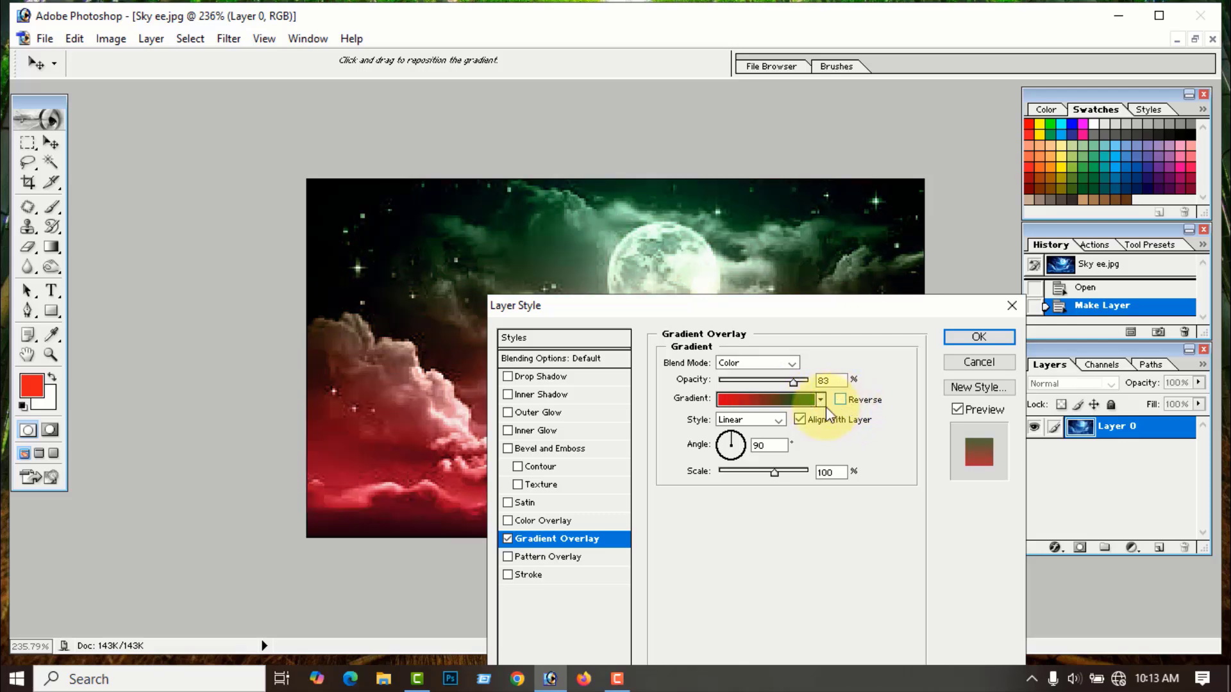
pyautogui.click(778, 420)
pyautogui.click(742, 445)
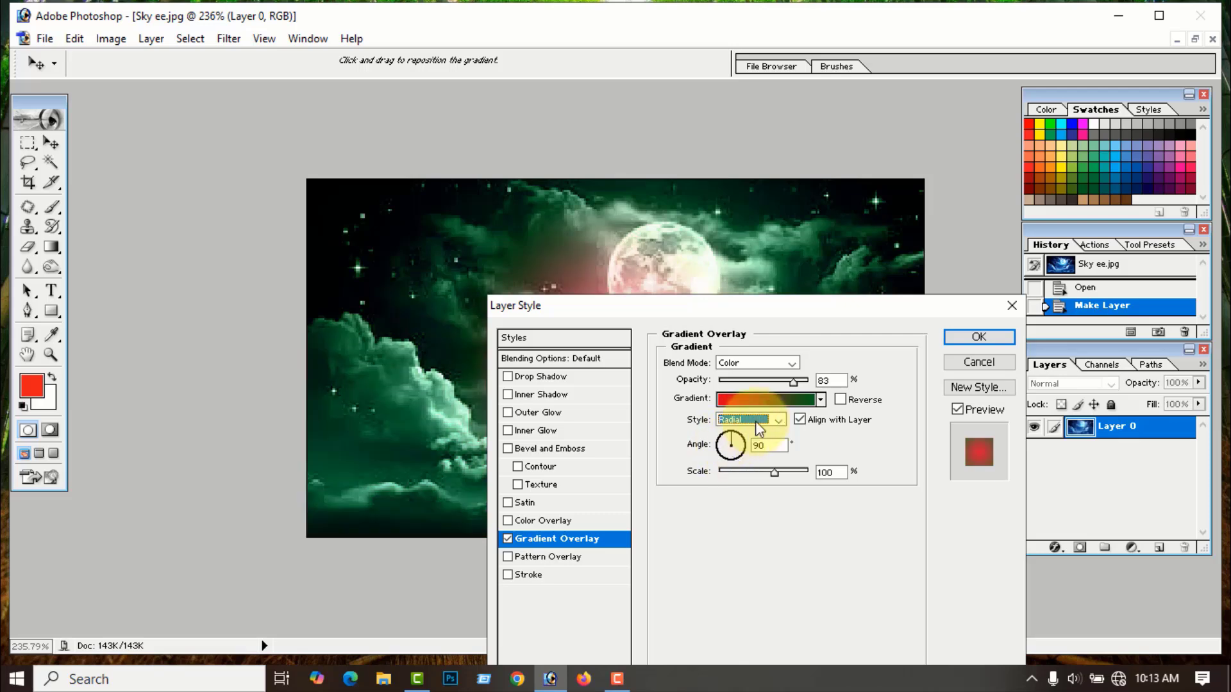
pyautogui.click(777, 421)
pyautogui.click(730, 455)
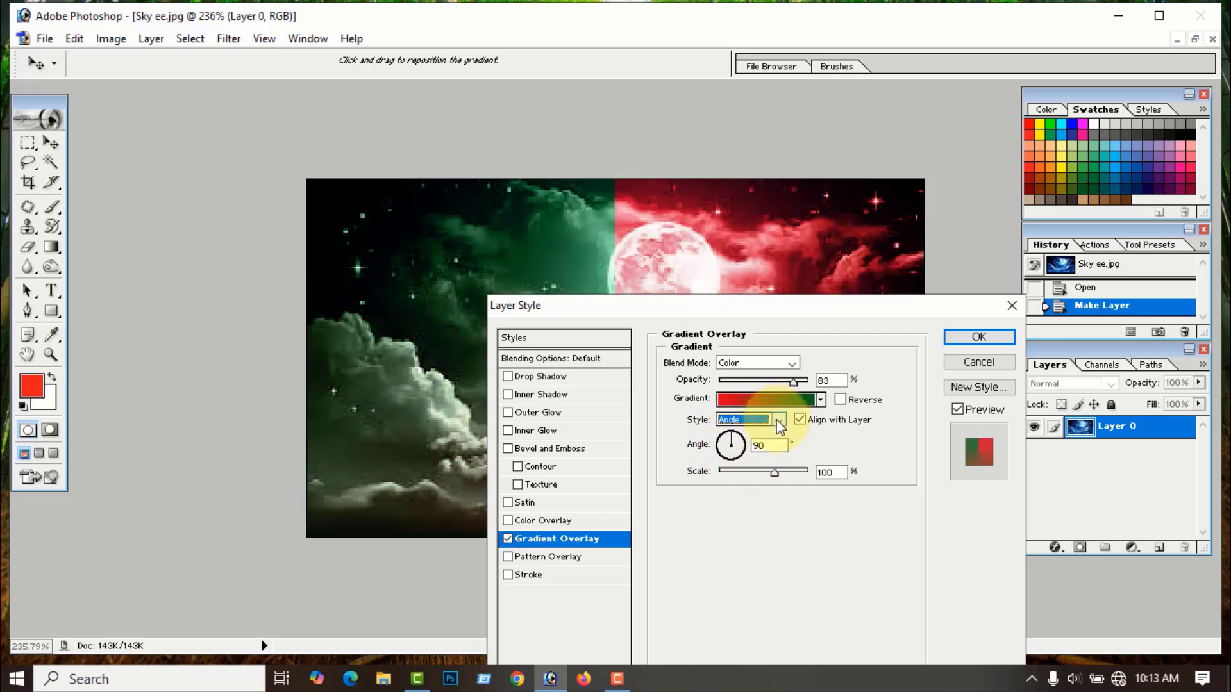
# - Switch to Reflected, then Diamond style, and rotate the angle to about -126 degrees
pyautogui.click(779, 420)
pyautogui.click(735, 465)
pyautogui.click(778, 420)
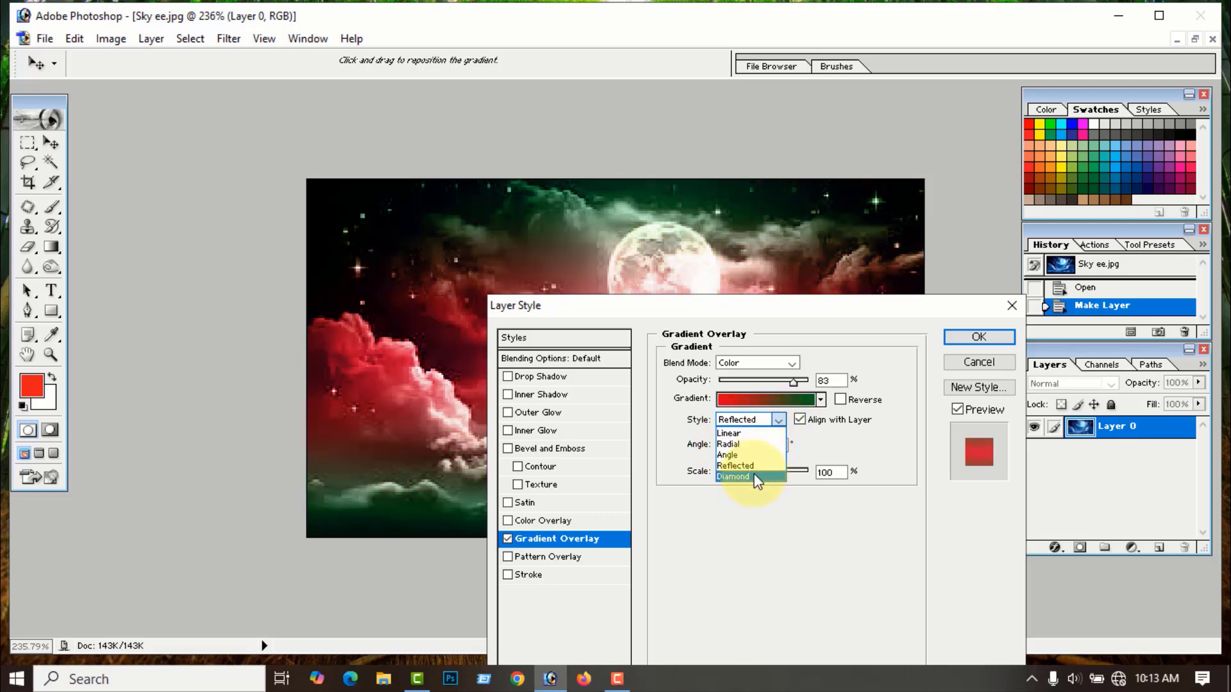
pyautogui.click(747, 477)
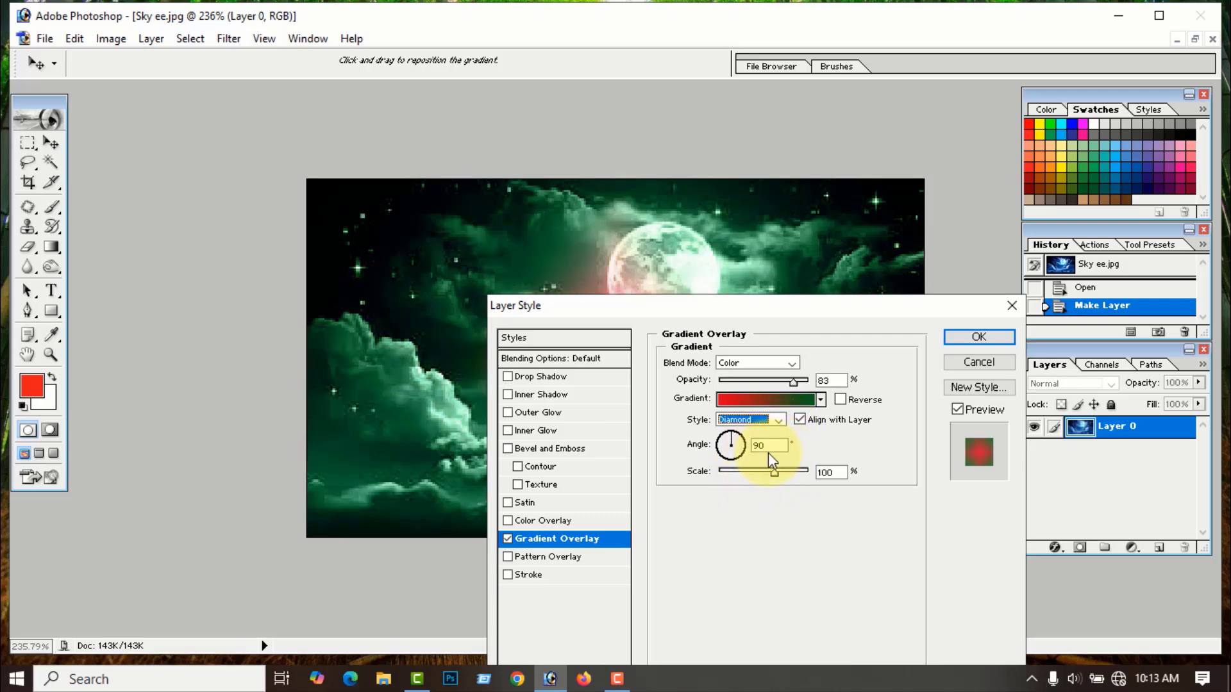
pyautogui.click(823, 443)
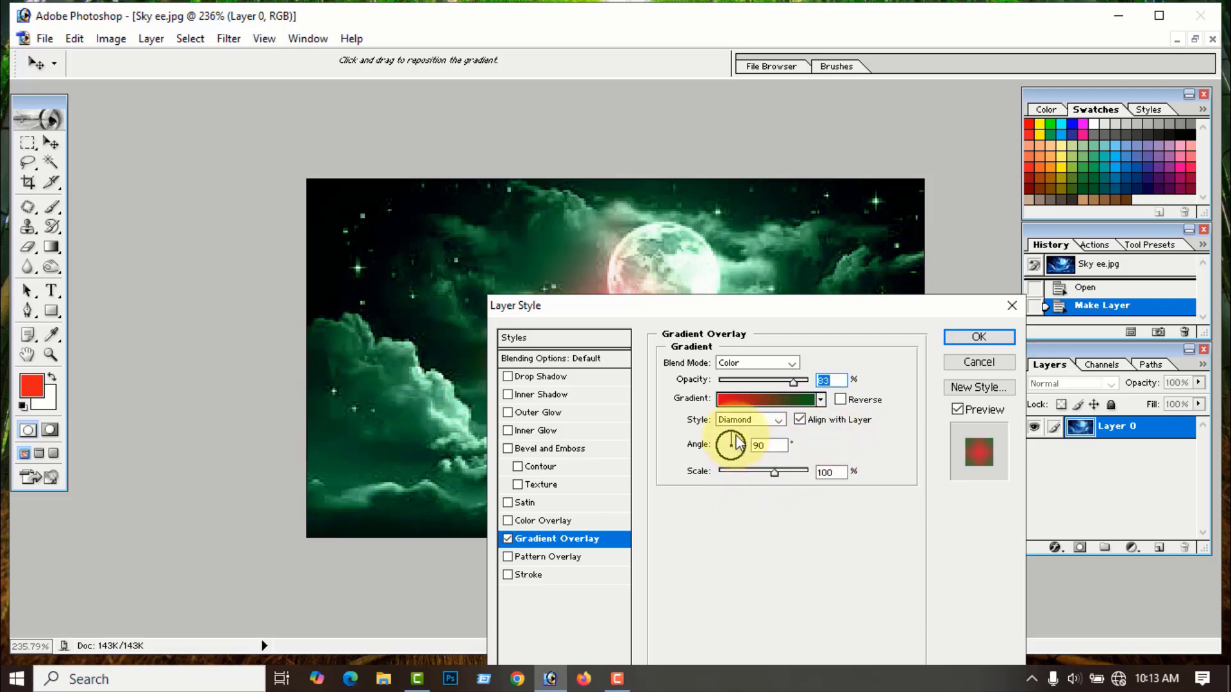
pyautogui.moveTo(733, 442); pyautogui.dragTo(743, 449)
pyautogui.moveTo(741, 445); pyautogui.dragTo(770, 485)
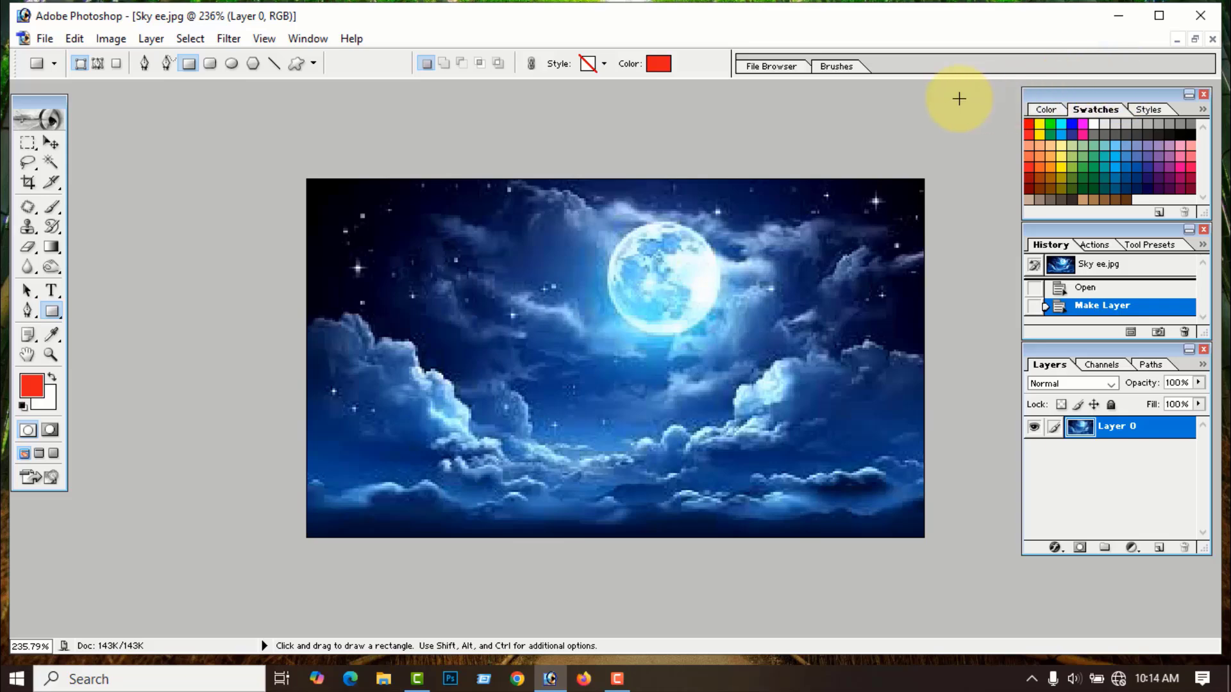
# - Close Sky ee.jpg without saving and restore the default black and white colours
pyautogui.click(1212, 39)
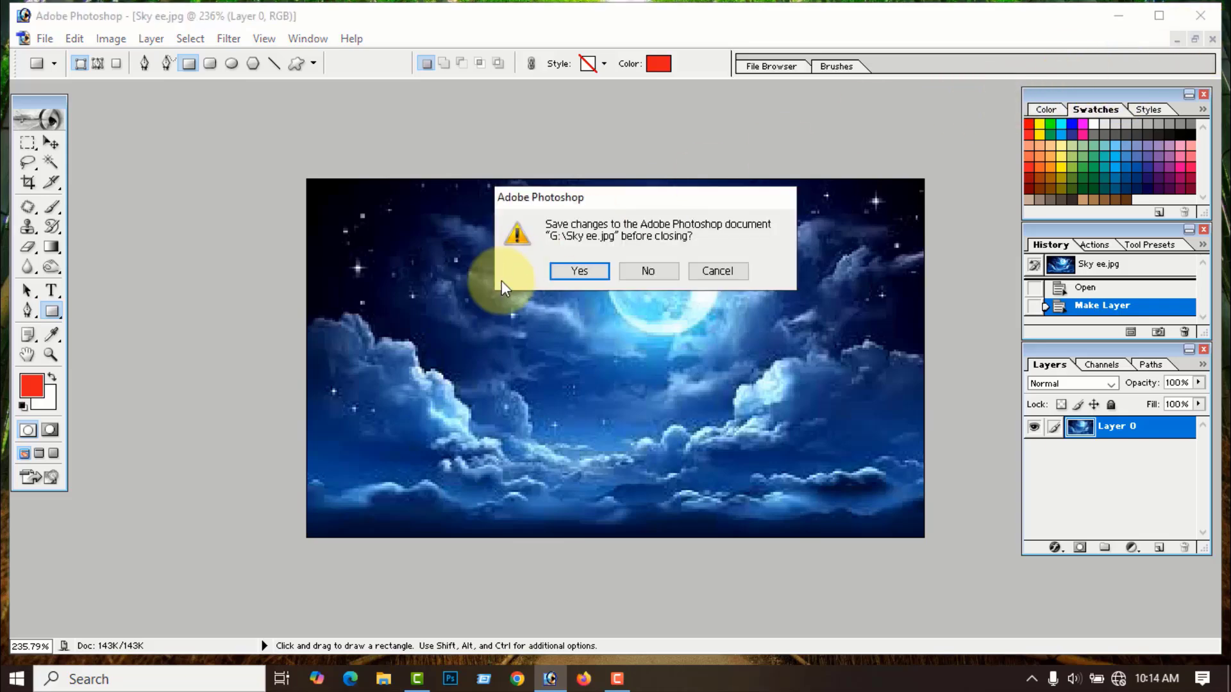
pyautogui.click(641, 271)
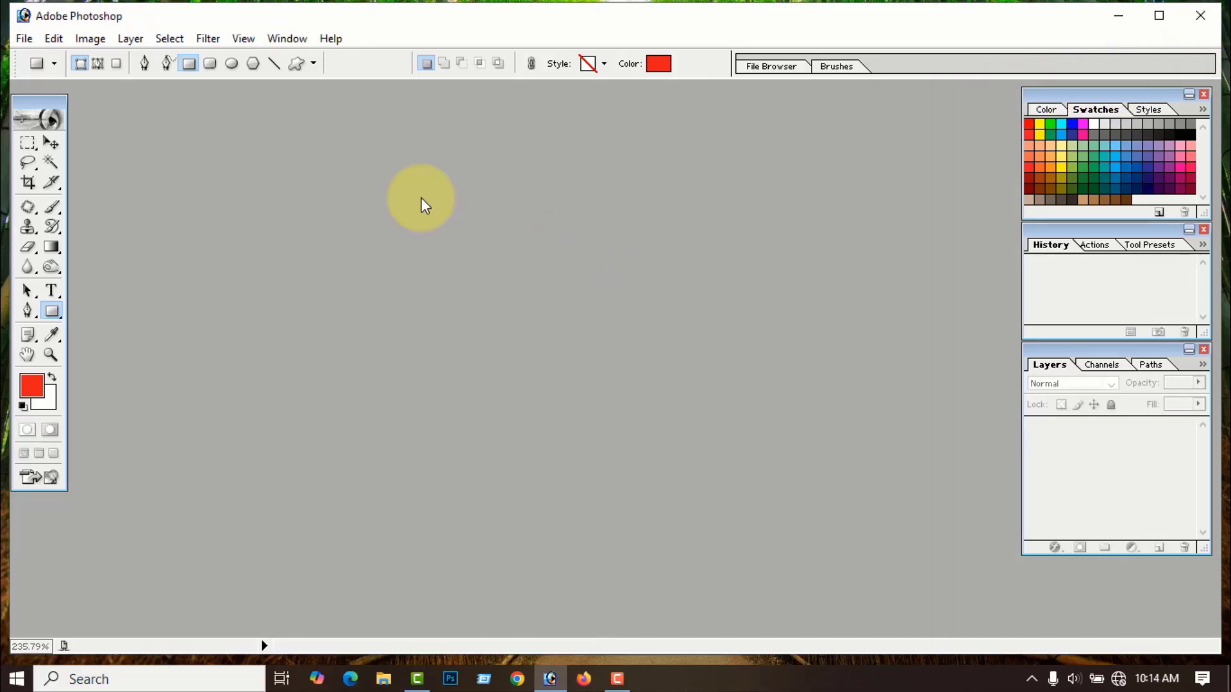
pyautogui.click(20, 405)
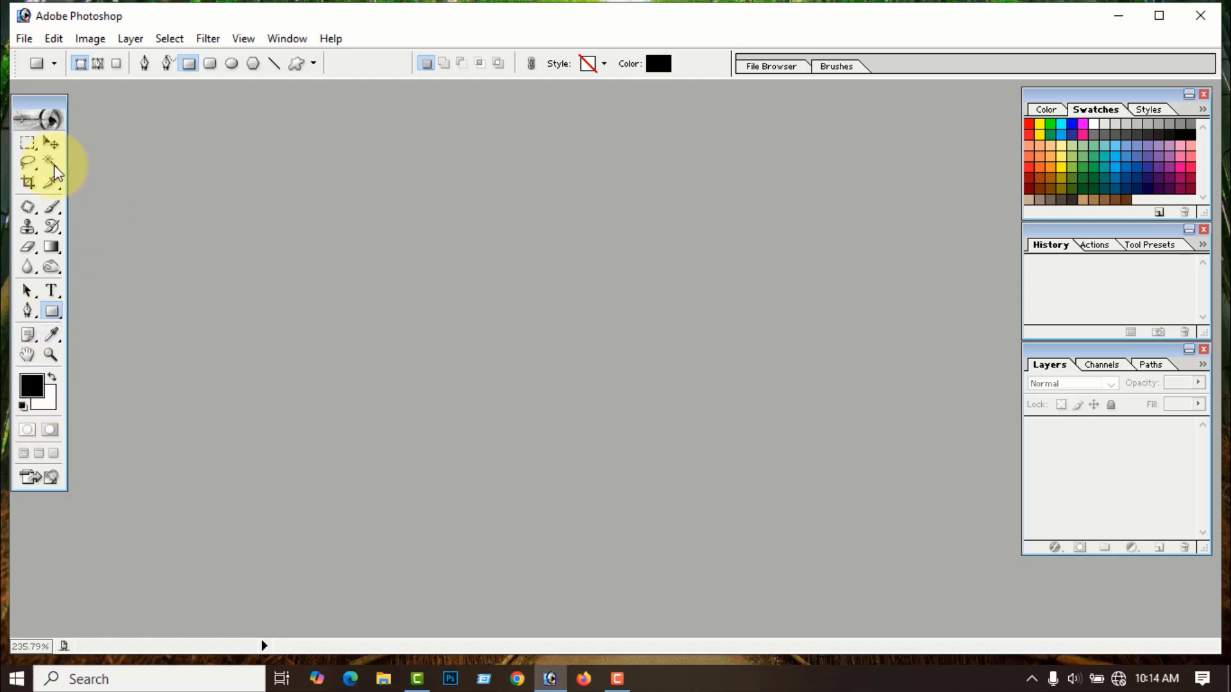
# - Reset all tools to their default settings from the Tool Preset picker menu
pyautogui.click(54, 63)
pyautogui.click(241, 94)
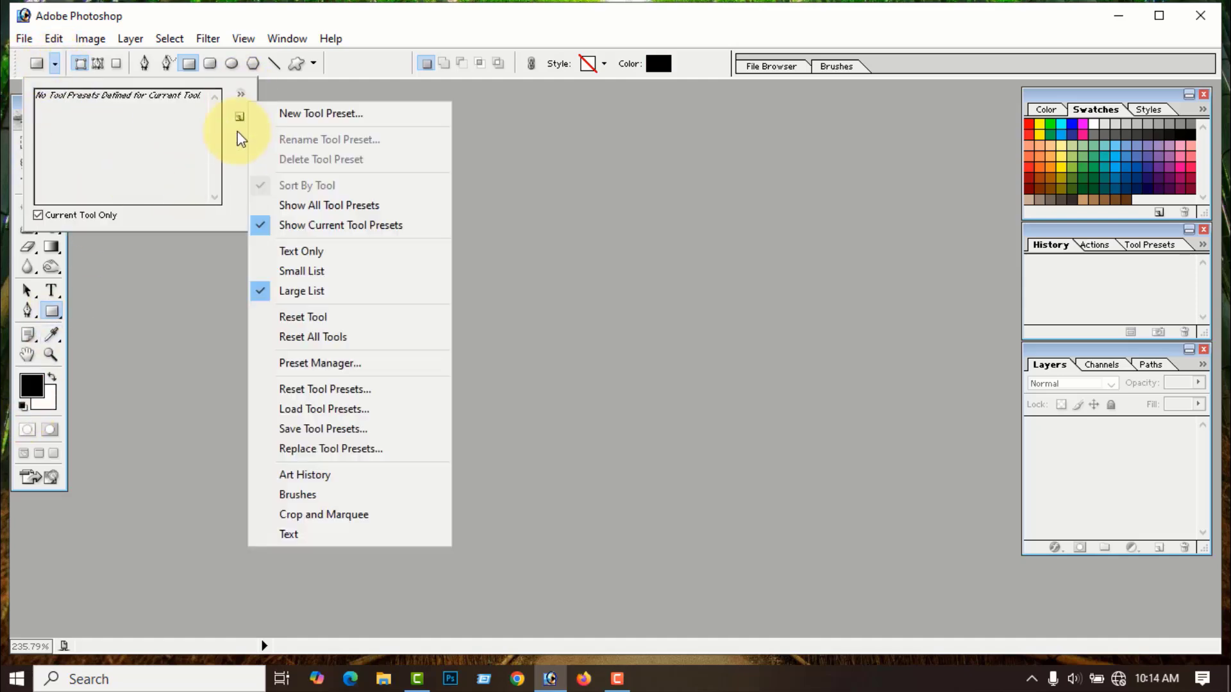
pyautogui.click(304, 337)
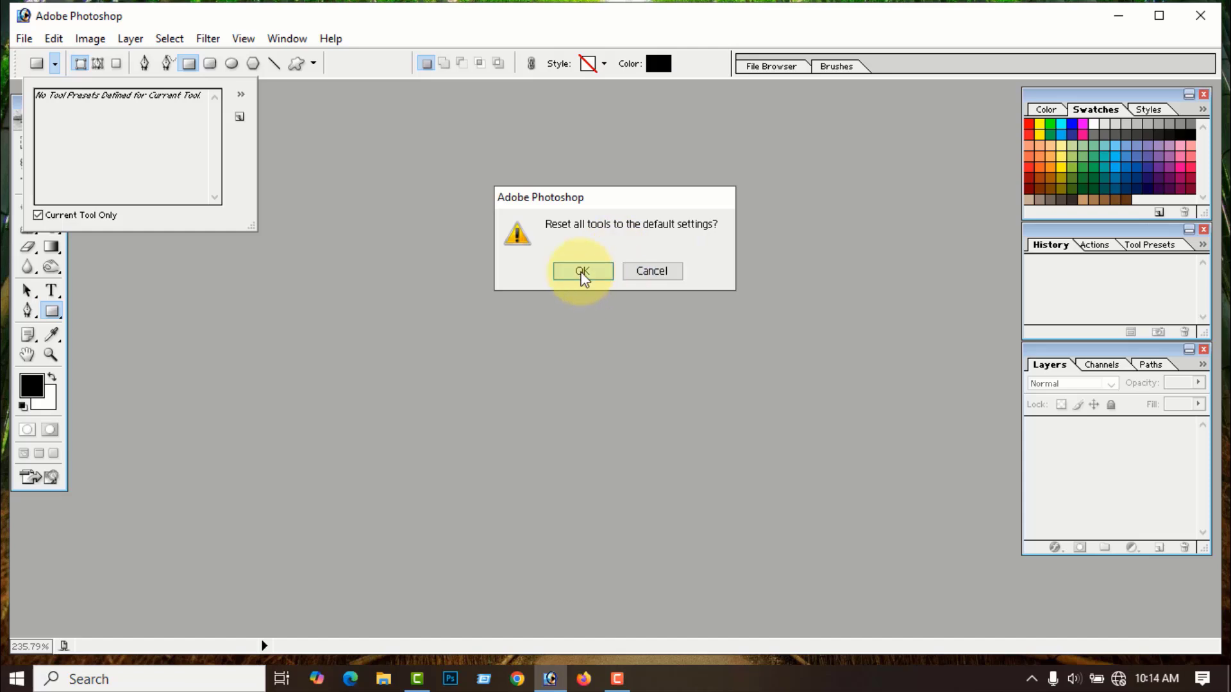
pyautogui.click(580, 271)
pyautogui.click(362, 205)
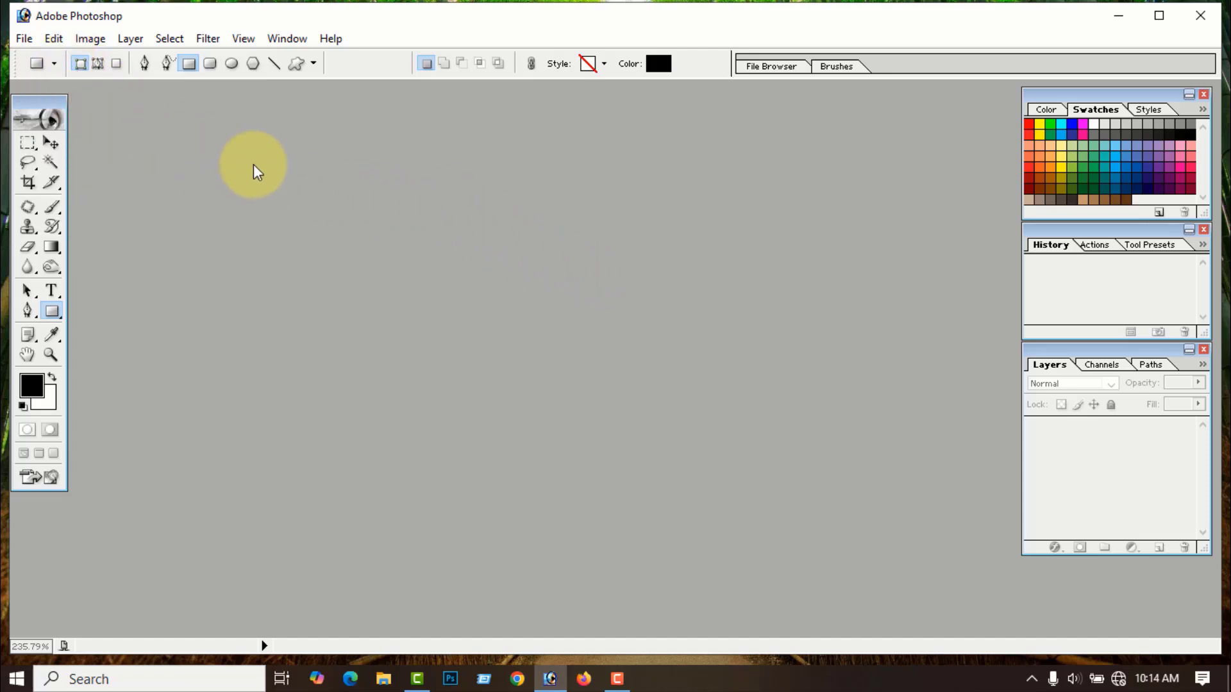
pyautogui.click(26, 40)
# - Open Cota ee.jpg fitted to screen and Magic Wand-select the white background around the jar
pyautogui.click(54, 80)
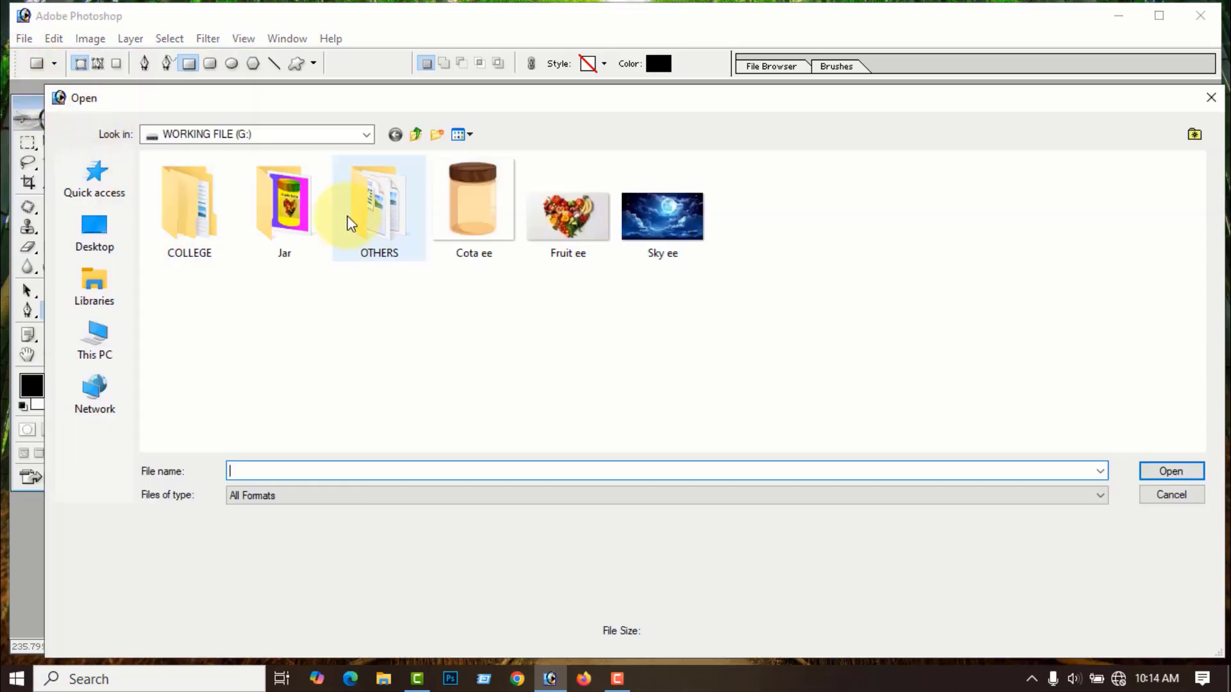
pyautogui.click(484, 241)
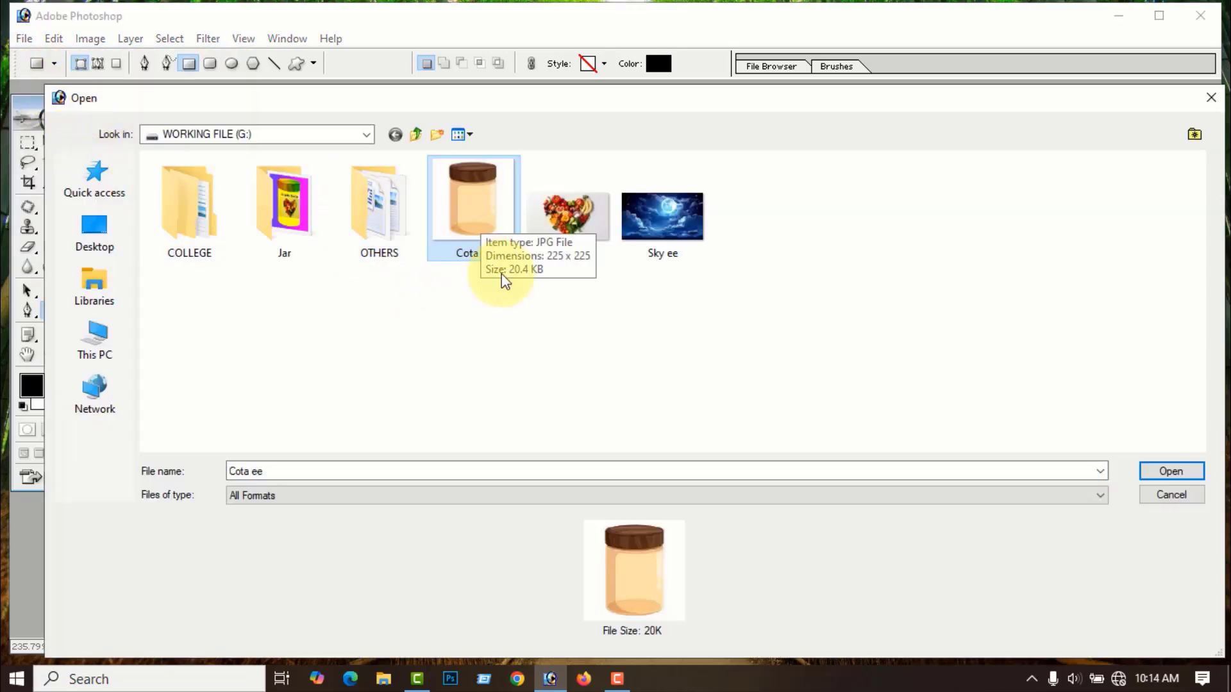
pyautogui.click(1180, 473)
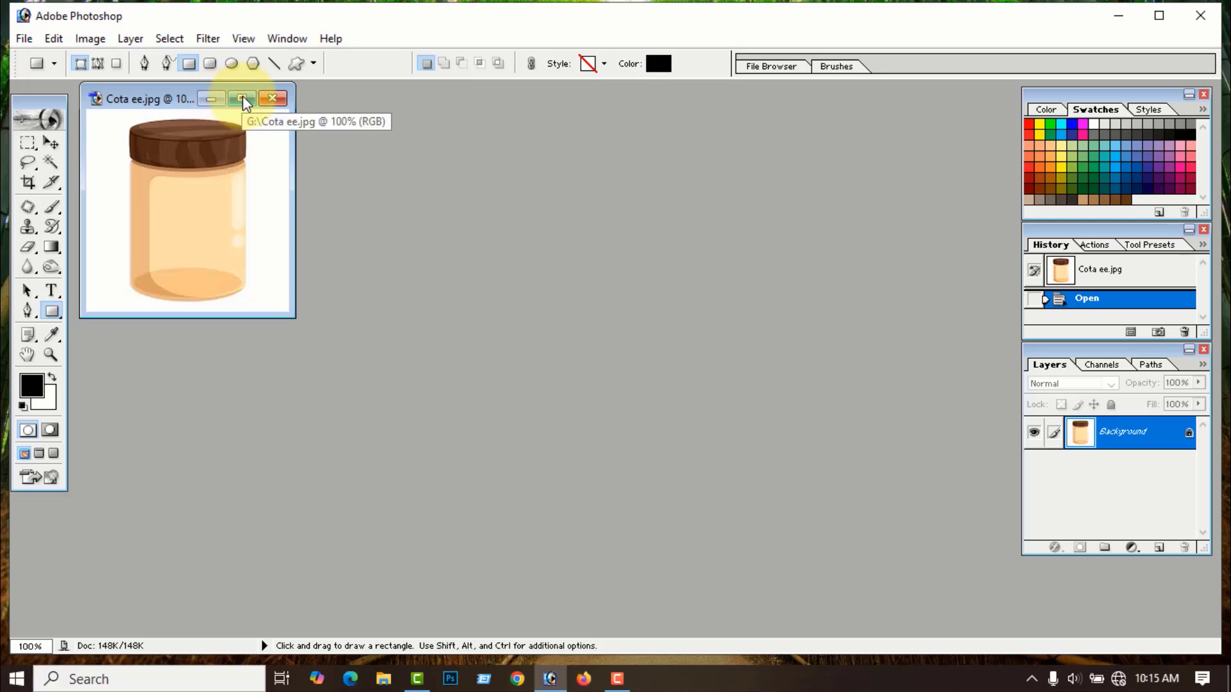
pyautogui.click(243, 102)
pyautogui.hotkey('ctrl', '0')
pyautogui.click(51, 142)
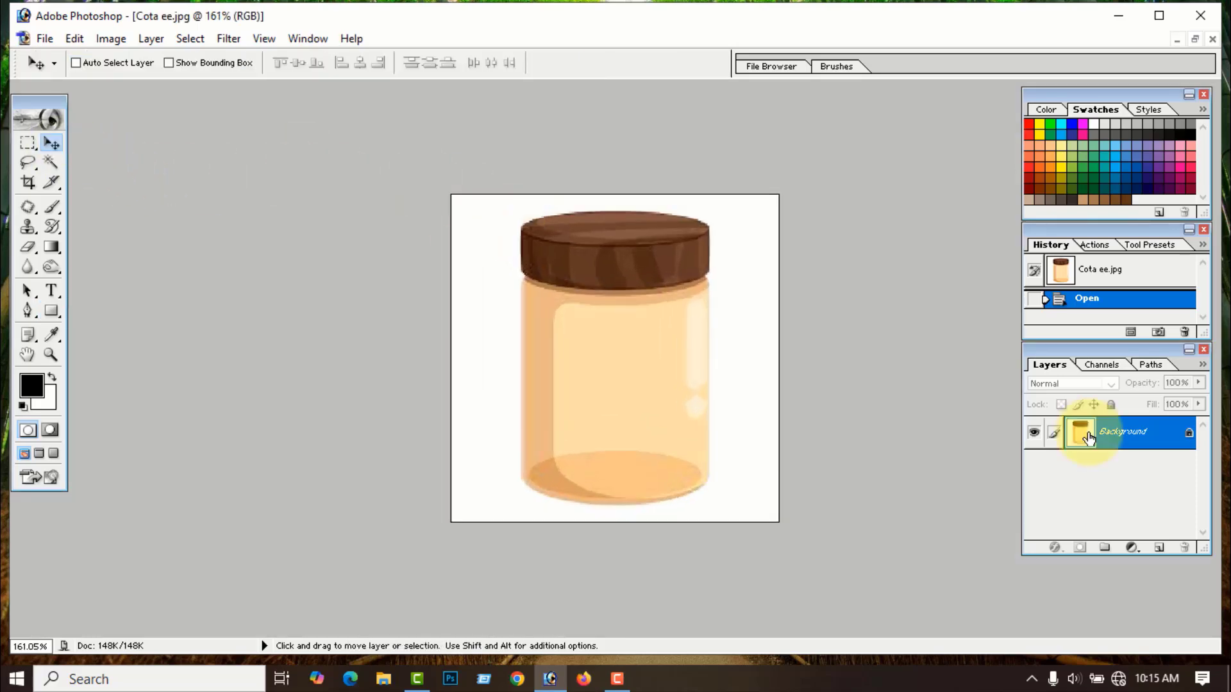
pyautogui.click(51, 164)
pyautogui.click(479, 374)
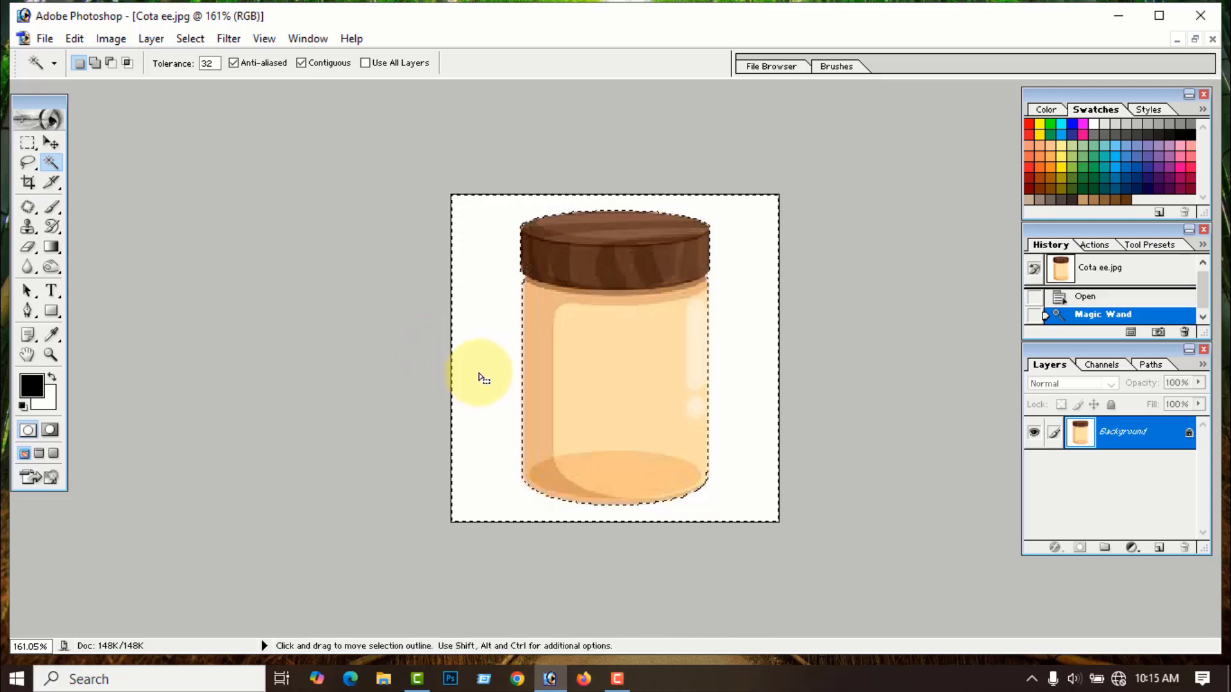
# - Fill the white background with a red-to-green gradient left to right, then invert the selection
pyautogui.click(50, 249)
pyautogui.click(142, 62)
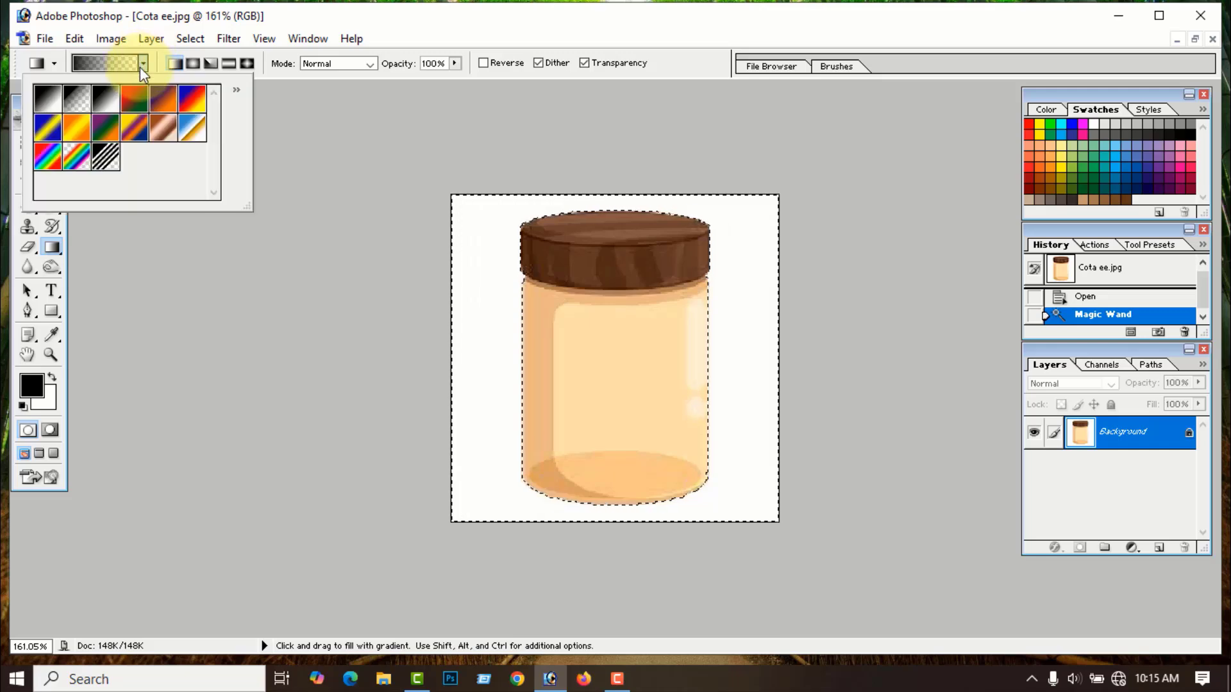
pyautogui.click(135, 99)
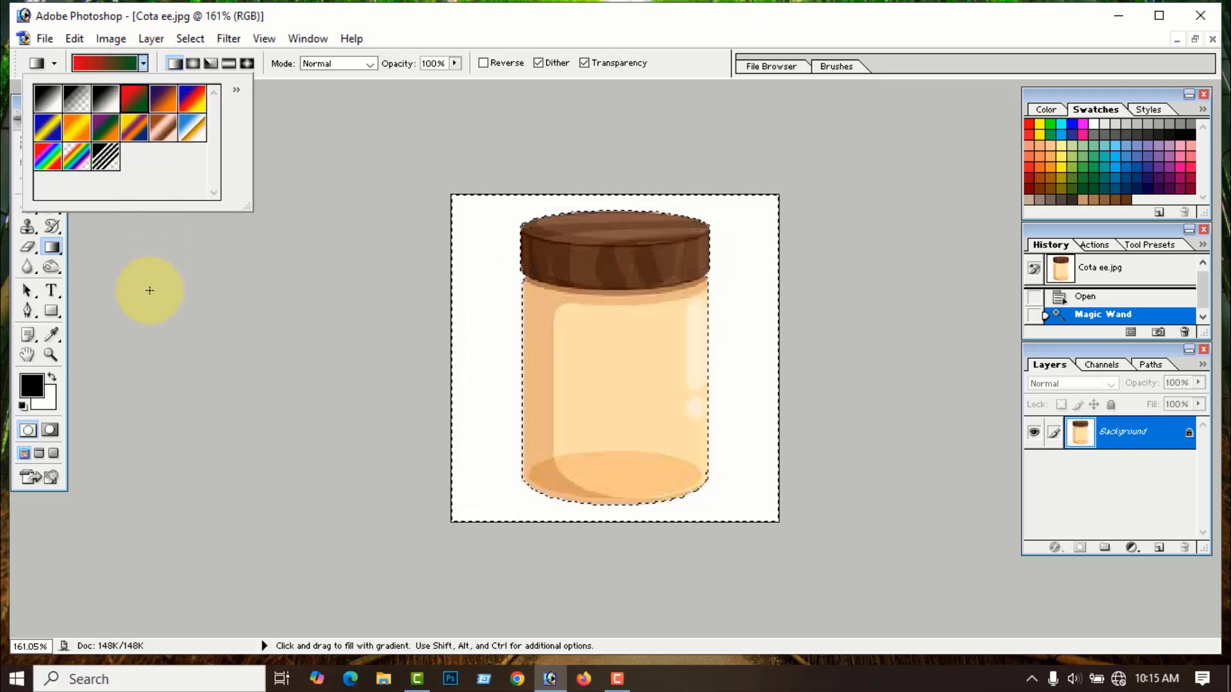
pyautogui.click(204, 299)
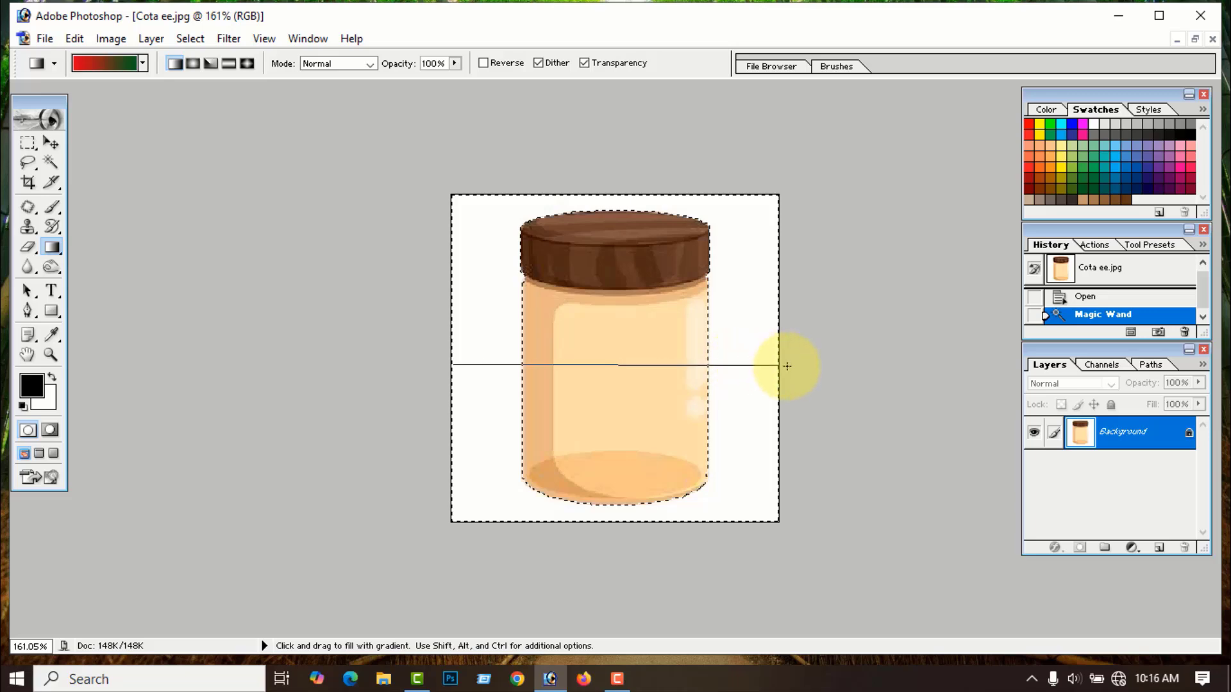
pyautogui.moveTo(787, 366); pyautogui.dragTo(787, 366)
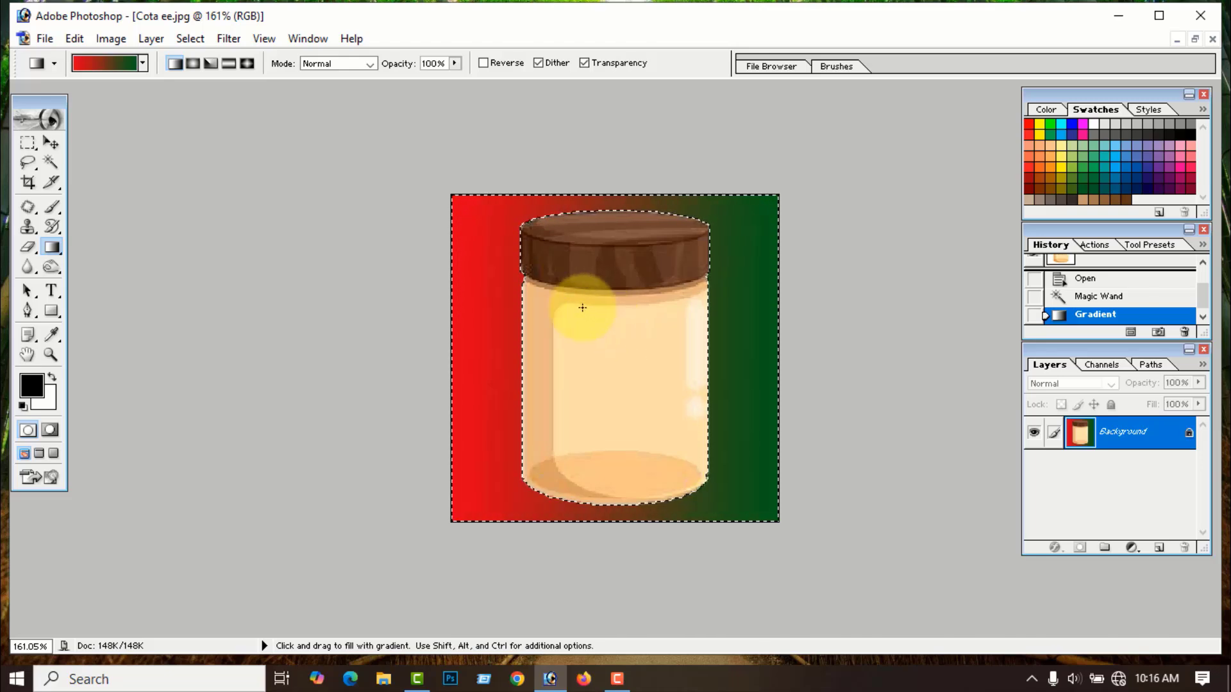
pyautogui.click(194, 39)
pyautogui.click(220, 119)
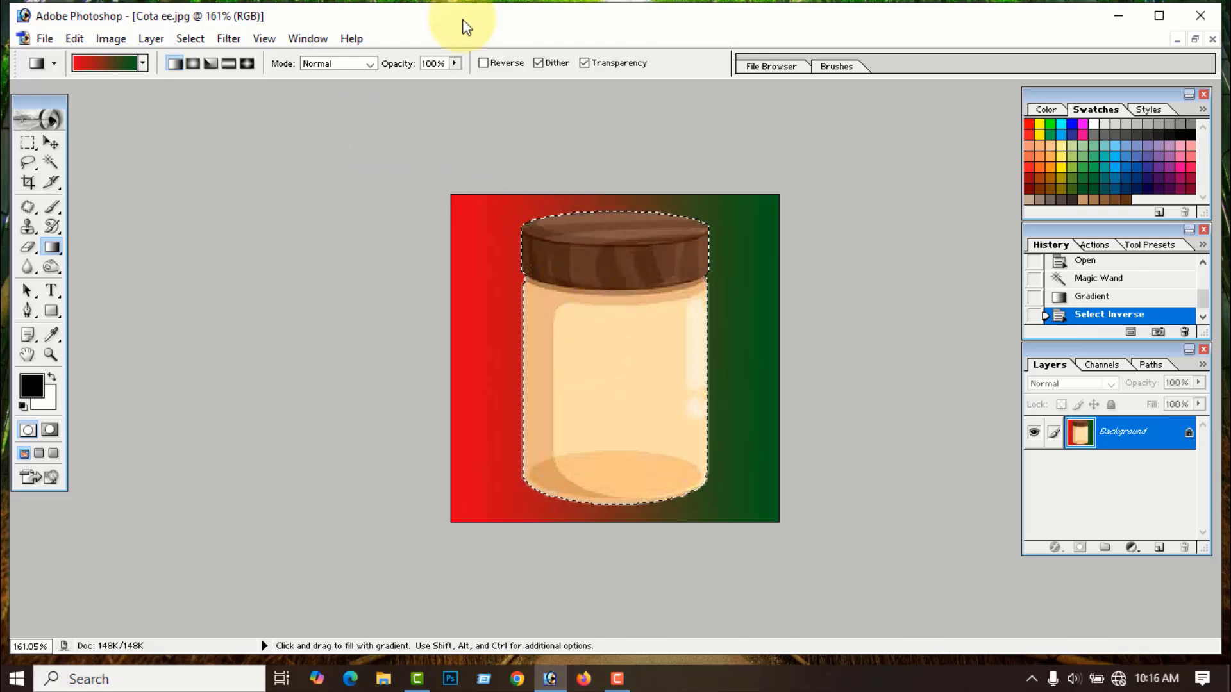
# - Set the Gradient tool mode to Overlay and drag red-to-green across the jar left to right
pyautogui.click(371, 64)
pyautogui.click(333, 230)
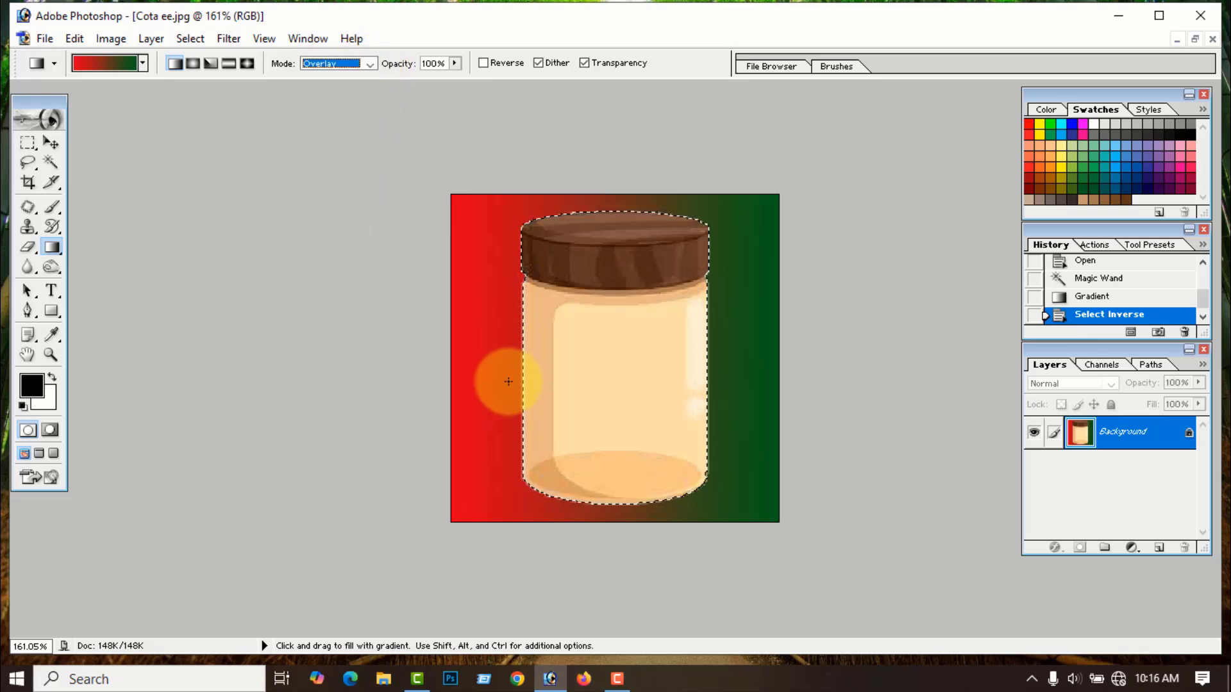
pyautogui.moveTo(523, 368); pyautogui.dragTo(614, 372)
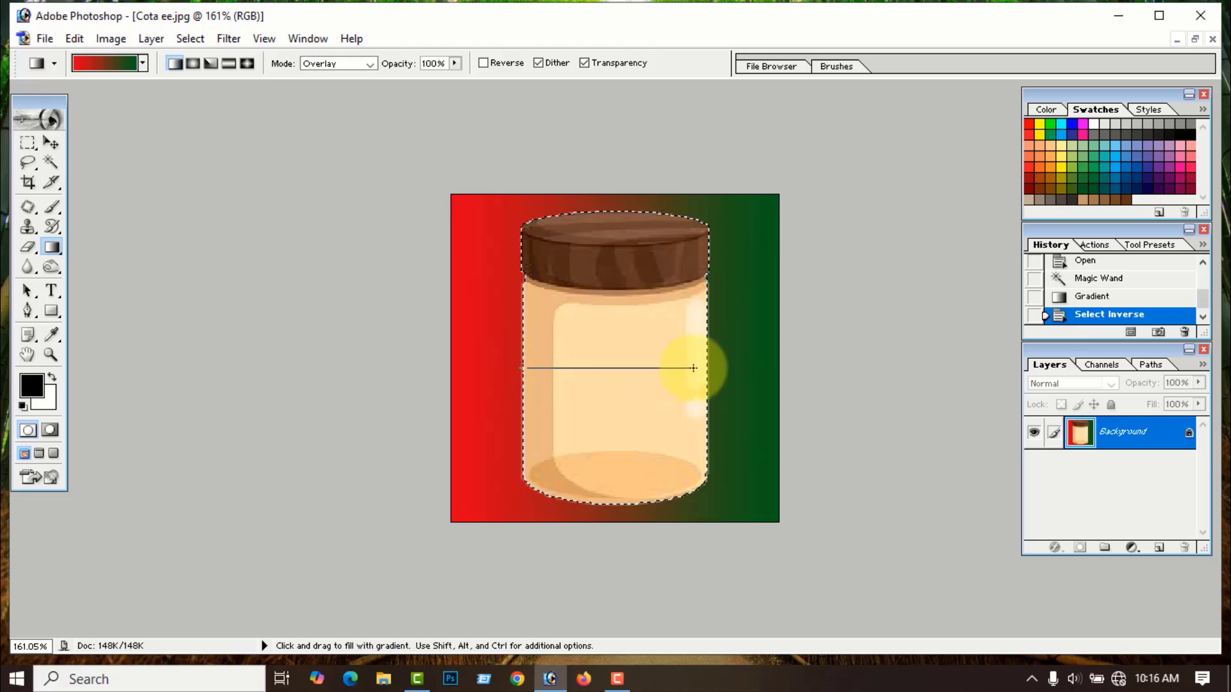
pyautogui.moveTo(710, 367); pyautogui.dragTo(710, 367)
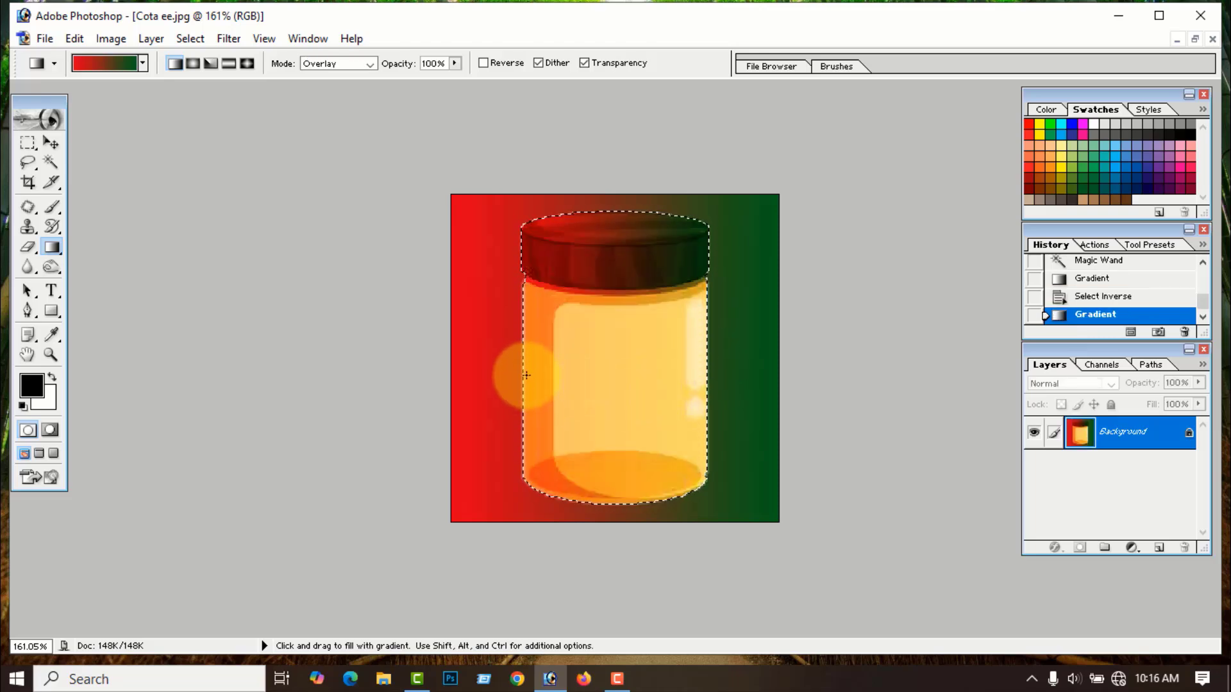
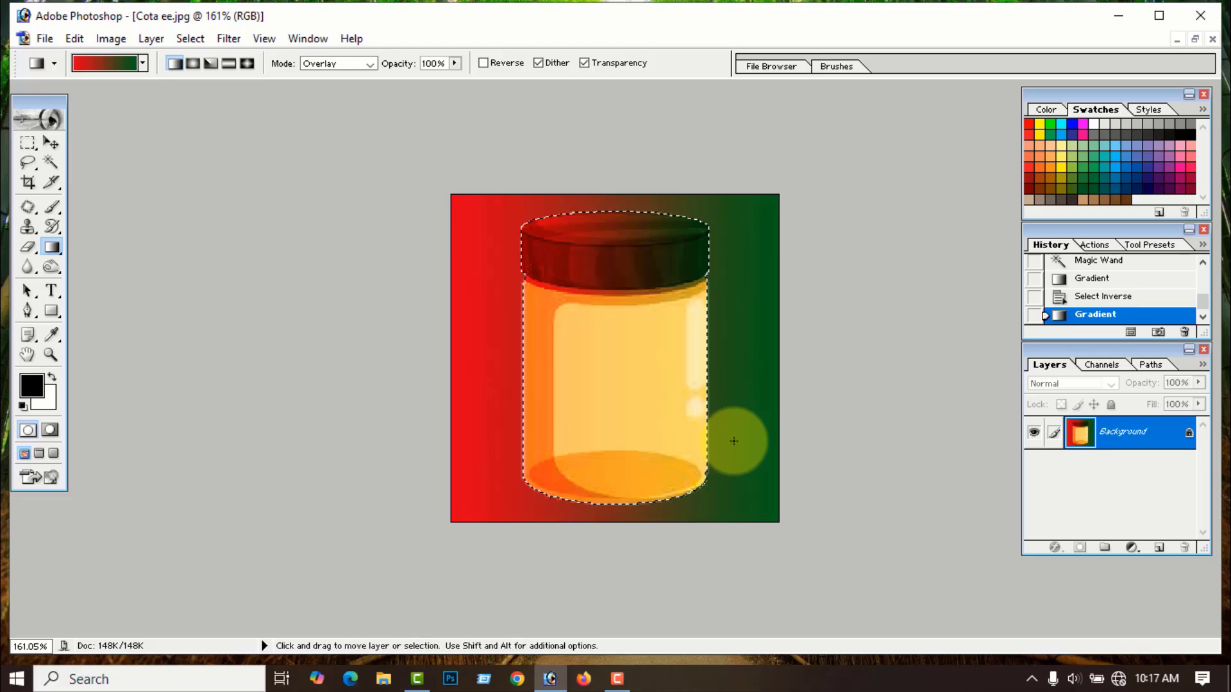
# - Deselect the jar with Ctrl+D and zoom in on the red-to-green gradient image
pyautogui.hotkey('ctrl', 'd')
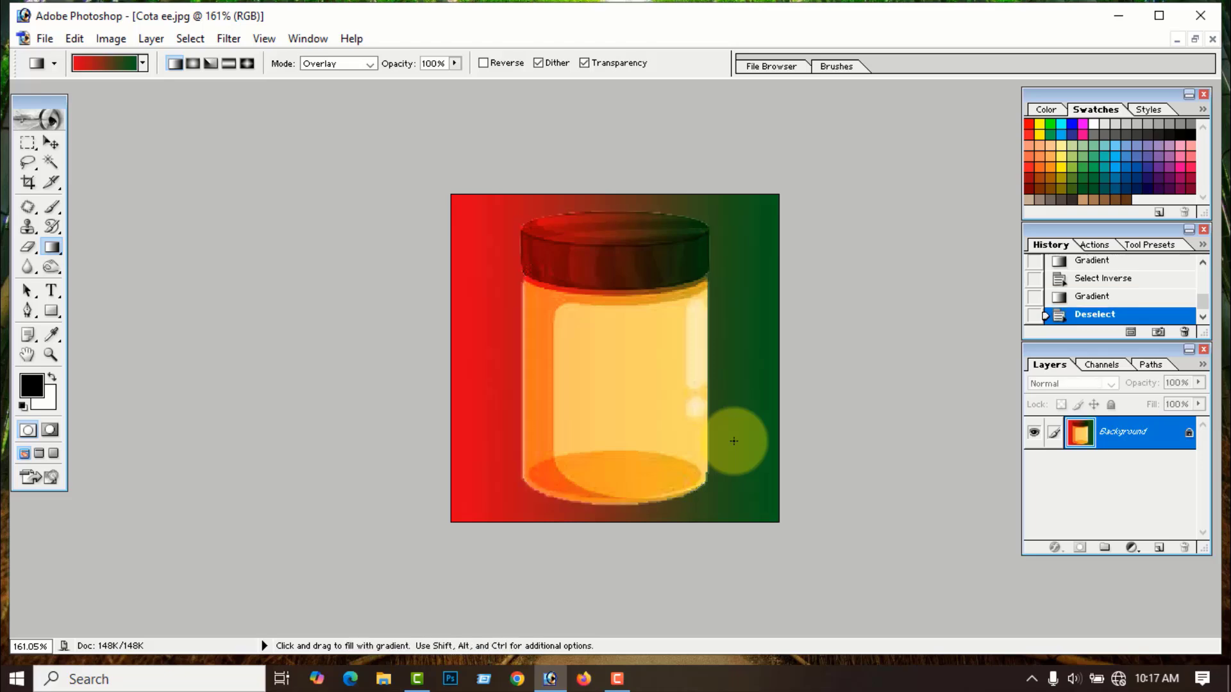
pyautogui.scroll(1, 710, 420)
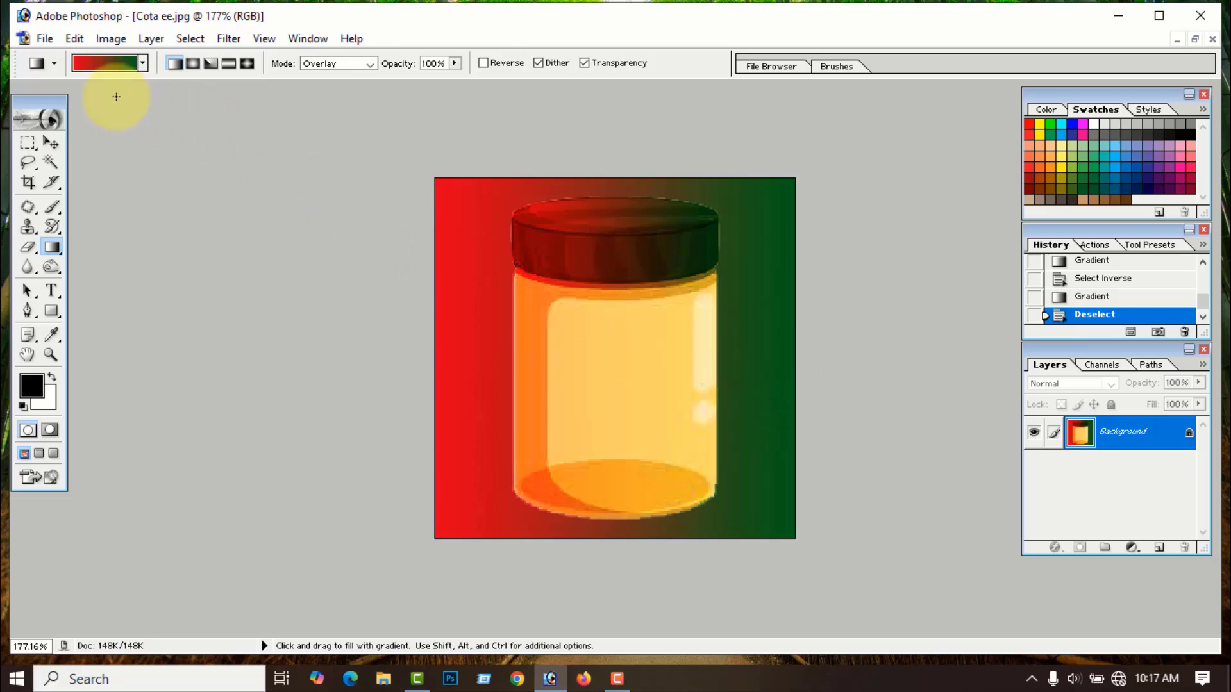
# - Open the Fruit ee image alongside the jar image
pyautogui.click(44, 39)
pyautogui.click(83, 78)
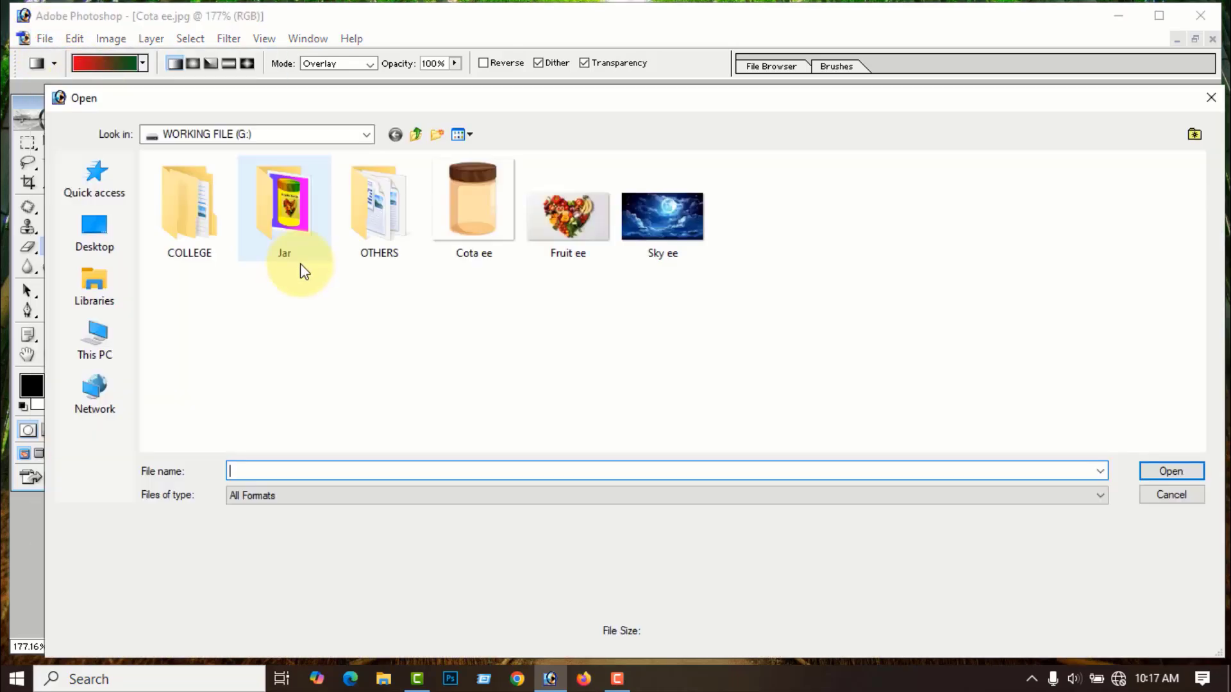
pyautogui.click(576, 256)
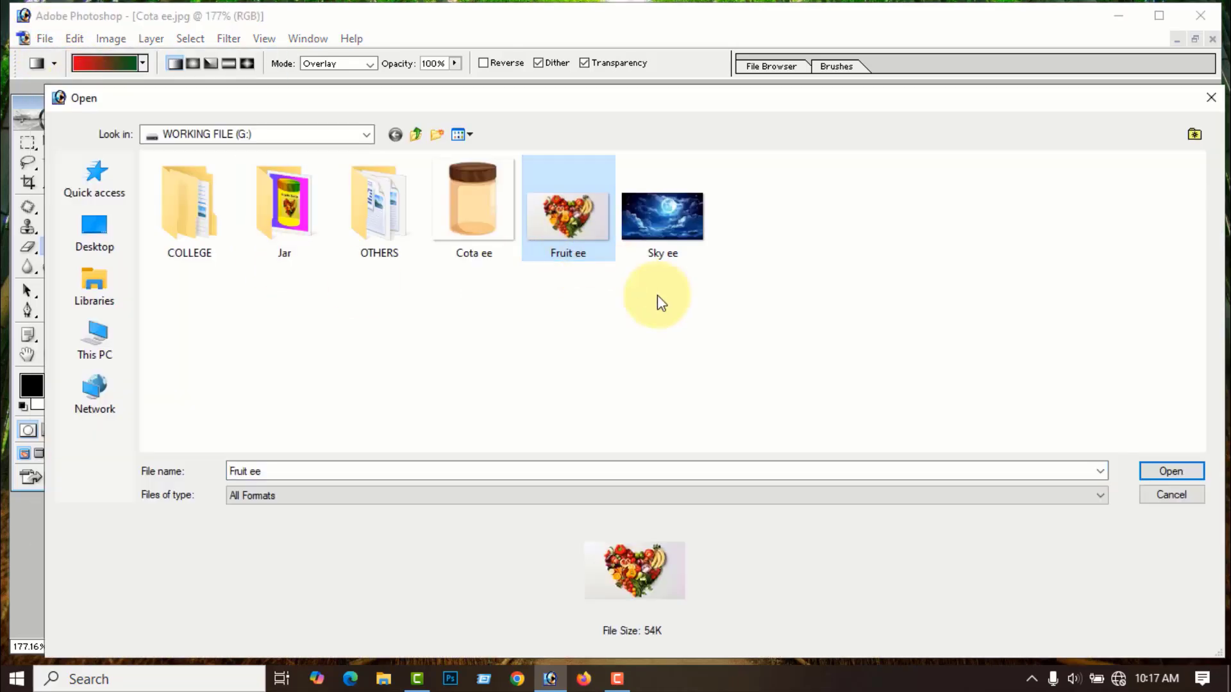
pyautogui.click(1172, 472)
# - Drag the fruit picture into Cota ee.jpg as Layer 1, close Fruit ee, and fit the jar window
pyautogui.moveTo(250, 100); pyautogui.dragTo(596, 144)
pyautogui.click(52, 143)
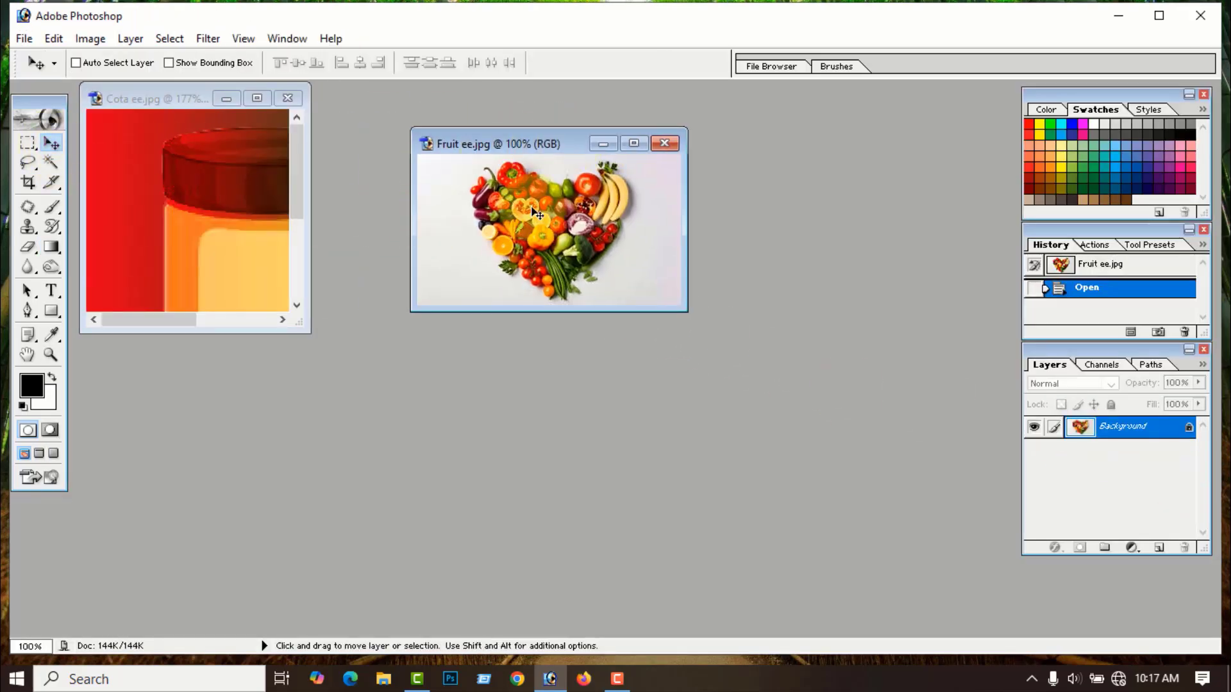
pyautogui.moveTo(549, 221); pyautogui.dragTo(225, 212)
pyautogui.click(664, 143)
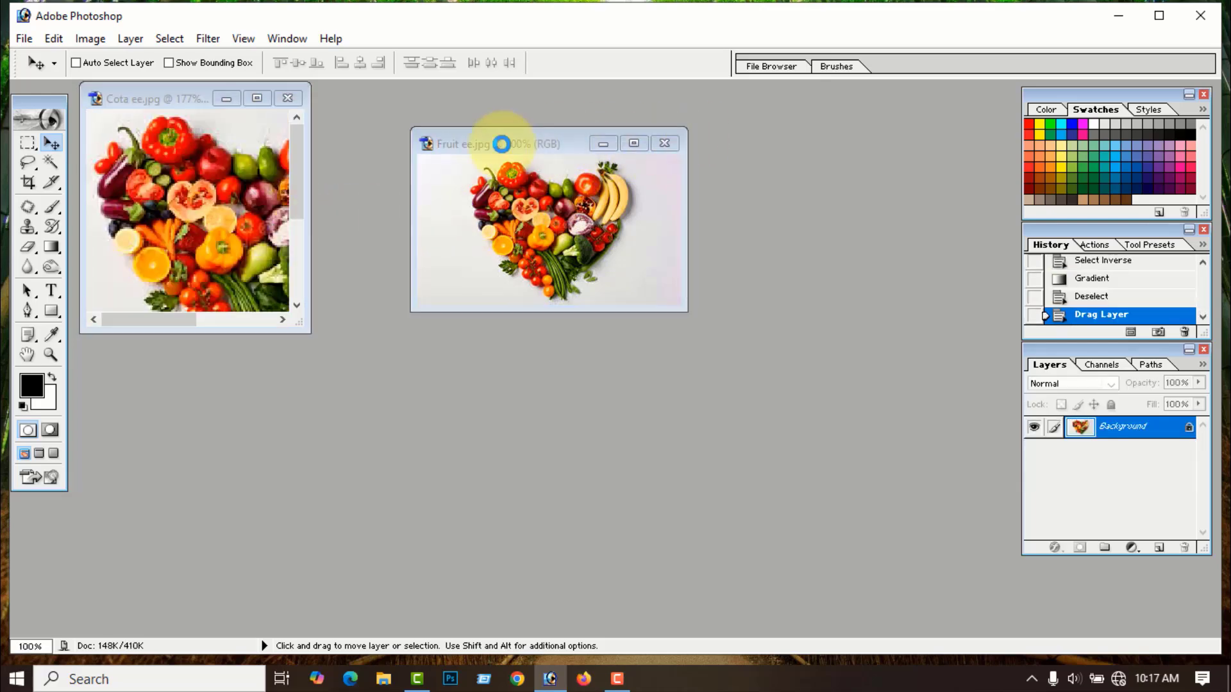
pyautogui.click(257, 98)
pyautogui.hotkey('ctrl', '0')
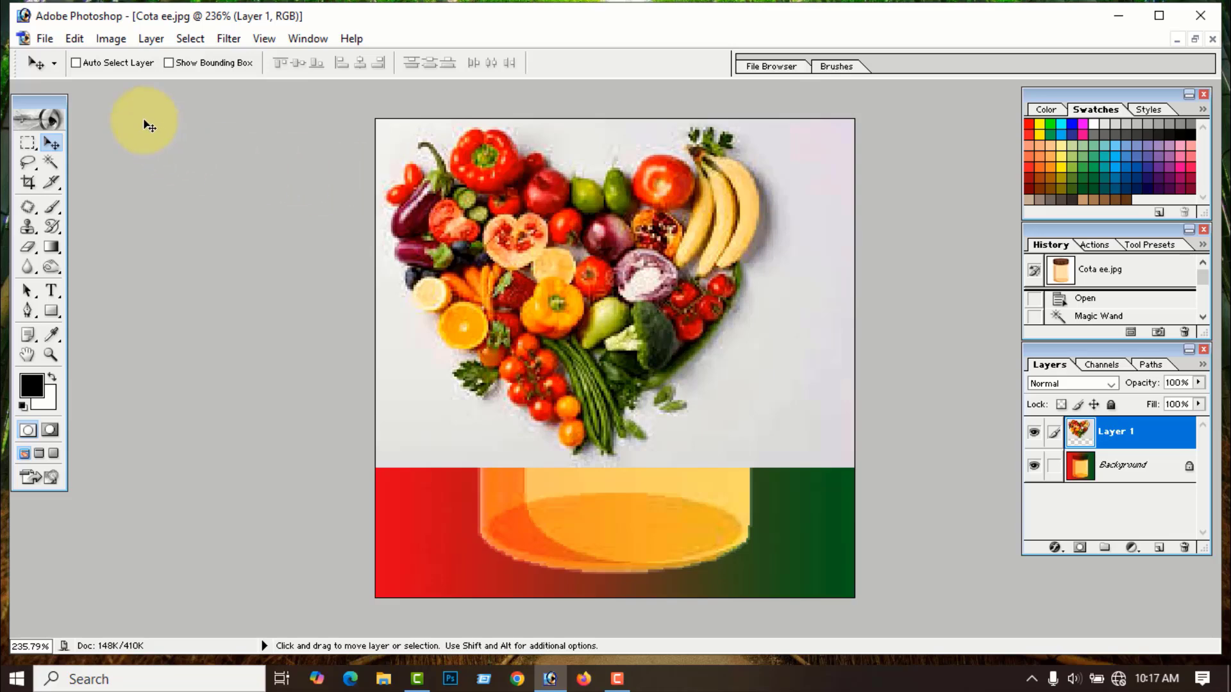
# - With Auto-Select and bounding box on, scale Layer 1 down into a full-width band across the jar
pyautogui.click(77, 63)
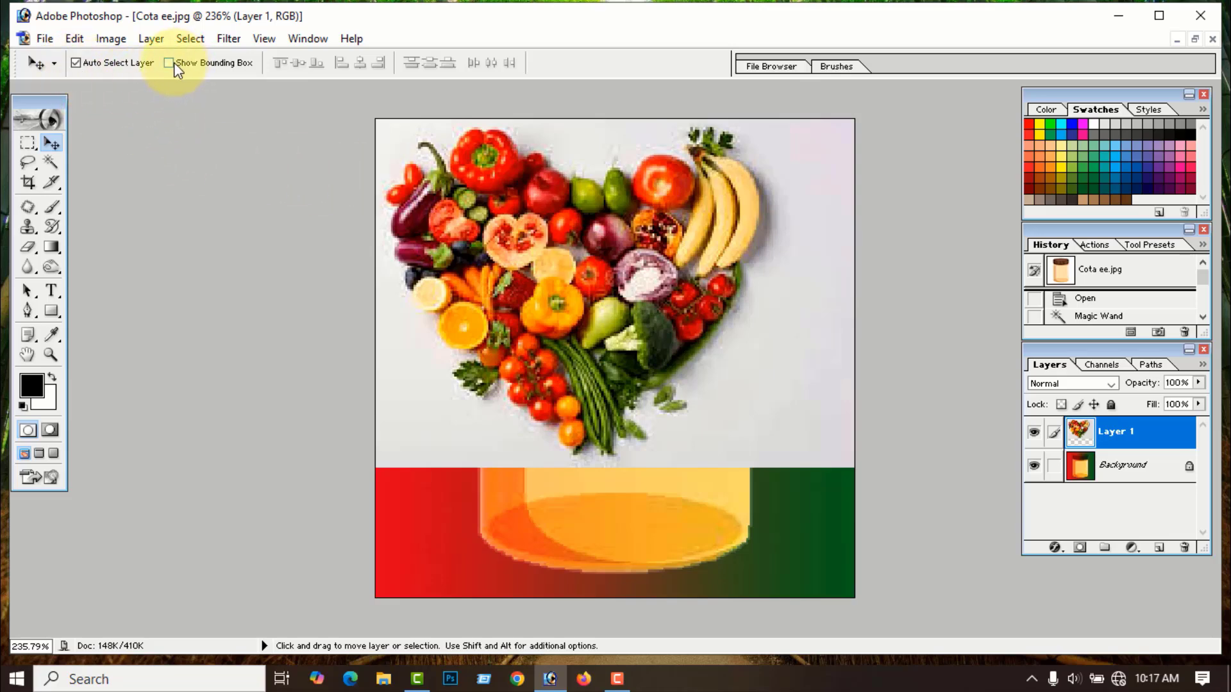
pyautogui.click(169, 63)
pyautogui.click(883, 121)
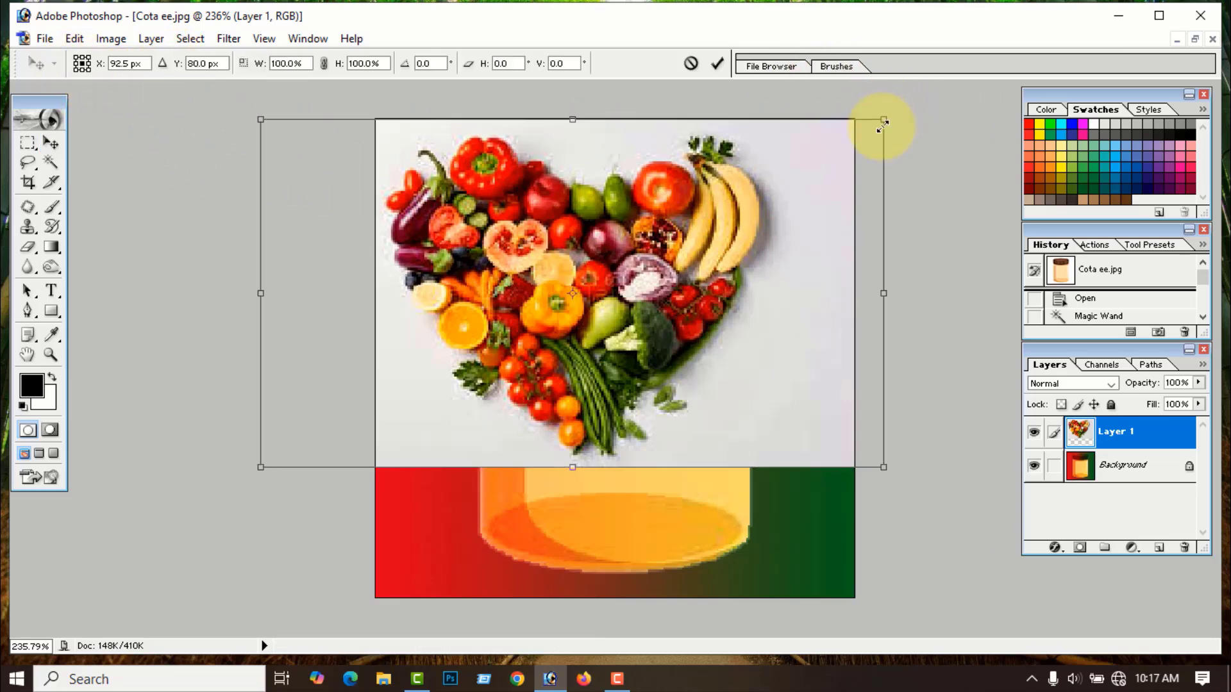
pyautogui.moveTo(883, 123); pyautogui.dragTo(438, 373)
pyautogui.moveTo(405, 437); pyautogui.dragTo(754, 468)
pyautogui.moveTo(614, 364); pyautogui.dragTo(615, 354)
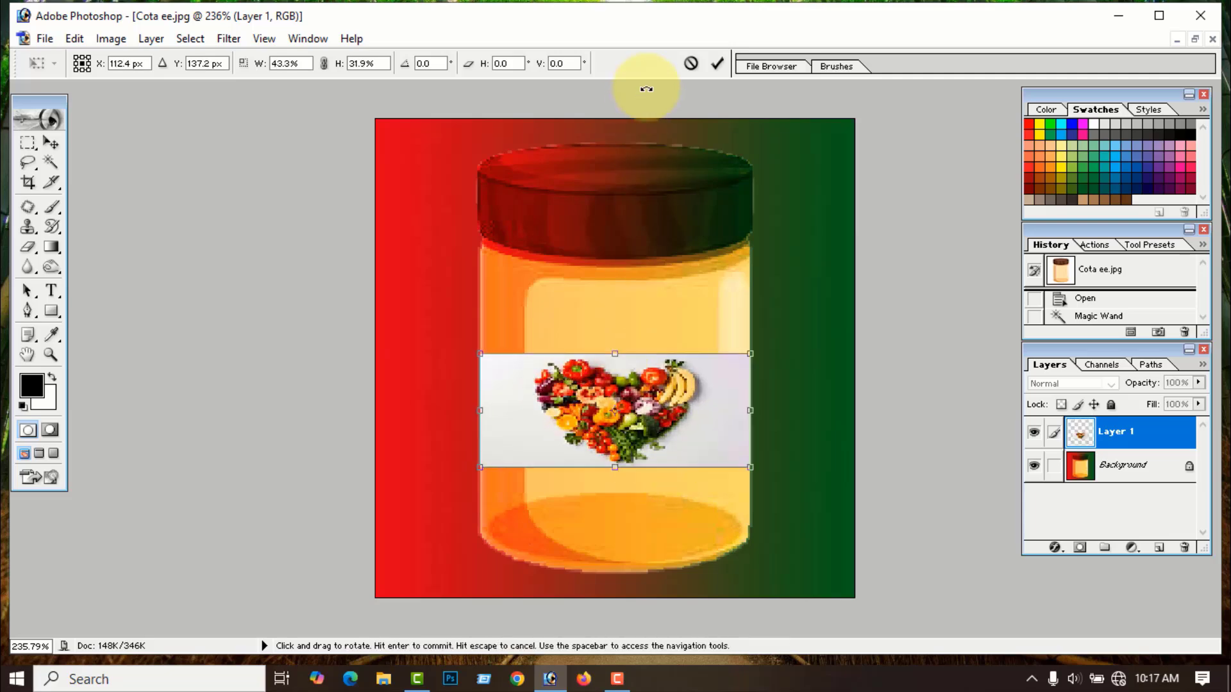
pyautogui.click(719, 63)
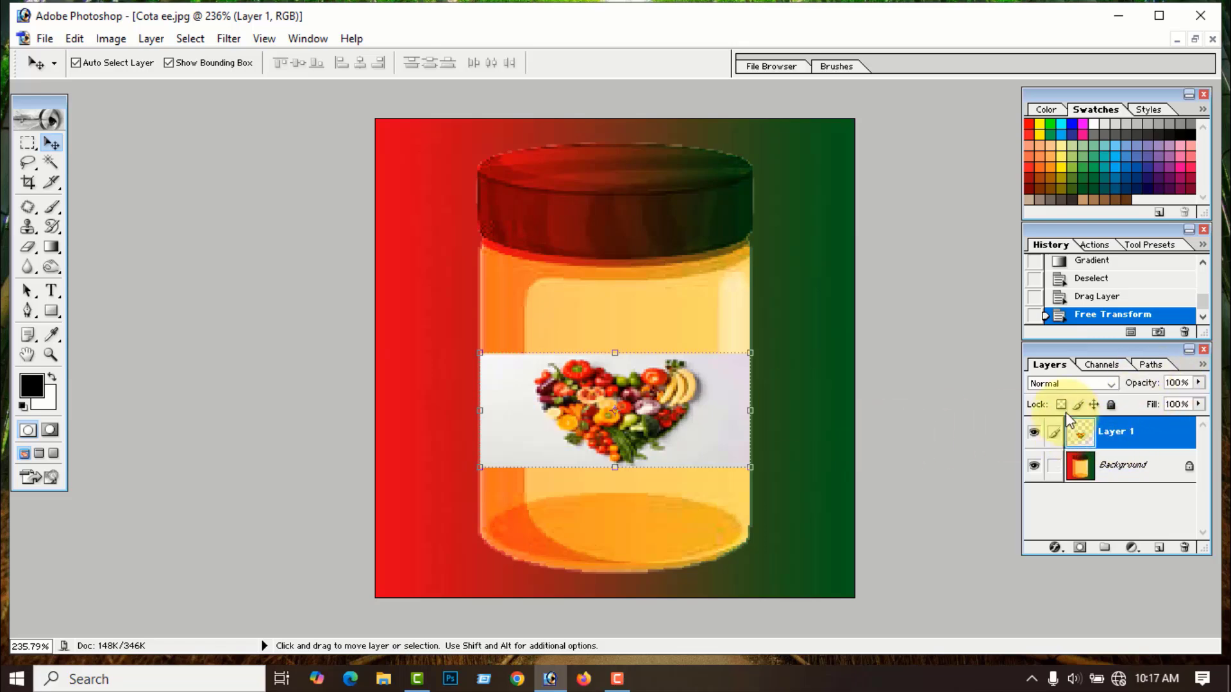
# - Set the fruit band's blend mode to Multiply and nudge it slightly right and down
pyautogui.click(1111, 385)
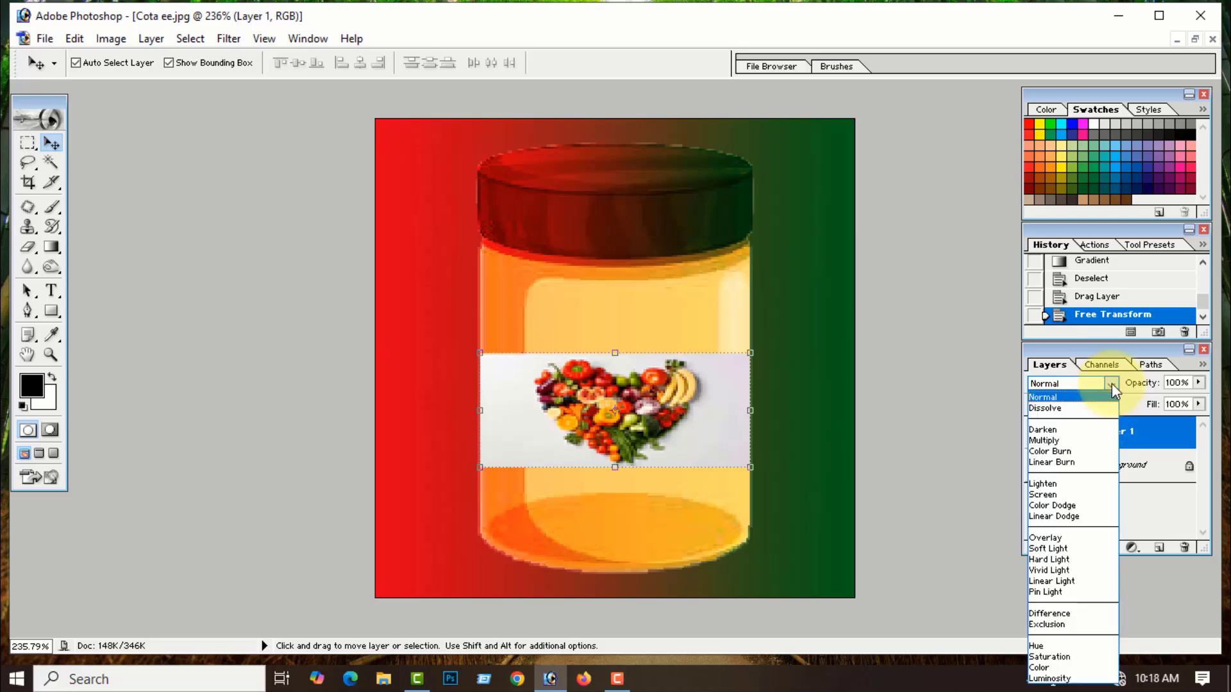
pyautogui.click(1058, 441)
pyautogui.click(781, 500)
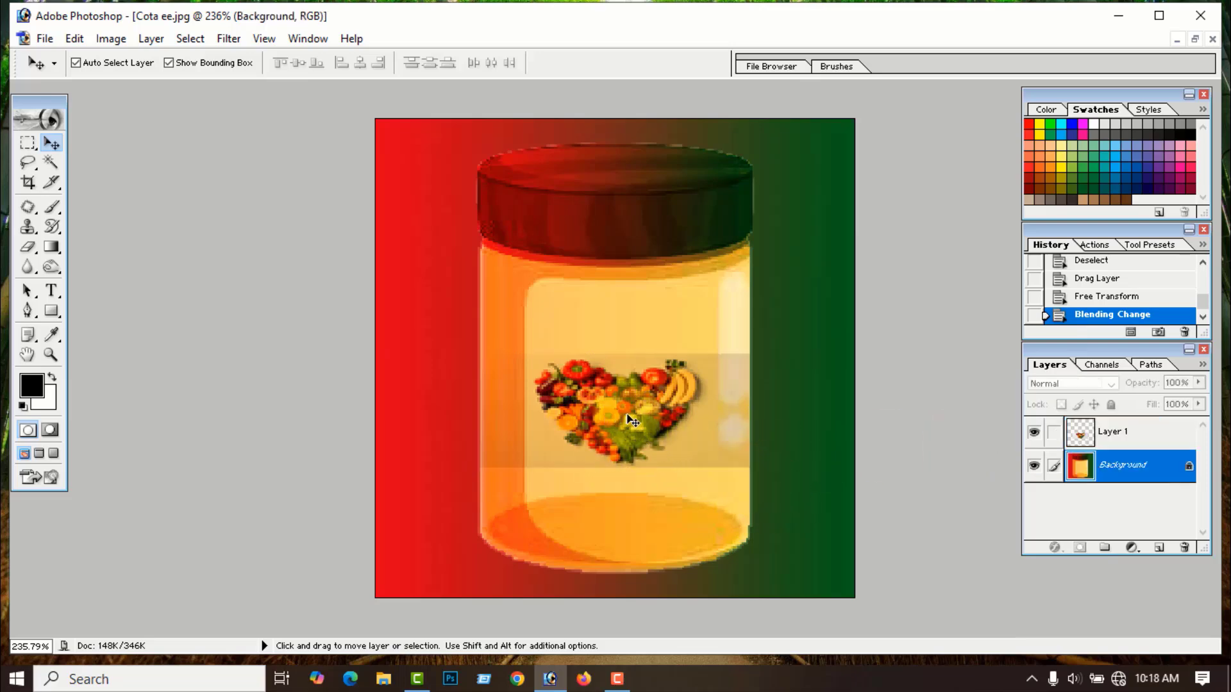
pyautogui.click(517, 436)
pyautogui.moveTo(509, 430); pyautogui.dragTo(528, 443)
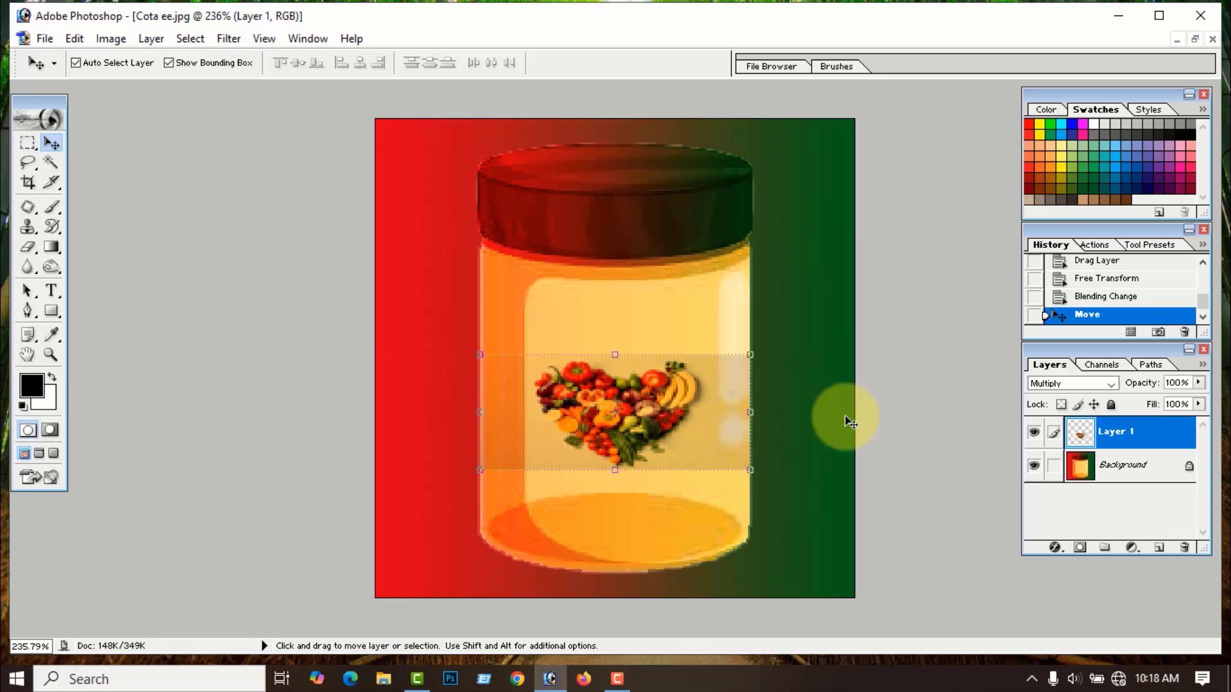
pyautogui.click(785, 424)
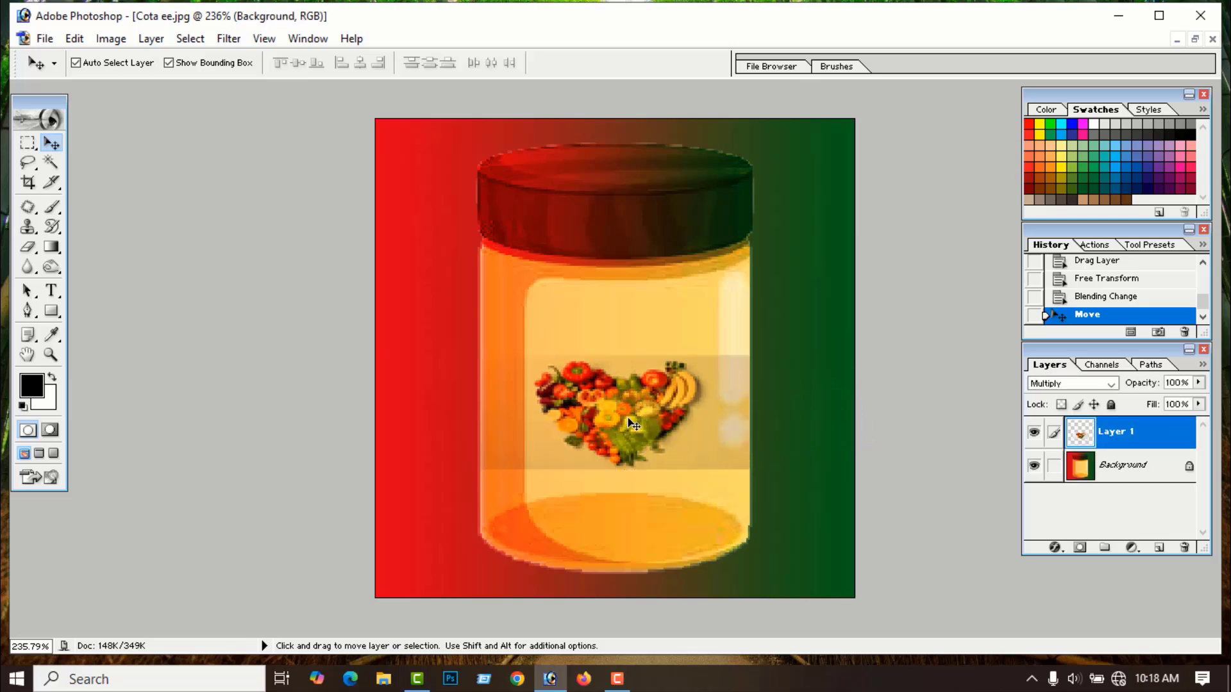
pyautogui.moveTo(627, 420); pyautogui.dragTo(627, 423)
pyautogui.click(819, 459)
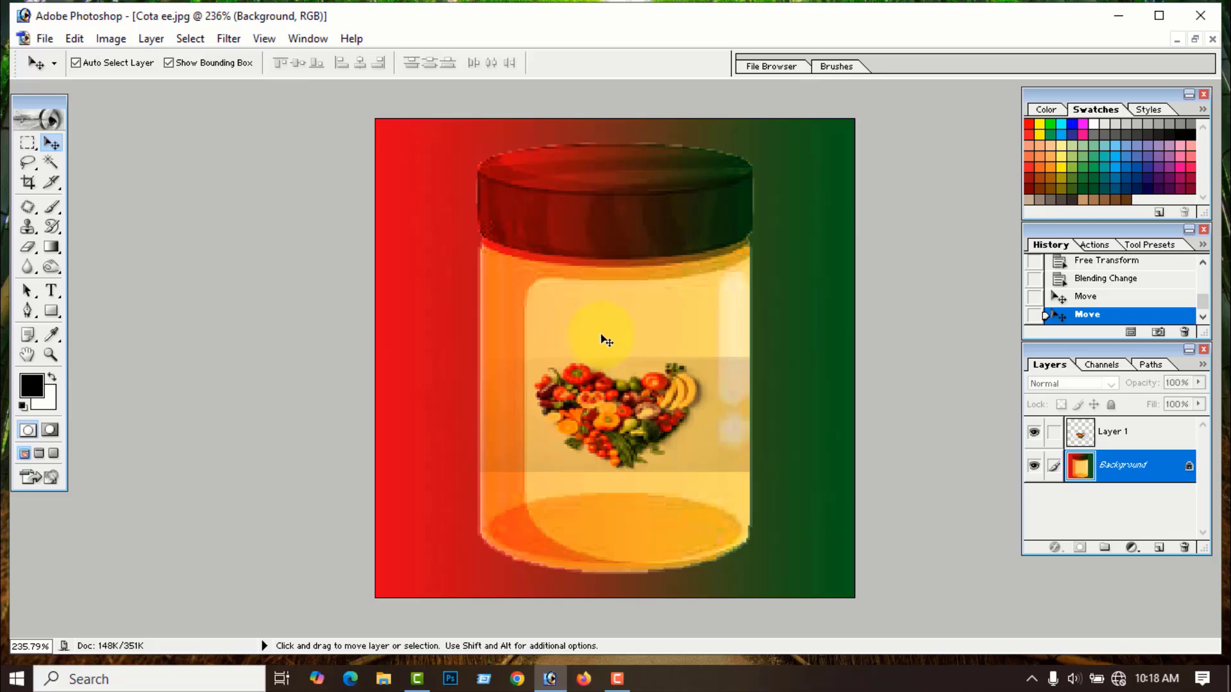
pyautogui.click(613, 410)
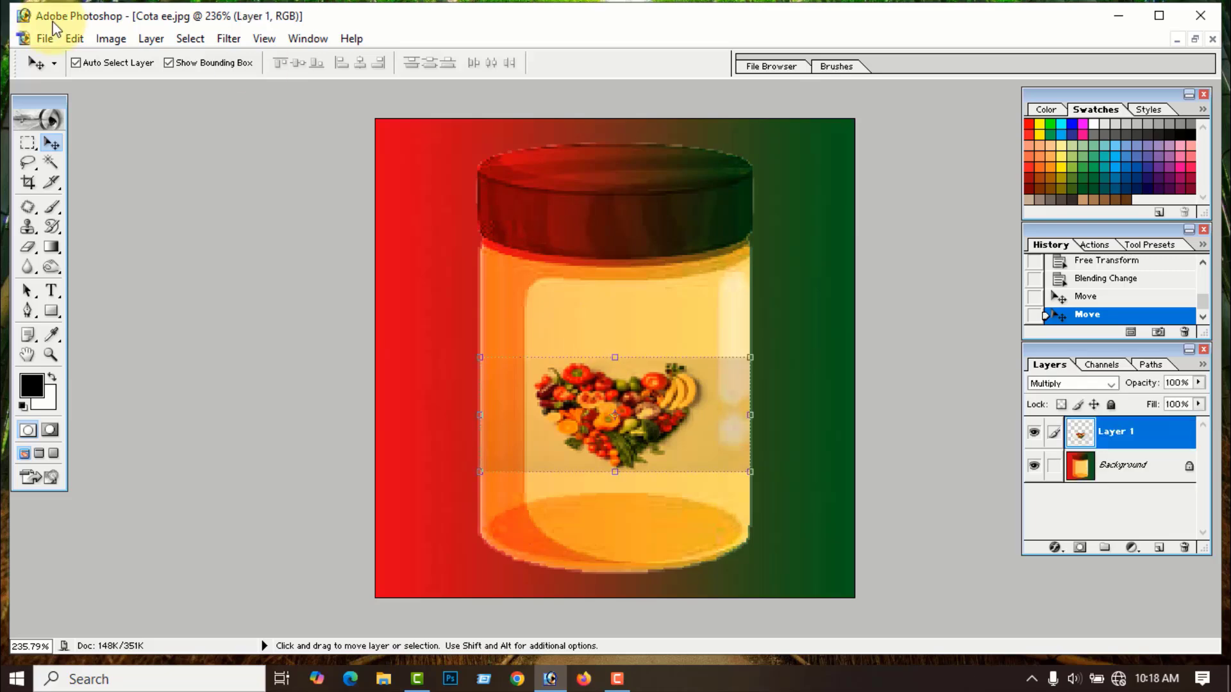
# - Raise the fruit band's contrast to about +28 with Brightness/Contrast
pyautogui.click(108, 39)
pyautogui.moveTo(134, 90)
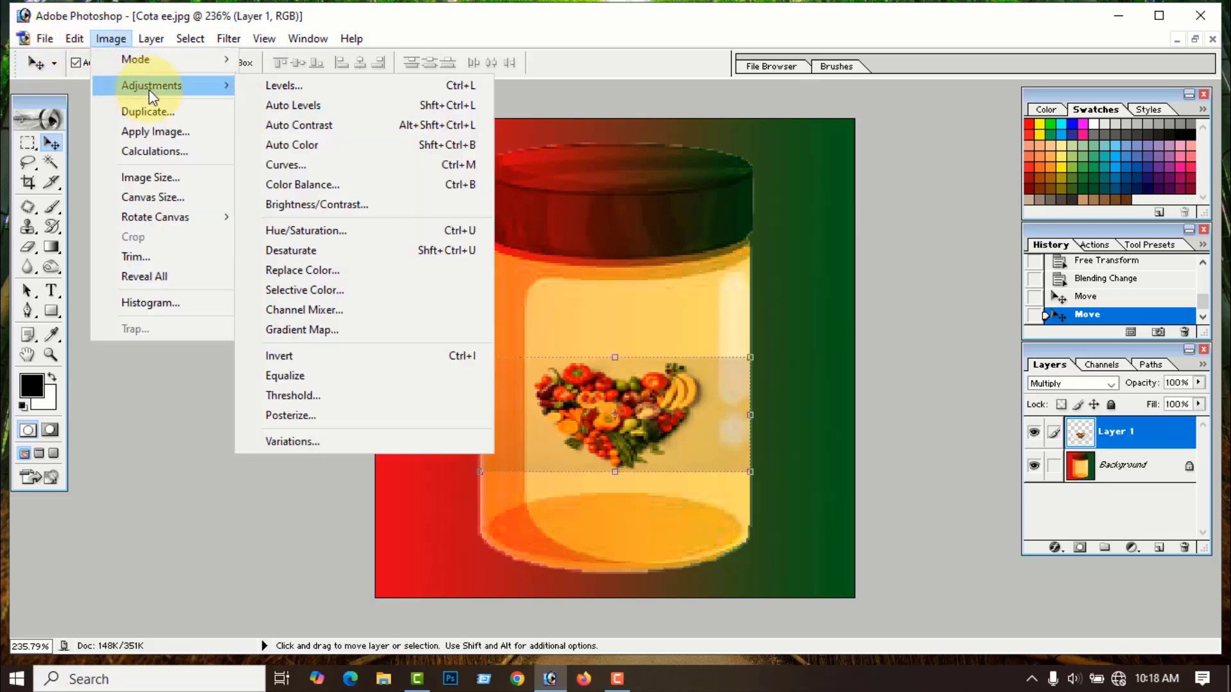
pyautogui.click(276, 206)
pyautogui.moveTo(255, 229); pyautogui.dragTo(281, 238)
pyautogui.click(394, 164)
pyautogui.press('v')
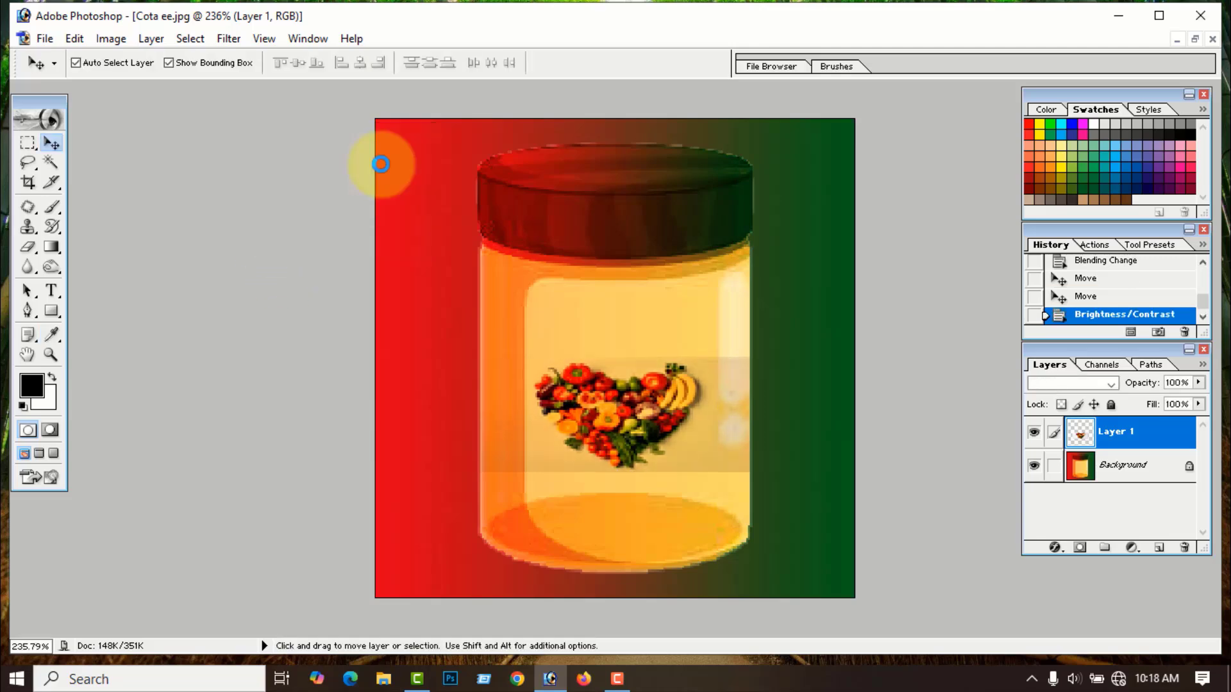
pyautogui.click(662, 326)
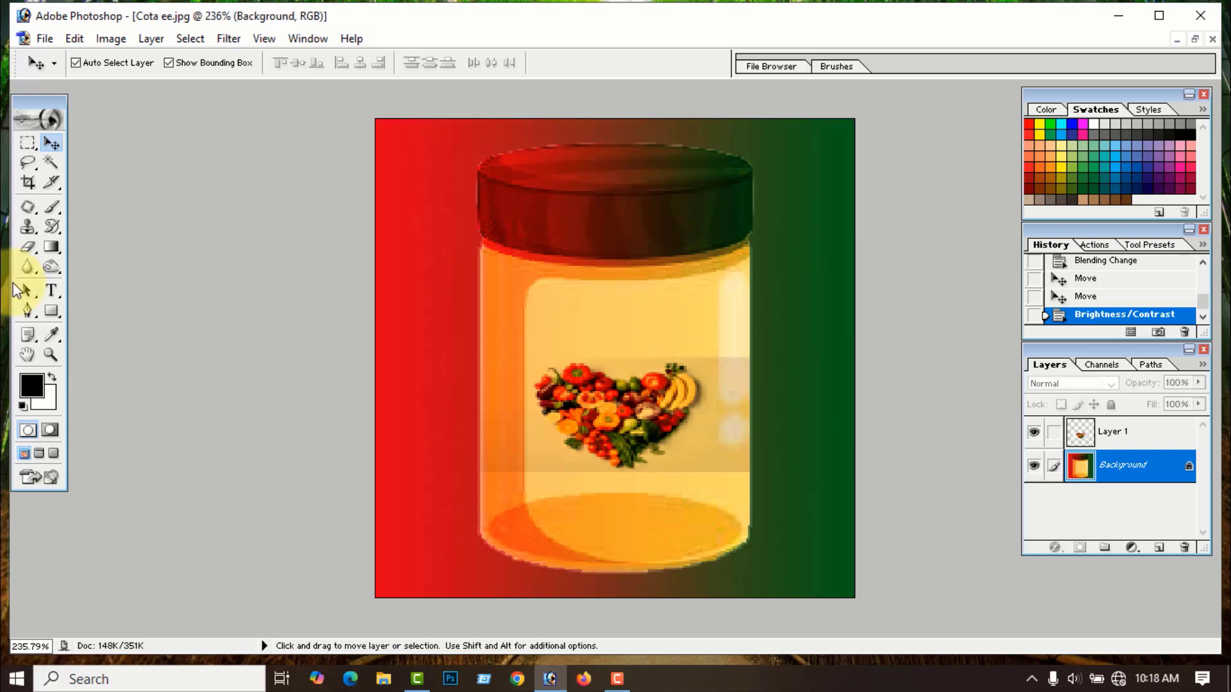
# - Type 'Fruit Juice' in Verdana Bold on the jar above the fruit label
pyautogui.click(51, 291)
pyautogui.click(577, 311)
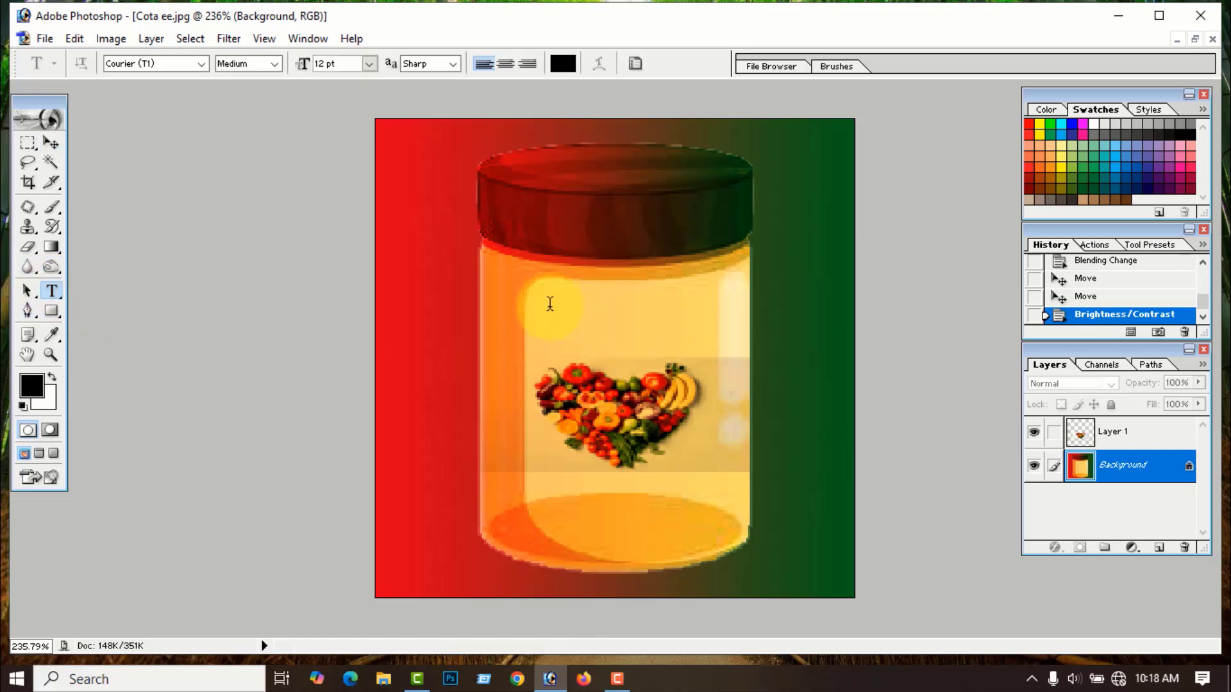
pyautogui.click(200, 64)
pyautogui.moveTo(258, 168); pyautogui.dragTo(254, 387)
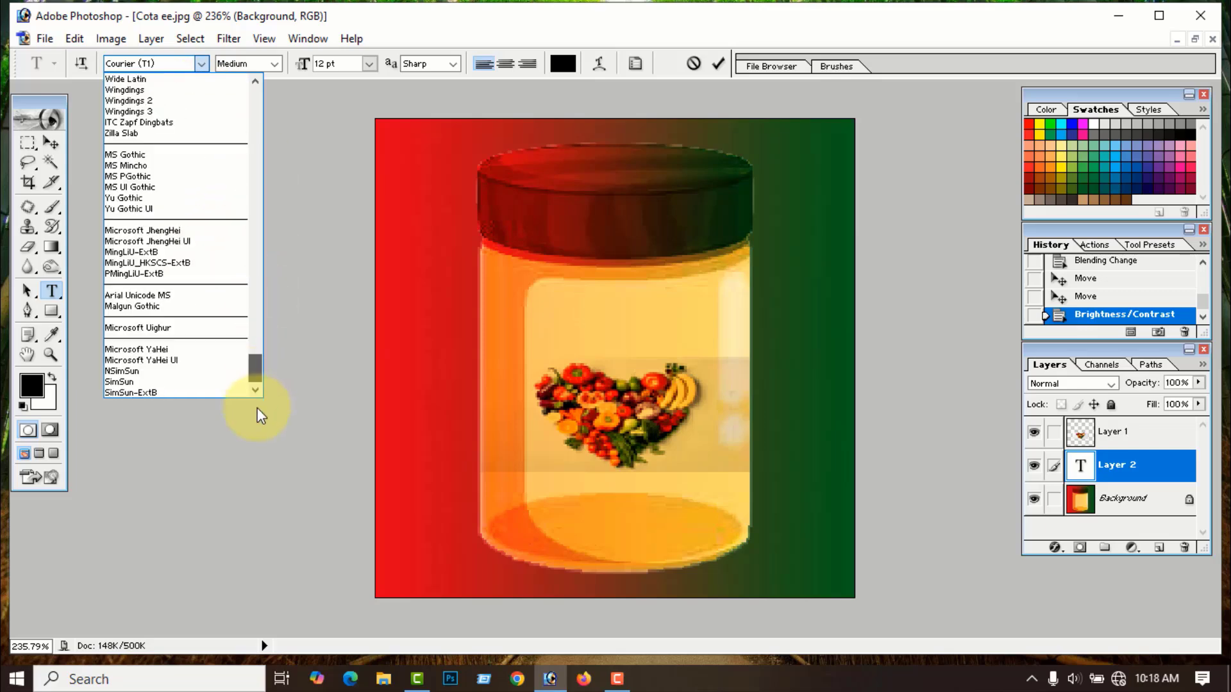
pyautogui.scroll(3, 186, 232)
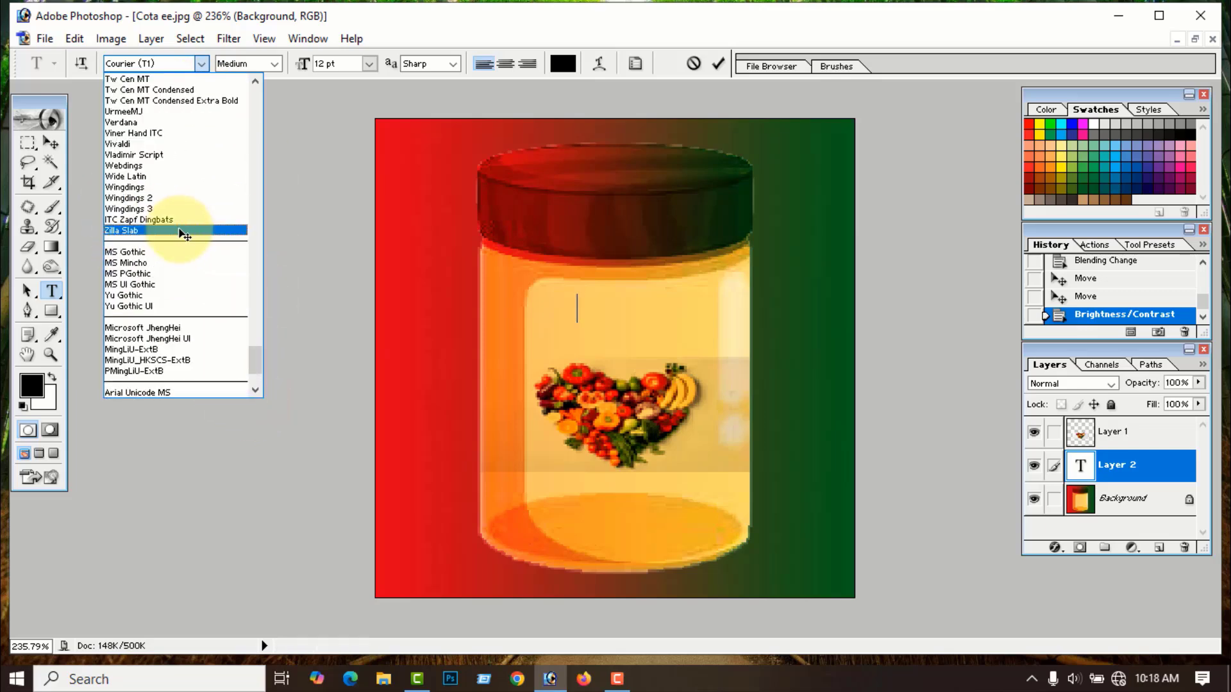
pyautogui.click(122, 122)
pyautogui.click(275, 64)
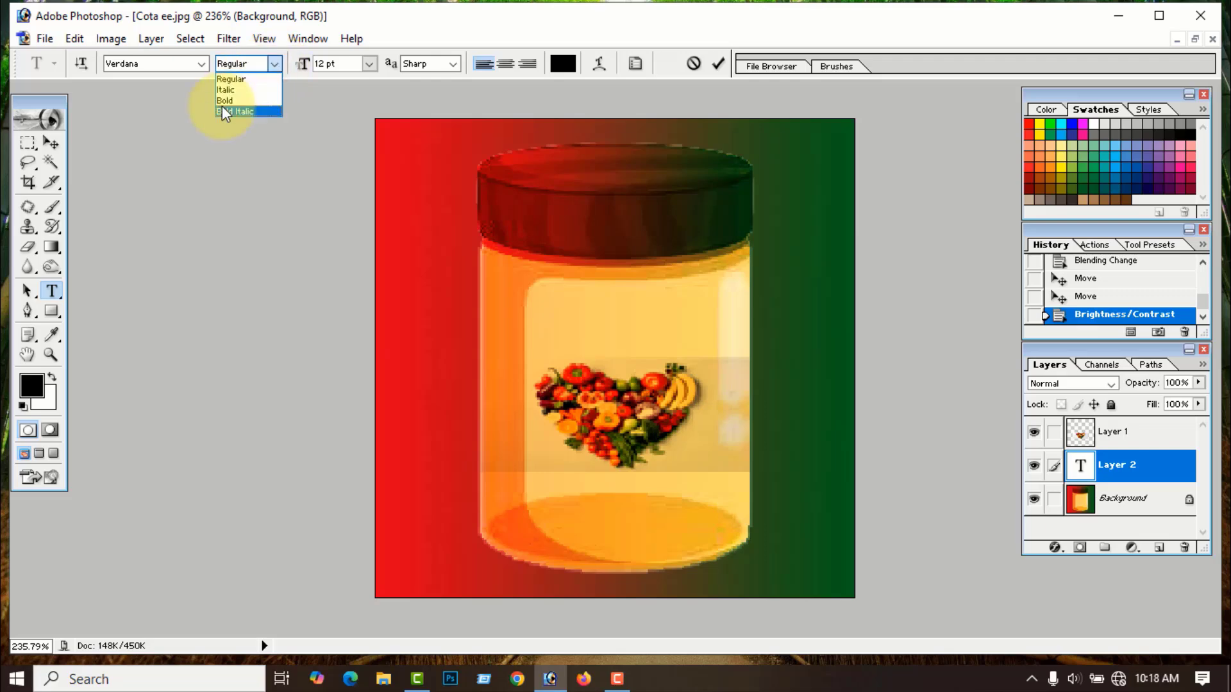
pyautogui.click(224, 103)
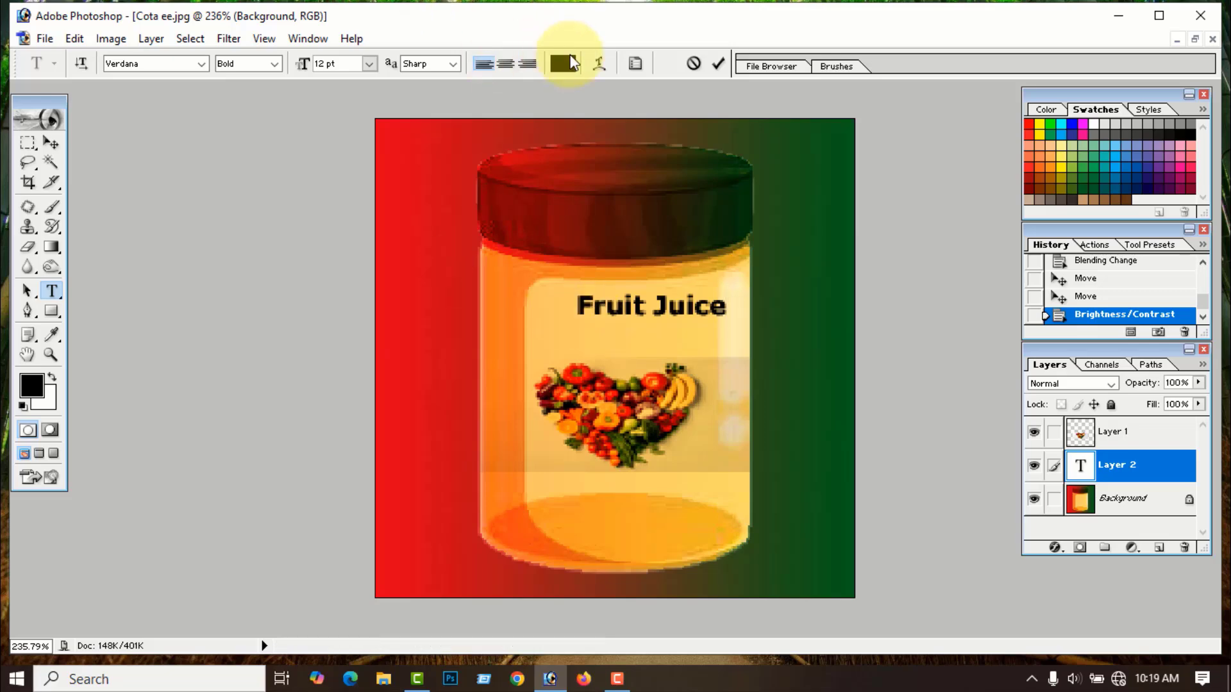
pyautogui.click(719, 63)
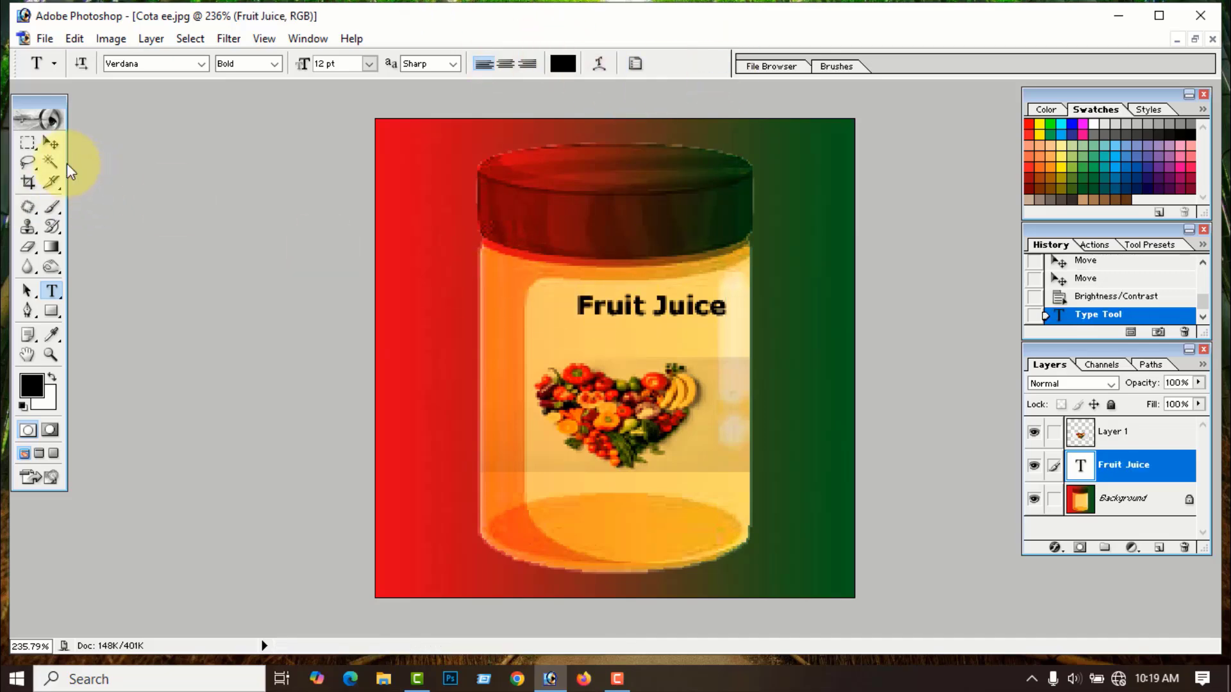
pyautogui.click(56, 144)
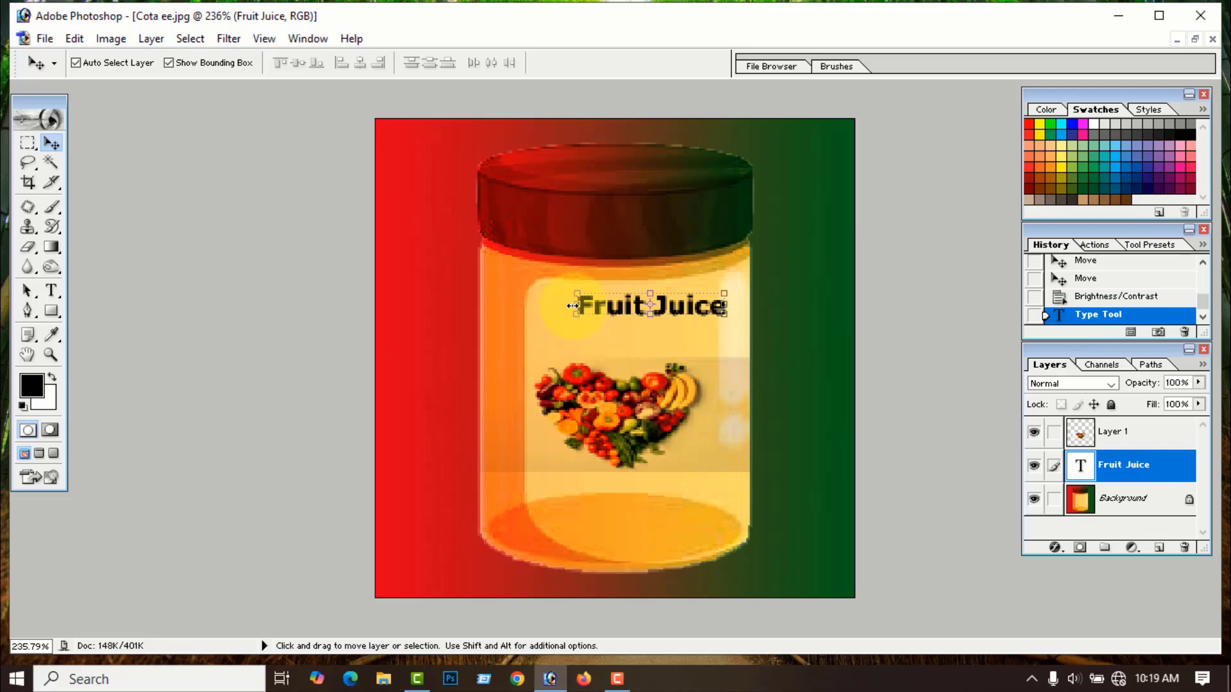
# - Widen the Fruit Juice text and move it slightly lower on the jar
pyautogui.moveTo(573, 306); pyautogui.dragTo(509, 324)
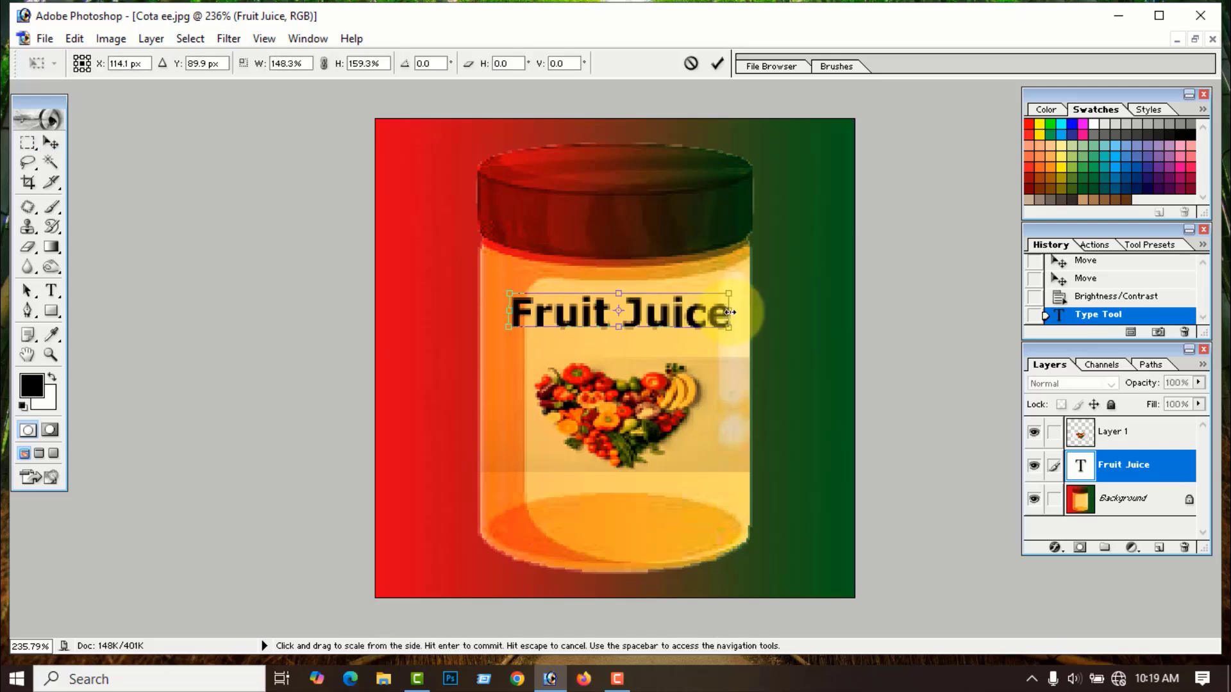
pyautogui.moveTo(730, 312); pyautogui.dragTo(732, 312)
pyautogui.moveTo(507, 313); pyautogui.dragTo(500, 314)
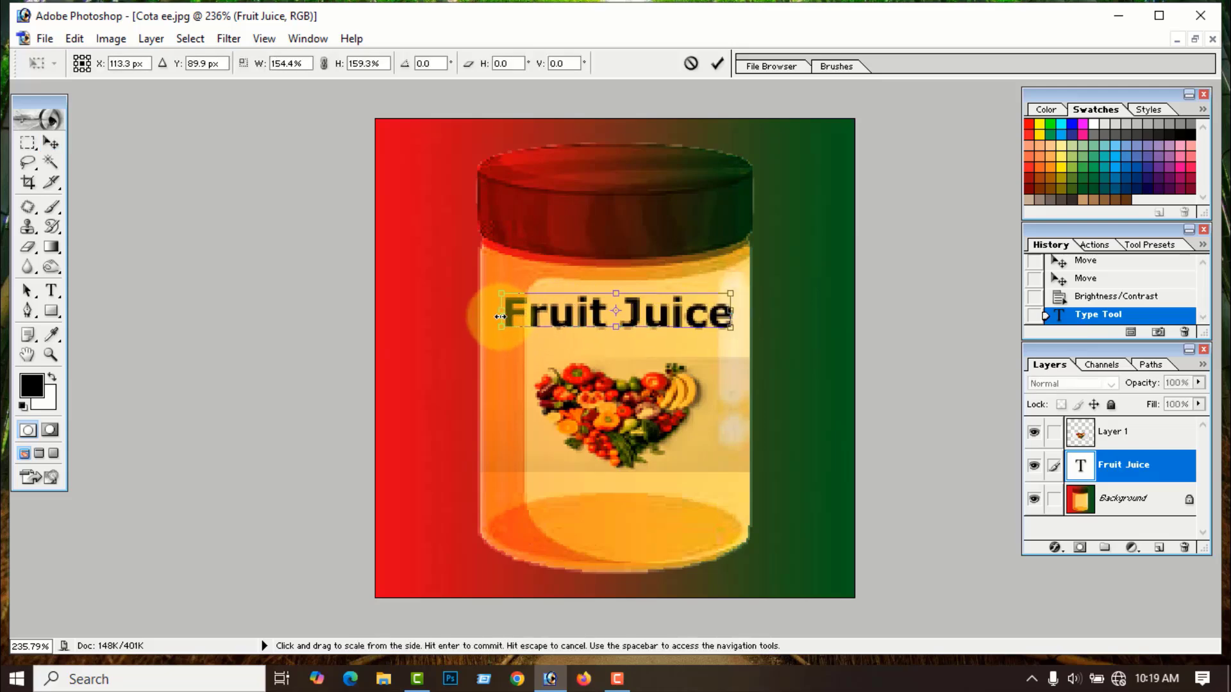
pyautogui.click(716, 64)
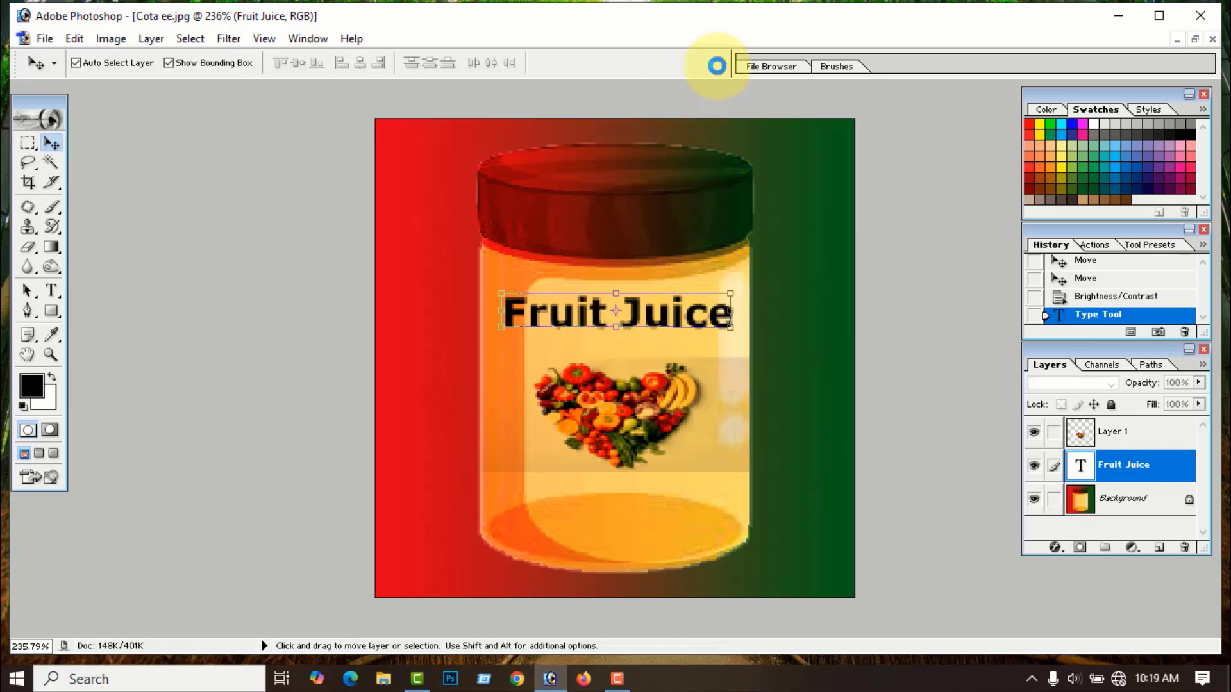
pyautogui.moveTo(633, 319); pyautogui.dragTo(635, 336)
# - Enlarge the Fruit Juice text with Ctrl+T and reselect its layer
pyautogui.hotkey('ctrl', 't')
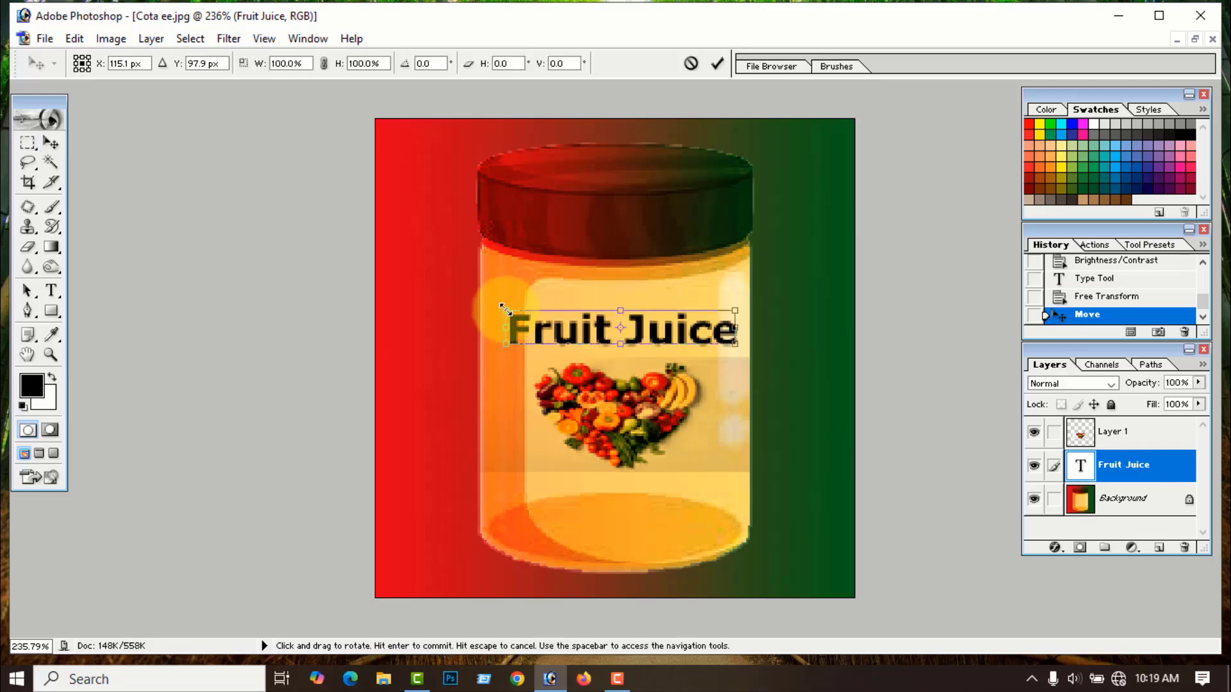
pyautogui.moveTo(507, 311); pyautogui.dragTo(502, 306)
pyautogui.click(718, 63)
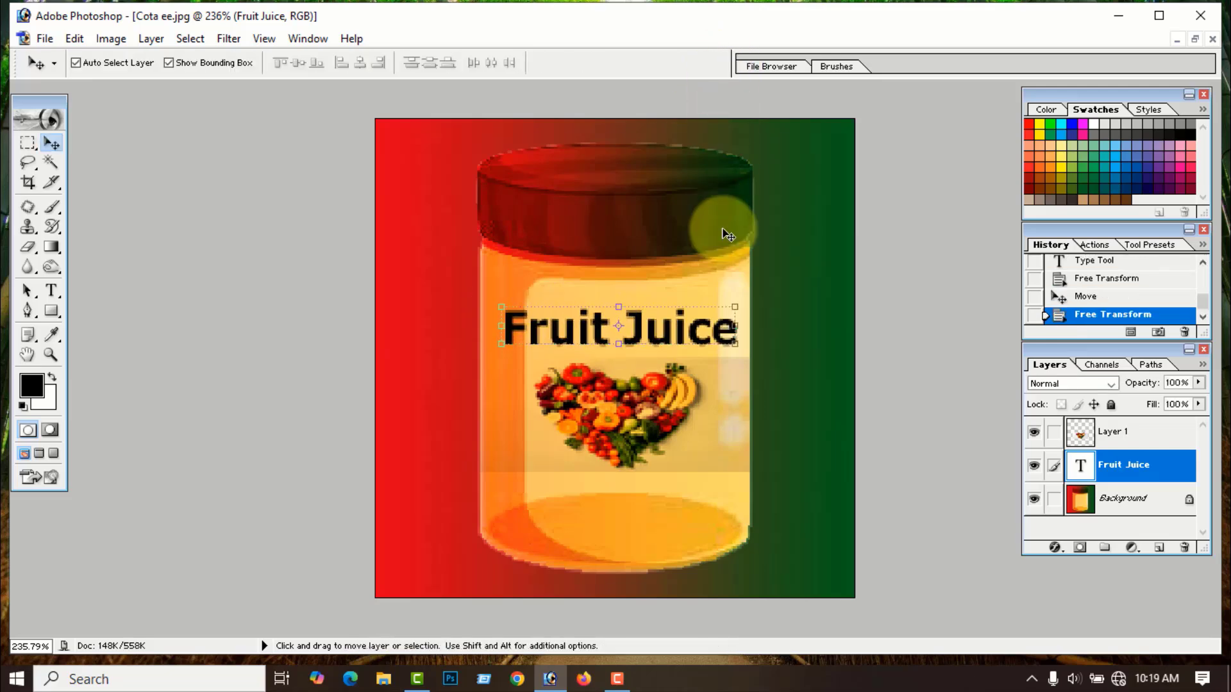
pyautogui.click(679, 370)
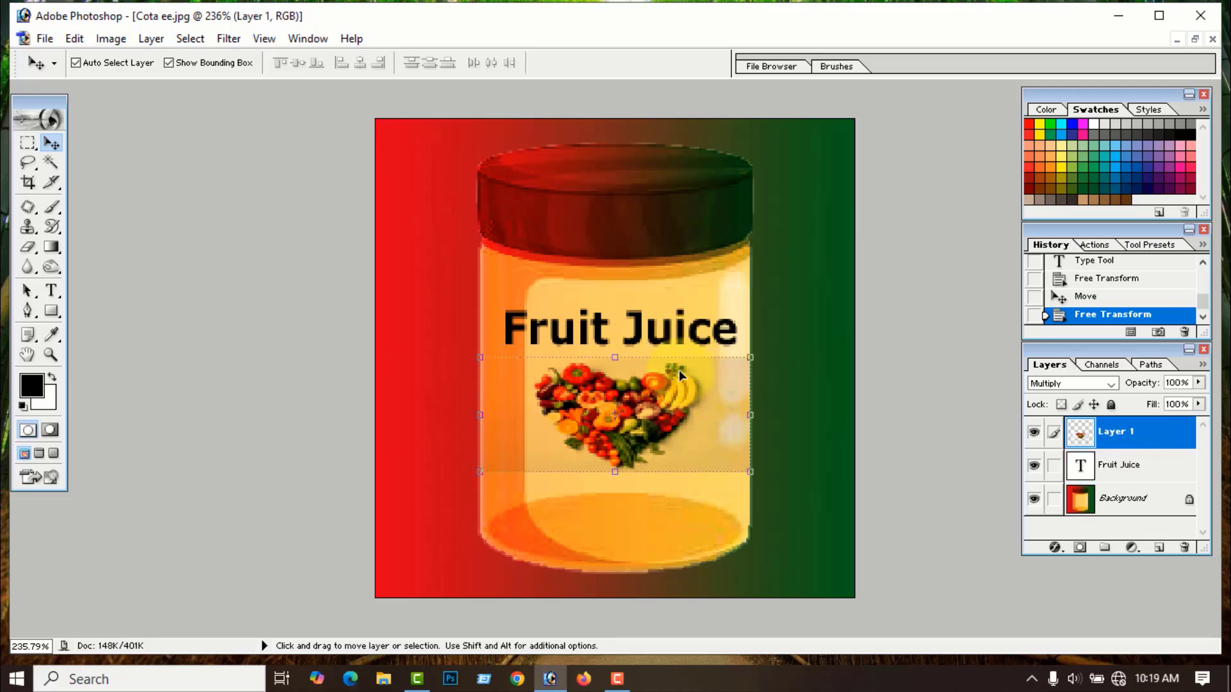
pyautogui.click(813, 539)
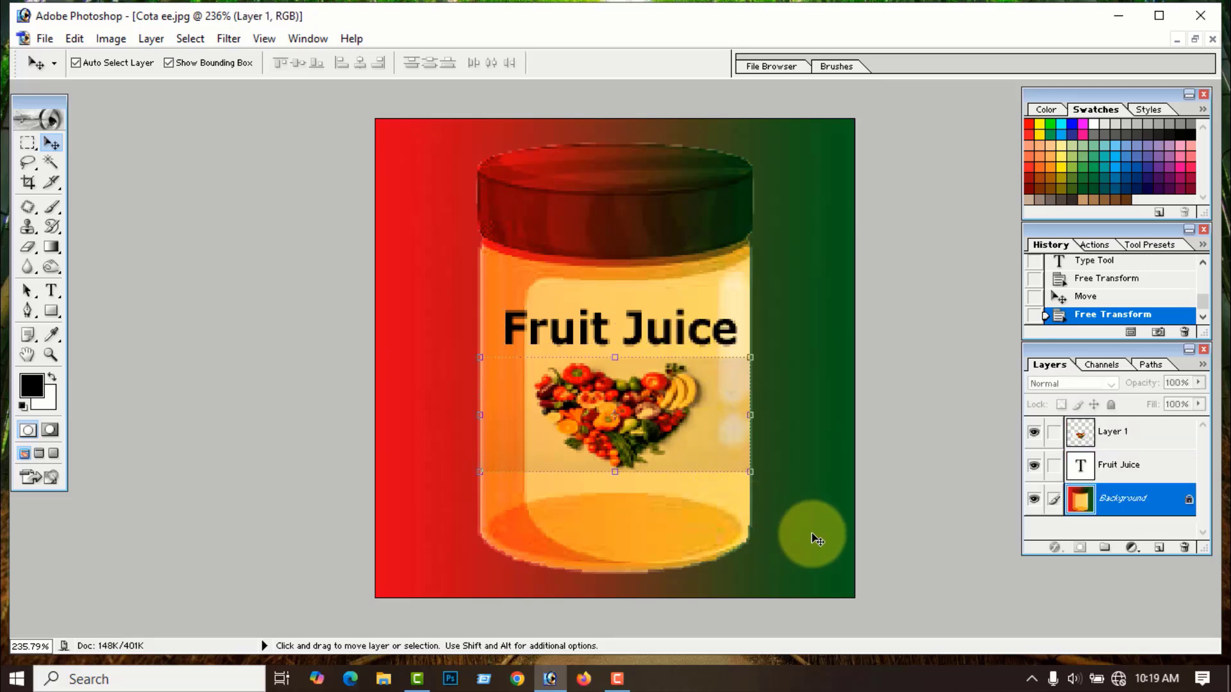
pyautogui.click(670, 344)
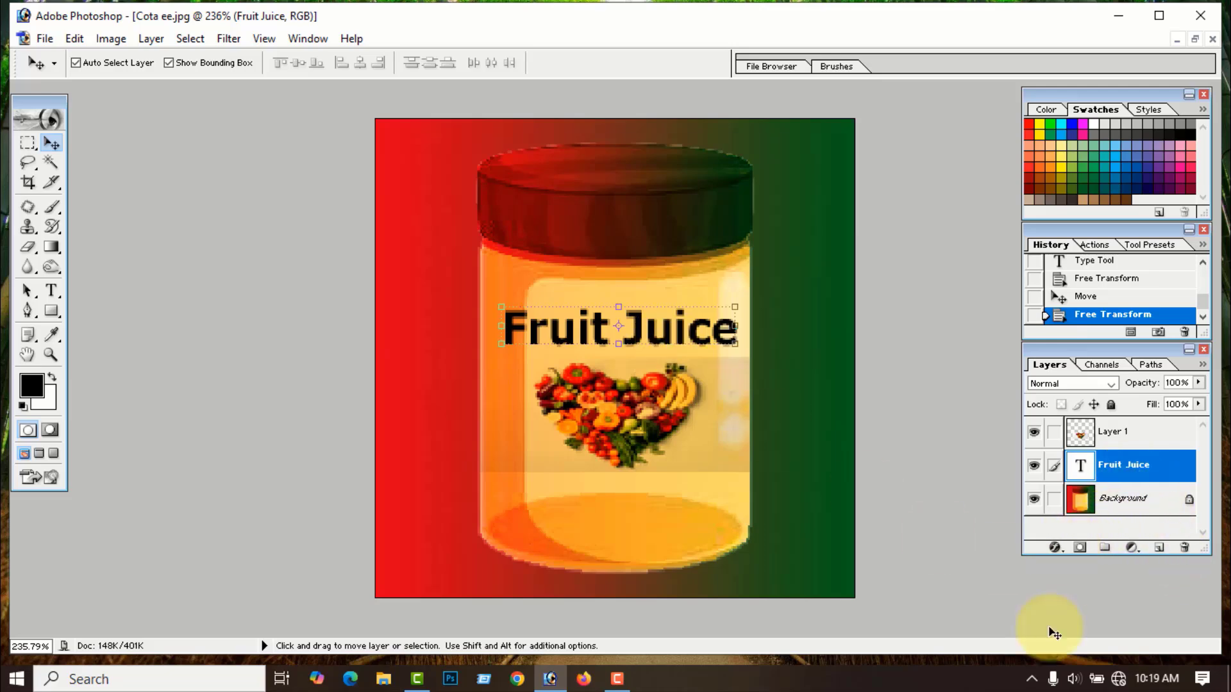
# - Add a red-to-green Gradient Overlay layer style to the Fruit Juice text
pyautogui.click(1055, 548)
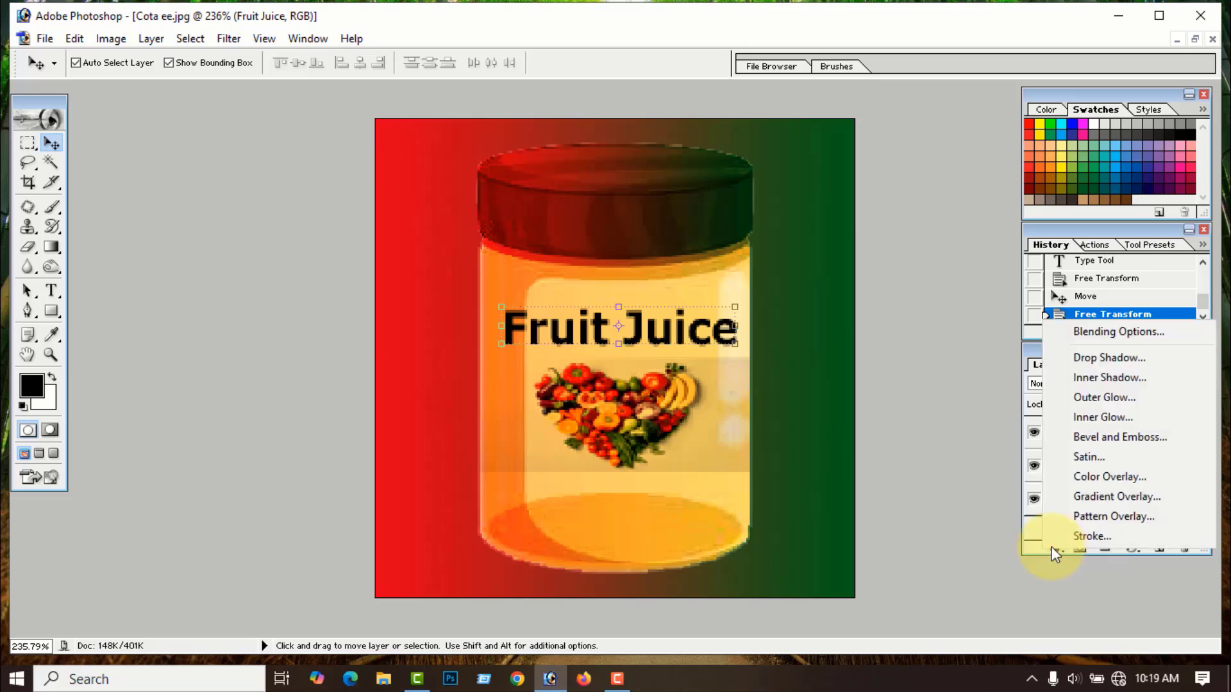
pyautogui.click(1113, 333)
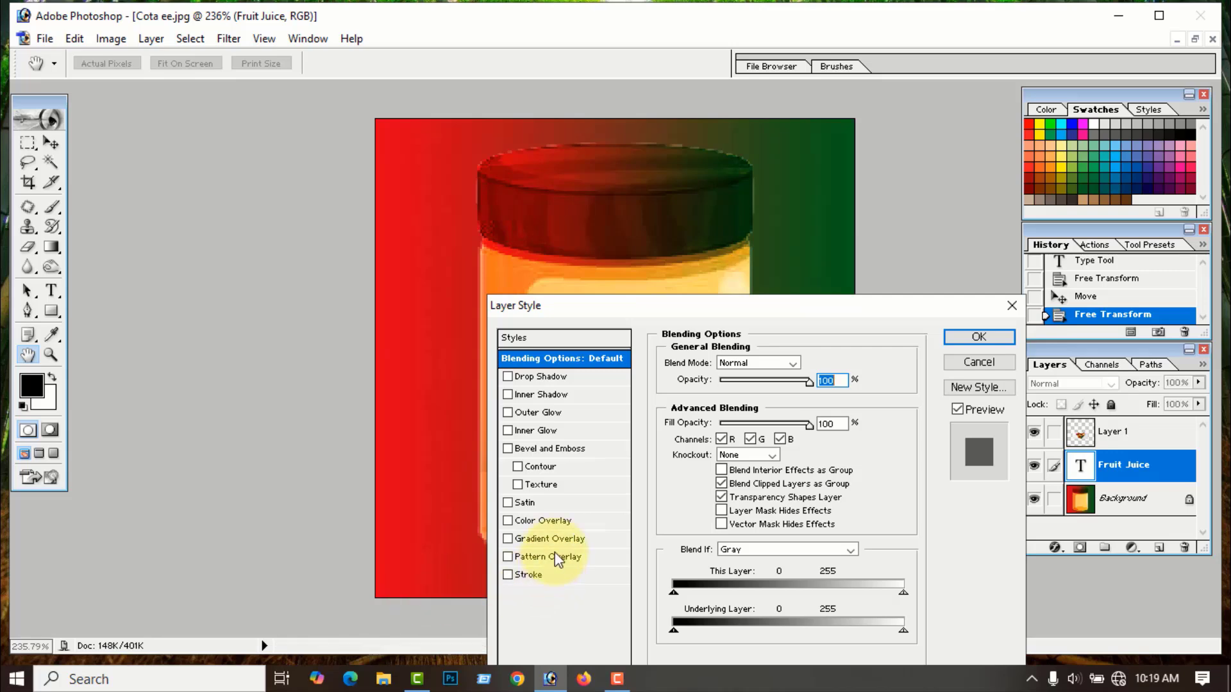
pyautogui.click(557, 540)
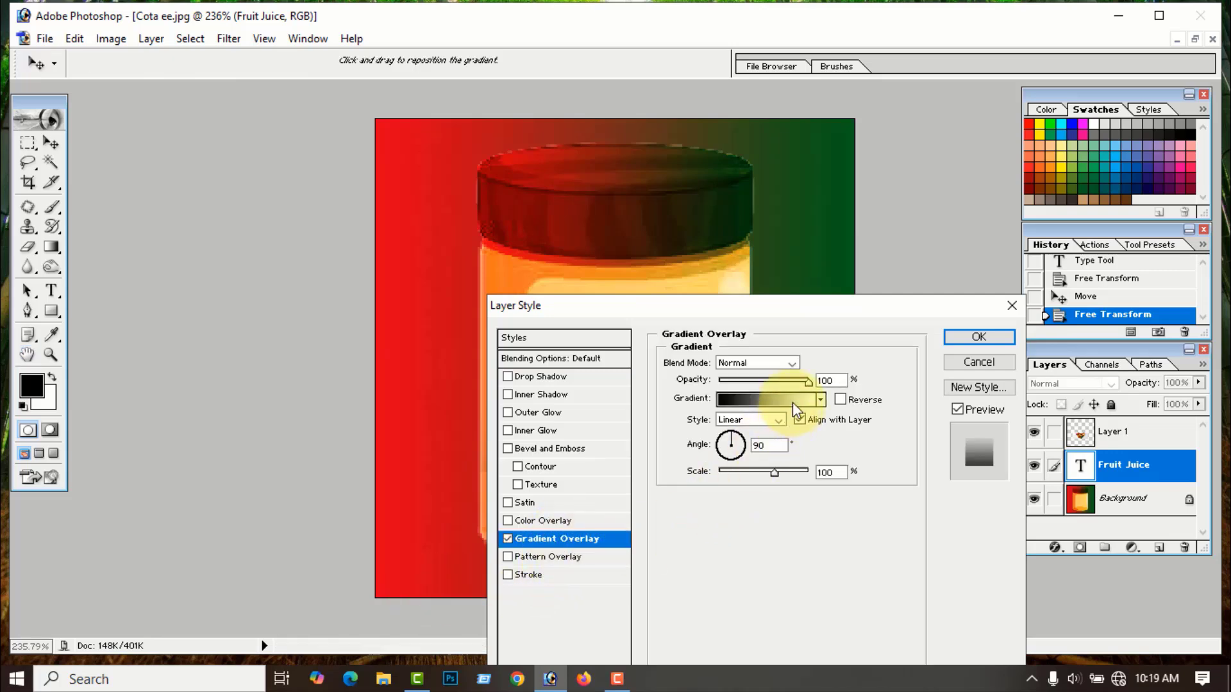
pyautogui.click(820, 399)
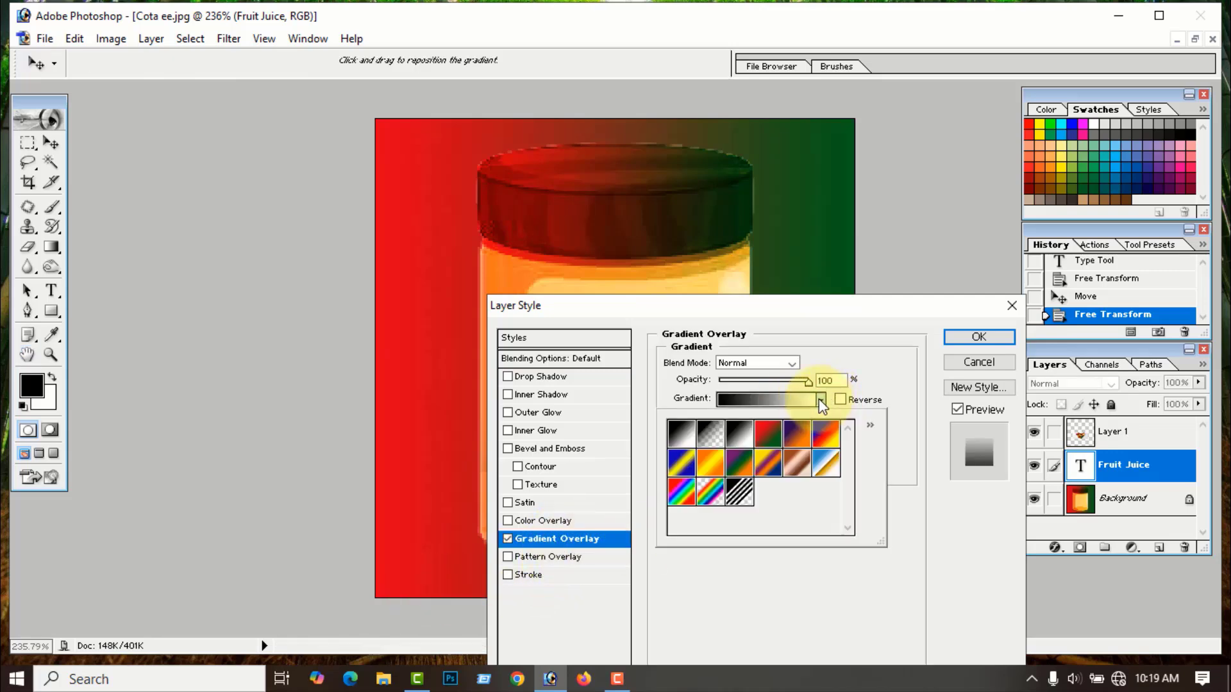
pyautogui.click(769, 436)
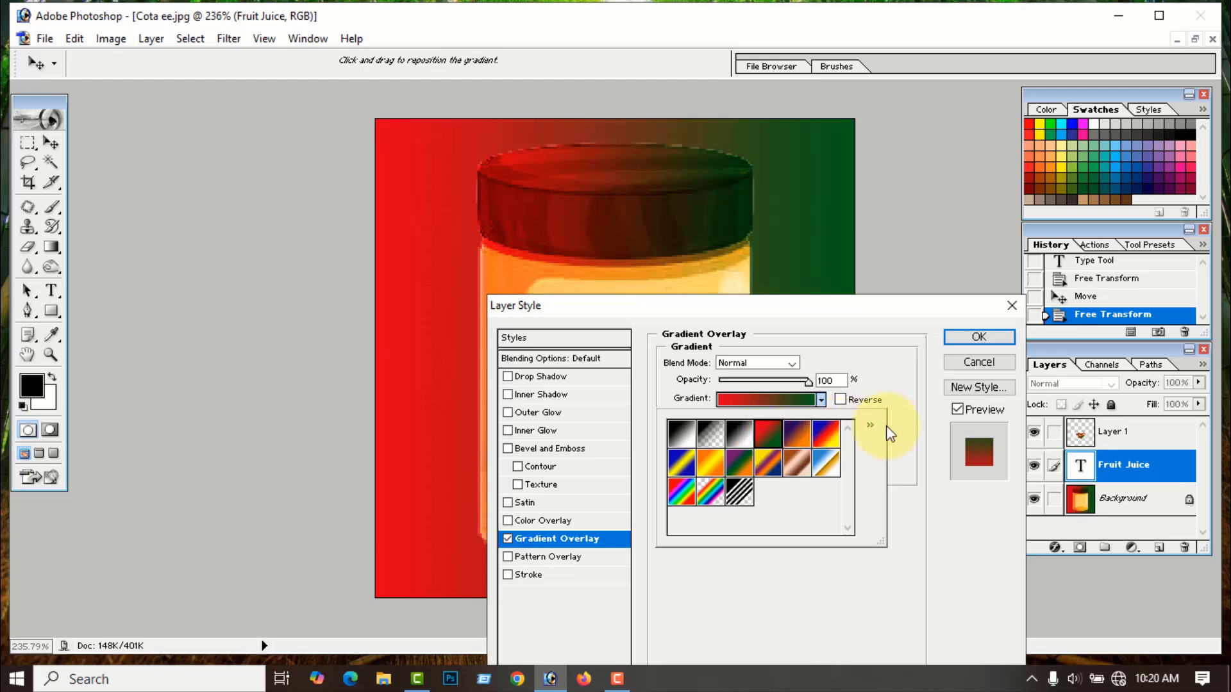
pyautogui.click(998, 344)
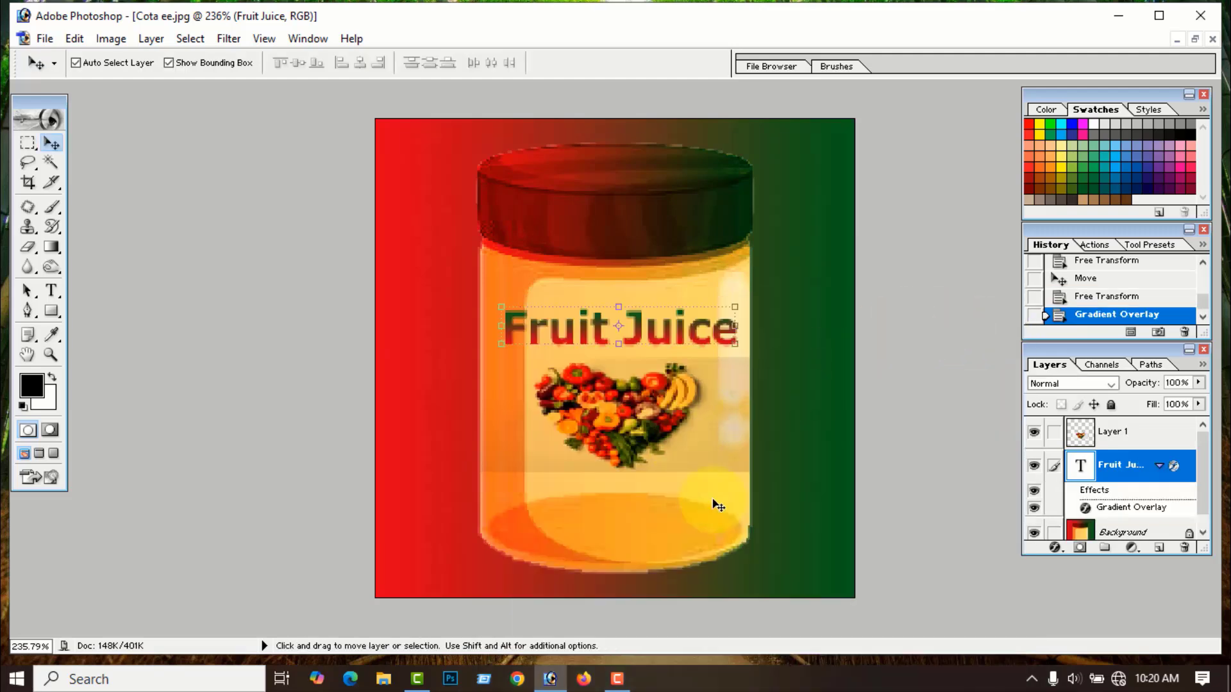
# - Zoom out and flatten all layers into a single Background
pyautogui.click(783, 530)
pyautogui.hotkey('ctrl', '-')
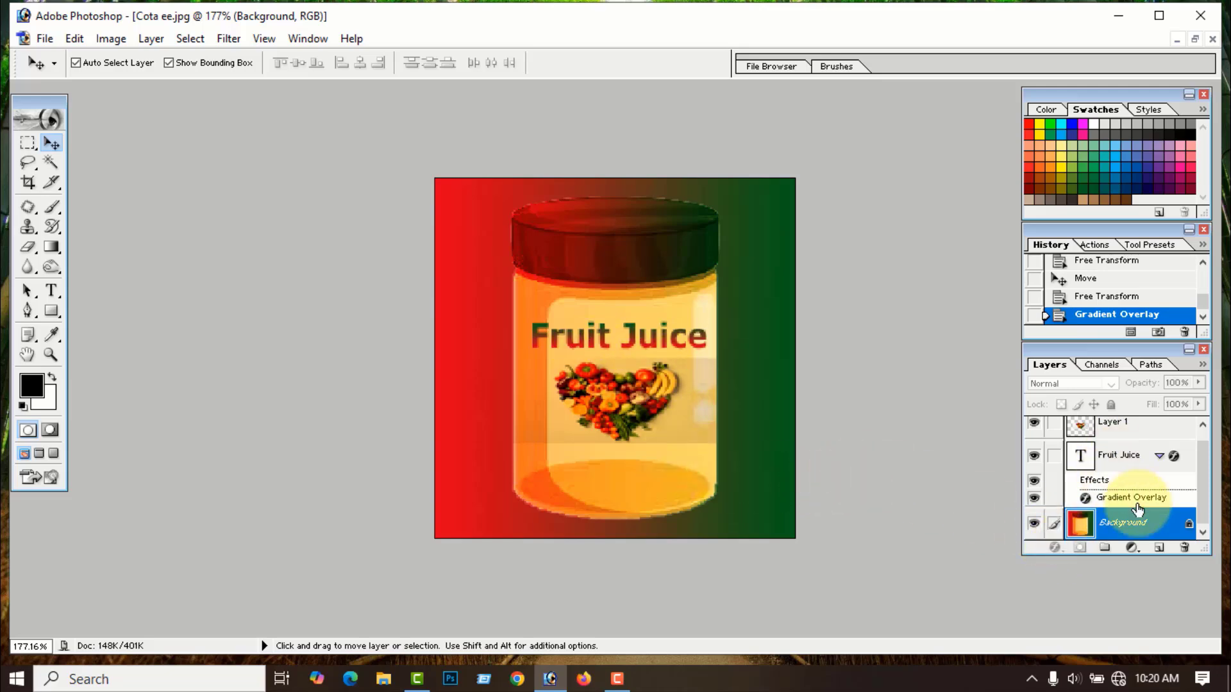
pyautogui.moveTo(1203, 503); pyautogui.dragTo(1202, 489)
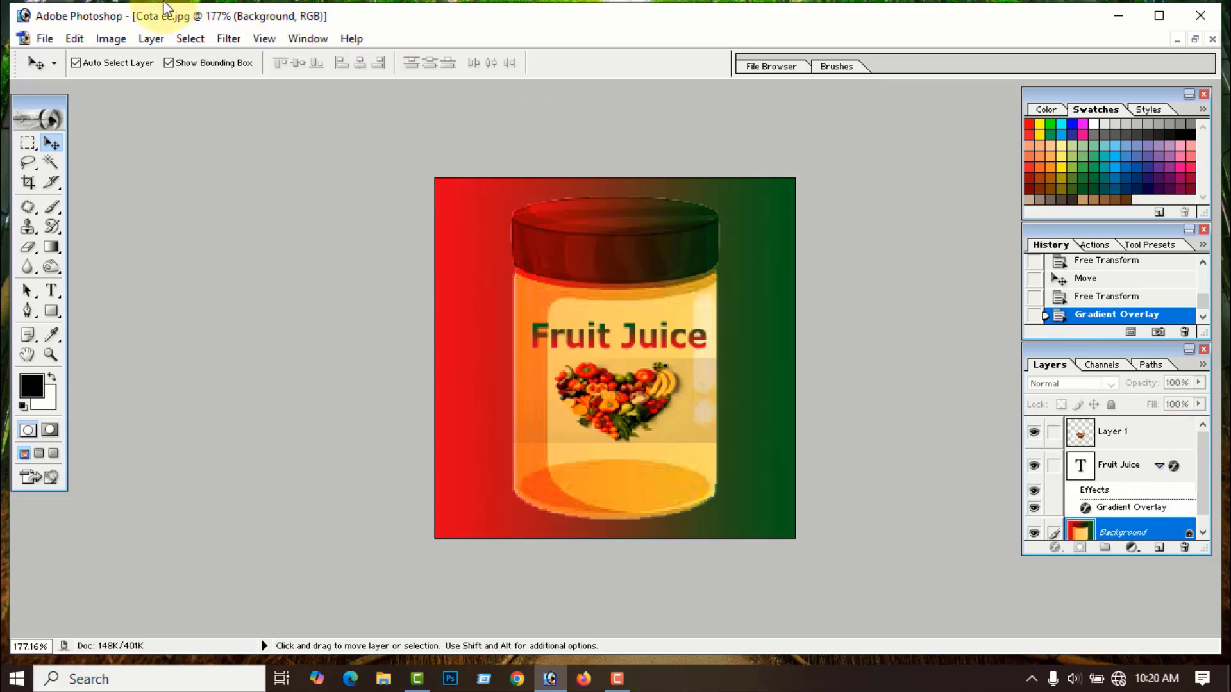
pyautogui.click(152, 40)
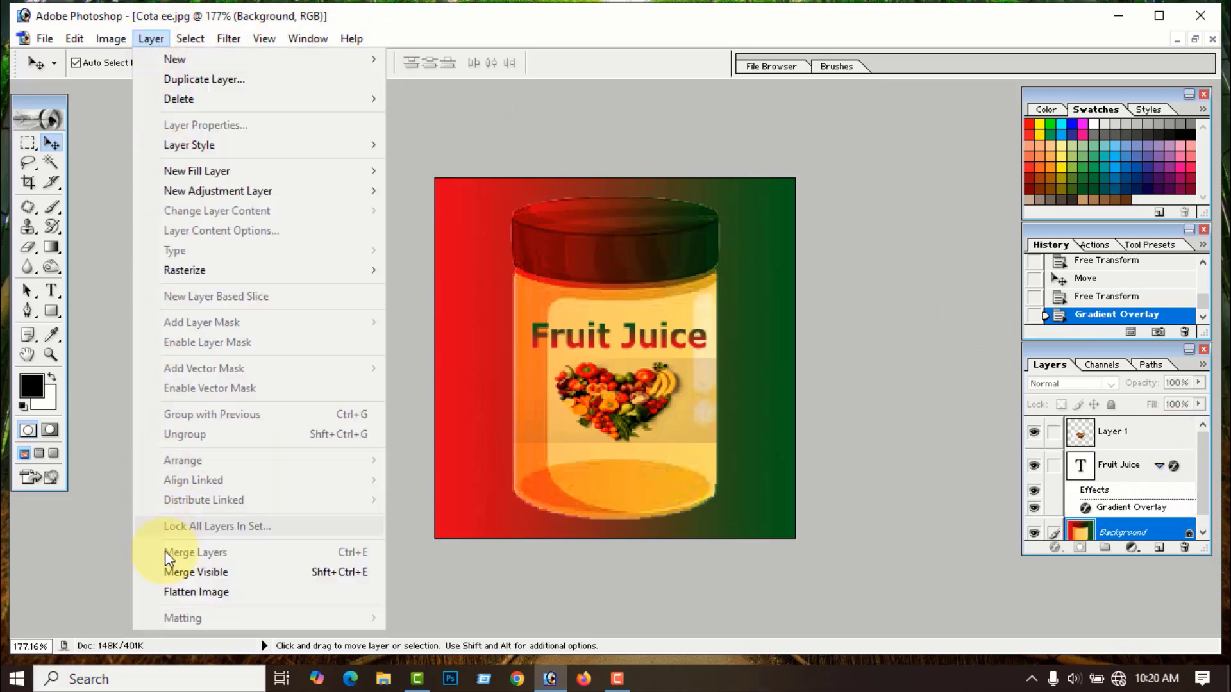
pyautogui.click(182, 592)
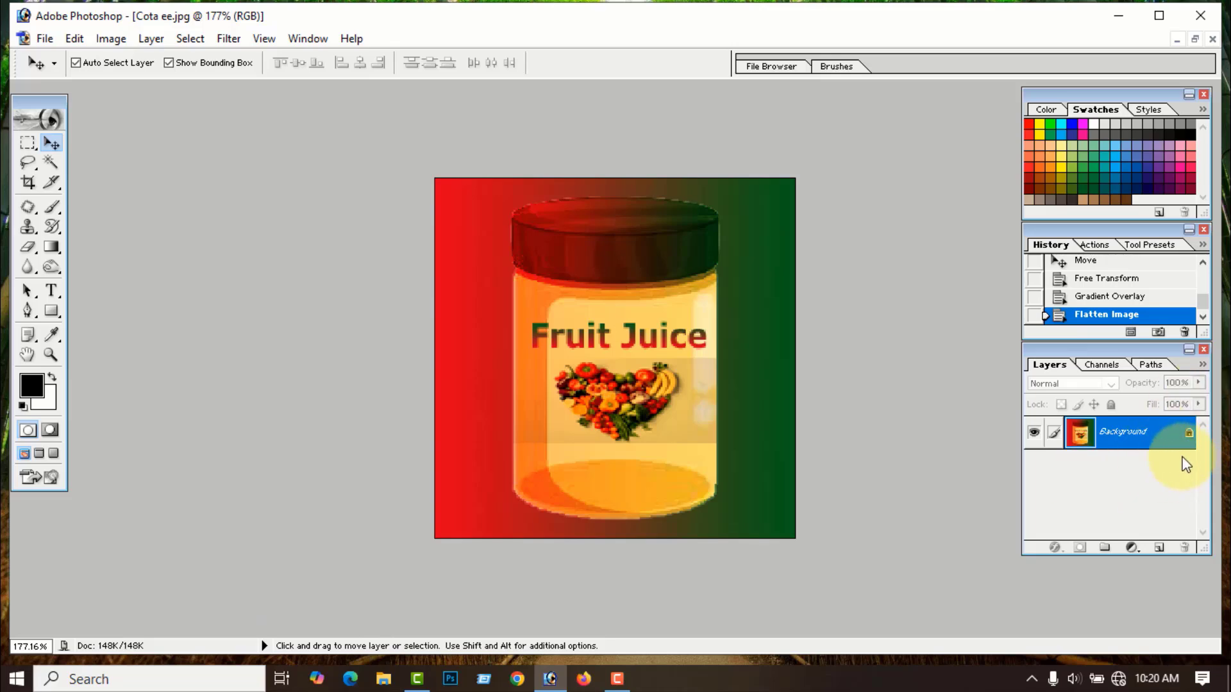
pyautogui.scroll(2, 765, 426)
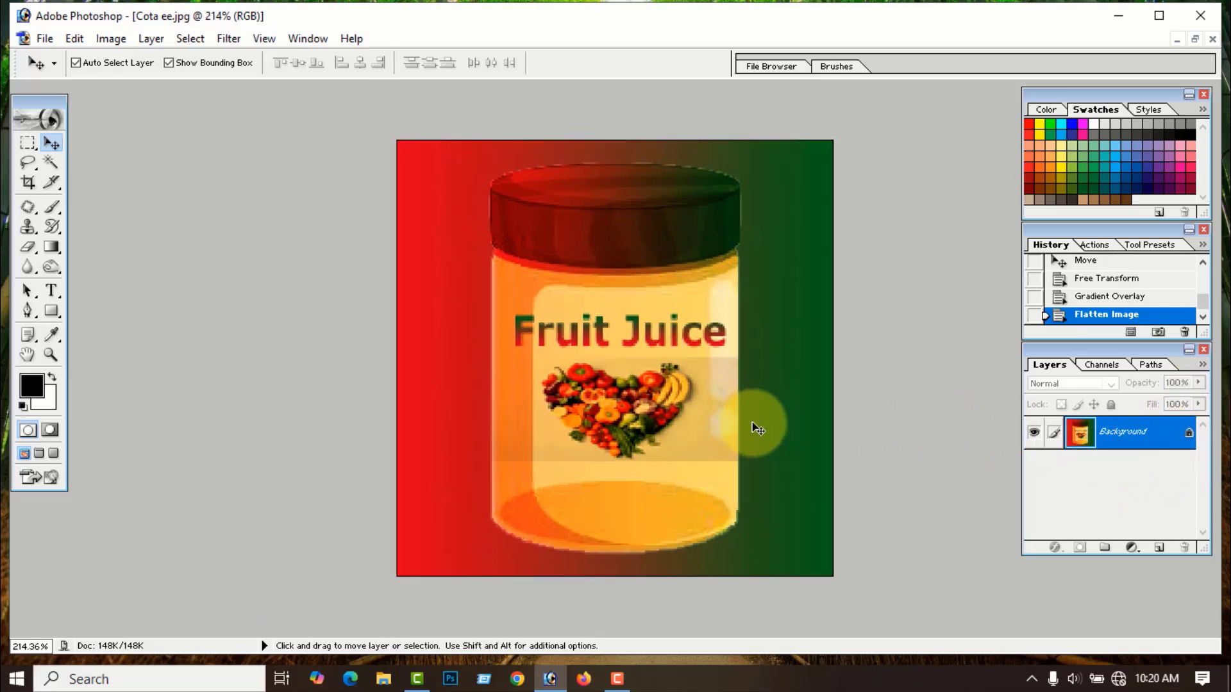
# - Save the image as the JPEG 'Juice' on the Desktop
pyautogui.click(45, 40)
pyautogui.click(89, 204)
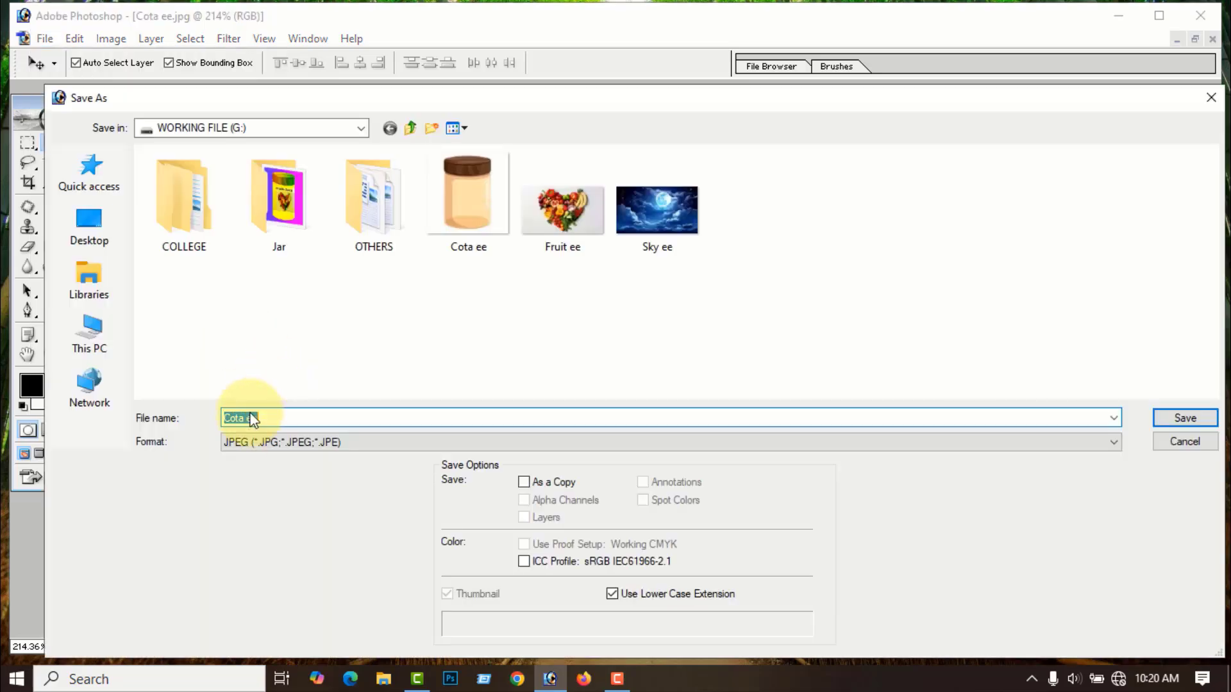
pyautogui.doubleClick(251, 418)
pyautogui.write('Lebel')
pyautogui.moveTo(275, 418); pyautogui.dragTo(210, 421)
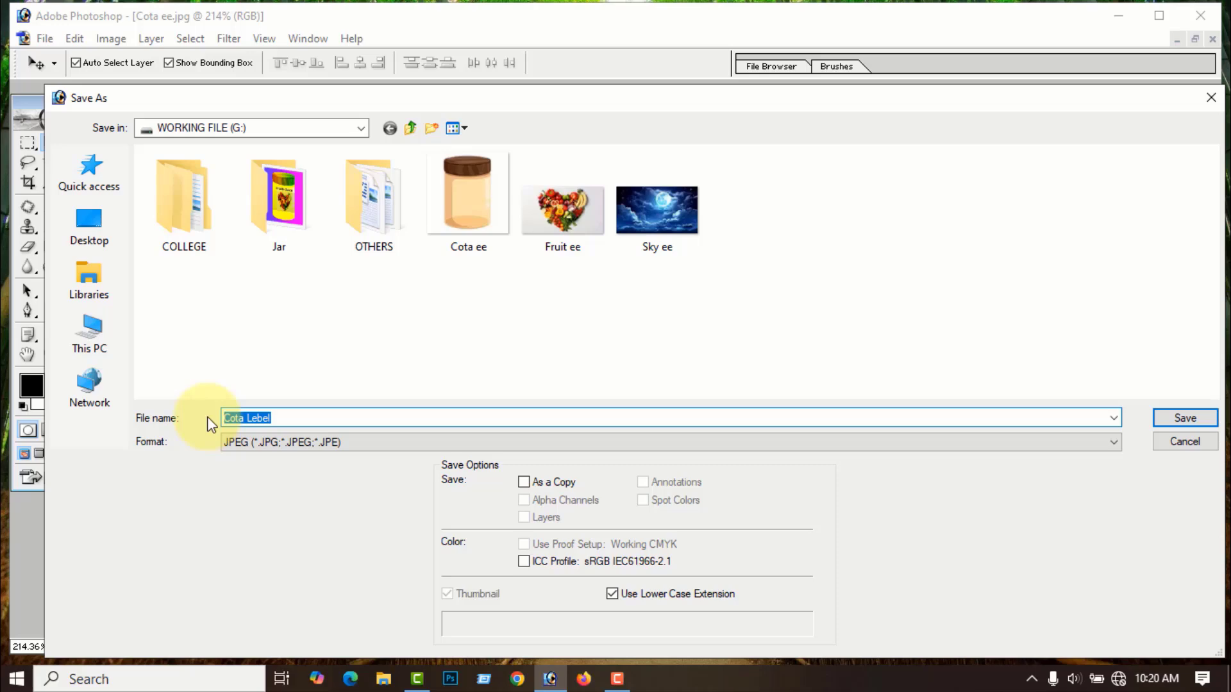
pyautogui.write('Juice')
pyautogui.click(102, 236)
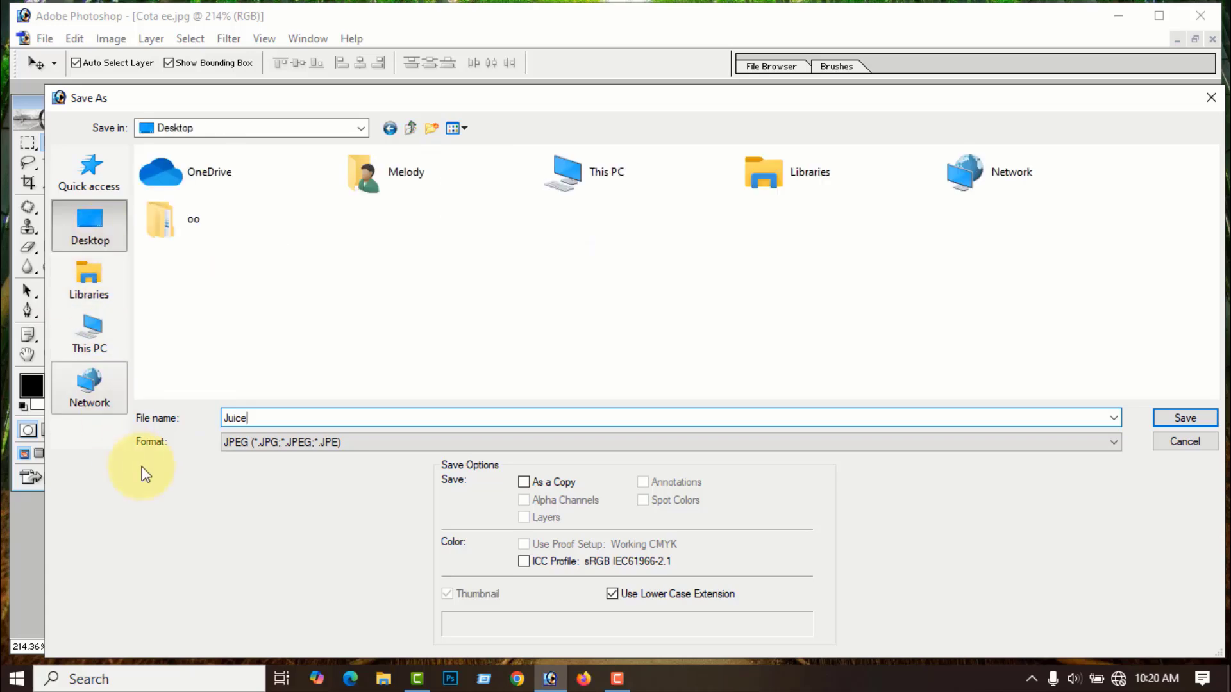
pyautogui.click(1183, 418)
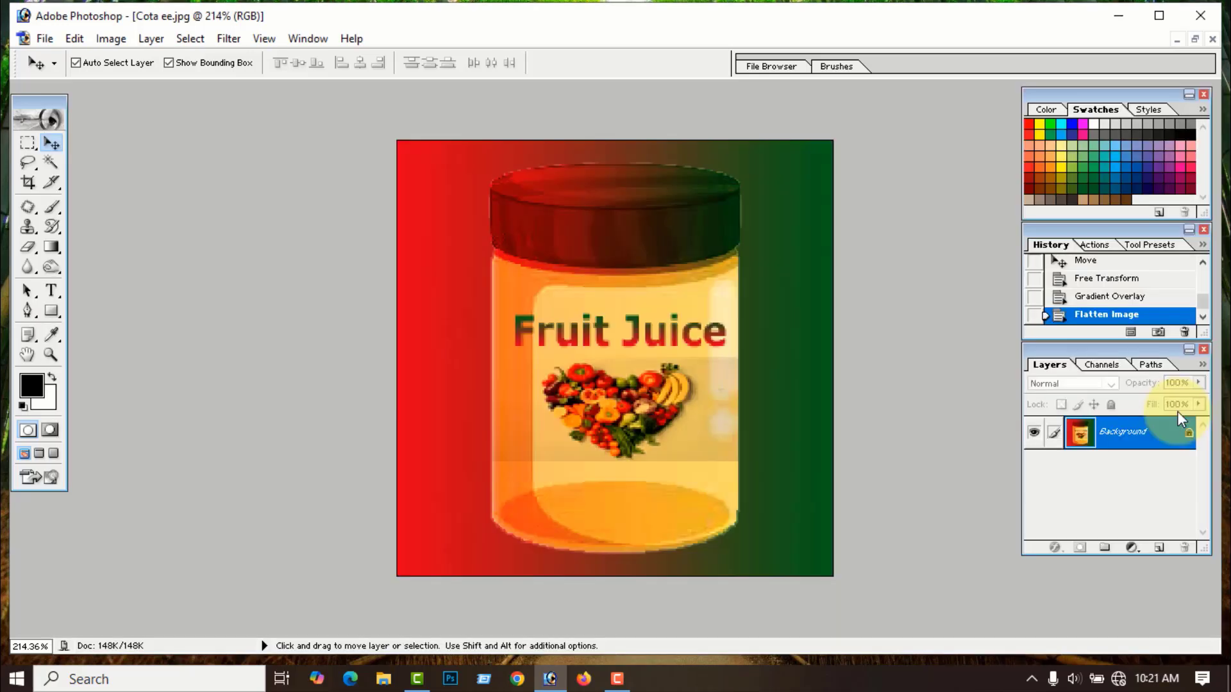
# - Accept the JPEG Options, check the Juice icon on the desktop, then restore Photoshop
pyautogui.click(755, 214)
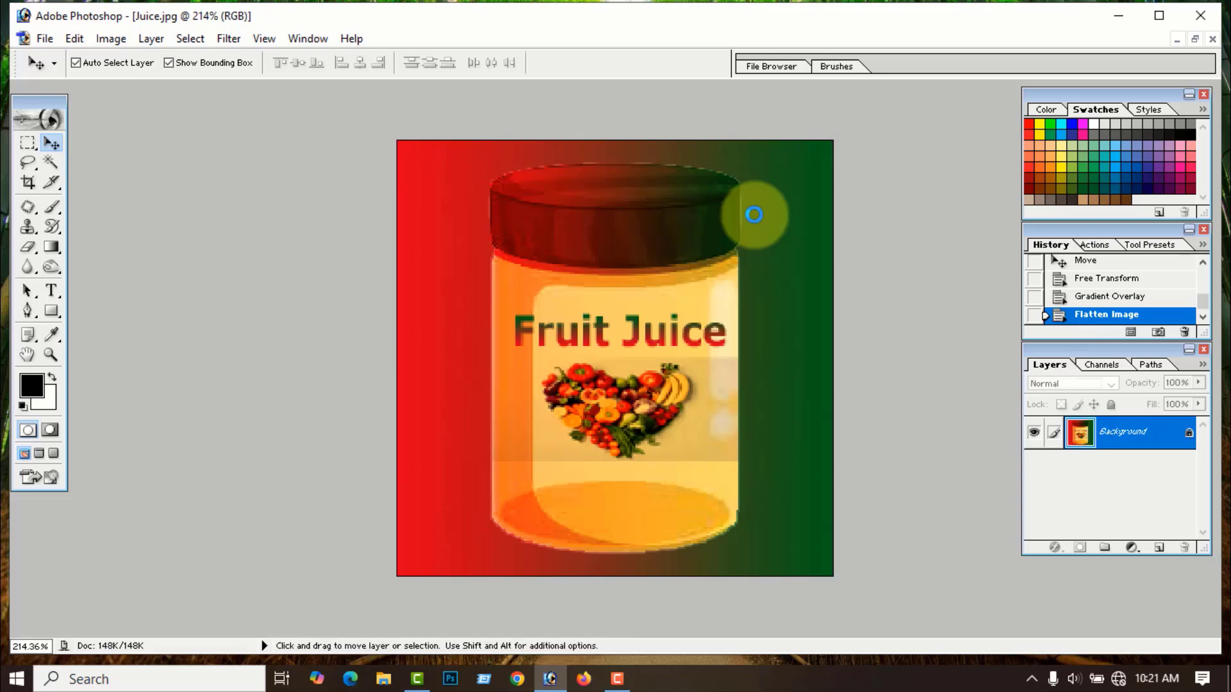
pyautogui.click(1123, 18)
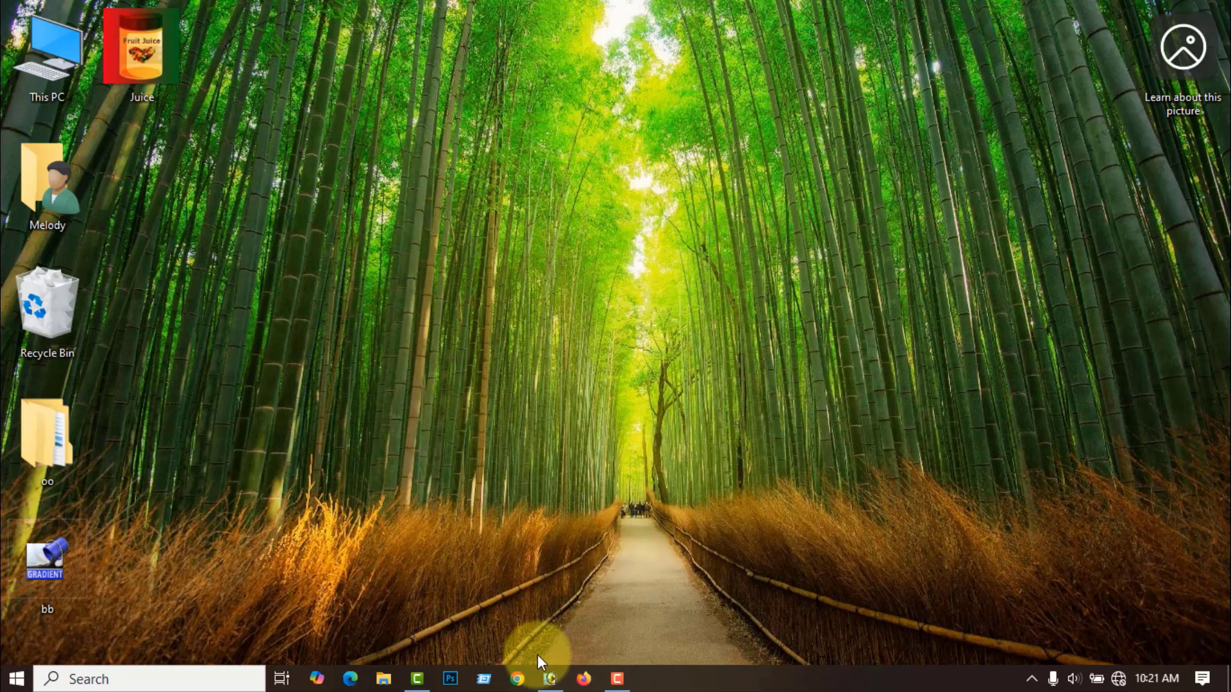
pyautogui.click(546, 683)
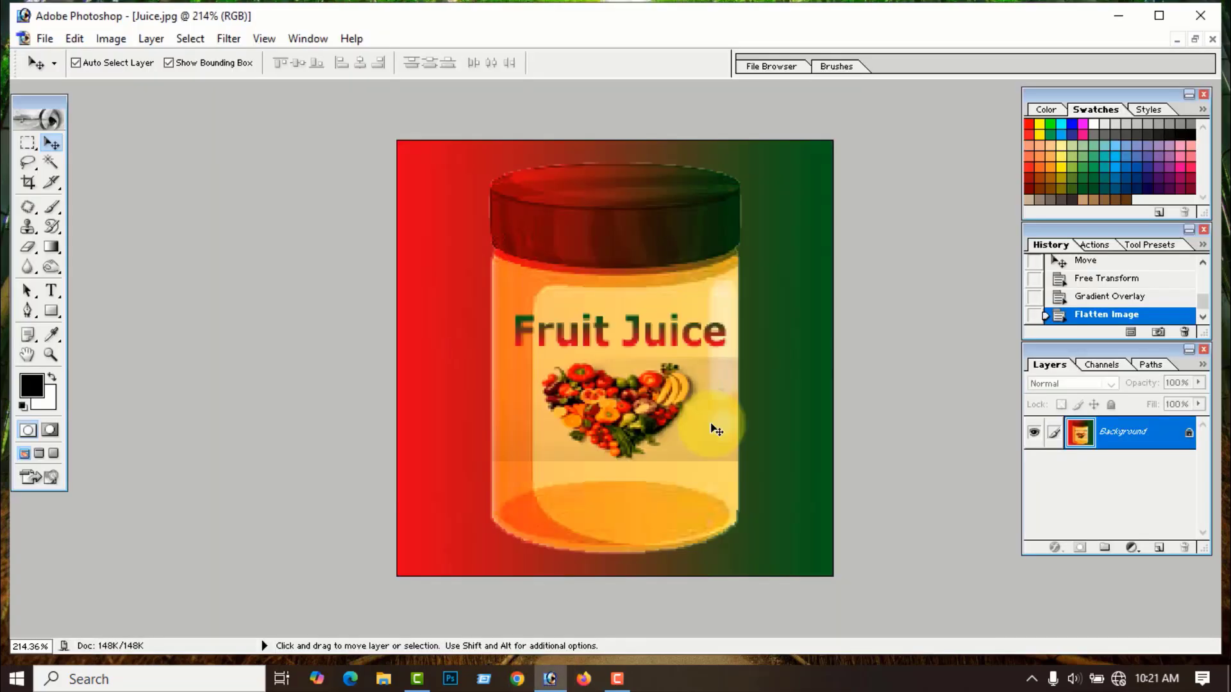